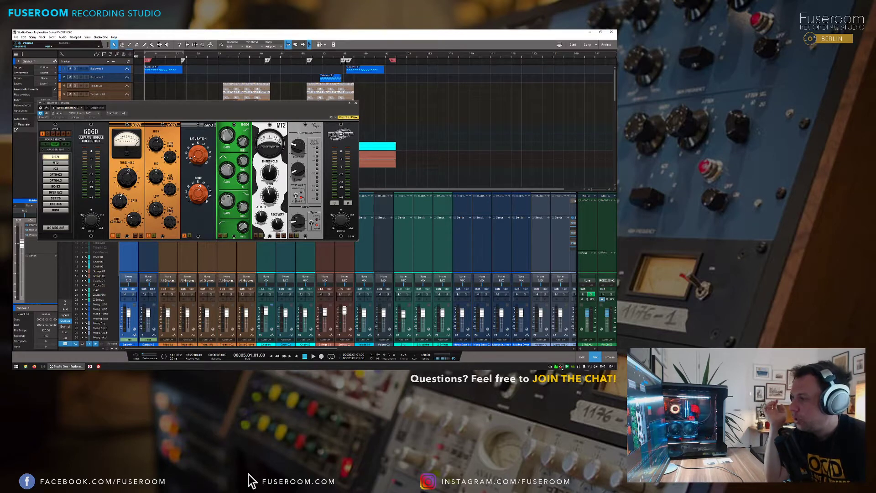
Check the live stream in OBS Studio and return to the Studio One session.
click(561, 366)
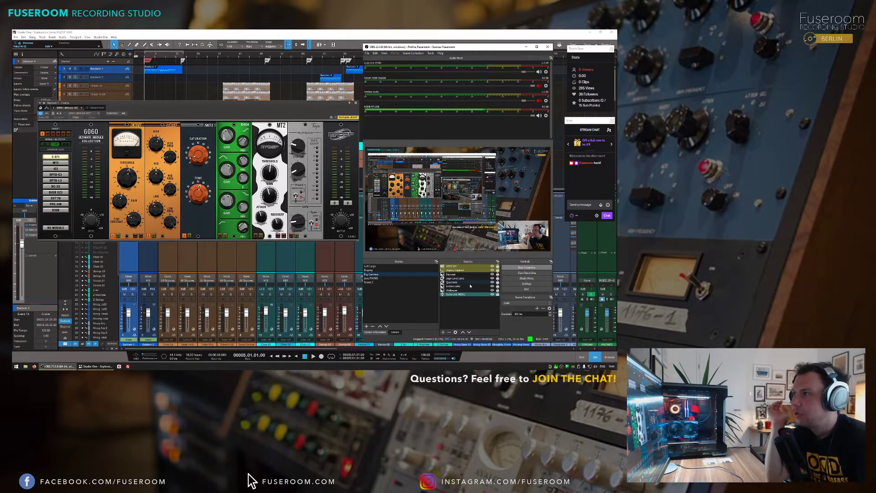
click(526, 46)
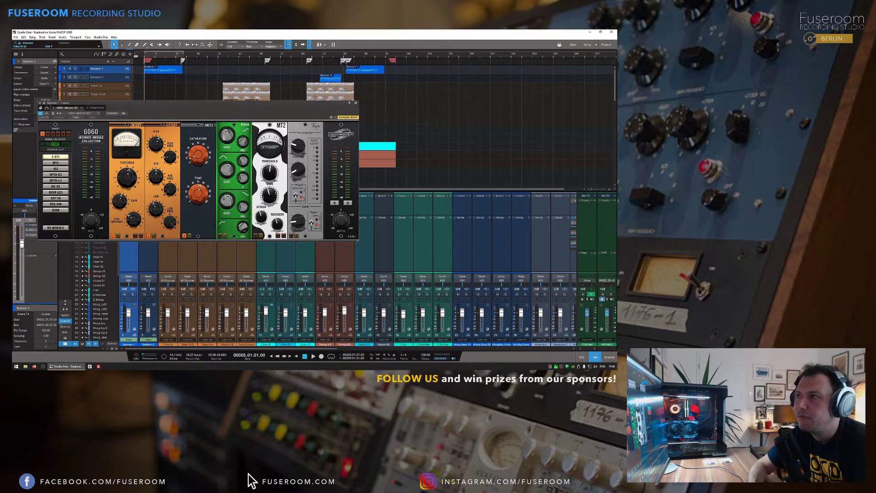
drag(312, 103, 357, 99)
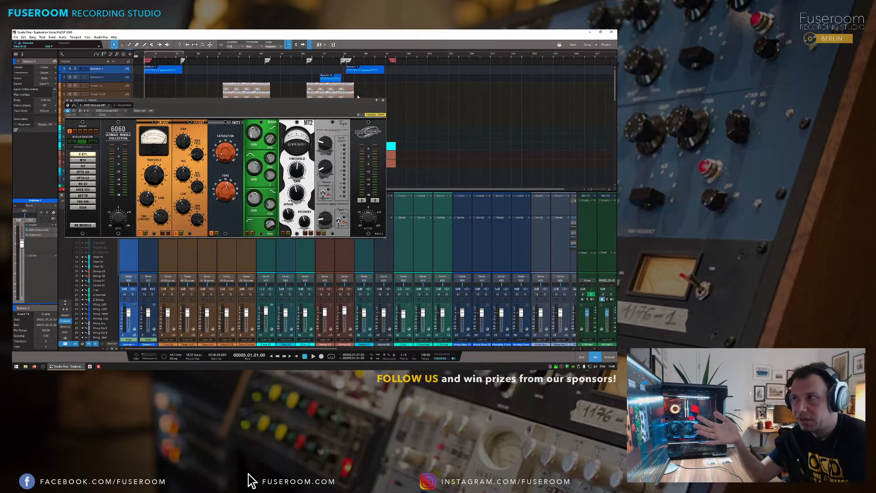
drag(349, 99, 355, 98)
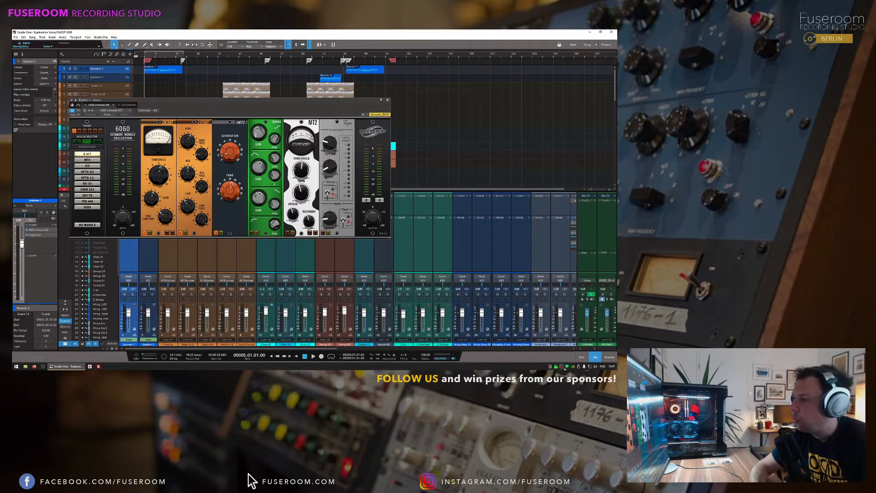
click(562, 367)
click(527, 47)
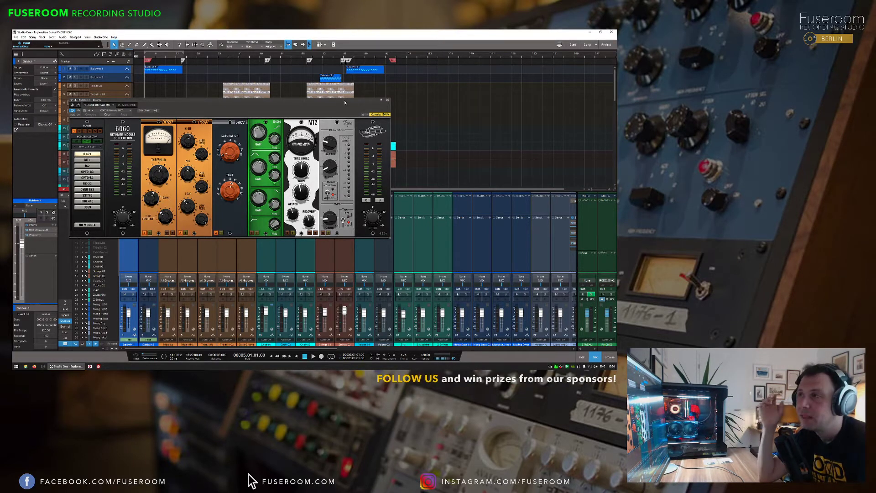
drag(345, 102, 341, 102)
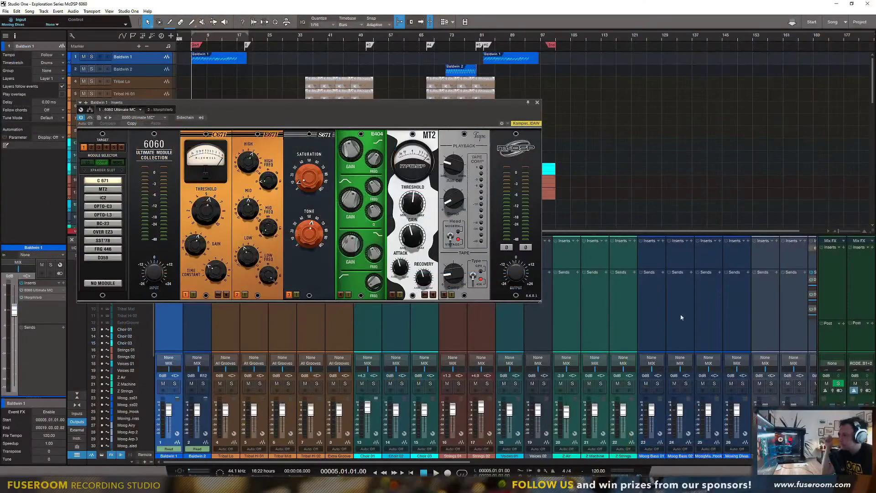
click(724, 484)
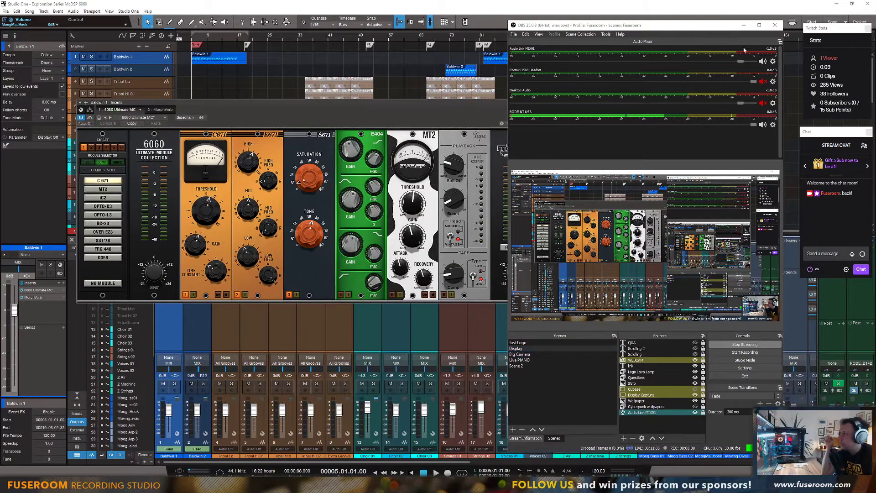
click(744, 25)
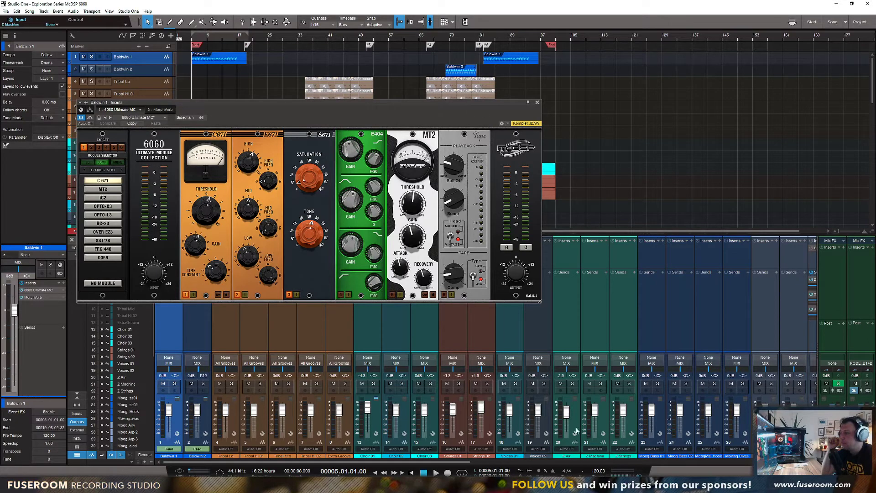
Reorder the 6060 plugin's module chain on Baldwin 1 so that MT2 sits ahead of E404.
drag(454, 462, 490, 461)
drag(253, 106, 283, 117)
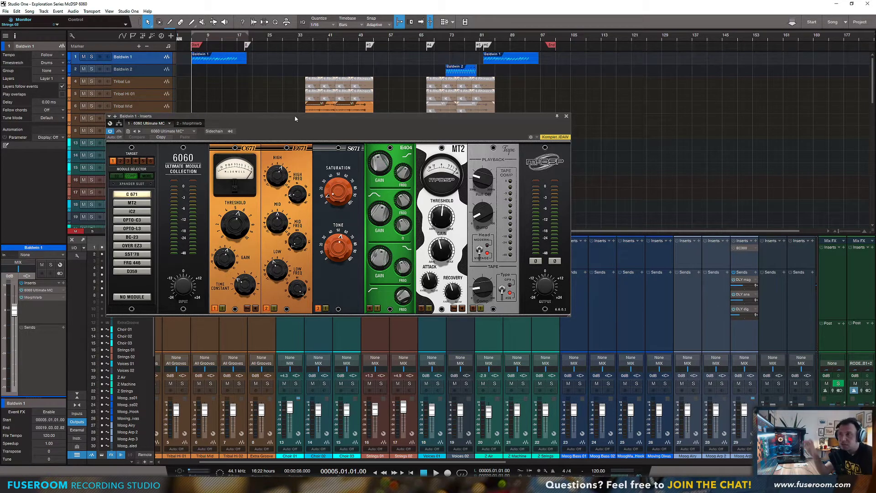
drag(284, 115, 286, 106)
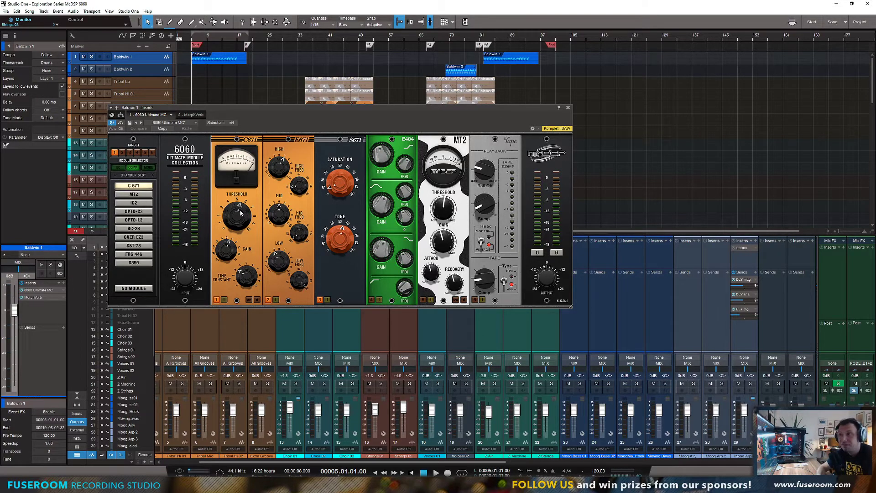
drag(392, 174, 481, 187)
drag(449, 192, 468, 210)
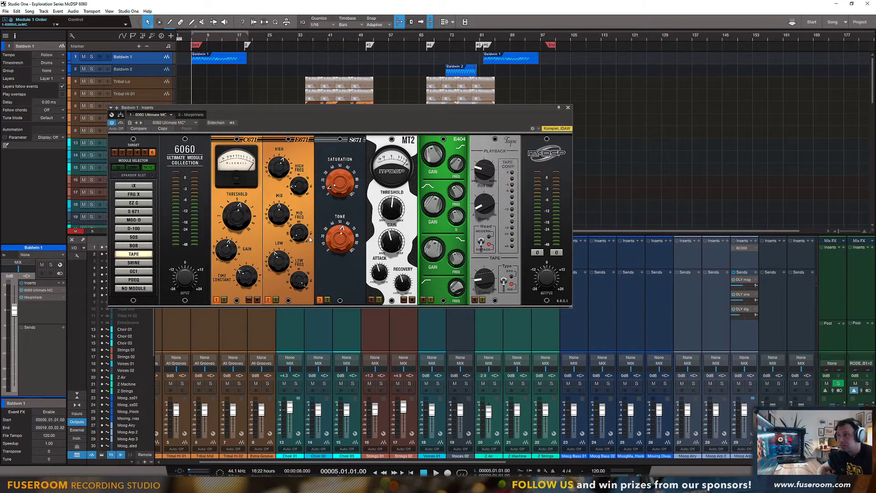
Move the E404 module back ahead of MT2 into the fourth slot of the 6060 chain.
drag(308, 110, 312, 110)
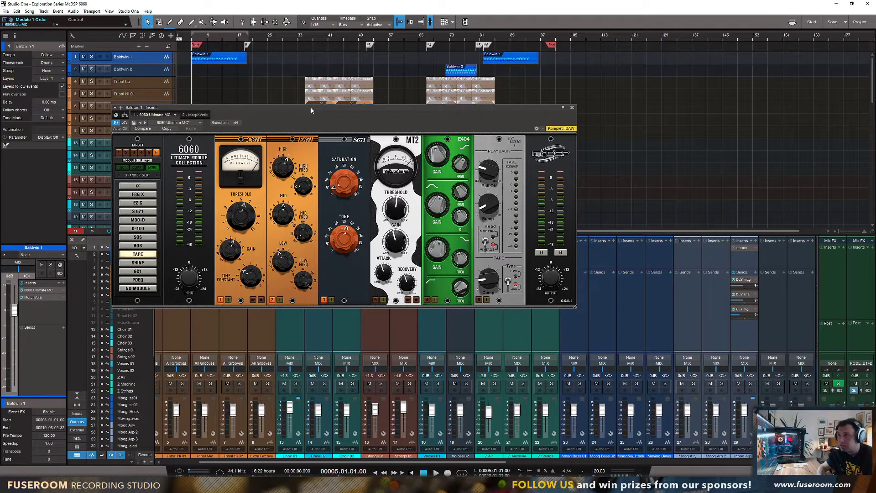
drag(311, 108, 310, 112)
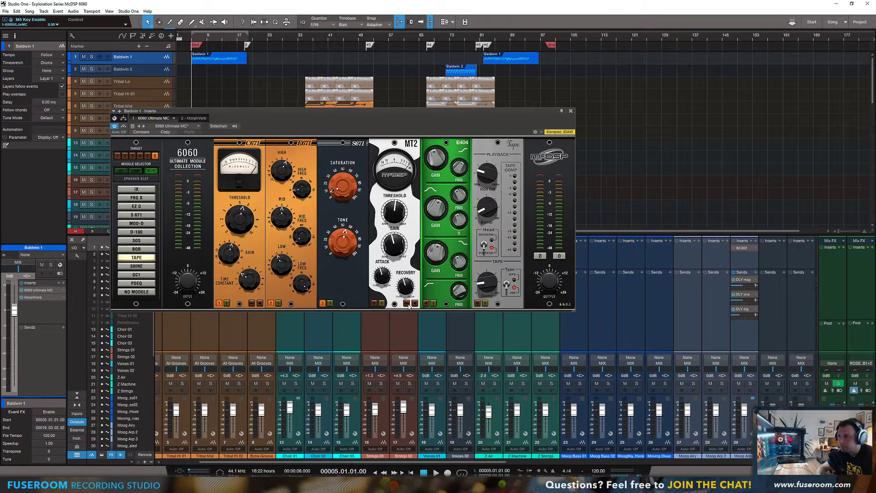
mouse_move(438, 290)
mouse_down()
mouse_move(403, 287)
mouse_move(436, 287)
mouse_up()
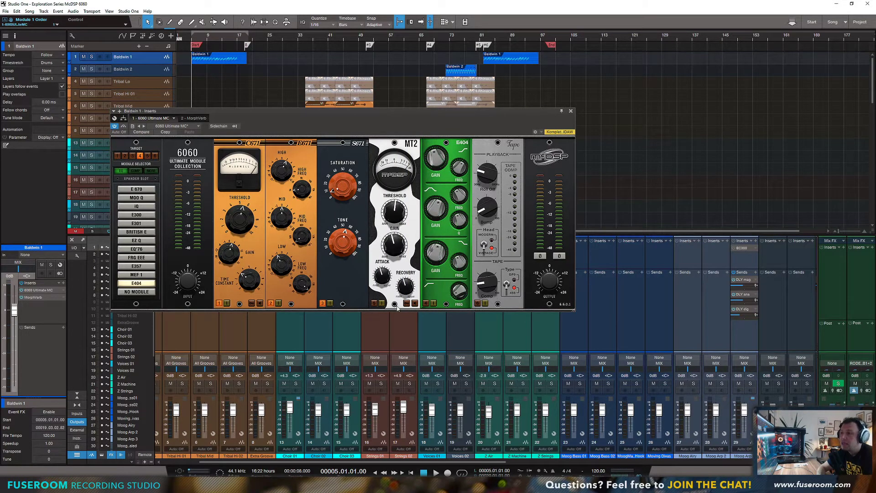
drag(439, 296, 388, 299)
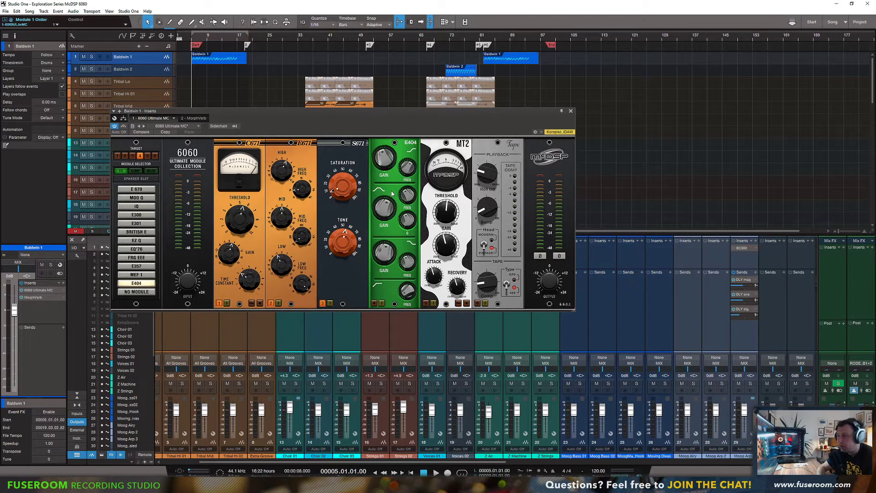
Remove the E404 module by setting the fourth slot to No Module, and look over that slot's list of available modules.
click(414, 143)
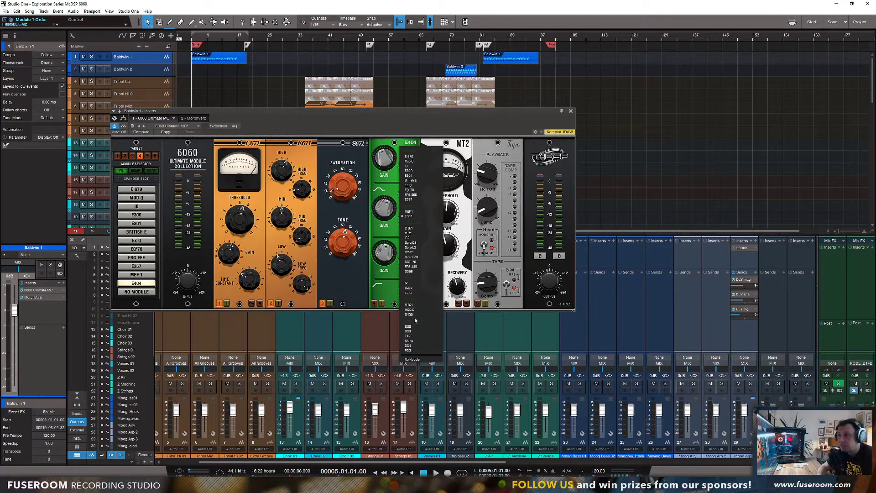
click(420, 360)
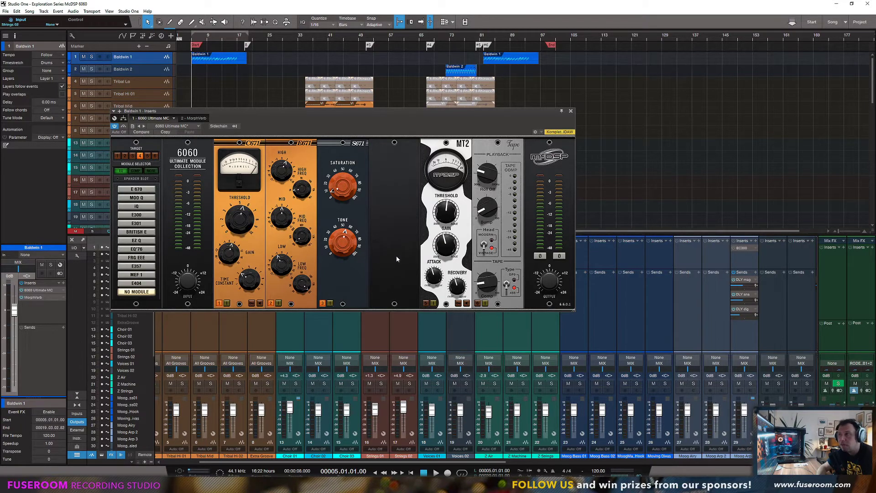
click(409, 143)
click(383, 210)
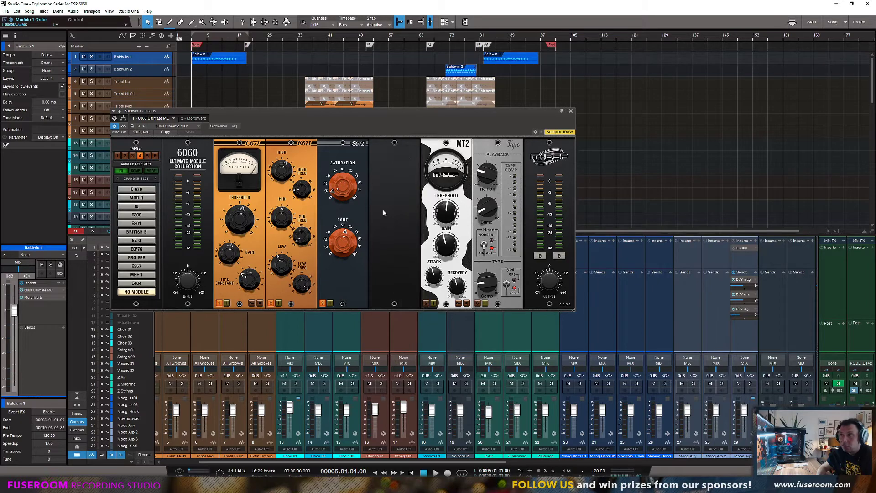
click(414, 143)
click(384, 250)
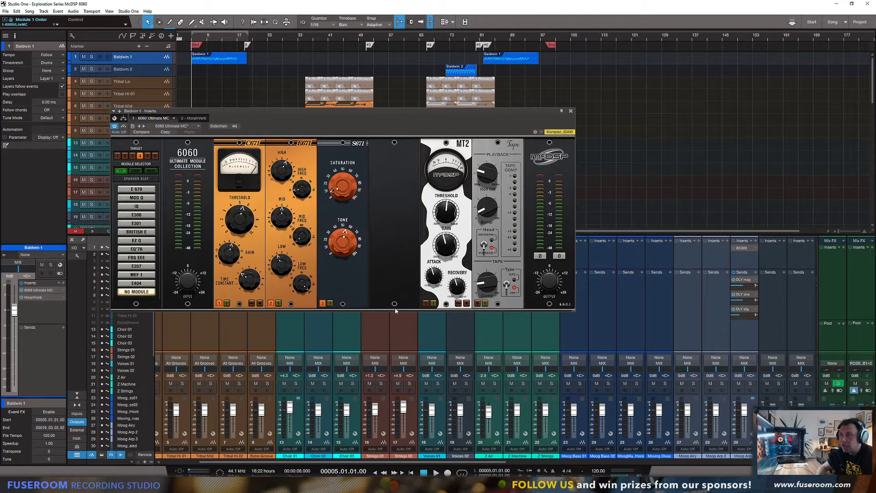
Try the iX, EZ G, S 671, D-100, TAPE and SHINE modules in the fourth slot, finishing on iX.
click(134, 172)
click(150, 171)
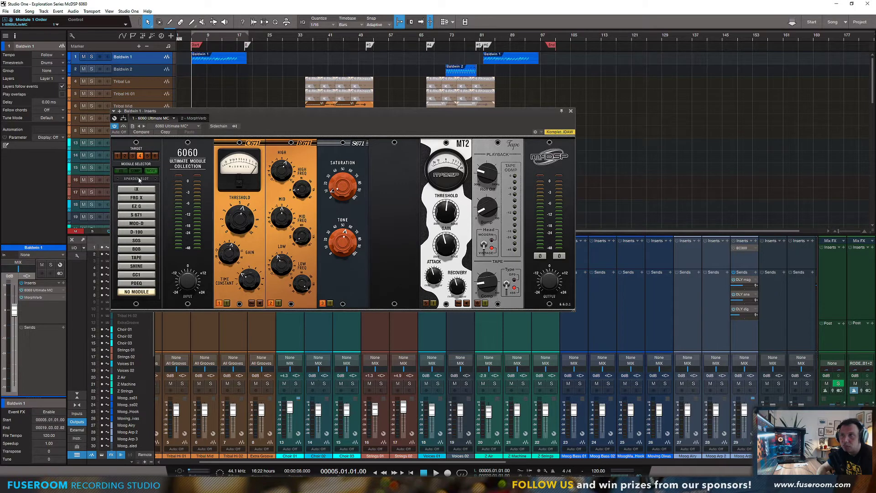
click(135, 190)
click(137, 206)
click(137, 214)
click(136, 231)
click(137, 258)
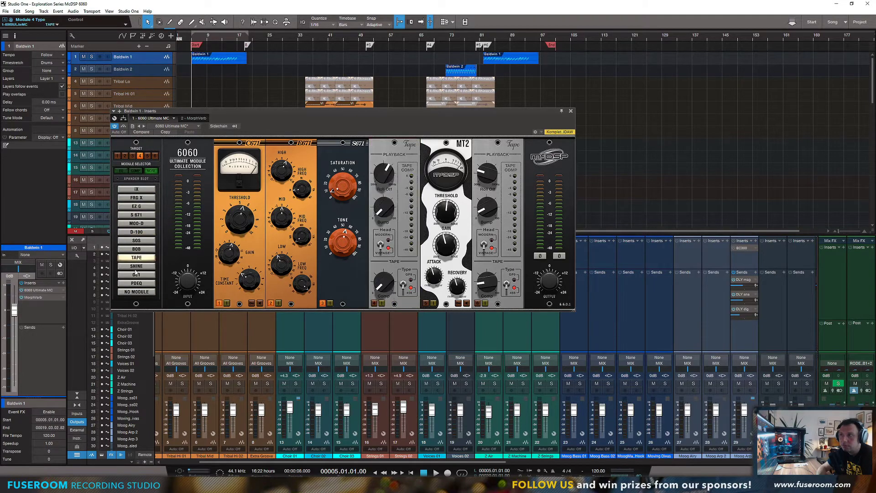
click(137, 266)
click(136, 189)
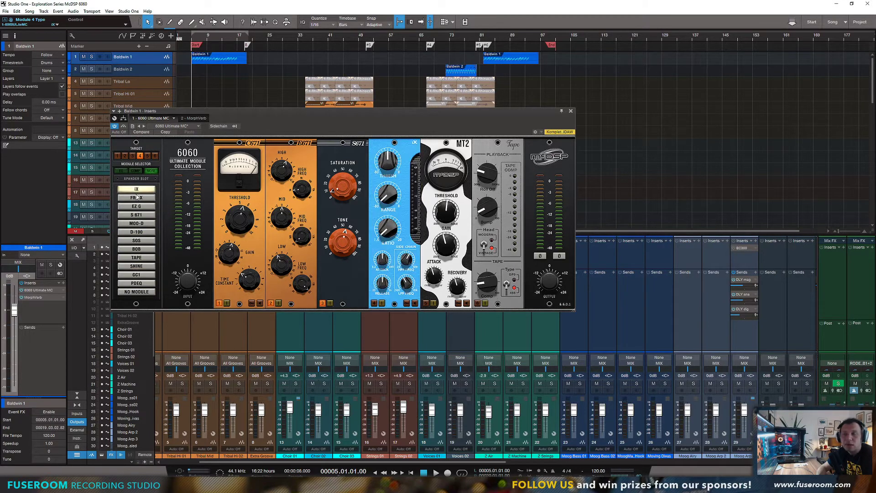
Look through the module selector's categories and check which module is loaded in the sixth slot.
click(121, 170)
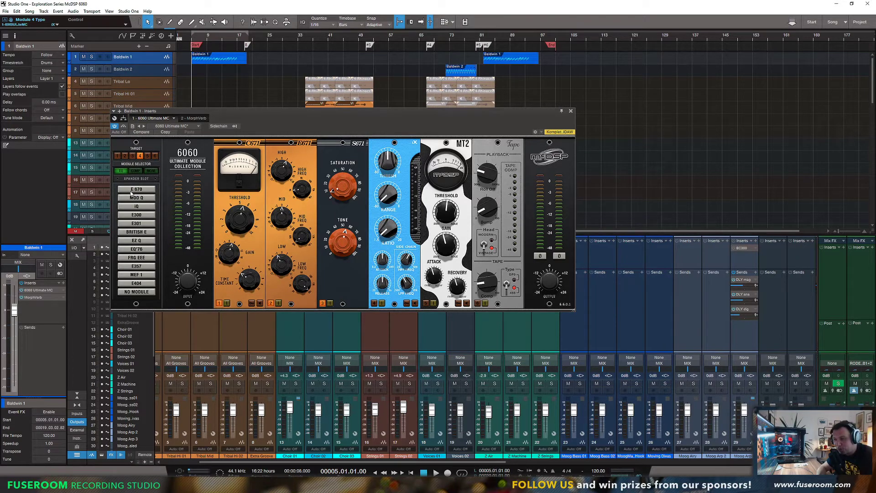
click(134, 172)
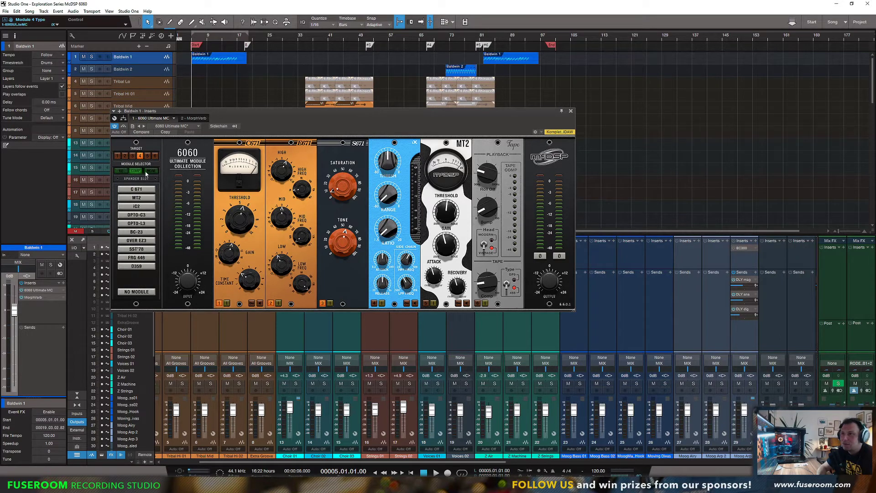
click(150, 172)
click(120, 171)
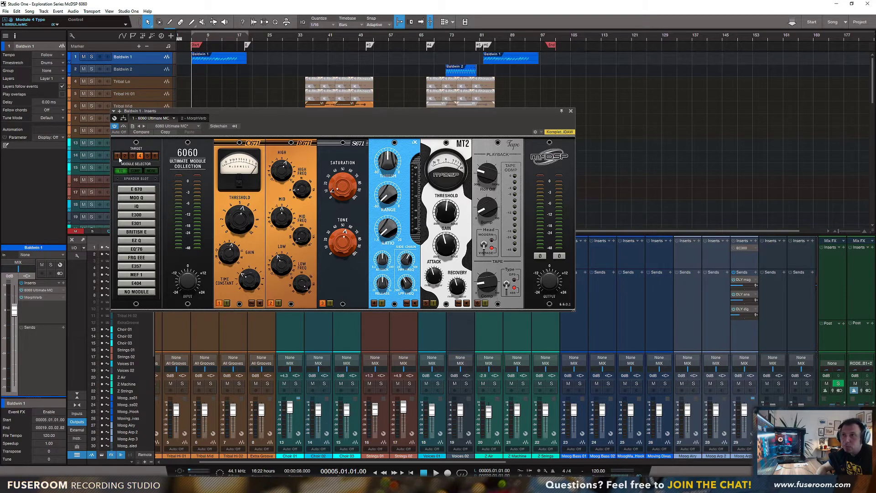
click(154, 156)
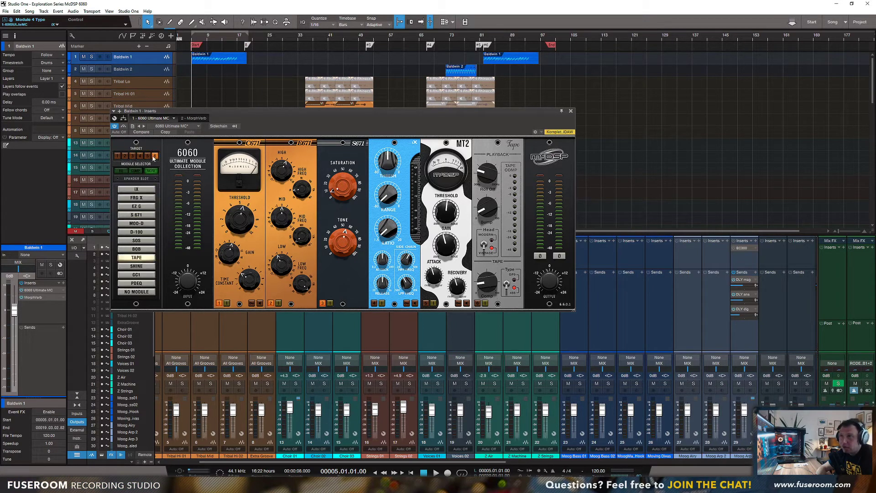
Empty the fourth, fifth and sixth slots of the 6060 chain by setting each to No Module.
click(140, 156)
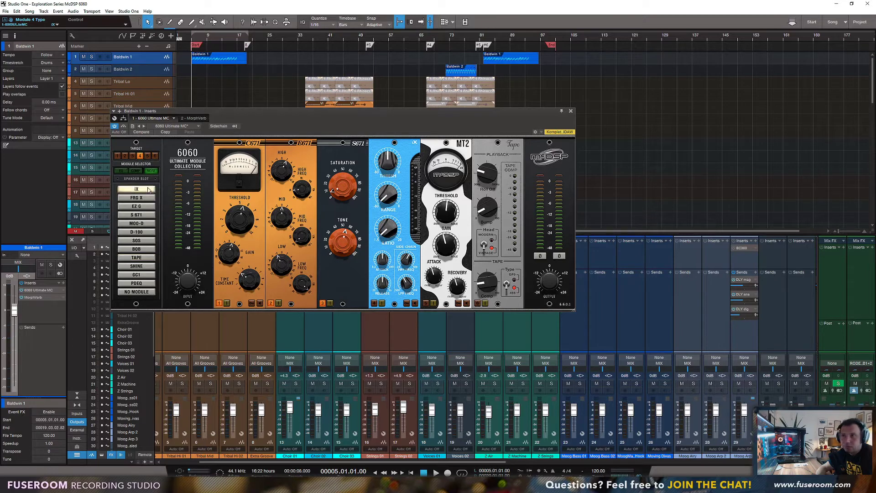
click(137, 292)
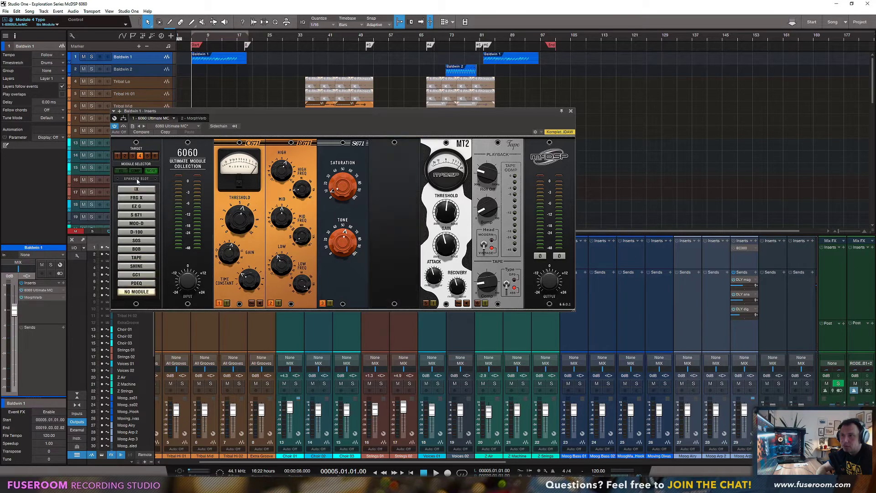
click(147, 156)
click(137, 292)
click(154, 156)
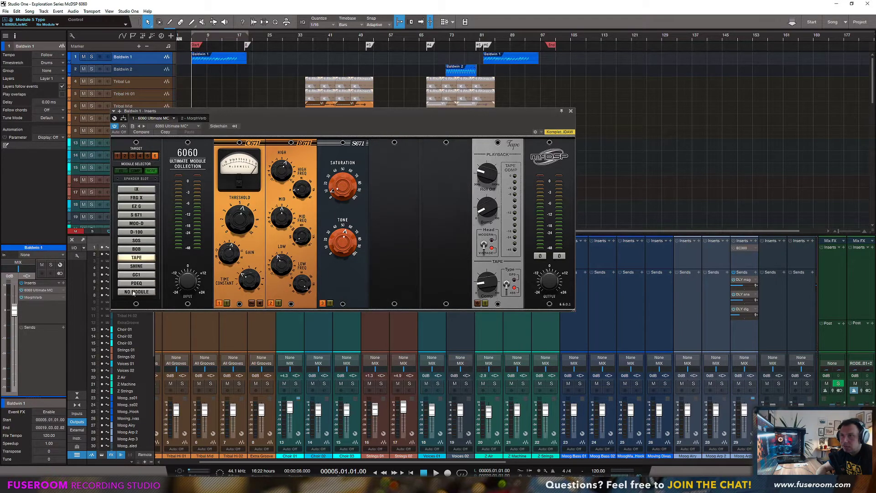
click(137, 292)
click(405, 201)
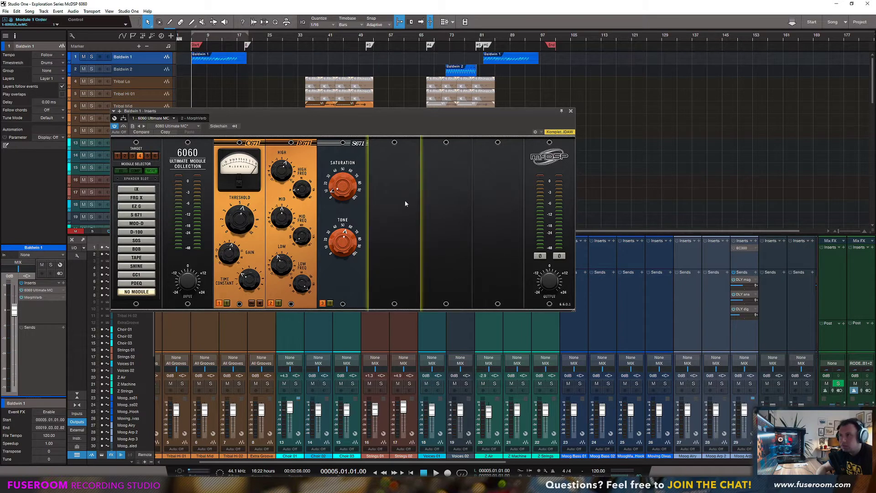
click(424, 216)
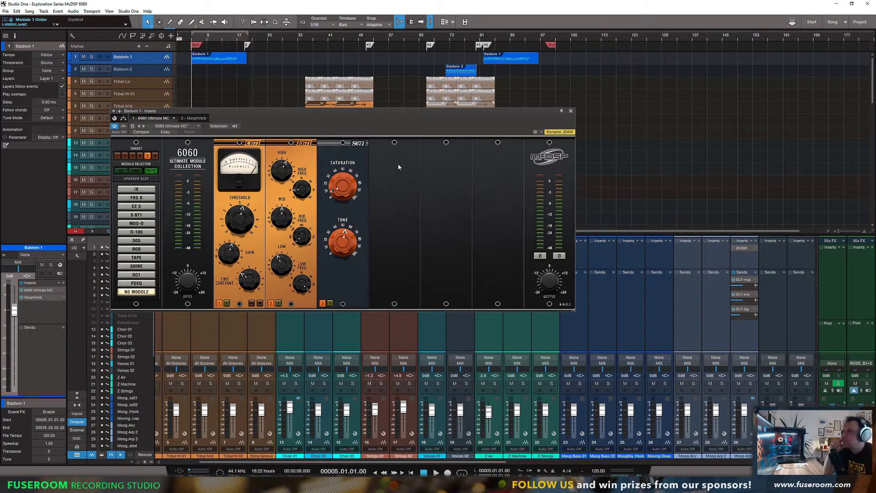
drag(401, 114, 408, 115)
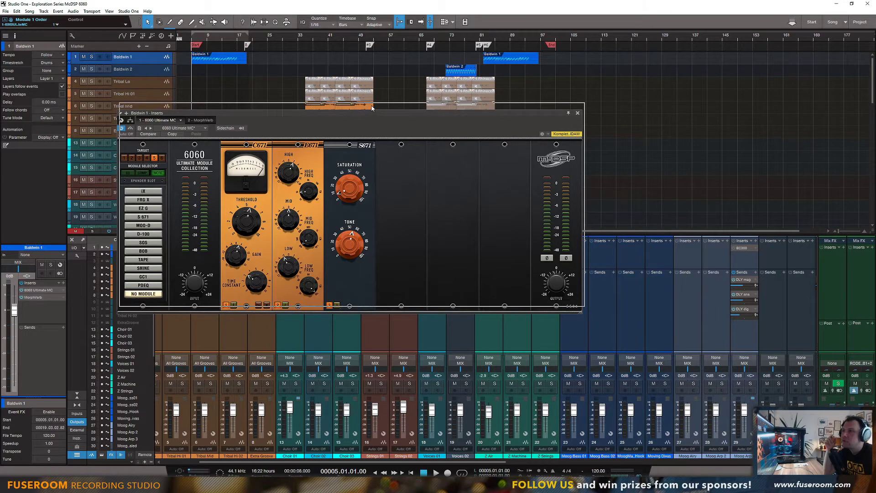
drag(368, 116, 373, 108)
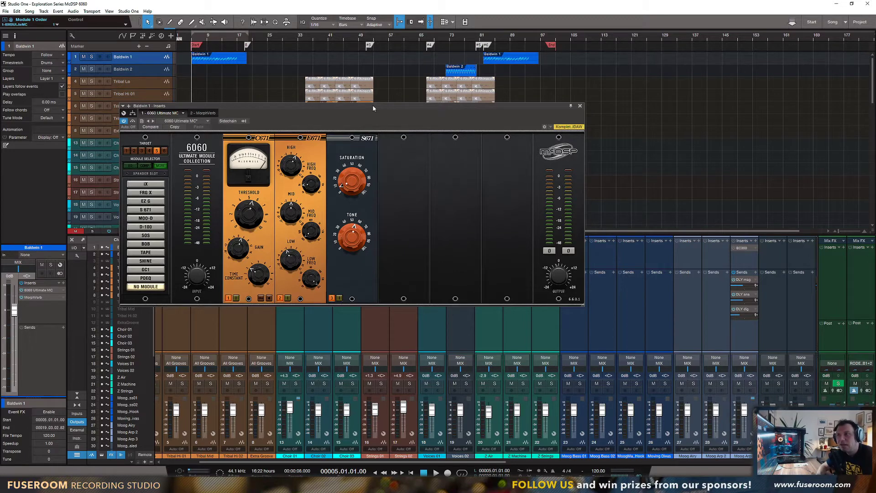
drag(373, 108, 380, 112)
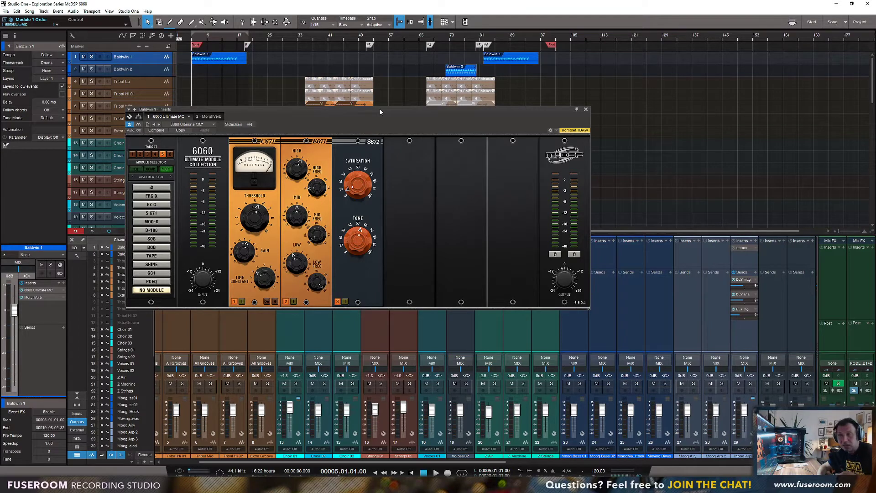
drag(380, 111, 453, 119)
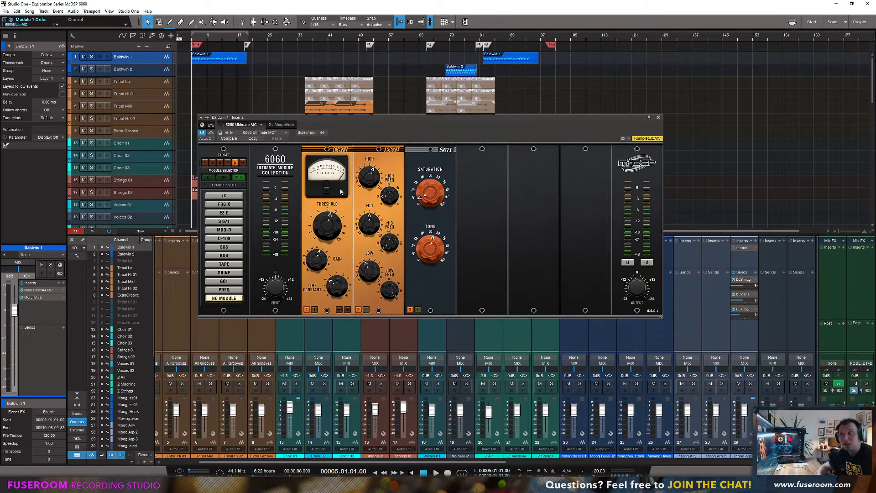
drag(350, 118, 344, 120)
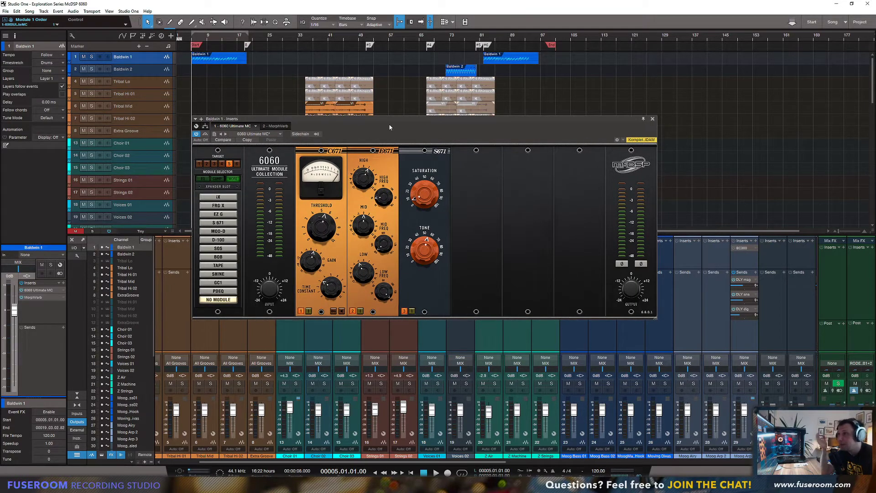
drag(389, 120, 385, 119)
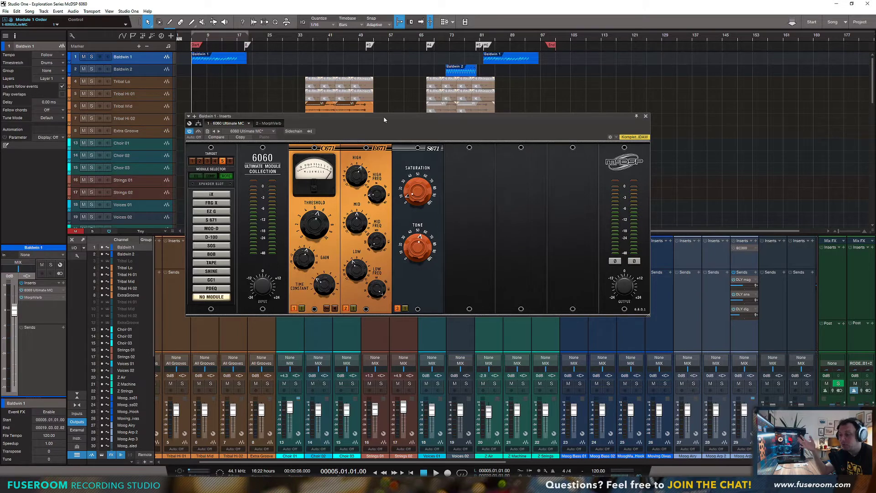
drag(385, 119, 379, 115)
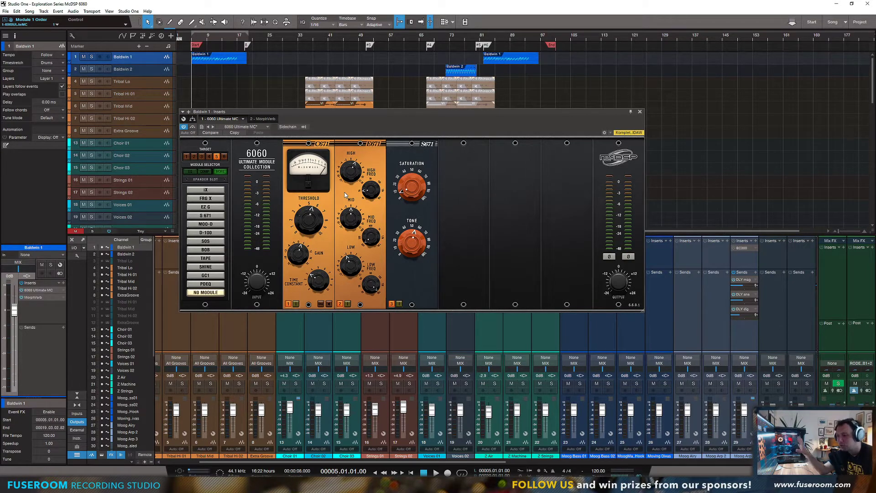
drag(641, 114, 626, 118)
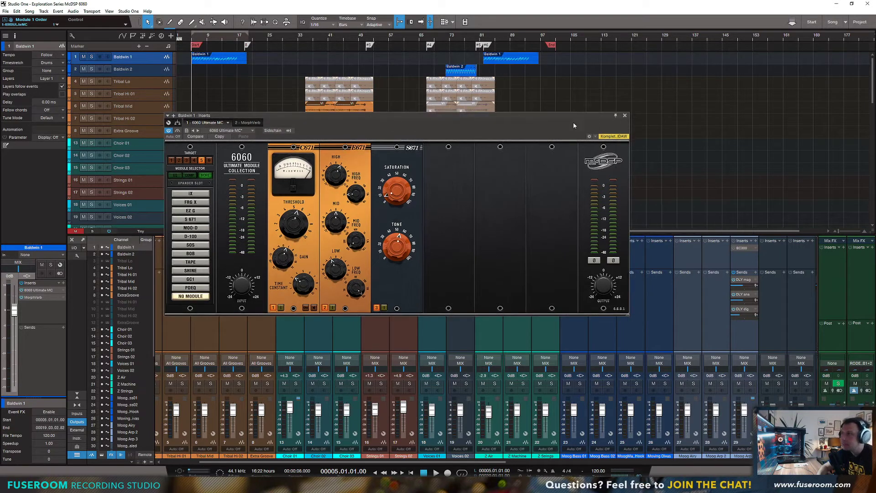
Close the Baldwin 1 insert window and look over the tracks in the arrangement.
click(625, 116)
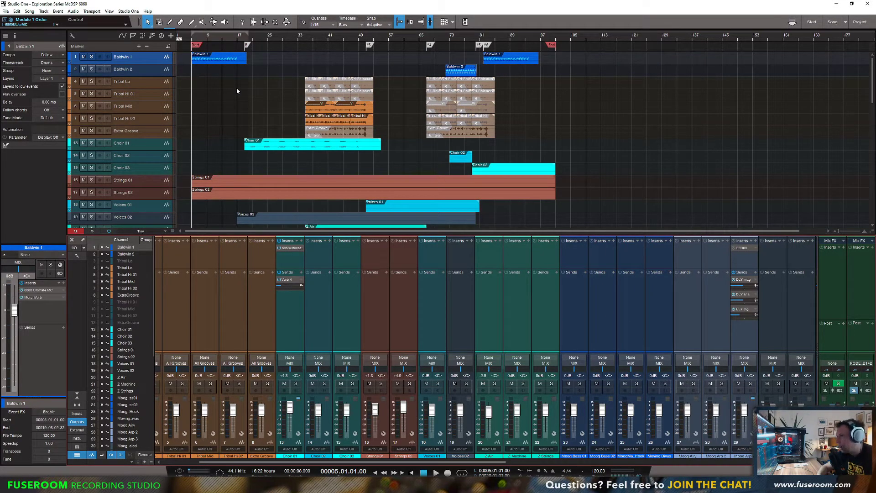
shift+click(155, 67)
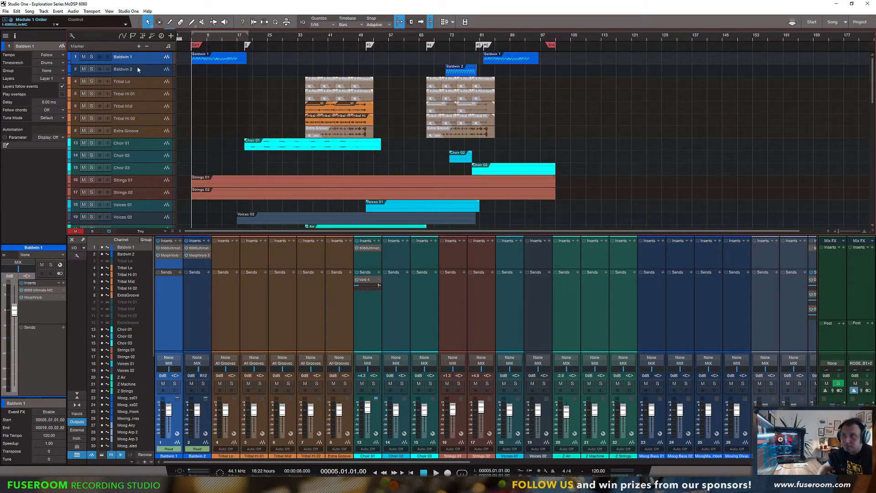
scroll(214, 159, down, 3)
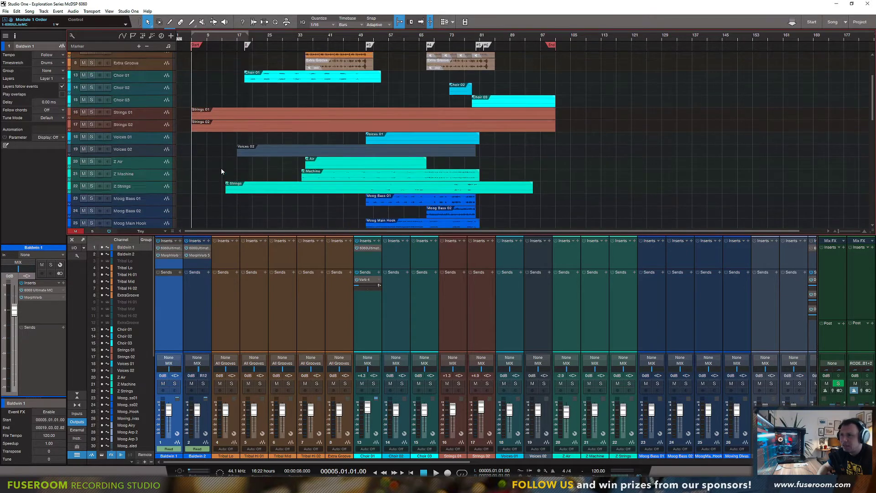
scroll(220, 167, up, 3)
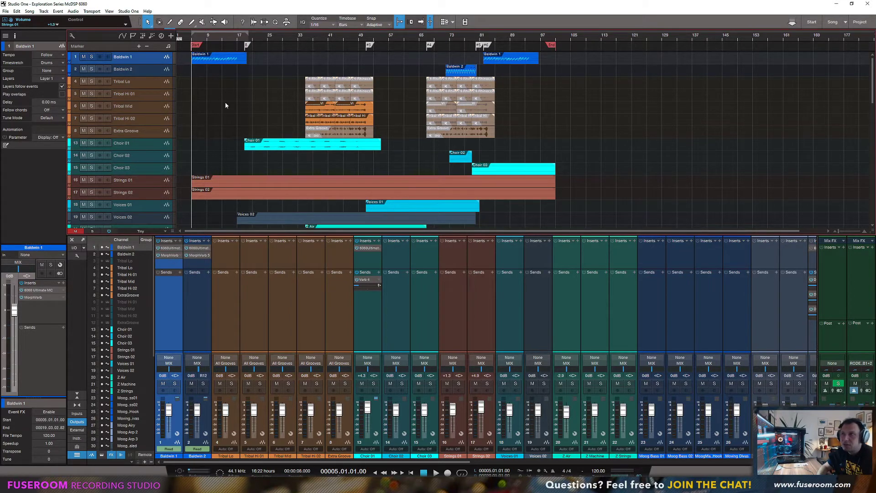
Select the first Baldwin 1 clip and open the 6060 Ultimate MC insert on the Baldwin 1 channel.
click(215, 54)
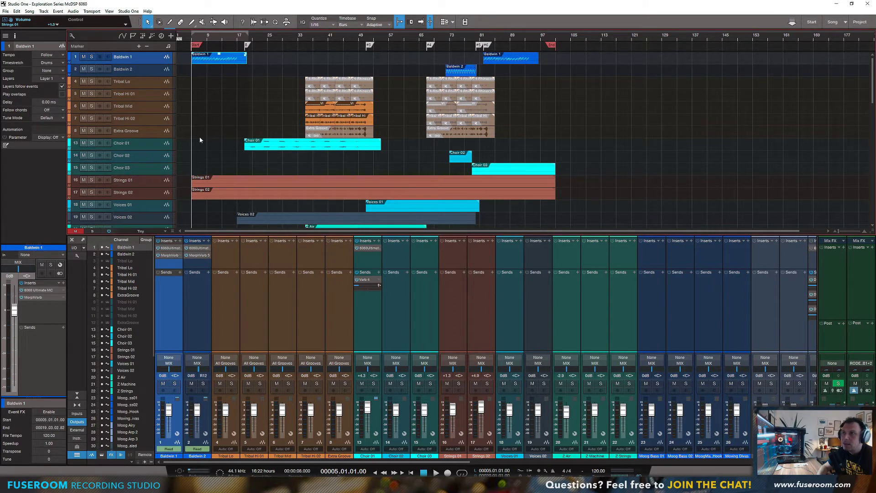
click(169, 248)
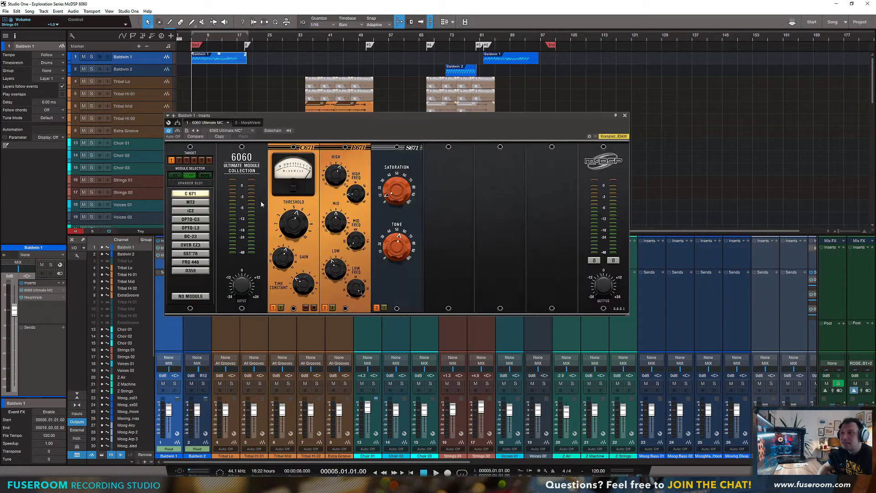
drag(326, 119, 362, 122)
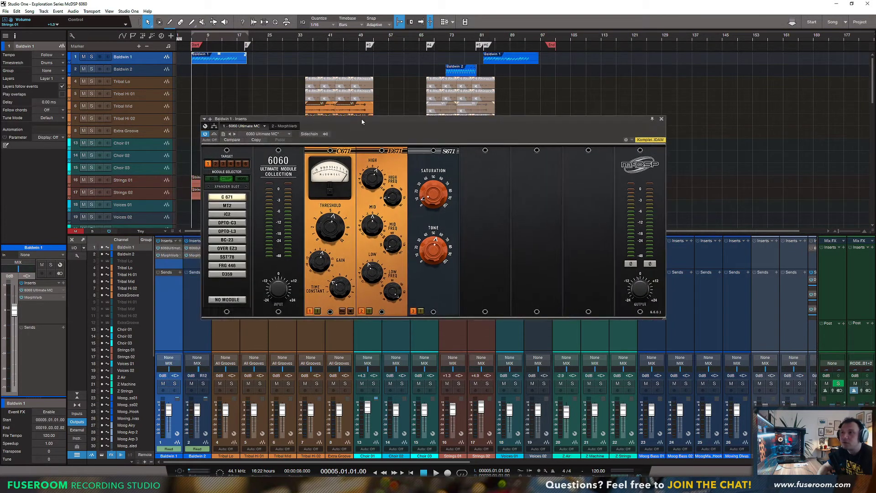
drag(221, 118, 235, 114)
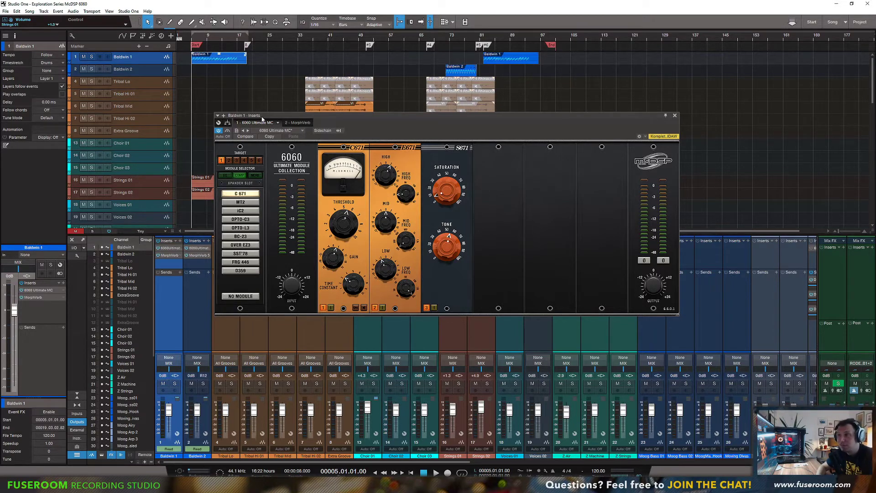
drag(264, 119, 256, 124)
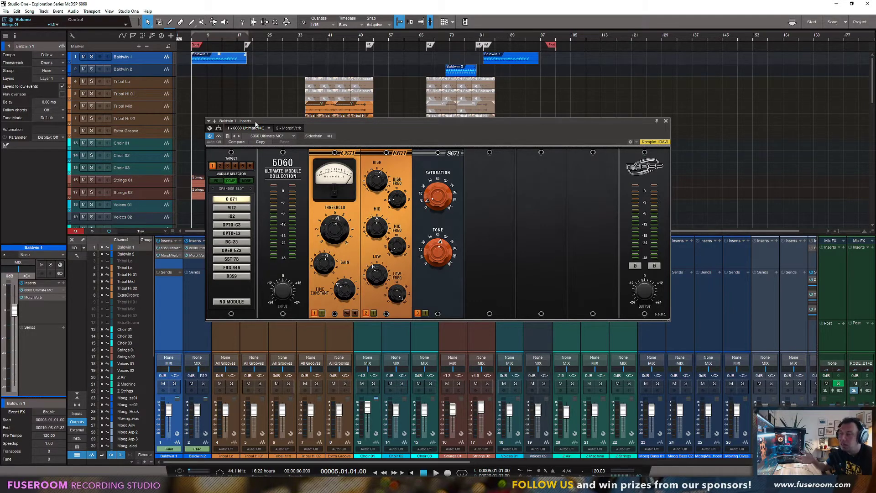
drag(256, 124, 243, 123)
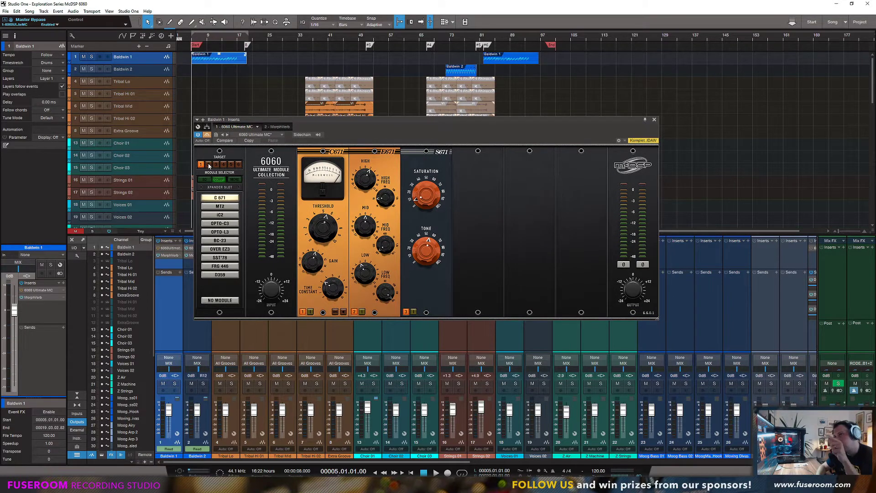
Toggle the bypass of the Baldwin 1 channel's 6060 plugin, finishing with it bypassed.
click(207, 135)
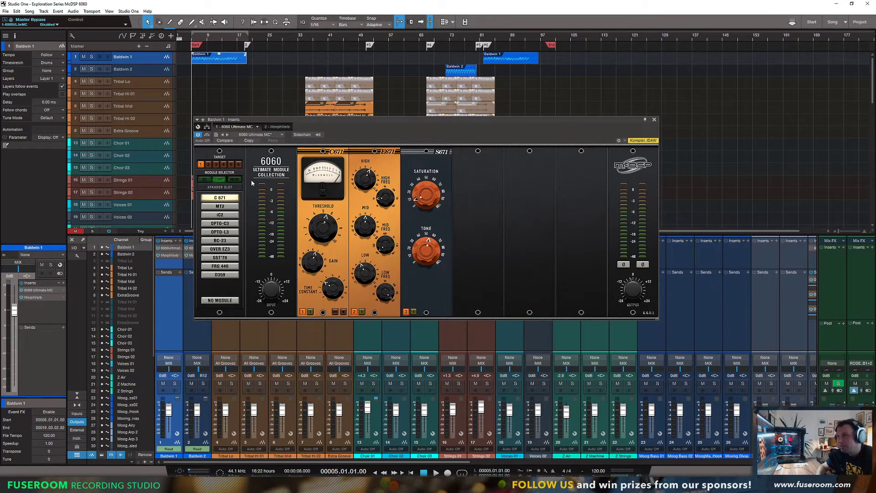
drag(283, 124, 262, 105)
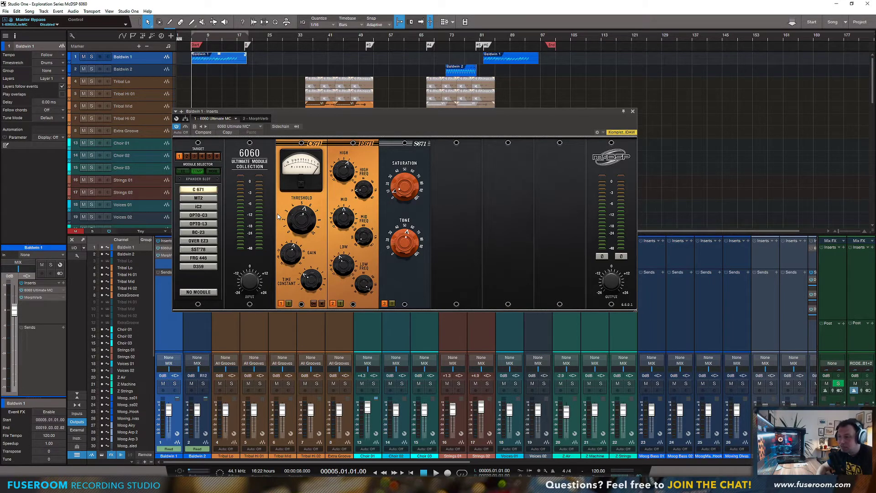
click(186, 128)
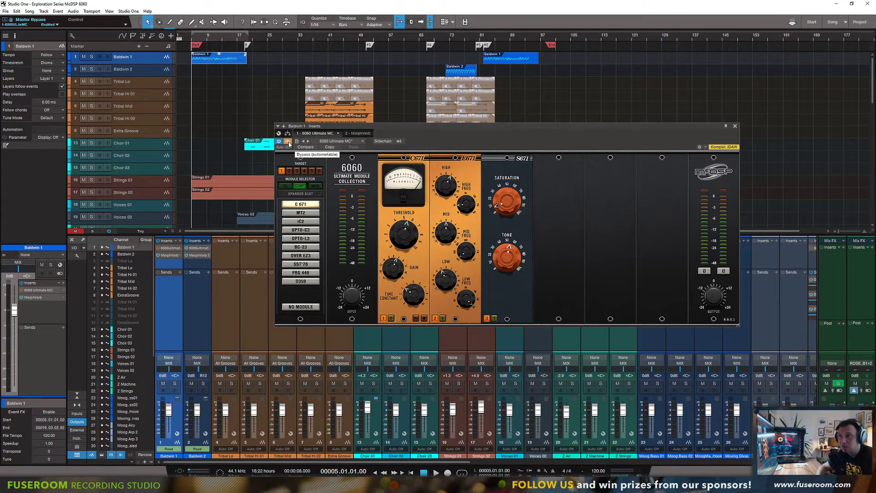
Play Baldwin 1 soloed from bar 5 to compare the 6060 bypassed and active, checking the audio levels in OBS.
key(s)
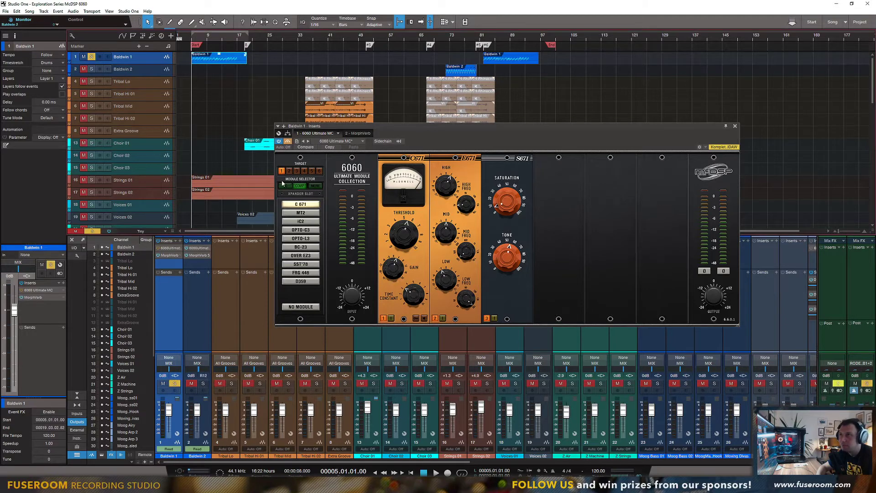
key(space)
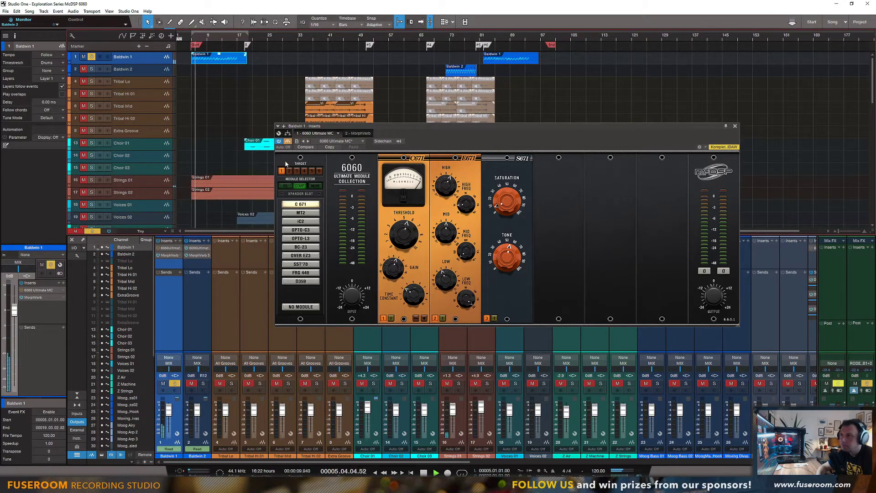
key(alt+Tab)
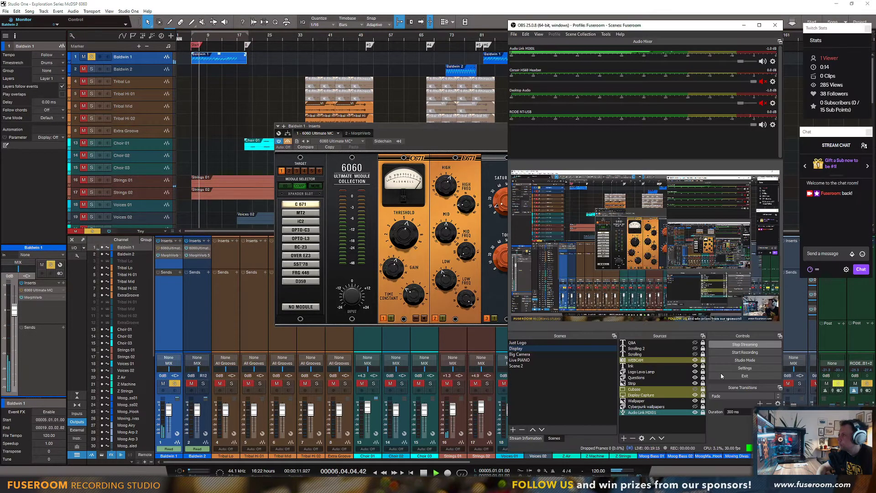
click(745, 26)
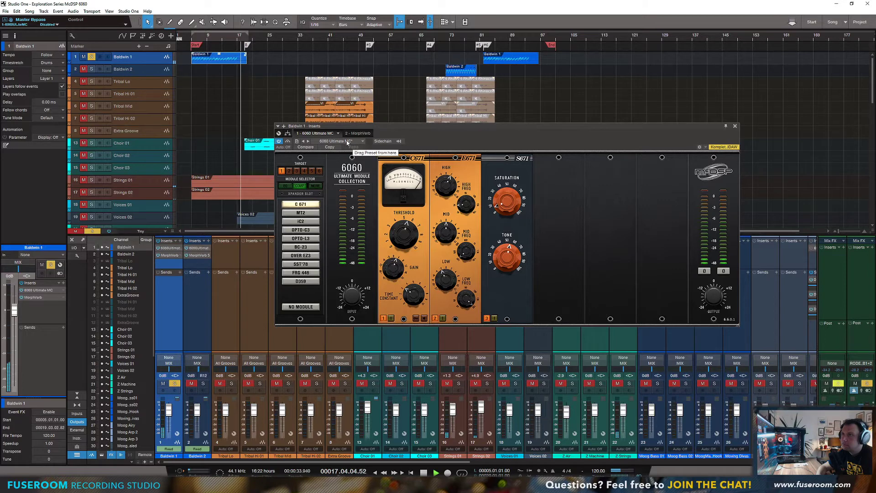
key(space)
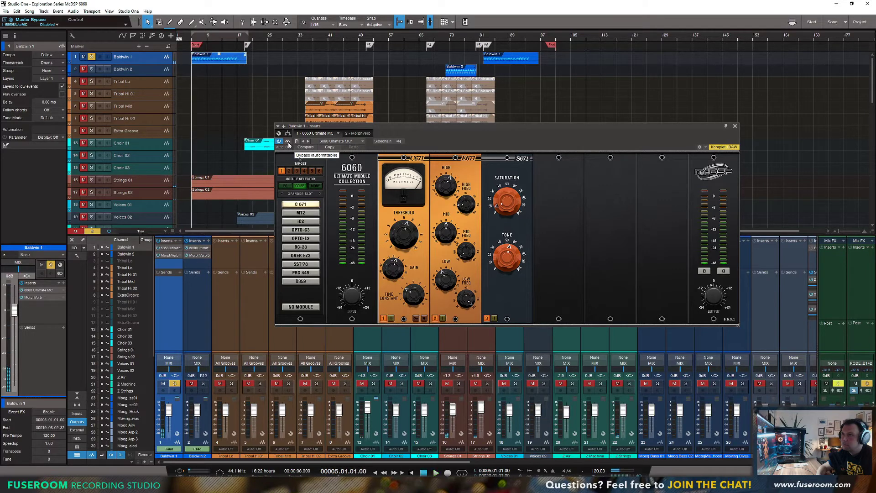
Turn off the solo on Baldwin 1 and close its insert window.
click(92, 56)
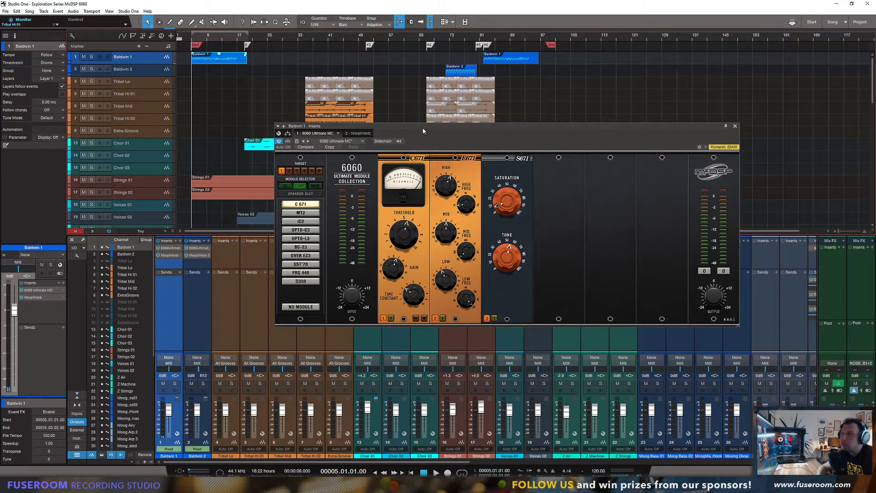
drag(423, 128, 421, 136)
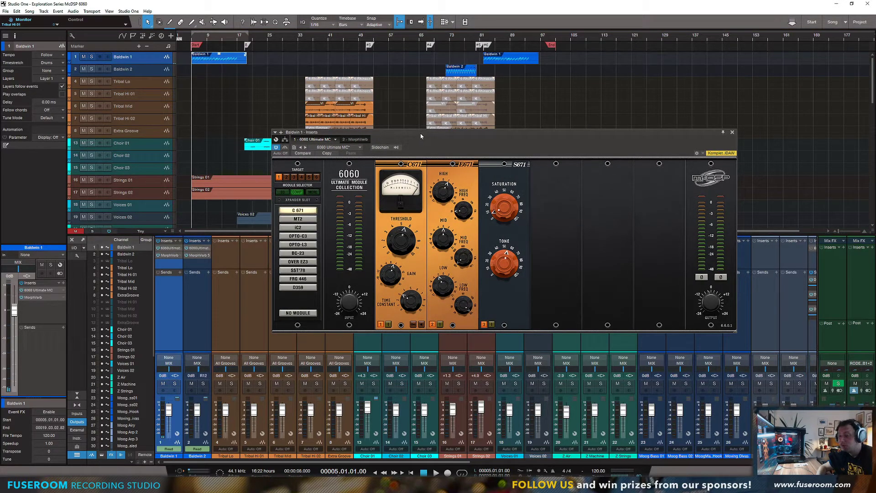
drag(432, 135, 461, 138)
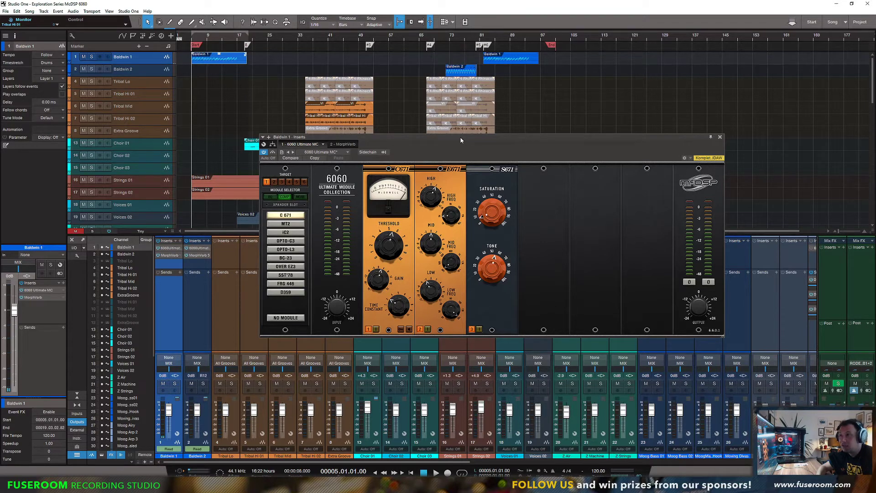
click(720, 136)
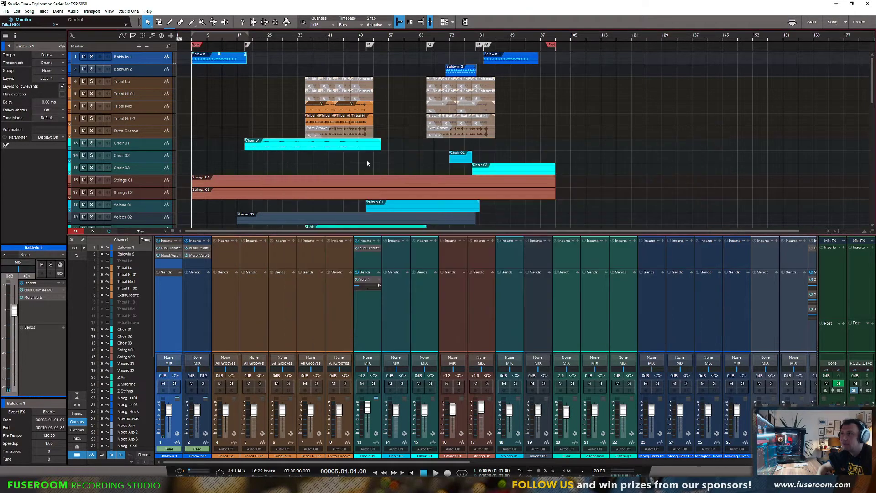
Find the 6060 Ultimate MC plugin by searching for 6060 and insert it on the All Grooves bus.
click(302, 40)
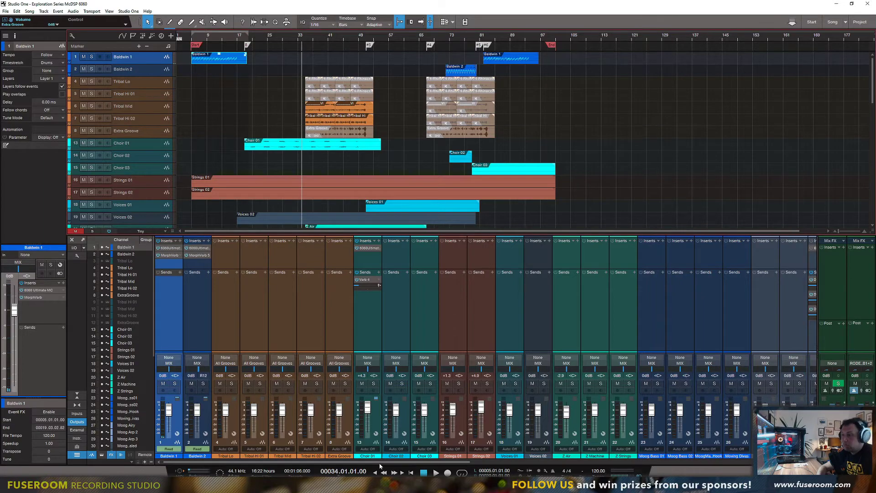
drag(380, 462, 725, 466)
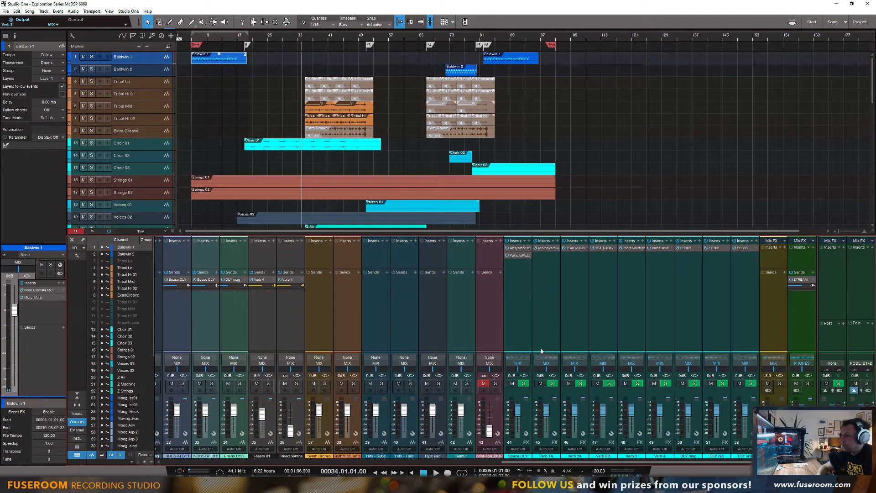
click(781, 249)
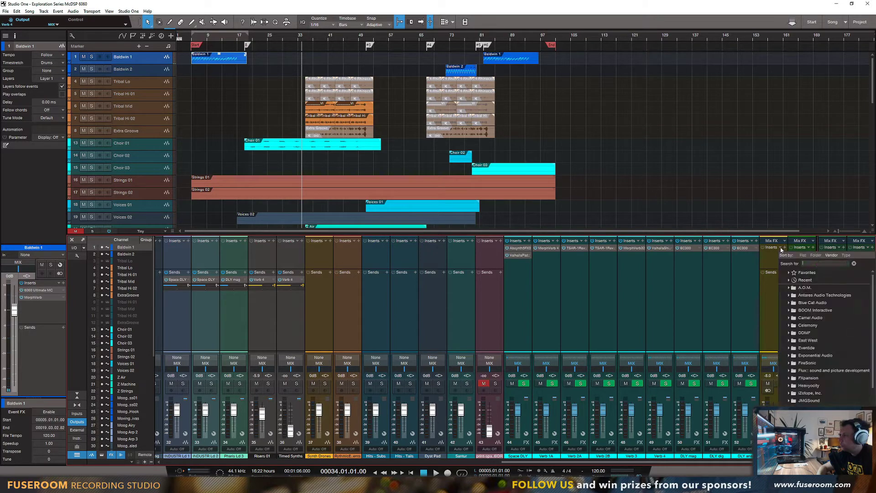
text(6060)
key(Return)
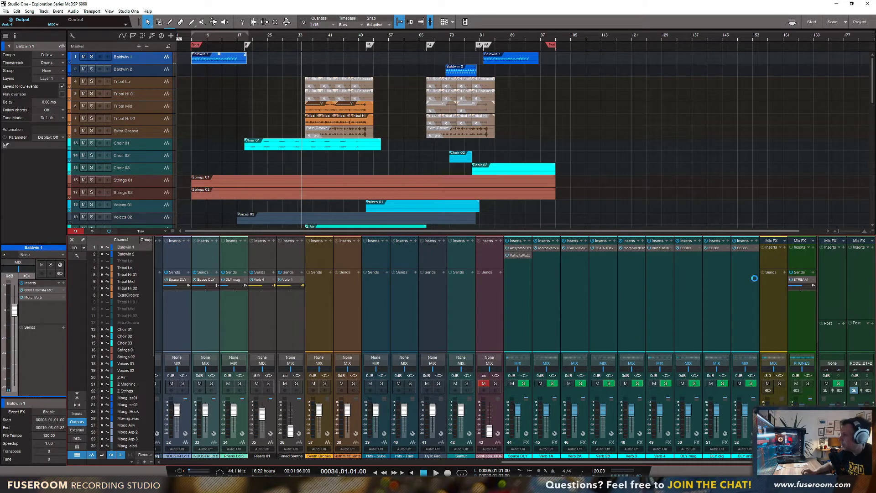
drag(374, 139, 369, 195)
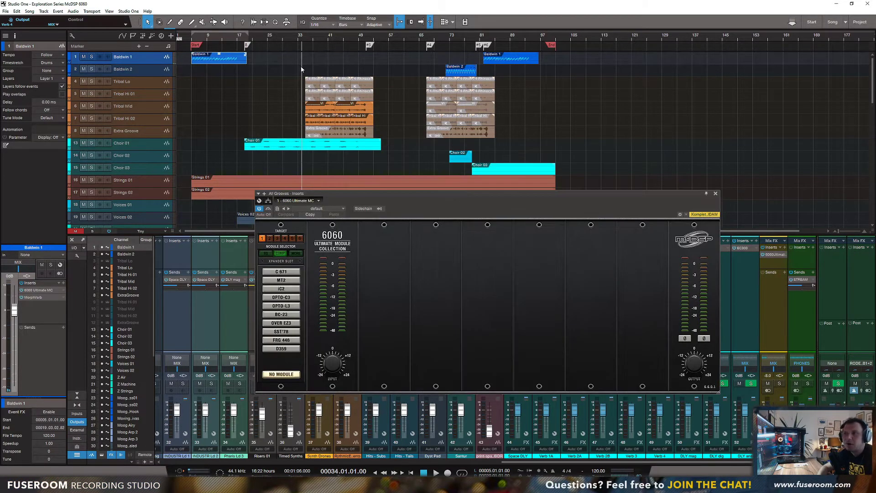
Solo the Choir 01 track and set the playhead to bar 32.
click(296, 39)
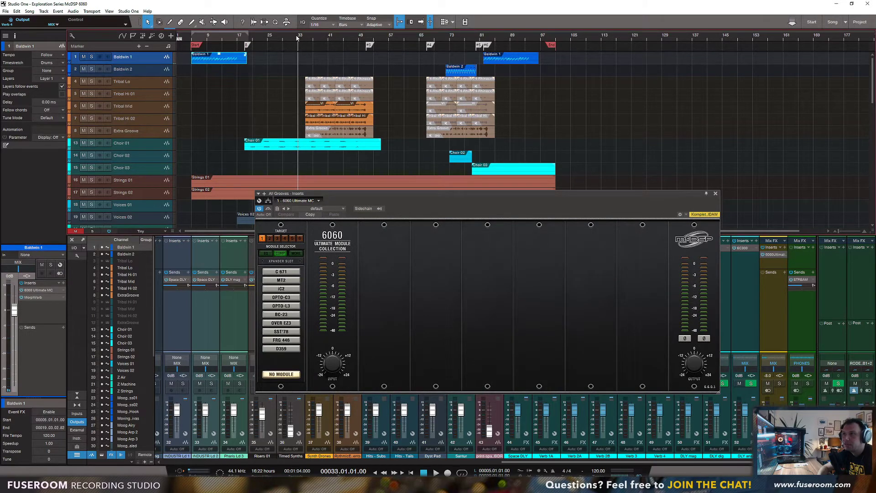
click(91, 143)
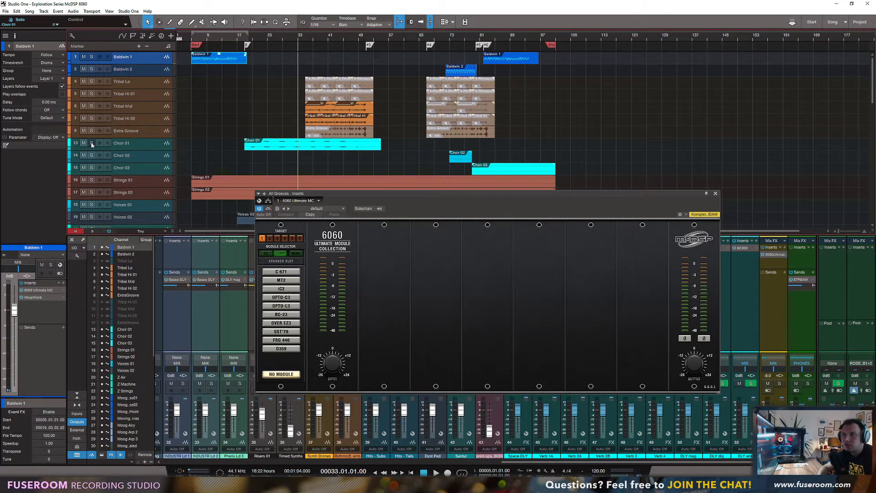
click(294, 37)
drag(364, 195, 433, 160)
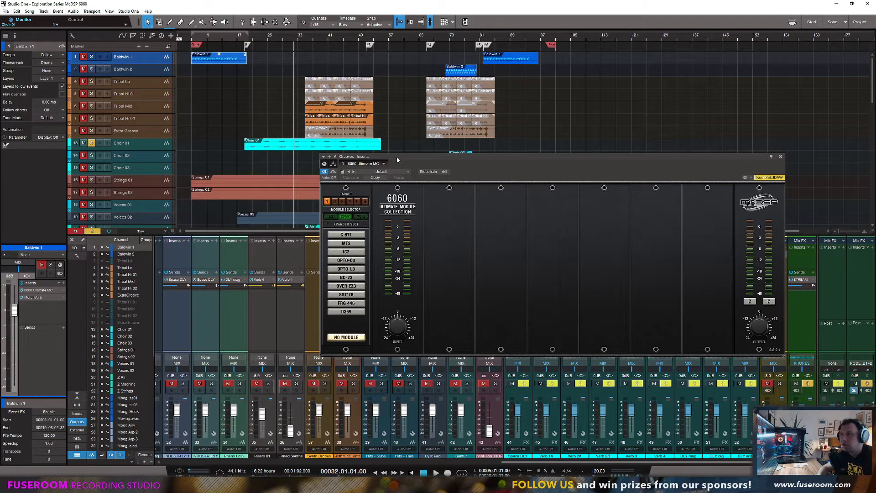
drag(400, 160, 379, 158)
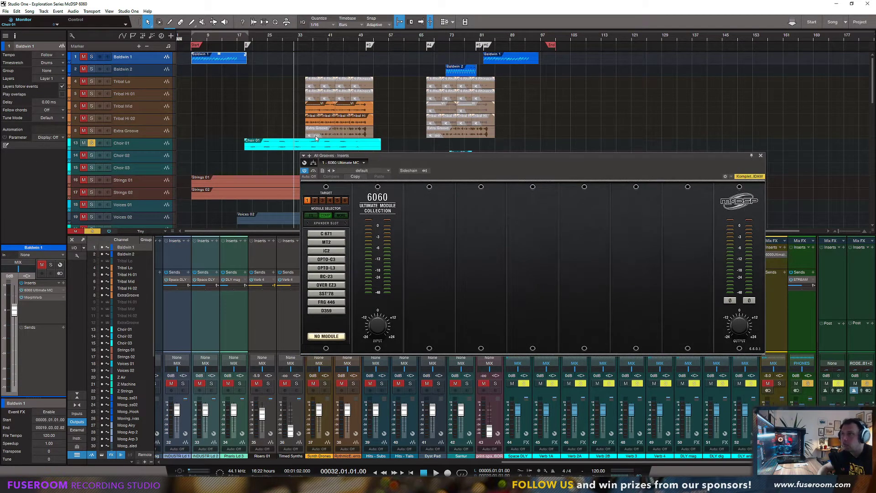
Play the soloed Choir 01 from bar 34, shifting the All Grooves insert window slightly out of the way.
click(300, 39)
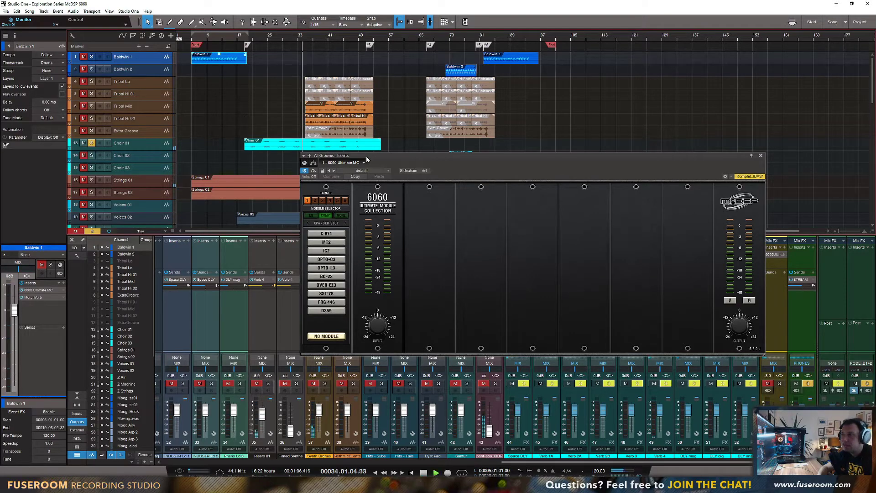
drag(339, 162, 329, 175)
key(space)
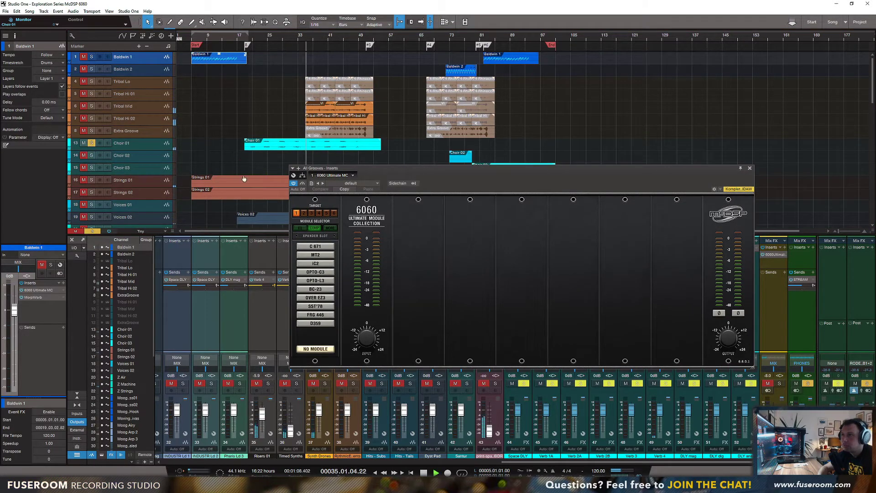
Compare Choir 01's 6060 bypassed and active, adjust its iQ high-band gain and close the insert window.
click(142, 146)
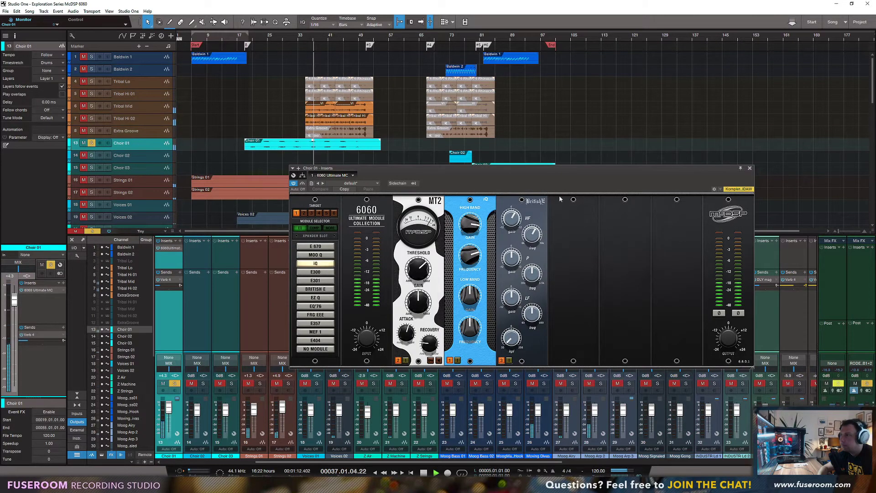
click(303, 184)
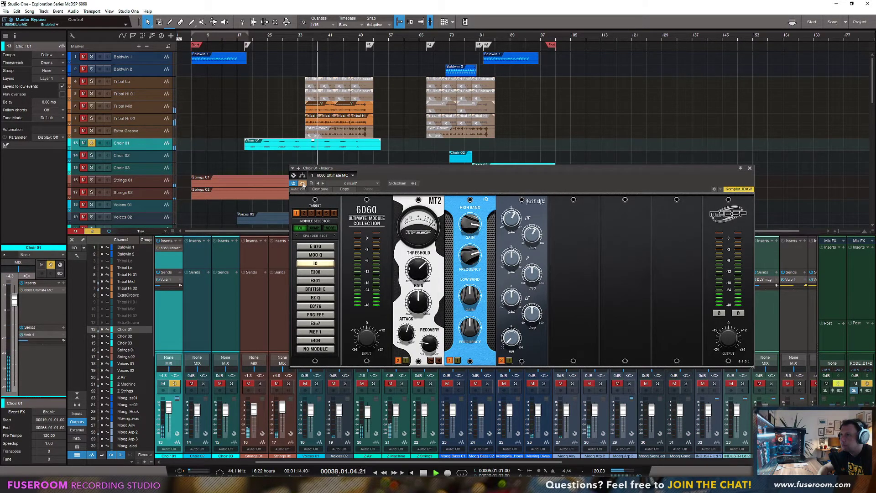
click(303, 184)
drag(469, 225, 467, 223)
click(750, 168)
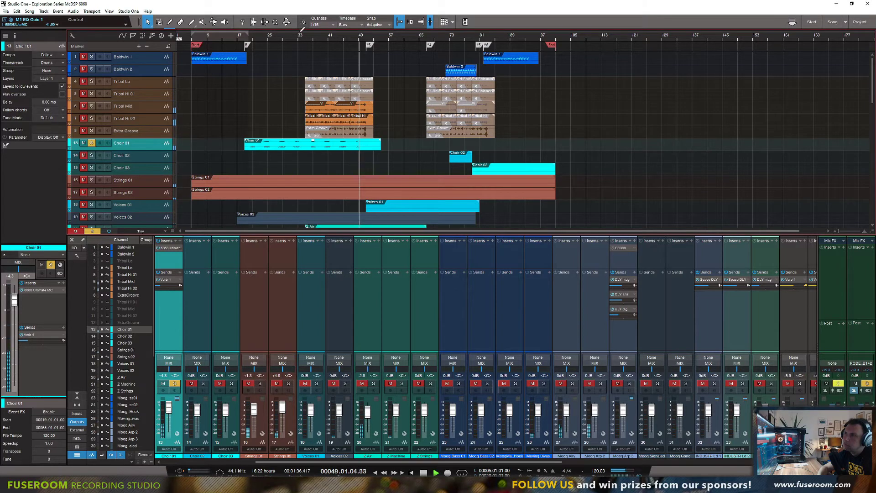
Set a loop range starting at bar 33, and play from bar 34 with Strings 01 and Strings 02 soloed alongside Choir 01.
drag(297, 29, 359, 32)
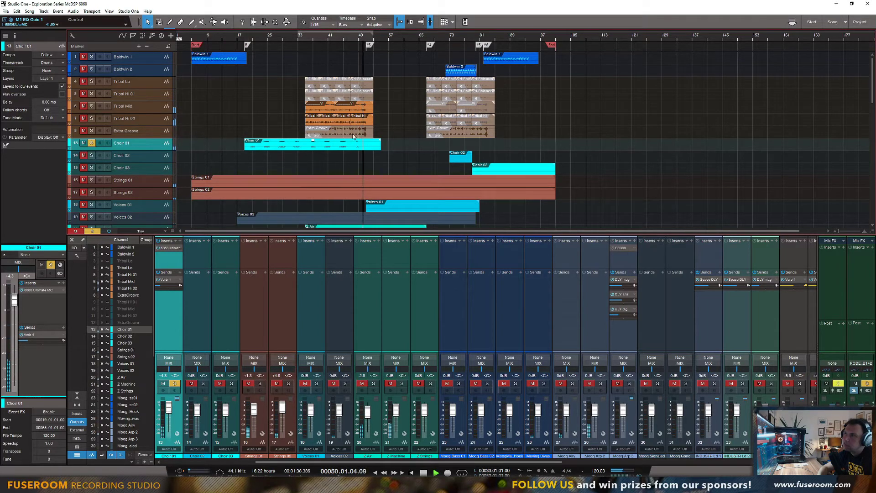
key(space)
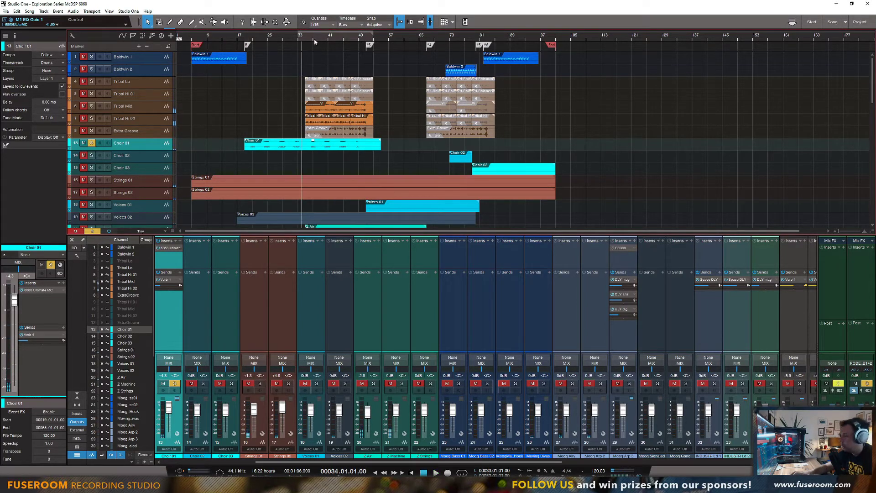
click(91, 180)
click(91, 192)
key(space)
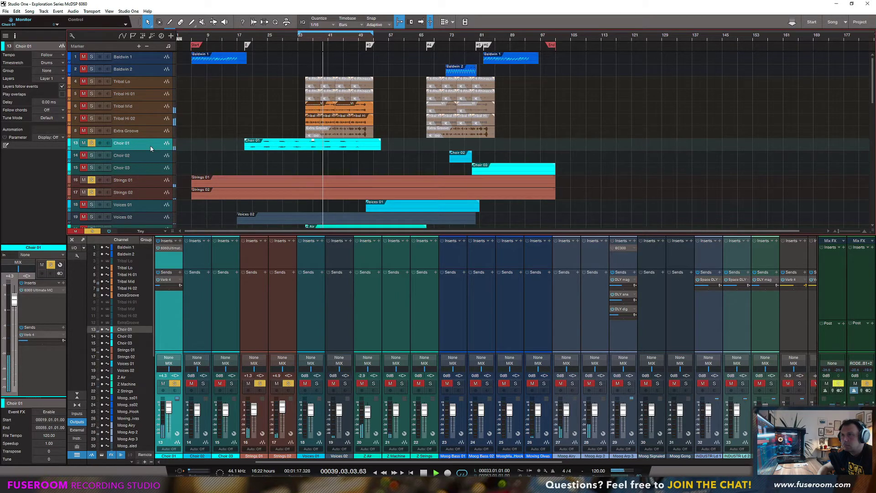
Adjust the iQ high-band frequency and the British E HF gain in Choir 01's 6060, closing its window and stopping playback.
click(169, 247)
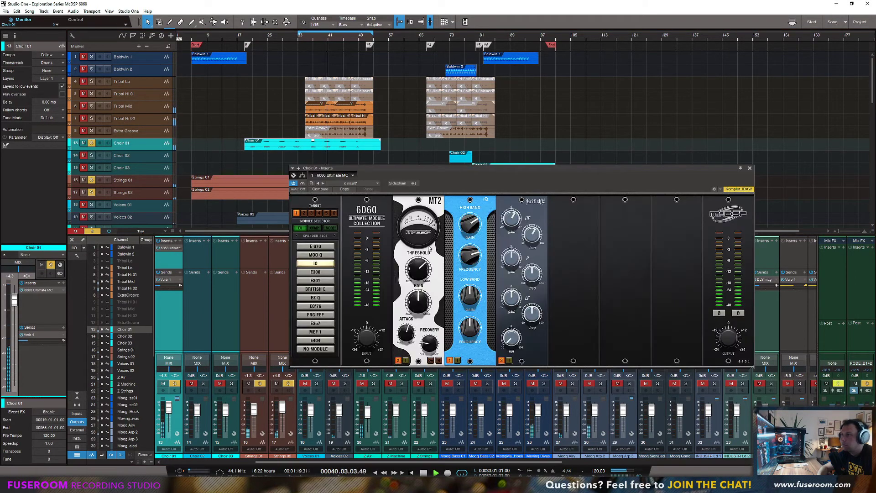
drag(470, 259, 469, 240)
mouse_move(512, 219)
mouse_down()
mouse_move(470, 221)
mouse_move(470, 243)
mouse_move(512, 228)
mouse_move(531, 242)
mouse_move(511, 208)
mouse_up()
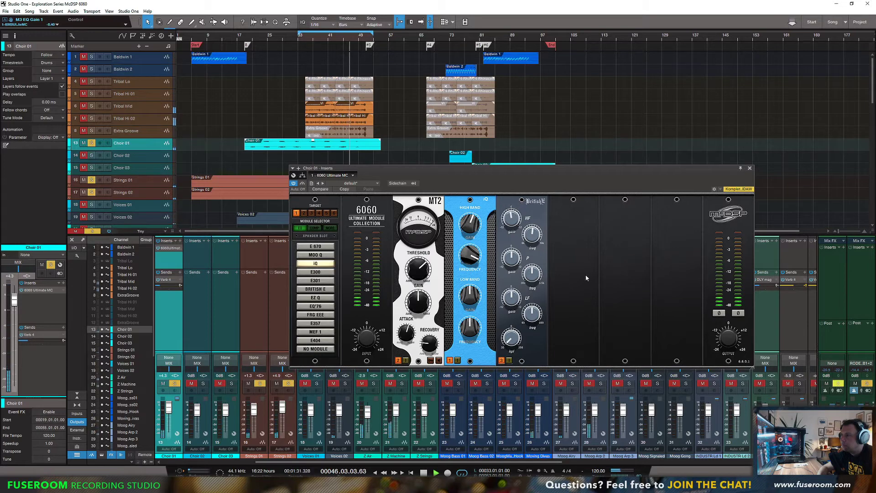
click(750, 169)
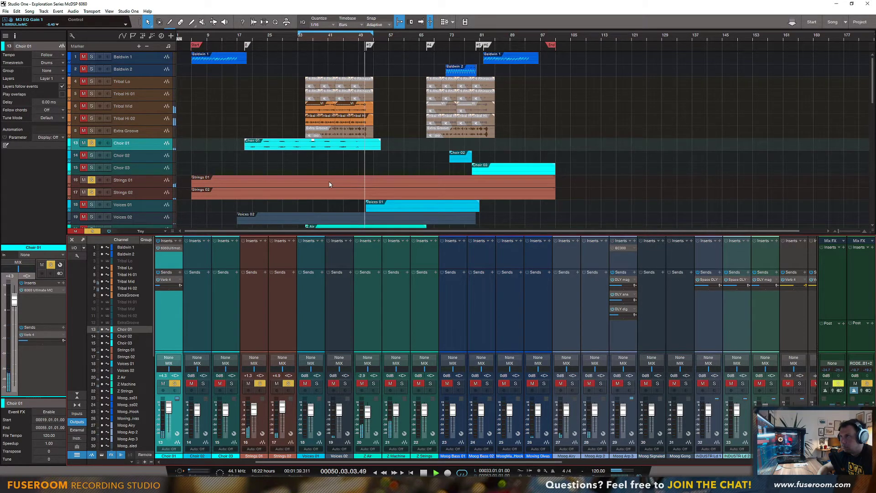
key(space)
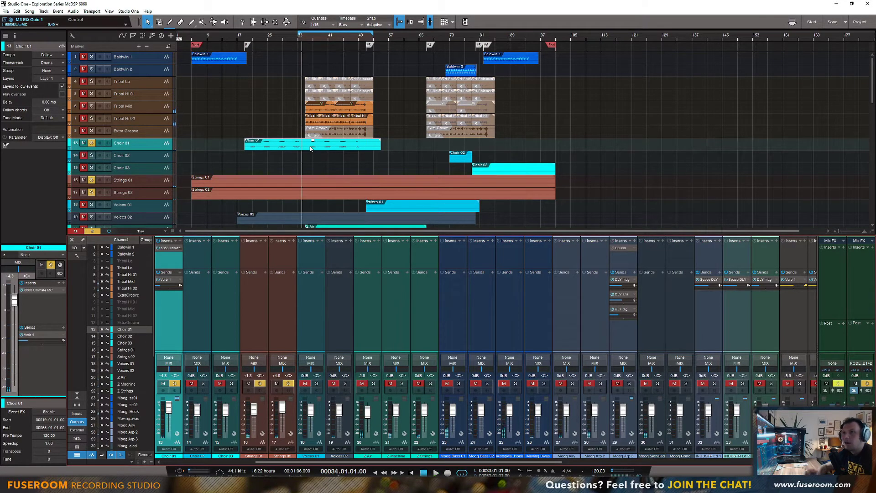
Add Extra Groove, Tribal Hi 02, Tribal Mid, Tribal Hi 01 and Tribal Lo to the soloed tracks.
click(91, 131)
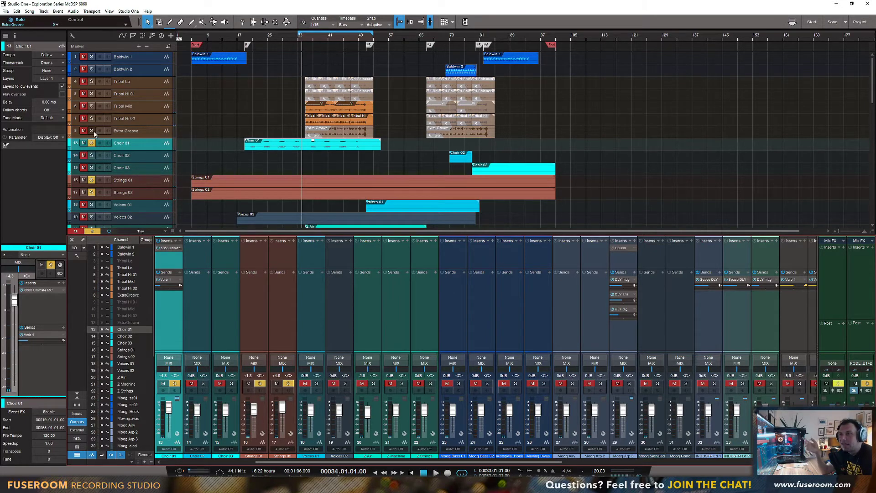
click(91, 118)
click(91, 106)
click(91, 93)
click(91, 81)
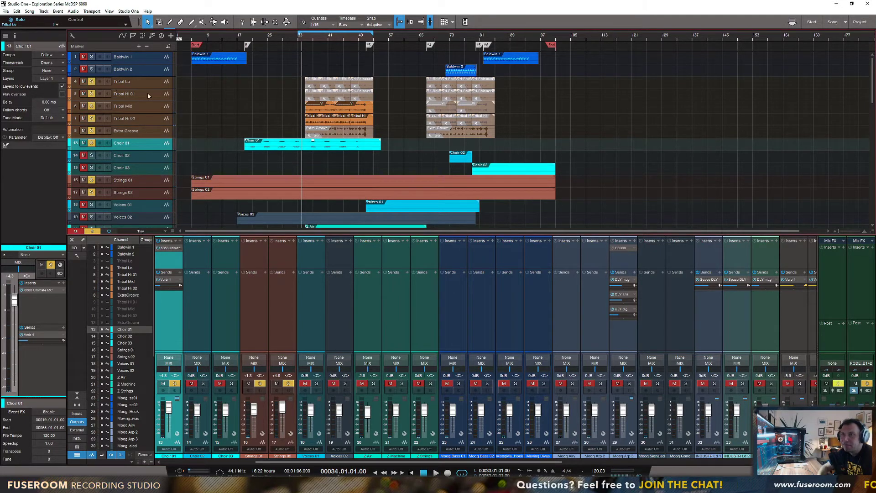
Move the loop start to bar 35, where the grooves begin, and play the soloed tracks from there.
click(319, 106)
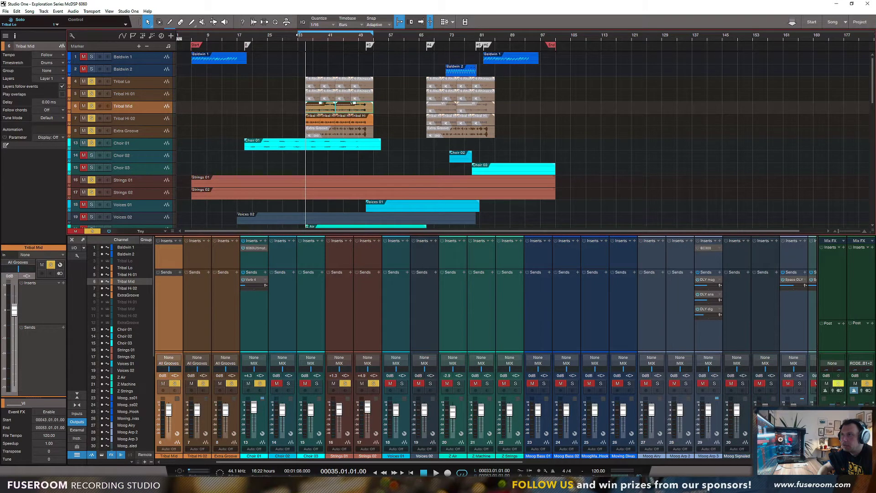
drag(299, 34, 306, 35)
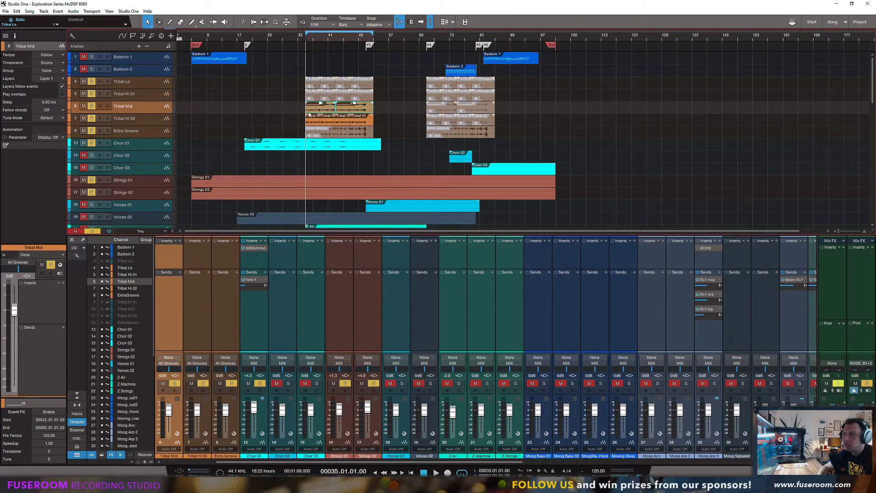
key(space)
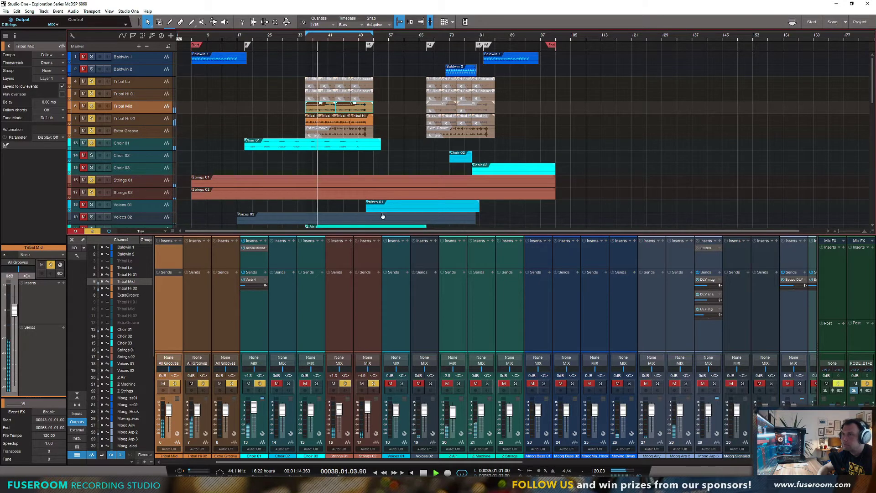
Open the 6060 Ultimate MC on the All Grooves bus and move its window clear of the output meters.
click(597, 462)
drag(596, 463, 730, 461)
click(772, 254)
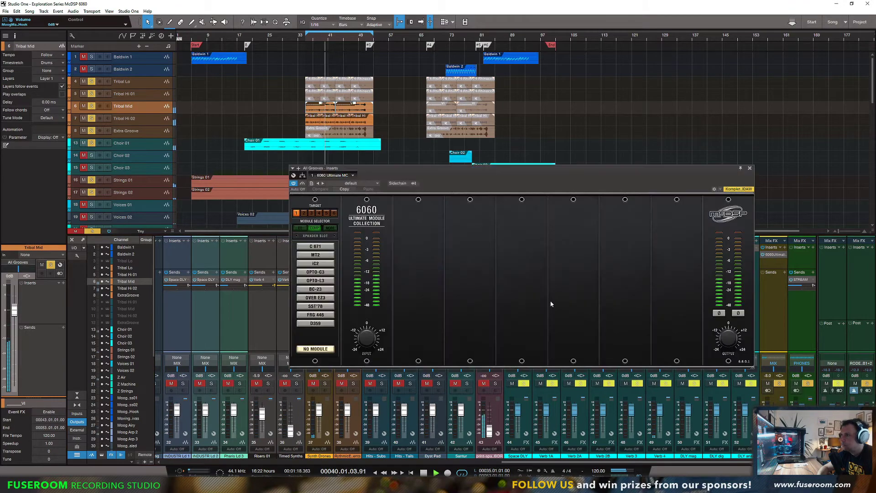
drag(466, 169, 388, 139)
Check the audio levels in OBS while the grooves play, then return to Studio One and stop playback.
click(730, 485)
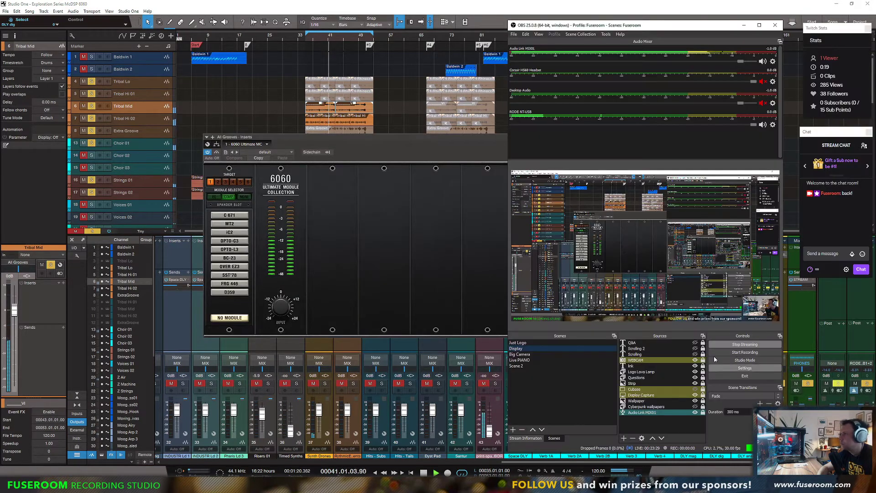
click(744, 25)
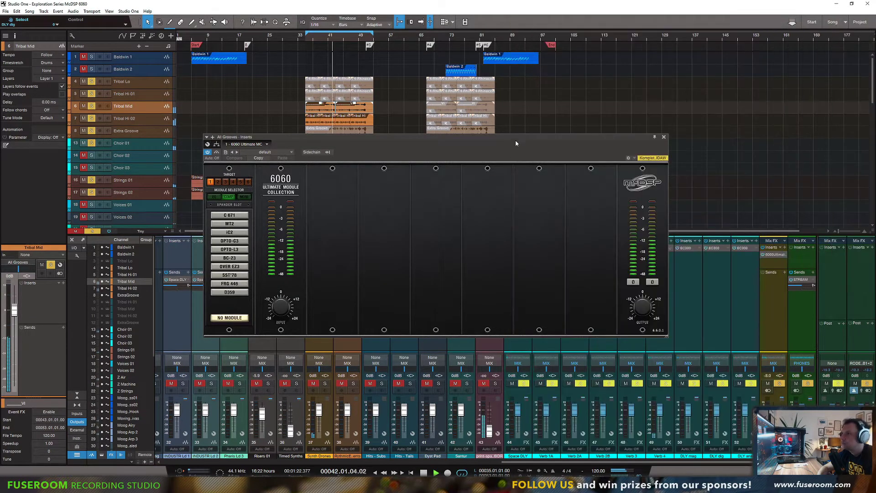
drag(516, 144, 502, 157)
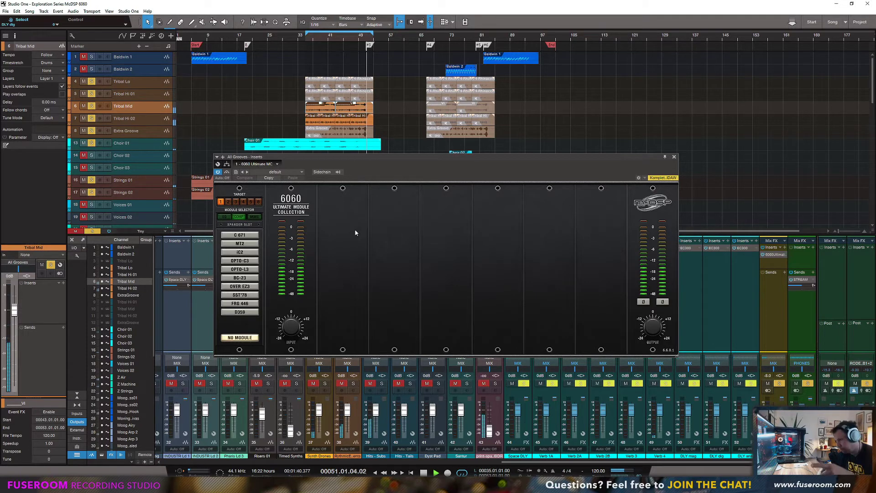
key(space)
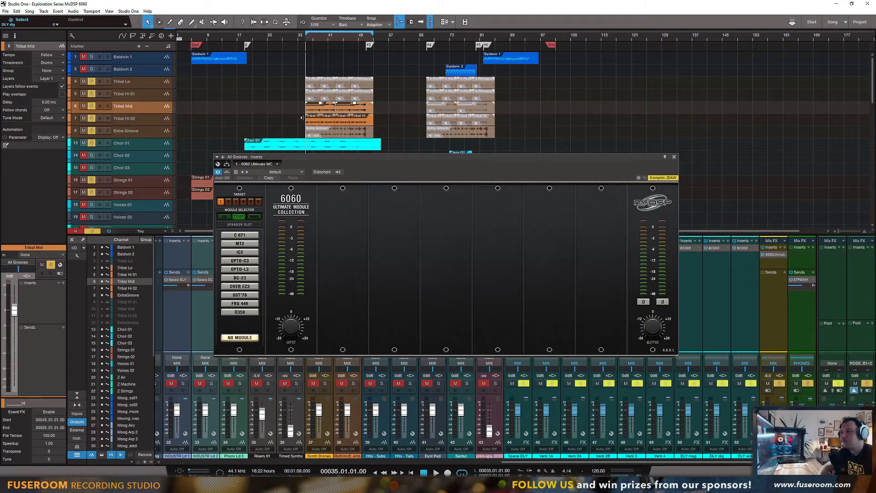
drag(356, 159, 374, 158)
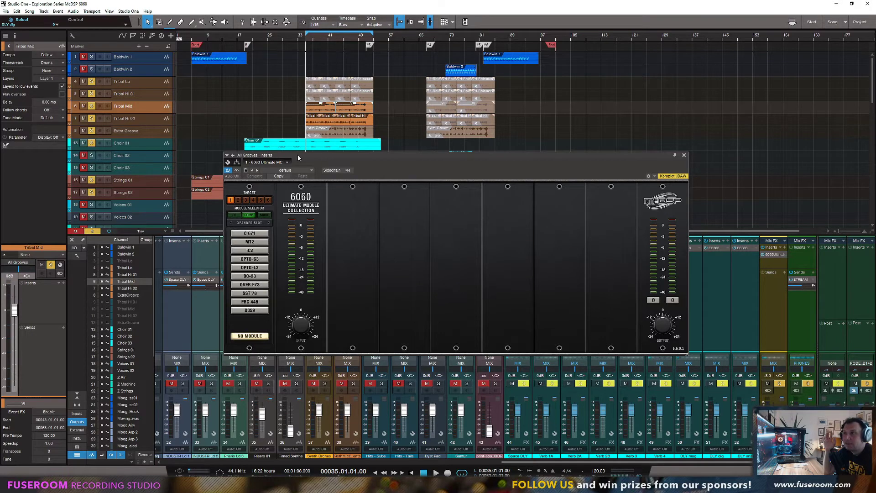
drag(298, 158, 255, 158)
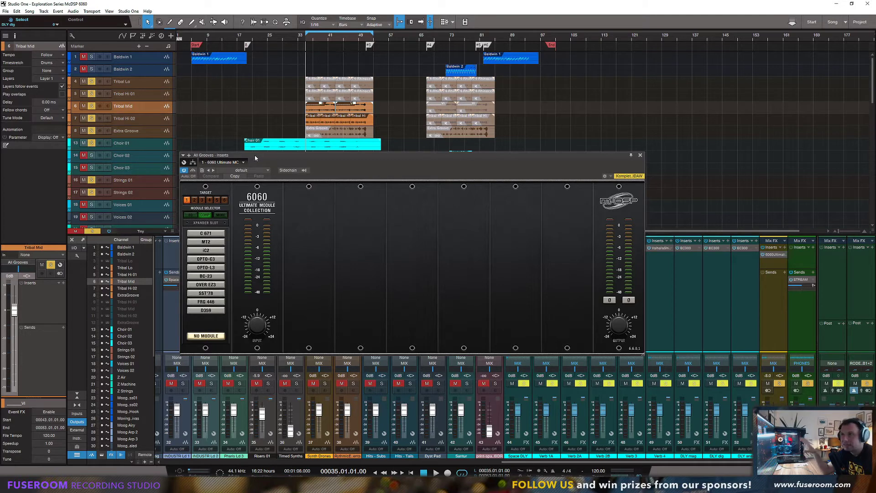
mouse_move(257, 157)
mouse_down()
mouse_move(252, 144)
mouse_move(251, 152)
mouse_up()
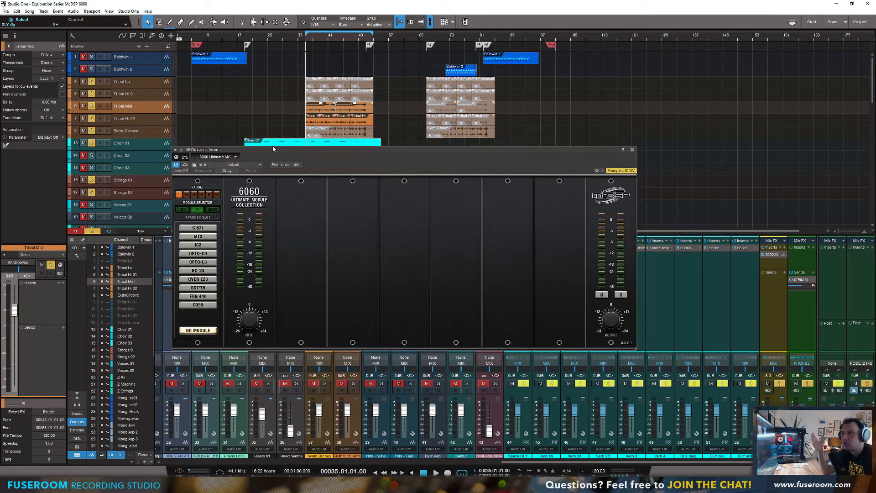
Unmute the first-section events on Extra Groove, Tribal Hi 01 and Tribal Lo, and close the insert window.
click(331, 136)
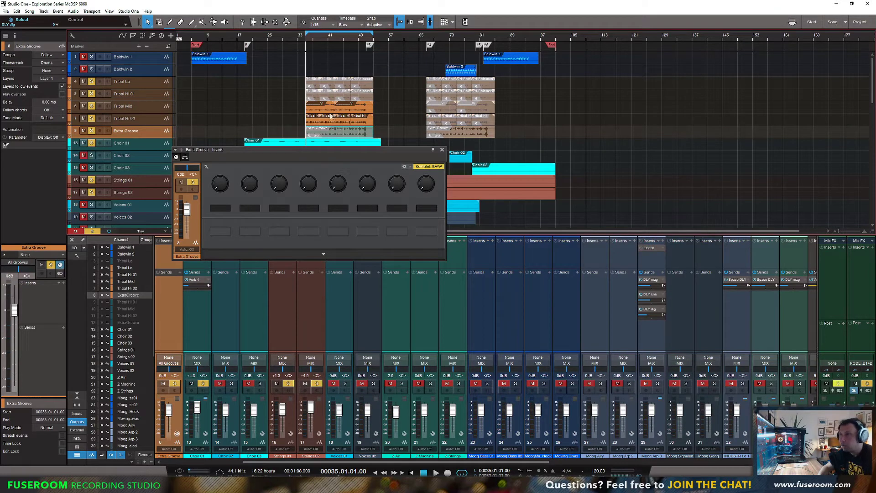
click(321, 98)
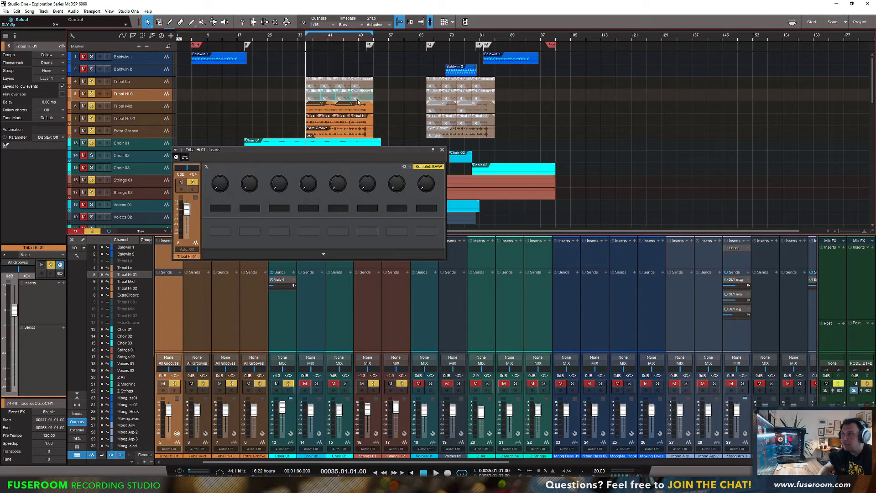
click(340, 87)
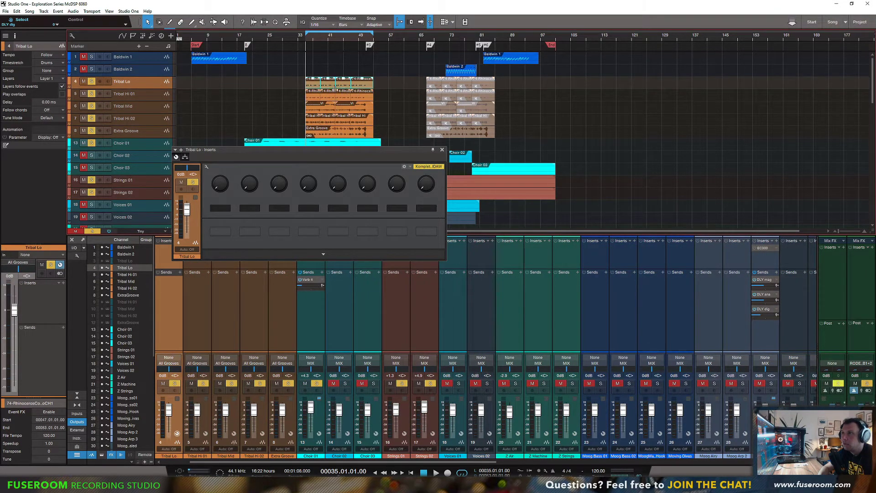
click(441, 149)
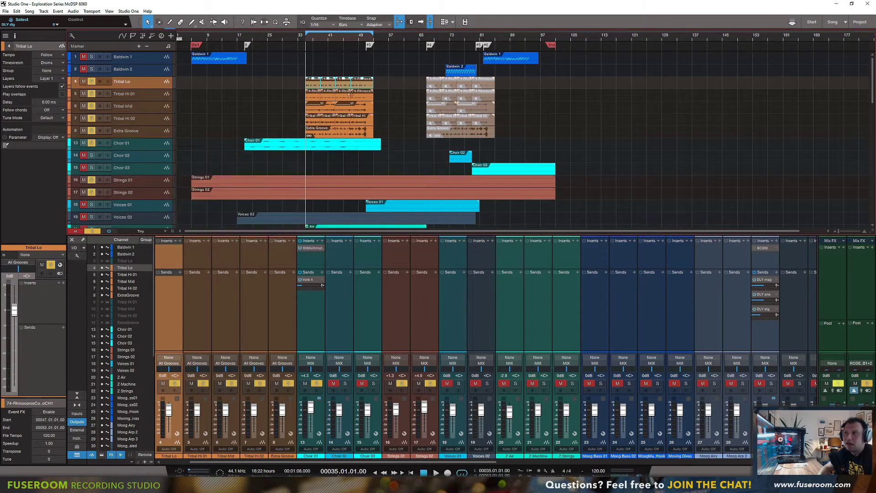
Solo Tribal Lo exclusively and play from bar 35, adding solos on Tribal Mid, Tribal Hi 01, Tribal Hi 02 and Extra Groove one by one.
ctrl+click(92, 81)
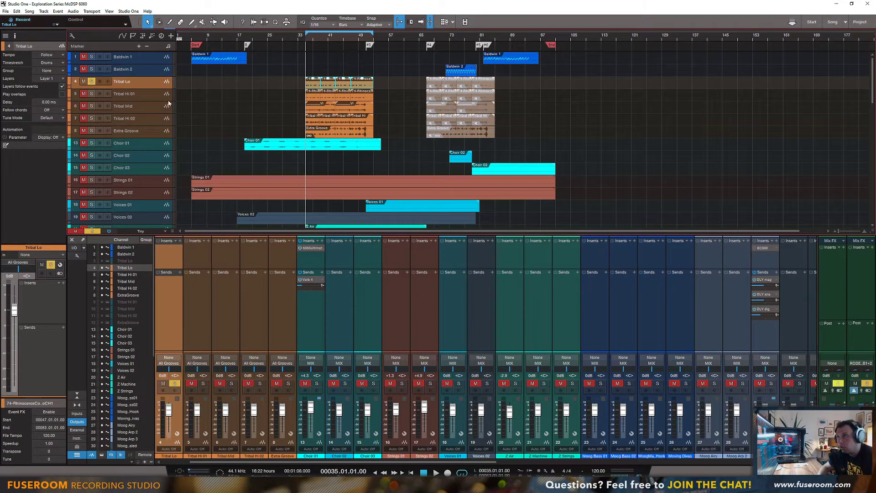
key(space)
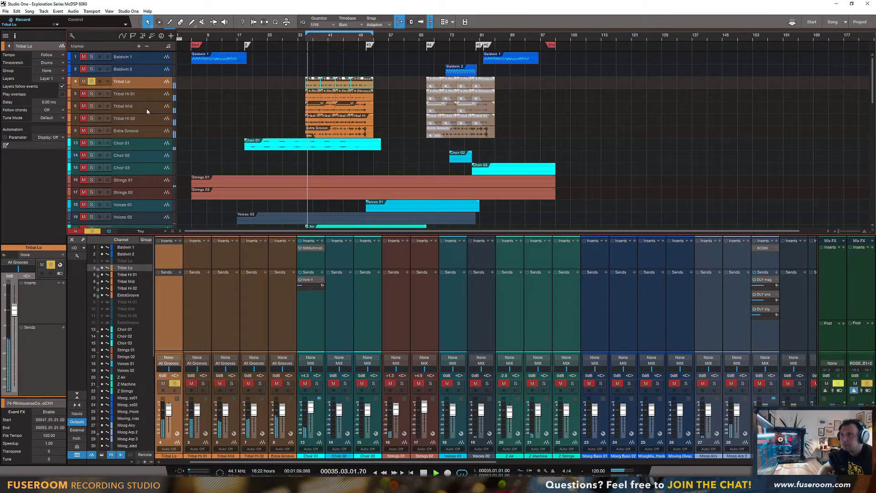
click(92, 106)
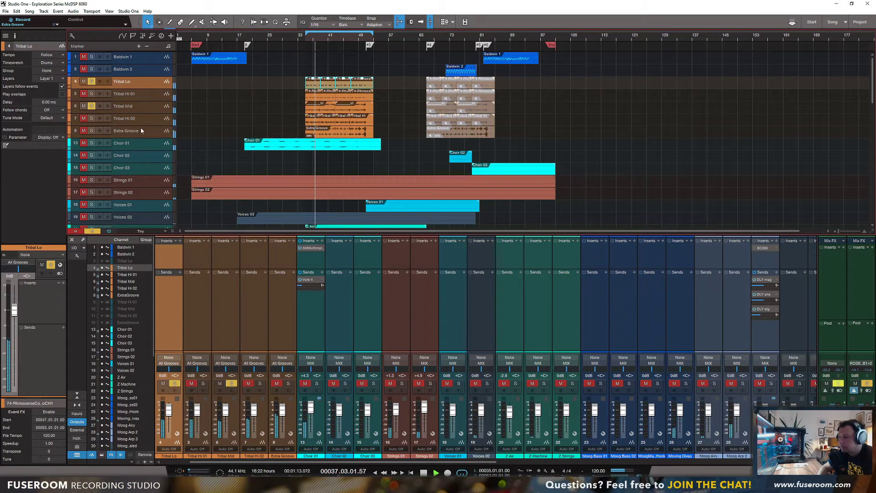
click(92, 94)
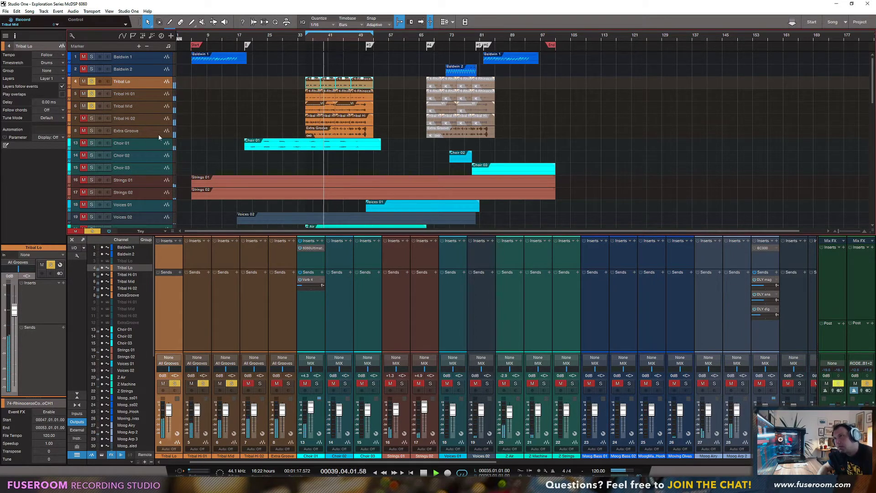
click(91, 119)
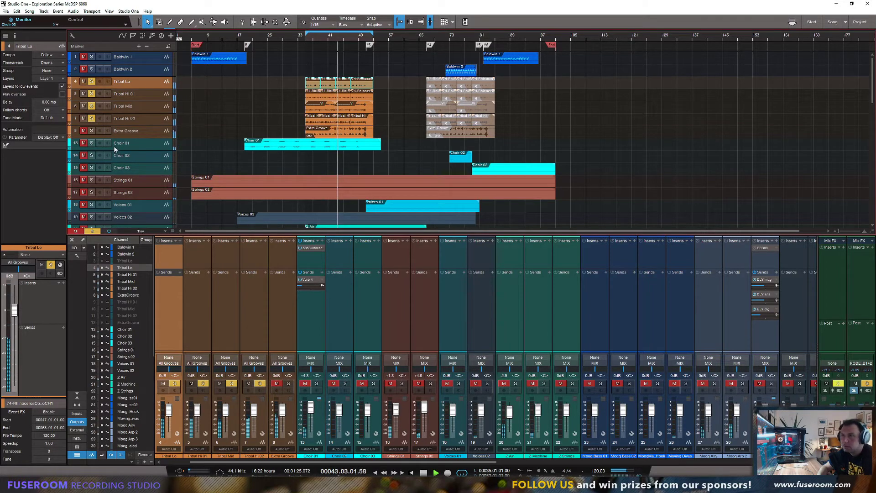
click(92, 131)
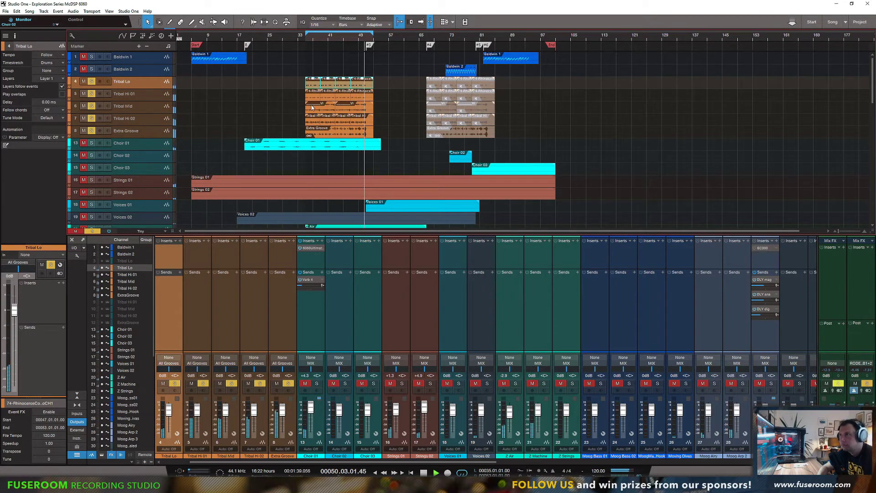
Stop playback and return the first-section events on Tribal Lo, Tribal Hi 01 and Extra Groove to their muted state.
key(space)
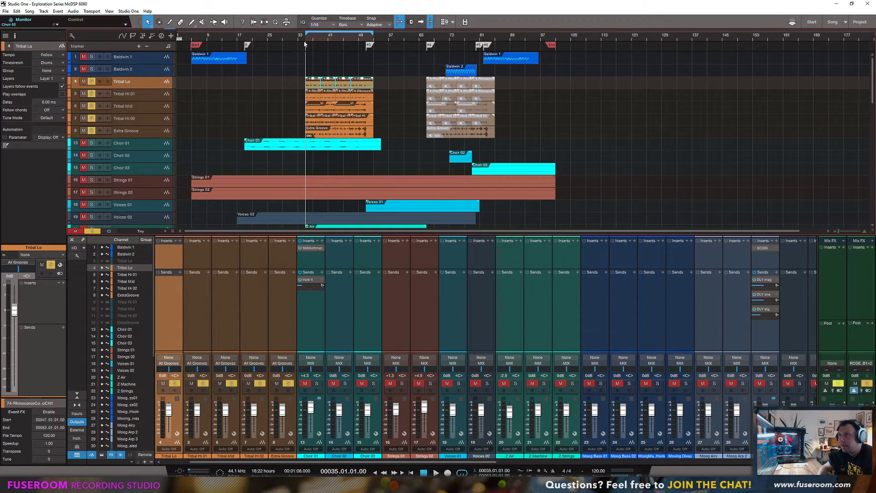
key(shift+m)
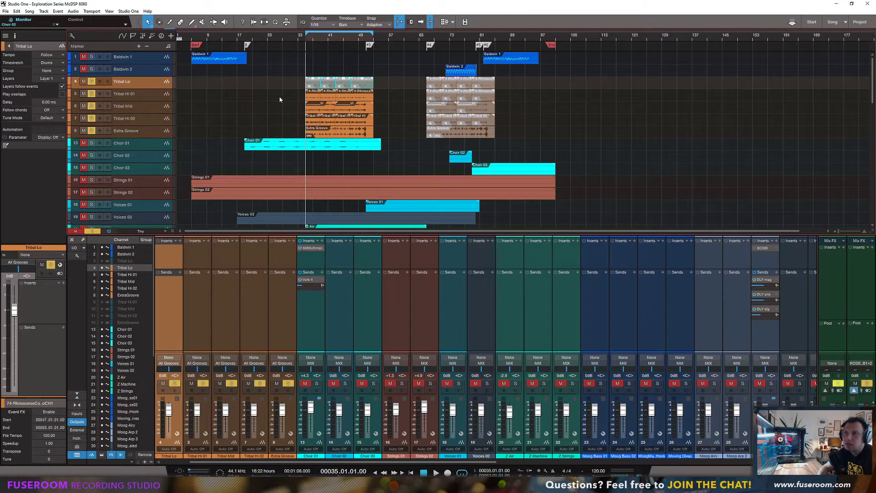
key(ctrl+z)
key(ctrl+z)
key(ctrl+z)
key(ctrl+z)
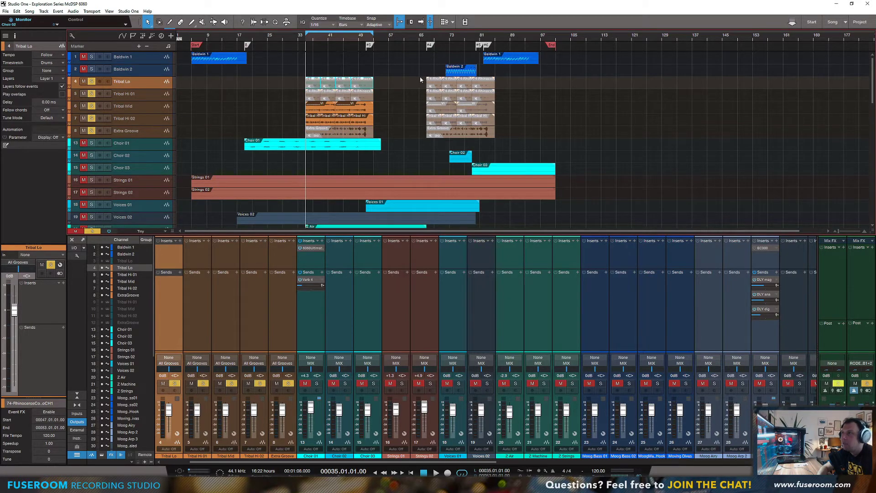
Clear the solos on the five groove tracks and play the full mix from bar 67 without the second-section grooves.
drag(420, 80, 507, 139)
click(430, 44)
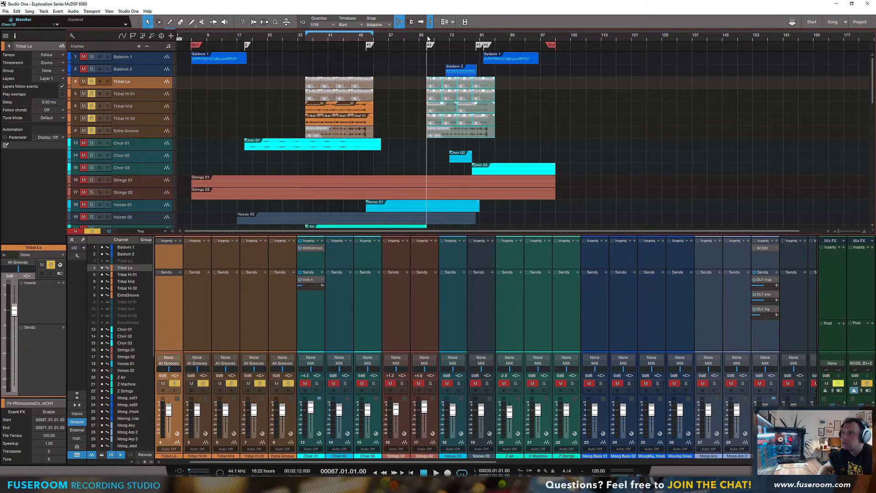
drag(92, 81, 91, 131)
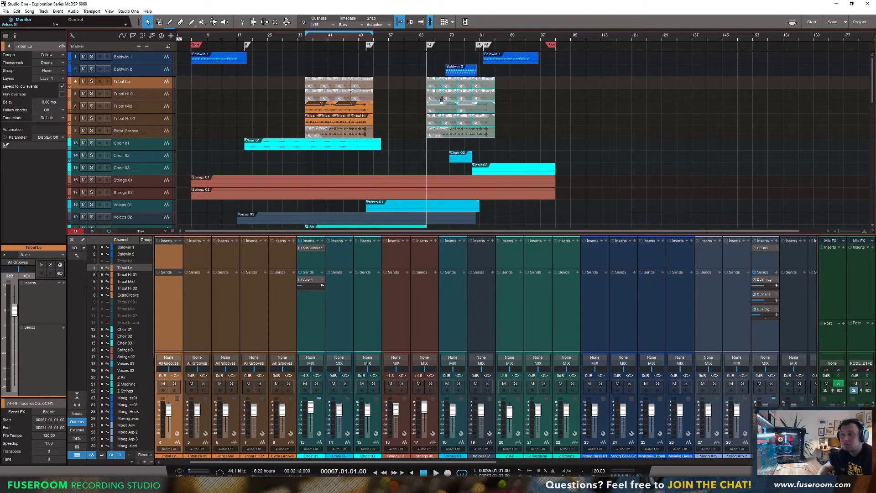
click(427, 59)
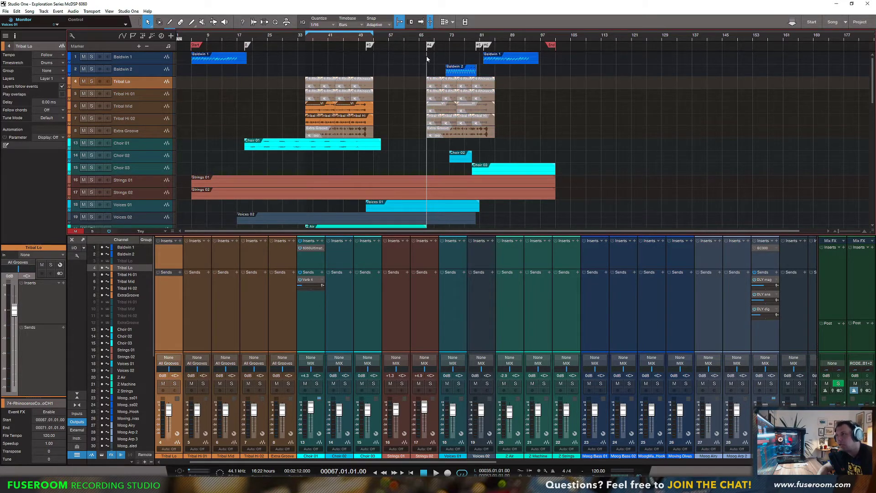
key(space)
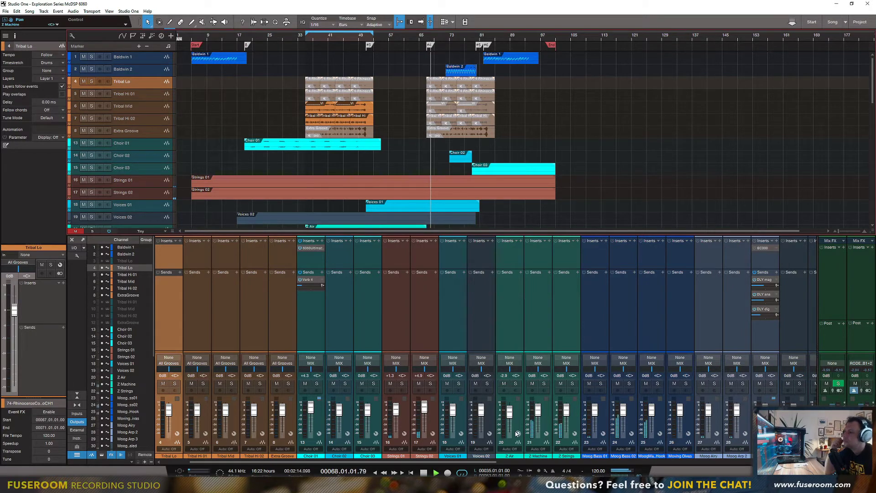
Lower Moog Bass 01 to -4.9 dB, Moog Bass 02 to -7.0, Moog Main Hook to -1.8, Z Machine to -0.8 and Z Strings to -2.3.
scroll(543, 365, right, 4)
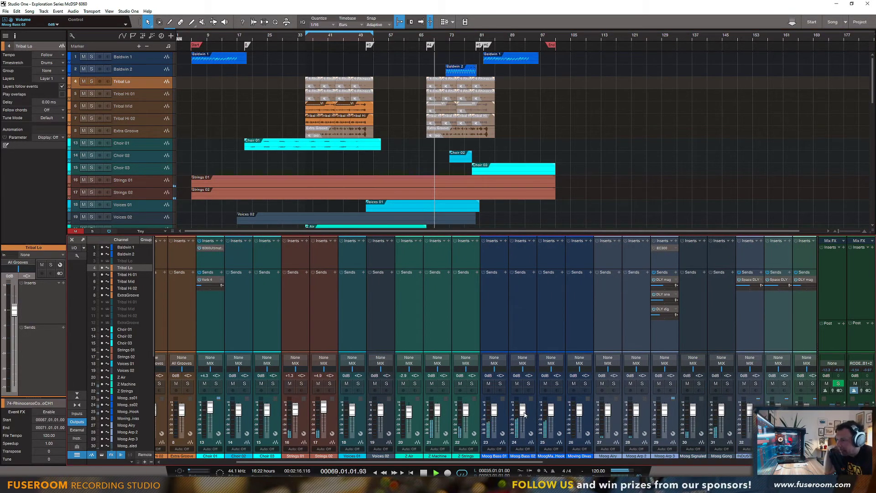
drag(525, 413, 495, 414)
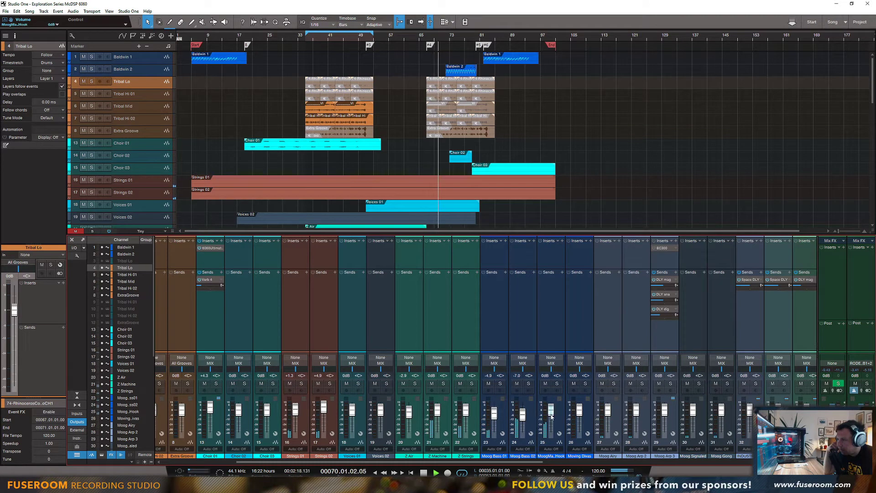
drag(550, 410, 550, 414)
mouse_move(466, 410)
mouse_down()
mouse_move(437, 411)
mouse_move(465, 414)
mouse_up()
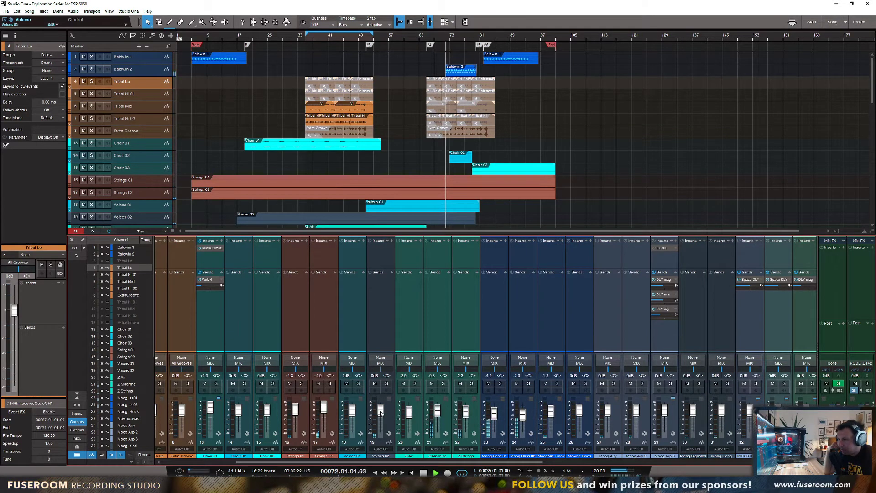
Raise Voices 02 to +1.3 dB and lower Risers 01 to -7.0 dB while the section plays.
drag(456, 463, 650, 467)
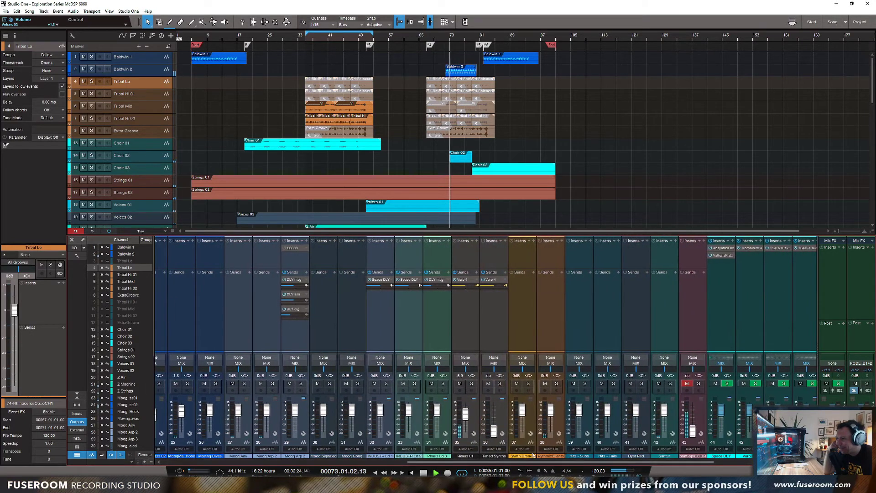
drag(466, 413, 465, 417)
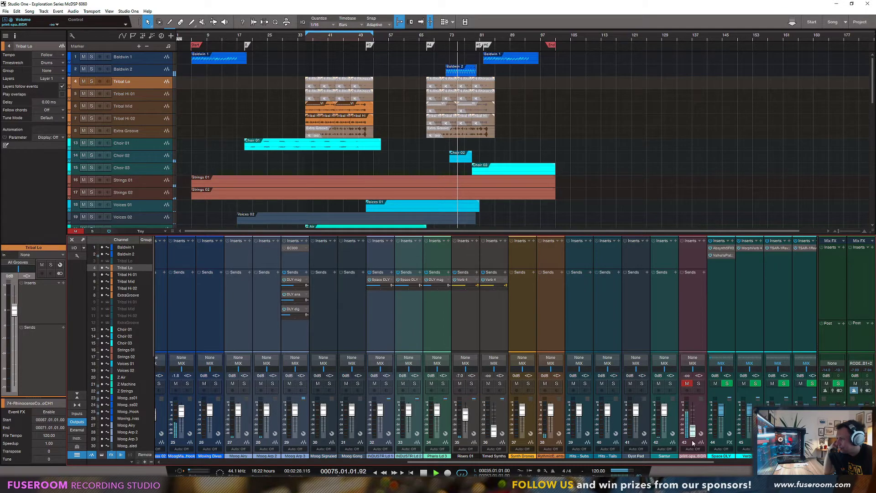
drag(548, 465, 395, 463)
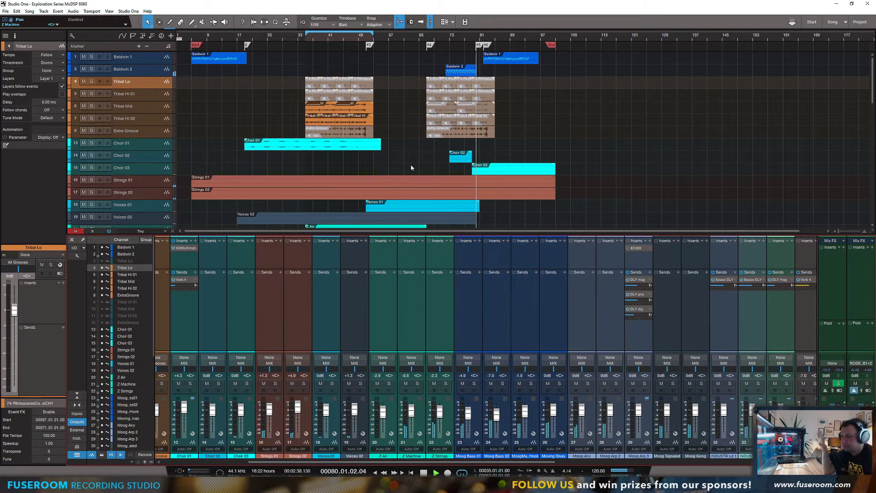
Return to bar 67, unmute the second-section events on all five groove tracks, and start playback.
click(427, 38)
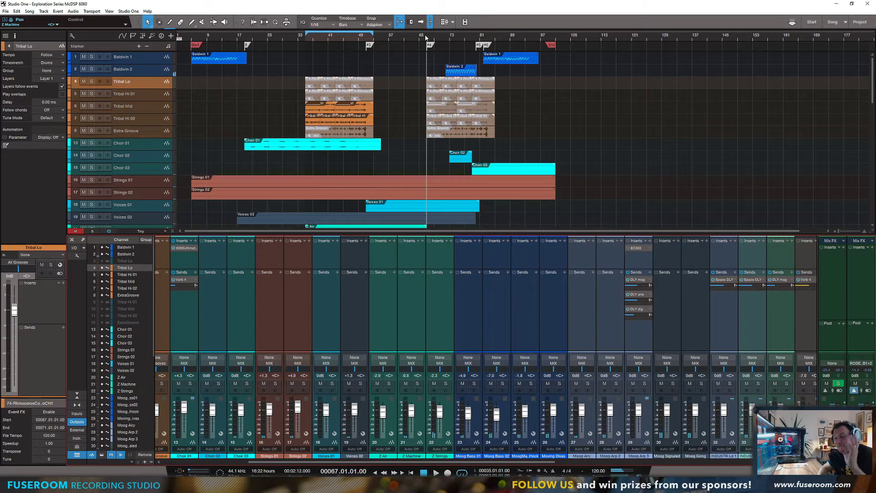
drag(420, 76, 518, 138)
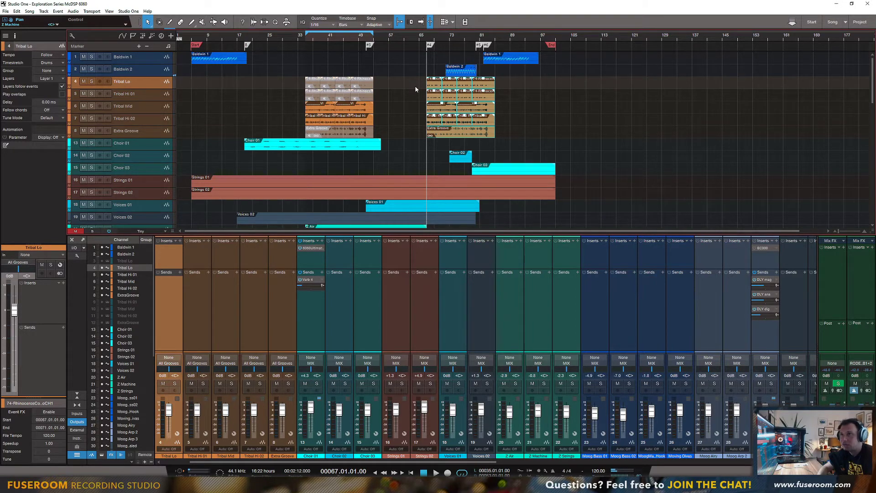
key(space)
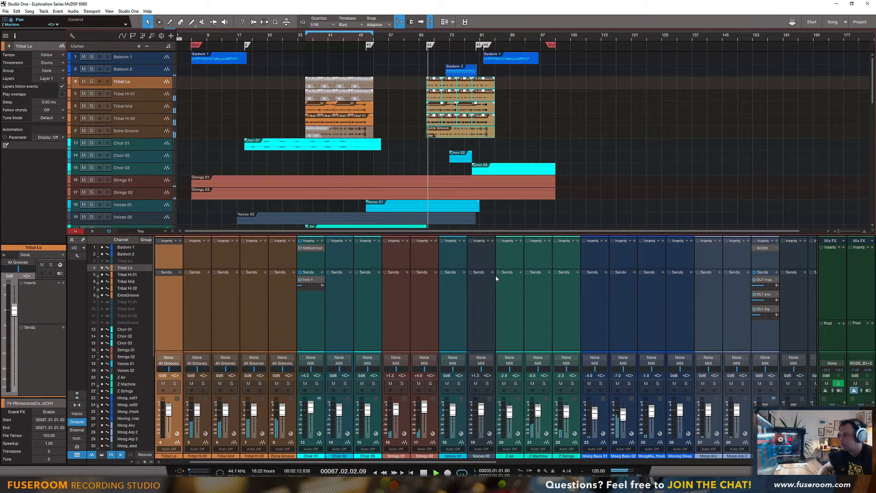
Check the grooves within the full mix, viewing the 6060 on the All Grooves bus and the other tracks' events, and stop playback.
scroll(496, 463, right, 1)
scroll(496, 463, right, 10)
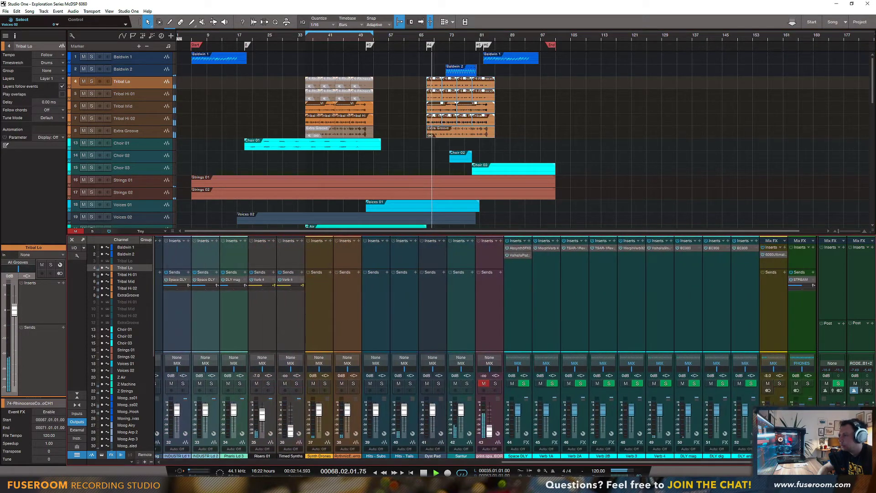
click(772, 256)
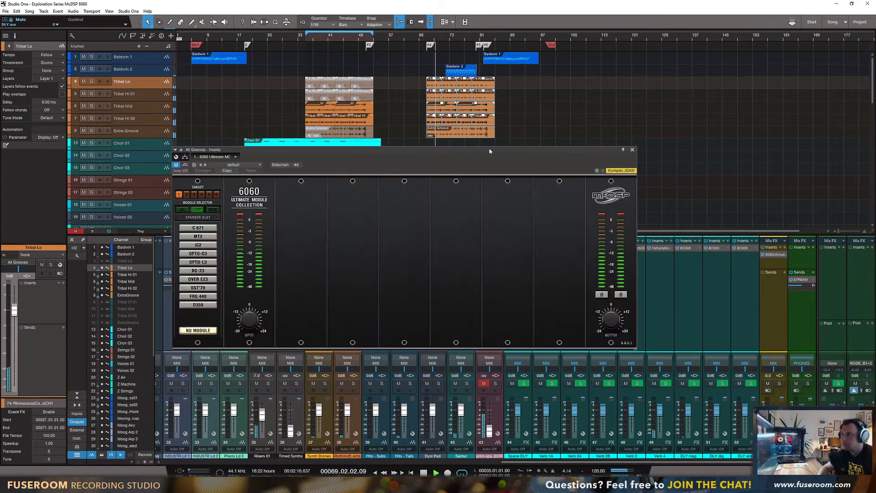
drag(490, 148, 592, 148)
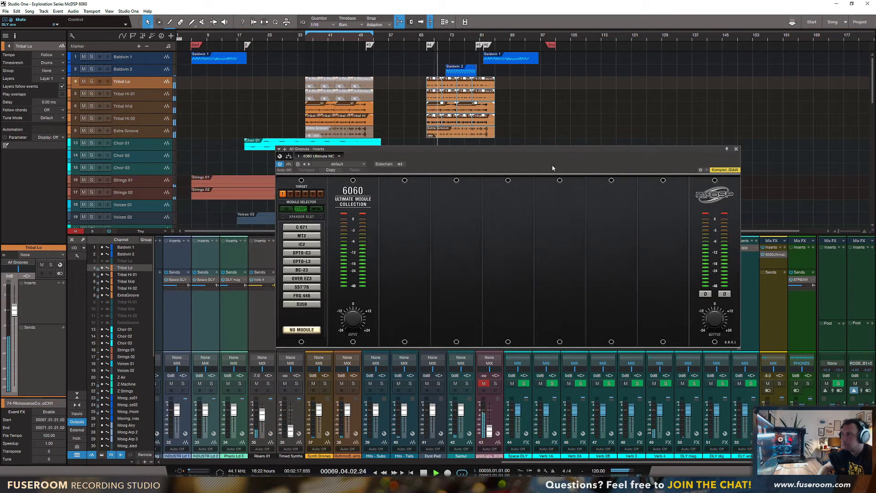
click(736, 148)
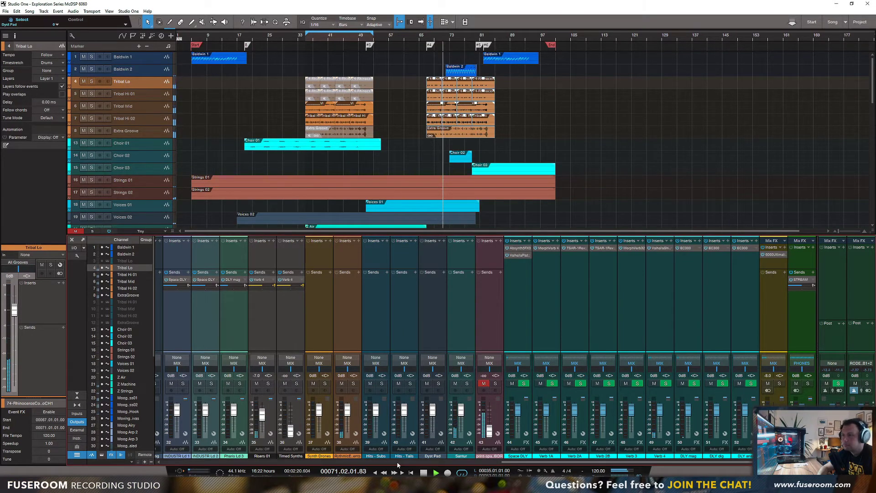
mouse_move(517, 465)
mouse_down()
mouse_move(271, 461)
mouse_move(517, 463)
mouse_up()
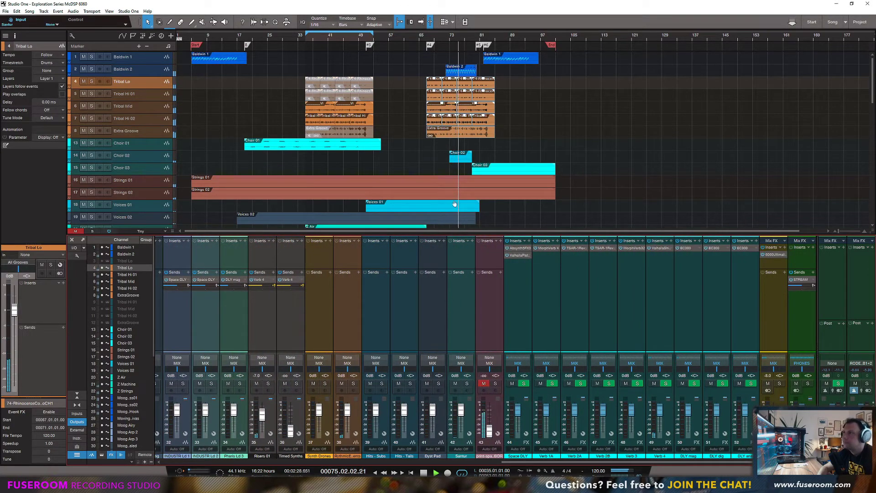
scroll(414, 169, down, 5)
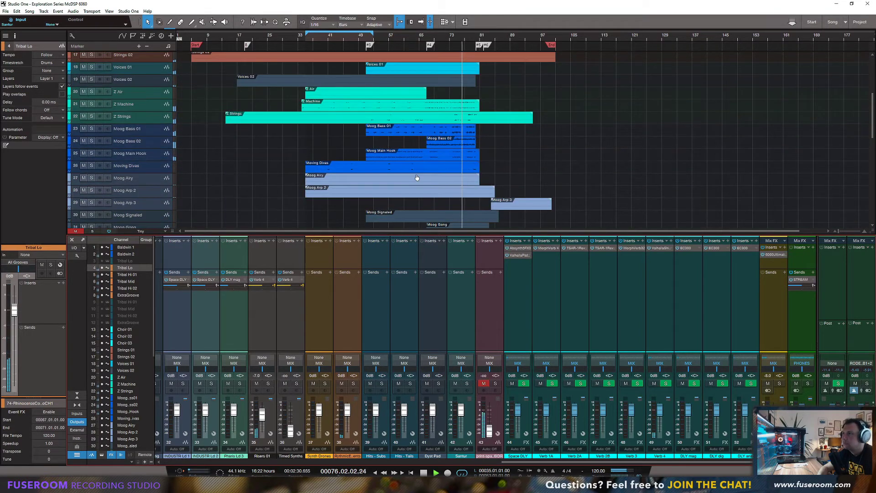
scroll(417, 179, up, 5)
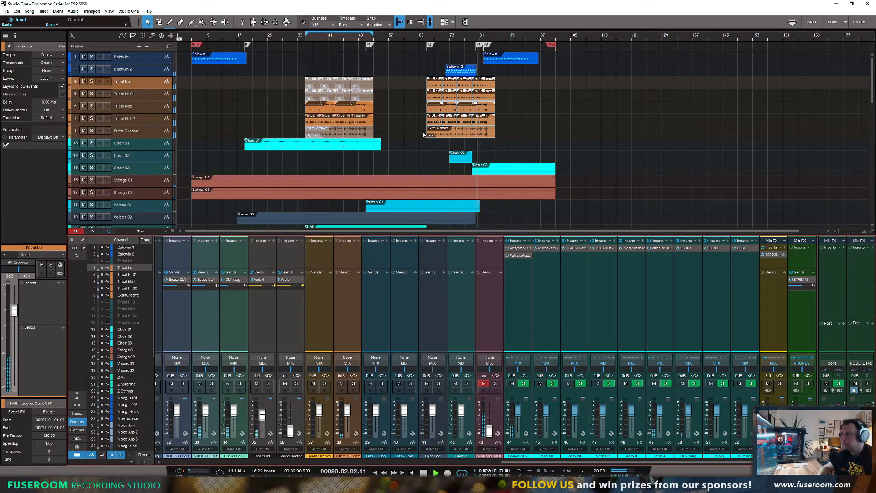
key(space)
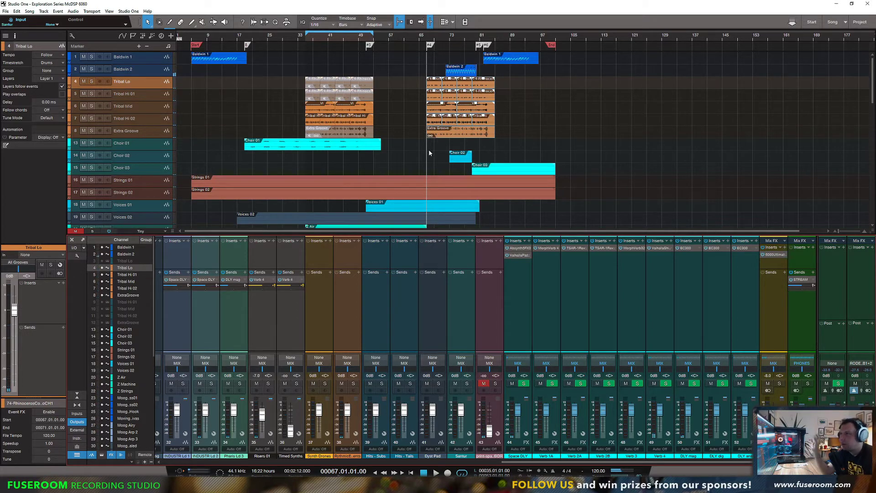
Reopen the 6060 Ultimate MC on the All Grooves bus, position its window, and solo the five groove tracks.
click(775, 254)
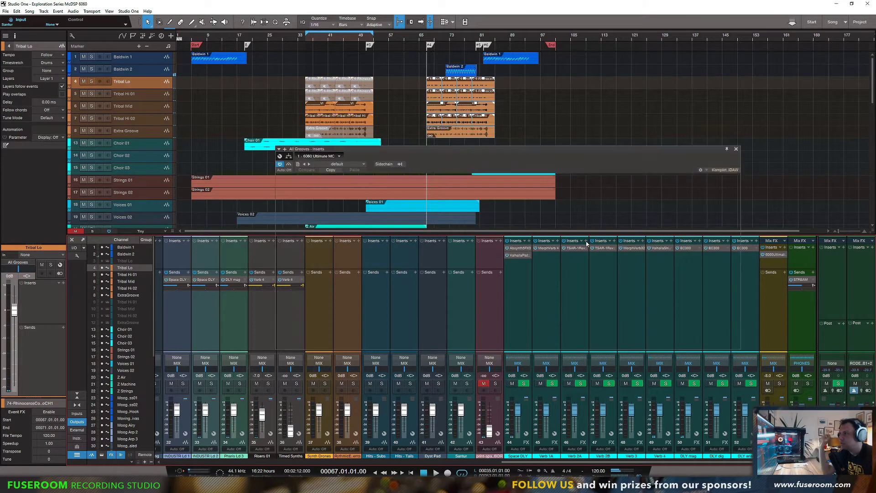
drag(489, 152, 452, 176)
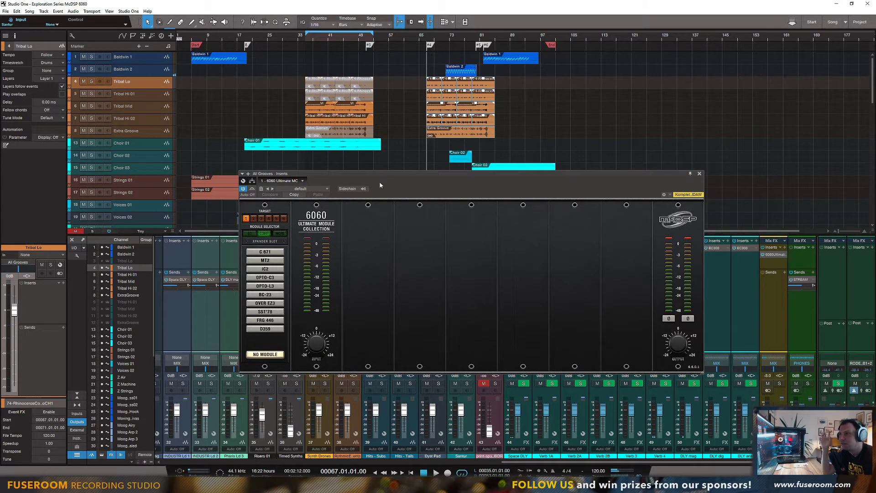
drag(389, 175, 390, 151)
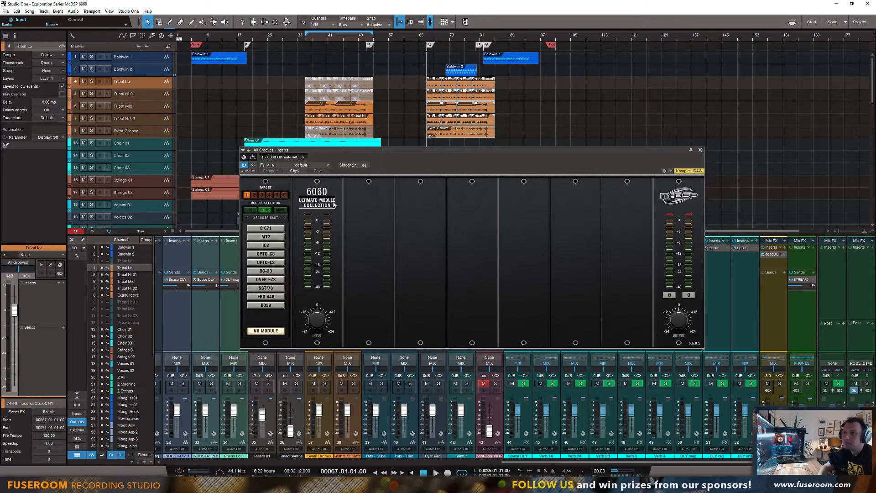
drag(91, 81, 94, 139)
drag(381, 159, 330, 165)
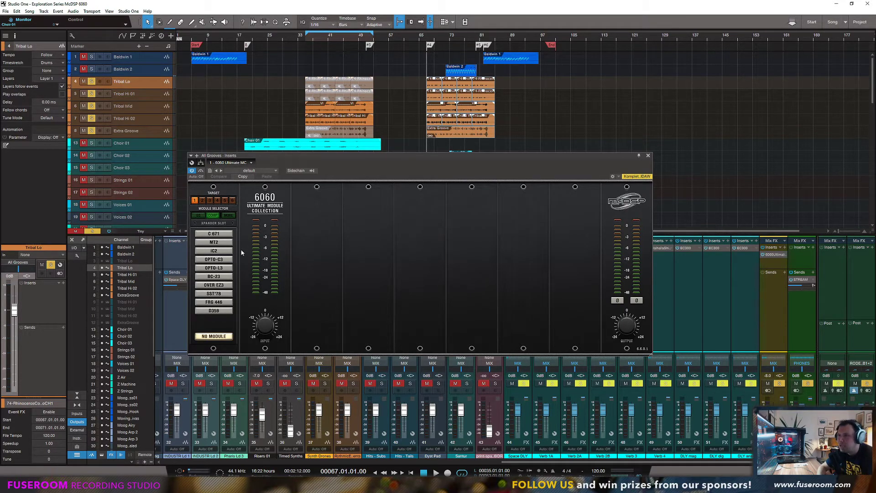
Load the C 671, MT2 and iC2 compressor modules into the 6060's first, second and third slots.
click(309, 256)
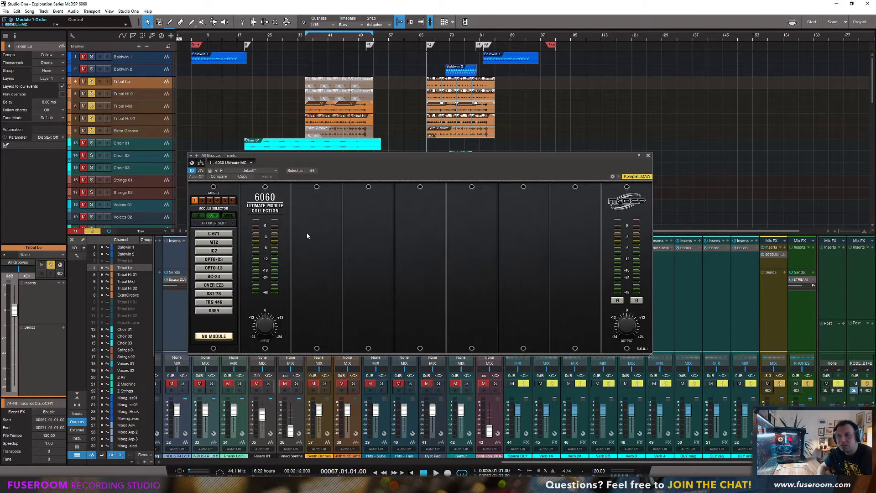
click(216, 234)
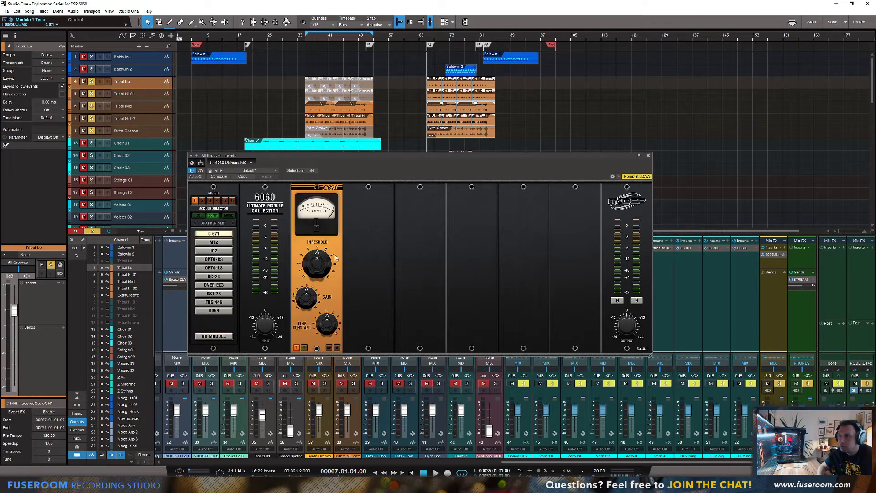
click(362, 237)
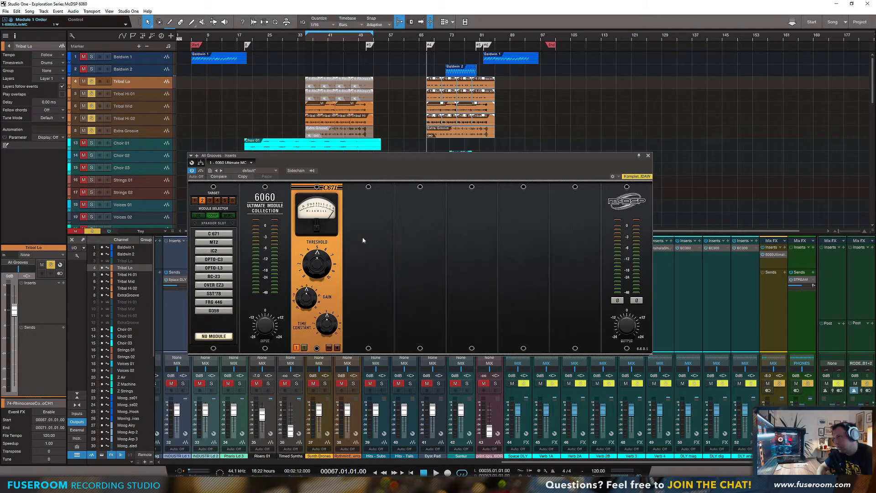
click(214, 242)
click(409, 229)
click(213, 250)
Fill the 6060's fourth, fifth and sixth slots with OPTO-C3, OPTO-L3 and BC-23, and reposition the plug-in window slightly.
click(461, 234)
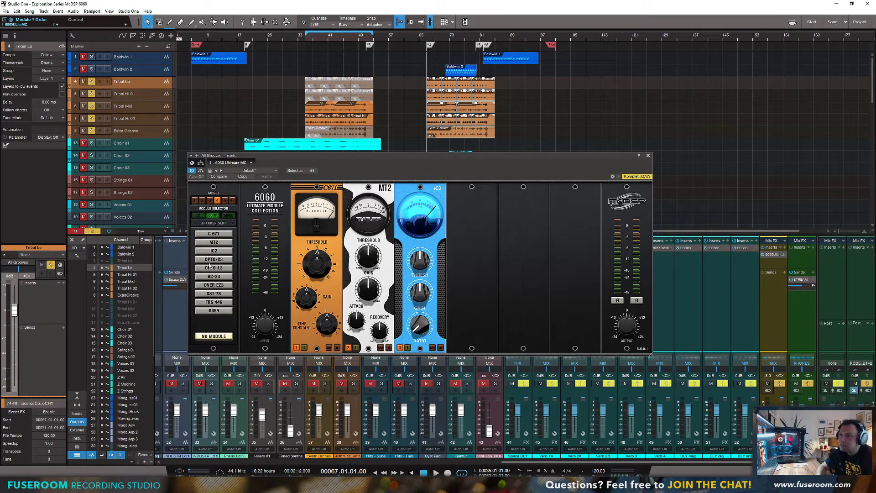
click(214, 259)
click(520, 238)
click(218, 268)
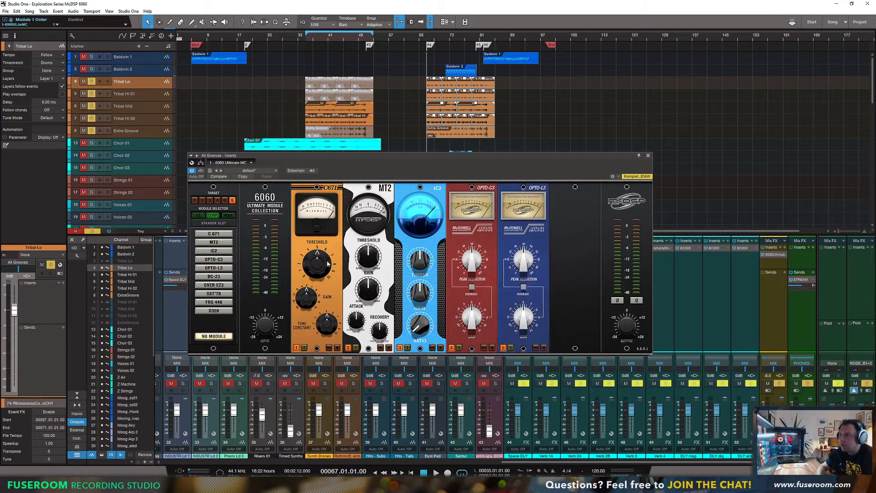
click(218, 276)
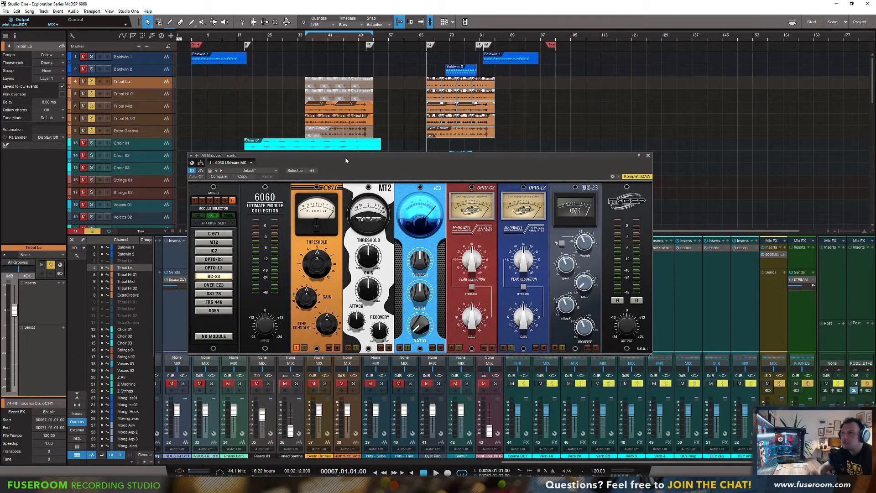
drag(346, 161, 347, 167)
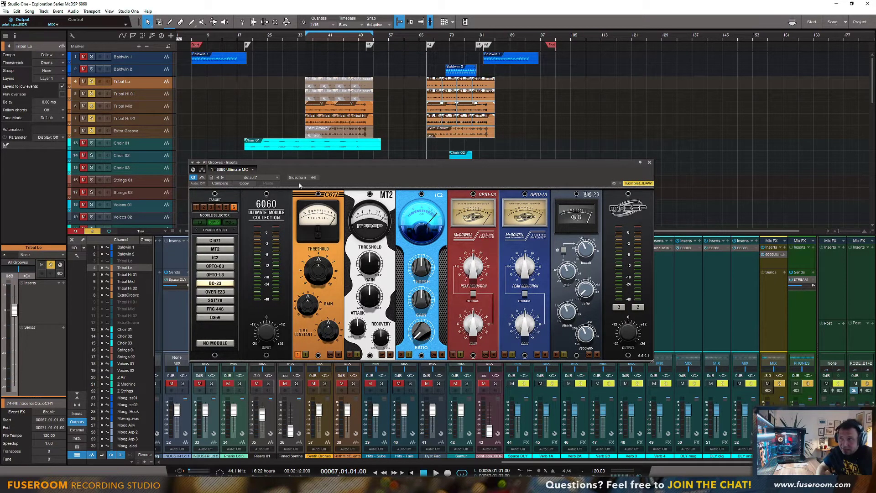
Play the soloed grooves, adjust the C 671's threshold and set its gain to about 4, and compare it enabled and bypassed.
drag(321, 162, 325, 152)
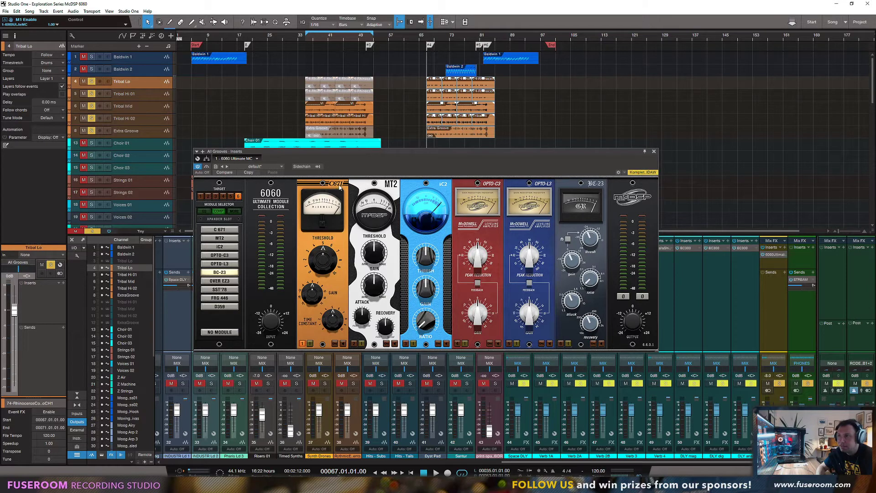
mouse_move(328, 270)
mouse_down()
mouse_move(328, 239)
mouse_move(319, 274)
mouse_up()
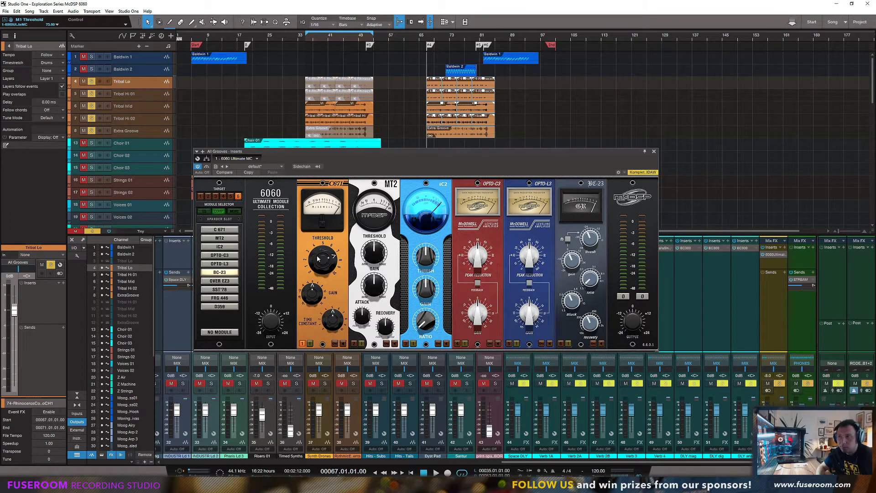
key(space)
drag(324, 262, 315, 293)
click(303, 345)
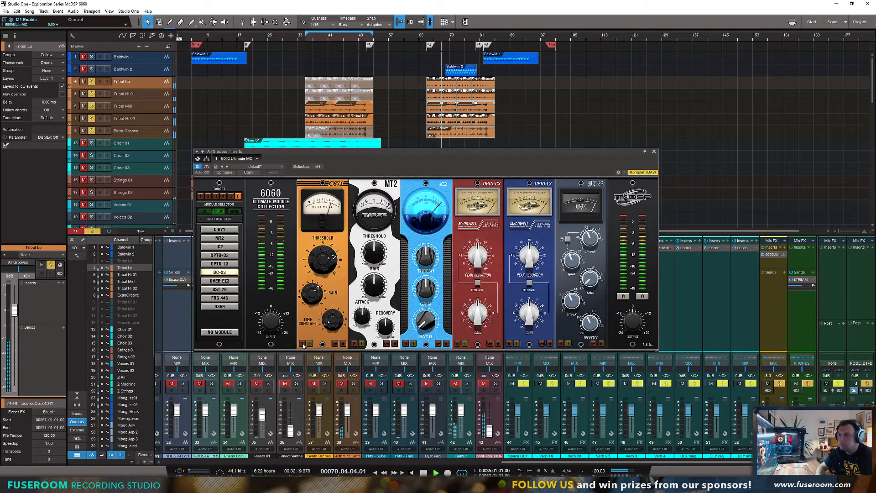
click(303, 345)
drag(315, 304, 314, 298)
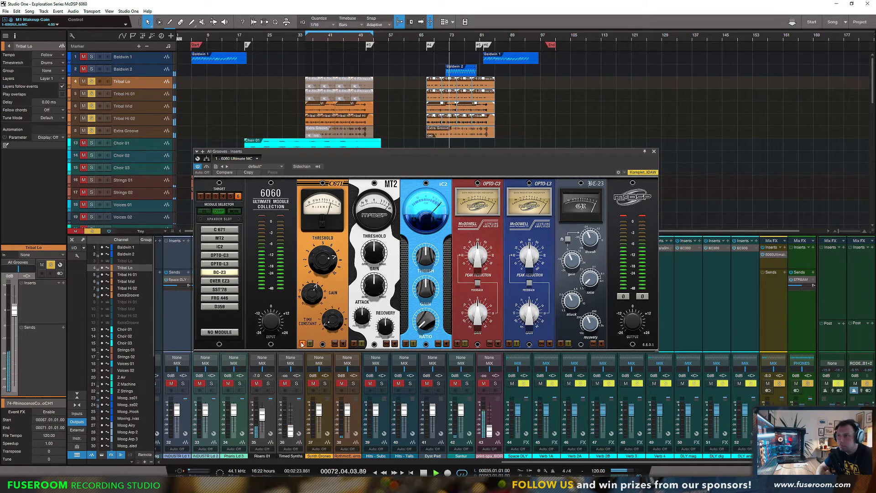
click(302, 344)
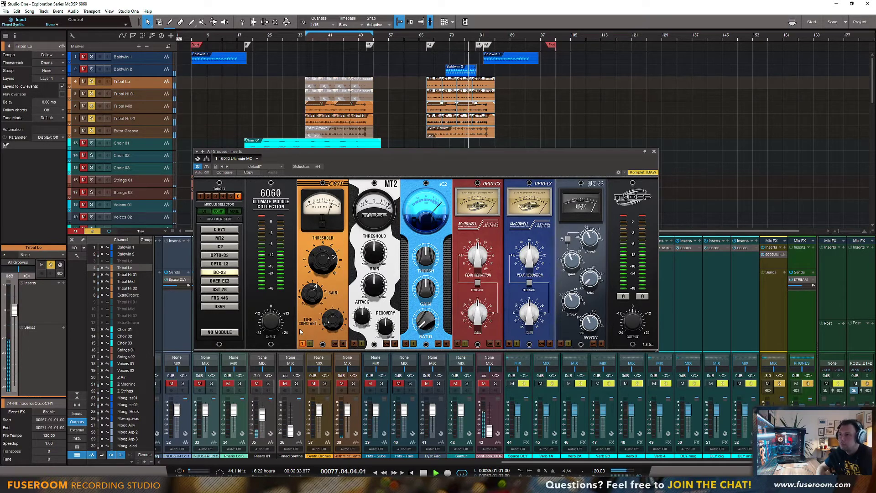
key(space)
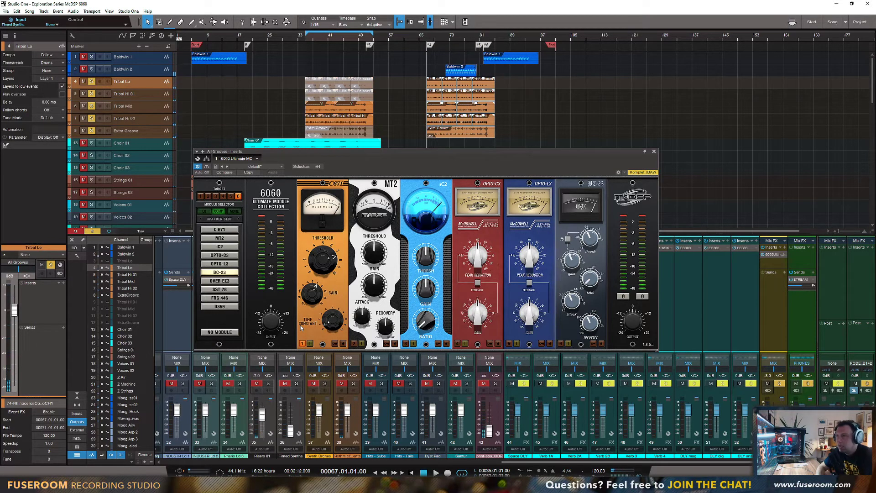
Replace the C 671 in the 6060's first slot with MT2, switching between both modules to compare how their controls carry over.
click(264, 218)
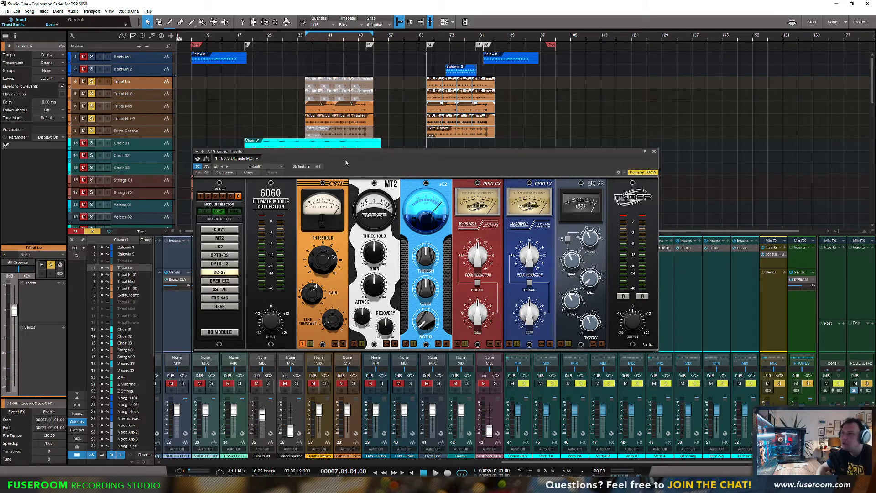
drag(349, 156, 353, 153)
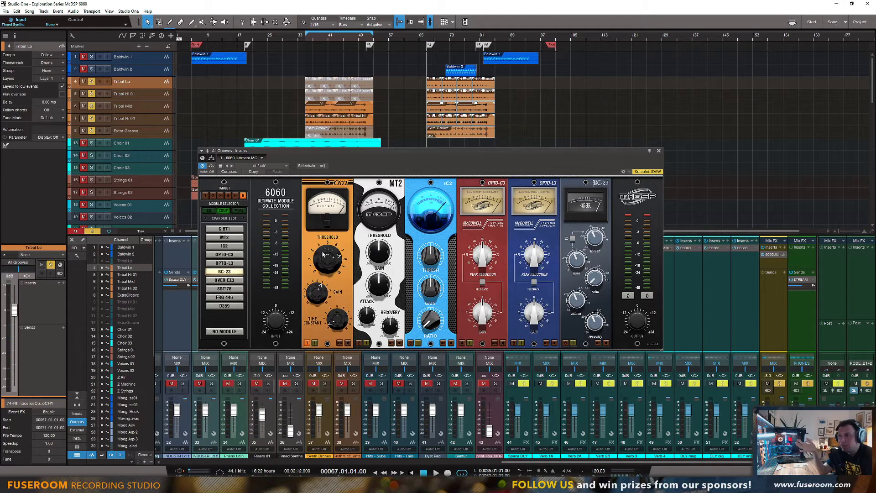
click(345, 184)
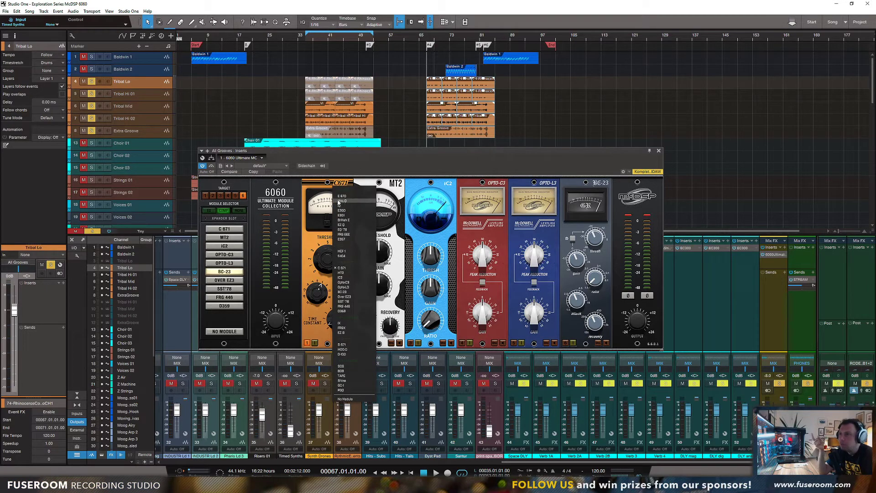
click(341, 273)
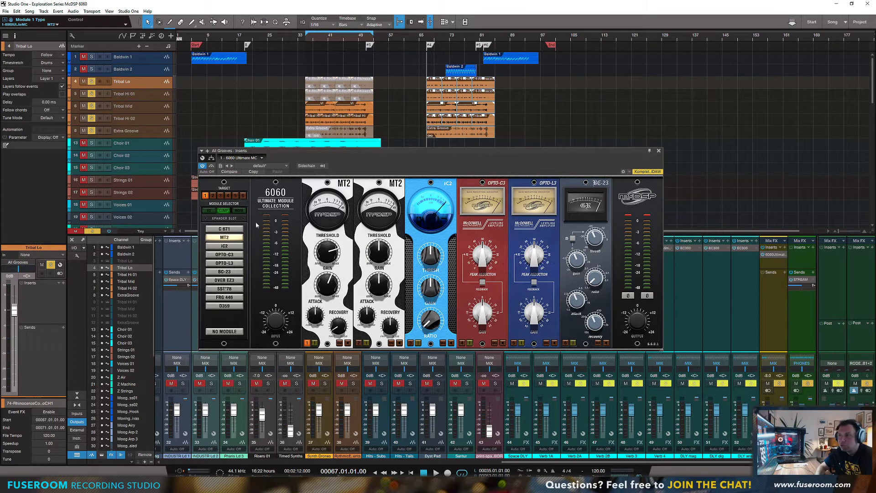
click(222, 229)
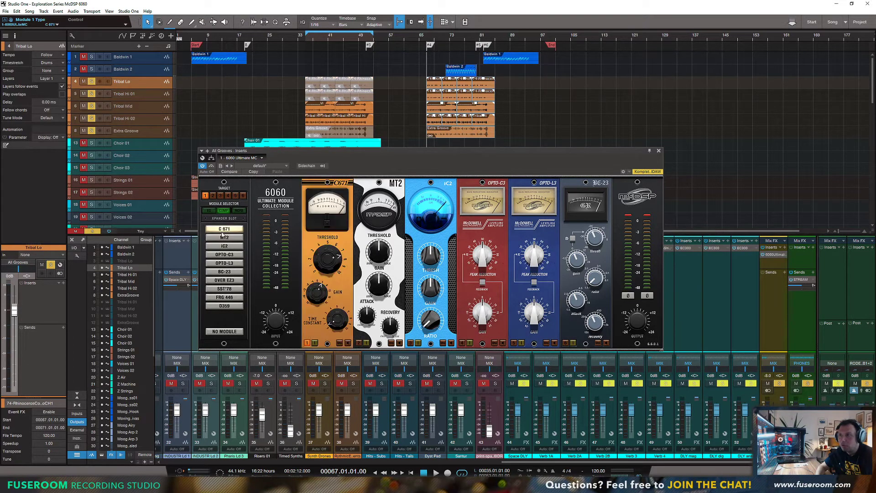
click(224, 238)
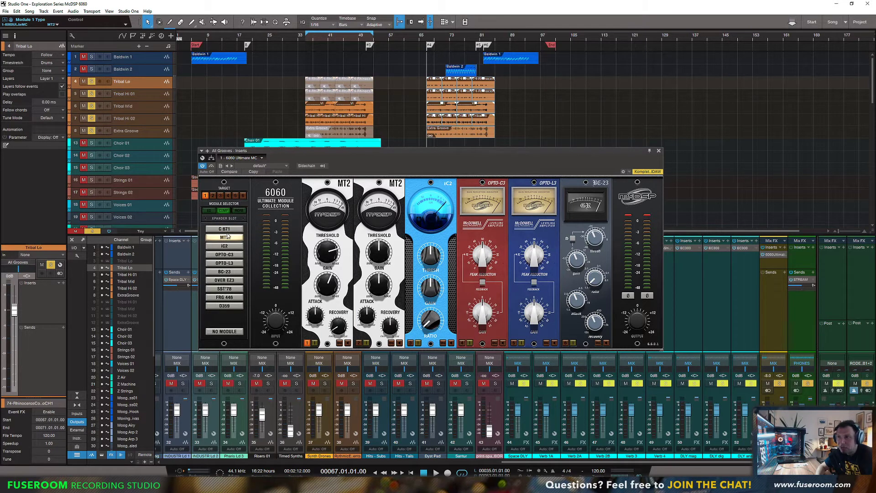
click(227, 230)
click(221, 238)
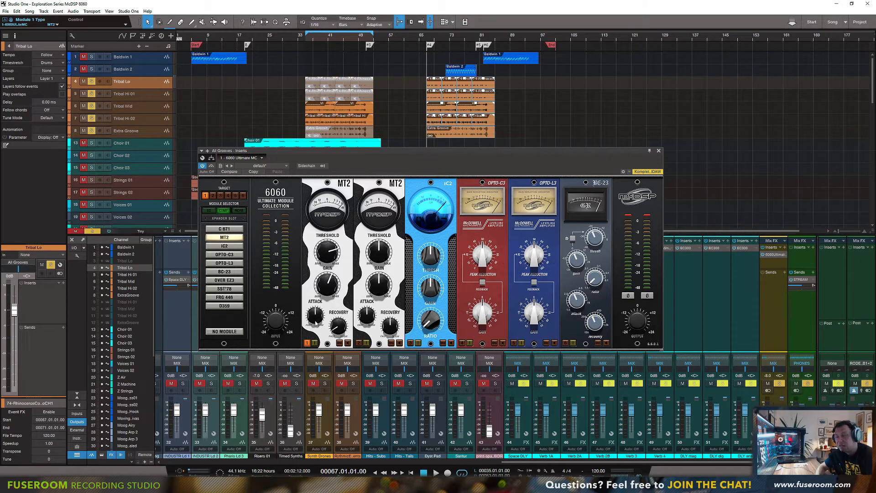
click(227, 230)
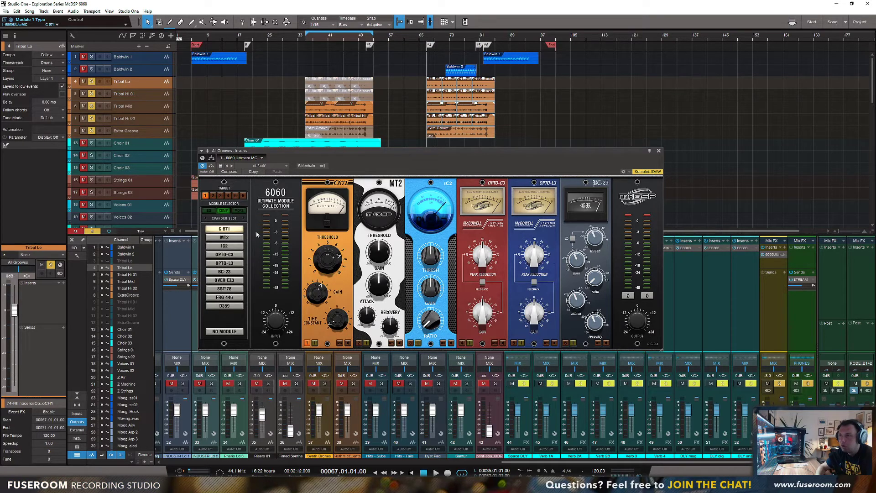
click(224, 238)
Audition MT2 against C 671 in the first slot during playback, adjusting MT2's attack, threshold and gain.
key(space)
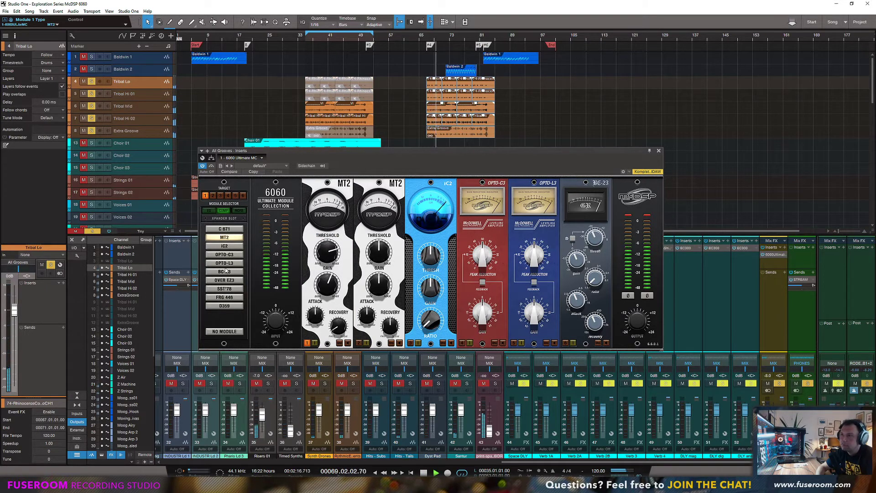
click(224, 229)
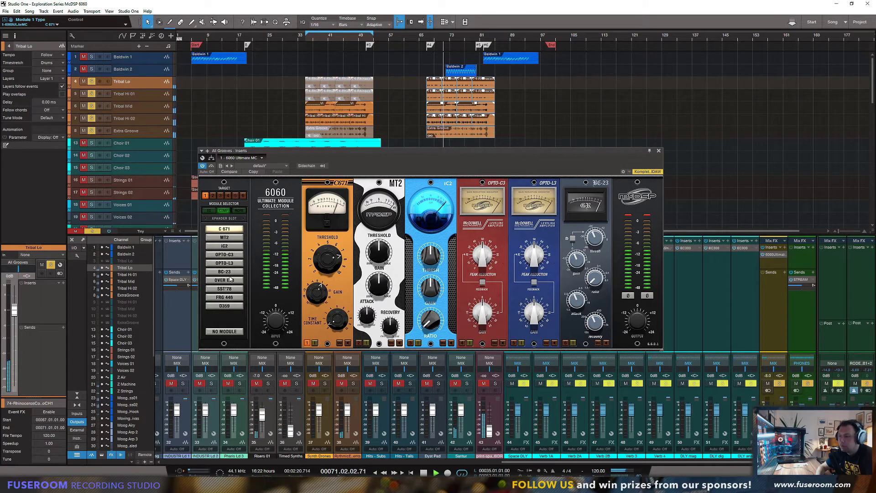
click(226, 238)
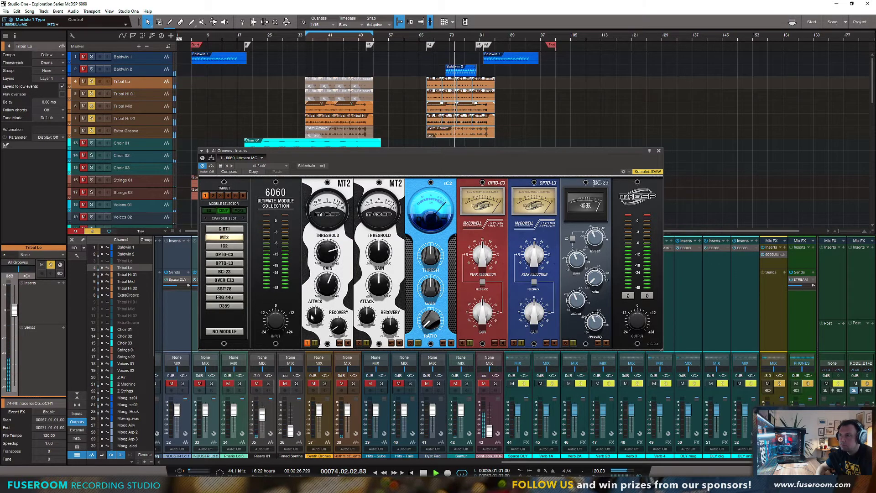
drag(314, 315, 310, 345)
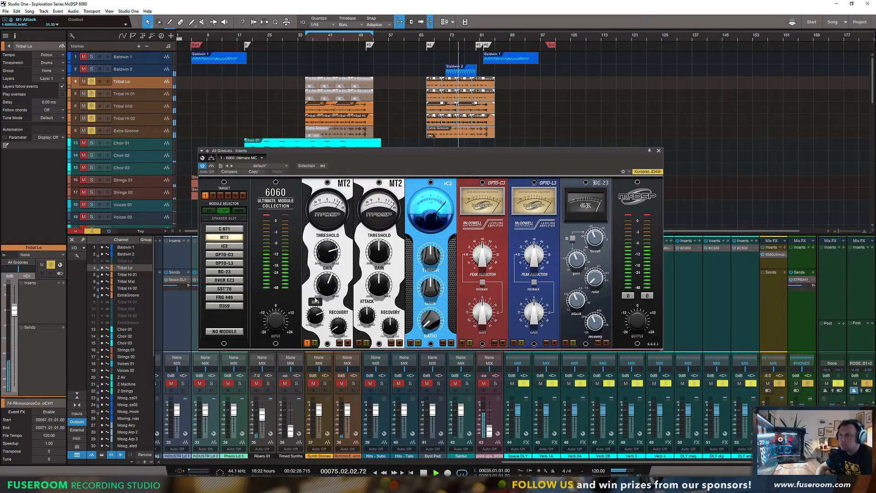
drag(322, 259, 288, 287)
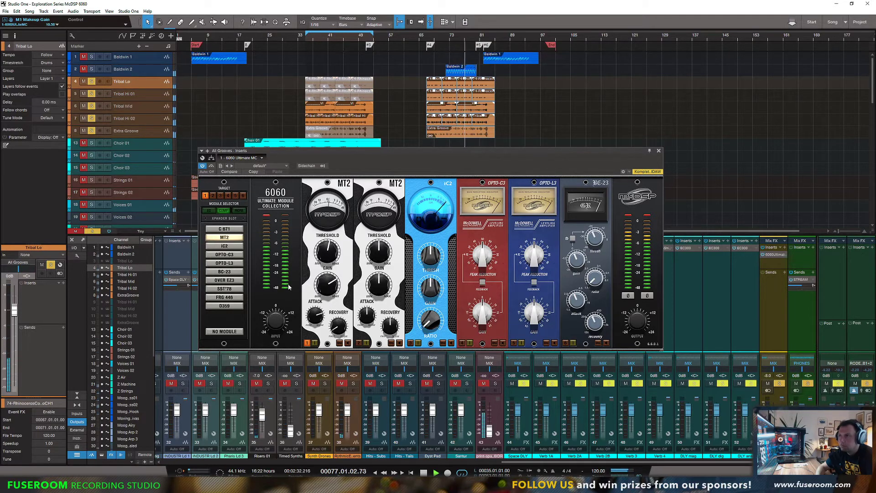
click(225, 230)
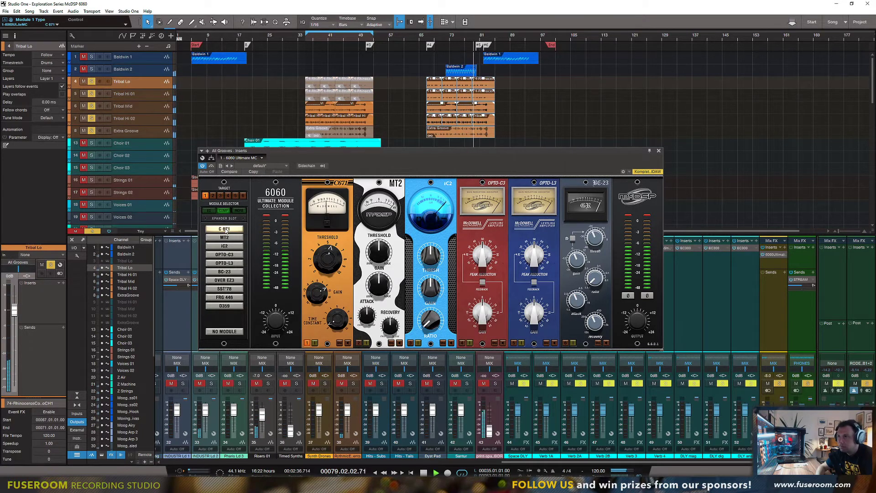
click(227, 237)
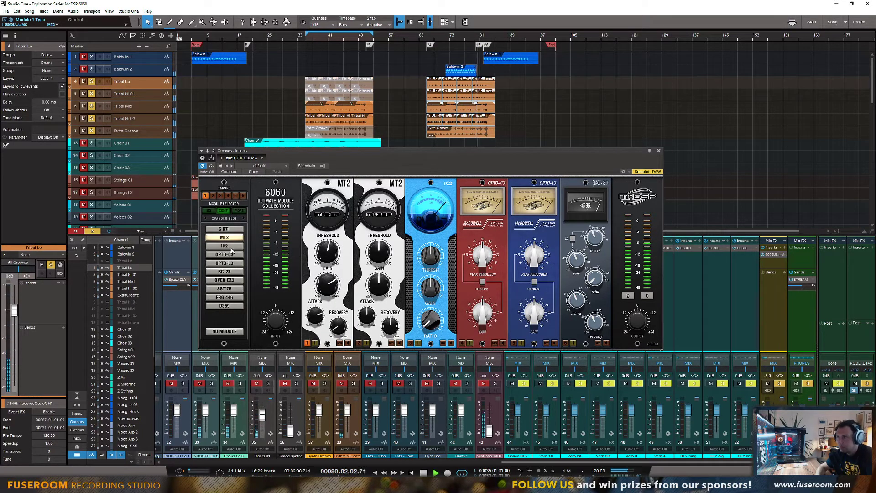
key(space)
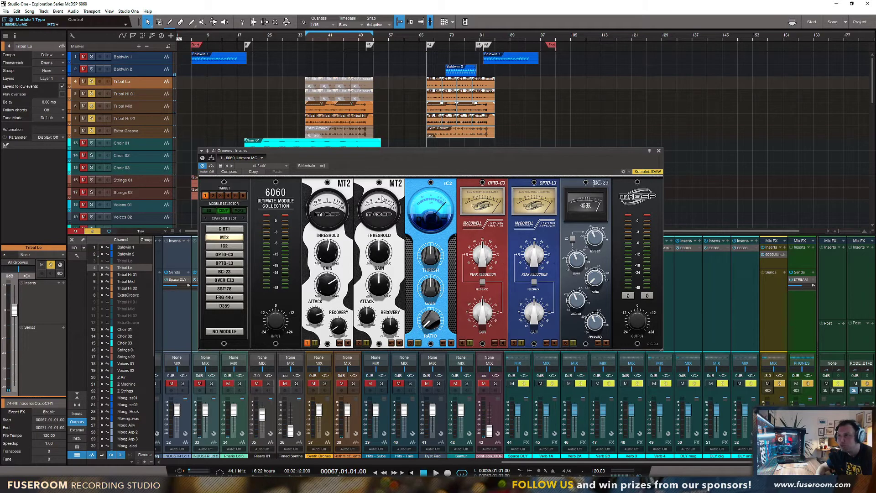
Load the C 671 module back into the 6060's first slot.
click(396, 184)
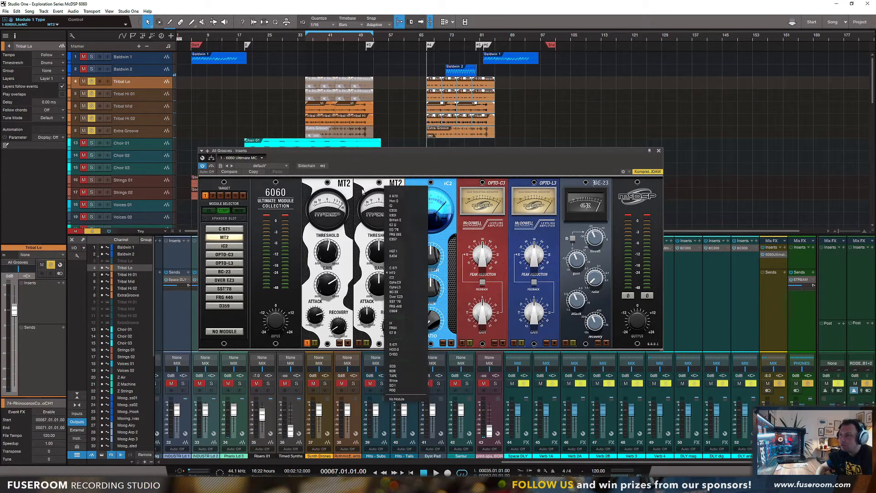
click(362, 190)
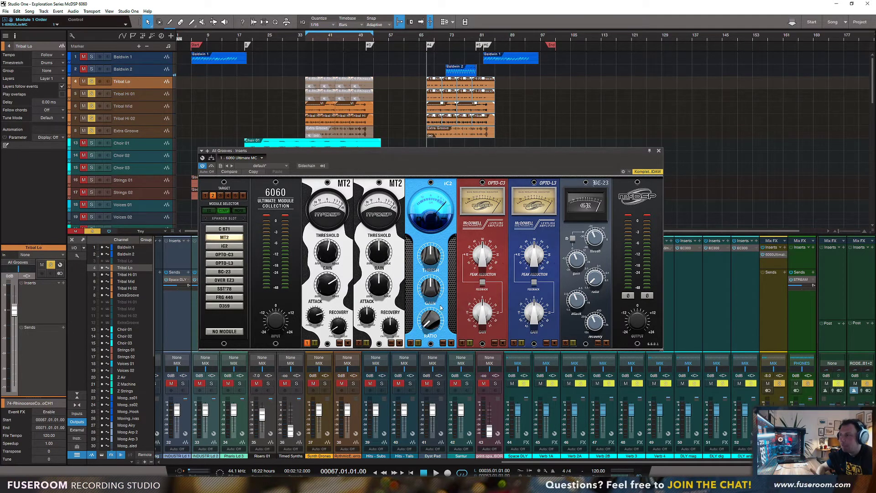
click(345, 184)
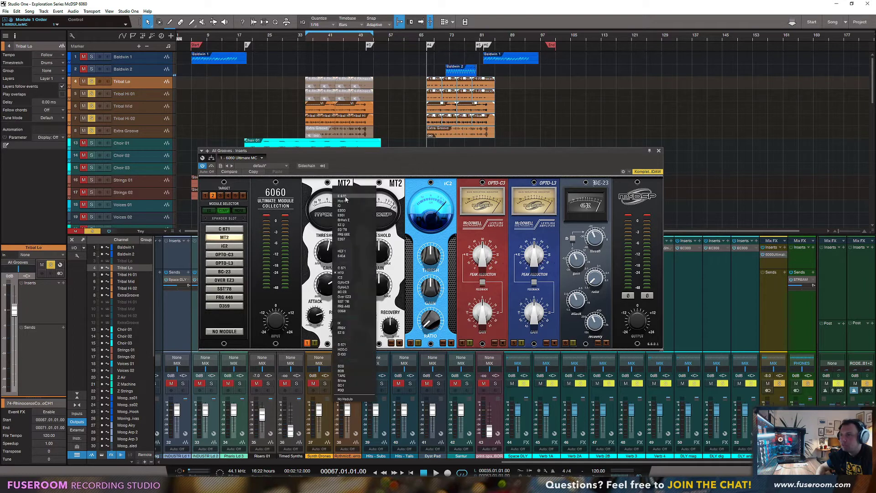
click(345, 270)
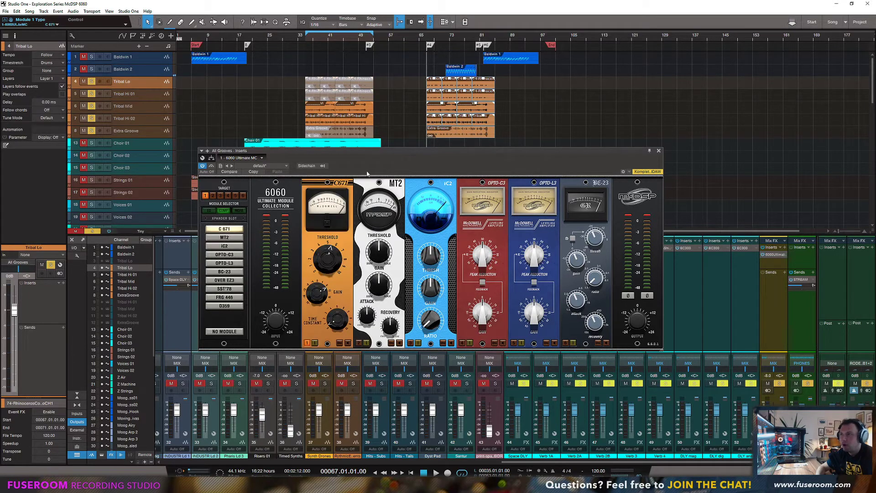
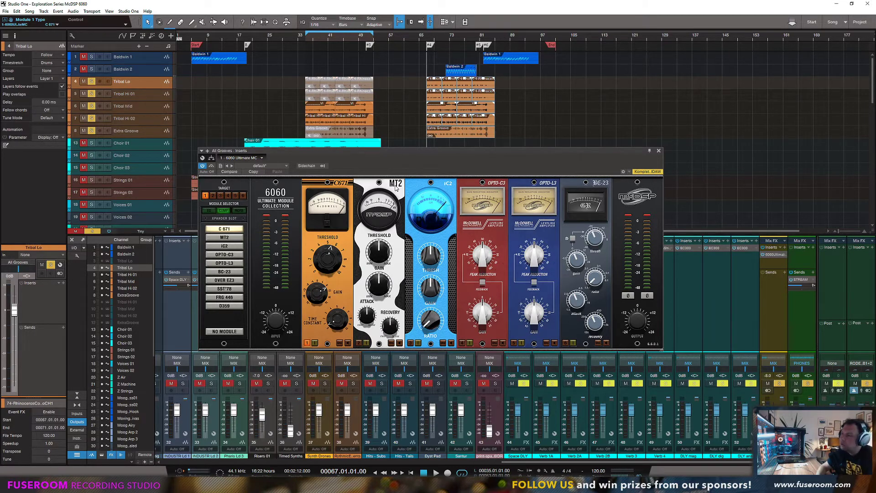
Play the grooves through the iC2 module, adjusting its threshold and raising its ratio to 100, and stop playback.
drag(392, 151, 395, 151)
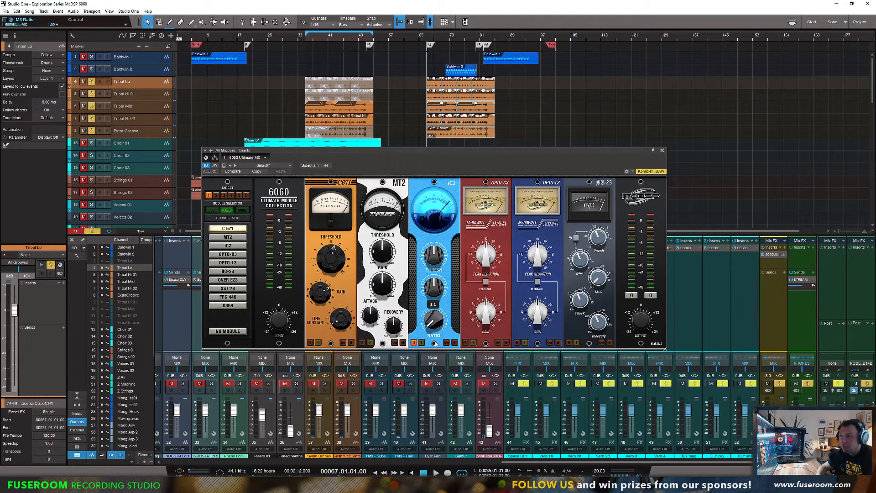
mouse_move(434, 294)
key(space)
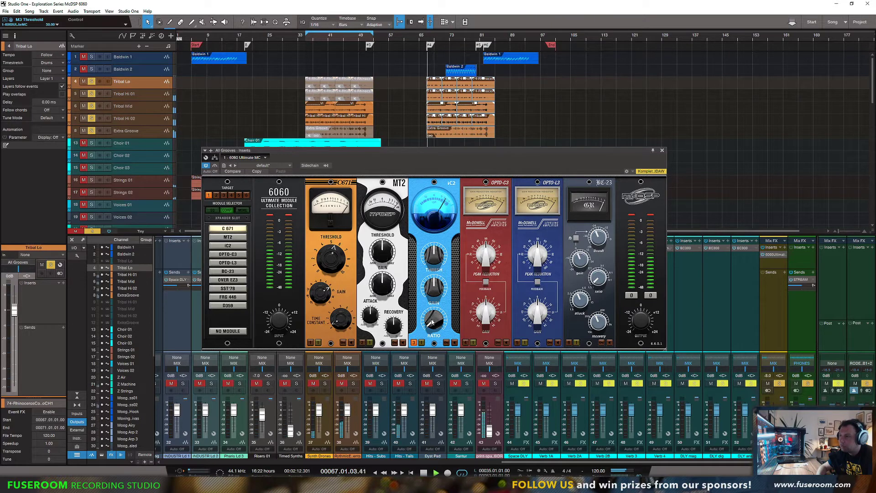
mouse_move(435, 241)
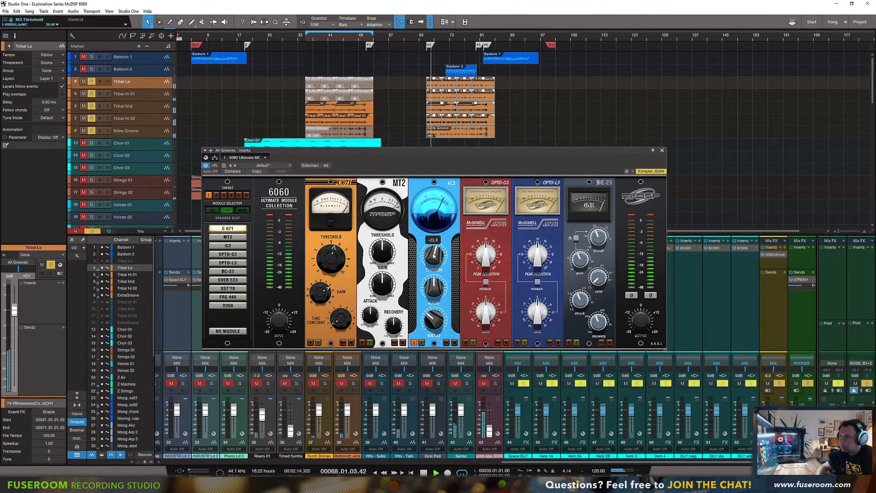
drag(435, 241, 435, 239)
drag(435, 318, 444, 266)
key(space)
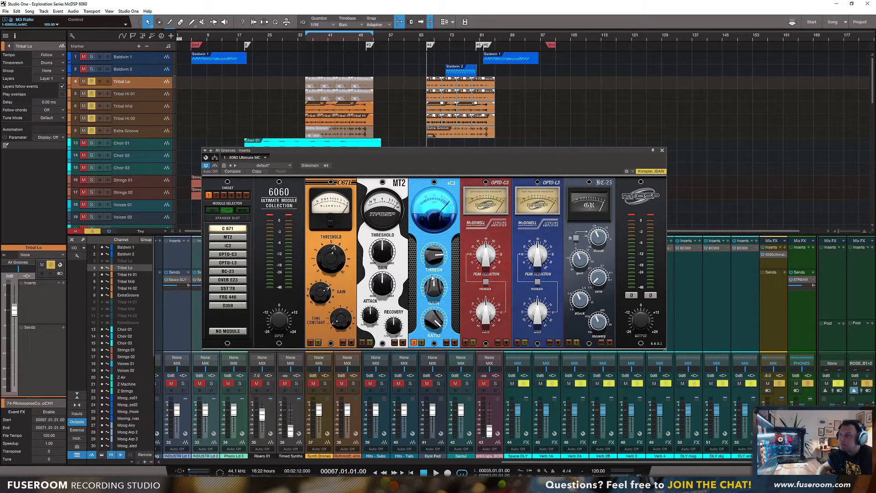
Readjust the iC2's threshold and ratio, set its gain to about 4.4, and compare the module bypassed and enabled during playback.
drag(433, 256, 437, 379)
key(space)
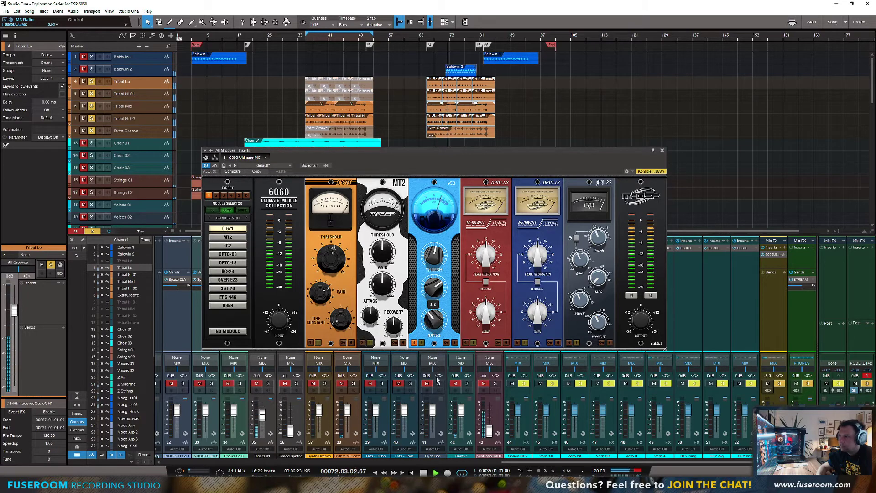
drag(430, 292, 429, 294)
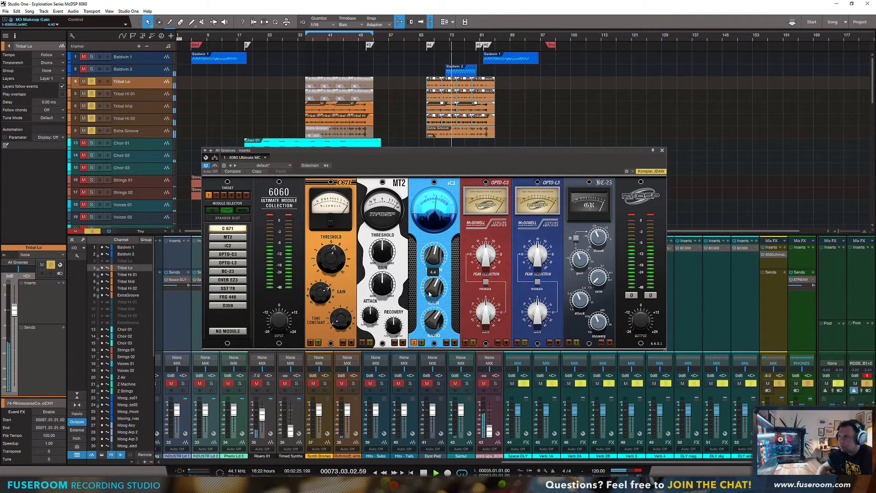
click(414, 343)
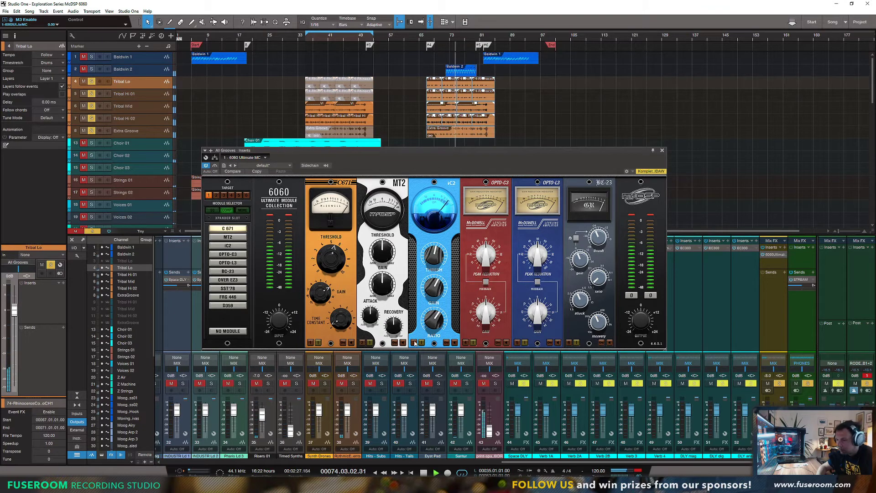
click(414, 343)
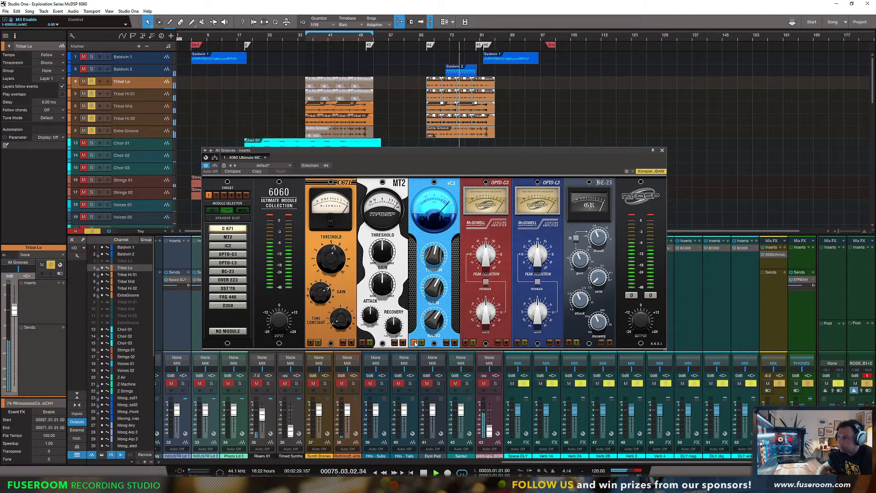
Bypass the iC2 and audition the MT2 module during playback, adjusting its gain and threshold, then stop playback and bypass it.
click(414, 343)
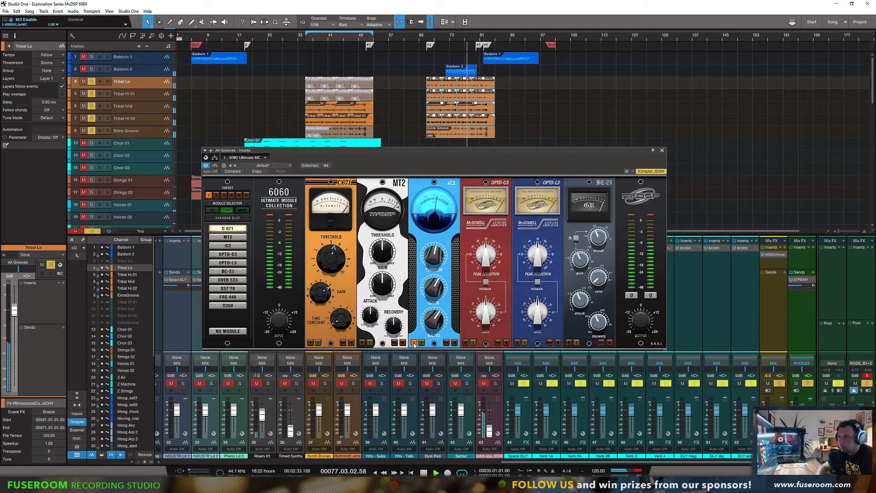
click(361, 342)
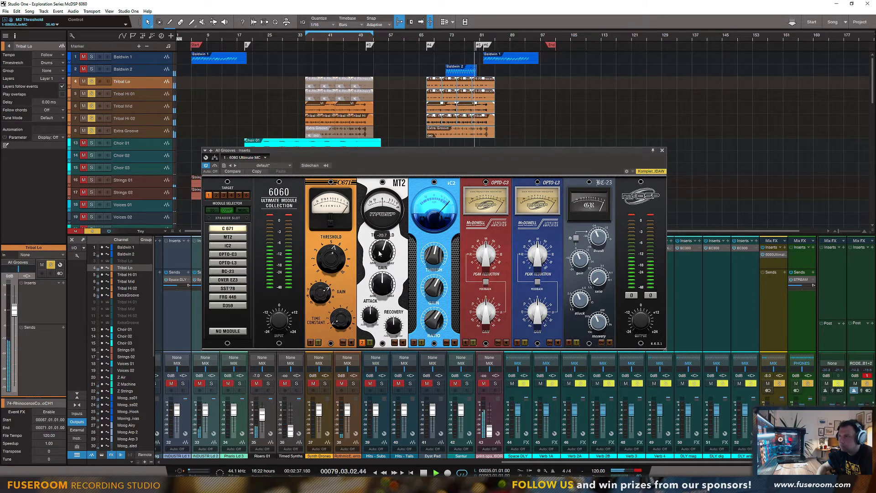
drag(382, 280, 384, 348)
drag(379, 253, 390, 237)
key(space)
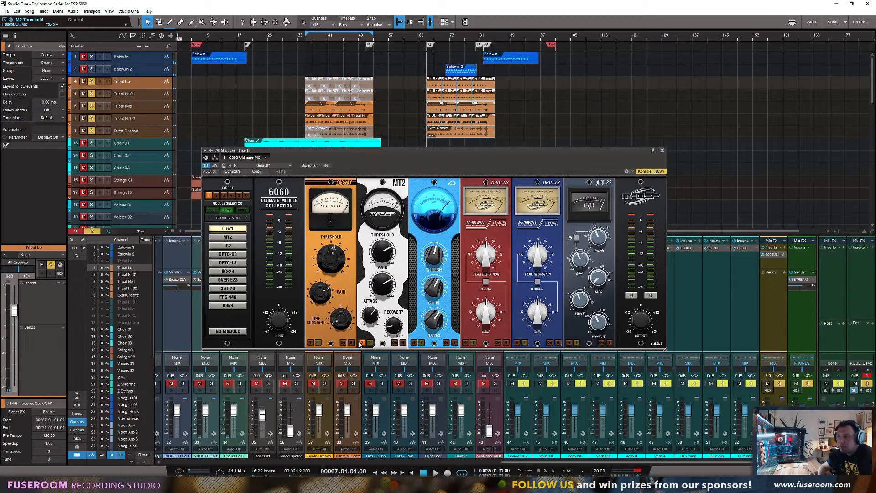
click(362, 343)
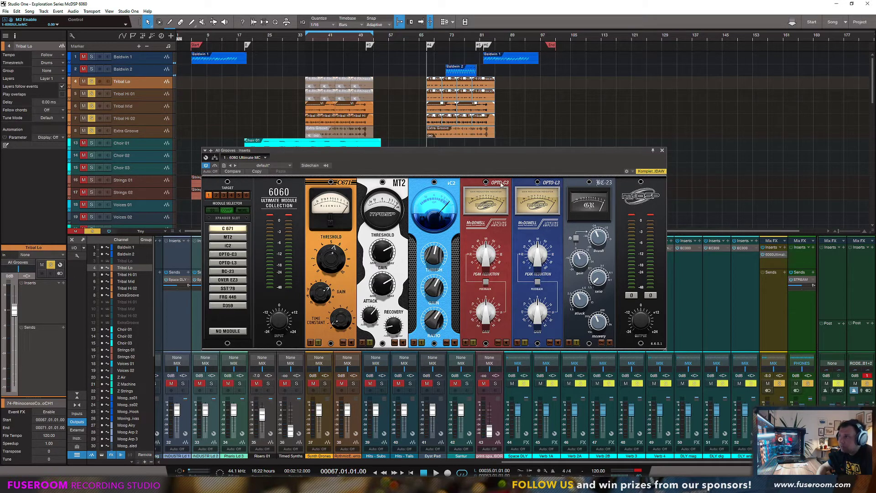
Target the OPTO-C3 module and try out its gain and peak reduction controls with playback stopped.
click(502, 183)
click(476, 184)
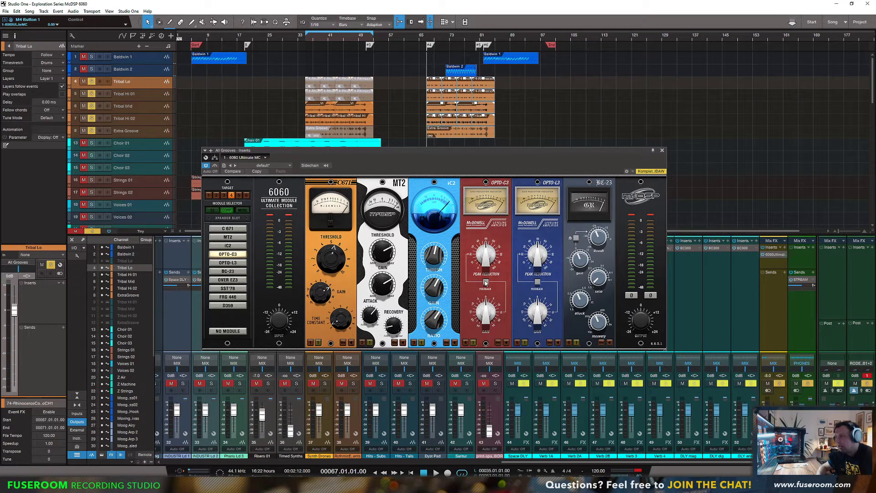
drag(487, 313, 490, 314)
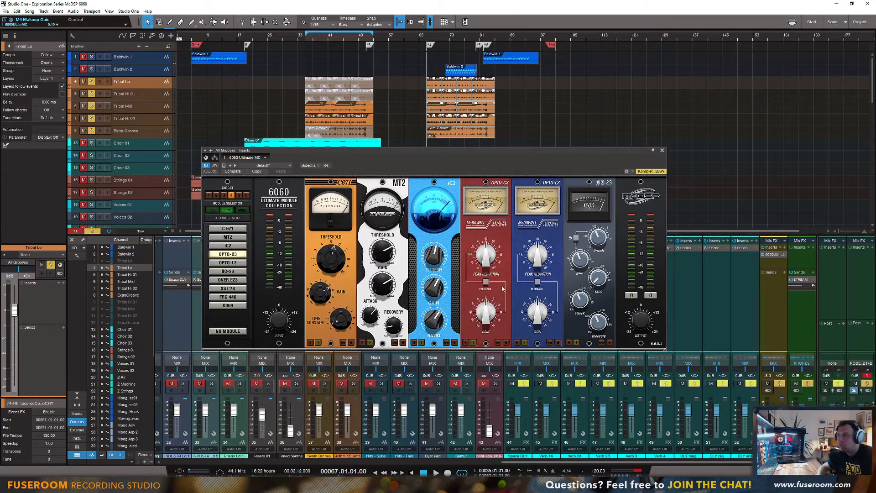
mouse_move(487, 254)
mouse_down()
mouse_move(487, 282)
mouse_move(488, 258)
mouse_up()
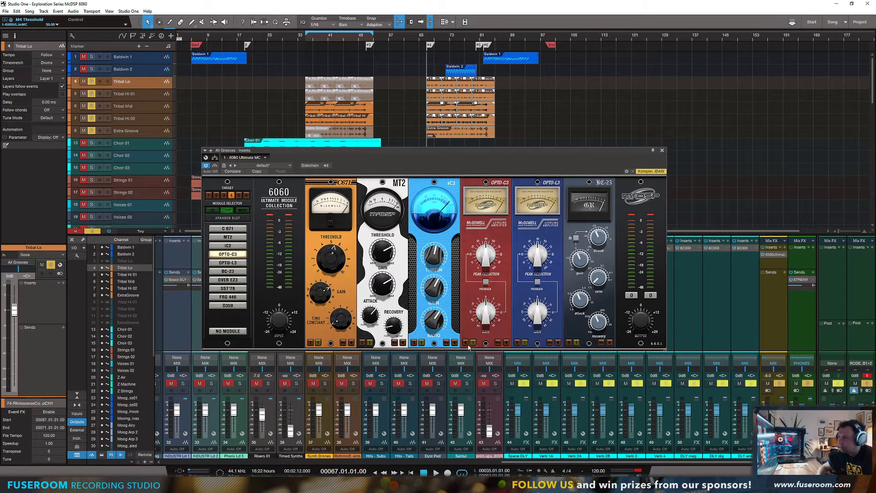
Play the grooves through the OPTO-C3, increasing its peak reduction and raising its gain to about 11.
key(space)
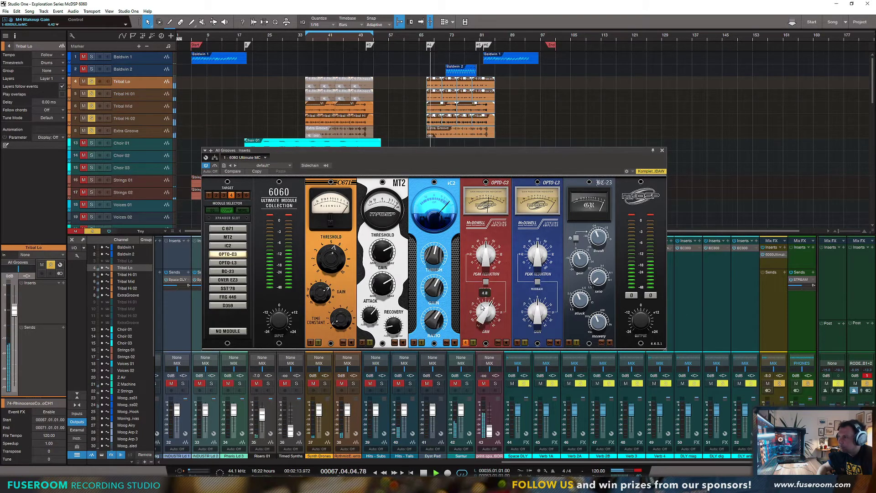
drag(481, 305, 483, 302)
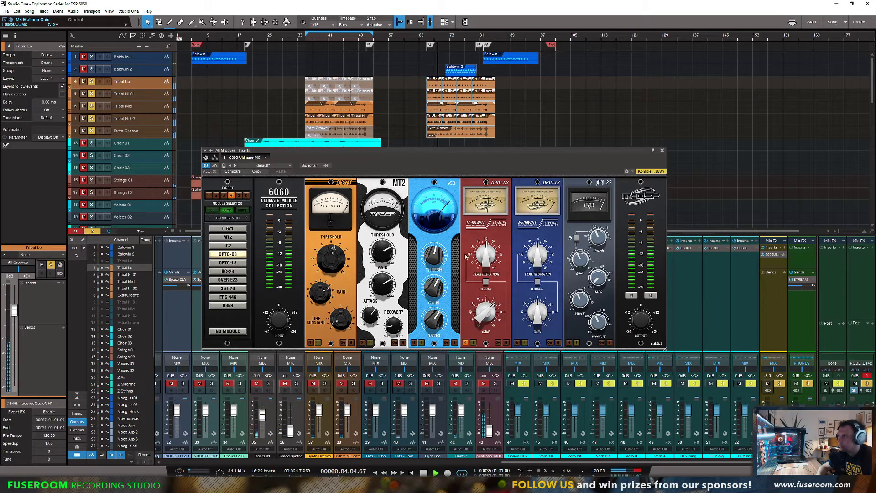
drag(482, 248, 483, 260)
drag(484, 309, 484, 304)
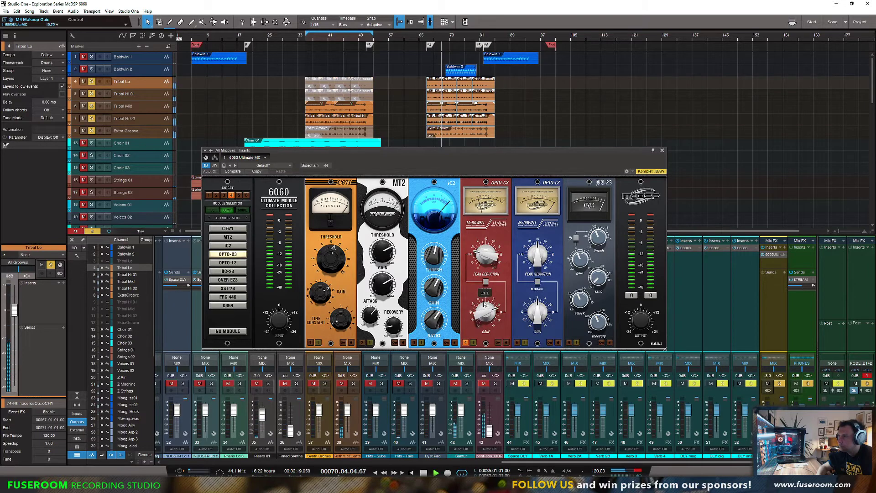
Audition the OPTO-C3's feedback mode, easing the peak reduction and lowering the gain to about 3.2, and switch feedback off.
click(485, 282)
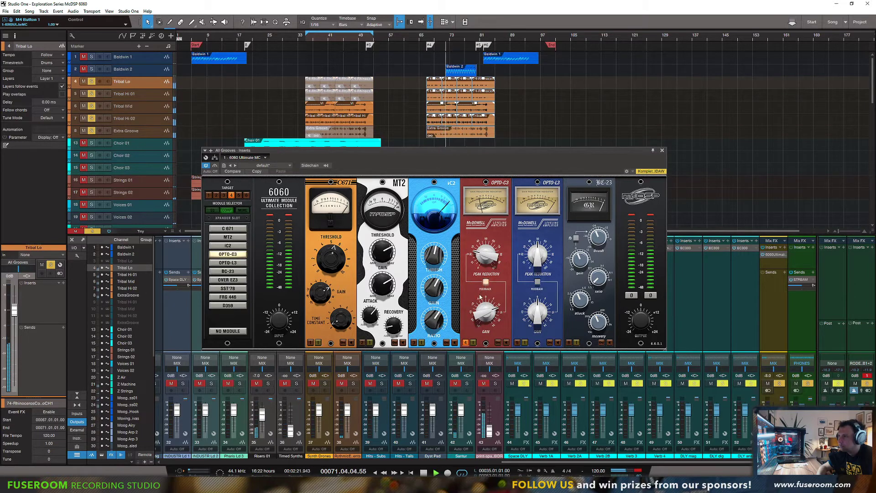
drag(483, 261, 483, 249)
mouse_move(483, 320)
mouse_down()
mouse_move(486, 341)
mouse_move(486, 332)
mouse_up()
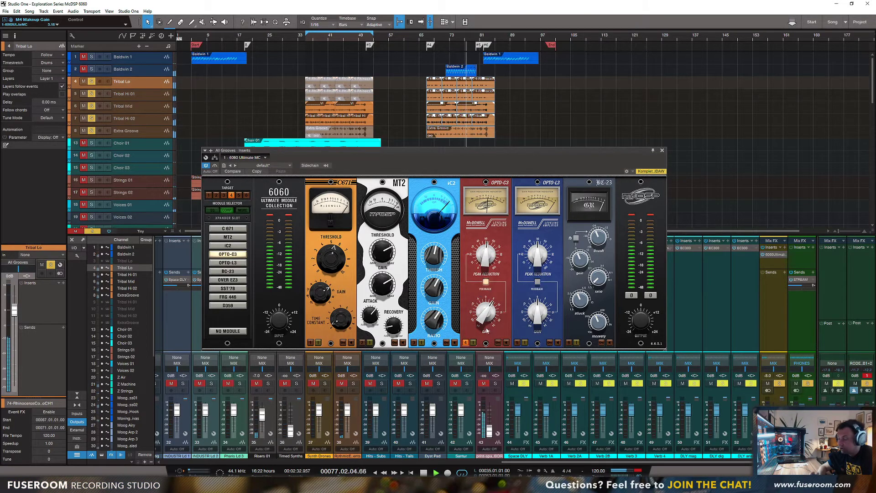
click(485, 282)
Switch from the OPTO-C3 to the OPTO-L3 during playback, raise the gain of both modules, and stop playback.
click(466, 343)
click(518, 343)
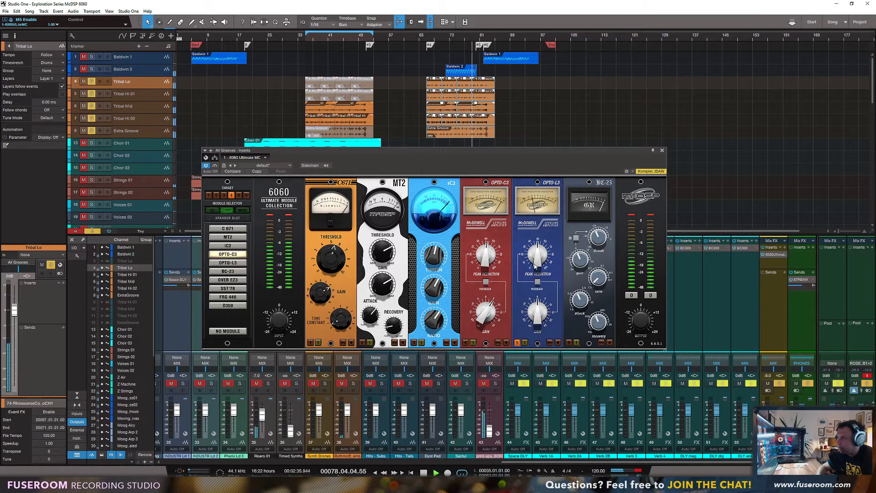
drag(537, 320, 538, 311)
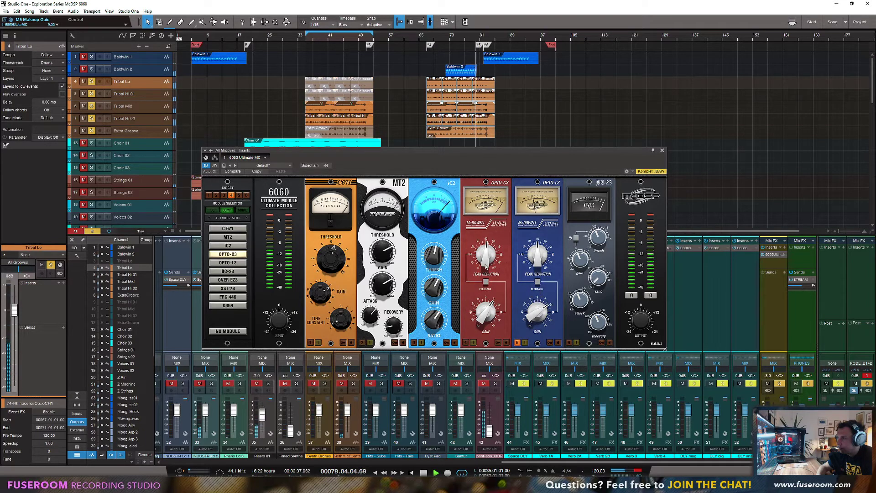
drag(483, 315, 482, 308)
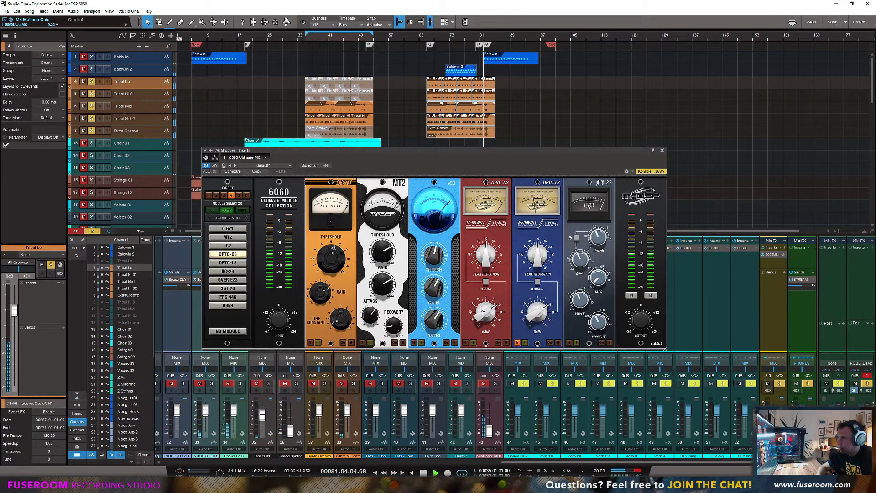
key(space)
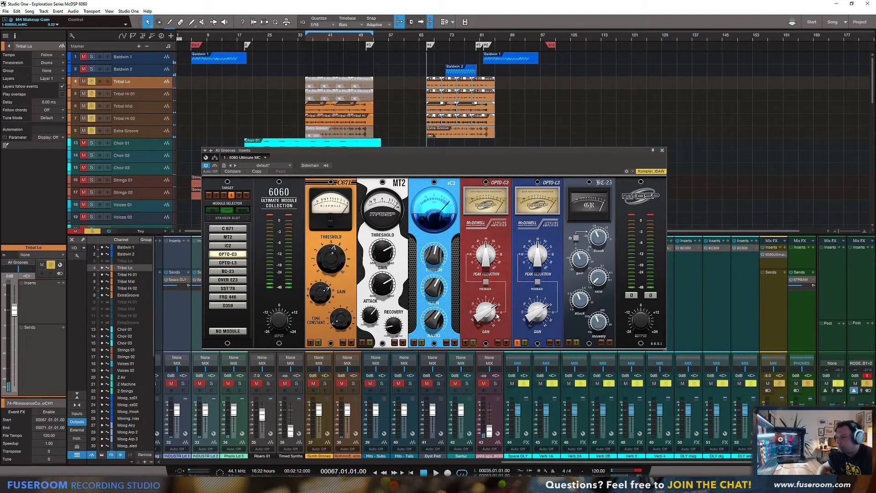
Bring up OBS to check the stream, then minimize it and shift the 6060 plug-in window slightly.
click(725, 484)
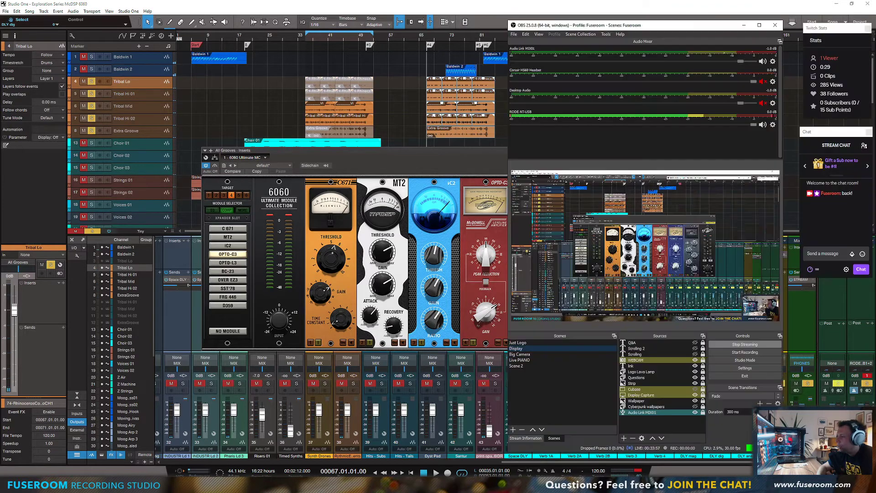
click(743, 25)
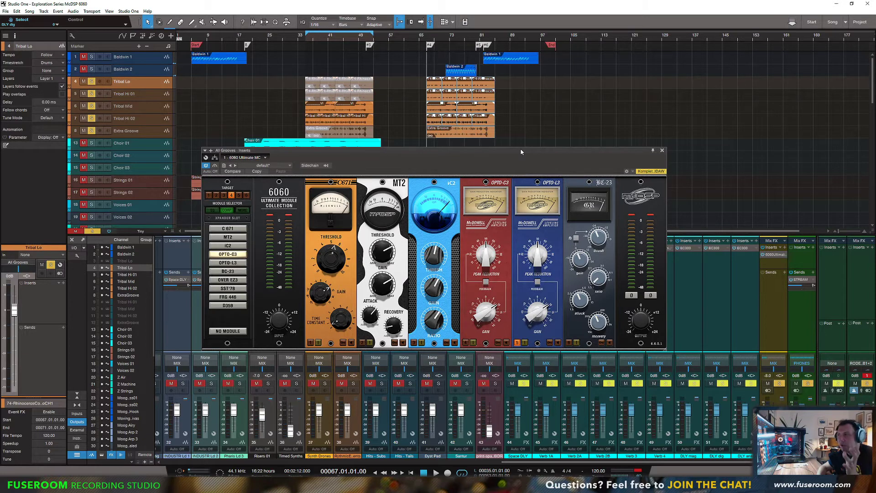
drag(521, 152, 523, 153)
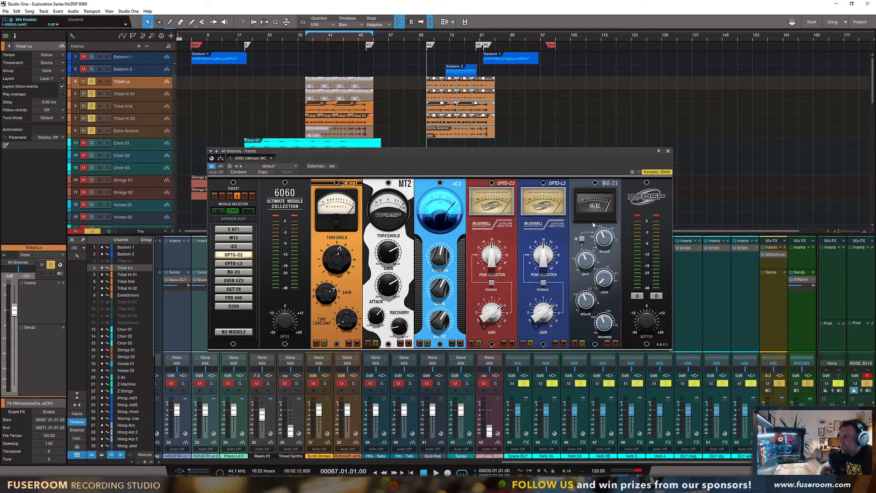
Target the BC-23 module in the sixth slot without replacing it, and raise its ratio.
click(605, 185)
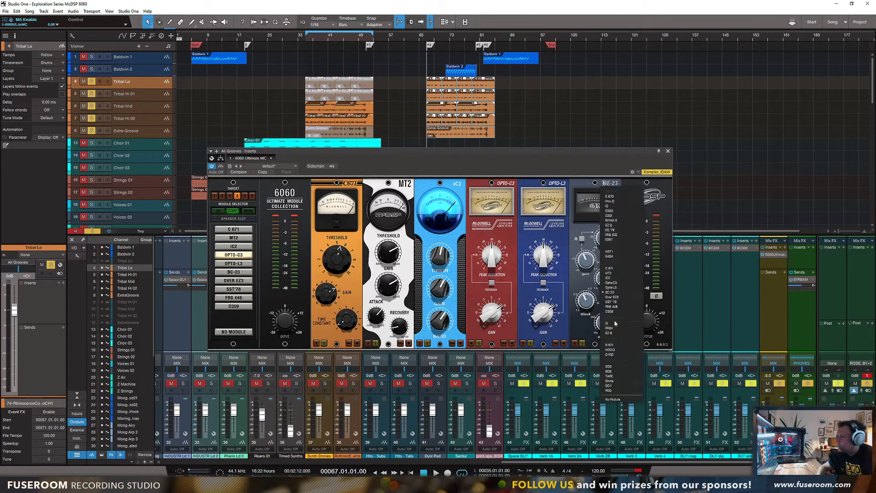
click(578, 282)
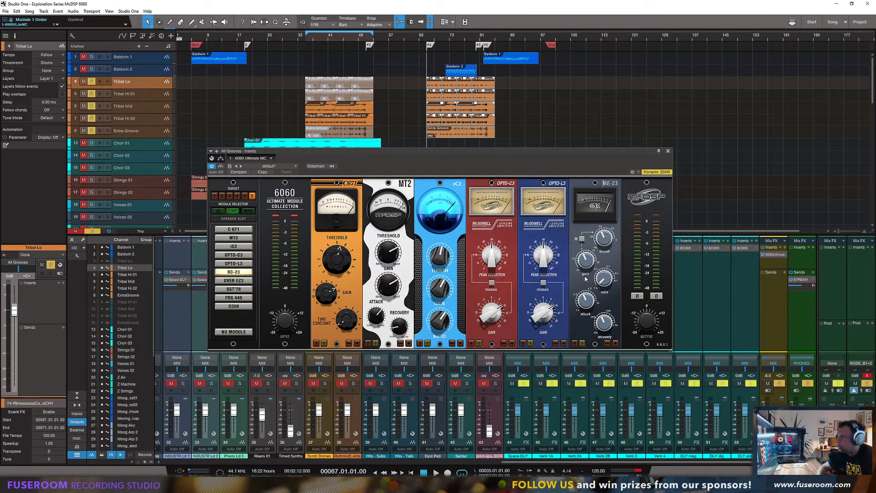
click(582, 239)
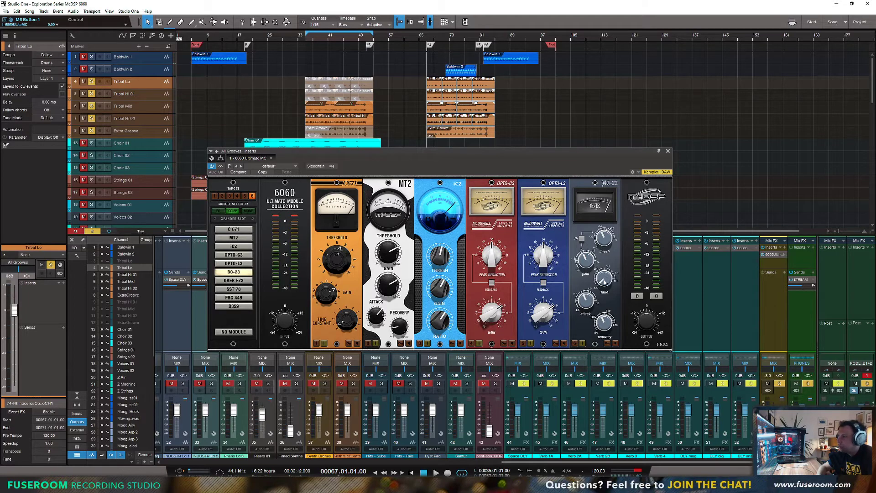
drag(602, 271, 608, 227)
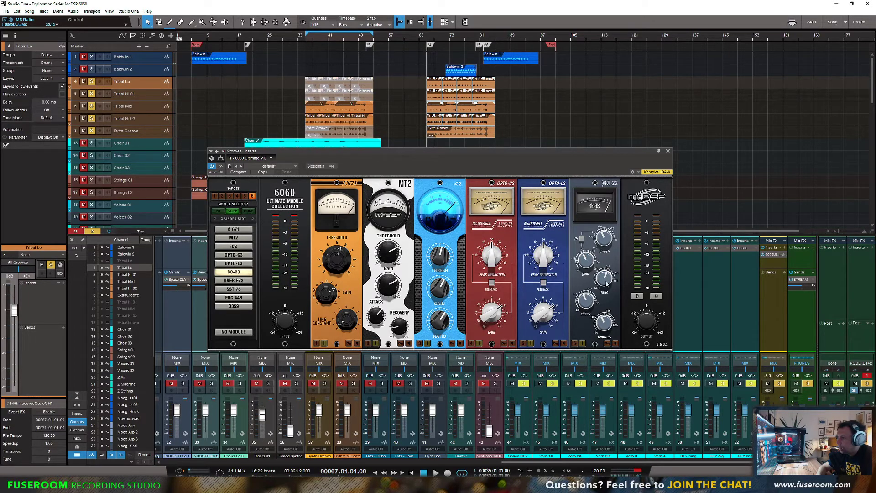
drag(607, 283, 608, 241)
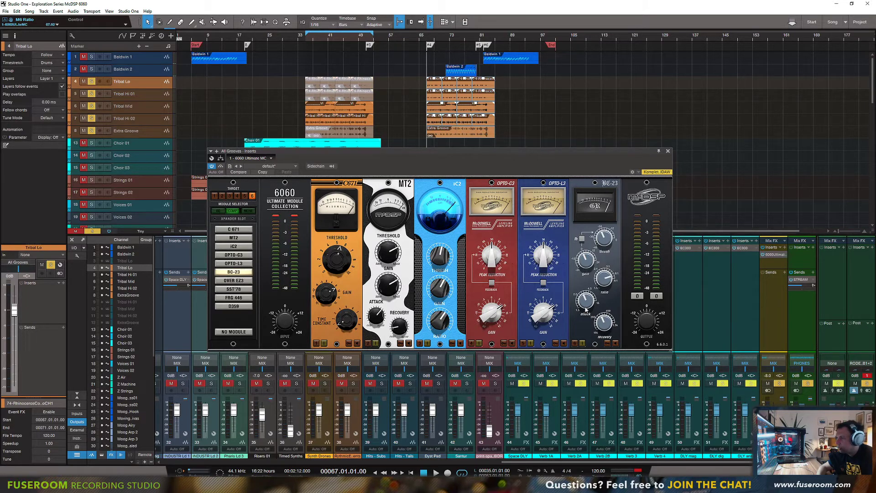
Lower the BC-23's attack and recovery, raise its threshold, and enable the module.
drag(585, 309, 588, 340)
drag(604, 327, 601, 353)
drag(602, 242, 610, 177)
click(580, 344)
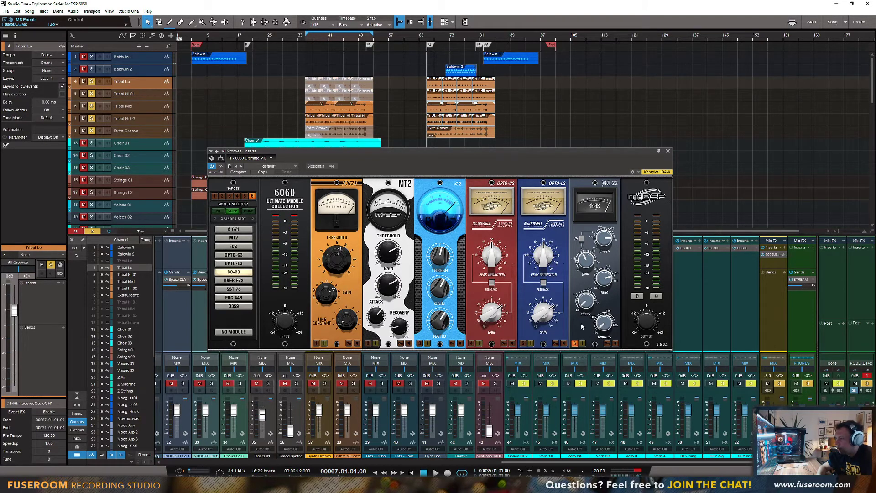
Play the grooves through the BC-23, lower its threshold, set its makeup gain to about 2.9, and stop playback.
key(space)
drag(601, 242, 589, 266)
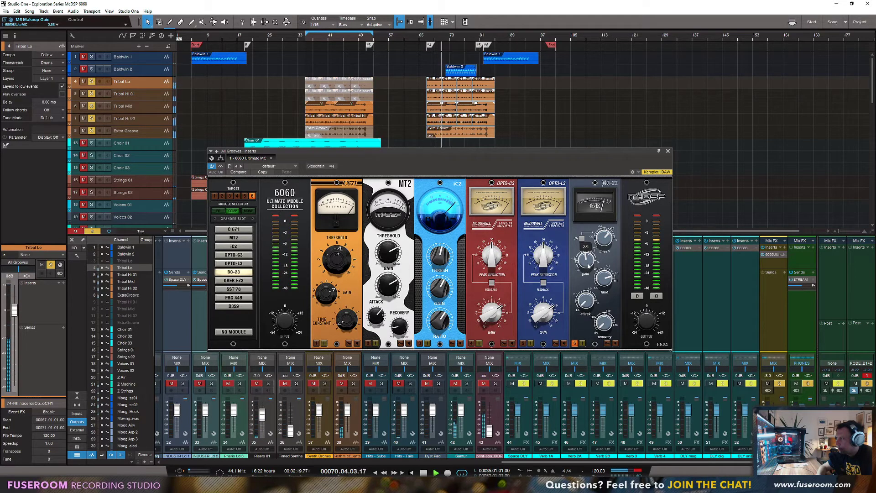
key(space)
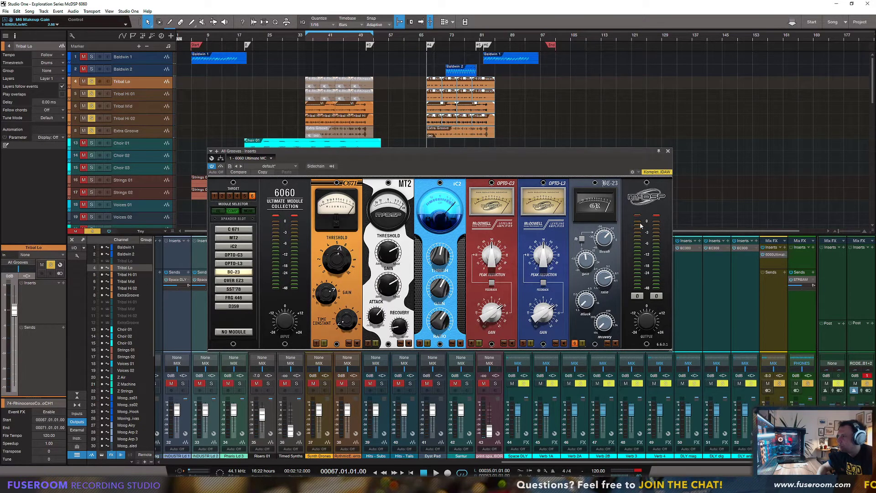
Replay the grooves with a longer BC-23 attack, minimum recovery and reduced gain, comparing the module bypassed and enabled.
key(space)
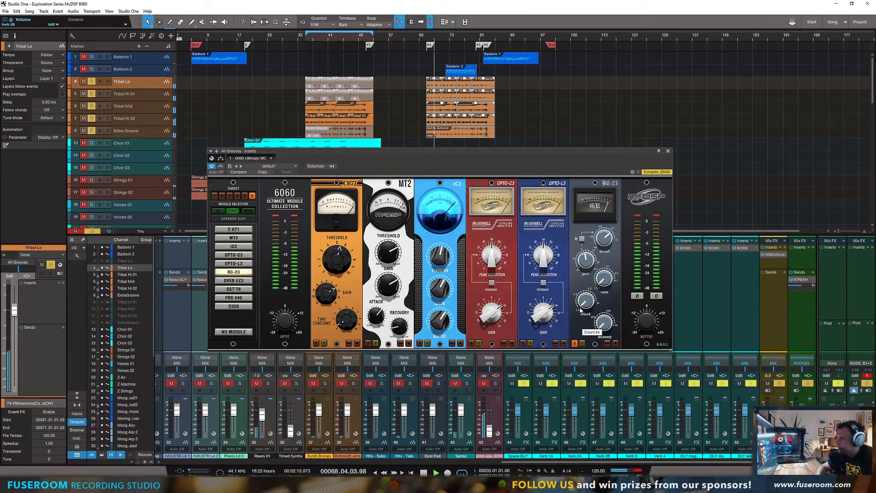
drag(585, 308, 598, 250)
drag(604, 323, 605, 334)
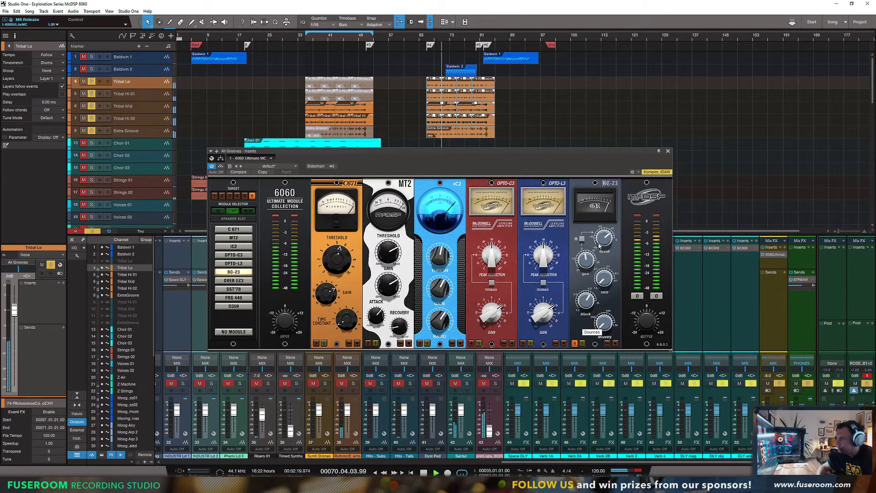
mouse_move(588, 265)
mouse_down()
mouse_move(591, 257)
mouse_move(582, 266)
mouse_up()
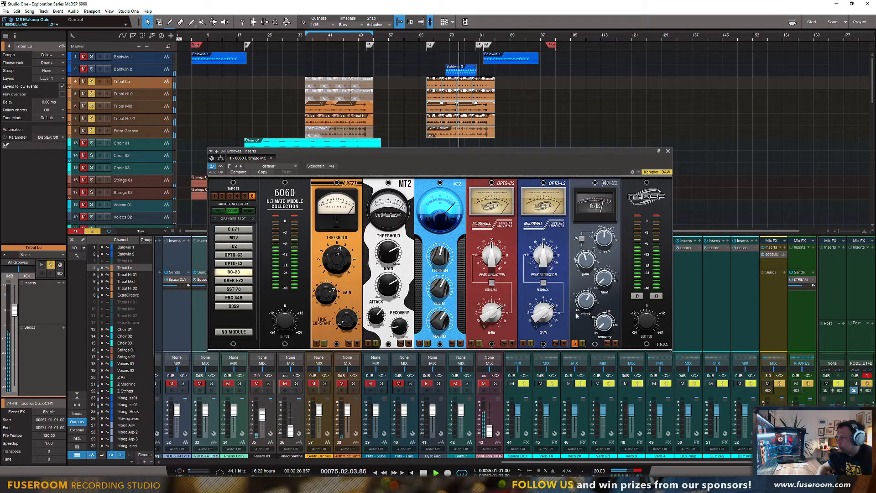
click(575, 343)
click(575, 343)
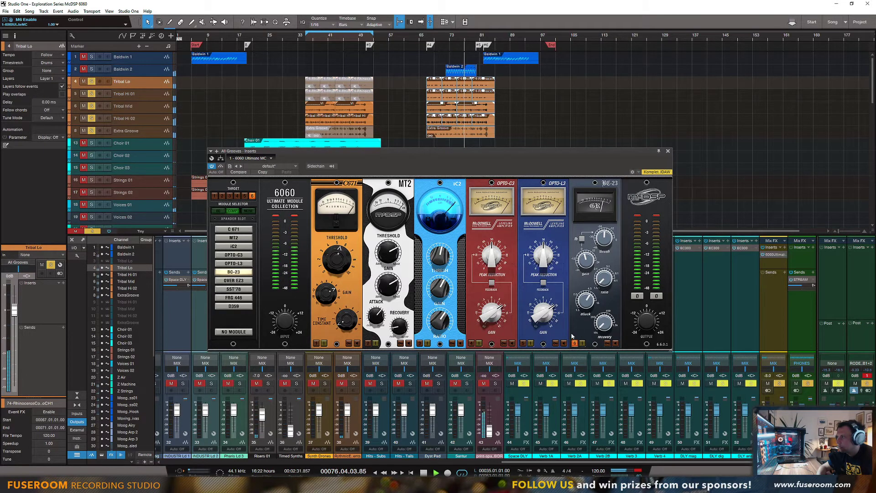
key(space)
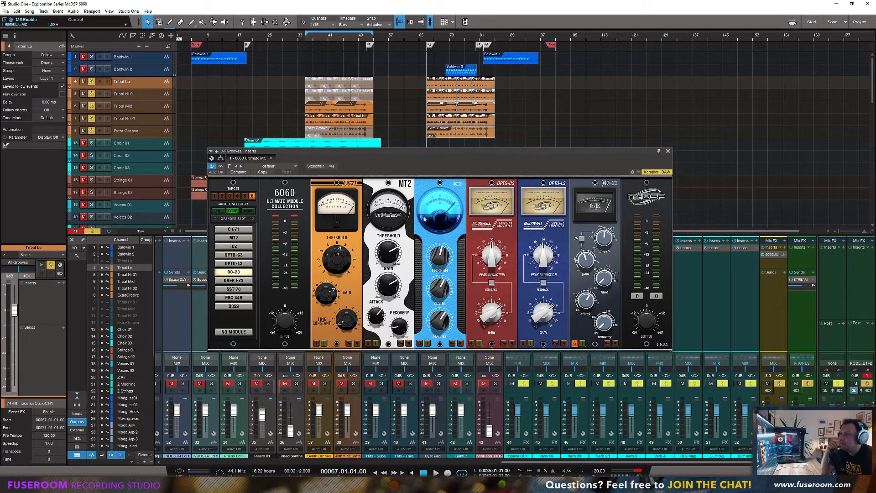
Load the OVER EZ3 module into the first slot and the SST'78 module into the second slot.
click(355, 185)
click(307, 204)
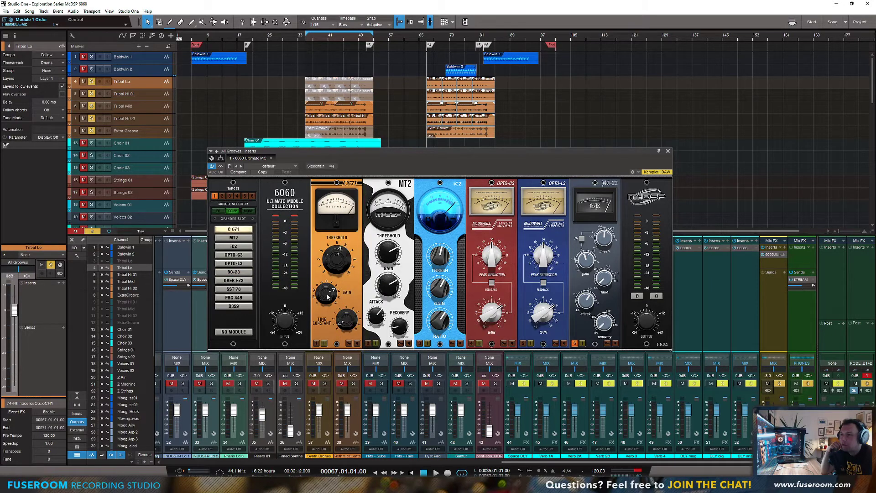
click(236, 279)
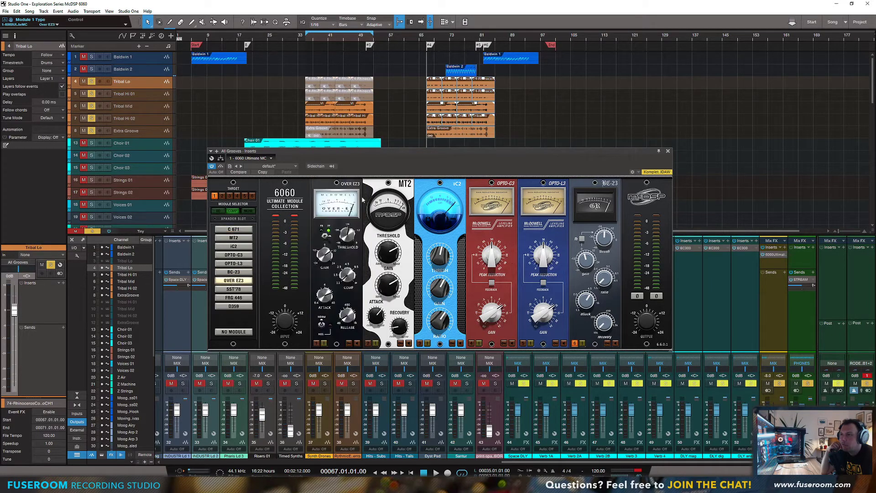
click(233, 290)
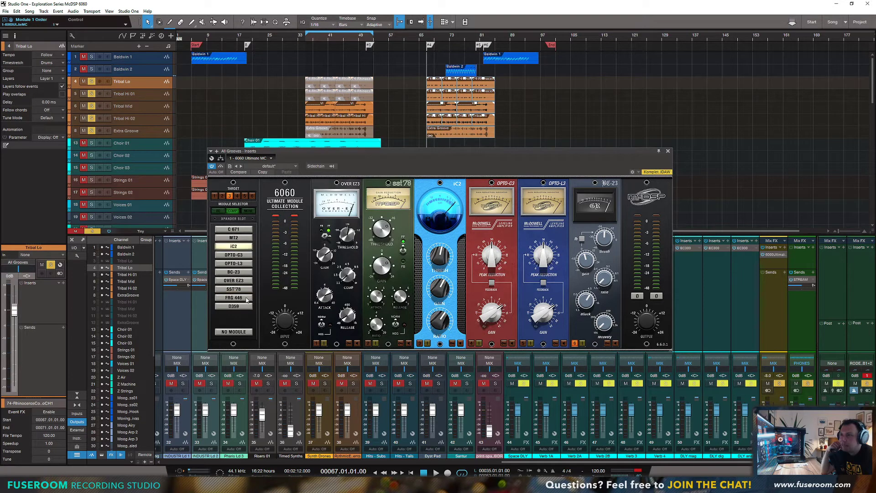
Load FRG 446 into the third slot and D359 into the fourth, and empty the fifth and sixth slots.
click(234, 297)
click(233, 307)
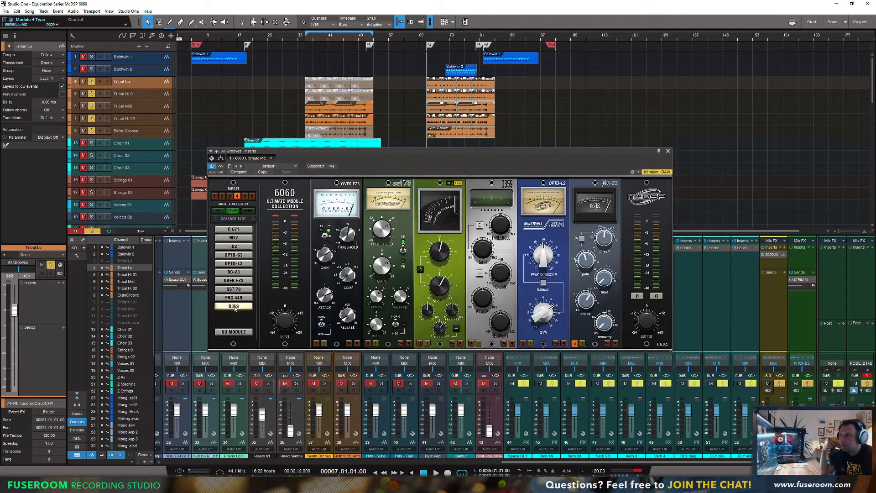
click(230, 332)
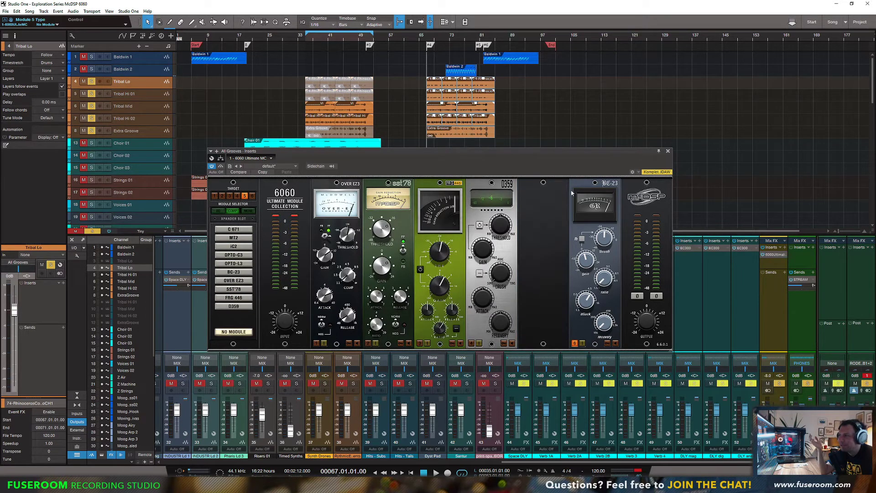
click(231, 333)
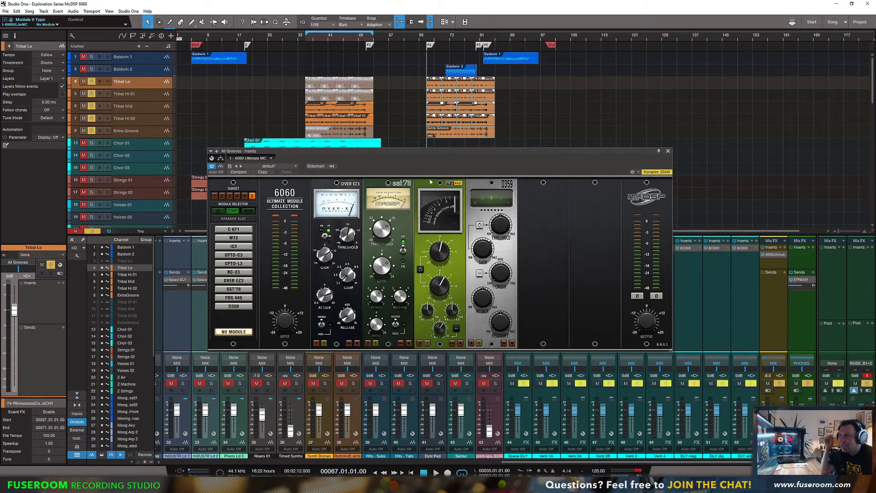
drag(429, 158, 436, 160)
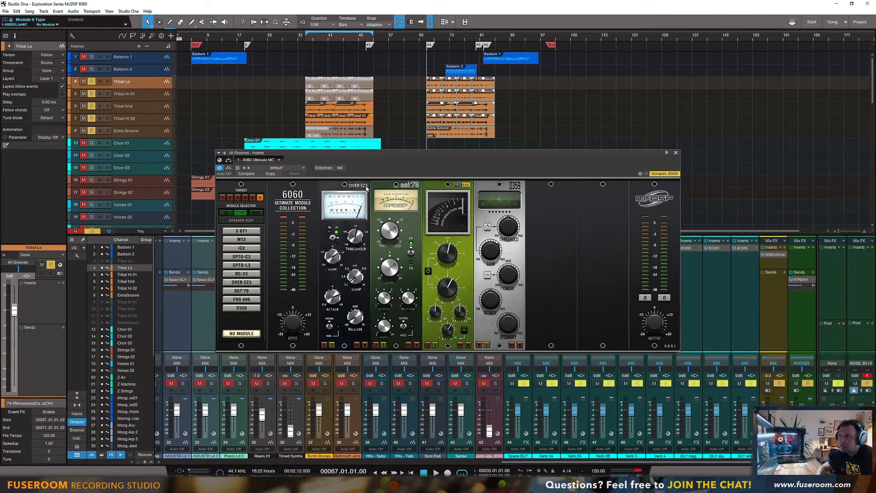
drag(379, 155, 385, 157)
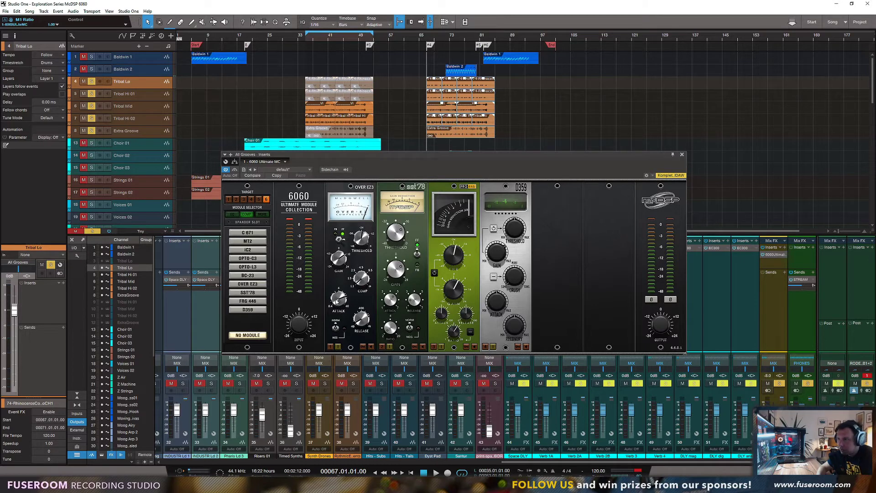
Prepare the OVER EZ3 for auditioning by adjusting its compression amount, threshold, attack and release.
click(335, 327)
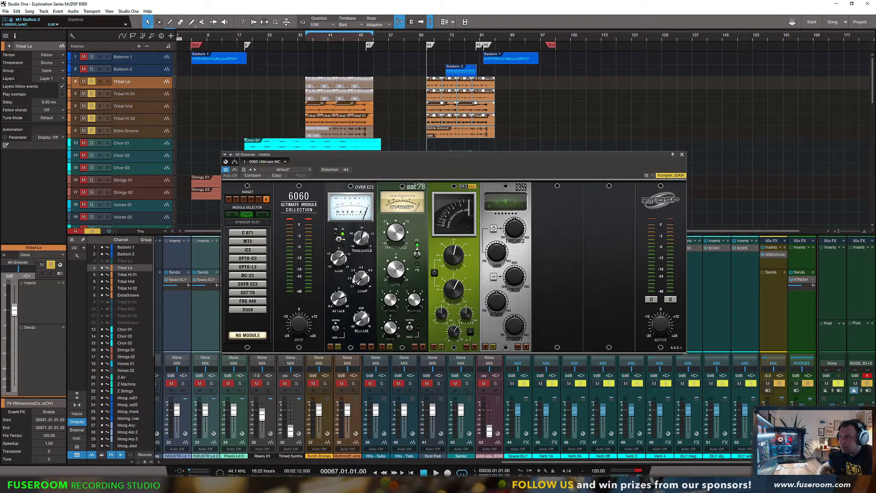
drag(354, 281, 362, 244)
drag(338, 299, 339, 314)
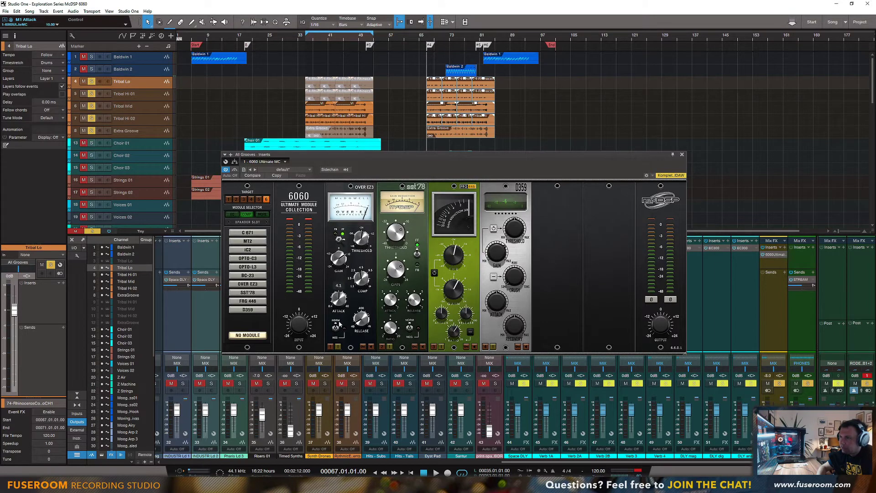
click(336, 304)
drag(360, 323, 360, 322)
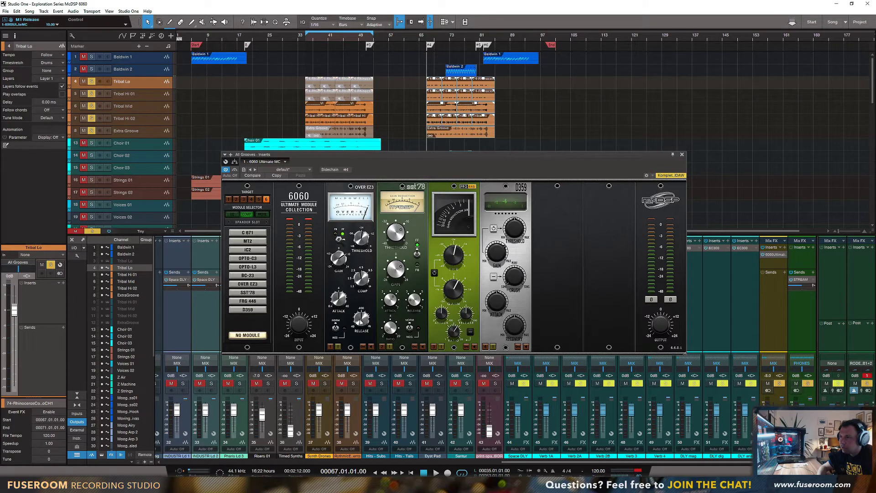
Play the grooves, enable the OVER EZ3, and adjust its threshold and makeup gain.
key(space)
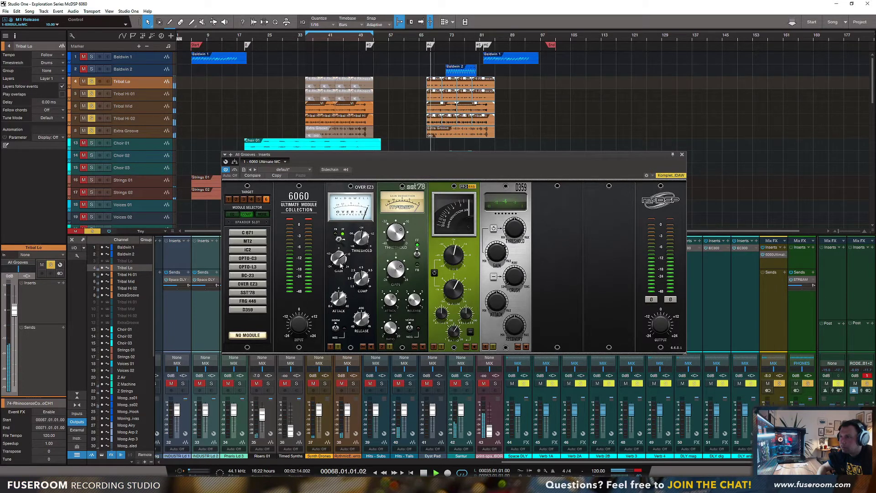
click(331, 346)
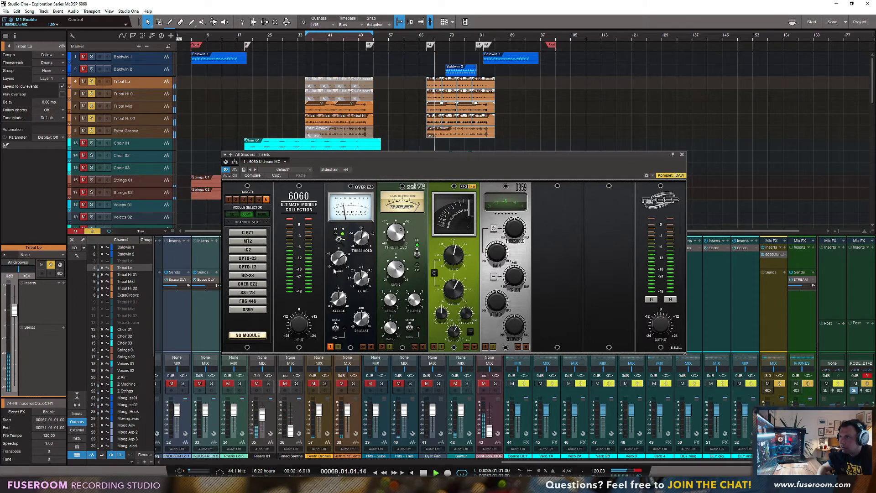
drag(359, 238, 359, 227)
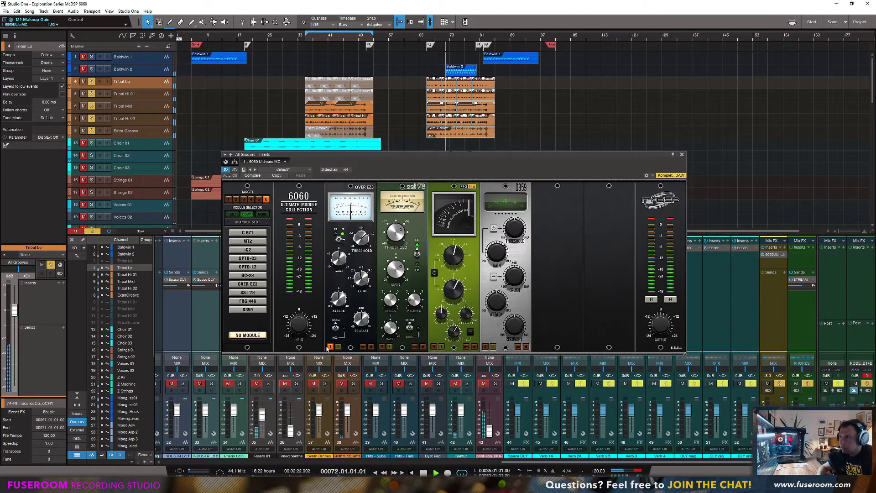
drag(338, 258, 339, 261)
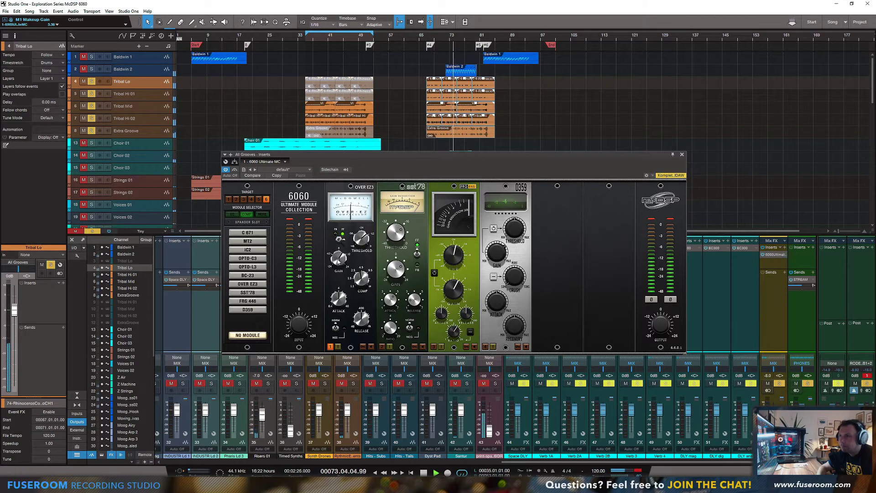
Set the OVER EZ3's release to about 65.8 and threshold to about -14.6, readjust its attack, gain and compression, and stop playback.
drag(360, 320, 355, 350)
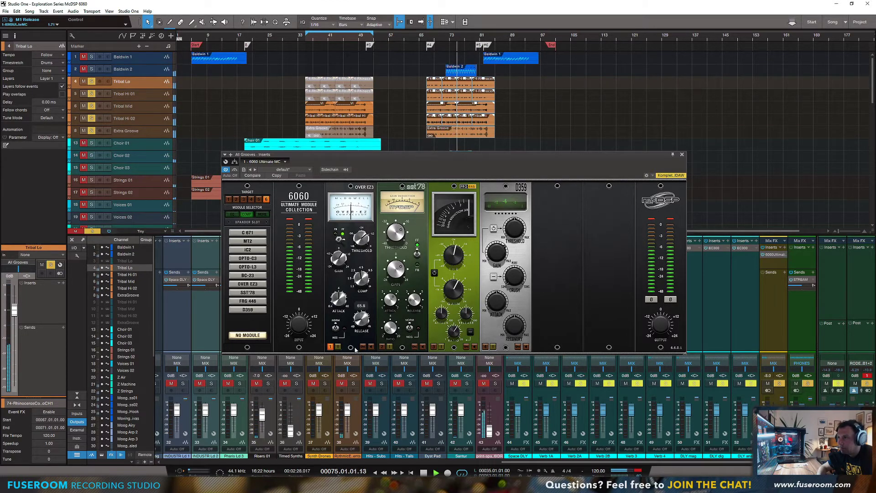
drag(340, 305, 343, 288)
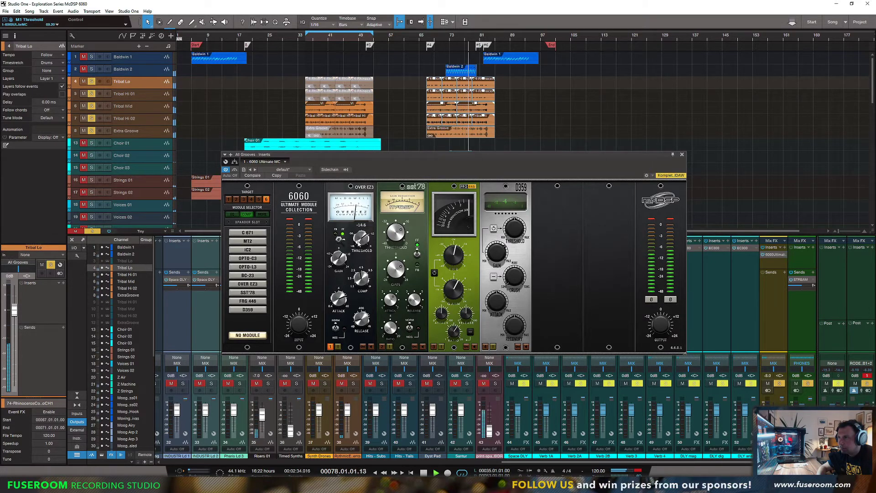
drag(338, 258, 352, 300)
key(space)
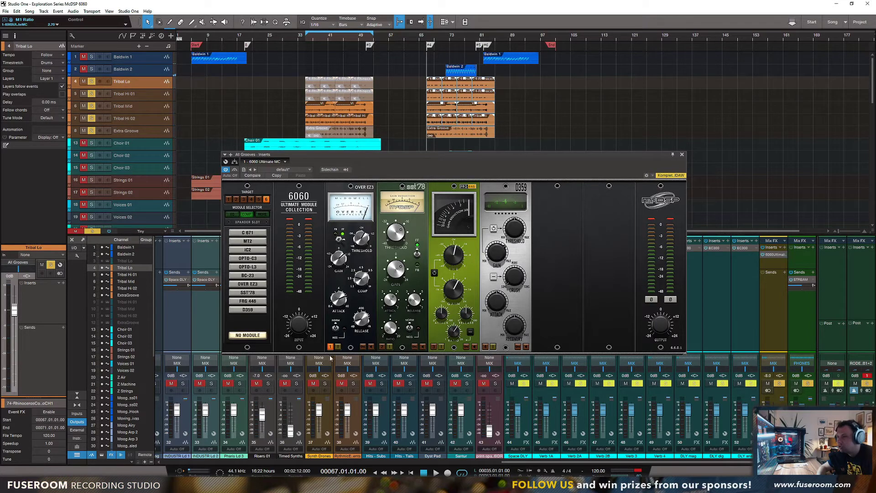
Replay the grooves, set the OVER EZ3's makeup gain to about 6.5, compare both positions of its upper mode switch, and stop playback.
key(space)
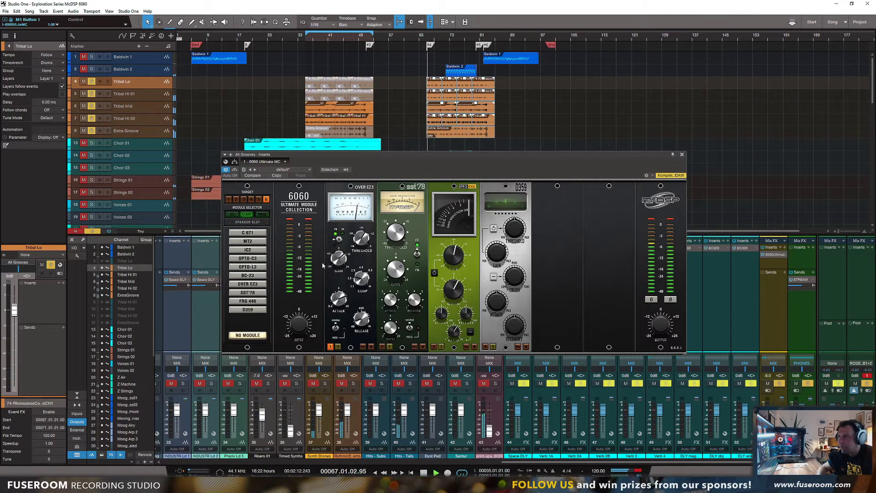
mouse_move(335, 261)
mouse_down()
mouse_move(358, 242)
mouse_move(338, 260)
mouse_up()
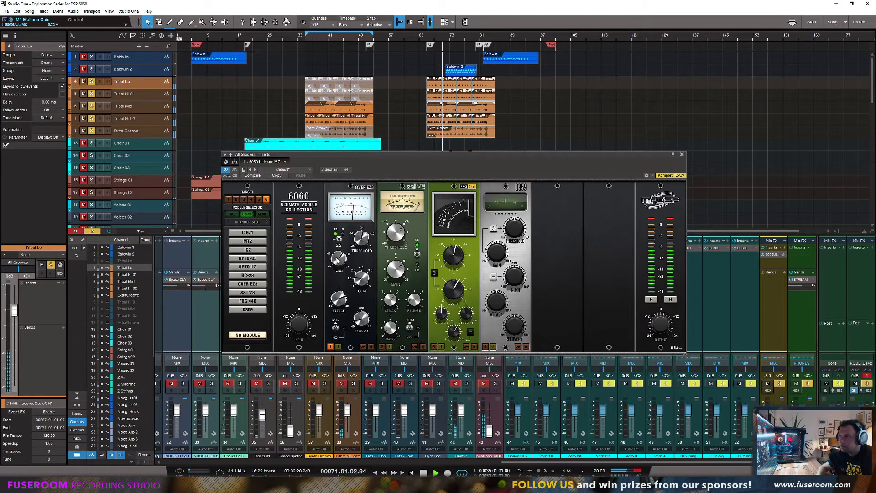
click(337, 239)
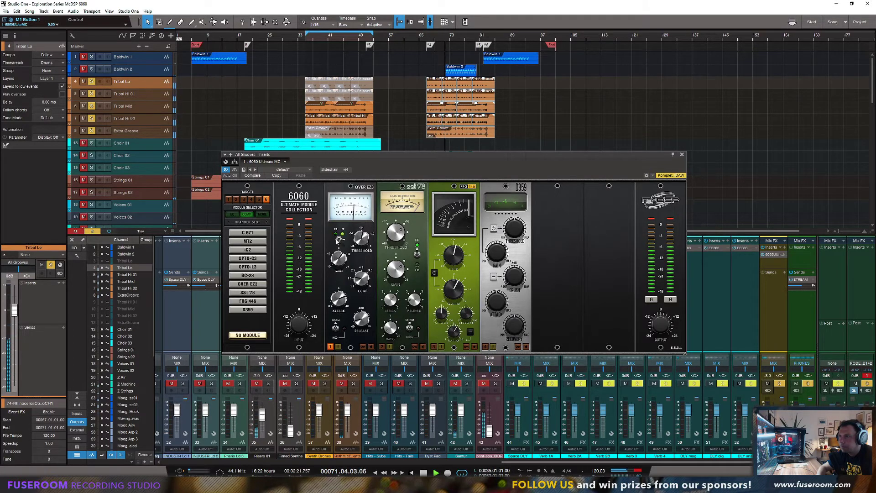
click(338, 239)
key(space)
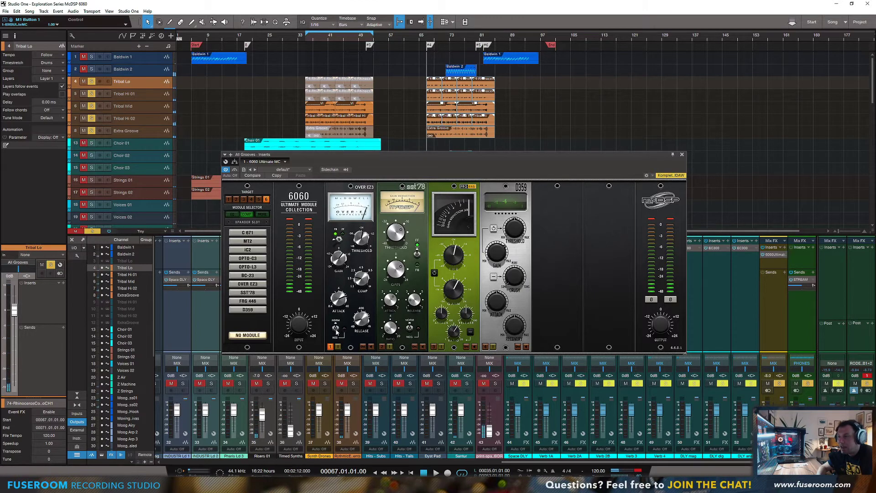
Audition the OVER EZ3 in negative compression mode, adjust its attack, raise its makeup gain to about 11.3, and stop playback.
key(space)
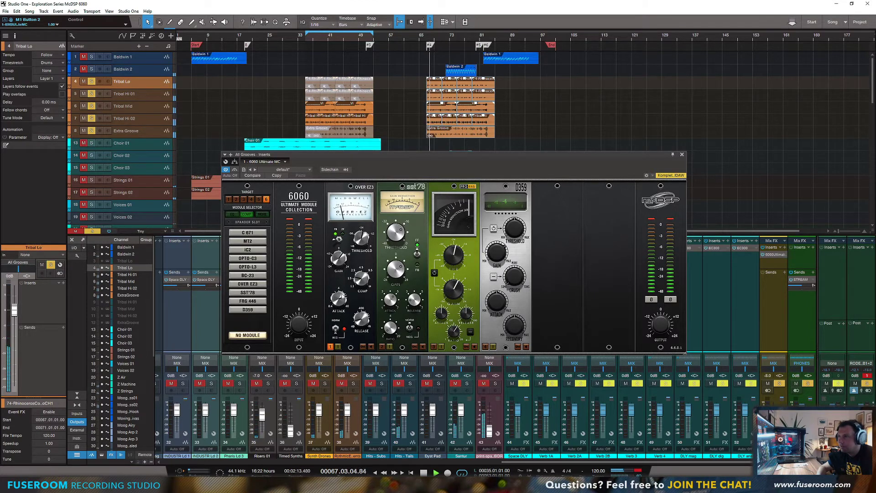
drag(339, 299, 343, 259)
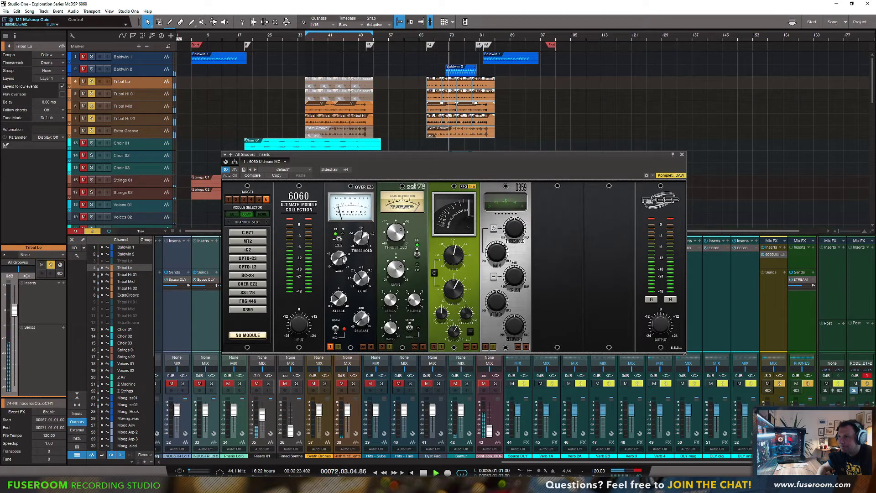
key(space)
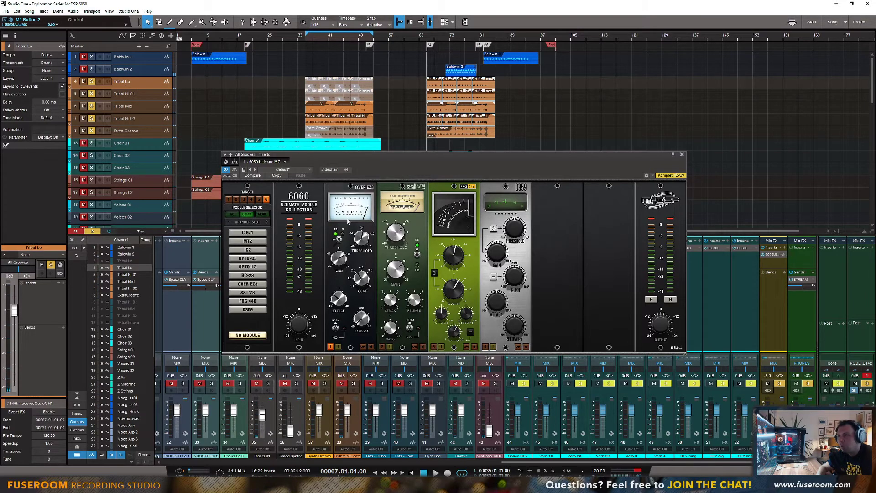
Enable the SST'78 module, adjust its ratio and threshold, and briefly audition the grooves through it.
drag(361, 158, 365, 162)
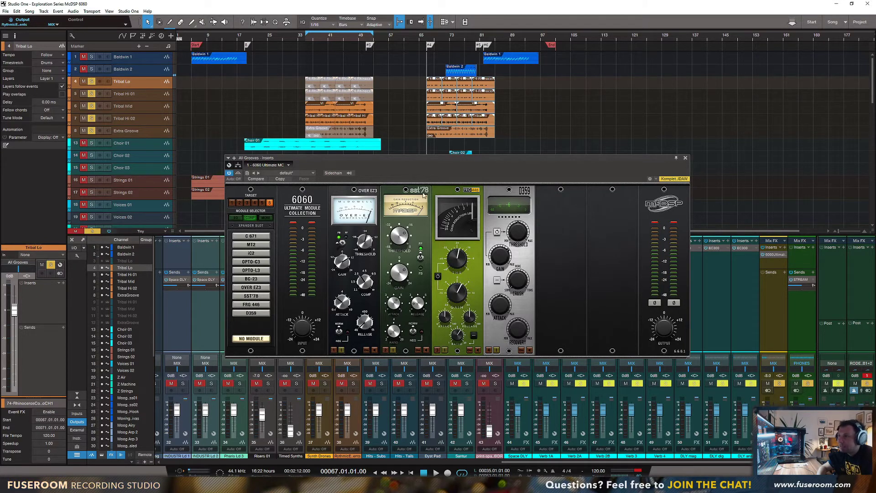
click(397, 193)
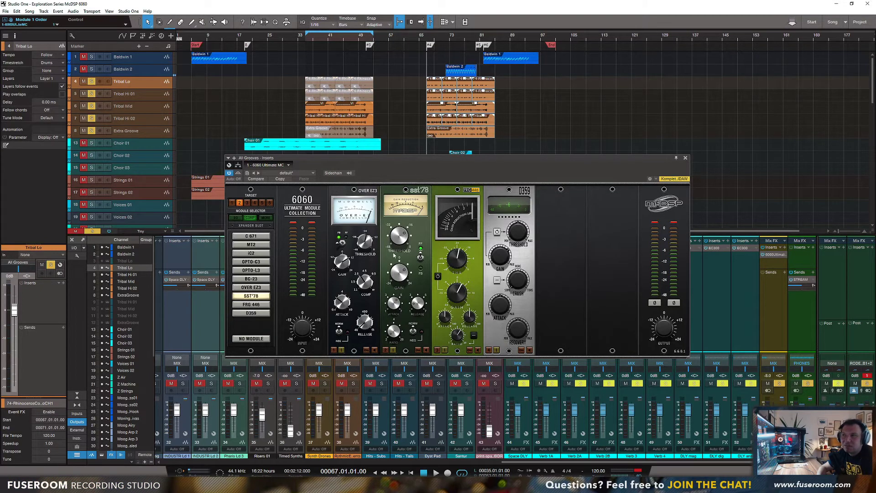
click(386, 350)
drag(396, 335, 408, 236)
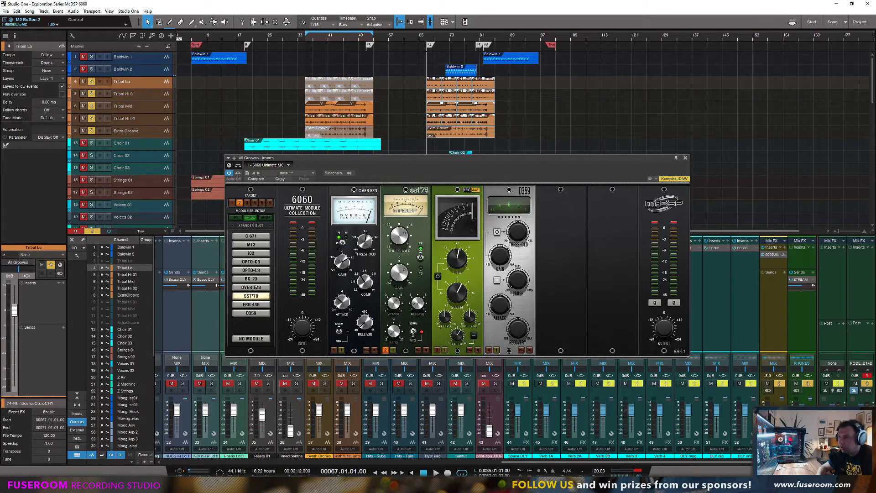
key(space)
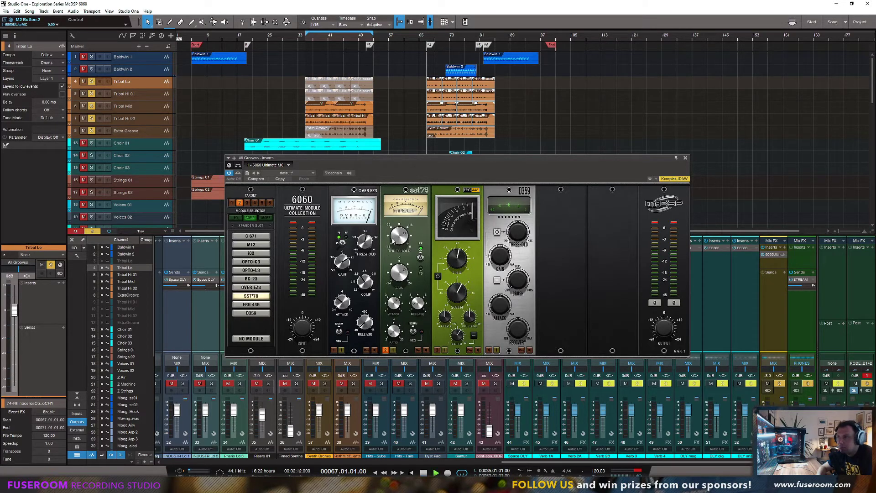
key(space)
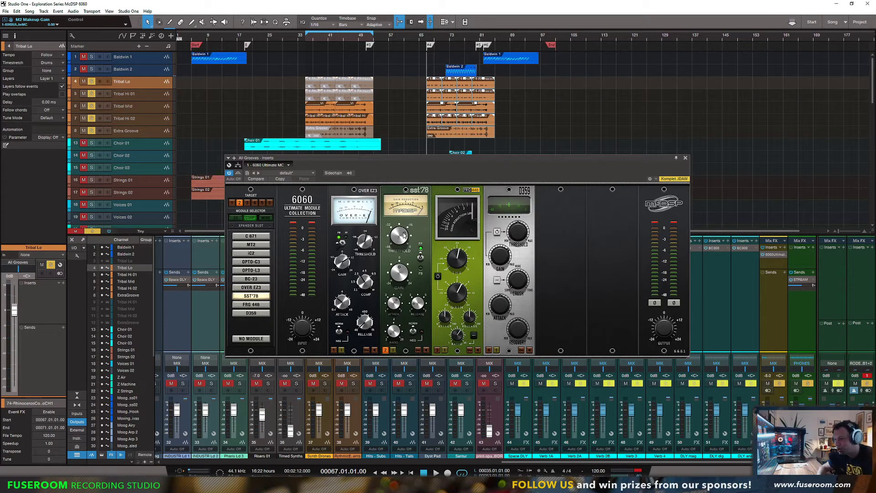
Replay the grooves with a brief check of OBS, adjust the SST'78's makeup gain, set its threshold to about -15, and stop playback.
key(space)
drag(404, 236, 402, 258)
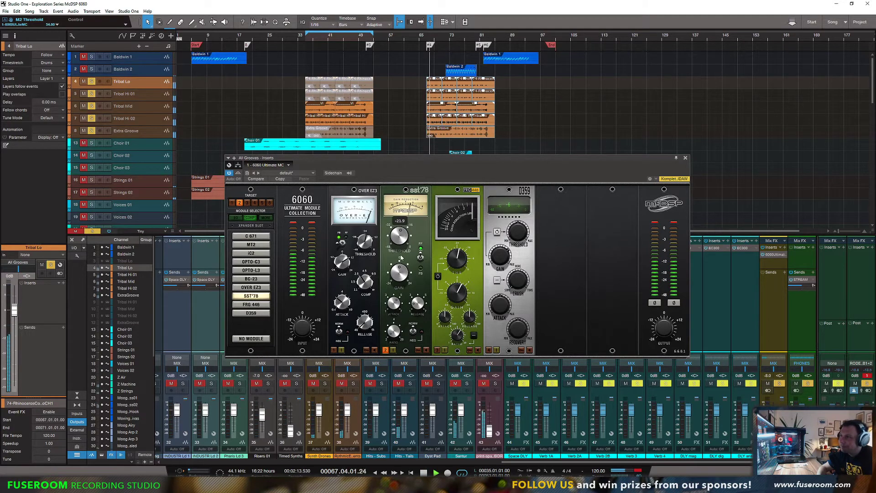
click(612, 484)
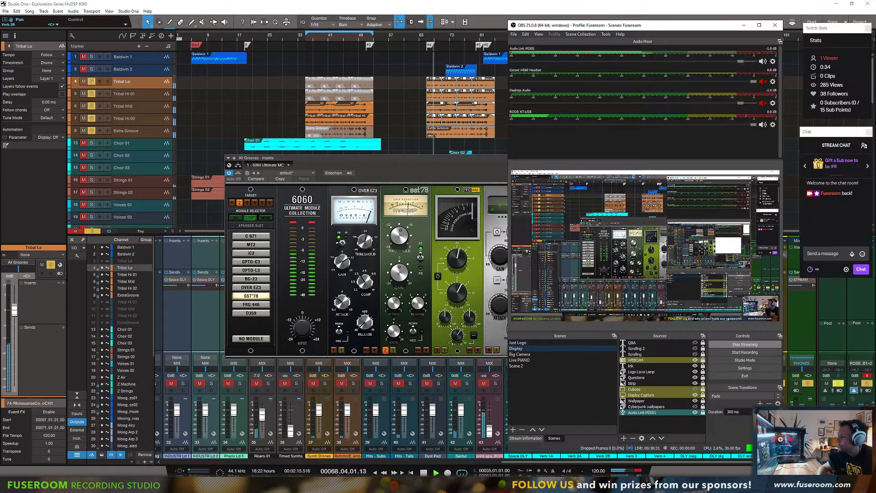
click(744, 25)
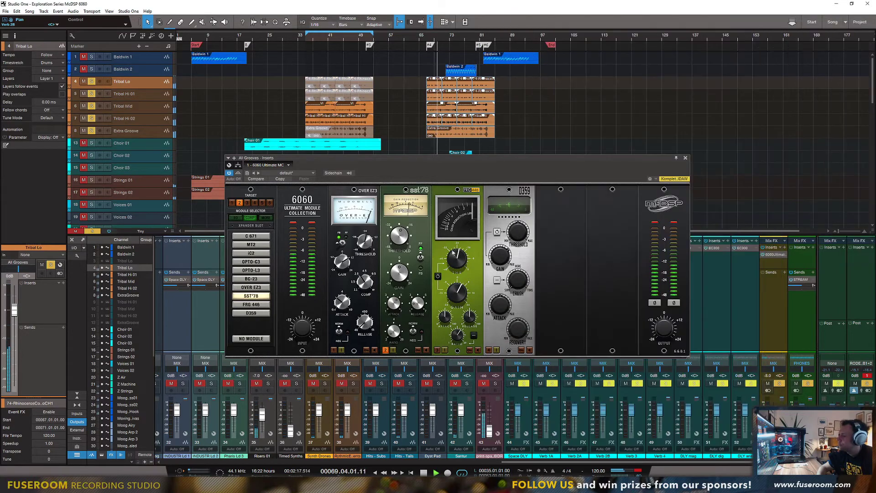
drag(398, 274, 397, 234)
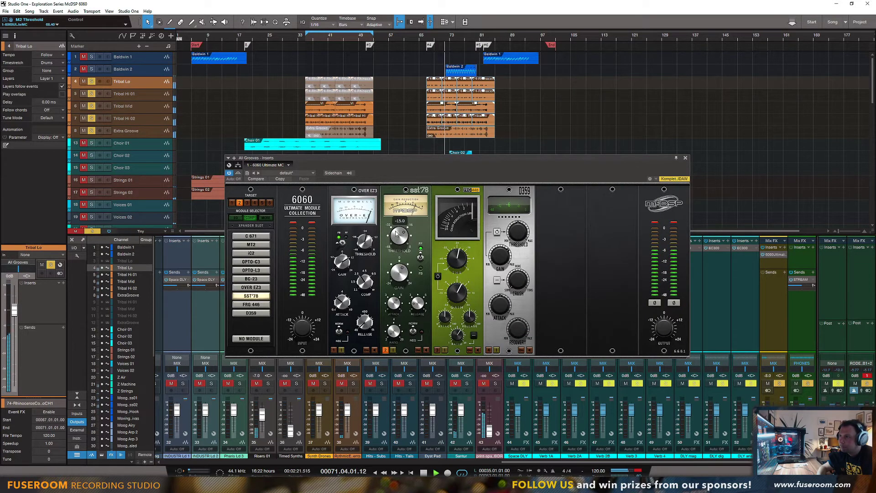
key(space)
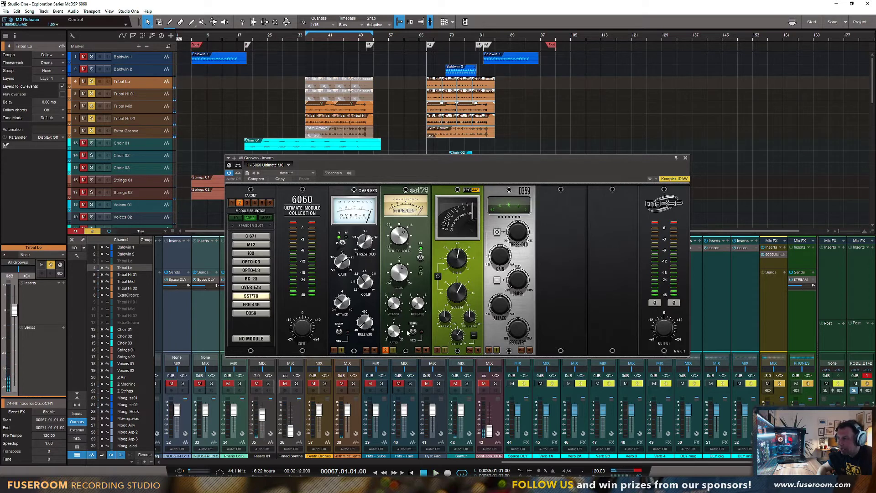
Adjust the SST'78's release, ratio and threshold while auditioning the grooves, compare it bypassed and enabled, and stop playback.
drag(417, 304, 416, 275)
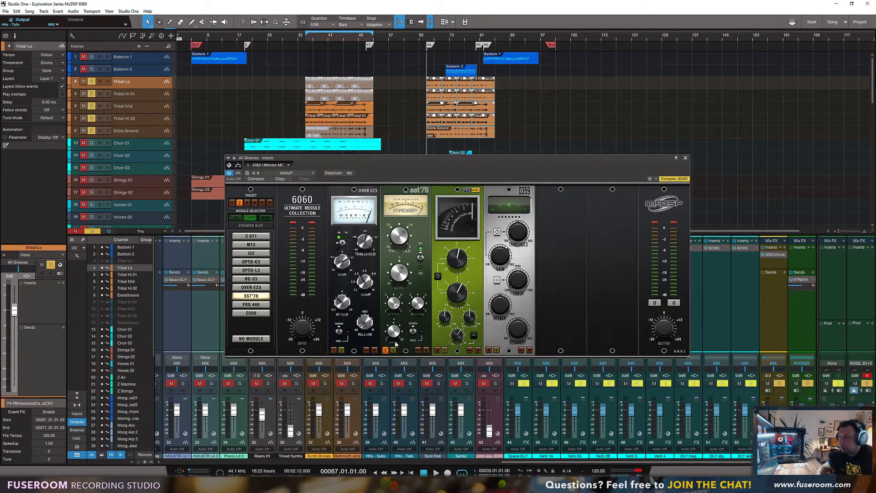
drag(395, 333, 401, 298)
key(space)
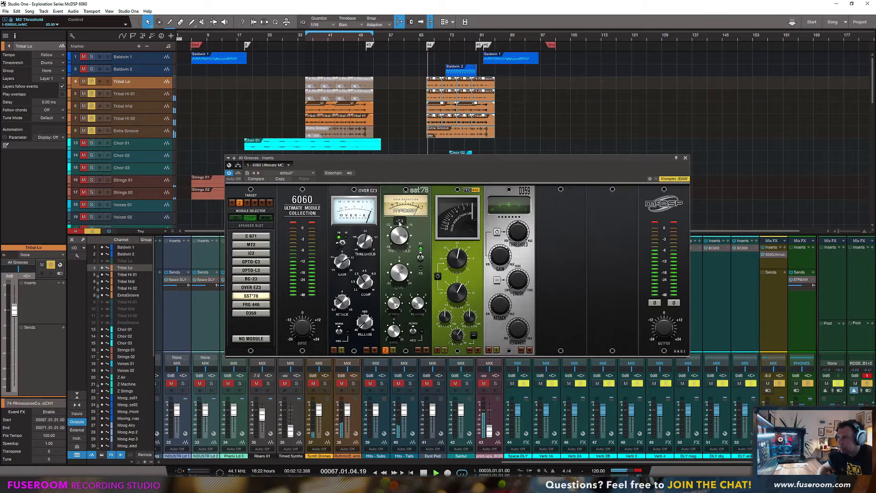
drag(400, 235, 400, 274)
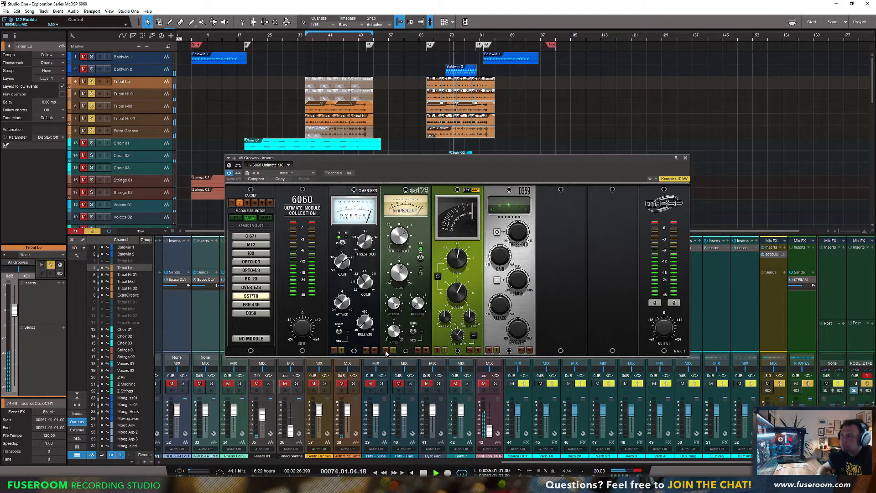
click(385, 351)
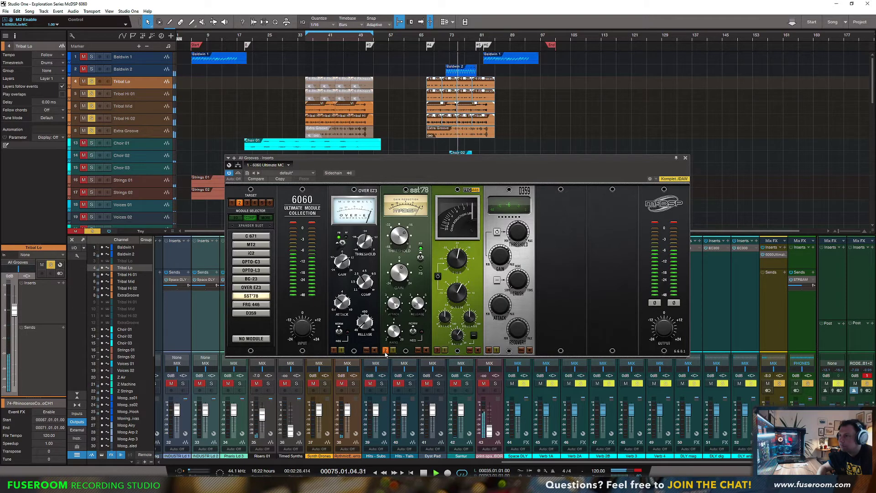
key(space)
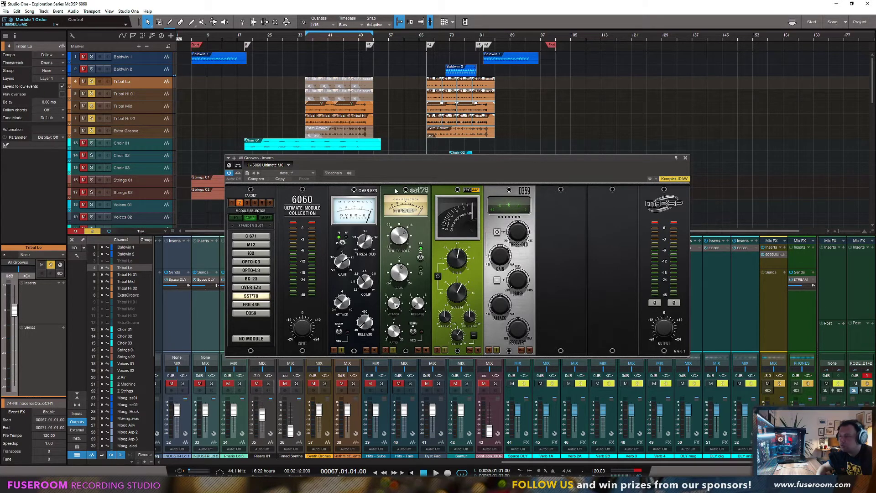
Select the FRG 446 module, audition the grooves through it with makeup gain at about 5, compare it with bypass, and stop playback.
click(449, 192)
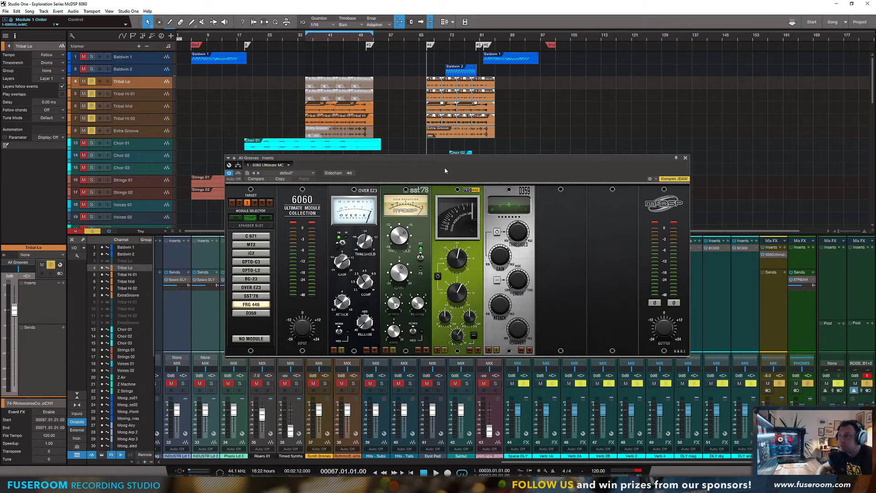
drag(444, 171, 450, 160)
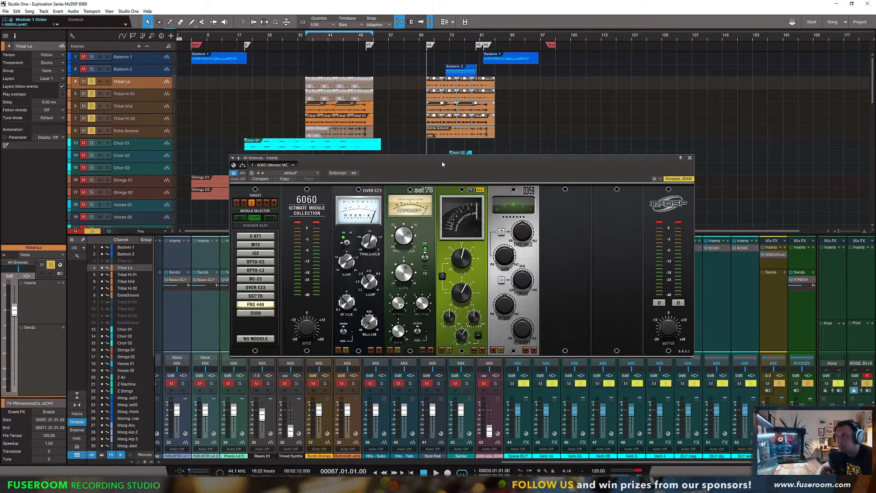
mouse_move(442, 165)
mouse_down()
mouse_move(436, 172)
mouse_move(457, 166)
mouse_up()
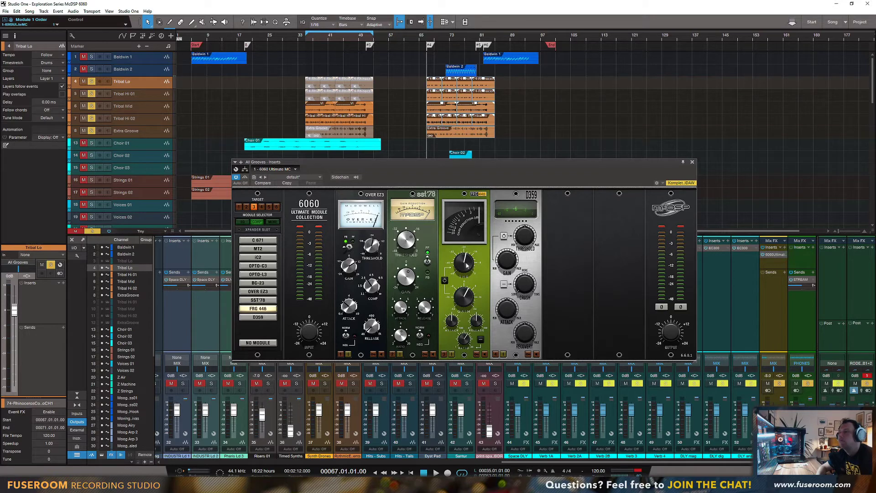
key(space)
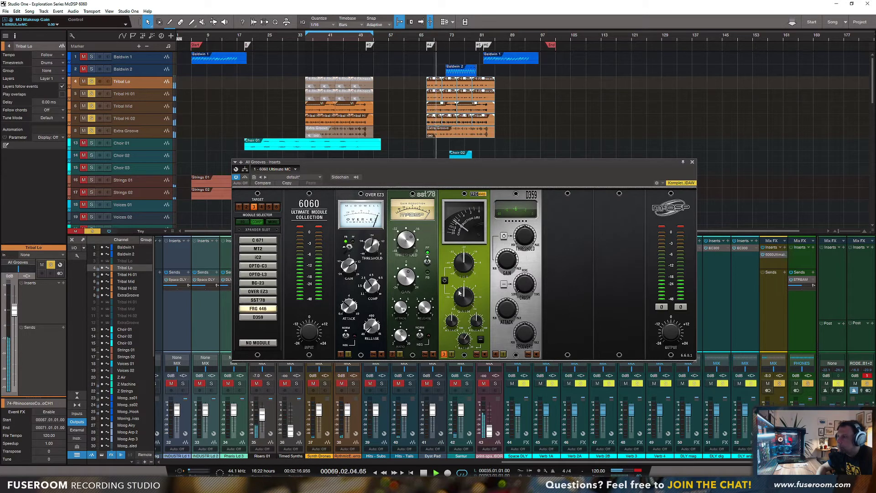
mouse_move(455, 277)
mouse_down()
mouse_move(464, 274)
mouse_move(464, 282)
mouse_up()
drag(452, 321, 455, 372)
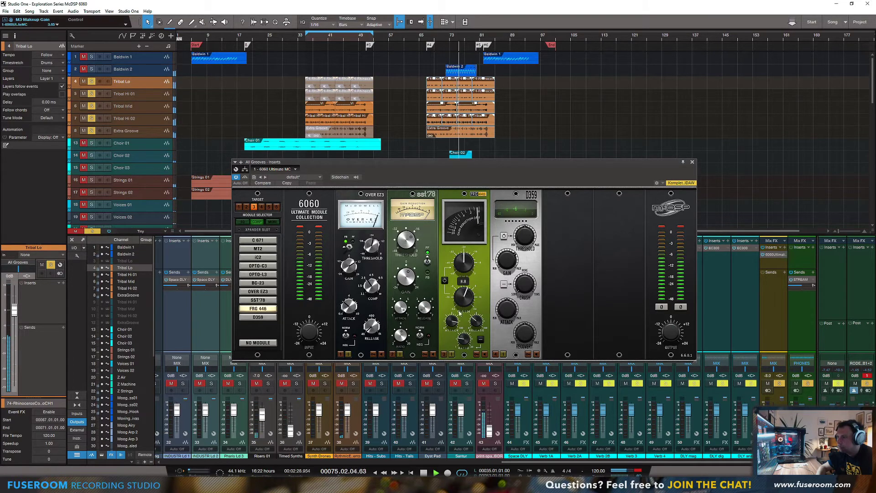
drag(461, 294, 461, 300)
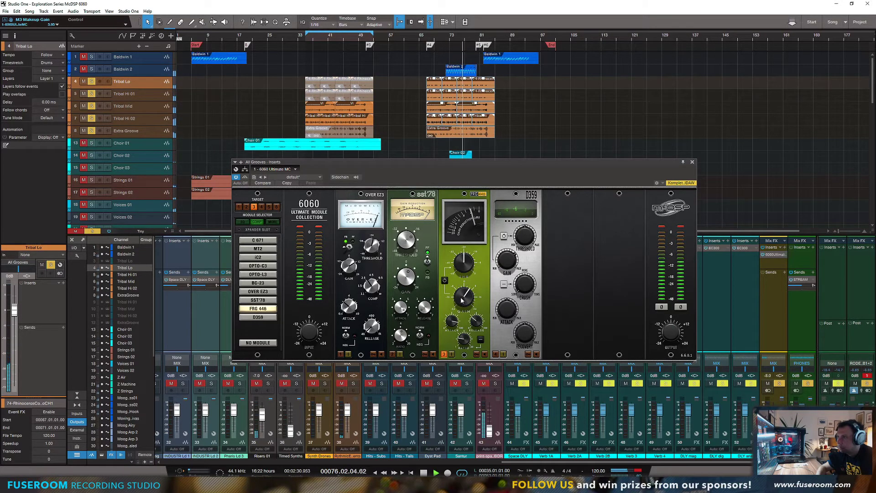
click(445, 355)
click(445, 354)
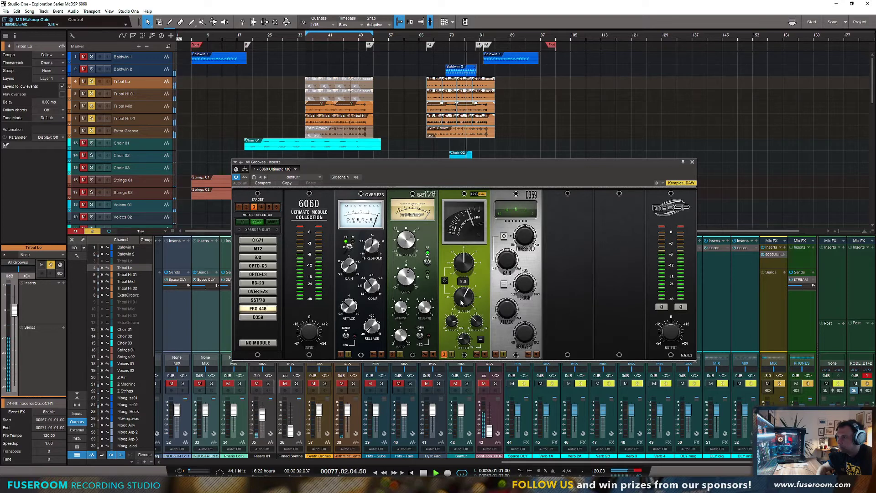
key(space)
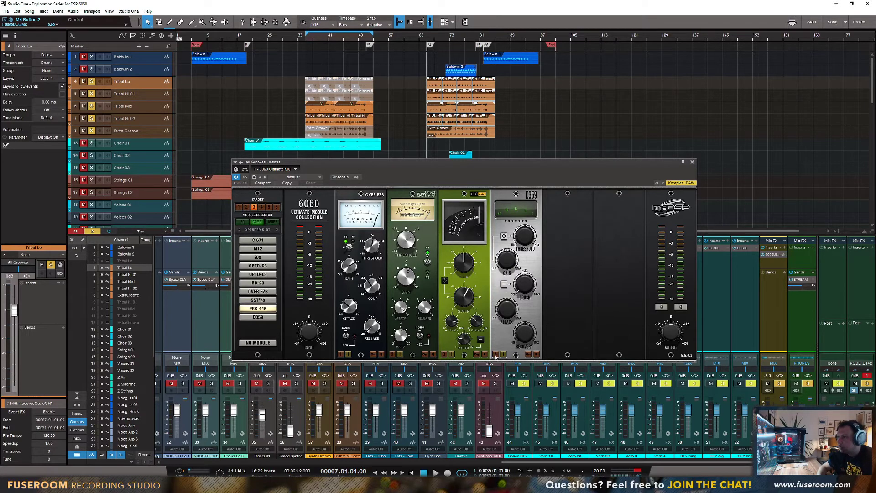
Audition the grooves through the D359 module, set its makeup gain to about 10.3, and stop playback.
key(space)
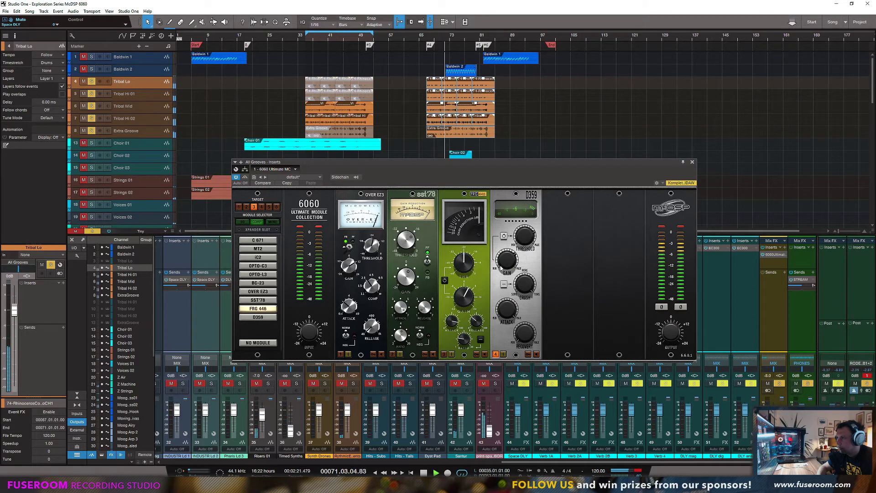
mouse_move(524, 254)
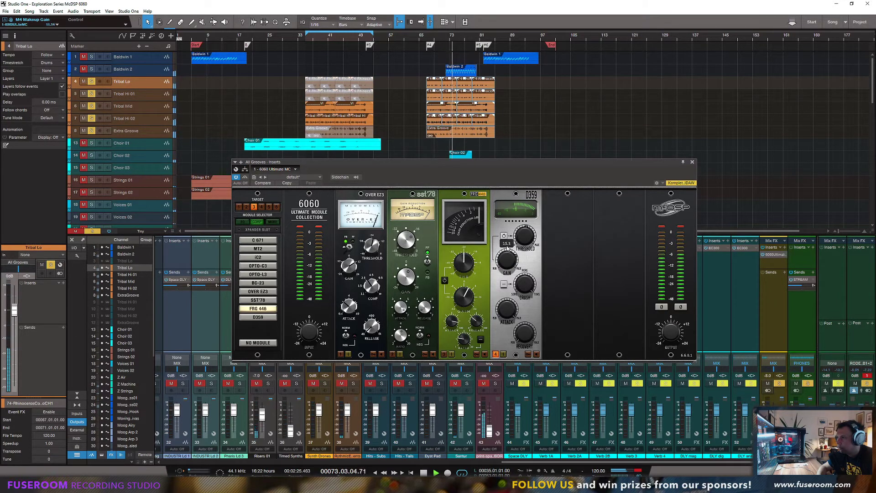
drag(551, 475, 531, 137)
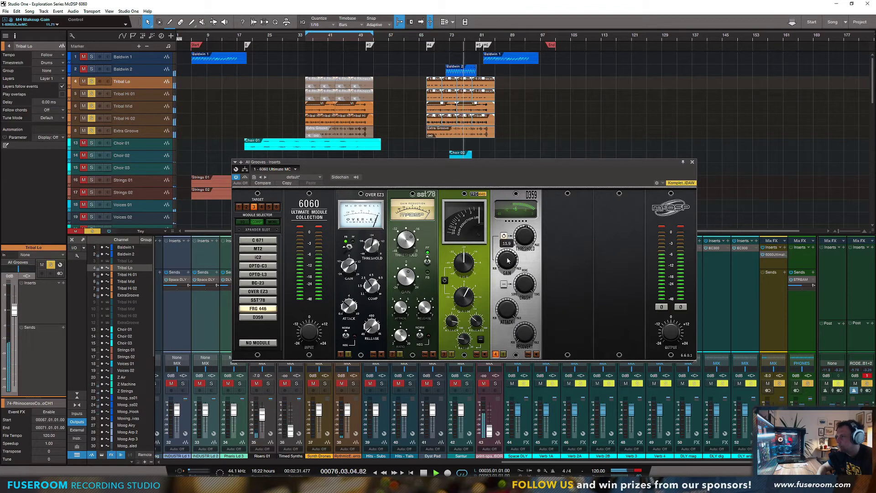
key(space)
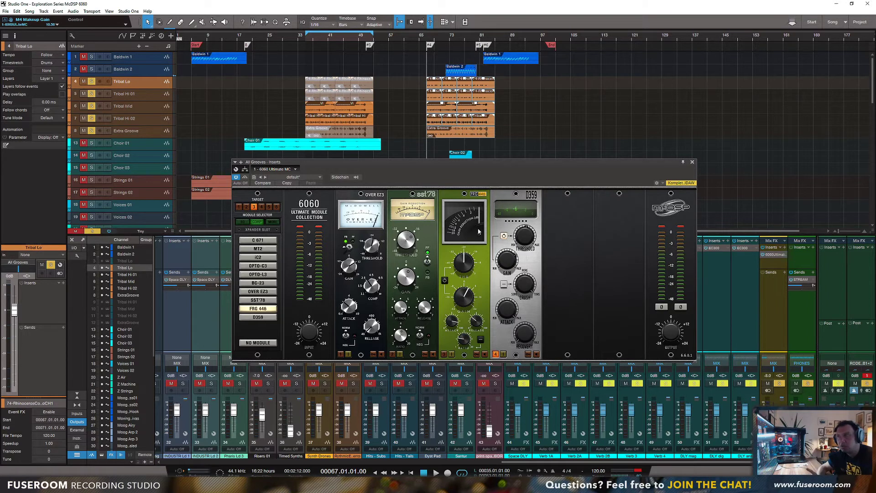
Remove the OVER EZ3, SST'78, FRG 446 and D359 modules from the rack, leaving all four slots empty.
drag(413, 161, 435, 160)
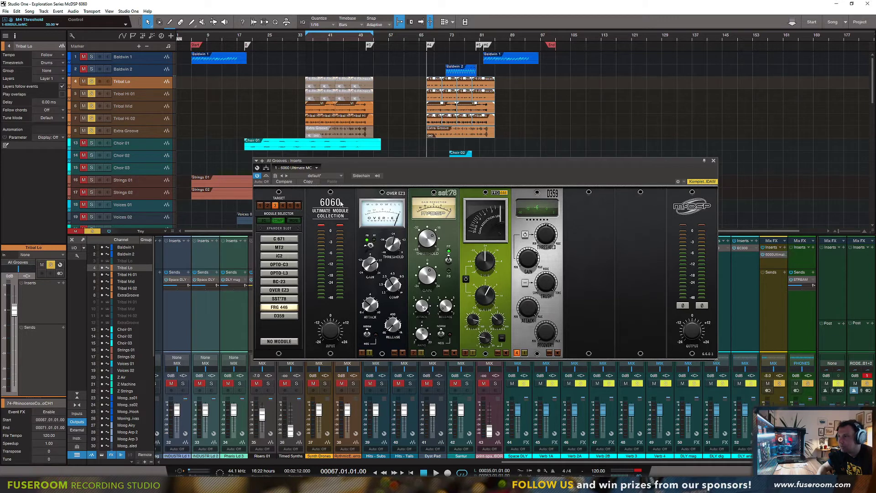
click(403, 194)
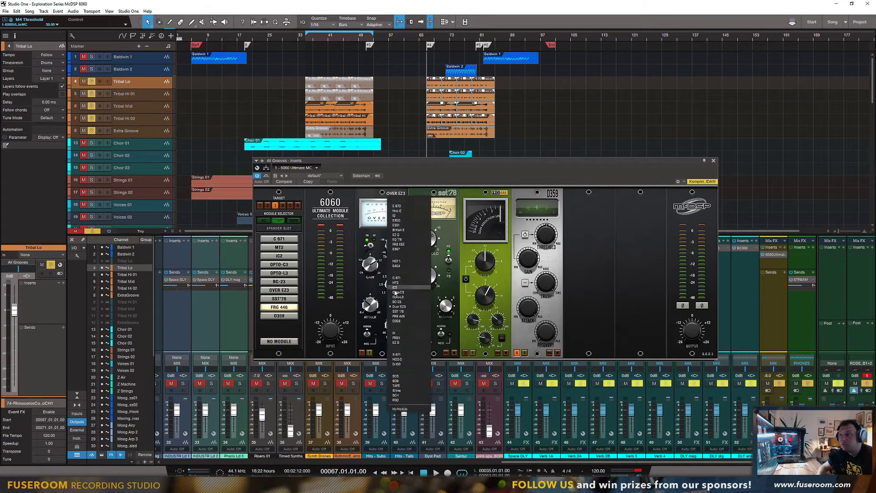
click(408, 410)
click(457, 193)
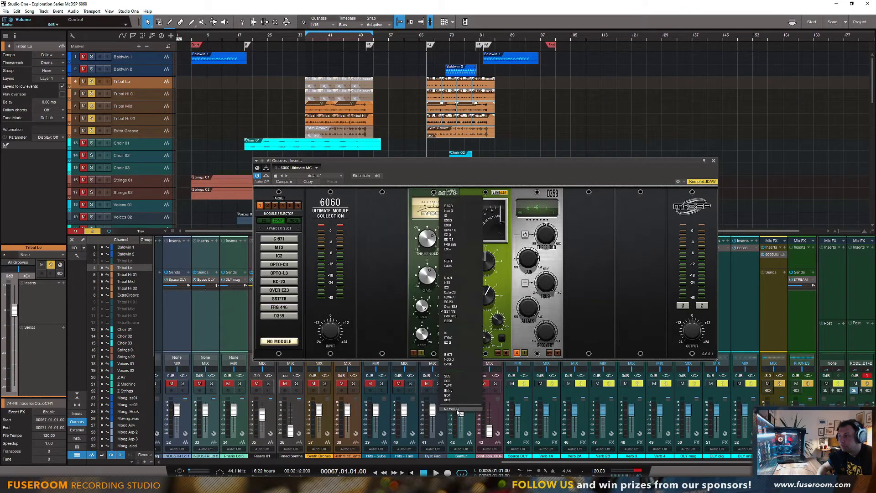
click(459, 410)
click(499, 192)
click(503, 409)
click(553, 193)
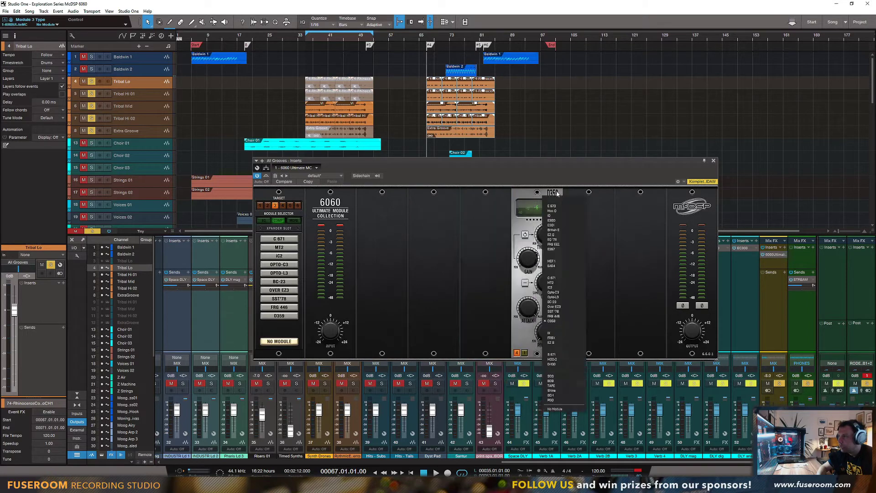
click(556, 410)
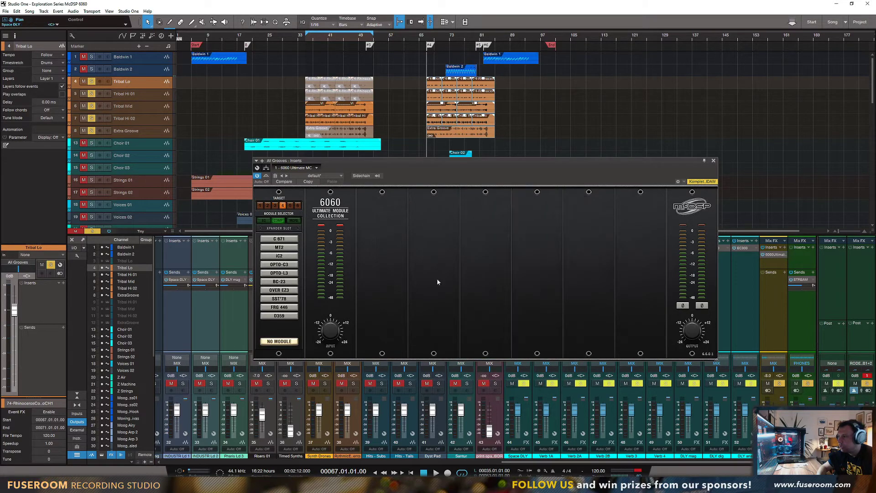
Load the MT2 compressor into the first slot, set its makeup gain to about 4.2 during playback, and compare it with bypass.
click(279, 247)
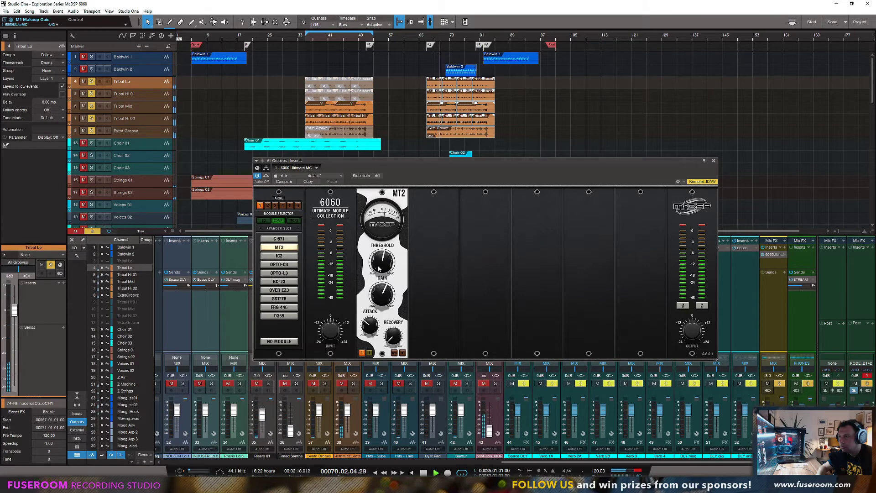
mouse_move(379, 289)
mouse_down()
mouse_move(376, 257)
mouse_move(378, 294)
mouse_up()
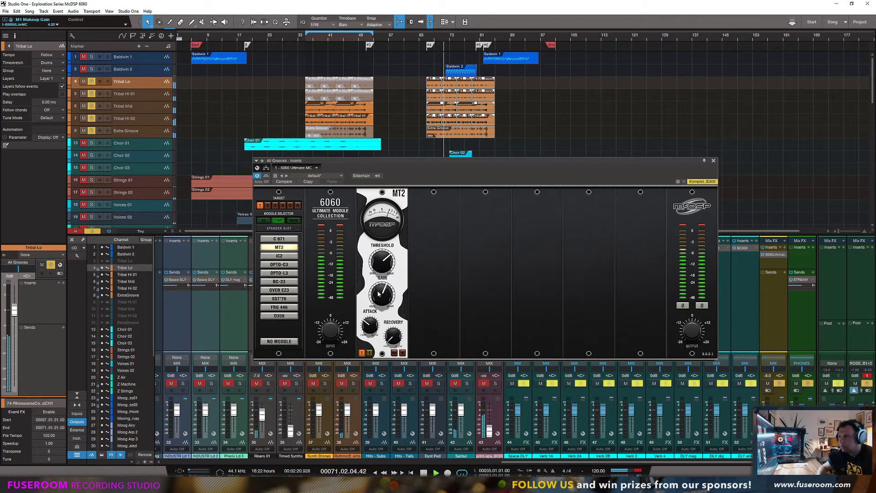
click(362, 354)
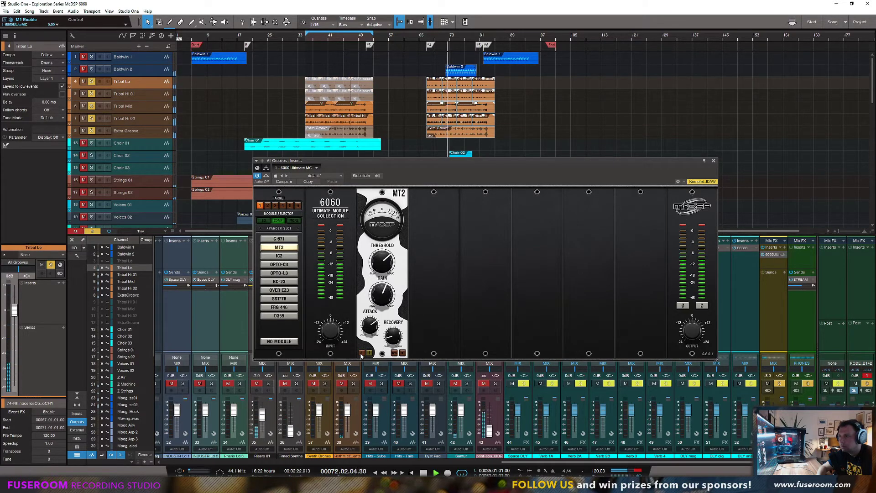
click(362, 353)
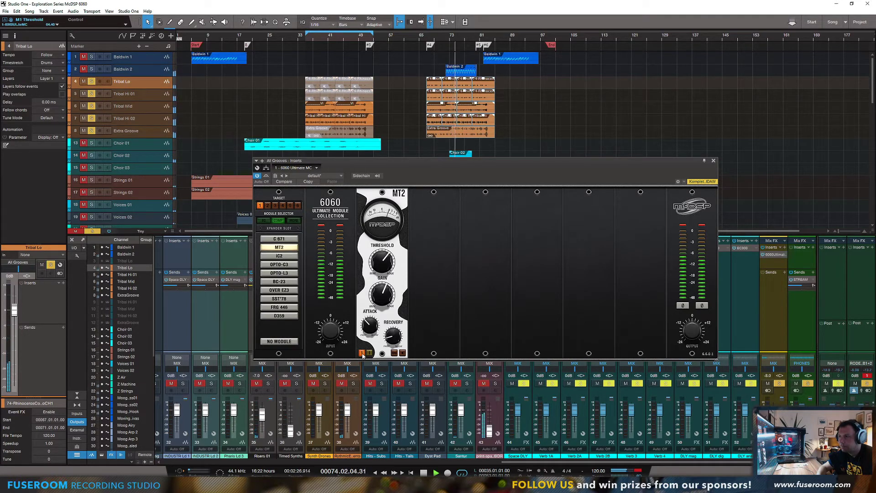
click(362, 353)
click(362, 353)
Adjust the MT2's threshold, attack and gain by ear, compare it repeatedly with bypass, and stop playback.
drag(375, 296, 379, 256)
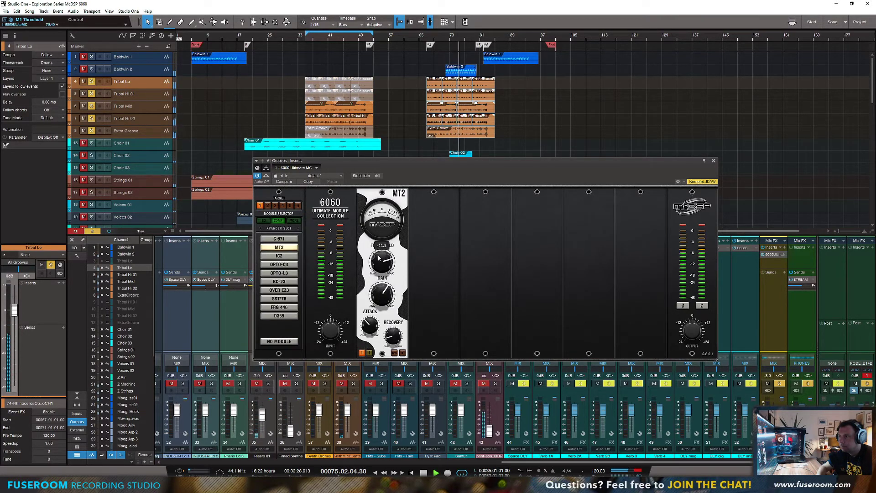
drag(370, 326, 371, 340)
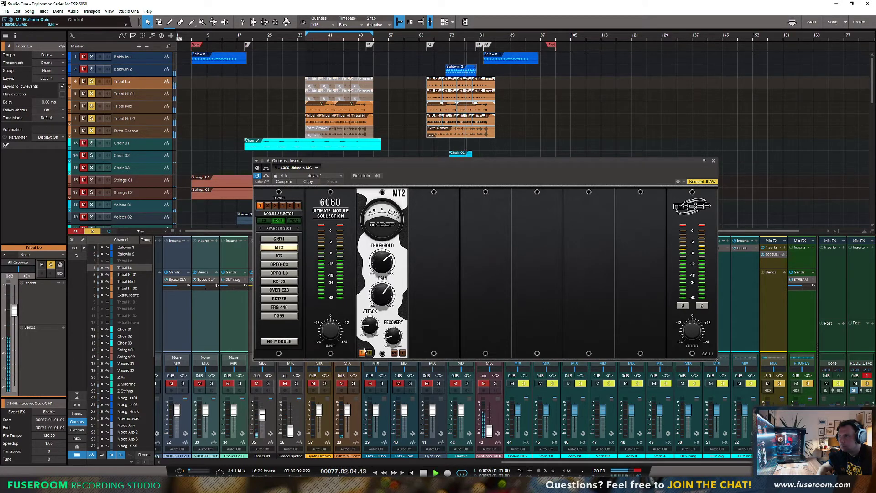
click(363, 353)
click(362, 353)
drag(373, 291, 374, 298)
click(362, 354)
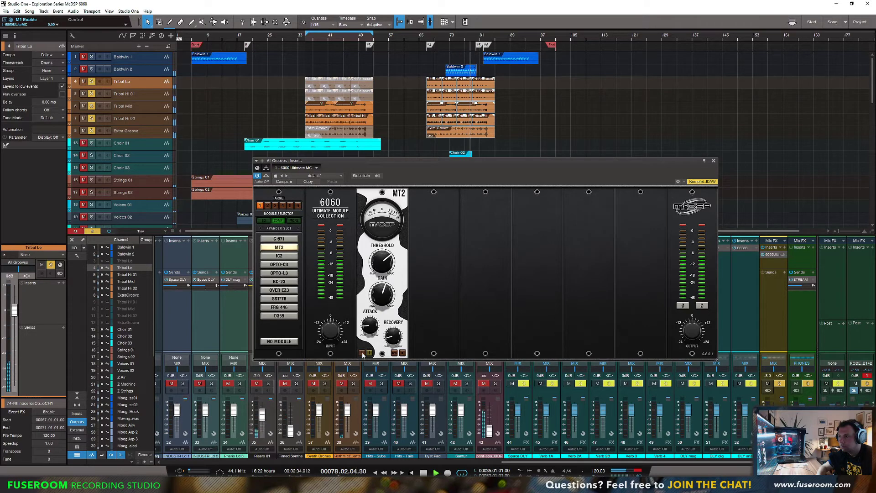
click(363, 353)
key(space)
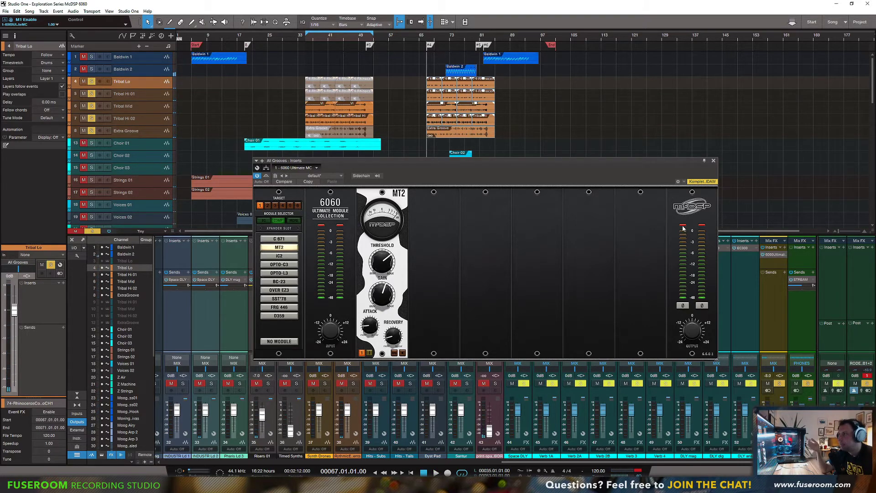
Replay the grooves, lower the 6060's input gain to about -4 dB, and reset the output clip indicator.
key(space)
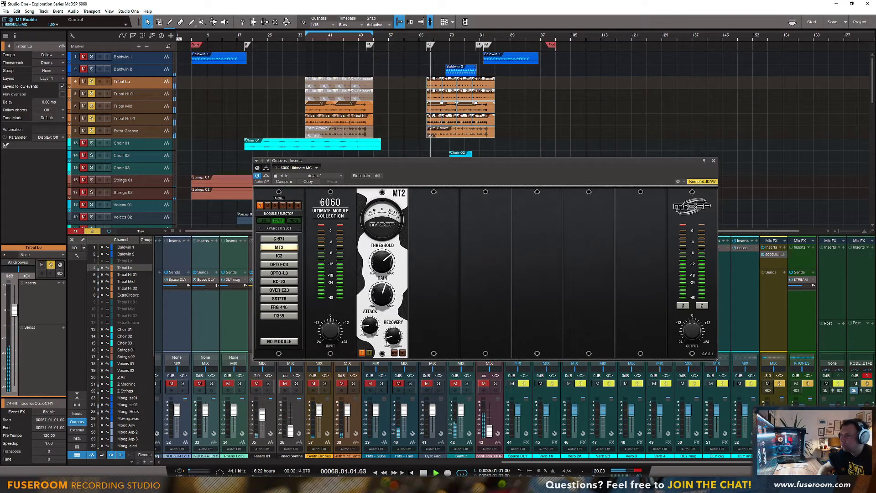
key(space)
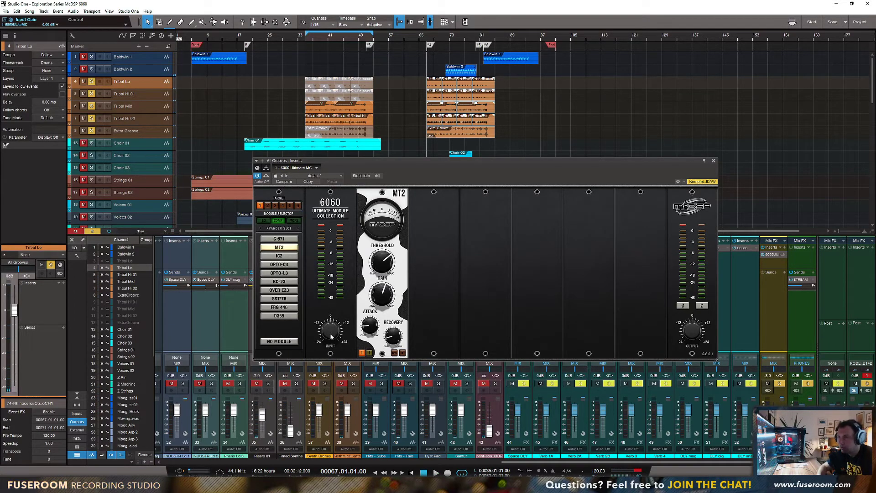
drag(331, 336, 333, 347)
key(space)
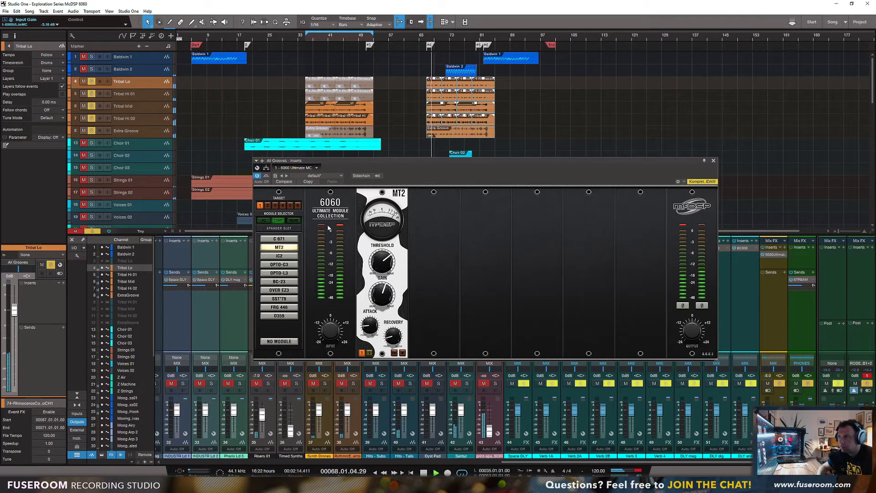
drag(332, 322, 332, 321)
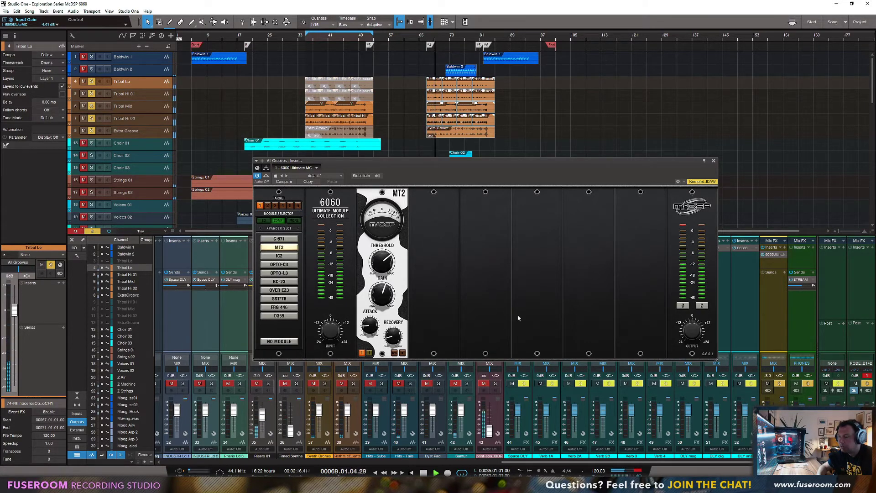
click(683, 226)
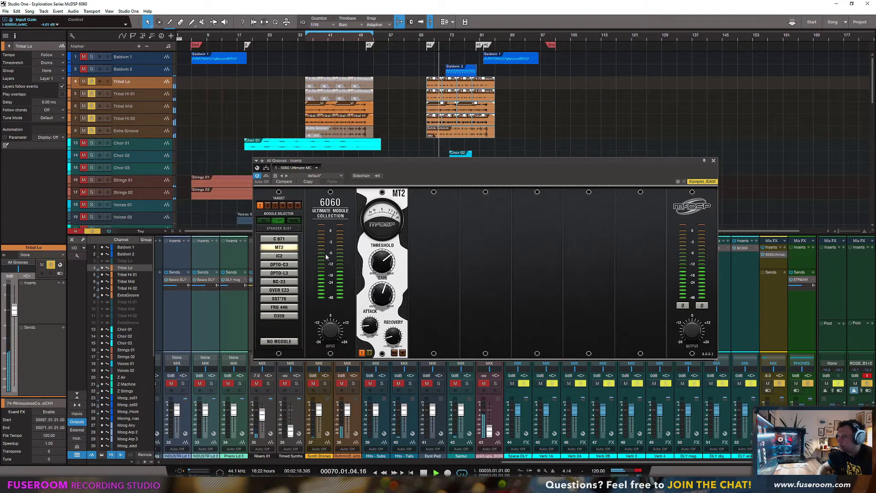
Compare the MT2 compression with the 6060's bypass once more, ending playback and closing the plug-in window.
click(266, 176)
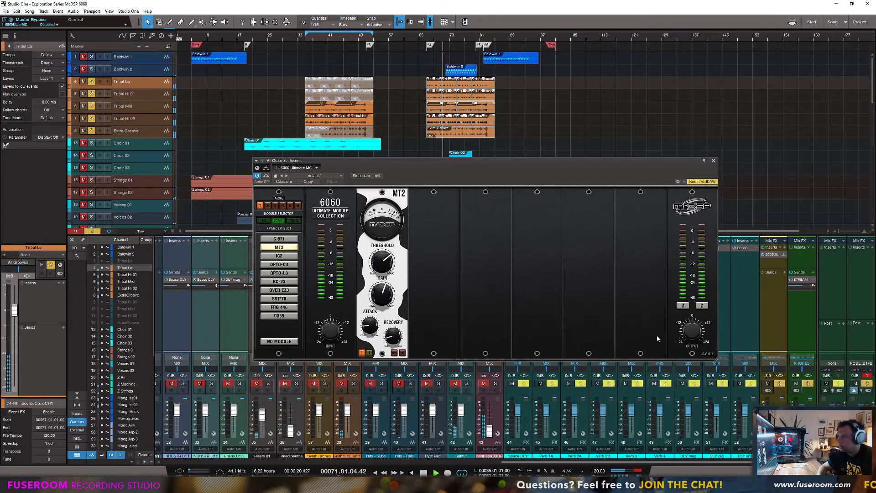
drag(689, 333, 689, 335)
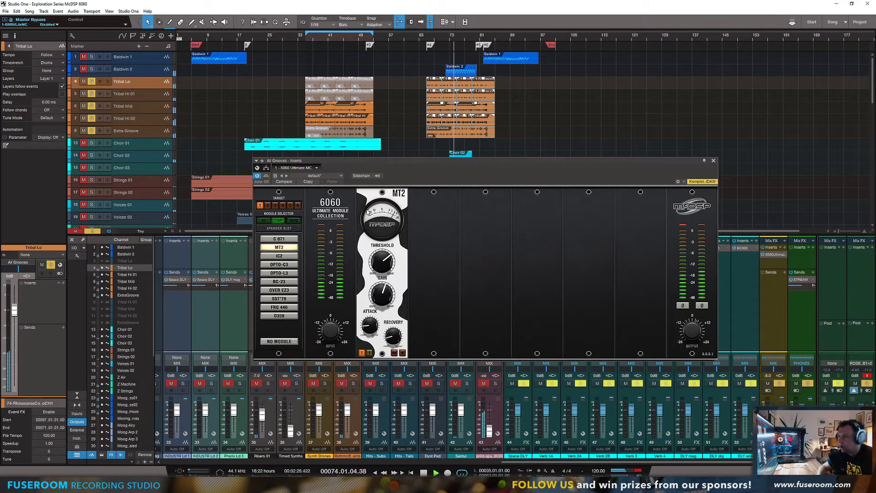
key(space)
click(713, 160)
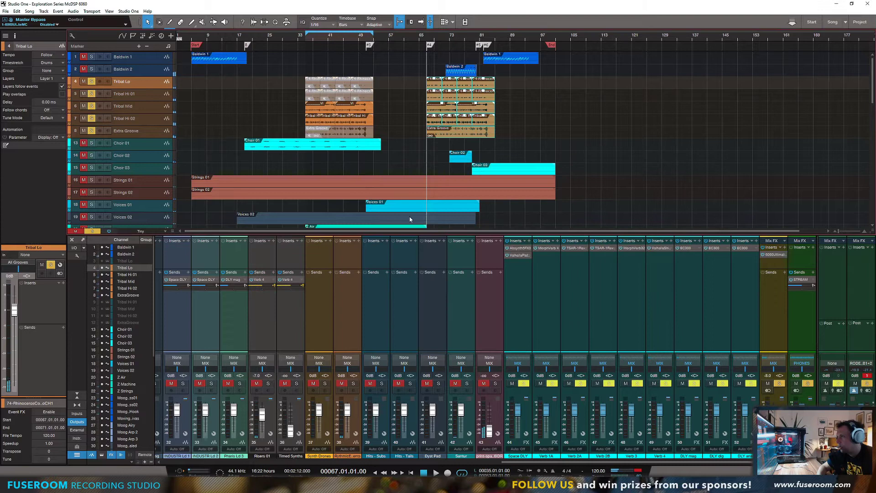
Audition the Z Machine track briefly in solo to check whether it belongs with the synth material.
click(382, 181)
scroll(204, 194, down, 3)
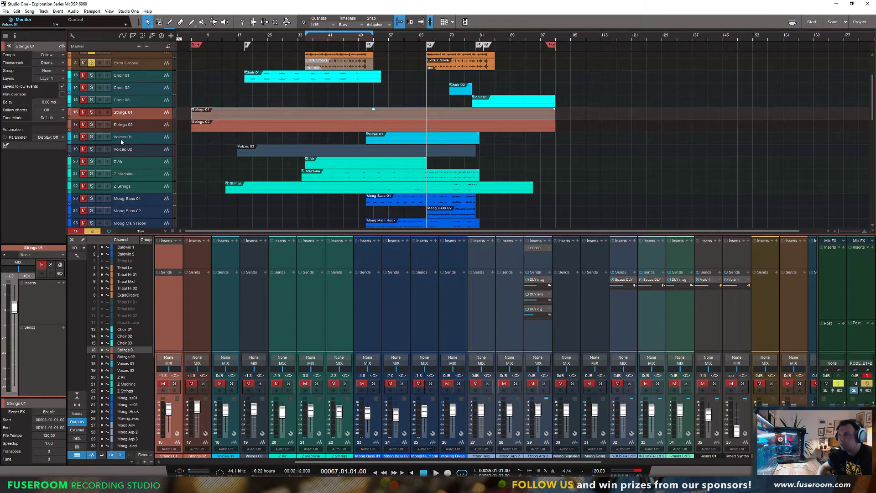
scroll(189, 183, down, 2)
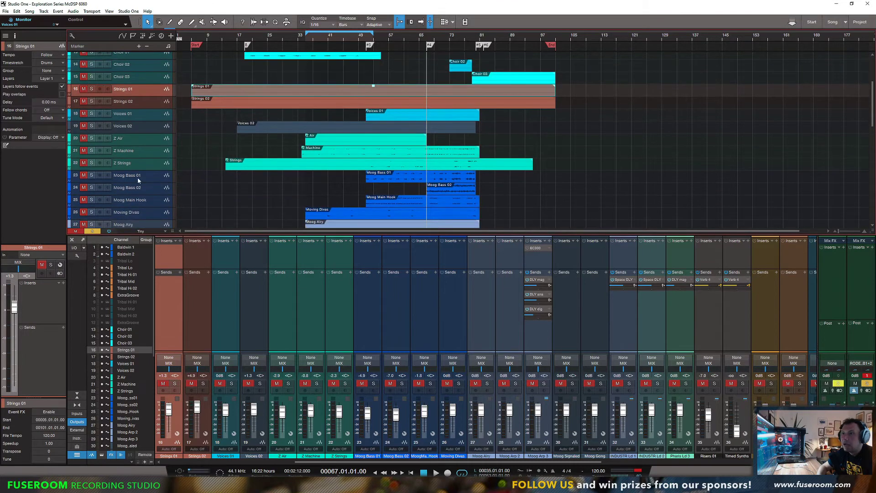
scroll(139, 178, up, 1)
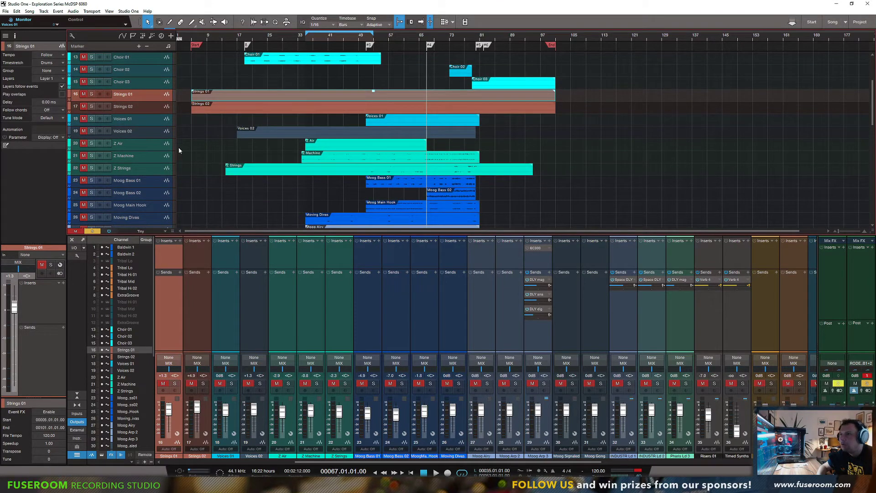
click(92, 155)
key(space)
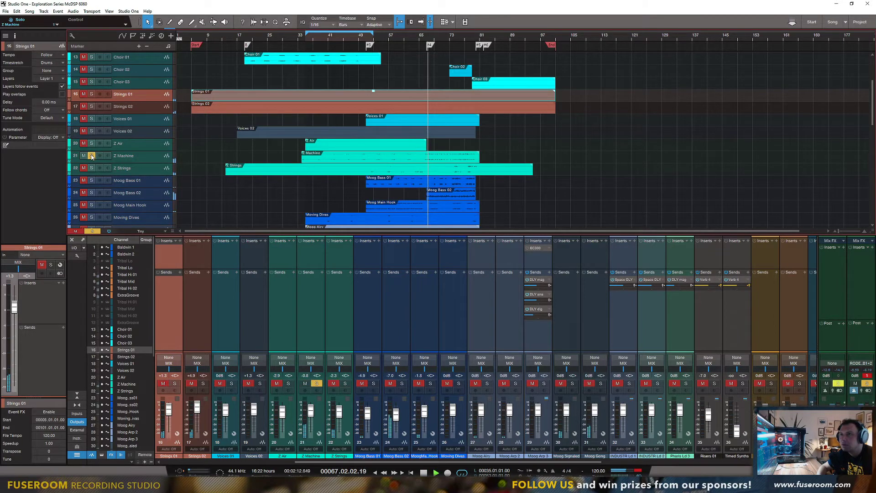
click(91, 155)
key(space)
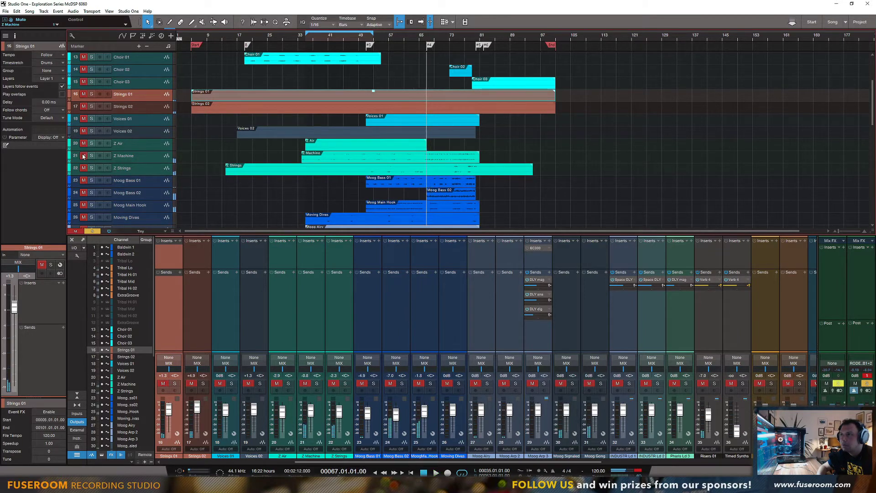
click(101, 146)
scroll(133, 192, down, 5)
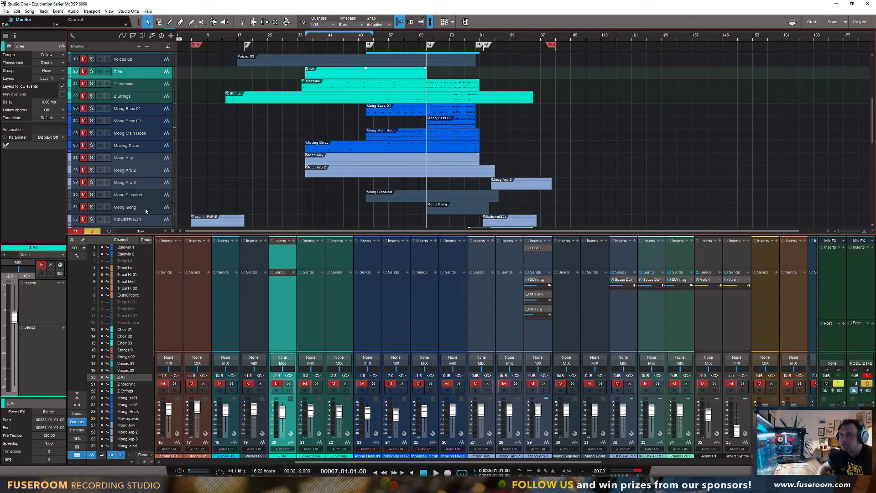
shift+click(145, 209)
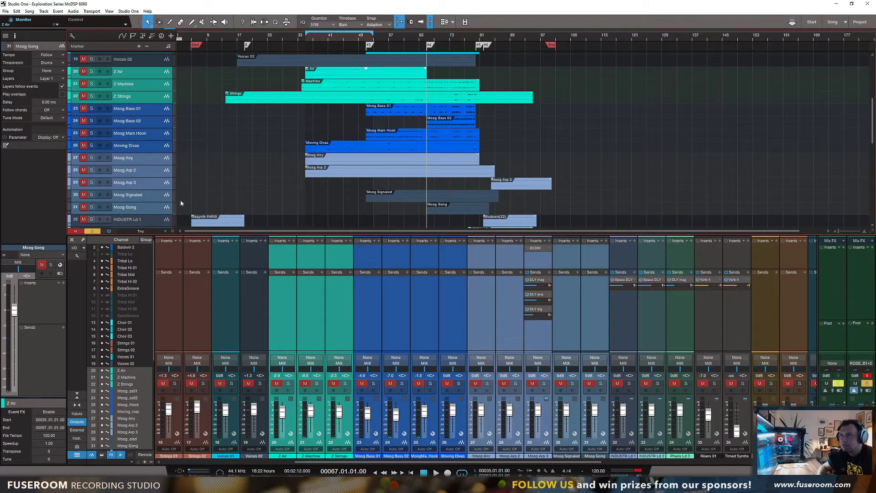
click(243, 329)
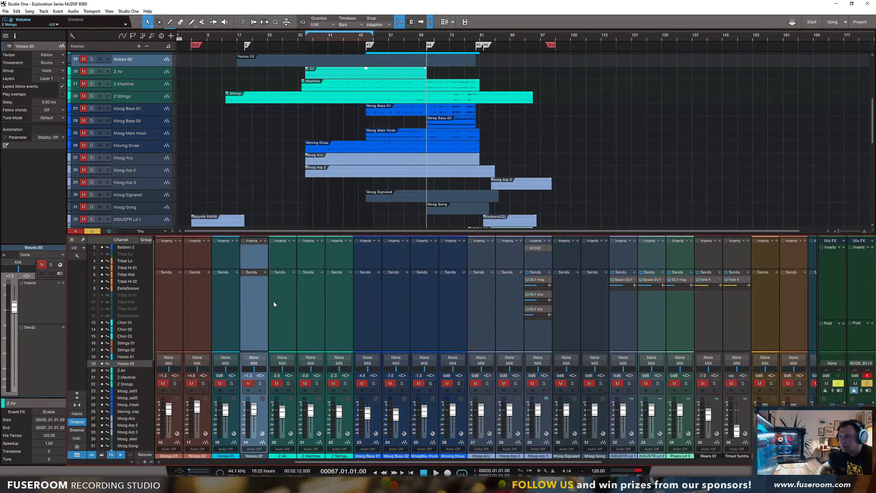
Select the synth channels from Z Air through Pharis Ld 3, add a bus channel and name it All Synths.
click(273, 300)
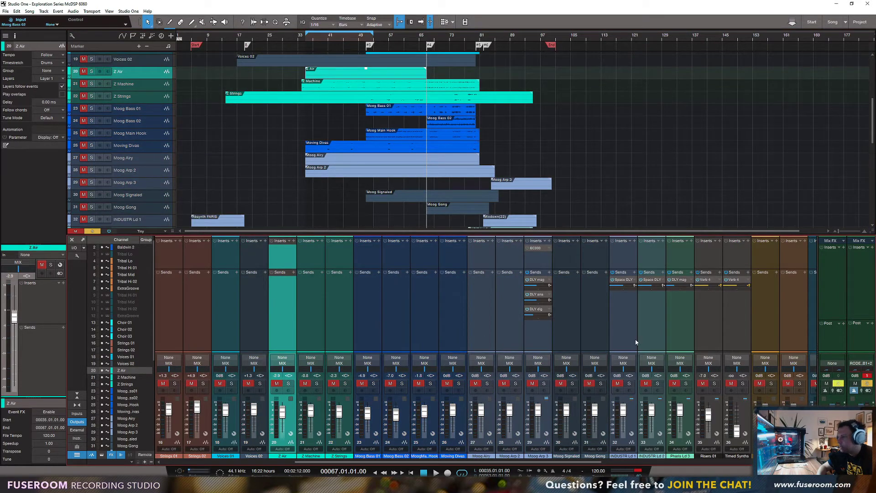
shift+click(679, 319)
right_click(679, 314)
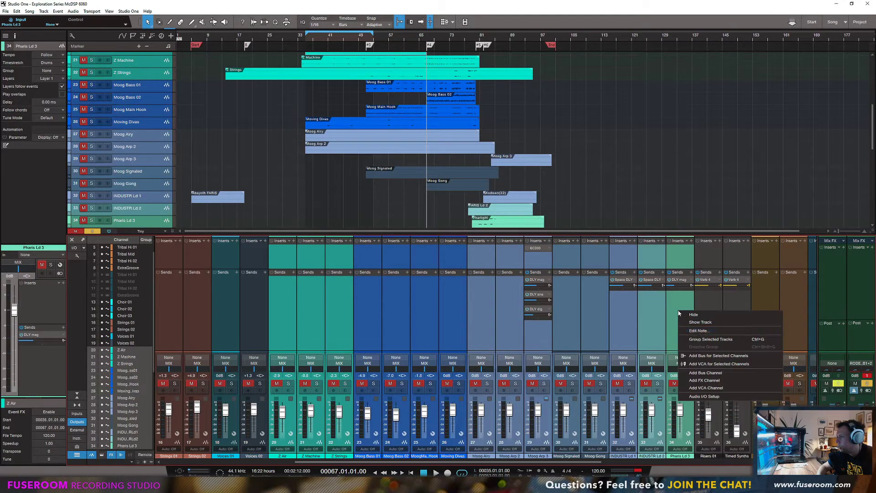
click(714, 373)
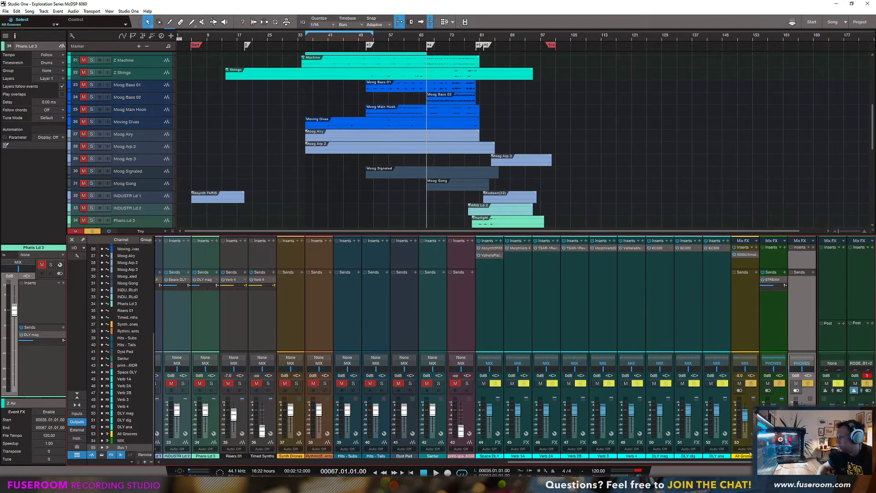
drag(800, 309, 734, 314)
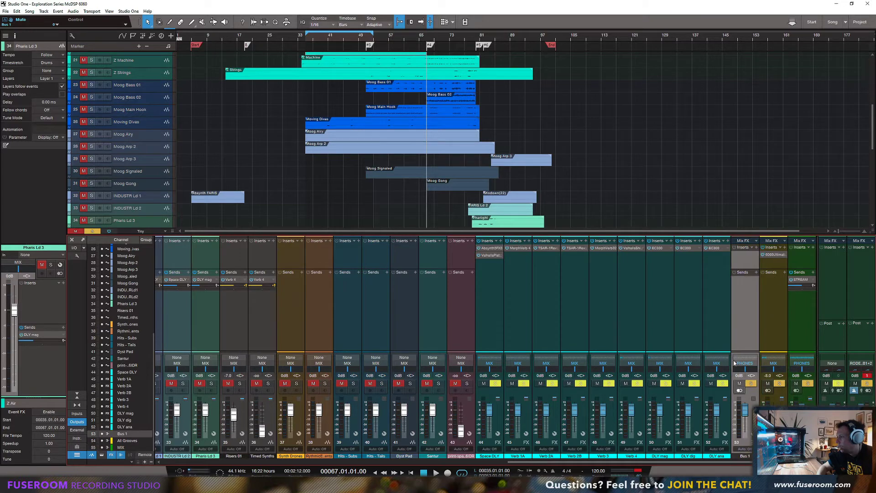
double_click(747, 457)
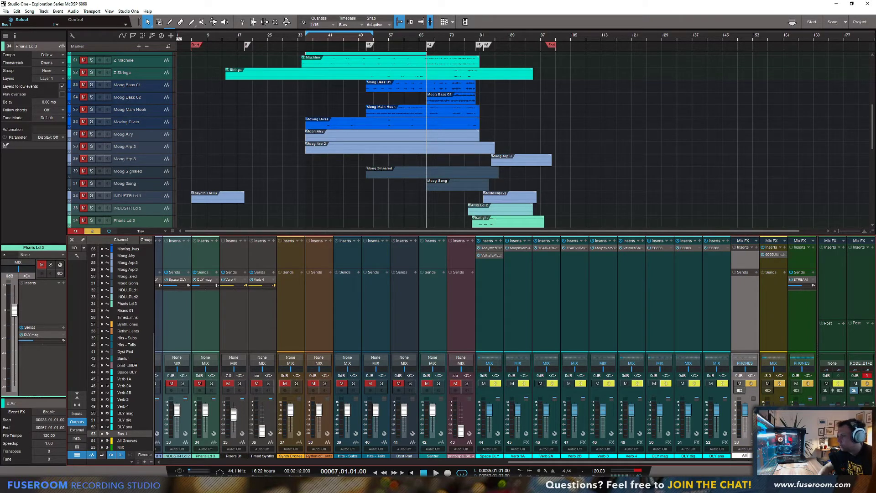
text(All Synths)
key(Return)
Place the All Synths bus directly after All Grooves and colour it yellow.
drag(743, 326, 782, 316)
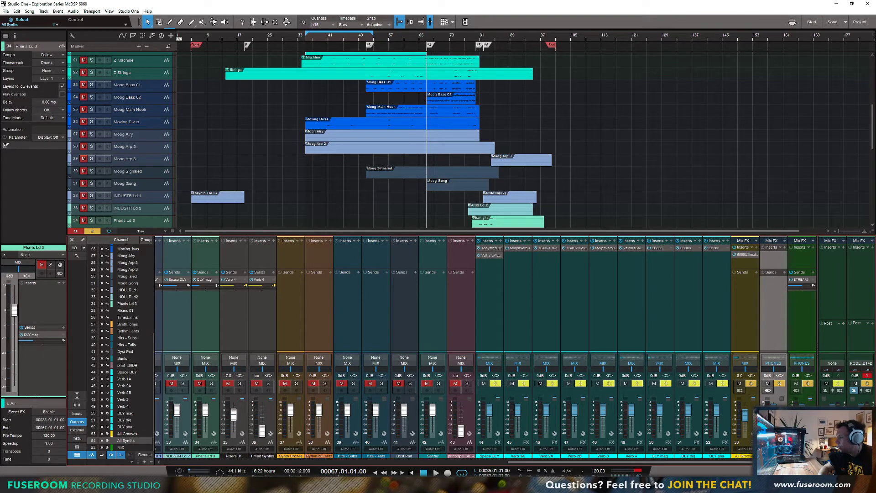
click(770, 455)
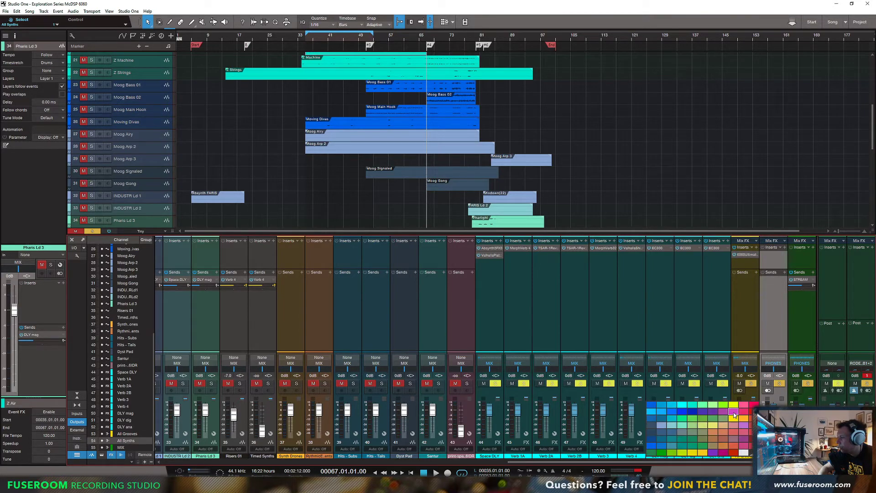
click(736, 421)
Insert the 6060 Ultimate Module Collection on the All Synths bus and close its empty rack window.
click(784, 248)
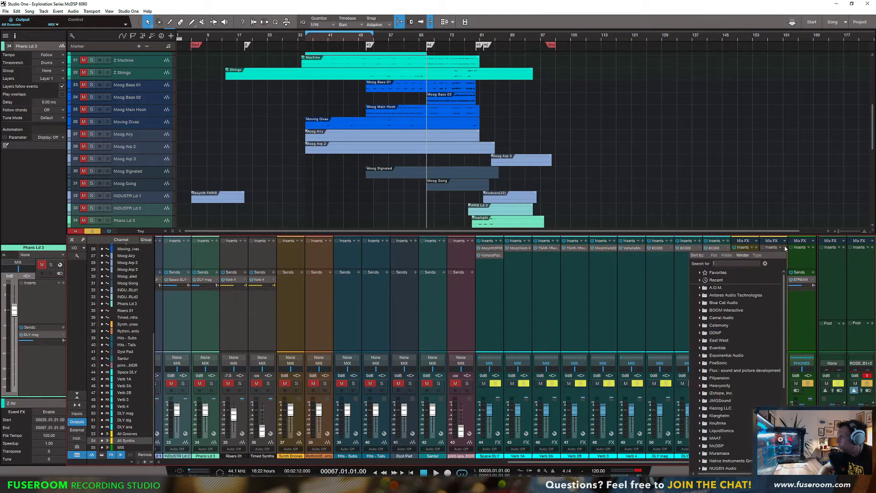
text(6060)
key(Return)
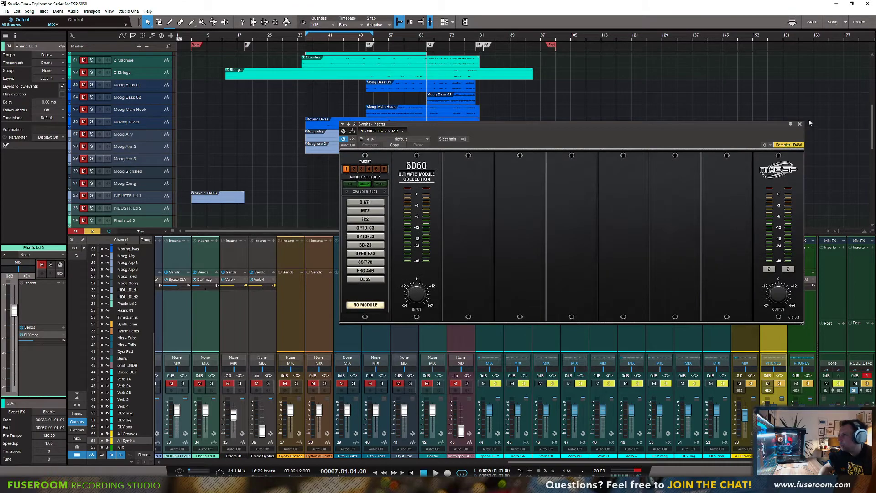
click(800, 124)
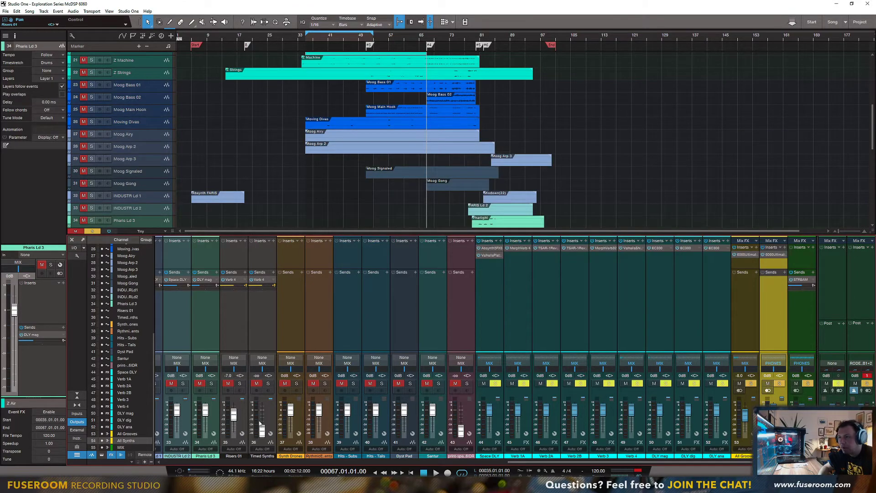
Solo the Strings 01 and Strings 02 channels and audition them briefly.
drag(347, 461, 259, 462)
click(365, 292)
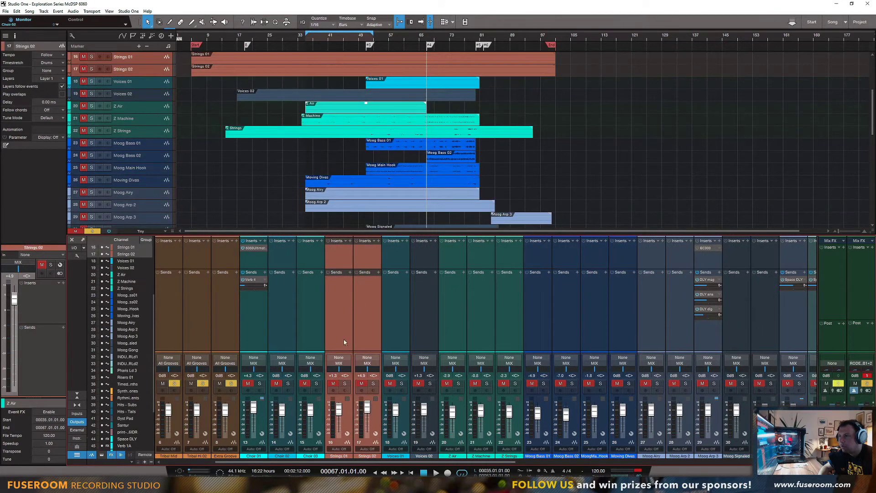
click(344, 383)
click(373, 383)
key(space)
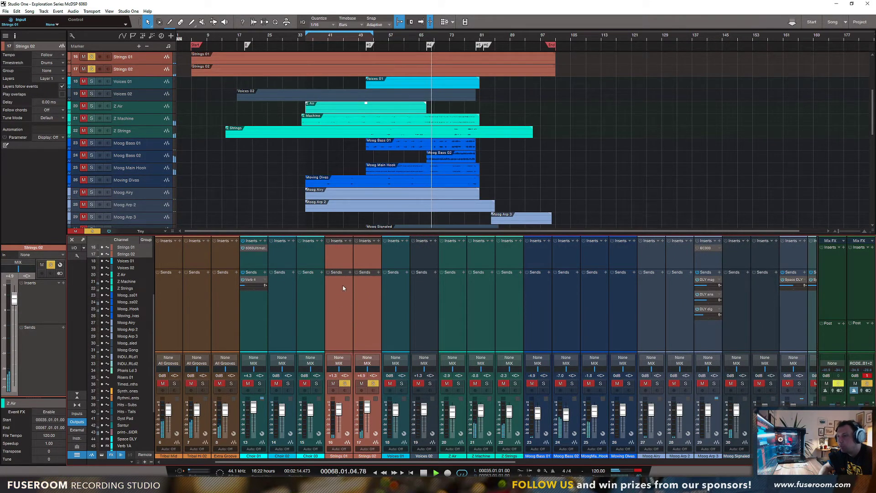
key(space)
Route both Strings channels to a new bus named All Strings and place it directly after All Grooves.
right_click(341, 302)
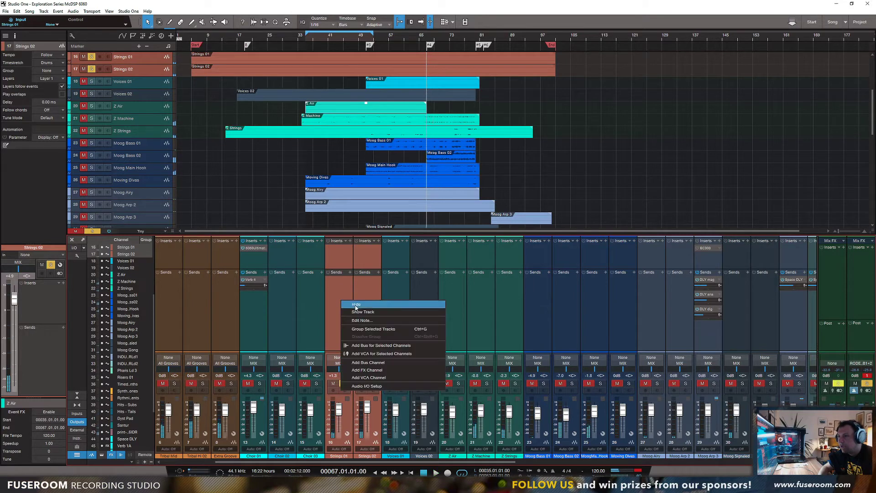
click(375, 345)
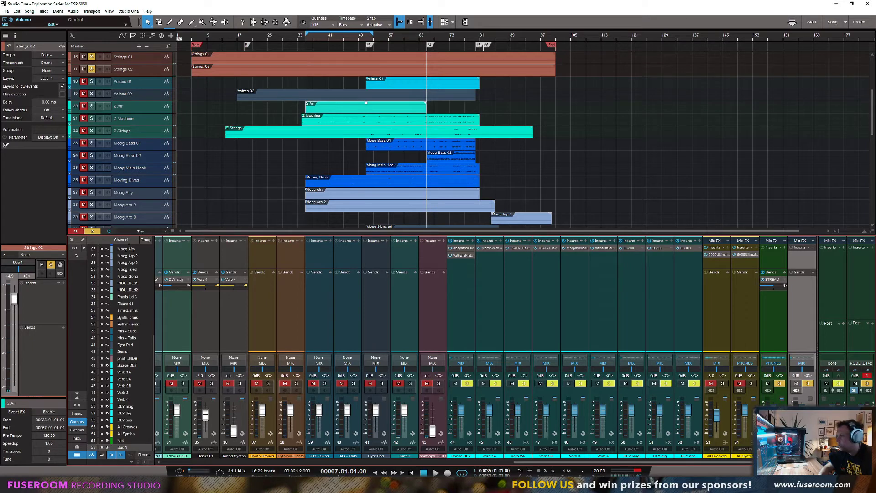
text(All Strings)
key(Return)
drag(796, 266, 732, 269)
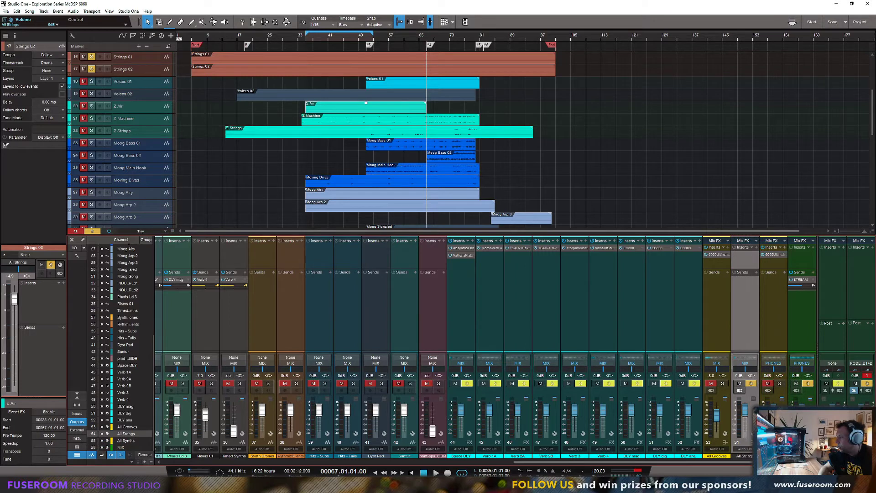
Colour the All Strings bus yellow and insert the 6060 Ultimate Module Collection on it, repositioning its window.
click(847, 416)
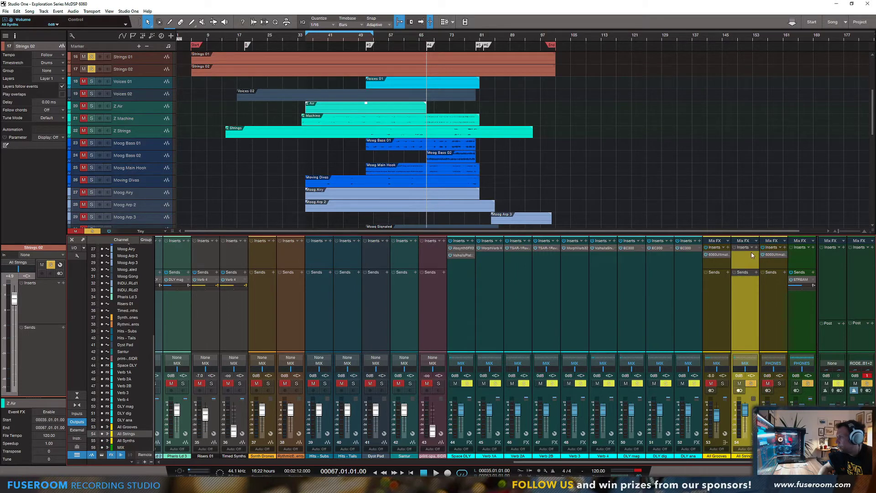
click(772, 255)
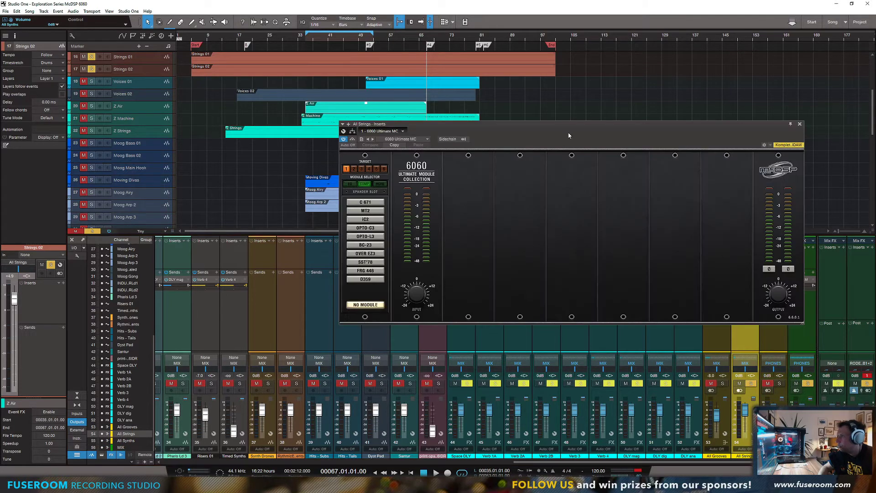
drag(569, 136, 500, 152)
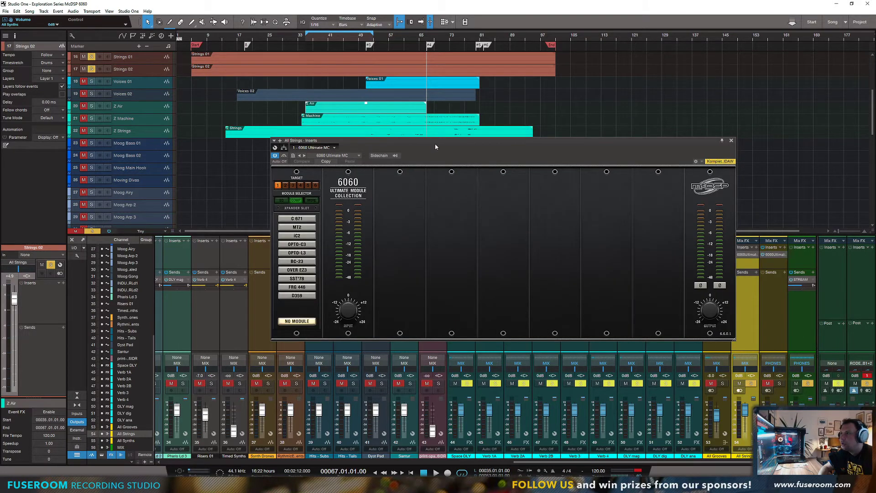
drag(435, 147, 448, 103)
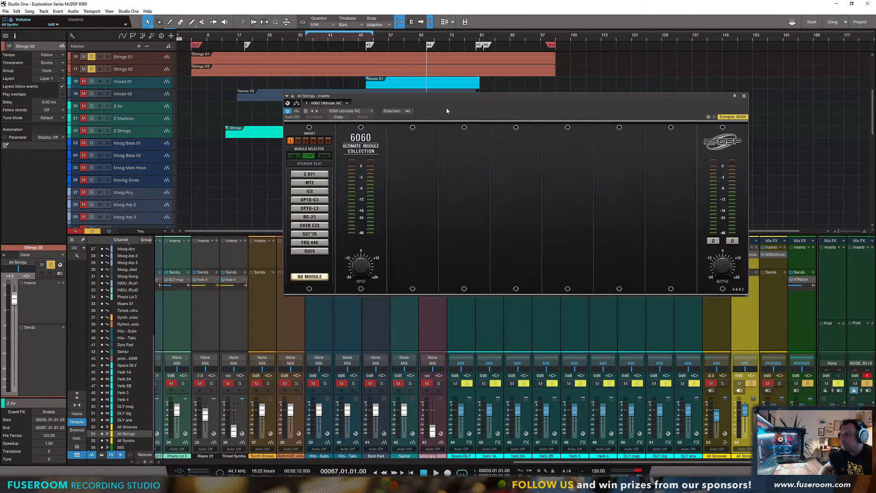
Play the soloed strings from about bar 35 and move the 6060 window below the arrangement tracks.
click(308, 41)
key(space)
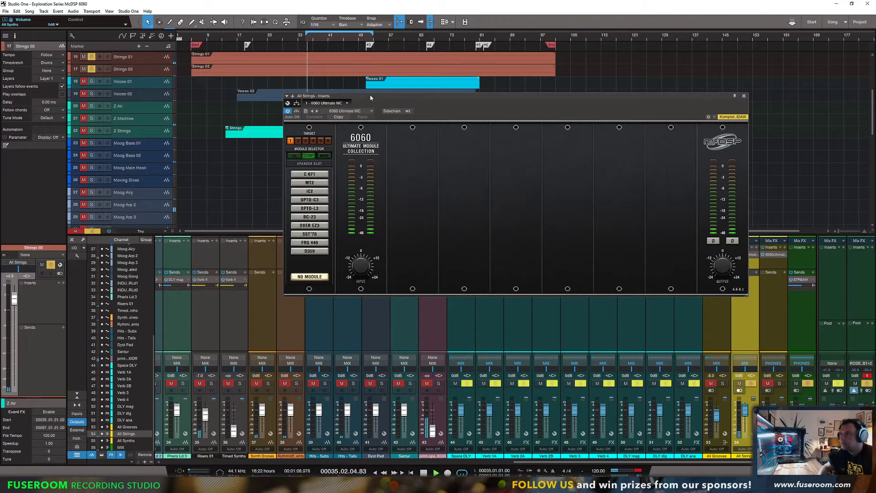
drag(371, 98, 366, 225)
scroll(436, 122, up, 5)
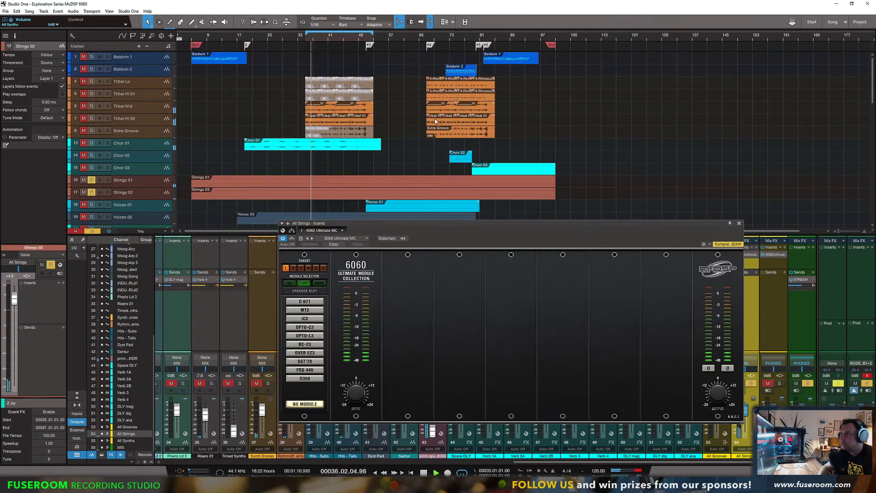
Set the loop range to the second Tribal Lo section, bars 67 to 85, and restart playback from its beginning.
click(434, 84)
shift+click(482, 84)
key(p)
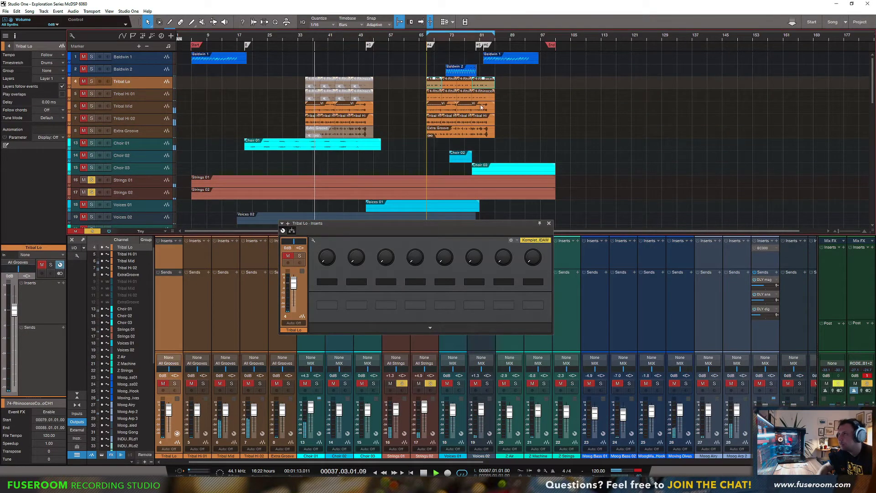
key(space)
key(space)
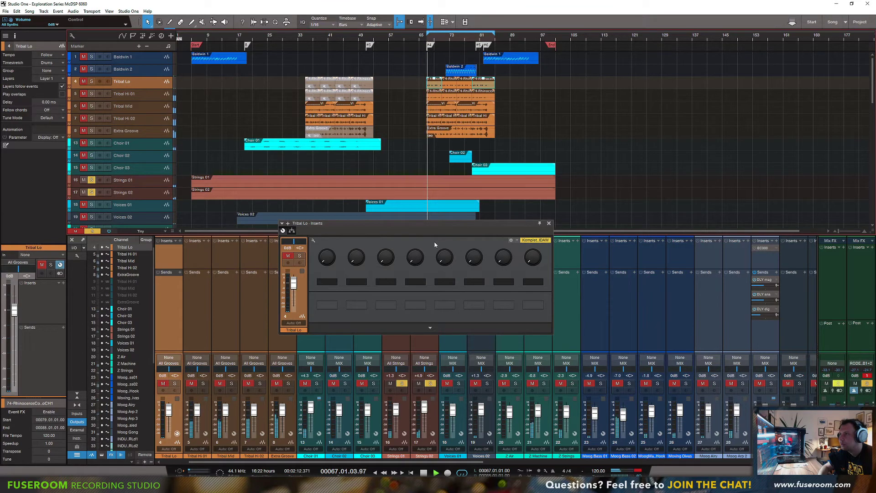
click(549, 224)
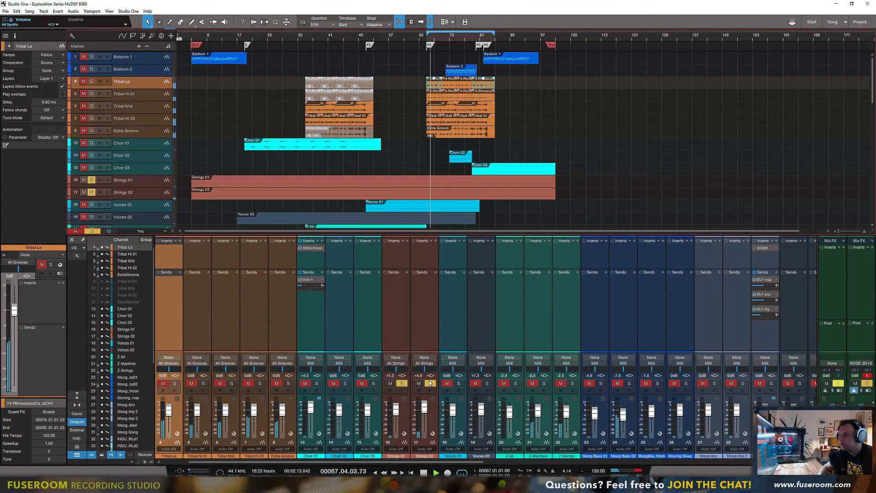
Stop playback, pack the five groove tracks from Tribal Lo to Extra Groove into a folder, and name it Grooves.
key(space)
shift+click(140, 131)
right_click(142, 106)
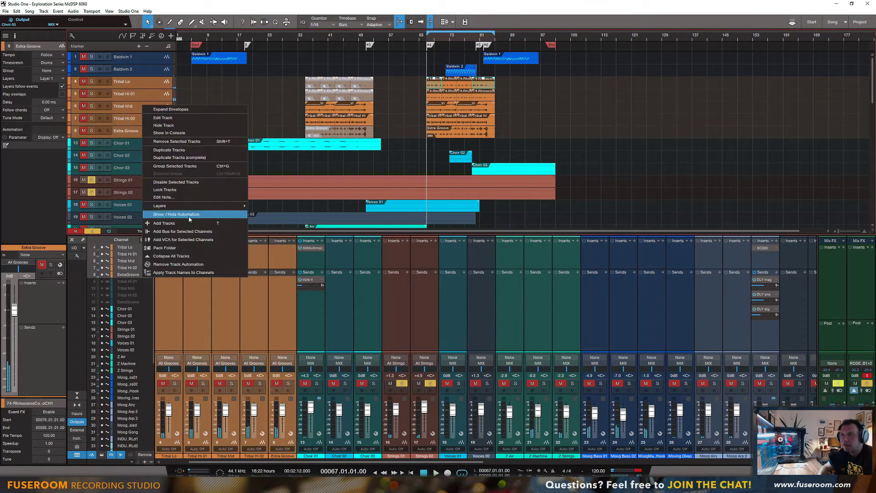
click(165, 249)
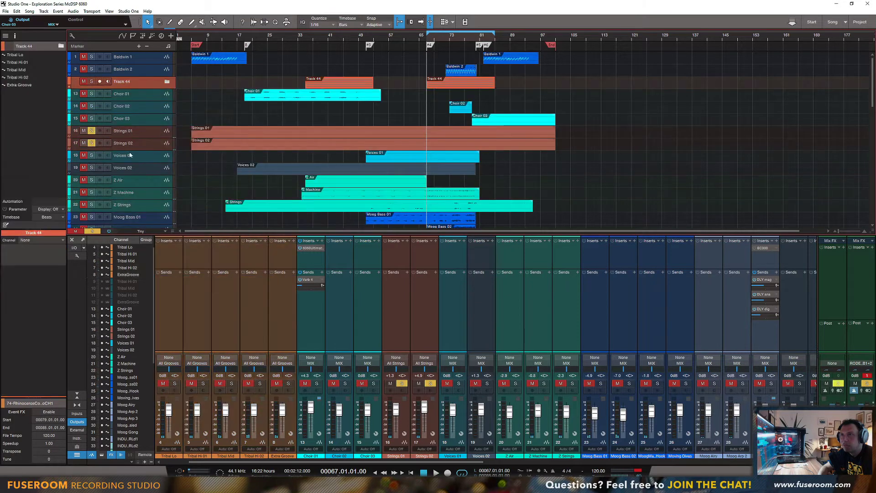
double_click(126, 82)
text(Grooves)
key(Return)
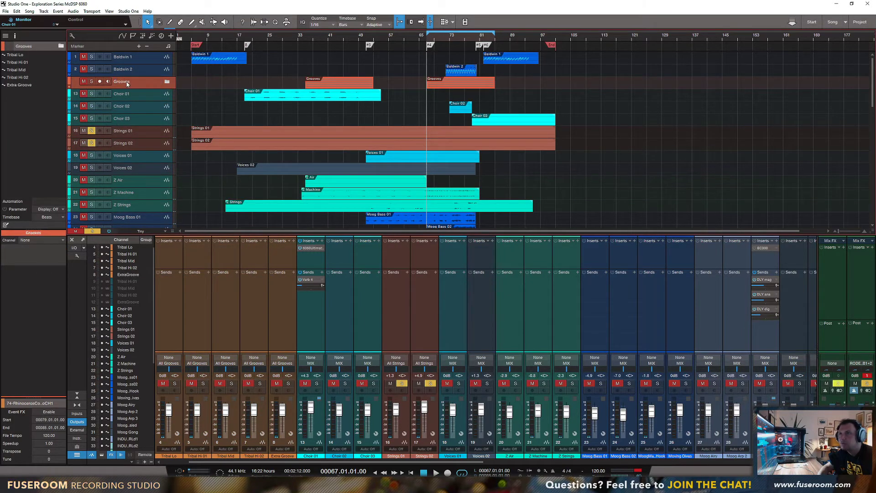
Expand and solo the Grooves folder, and play the loop with the strings, raising Strings 01 to +3.3 dB and saving the song.
click(70, 88)
click(91, 81)
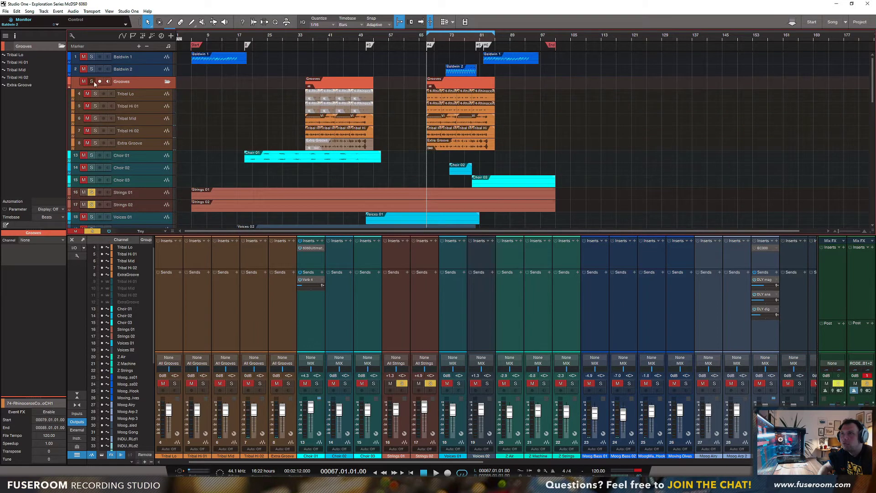
key(space)
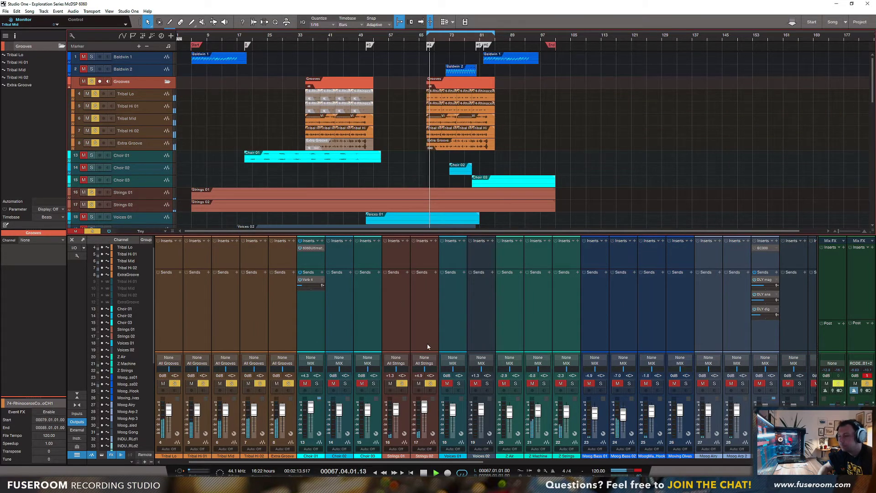
key(ctrl+s)
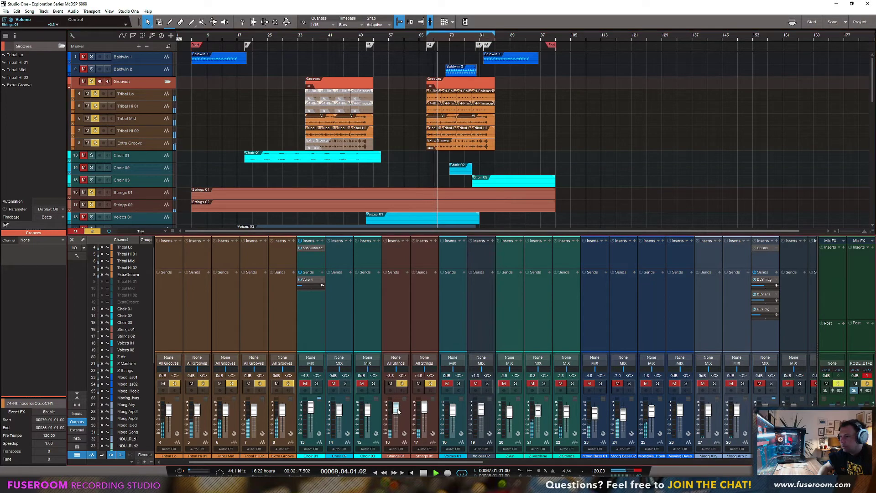
key(space)
Open the 6060 Ultimate Module Collection on the All Strings bus and place its window just below the groove tracks.
drag(459, 465, 748, 413)
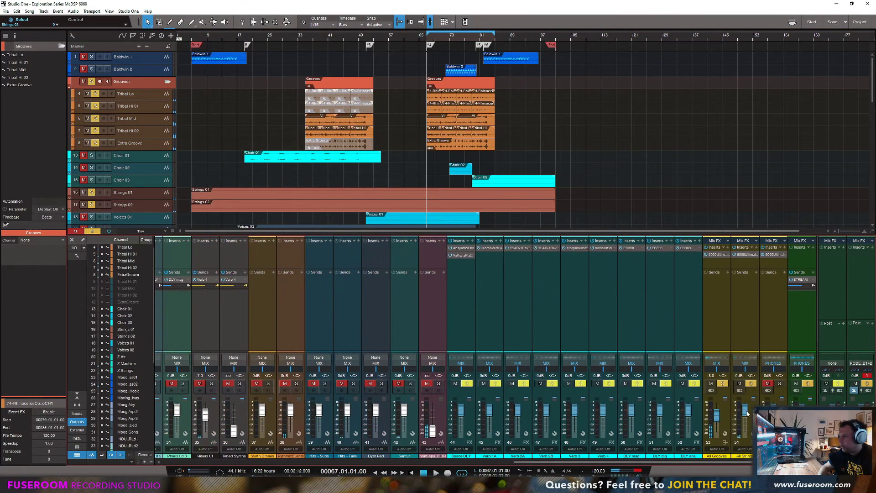
click(741, 255)
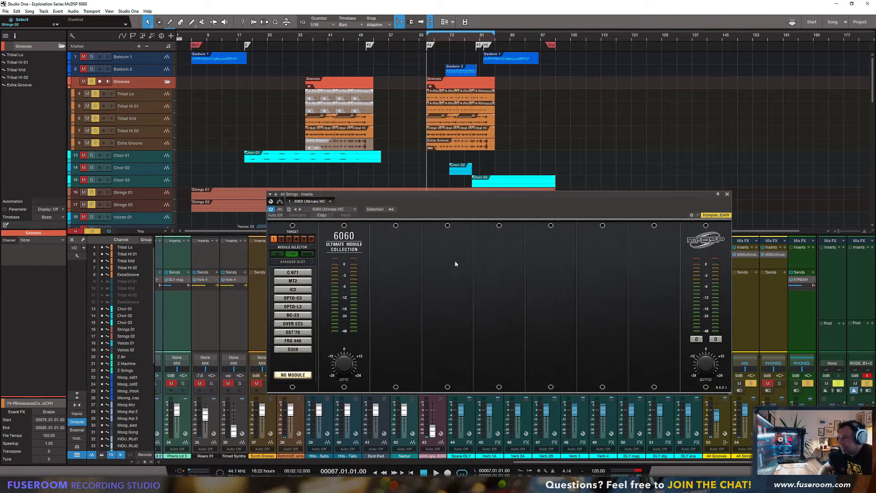
drag(432, 197, 438, 193)
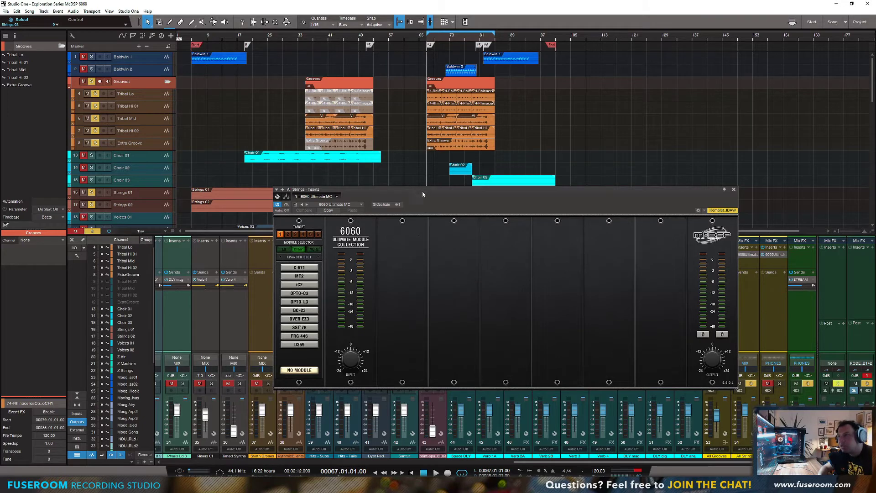
drag(422, 190, 426, 195)
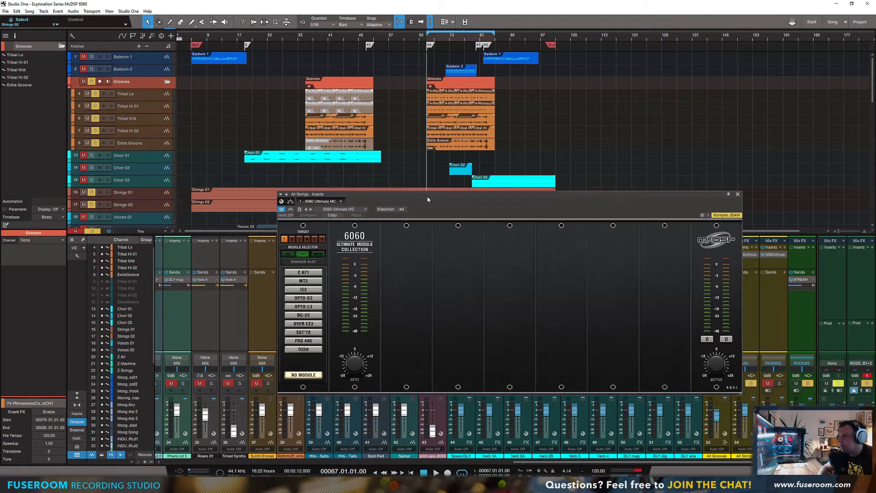
Load the E 670, MOO Q and iQ equaliser modules into the first three 6060 slots and target the fourth slot.
click(290, 254)
click(304, 272)
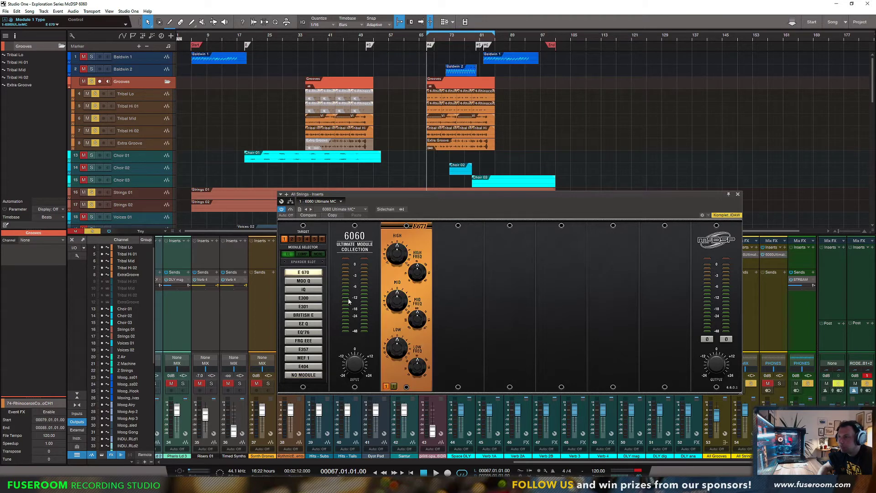
click(448, 249)
click(303, 282)
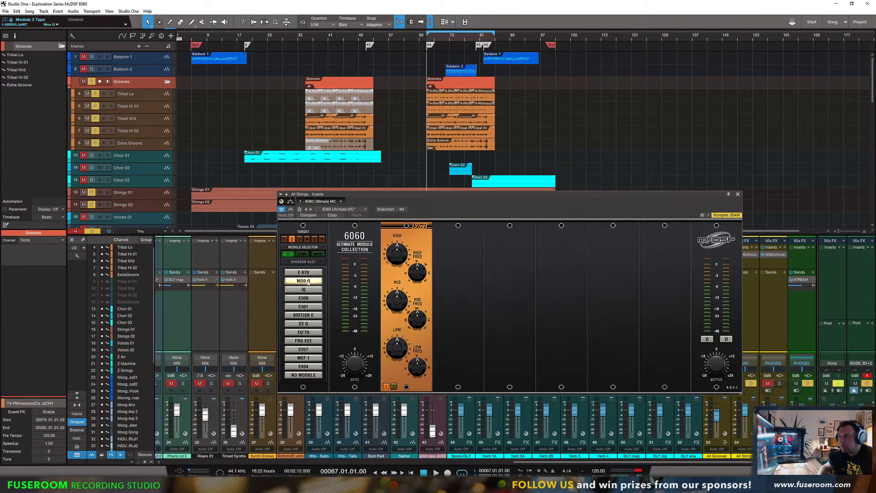
click(491, 253)
click(304, 290)
click(561, 273)
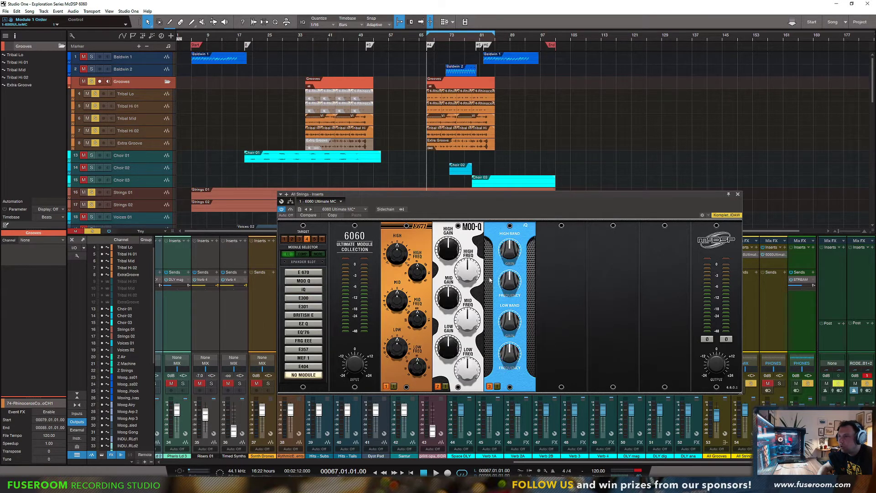
Load the E300, E301 and British E equalizers into module slots 4, 5 and 6, and glance at the compressor module list.
click(303, 298)
click(605, 273)
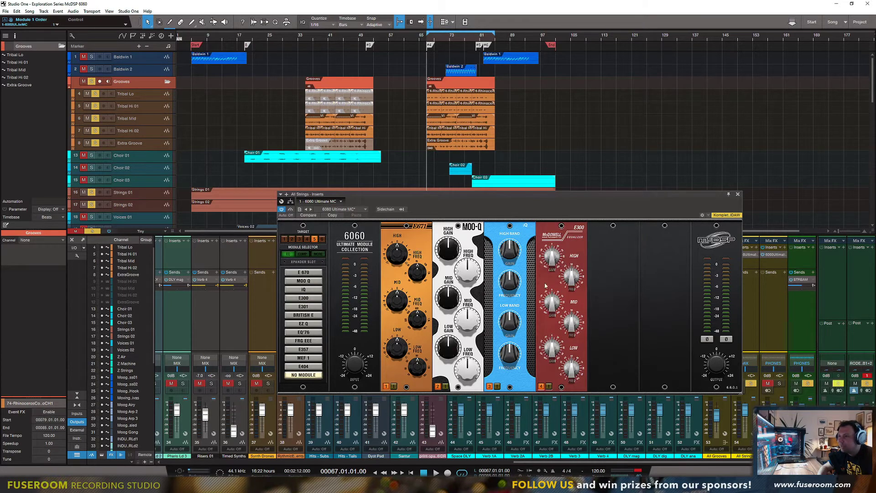
click(303, 306)
click(321, 315)
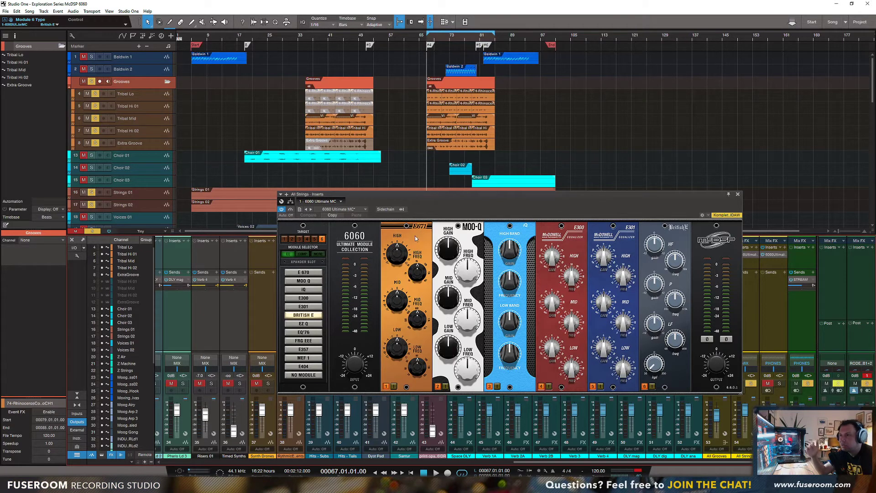
click(303, 254)
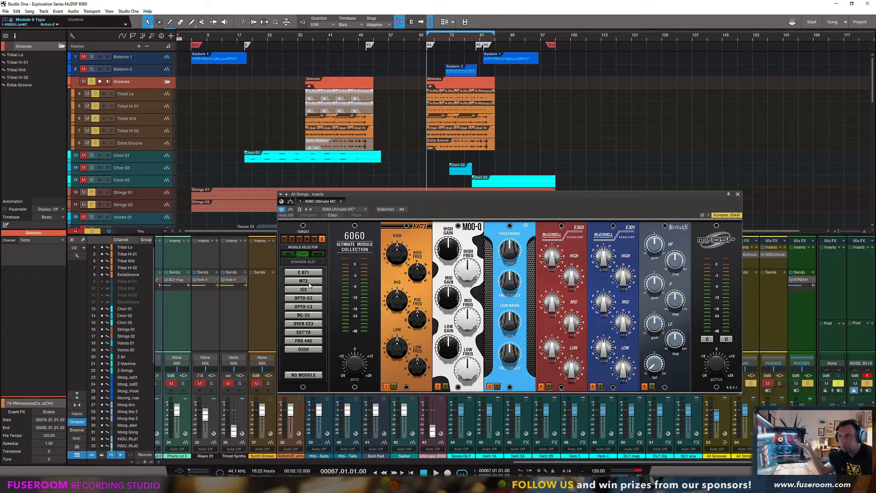
click(288, 254)
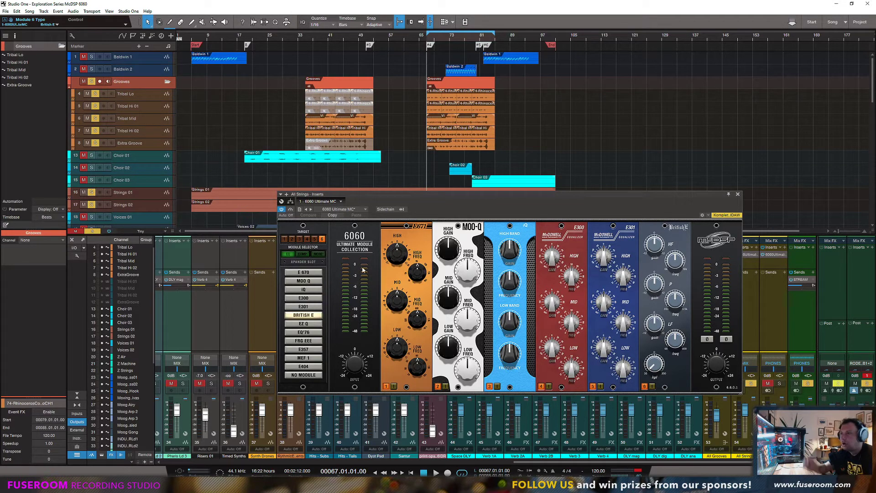
Bypass the modules in slots 2 through 6 so that only the E671 equalizer stays active.
click(438, 387)
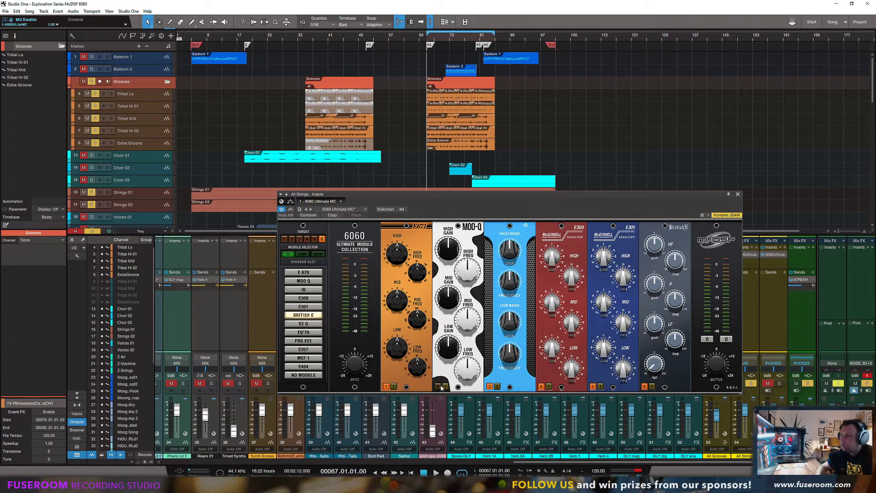
click(489, 386)
click(541, 387)
click(594, 387)
click(646, 386)
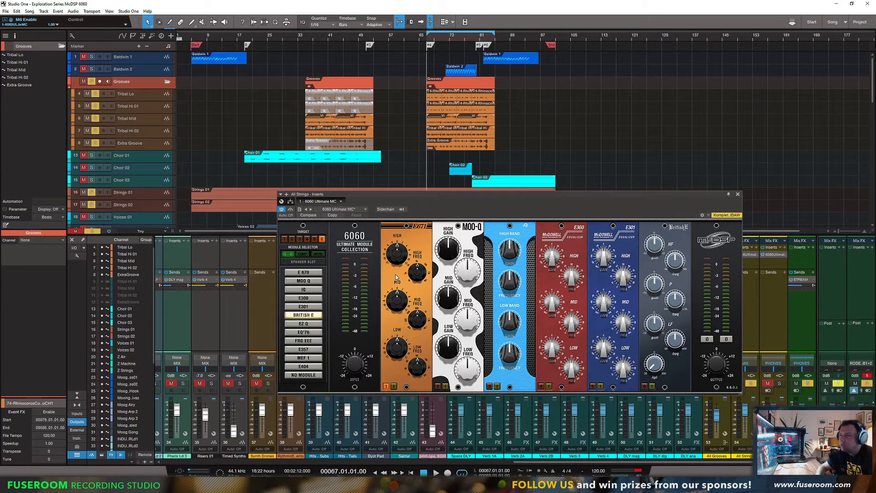
Play the loop, try and reset the E671's high gain, and unsolo the Grooves tracks to isolate the strings.
key(space)
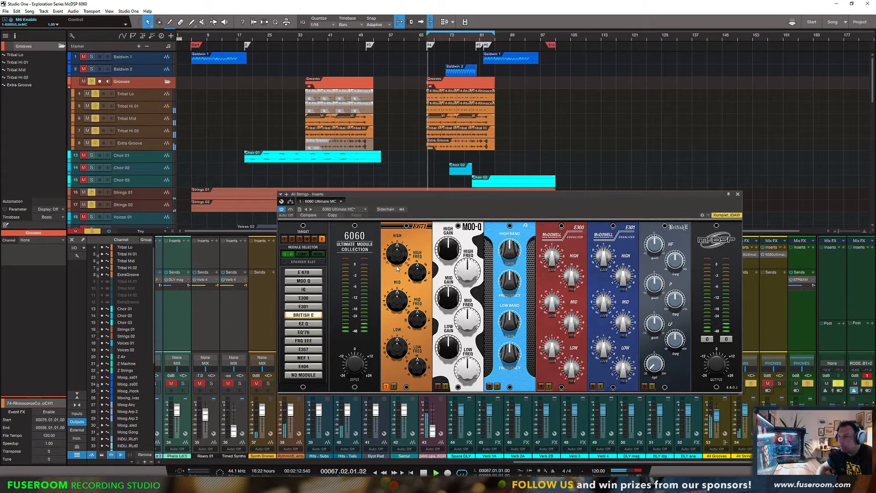
mouse_move(397, 246)
mouse_move(397, 244)
mouse_down()
mouse_move(399, 224)
mouse_move(396, 256)
mouse_up()
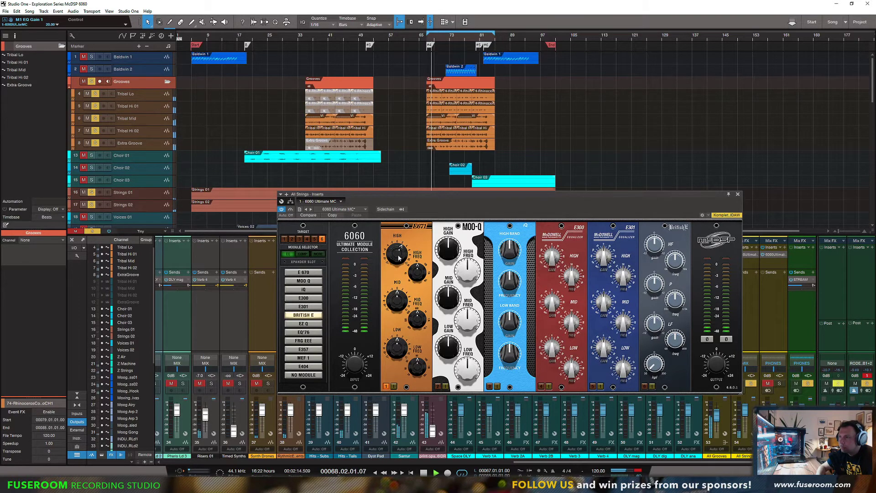
double_click(397, 256)
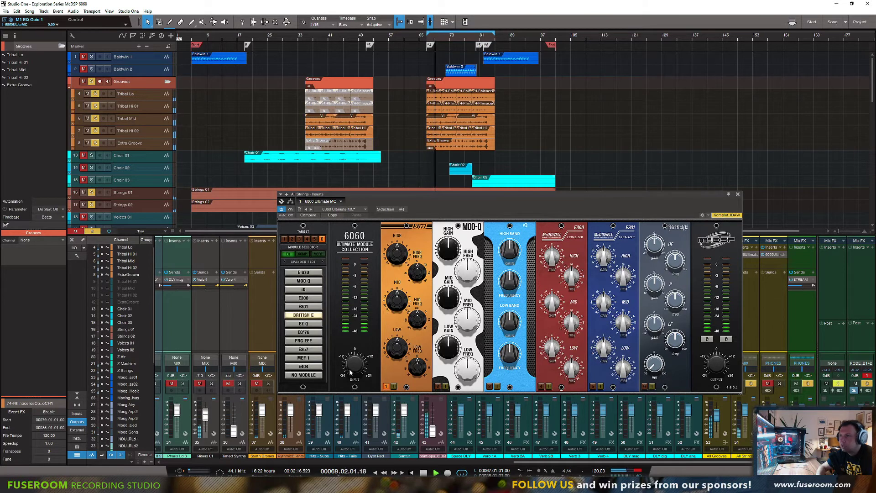
mouse_move(352, 341)
drag(353, 341, 355, 350)
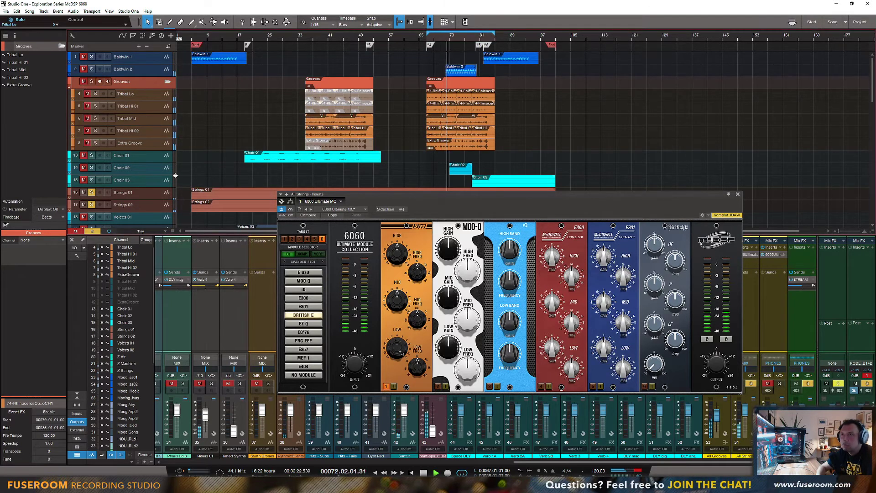
Boost the E671's low and mid gains and adjust their frequencies by ear, and stop playback.
drag(402, 351, 402, 332)
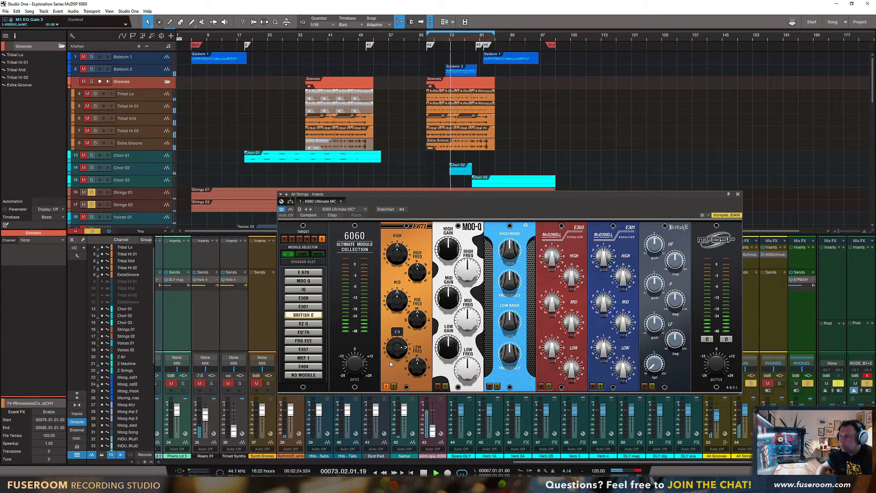
drag(419, 365, 421, 342)
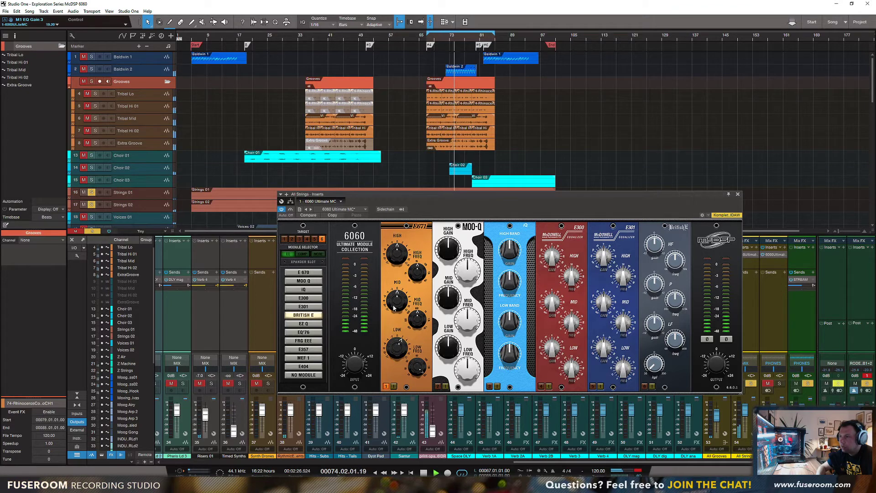
drag(397, 306, 417, 323)
key(space)
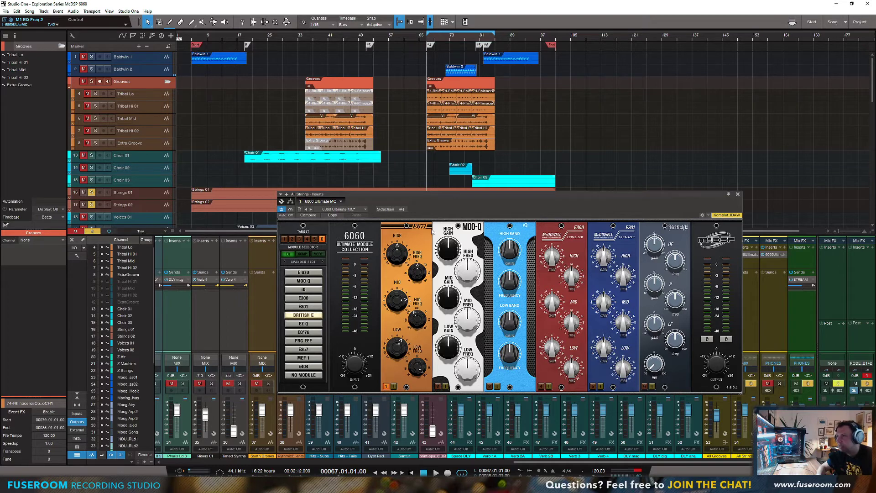
Reposition the plug-in window, play the loop and boost the E671's high band while tuning its frequency.
drag(430, 196, 473, 204)
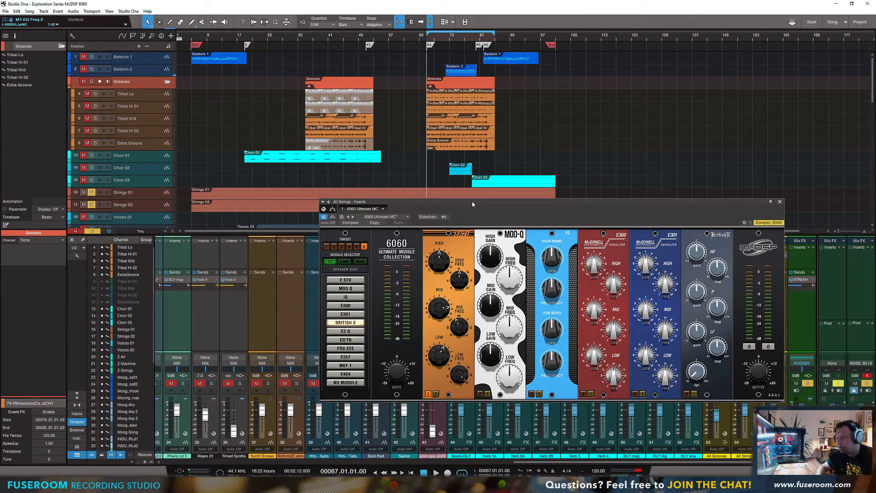
drag(472, 204, 452, 196)
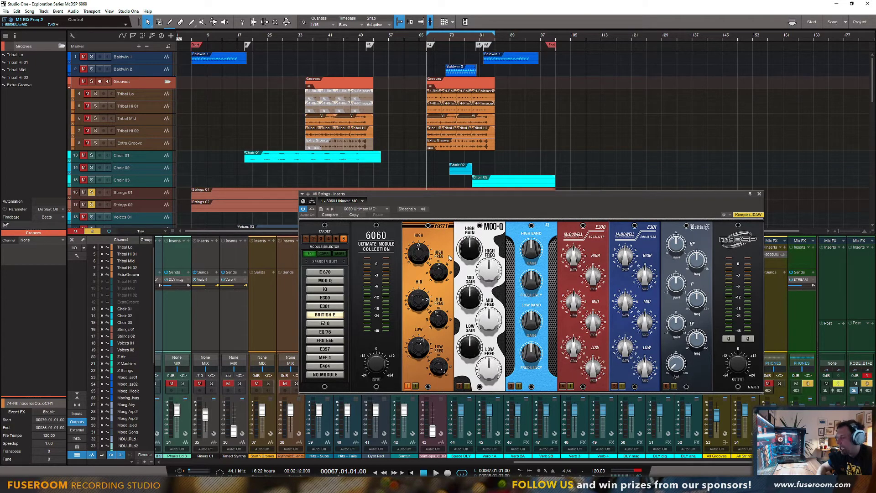
key(space)
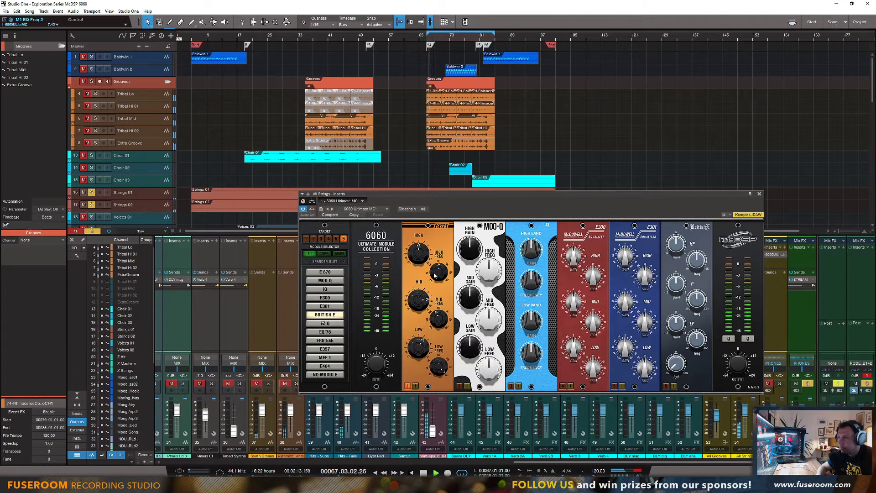
drag(438, 272, 438, 277)
mouse_move(420, 253)
mouse_down()
mouse_move(420, 223)
mouse_move(420, 265)
mouse_up()
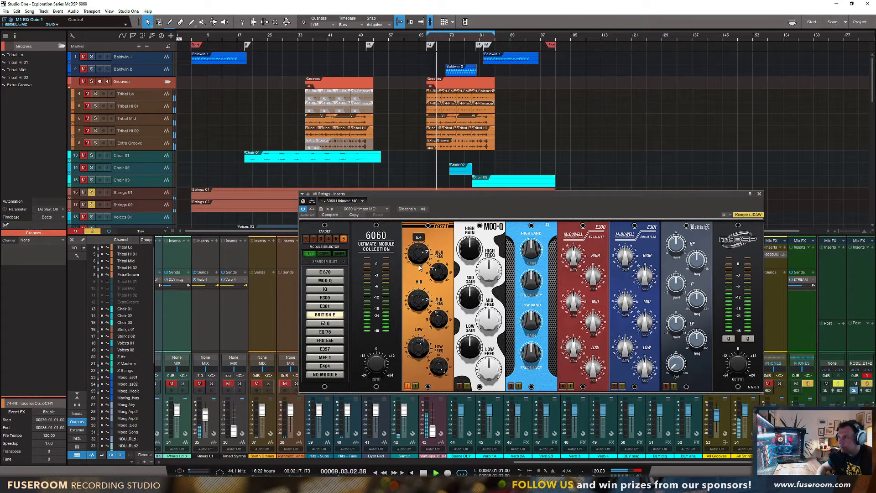
Compare the strings with the E671 module bypassed and active during playback, and stop the loop.
click(408, 387)
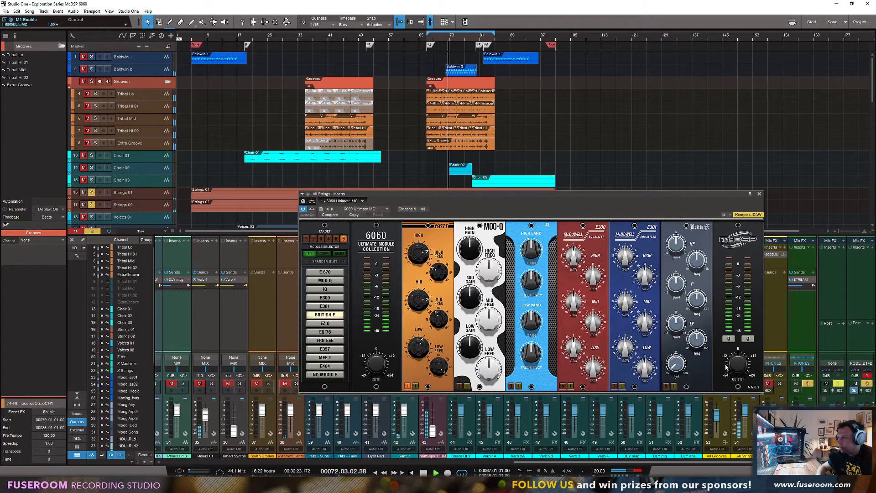
click(408, 386)
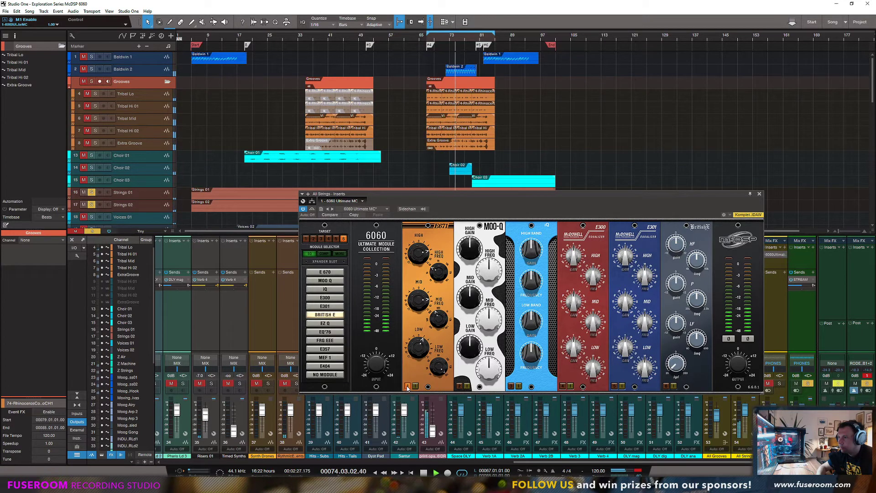
click(408, 386)
click(408, 386)
key(space)
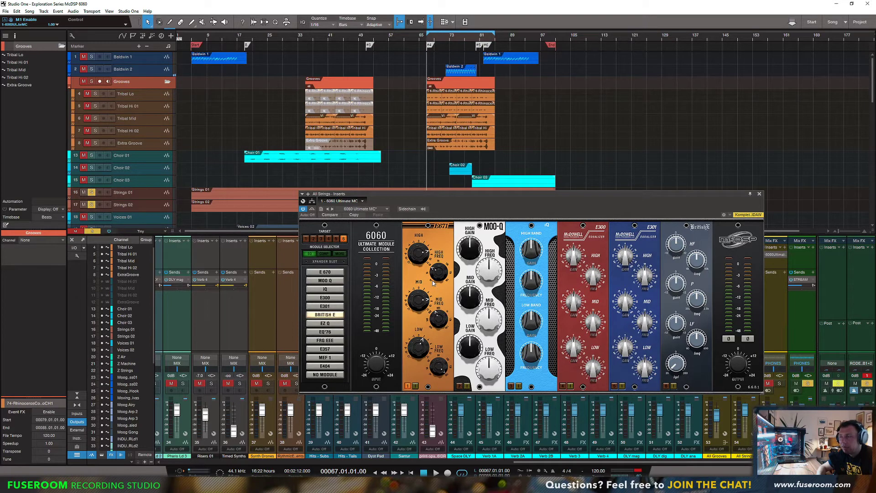
Bypass the E671 module and check the gain and frequency settings of its high and mid bands.
click(410, 385)
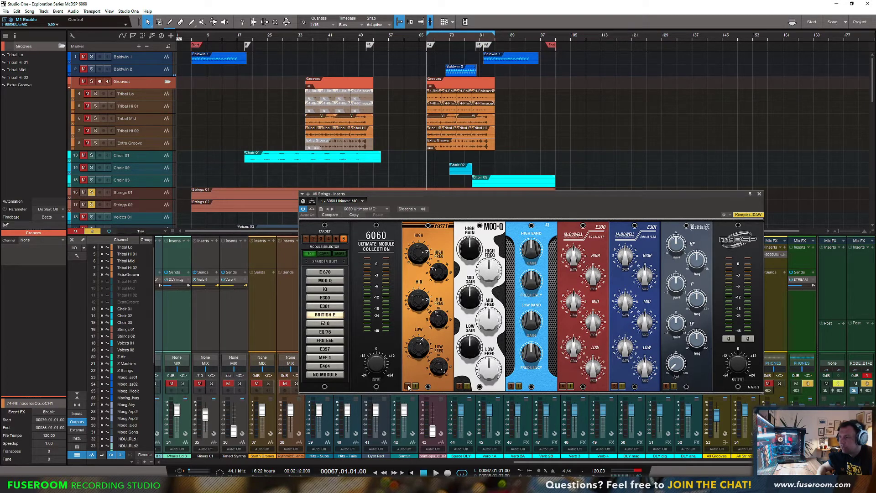
click(424, 258)
click(436, 270)
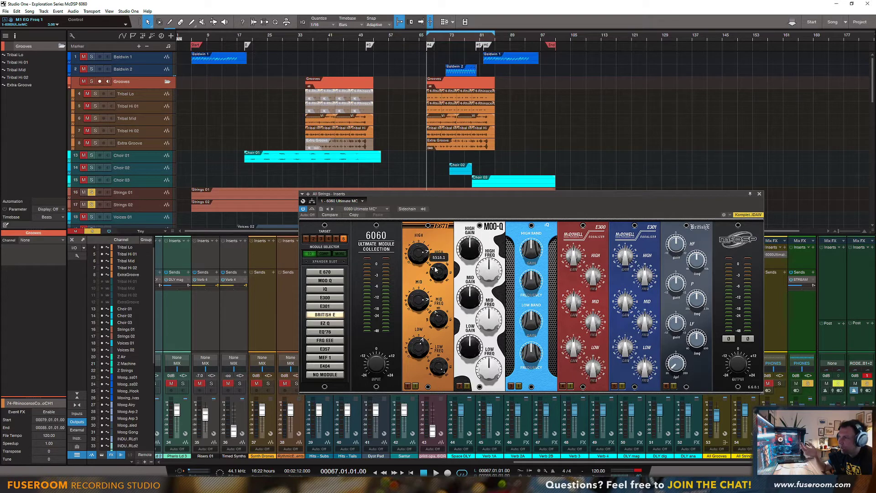
click(413, 302)
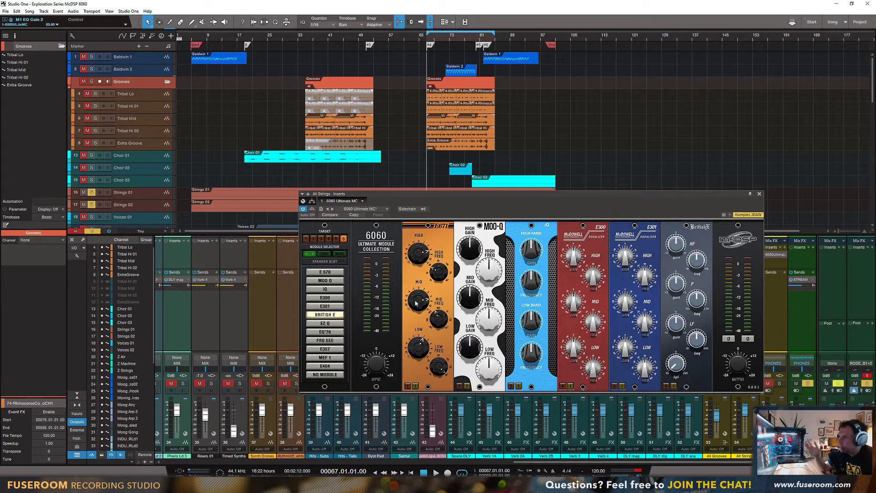
click(438, 319)
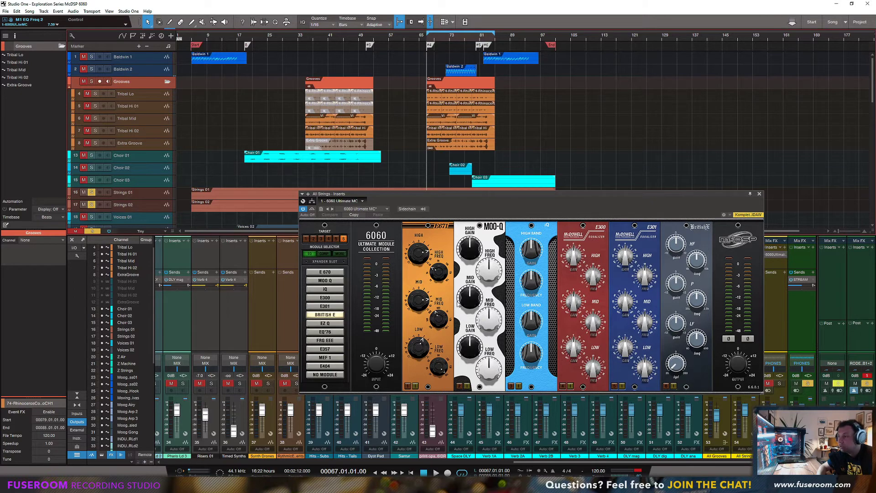
Enable the MOO-Q module, play the loop and boost its mid, high and low gains while adjusting the band frequencies.
click(460, 386)
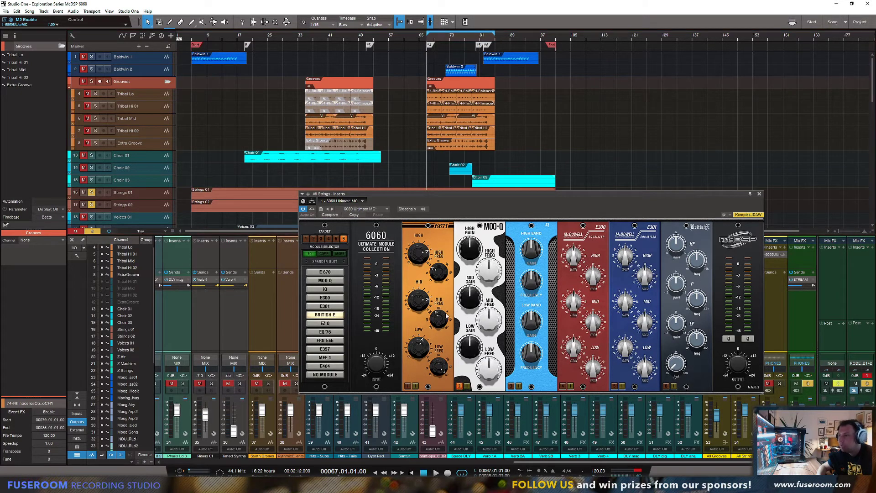
key(space)
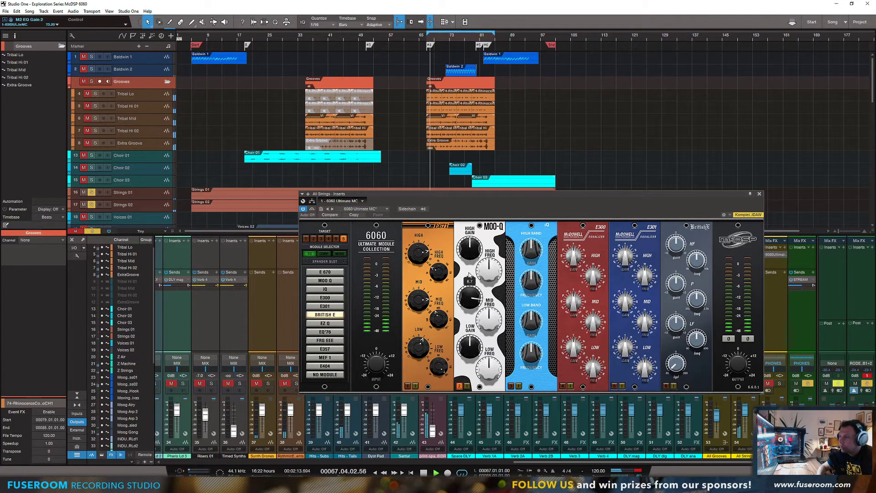
drag(487, 314, 473, 302)
mouse_move(471, 252)
mouse_down()
mouse_move(488, 276)
mouse_move(467, 255)
mouse_up()
drag(470, 351, 472, 335)
drag(490, 372, 471, 353)
Compare the strings with the MOO-Q bypassed and active, stop playback, and leave the module enabled.
click(460, 386)
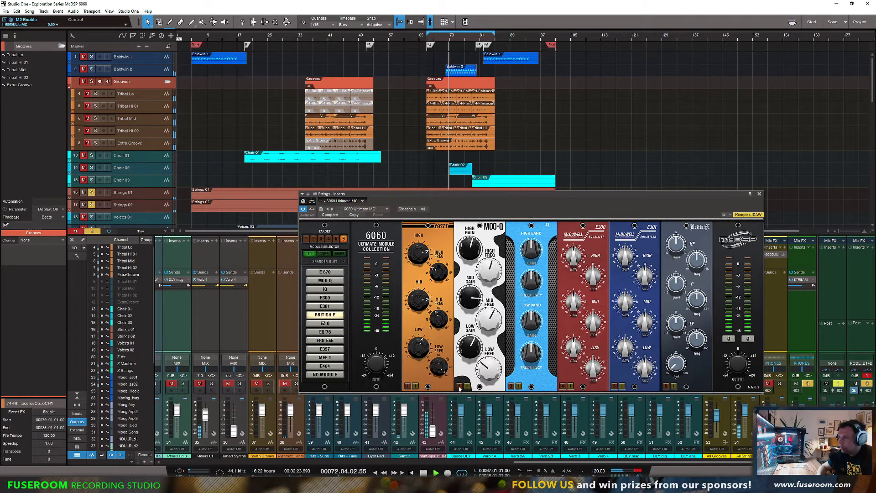
click(460, 386)
click(460, 387)
key(space)
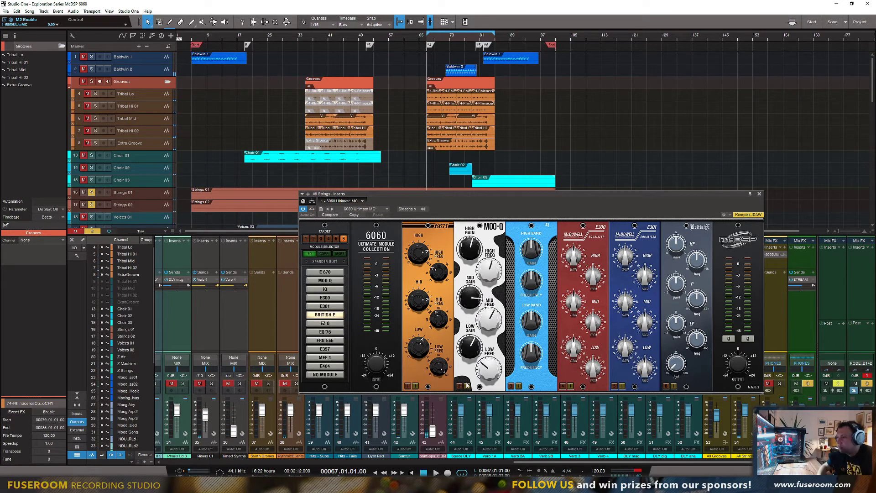
click(460, 386)
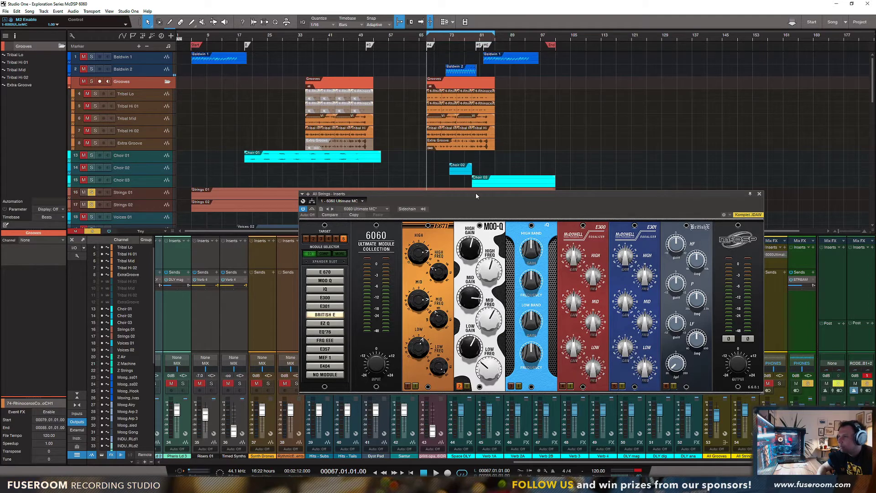
mouse_move(476, 196)
mouse_down()
mouse_move(476, 178)
mouse_move(476, 199)
mouse_up()
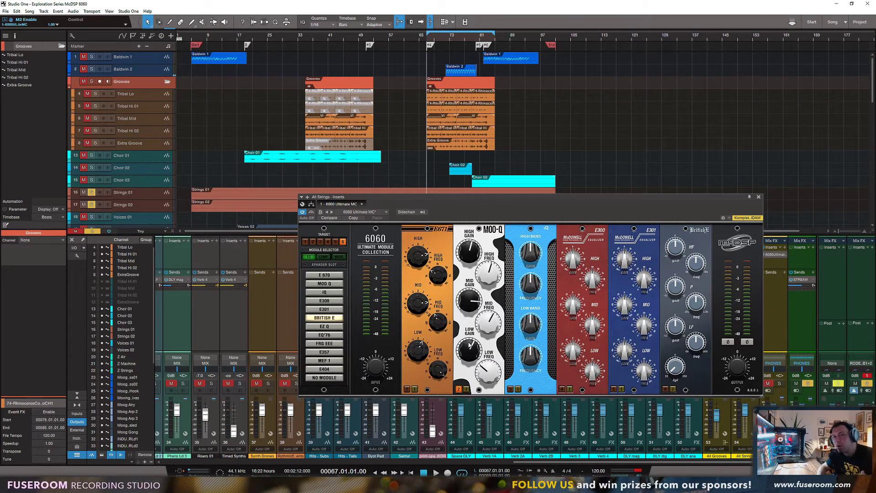
drag(477, 196, 474, 190)
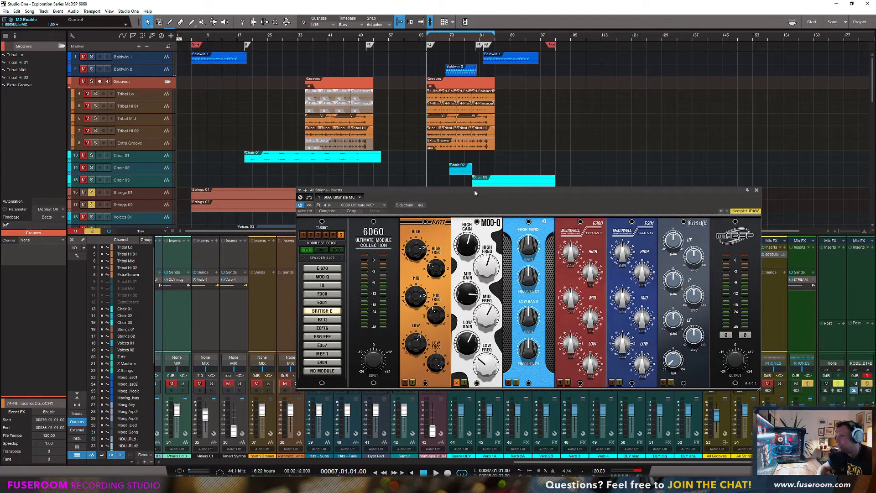
drag(474, 191, 472, 191)
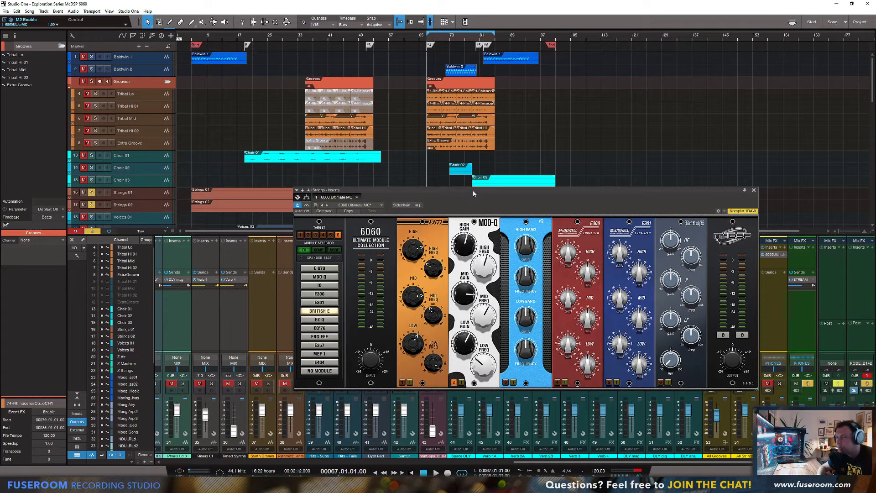
drag(475, 191, 473, 193)
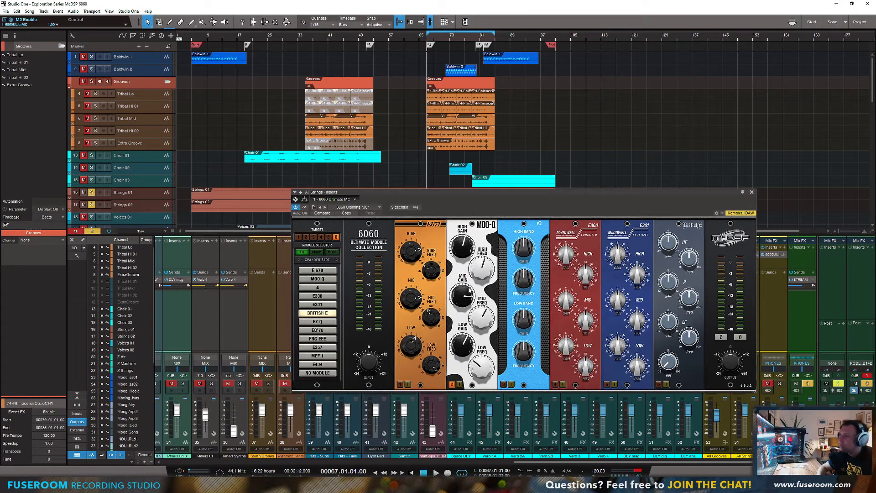
Play the loop, lower the MOO-Q module's mid gain to about 4.1, bypass the module and stop playback.
key(space)
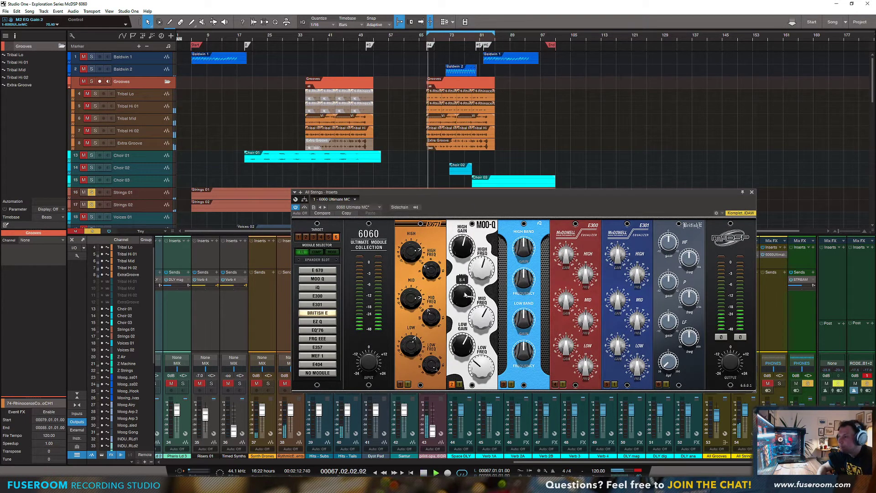
mouse_move(459, 248)
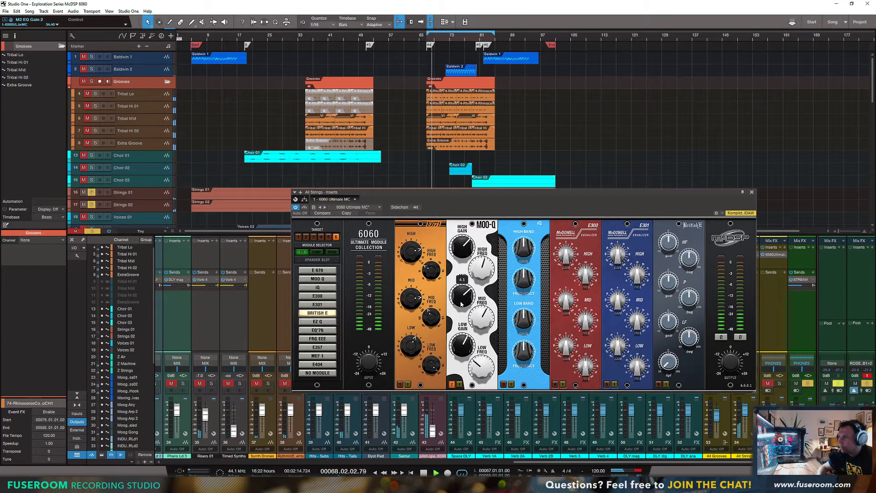
click(451, 384)
key(space)
Compare the E671 and MOO-Q modules on the strings by alternately enabling each during playback, ending with both bypassed and playback stopped.
click(401, 385)
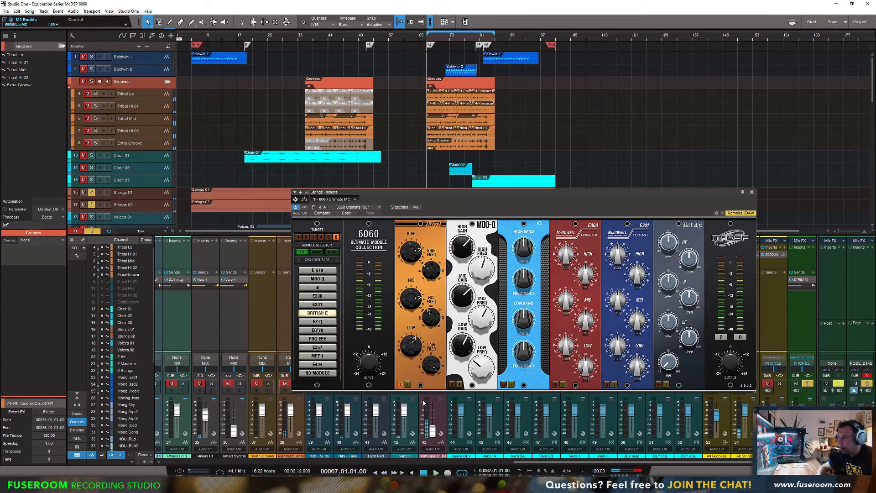
key(space)
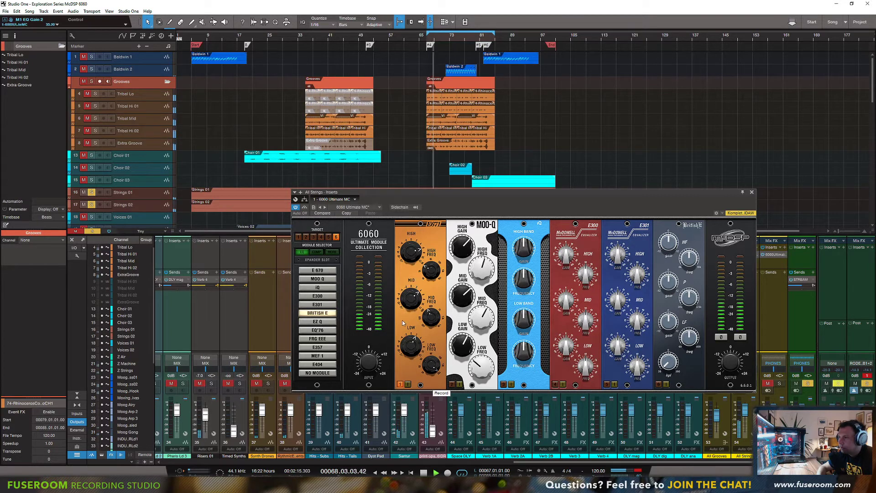
click(452, 385)
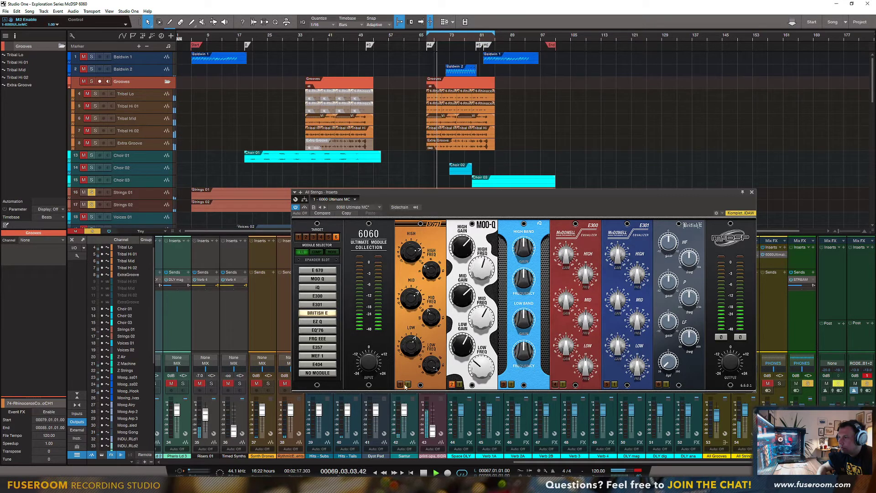
click(445, 381)
drag(456, 352, 457, 347)
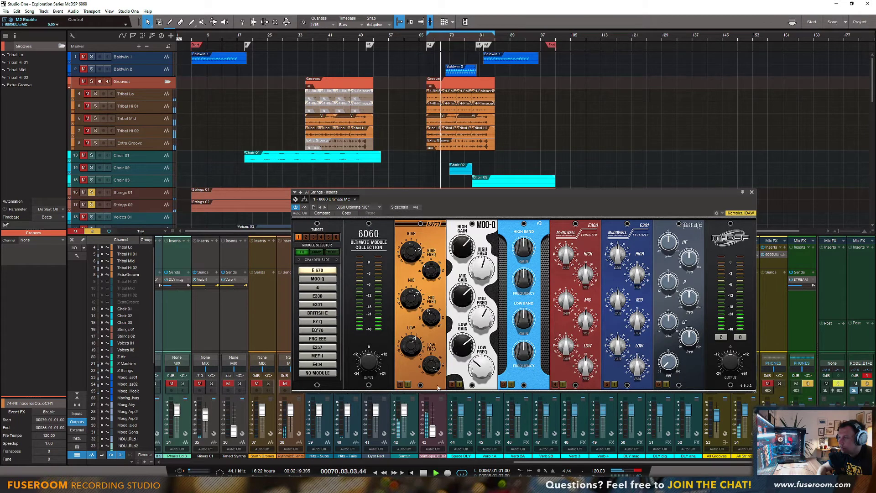
click(400, 385)
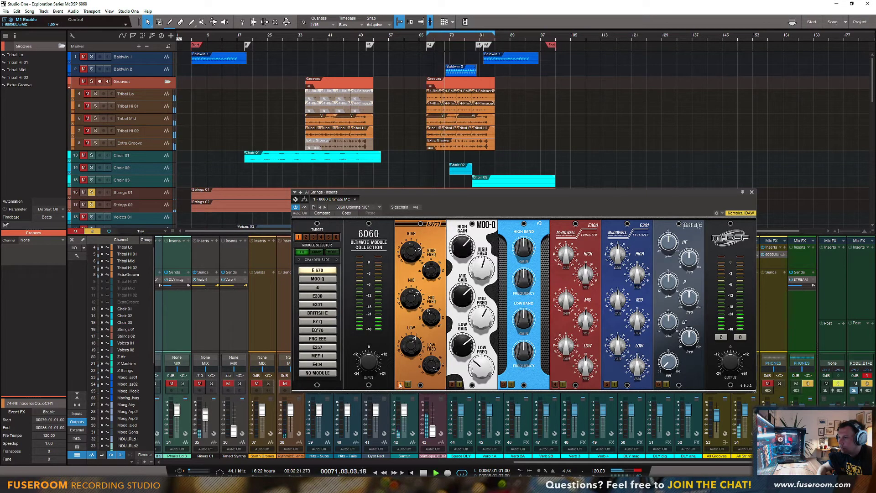
click(452, 385)
click(451, 385)
key(space)
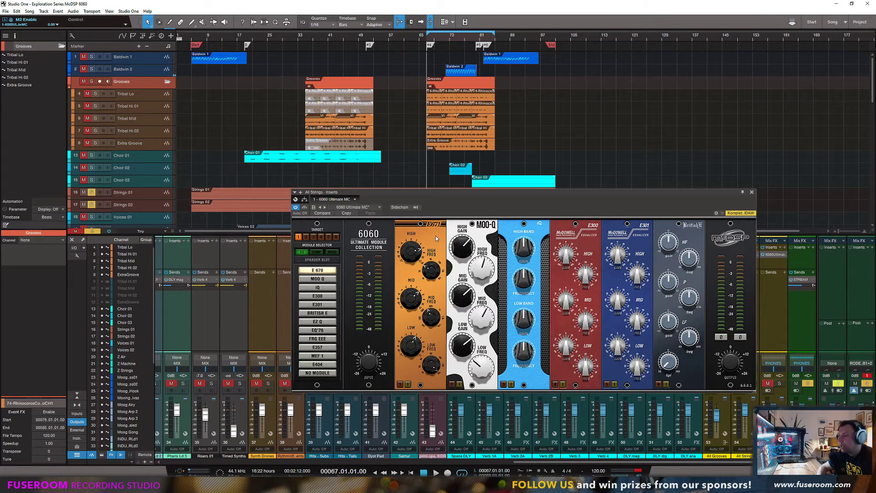
Save the song, enable the iQ module and shape its high-band gain and frequency while playing the loop.
click(518, 231)
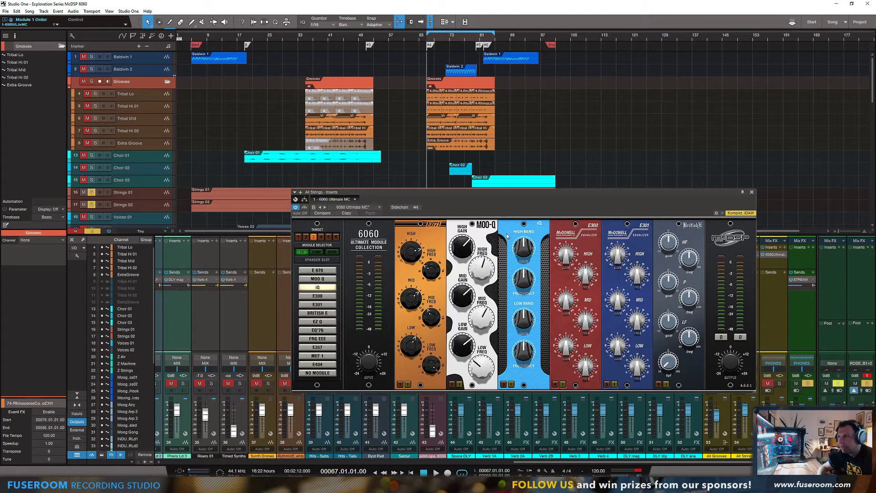
key(ctrl+s)
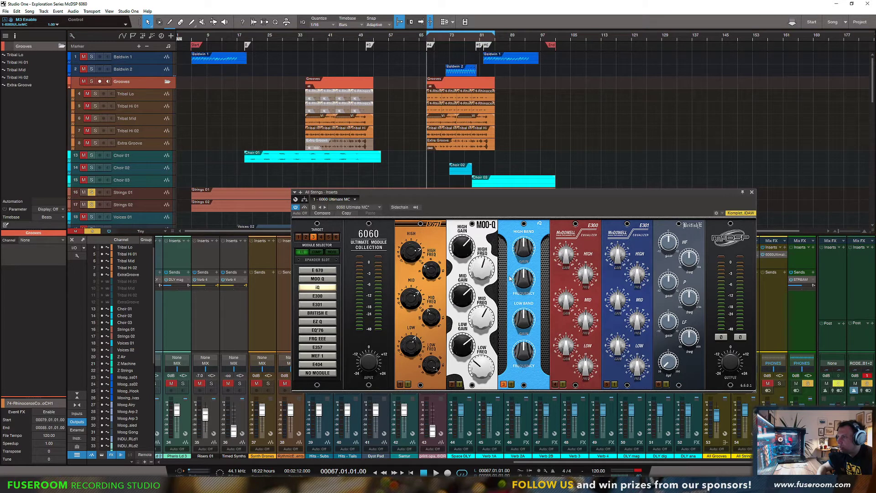
key(space)
drag(522, 252, 522, 215)
mouse_move(522, 288)
mouse_down()
mouse_move(522, 267)
mouse_move(520, 295)
mouse_up()
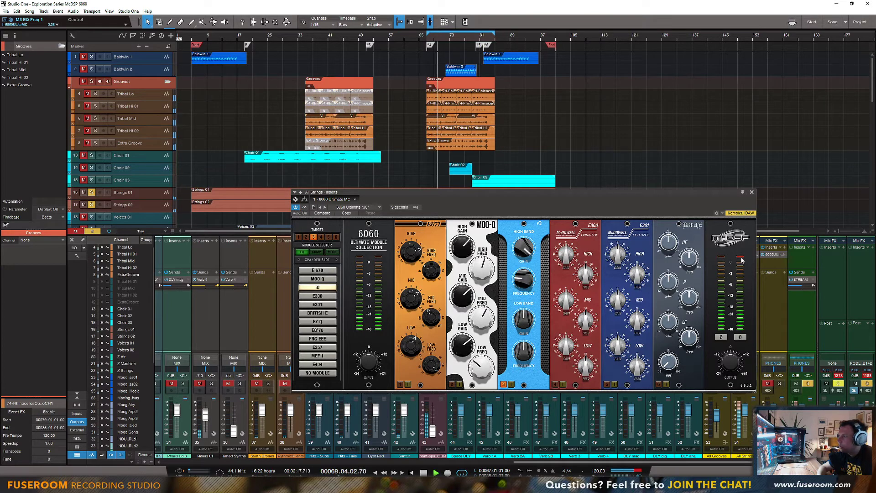
key(space)
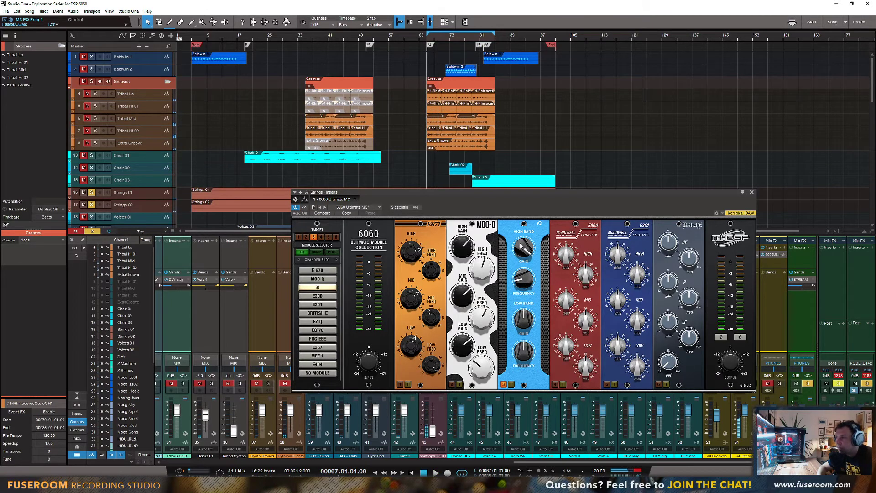
key(space)
mouse_move(520, 244)
mouse_down()
mouse_move(523, 280)
mouse_move(524, 253)
mouse_up()
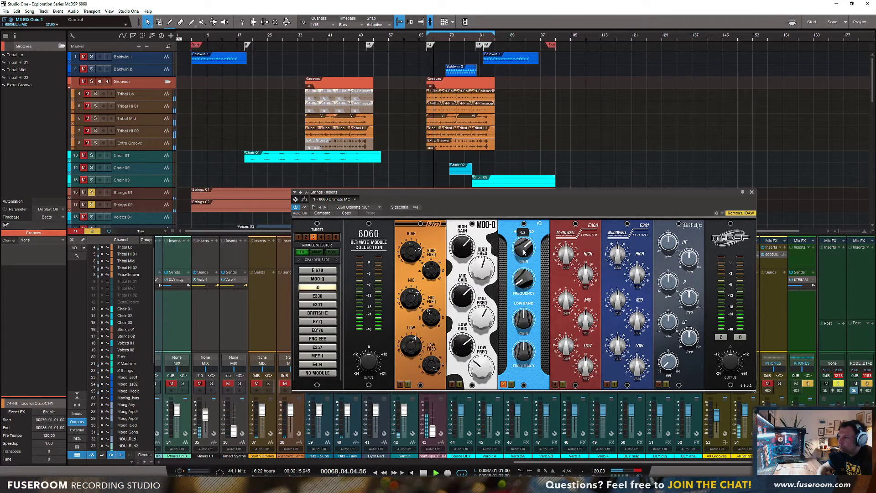
Adjust the iQ module's low-band gain and frequency, clear the output clip indicators, stop playback and save the song.
drag(523, 352, 524, 381)
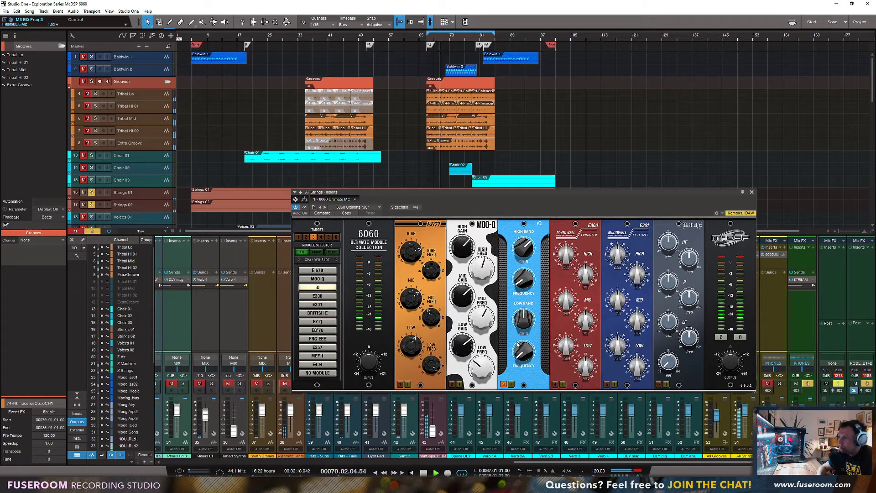
click(722, 257)
click(739, 257)
drag(525, 320, 532, 296)
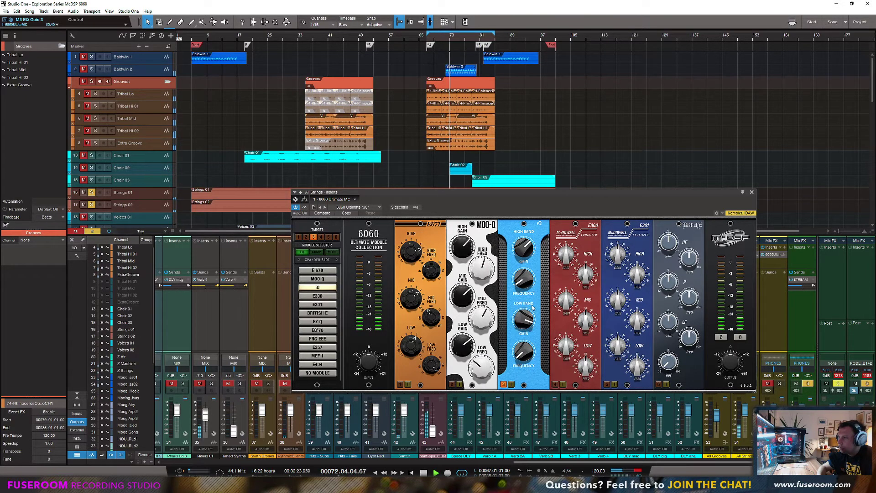
drag(524, 351, 522, 326)
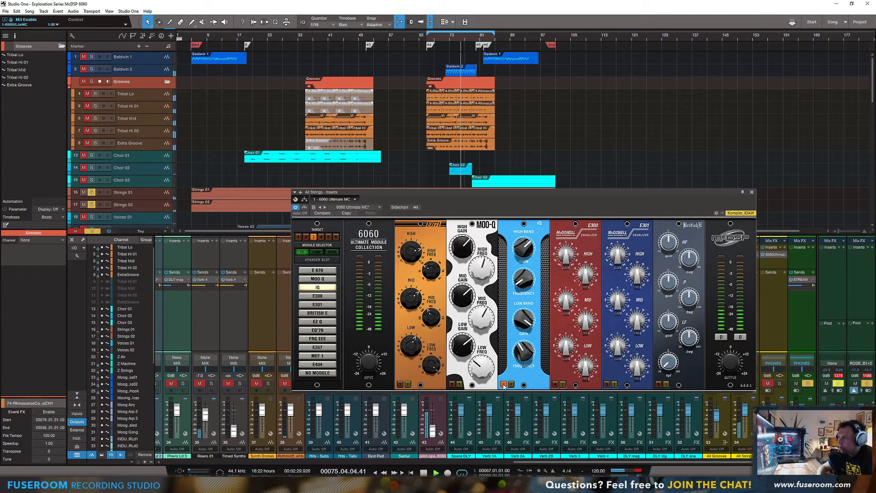
key(space)
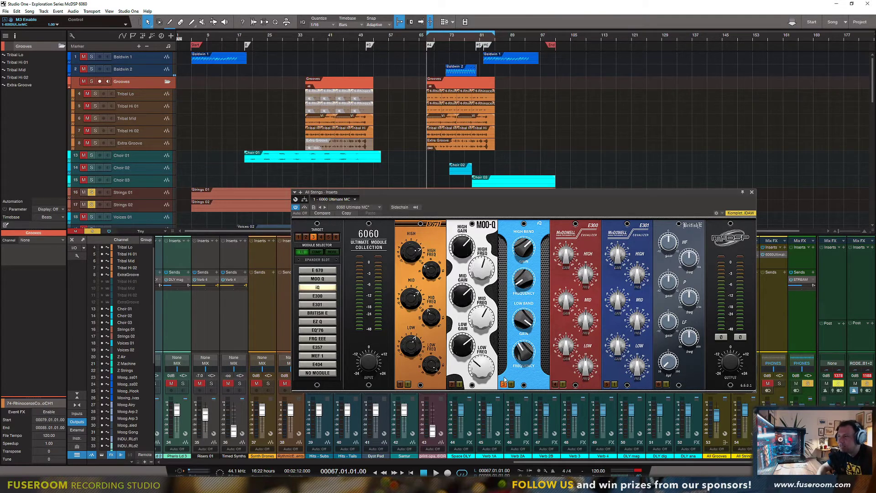
key(ctrl+s)
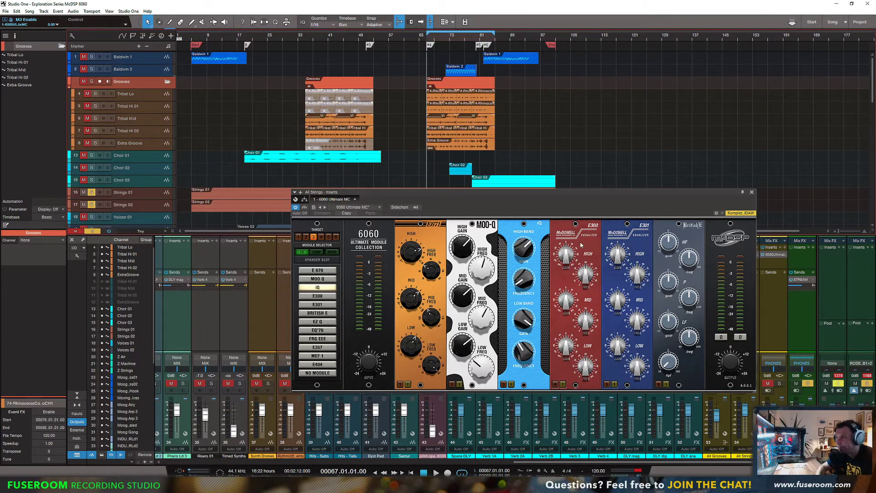
Enable the E300 module, play the loop and adjust the gains and frequencies of its high, mid and low bands.
click(555, 386)
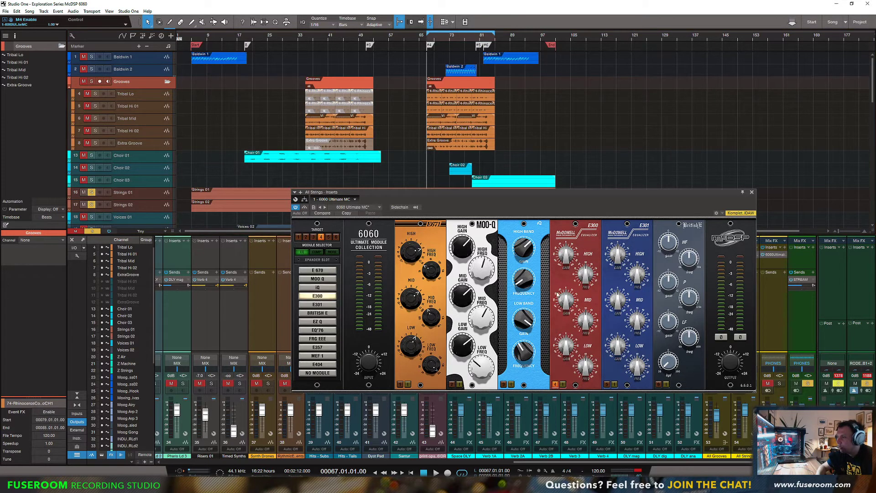
key(space)
drag(564, 239, 565, 233)
drag(565, 307, 565, 284)
drag(586, 325, 587, 312)
drag(566, 253, 584, 279)
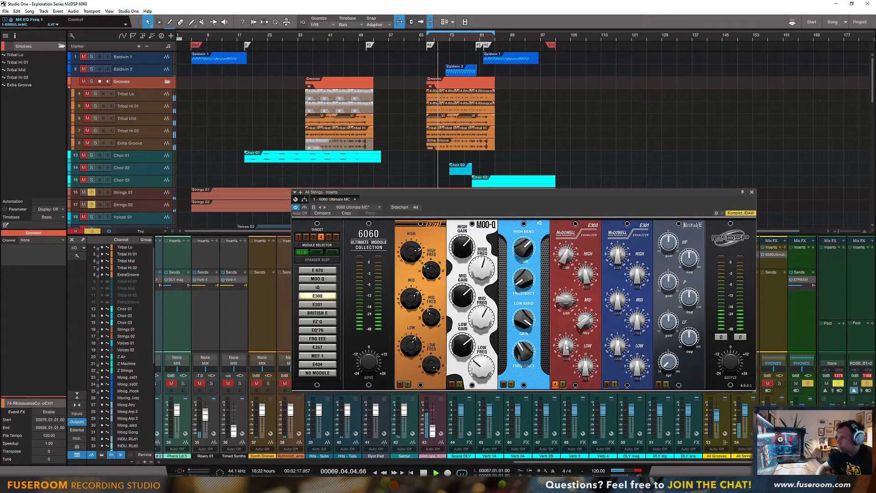
drag(566, 345, 566, 359)
drag(587, 367, 587, 368)
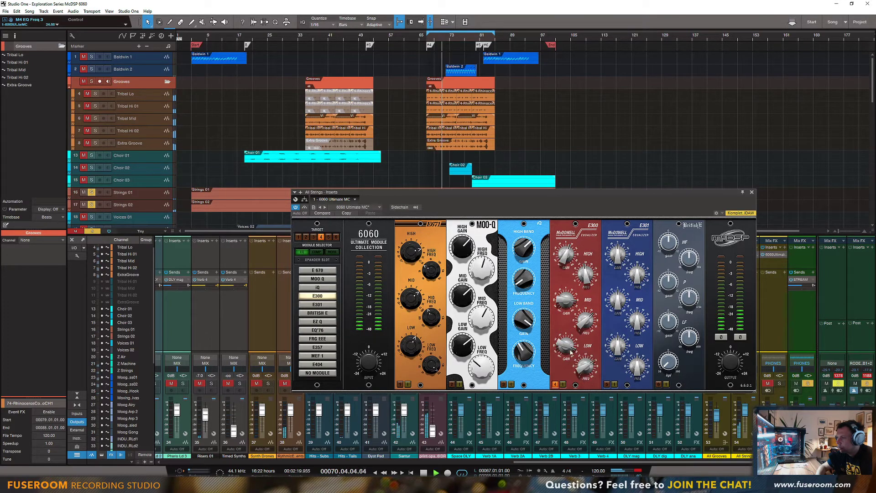
Compare the strings with the E300 bypassed and active, fine-tune its low gain, and stop playback with the module enabled.
click(556, 385)
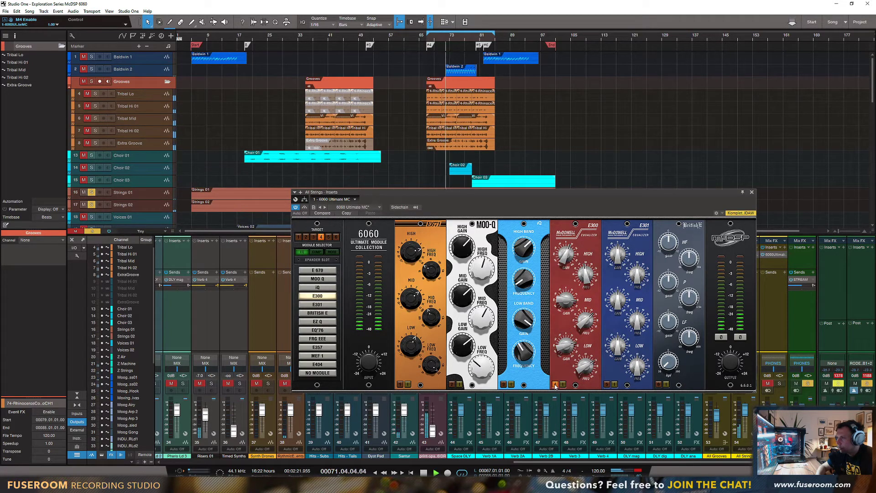
click(555, 386)
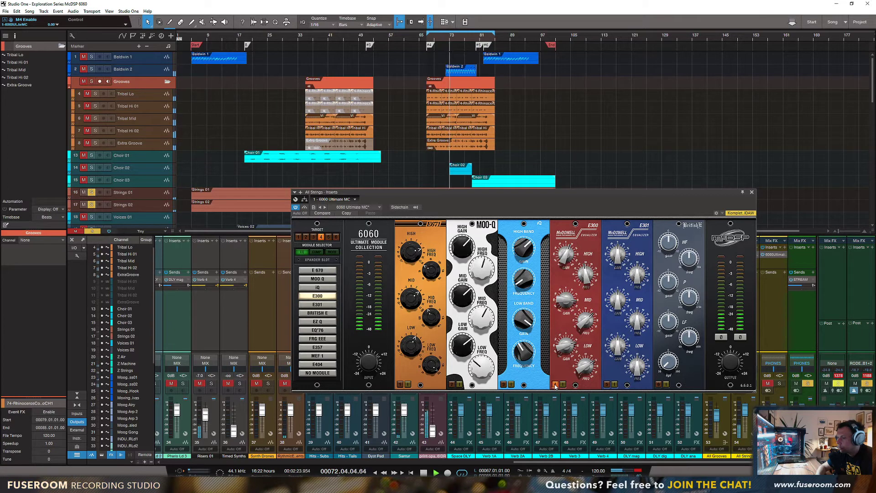
drag(562, 351, 562, 348)
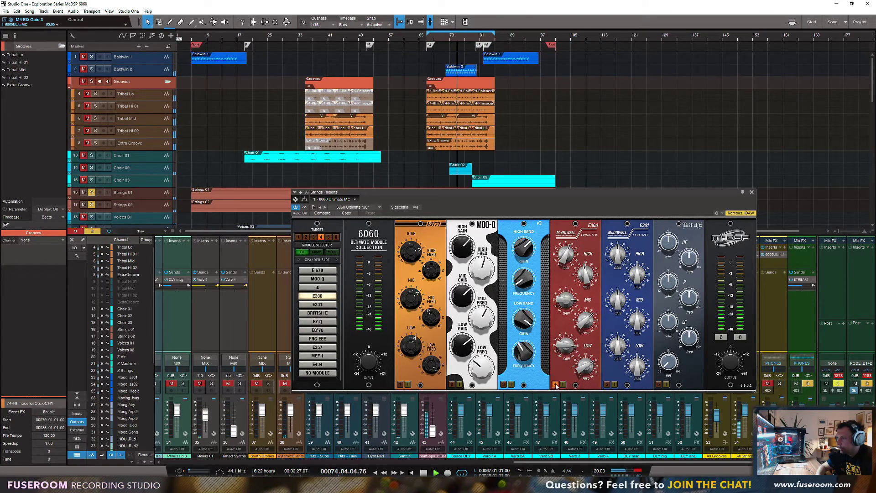
click(555, 385)
key(space)
Swap the fourth slot's E300 for the E301, play the loop and switch back to the E300 to compare them.
click(592, 225)
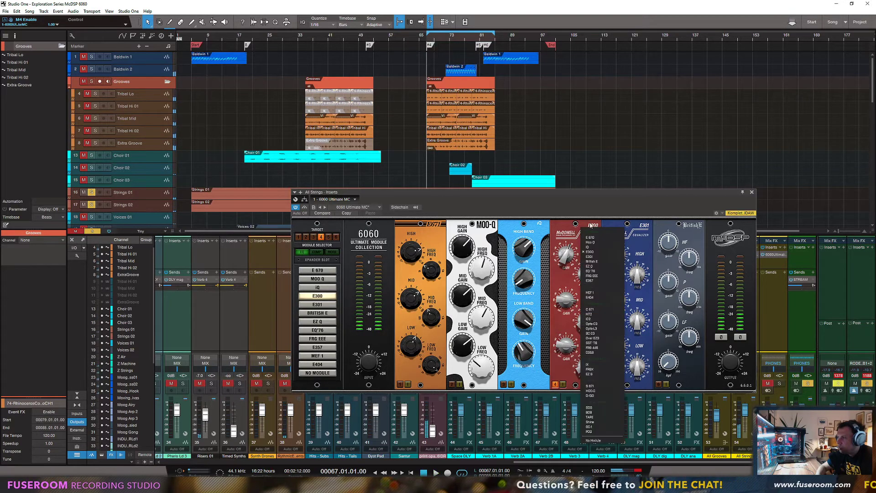
click(590, 256)
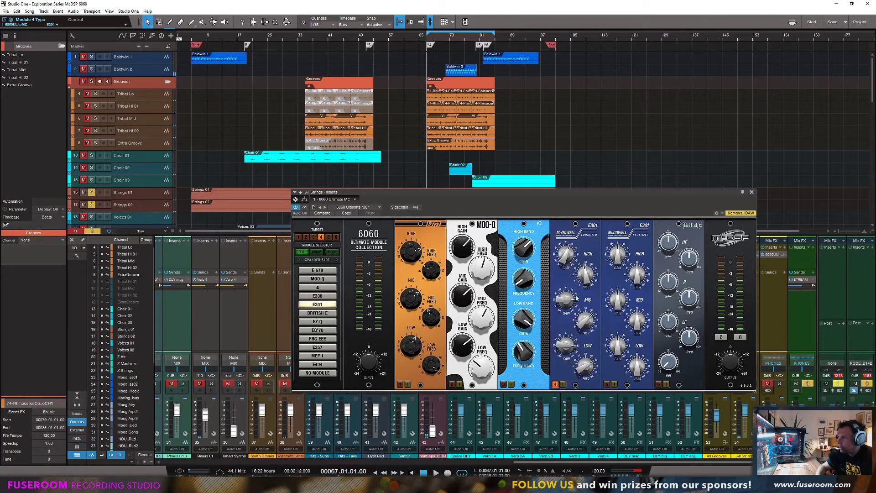
key(space)
click(593, 226)
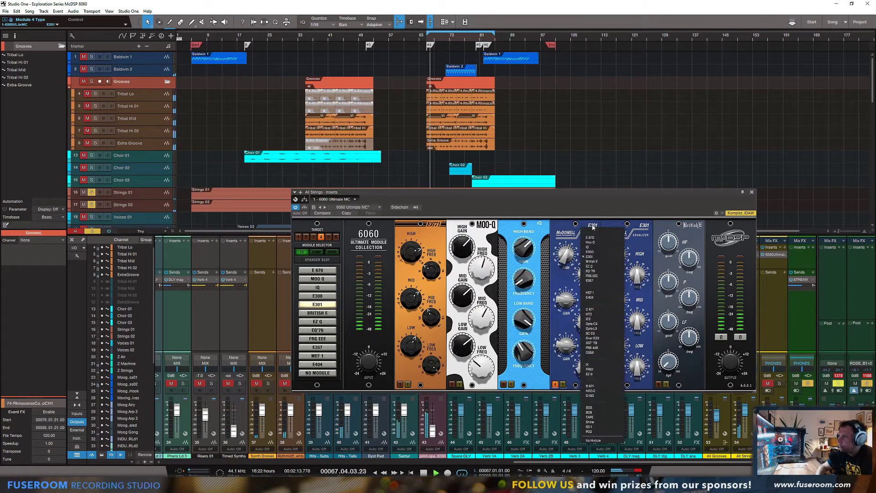
click(592, 252)
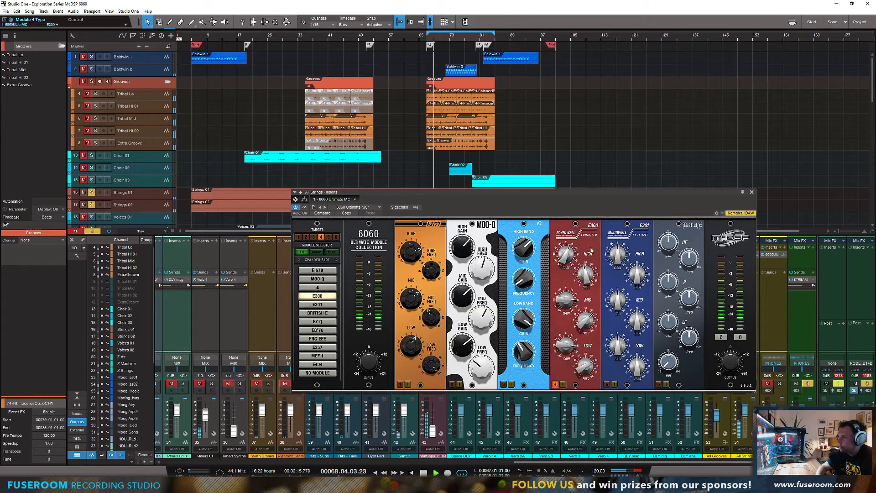
Load the E301 in the fourth slot, boost its gains, compare it against the E300 during playback, and stop on the E301.
click(593, 225)
click(596, 259)
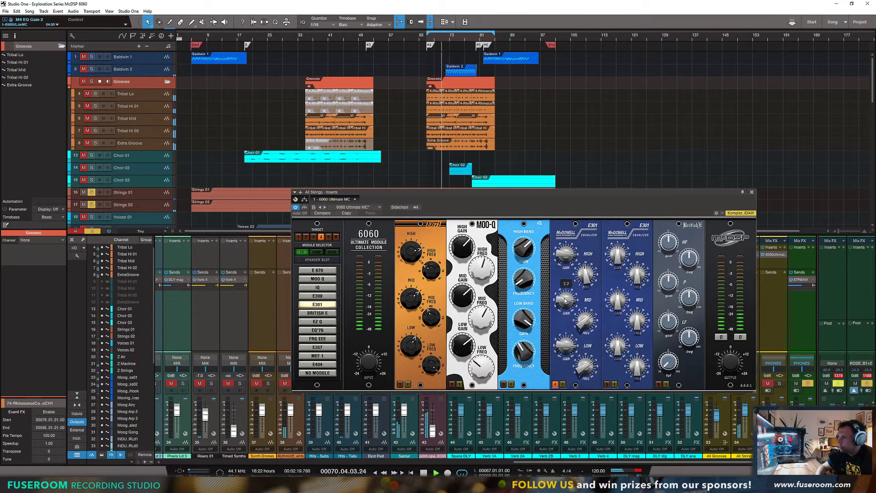
click(592, 226)
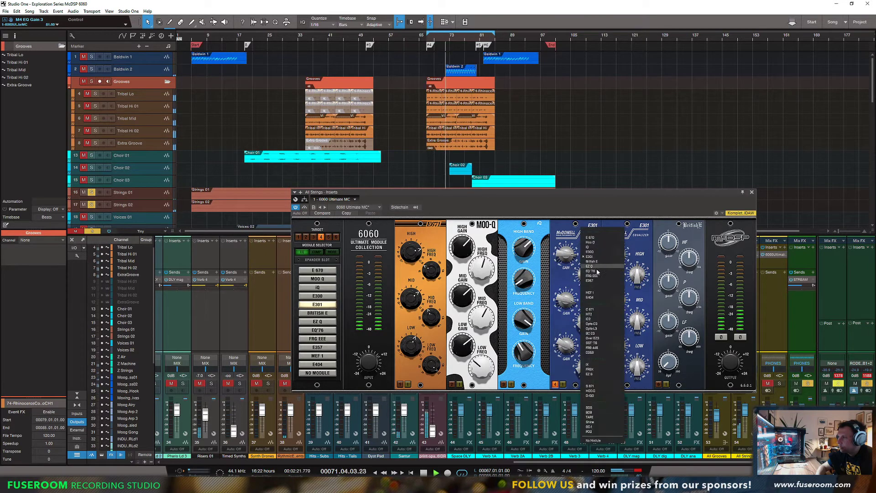
click(590, 252)
click(592, 226)
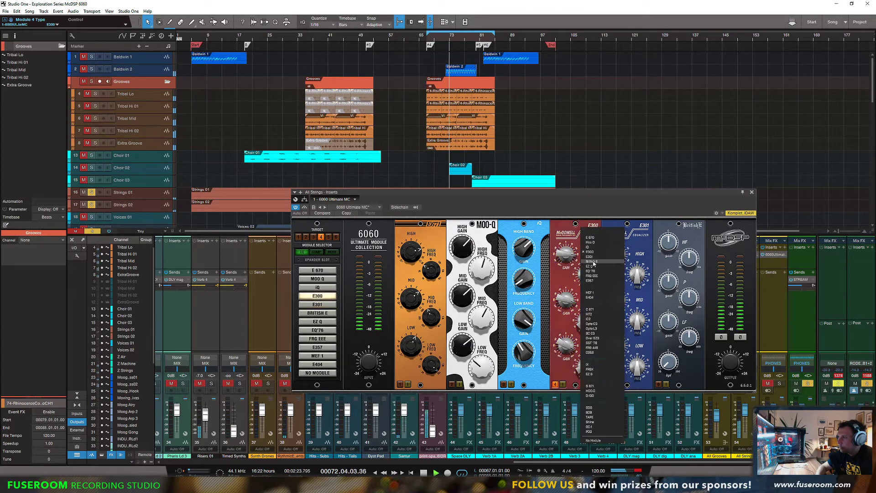
click(595, 260)
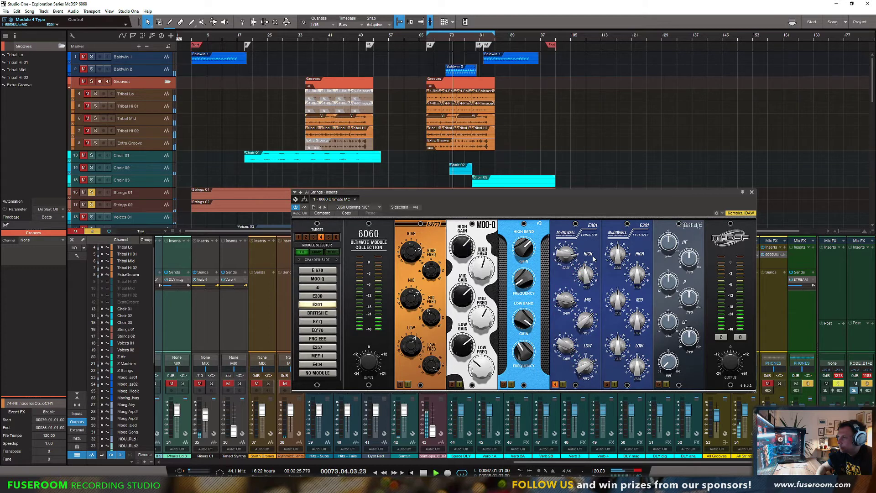
key(space)
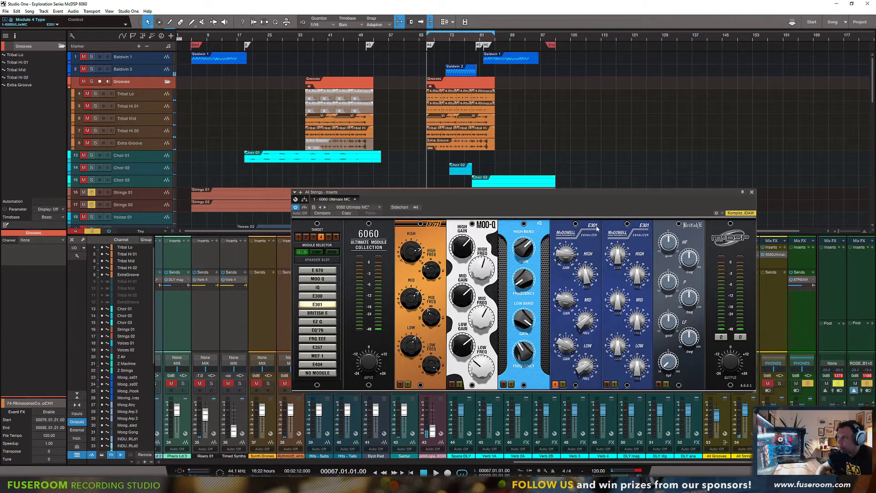
Restore the E300 in the fourth slot, reduce its mid gain and set its low gain to about 2.2, and target the fifth slot's E301.
click(597, 228)
click(590, 256)
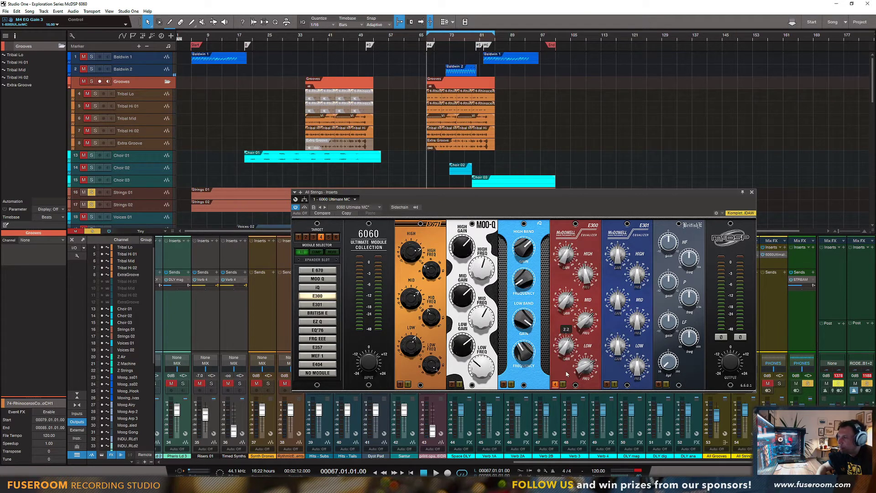
click(613, 384)
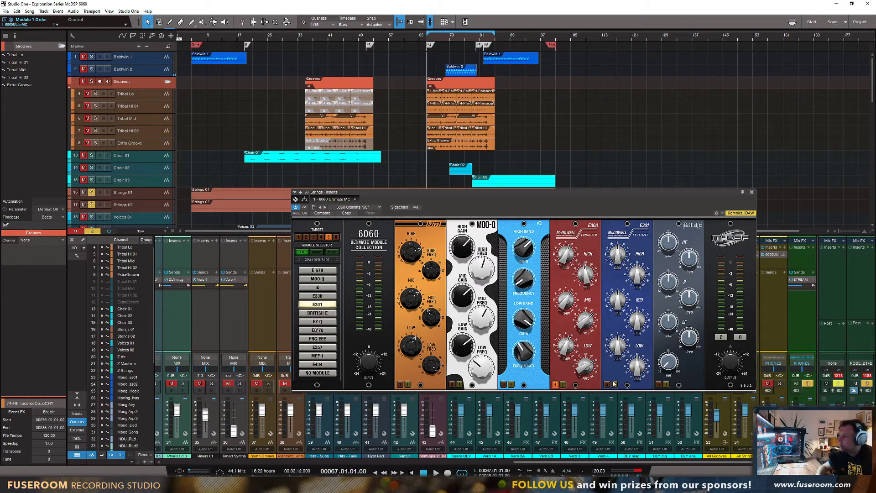
Play the strings loop, adjust the E301's low gain, and set its low frequency to about 296 Hz.
key(space)
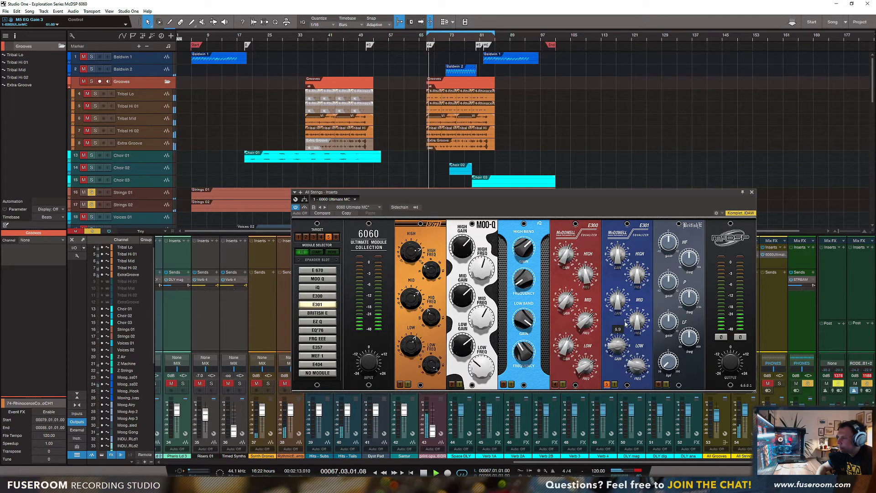
drag(626, 324, 627, 315)
drag(637, 366, 634, 386)
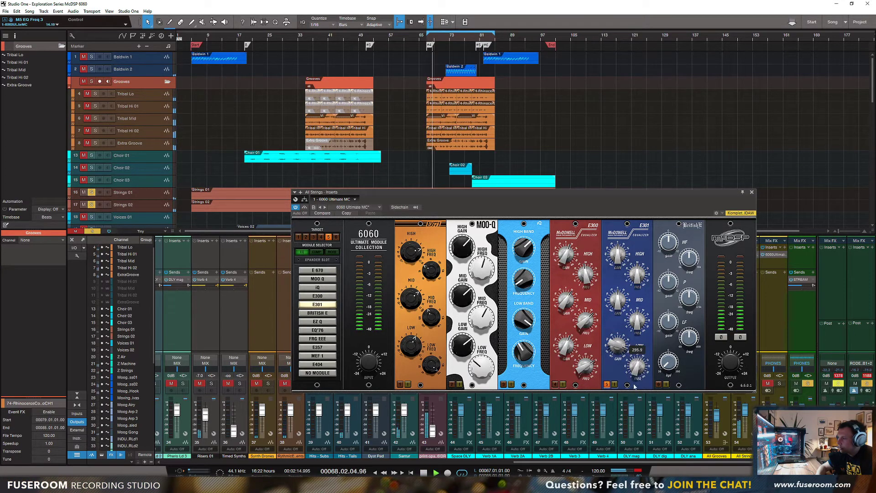
drag(618, 346, 618, 373)
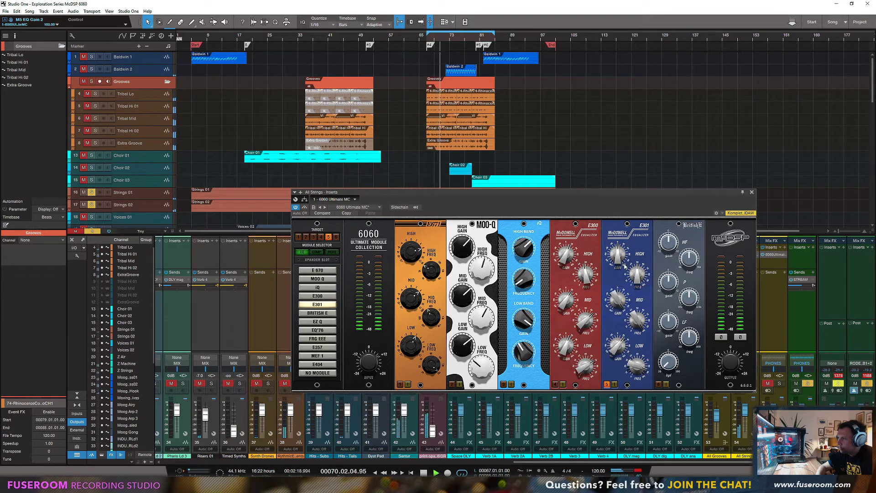
Shape the E301's mid band by adjusting its gain and frequency during playback, ending with playback stopped.
drag(636, 320, 630, 355)
drag(618, 301, 618, 340)
drag(637, 317, 640, 300)
key(space)
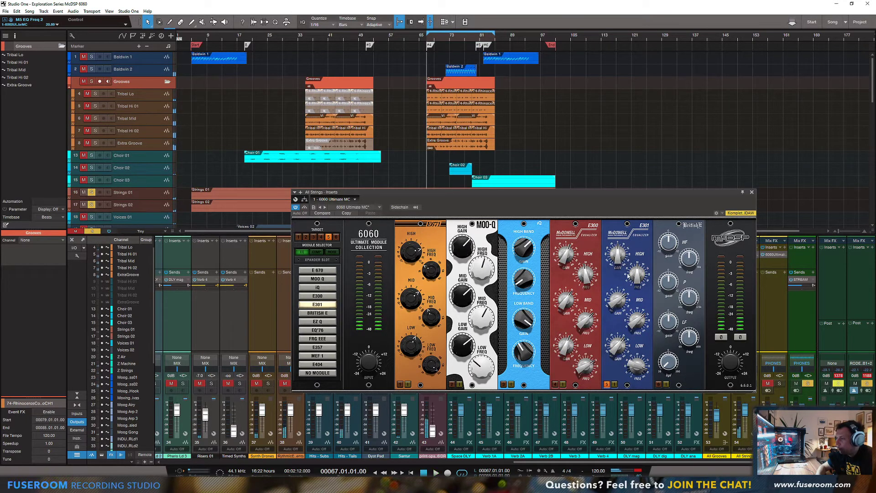
Audition the E301's high frequency on the playing strings, set its high gain to about 2.5, stop playback and bypass the module.
mouse_move(637, 275)
mouse_down()
mouse_move(637, 247)
mouse_move(633, 283)
mouse_up()
key(space)
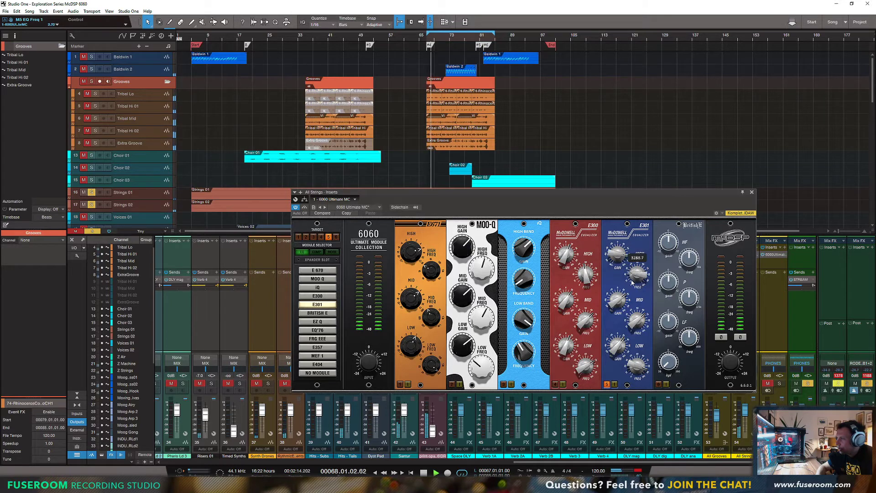
alt+click(633, 279)
alt+click(617, 255)
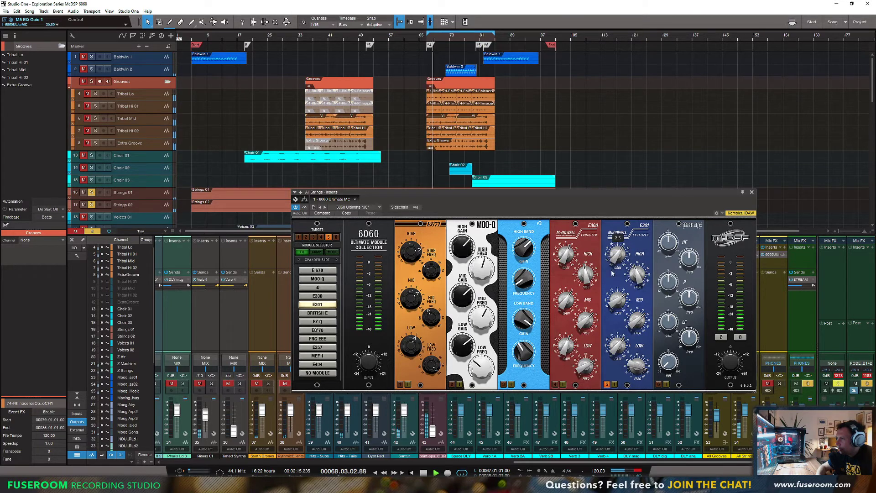
key(space)
click(606, 384)
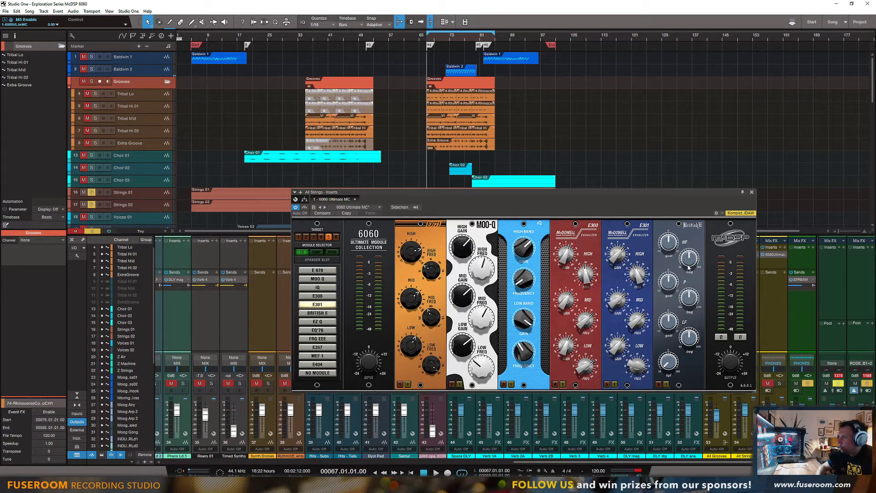
Play the loop through the enabled British E, boost its P band gain, and set the P frequency to about 1446 Hz.
mouse_move(667, 361)
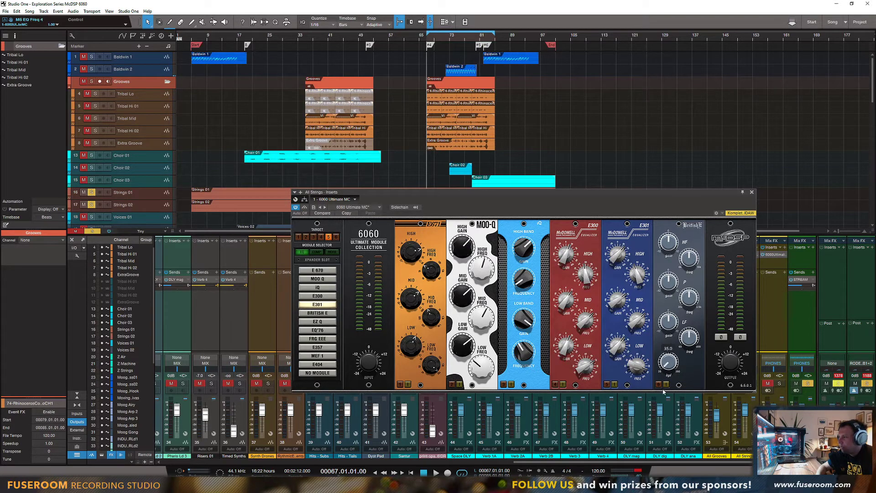
mouse_move(671, 325)
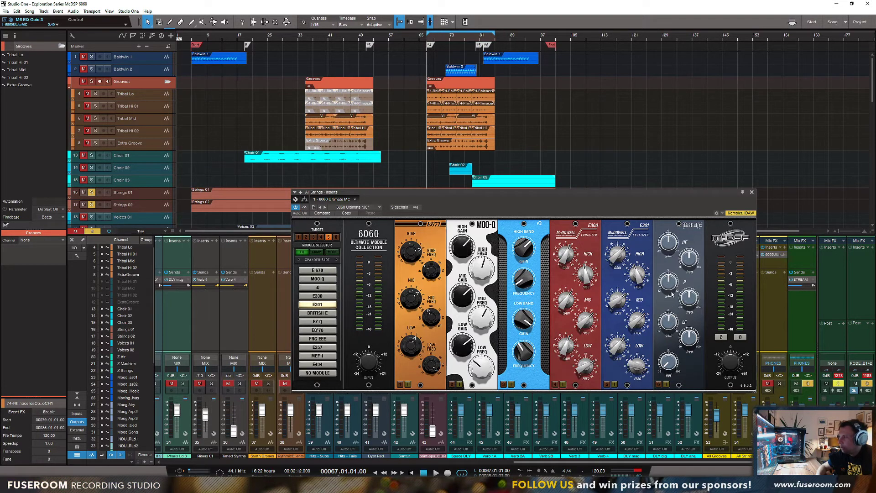
key(space)
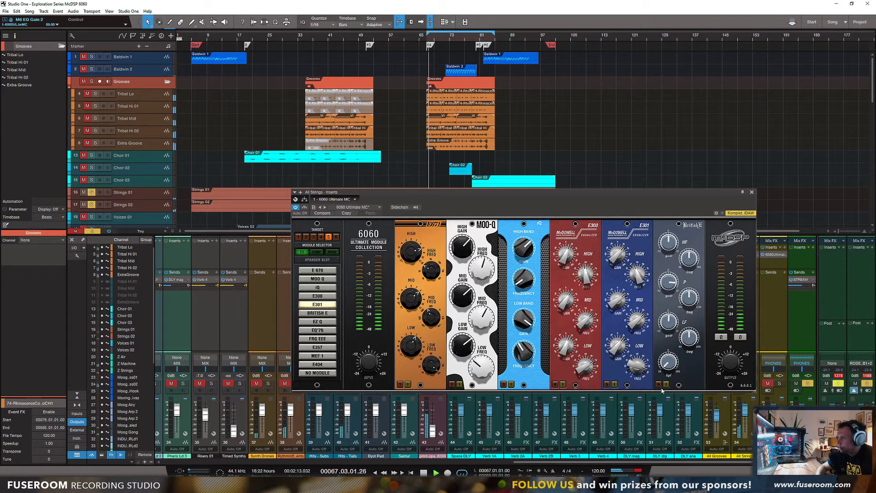
mouse_move(690, 295)
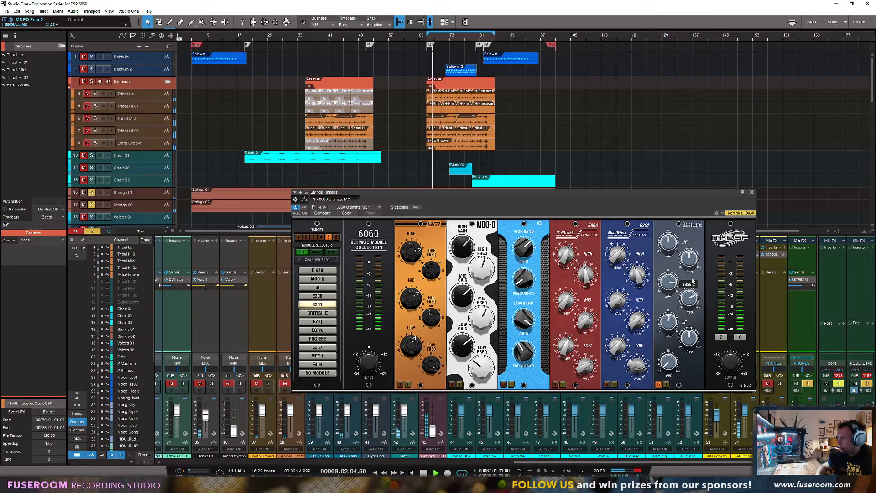
drag(693, 281, 689, 308)
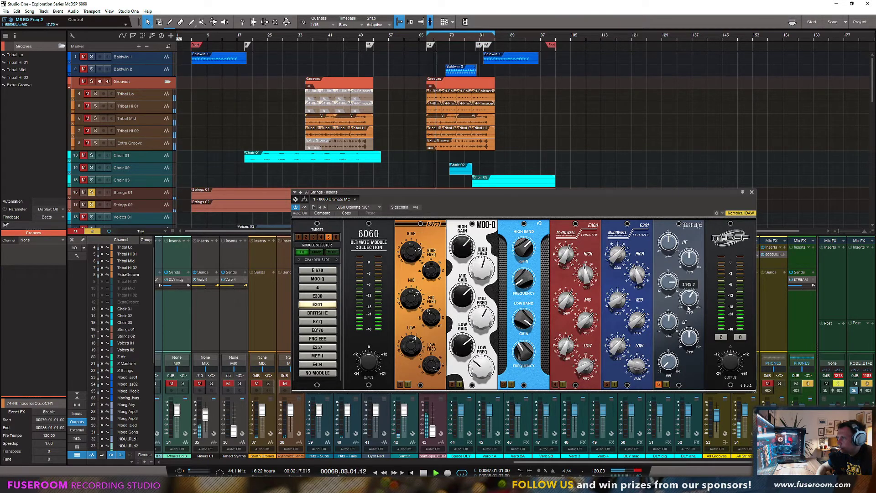
Adjust the British E's low band, restart the loop, and tune the HF band's gain and frequency.
click(677, 338)
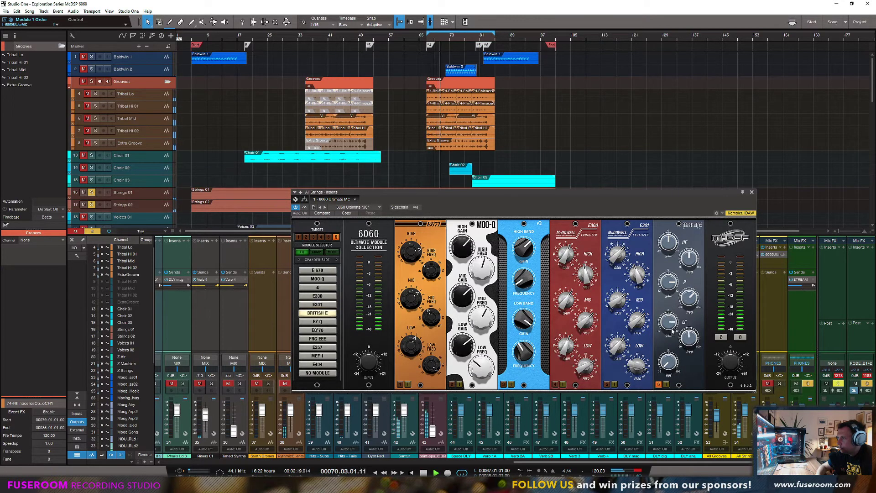
drag(687, 338, 668, 314)
key(KP_1)
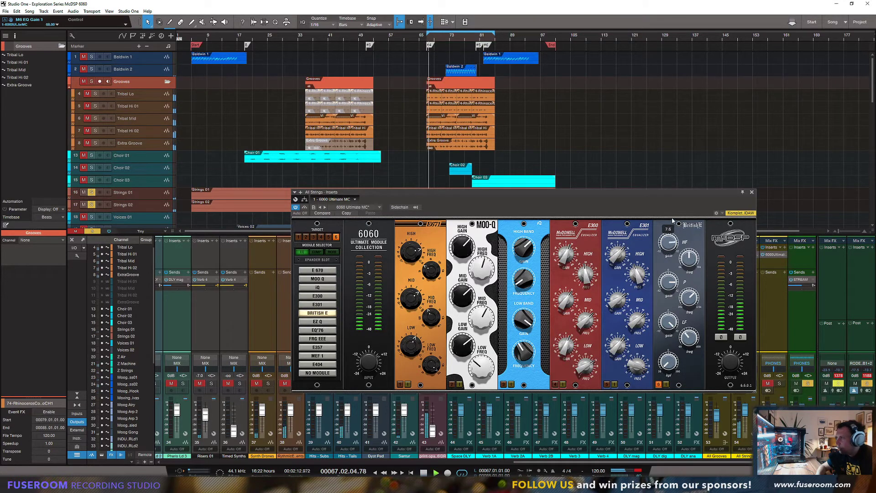
drag(689, 257, 687, 277)
drag(669, 242, 669, 257)
Compare the strings with the British E bypassed and active, stop playback, fine-tune its low gain, and bypass the module.
click(659, 385)
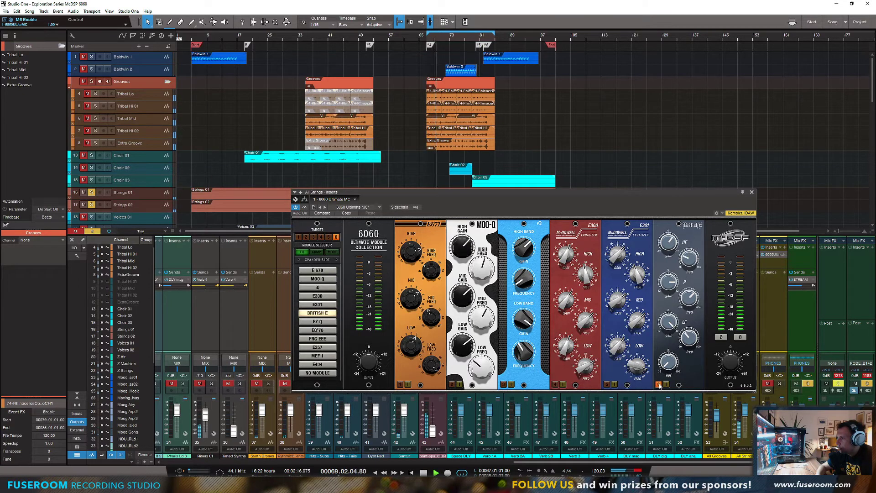
click(659, 385)
key(space)
drag(666, 322, 663, 341)
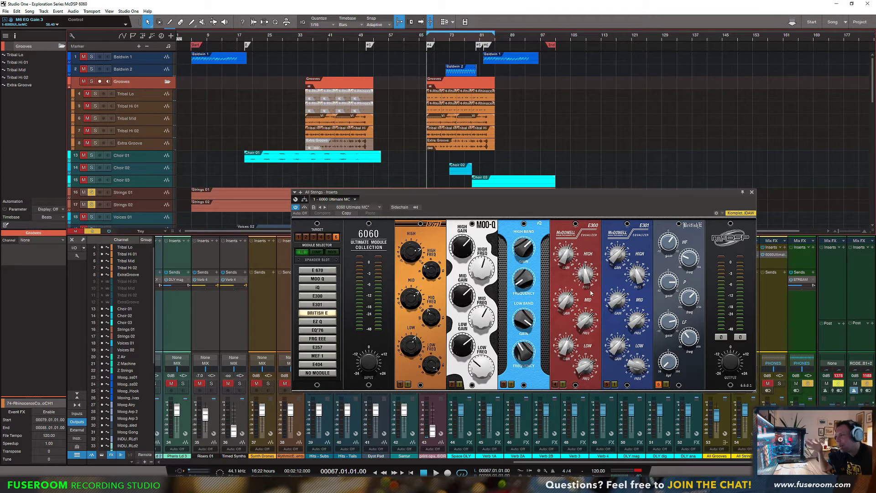
click(658, 384)
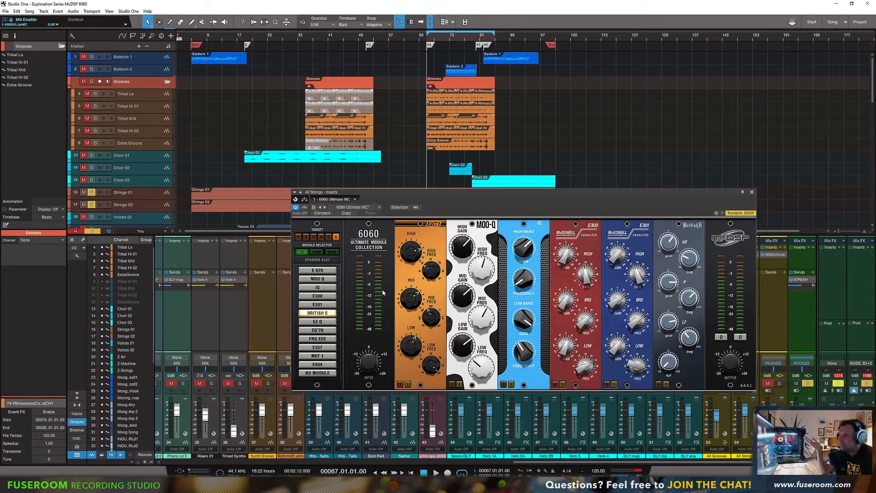
Load EZ Q, EQ'76, FRG EEE, E357, MEF 1 and E404 into slots one to six in that order.
click(395, 230)
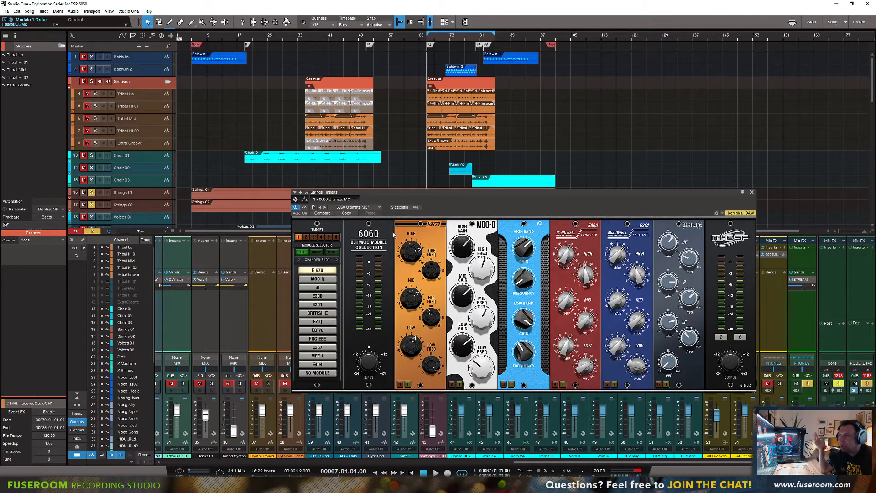
click(317, 322)
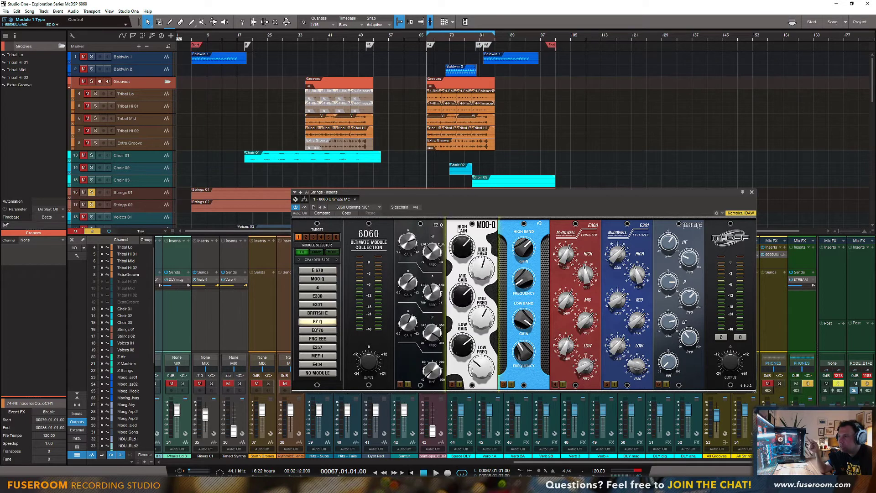
click(318, 330)
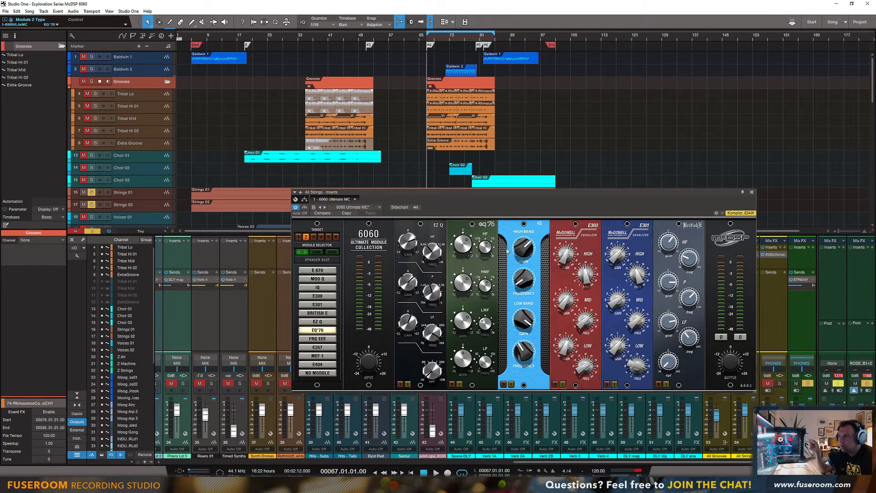
click(319, 338)
click(318, 347)
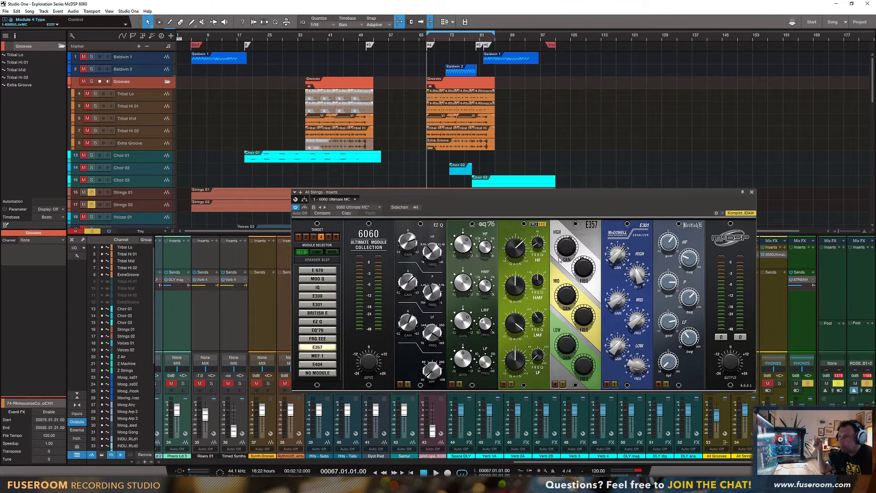
click(322, 355)
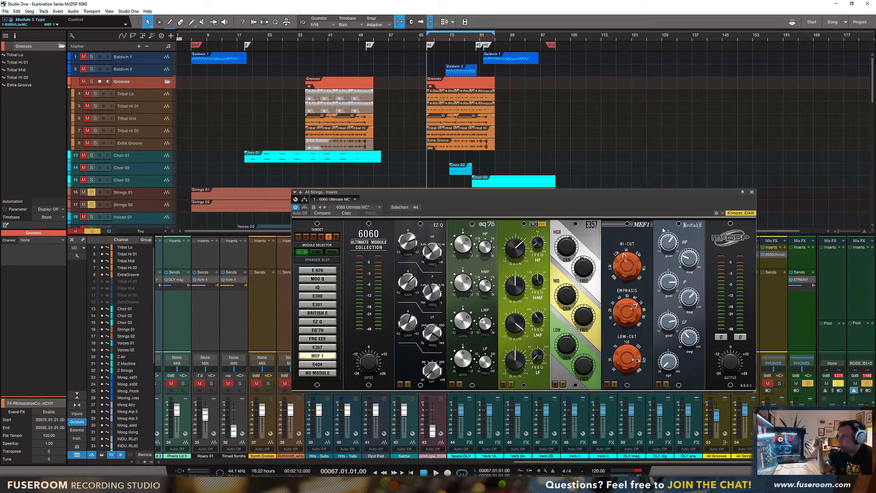
click(318, 364)
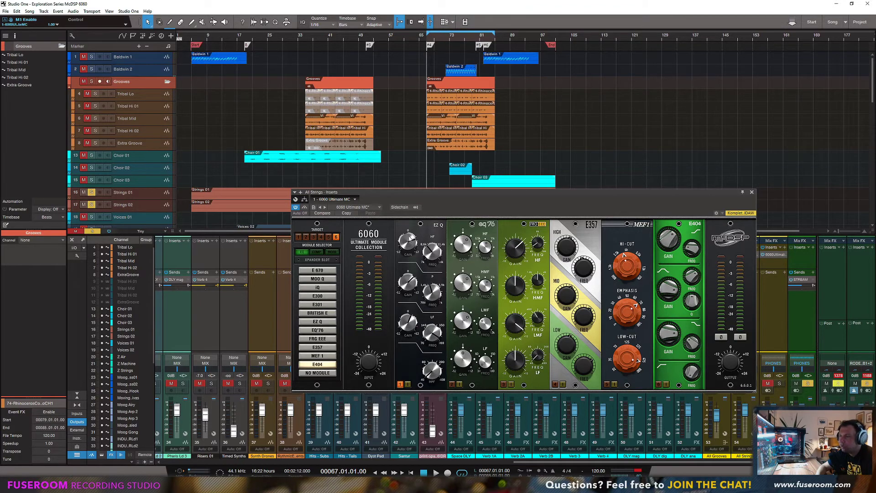
Play the loop through the enabled EZ Q, set its HF gain to about 3, adjust its LF gain, and stop playback.
key(space)
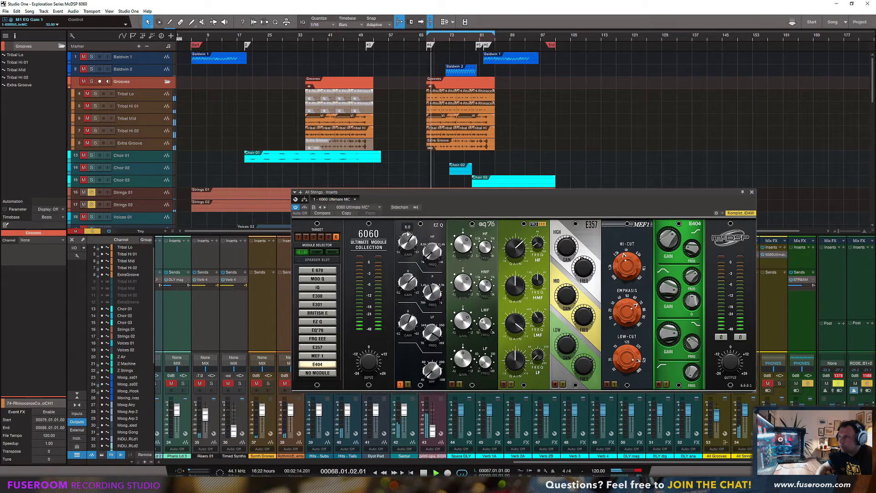
drag(408, 242, 406, 270)
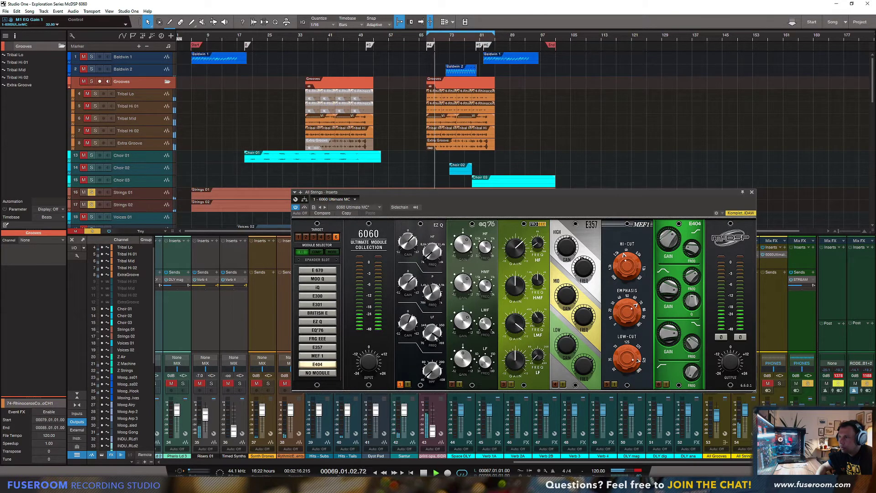
drag(408, 325, 409, 315)
key(space)
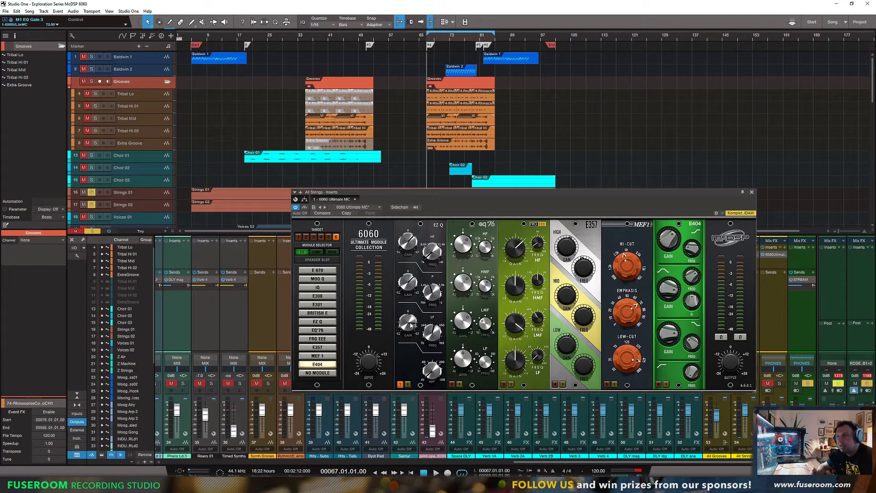
Tune the EZ Q's LF, low-cut and HF frequencies and its P gain while the strings loop plays.
key(space)
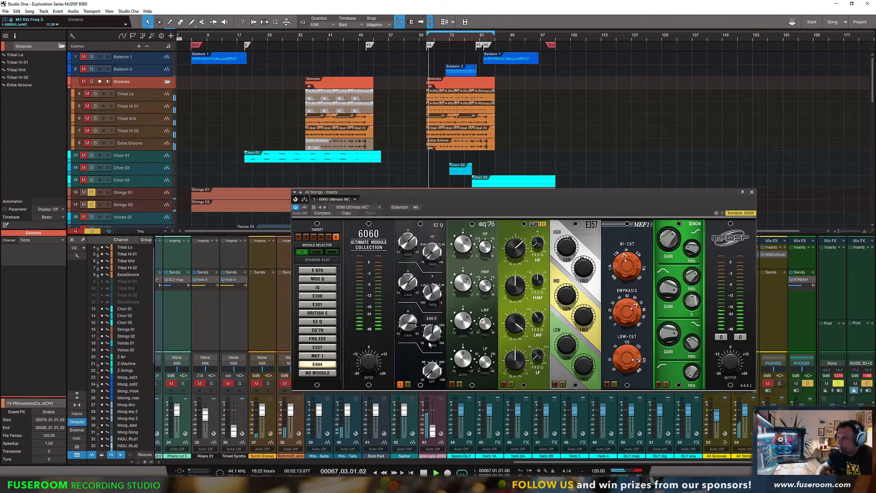
drag(431, 370, 430, 320)
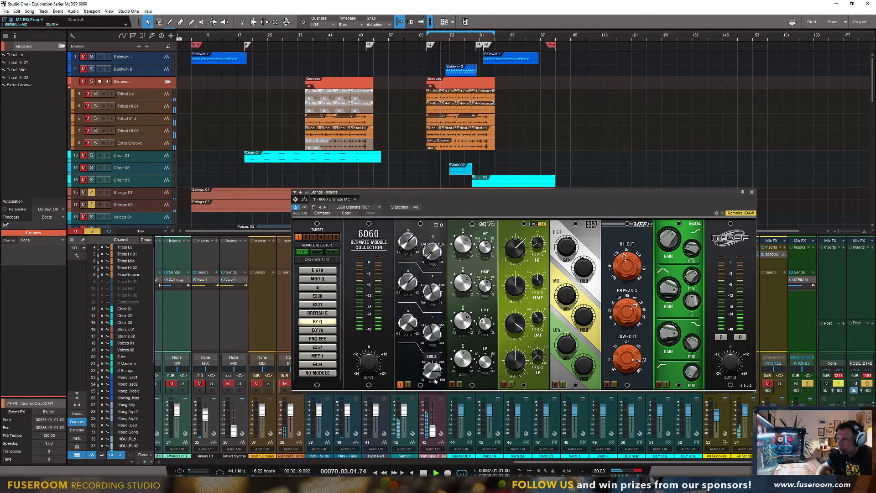
drag(408, 285, 406, 280)
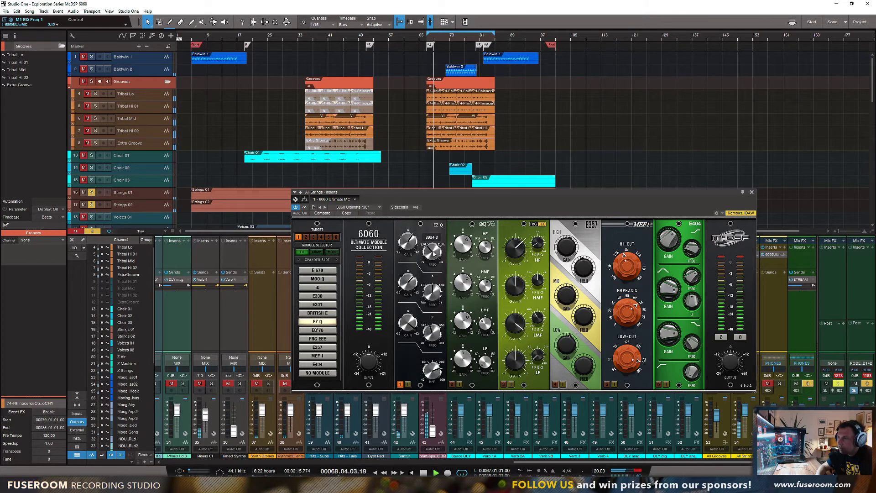
drag(434, 250, 434, 252)
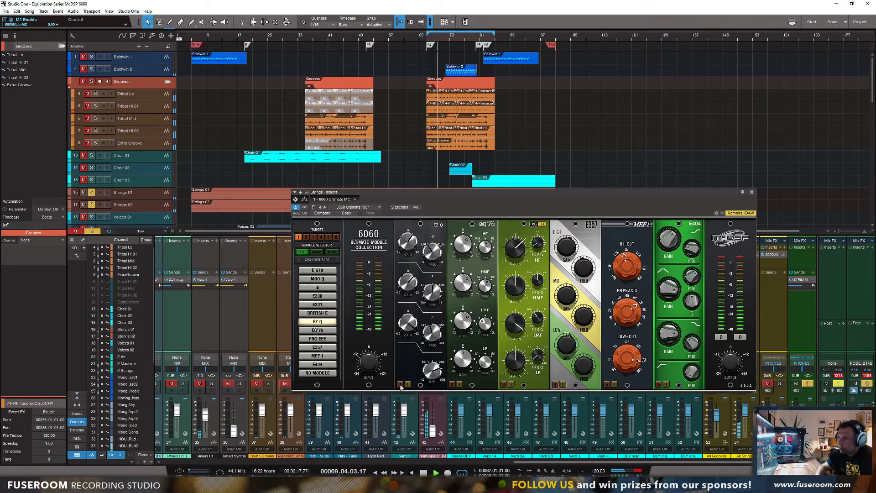
Compare the strings with the EZ Q bypassed and active, stop playback, and leave the module bypassed.
click(400, 385)
key(space)
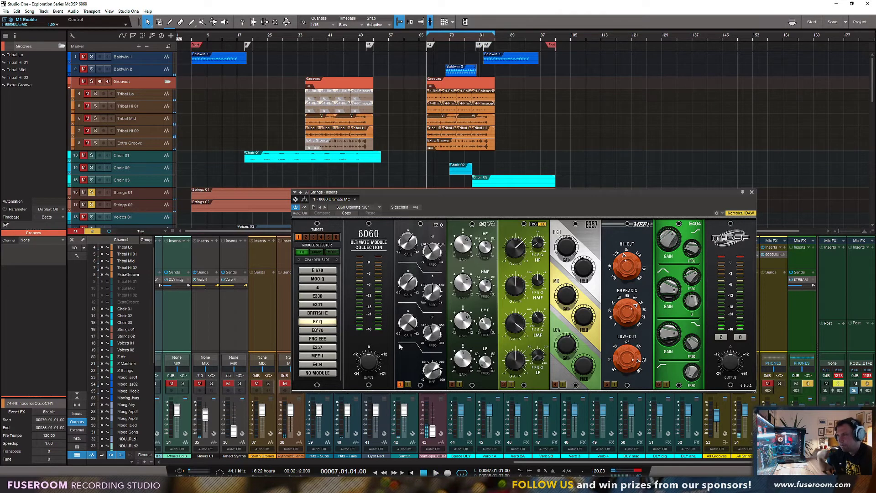
click(400, 385)
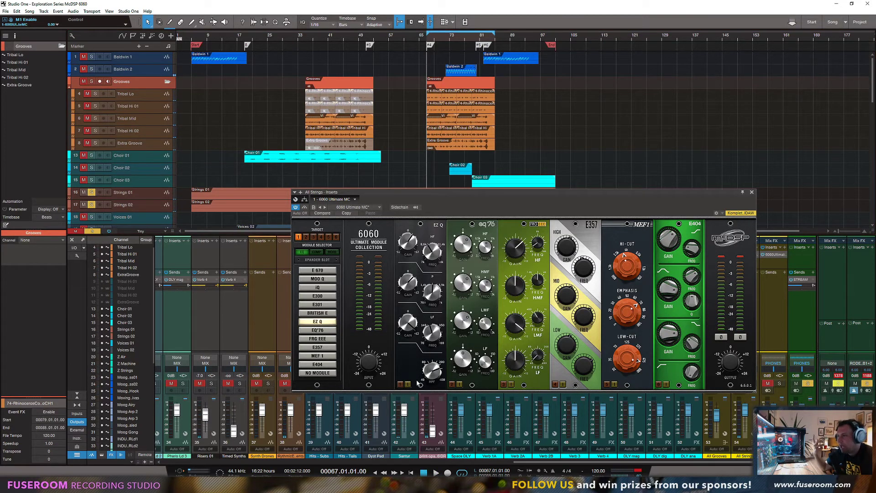
Switch to OBS to check the stream status and chat, and return to Studio One.
click(739, 484)
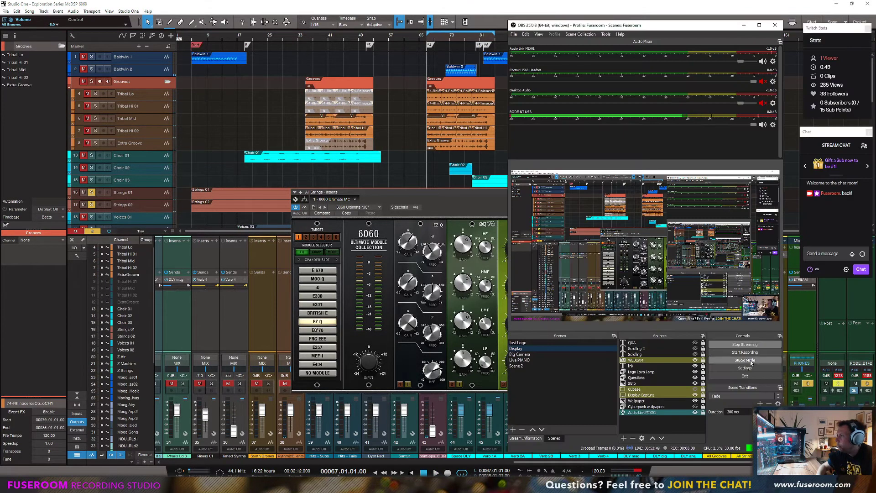
click(743, 26)
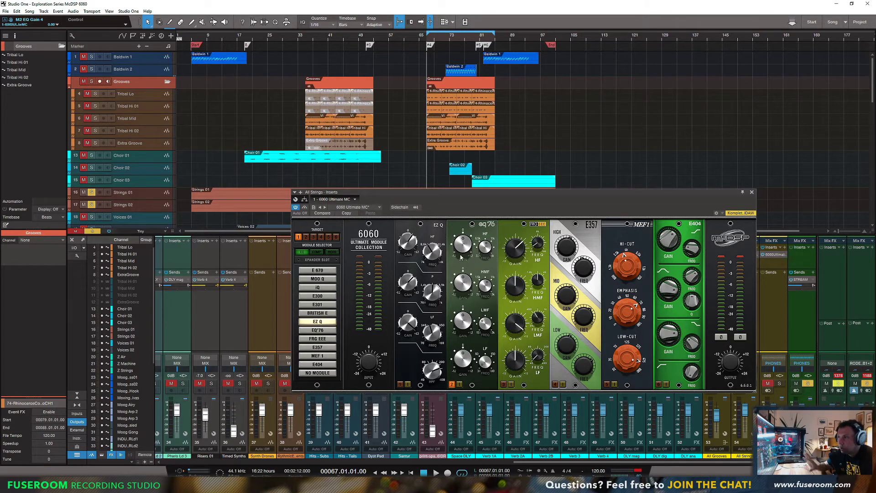
Play the strings loop through the EQ'76, tune its LMF and HMF frequencies, and set the HMF gain to about 1.5.
key(space)
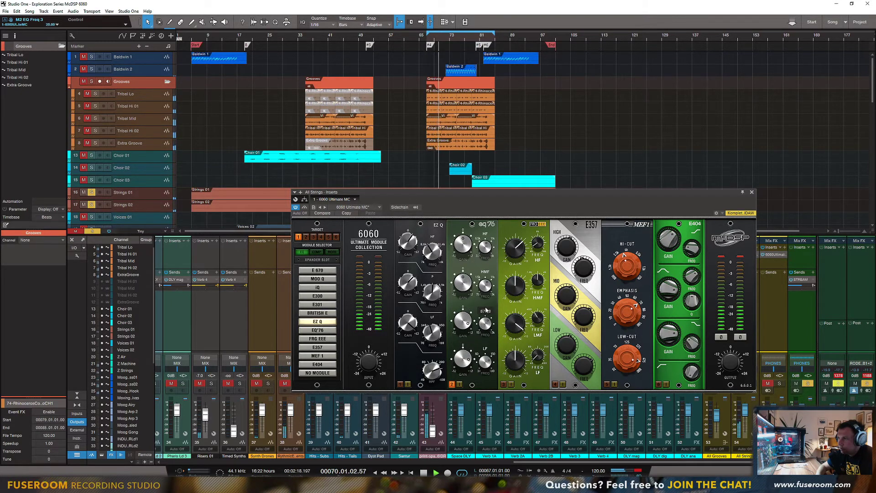
key(space)
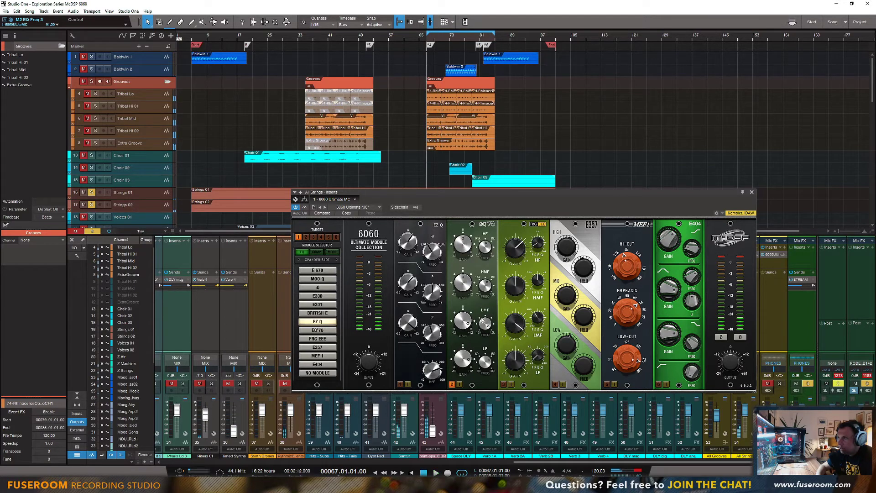
key(space)
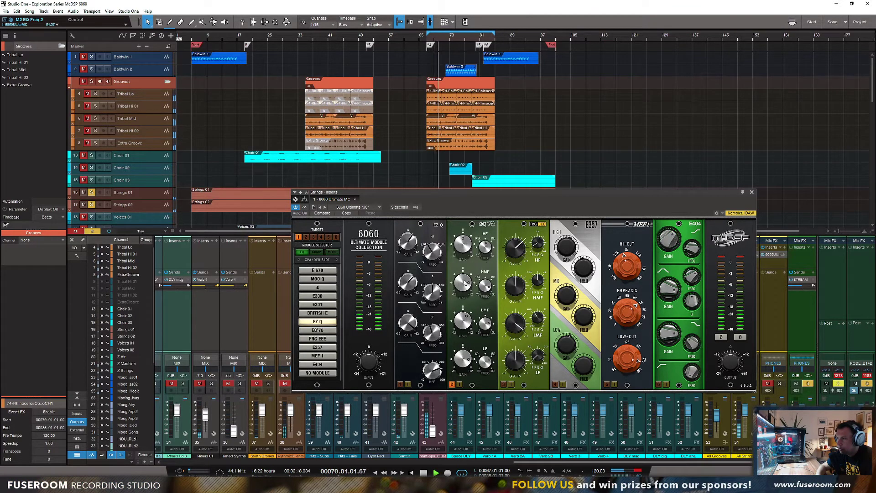
drag(460, 311, 462, 291)
key(space)
key(space)
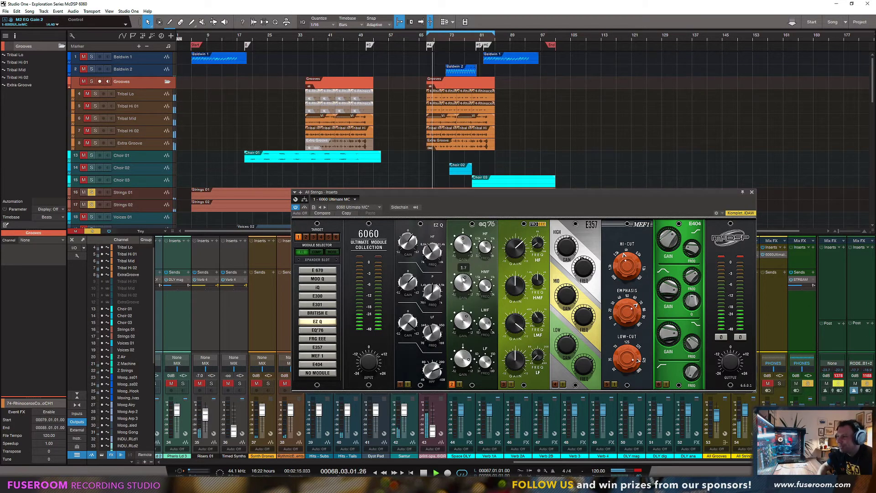
drag(491, 312, 491, 311)
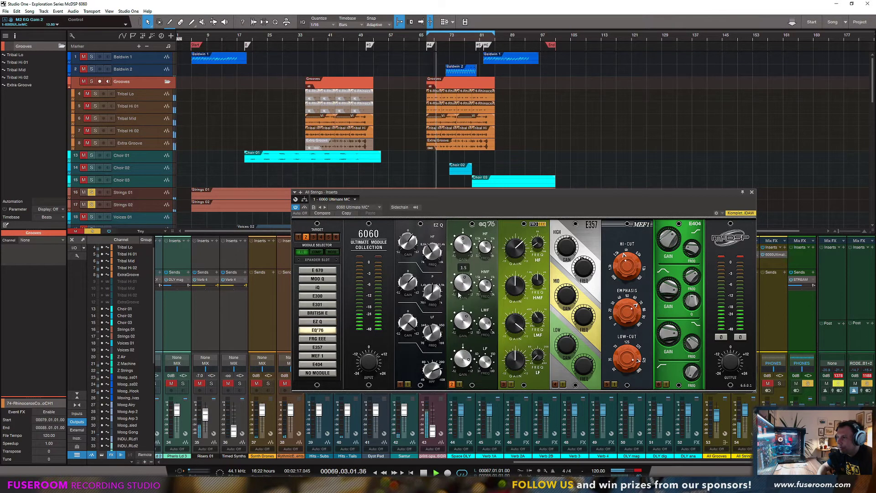
Adjust the EQ'76's HF gain to about 1.7, compare the strings with the module bypassed and active, and stop playback with it bypassed.
drag(461, 230, 462, 243)
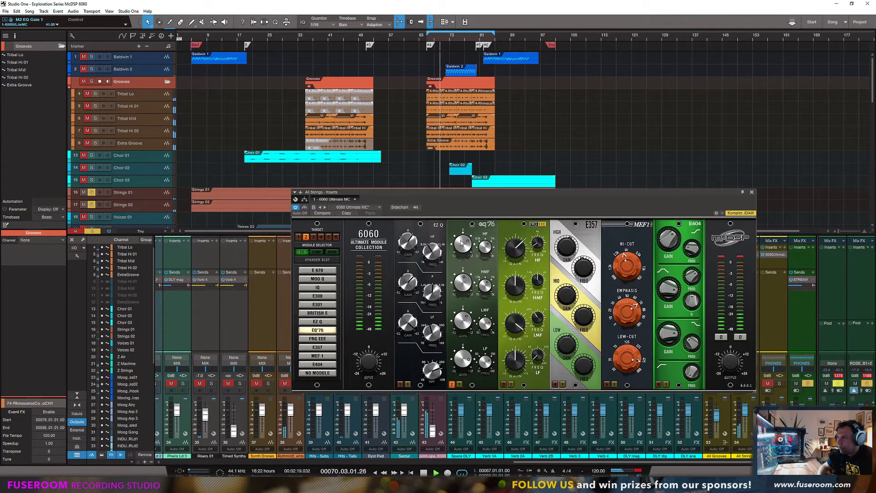
key(space)
key(space)
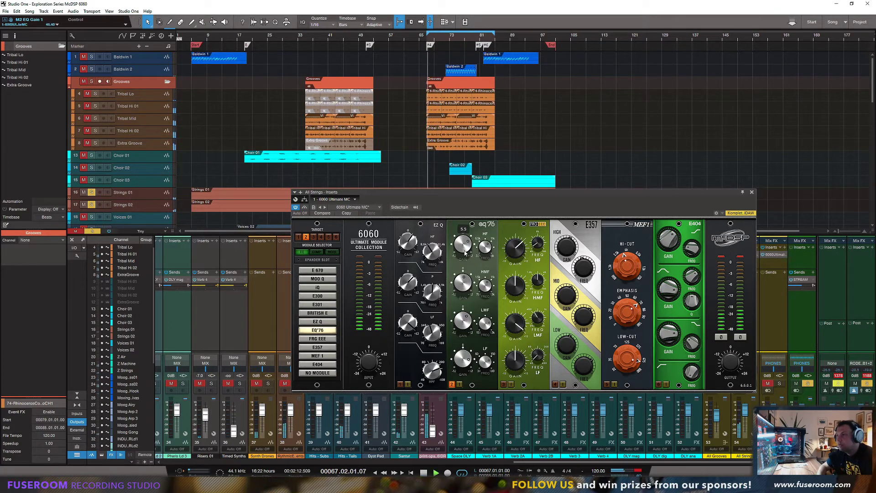
click(453, 386)
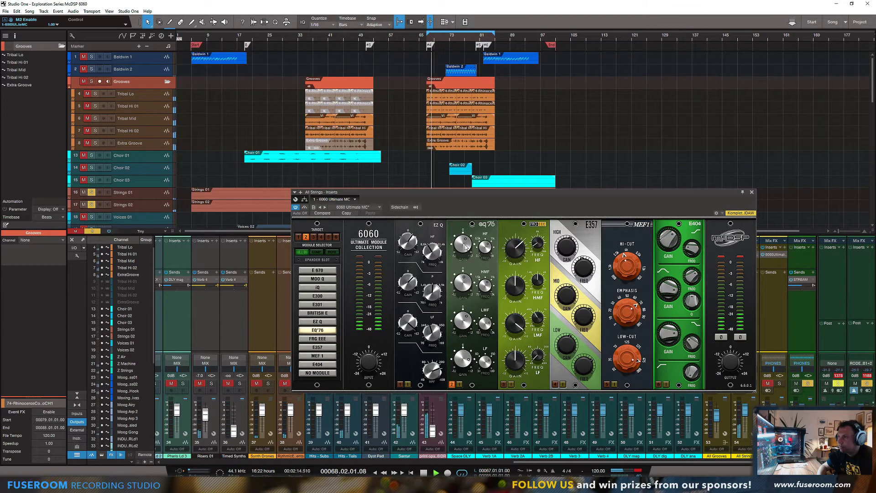
drag(487, 247, 476, 265)
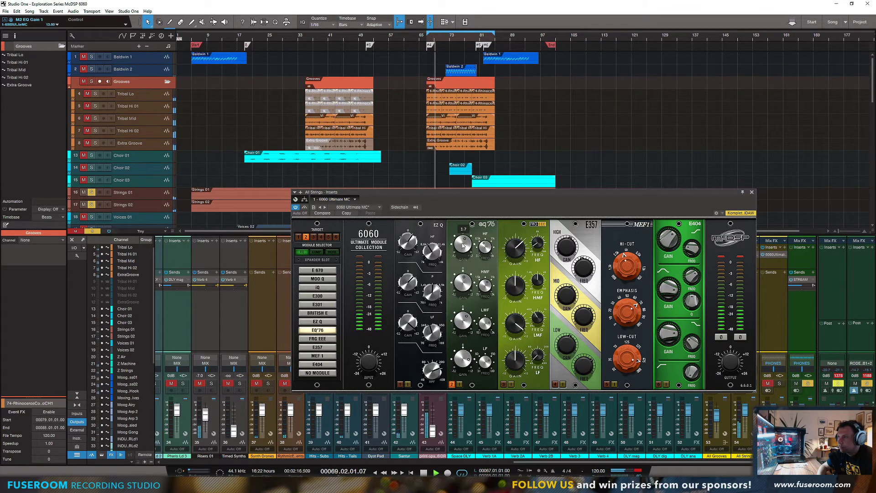
key(space)
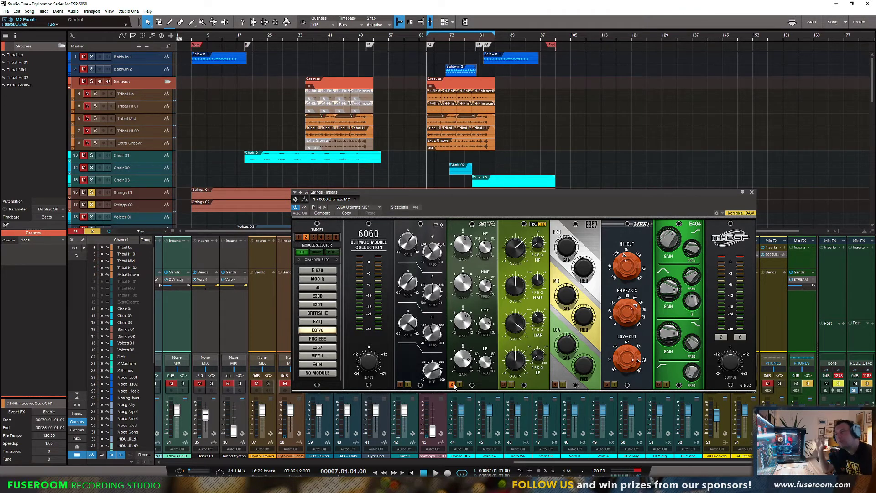
Reset the FRG EEE's band gains, enable the module over the playing loop, and shape its LF and LMF bands.
double_click(517, 262)
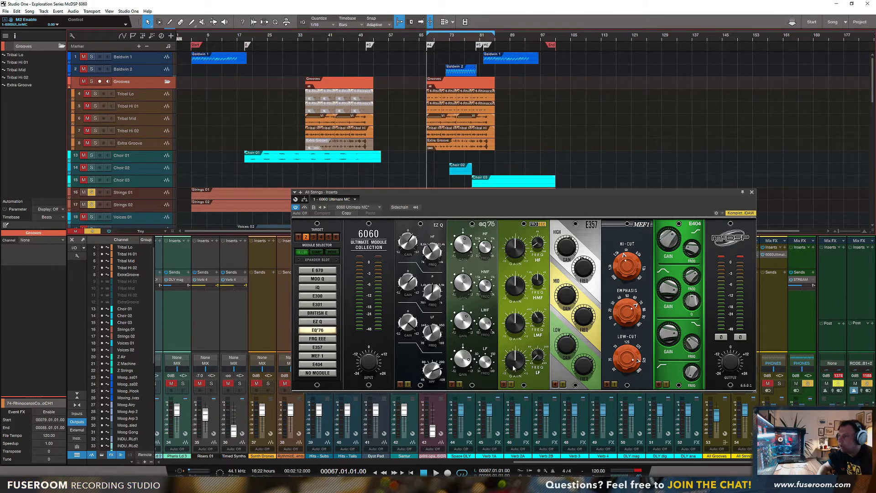
key(space)
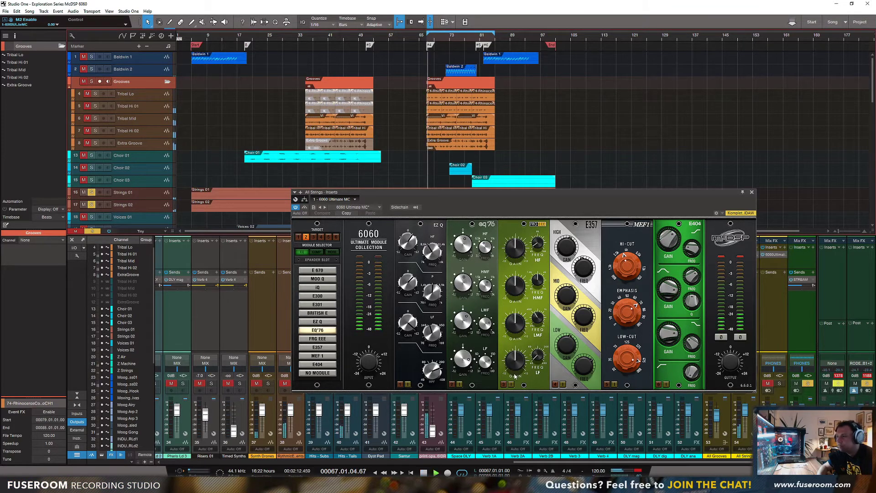
click(504, 385)
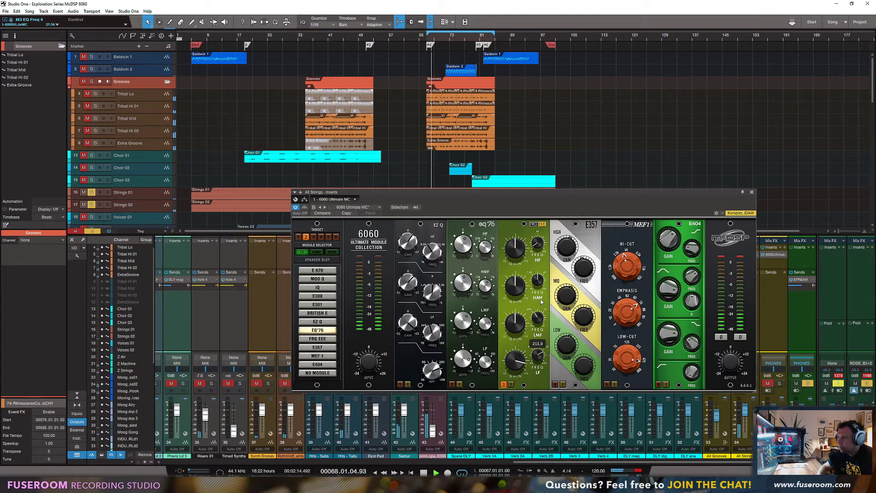
drag(538, 318, 541, 293)
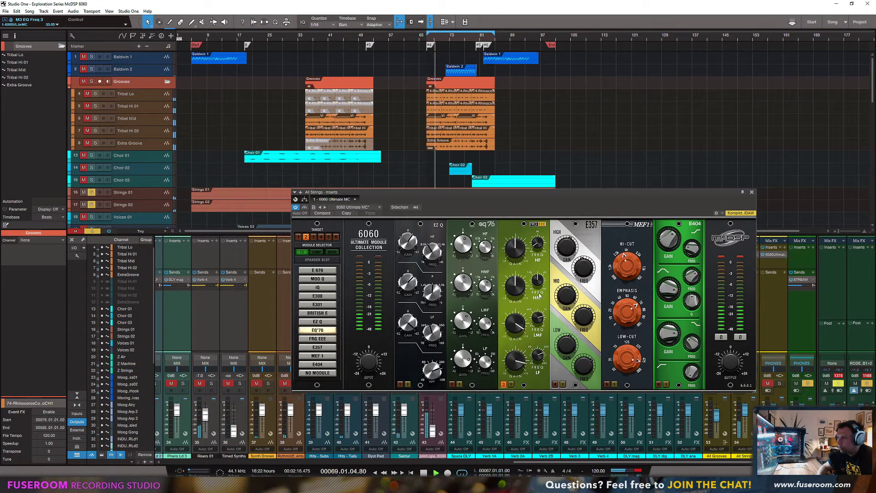
drag(511, 340, 510, 333)
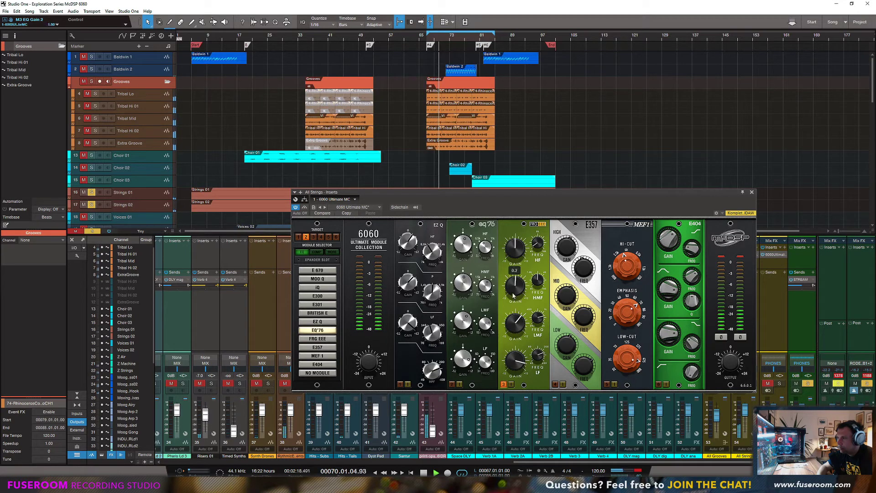
Boost the FRG EEE's HMF gain, raise its HF frequency to maximum, and cut its HF gain to about -9.5 against the loop.
mouse_move(516, 284)
mouse_down()
mouse_move(518, 268)
mouse_move(539, 270)
mouse_move(513, 297)
mouse_up()
mouse_move(515, 249)
mouse_down()
mouse_move(518, 235)
mouse_move(516, 259)
mouse_up()
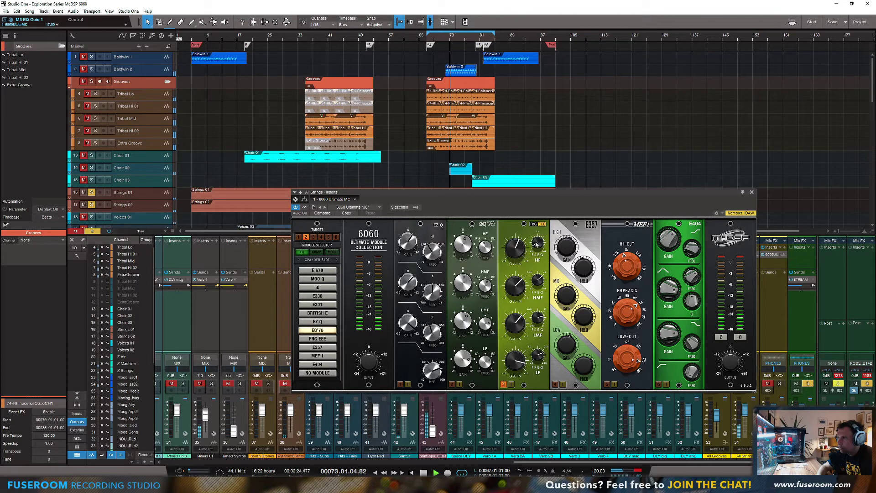
mouse_move(516, 249)
mouse_down()
mouse_move(522, 233)
mouse_move(516, 259)
mouse_up()
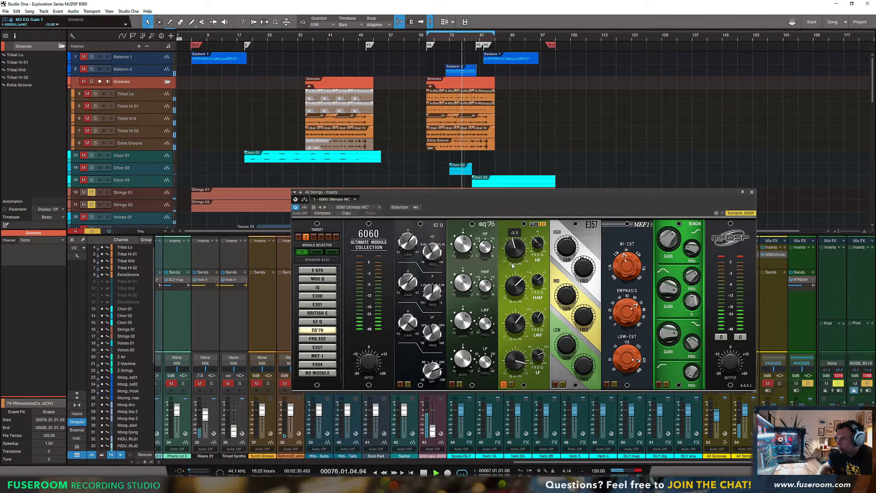
drag(538, 242, 541, 216)
key(space)
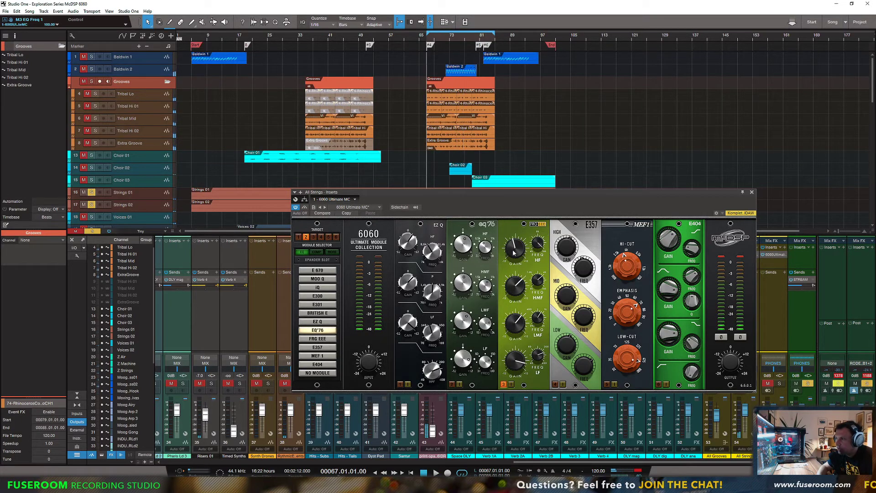
drag(515, 248, 522, 205)
key(space)
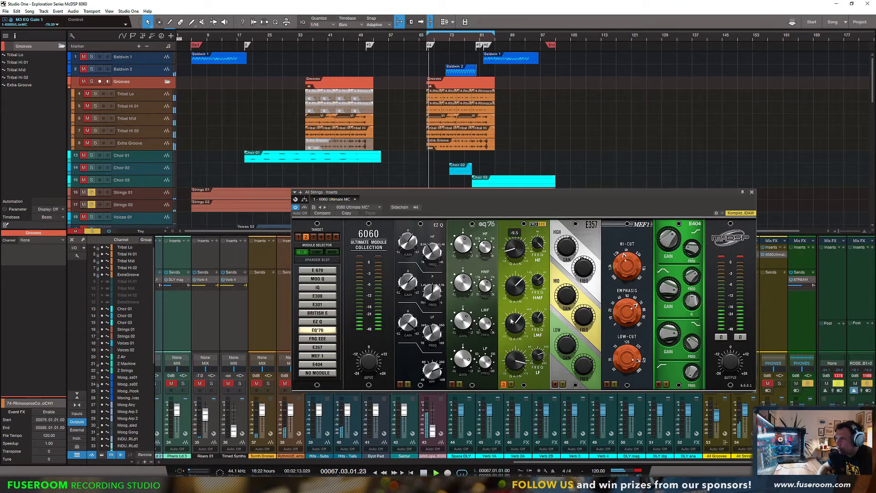
Fine-tune the FRG EEE's midrange bands during playback, bypass the module for comparison, and stop the loop.
drag(515, 289, 513, 297)
key(space)
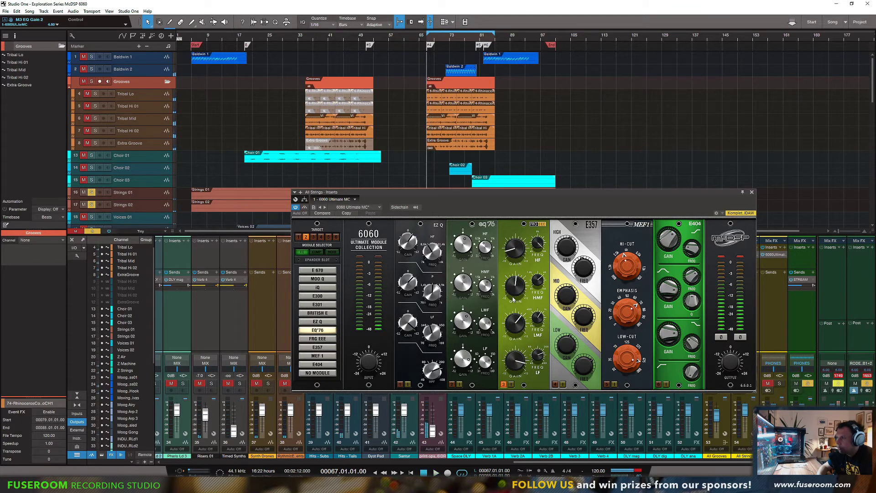
key(space)
drag(515, 327, 515, 286)
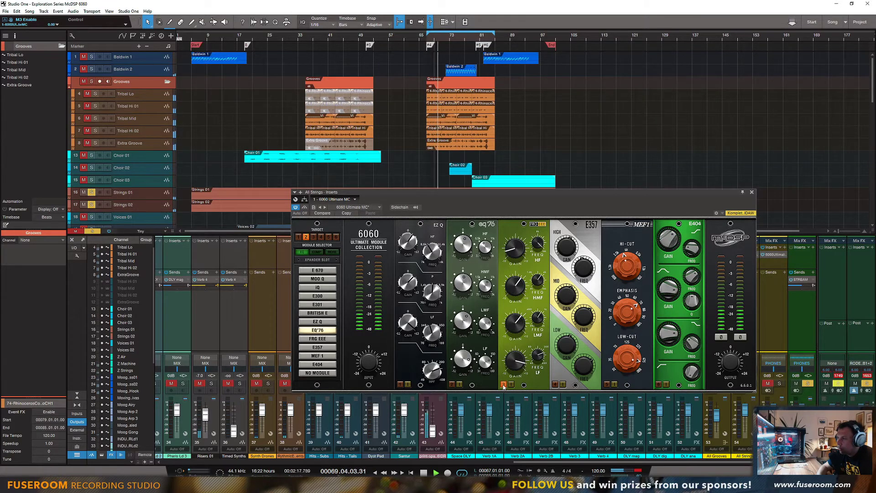
key(space)
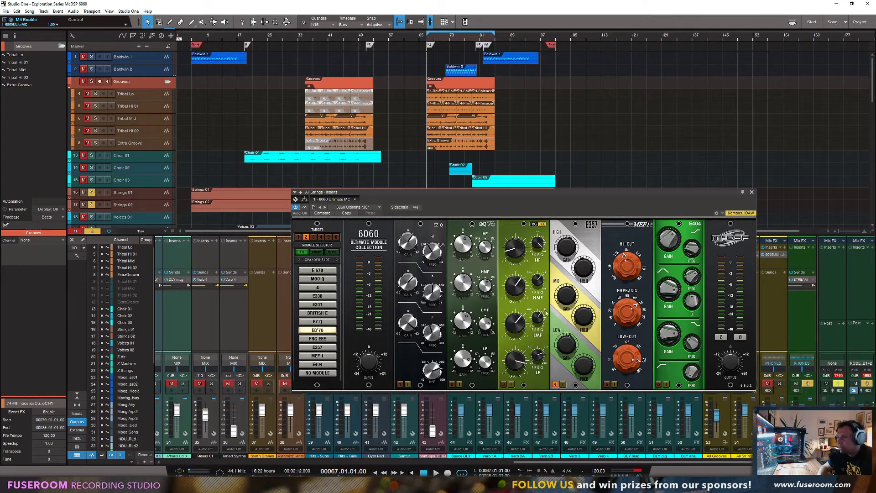
Play the loop through the enabled E357, adjusting its Mid gain and setting its High gain to about 3.
key(space)
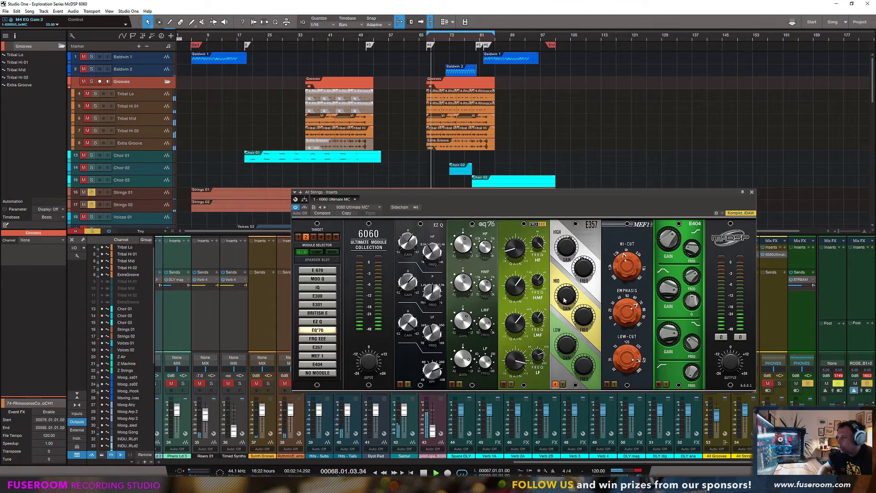
mouse_move(568, 253)
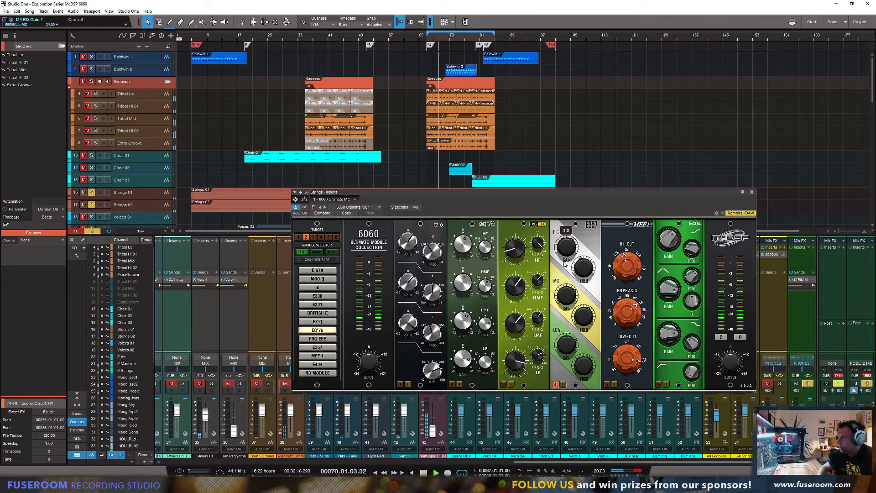
key(space)
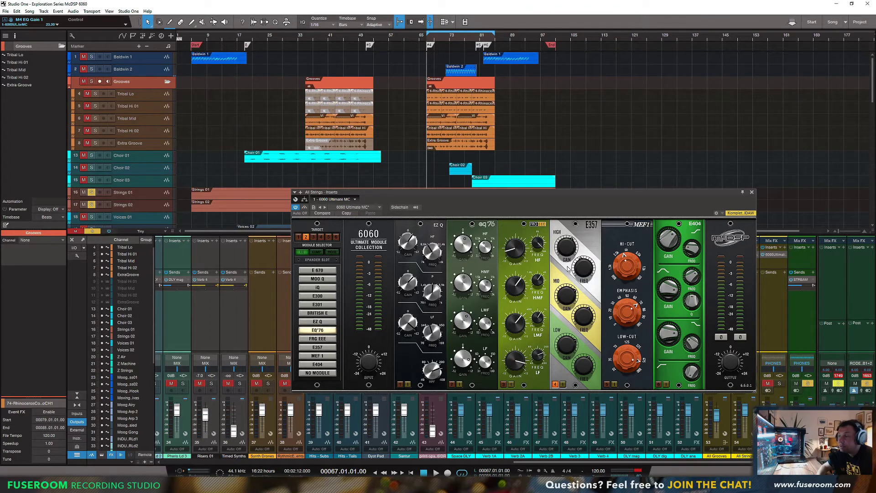
Lower the E357's High gain to about 2.1, compare the strings with it bypassed and active, and stop with it bypassed.
key(space)
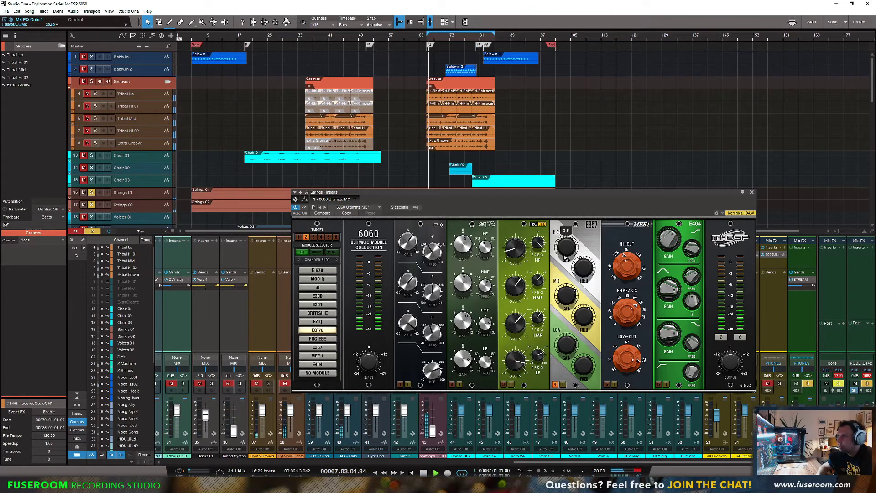
click(555, 386)
click(556, 386)
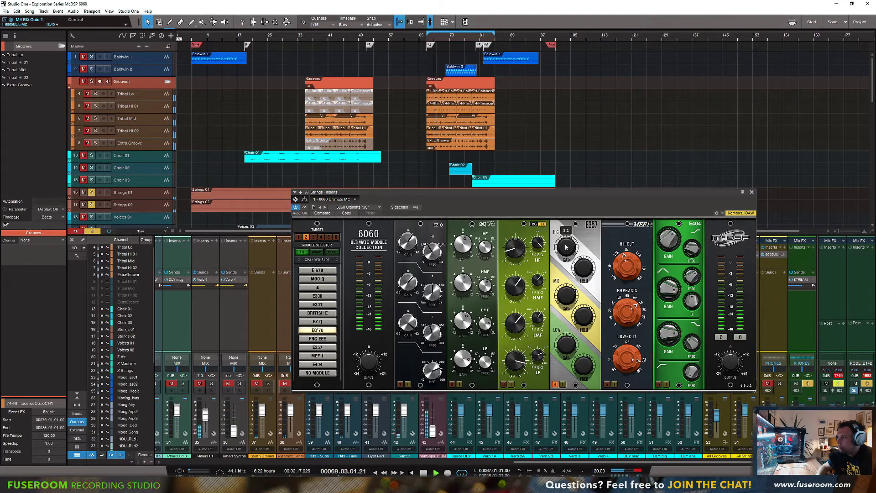
click(556, 385)
click(556, 385)
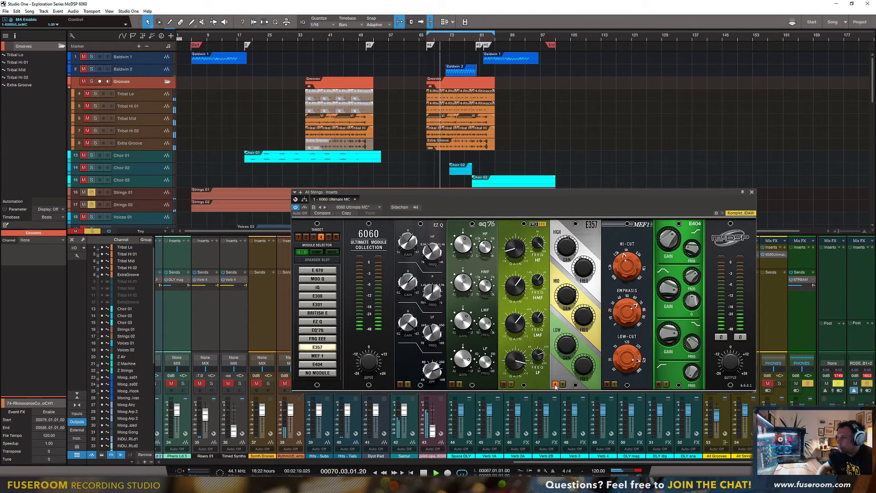
key(space)
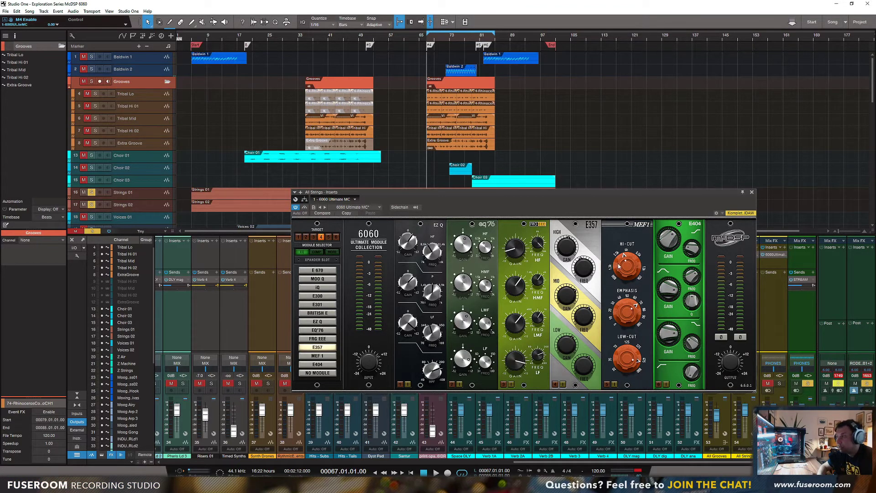
Enable the MEF1 and try different hi-cut and low-cut frequencies on the strings loop.
mouse_move(627, 267)
drag(627, 267, 632, 256)
key(space)
drag(627, 358, 640, 312)
click(605, 385)
drag(627, 271, 628, 296)
key(space)
drag(624, 377, 622, 391)
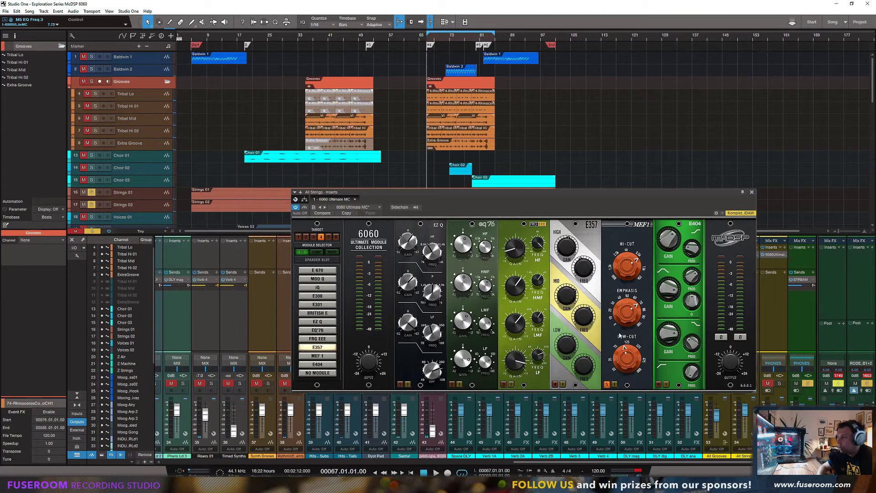
Replay the loop while adjusting the MEF1's emphasis, low-cut and hi-cut settings, and stop playback.
key(space)
drag(626, 312, 626, 279)
drag(625, 365, 627, 349)
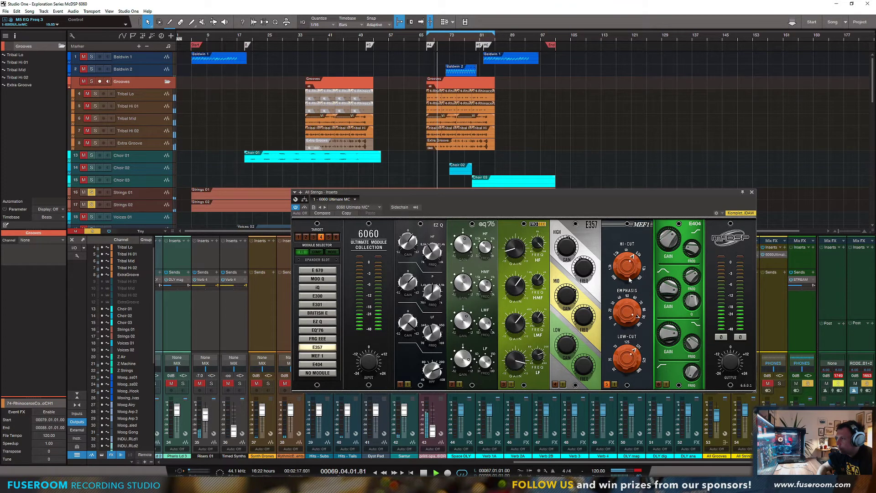
drag(630, 280, 629, 290)
key(space)
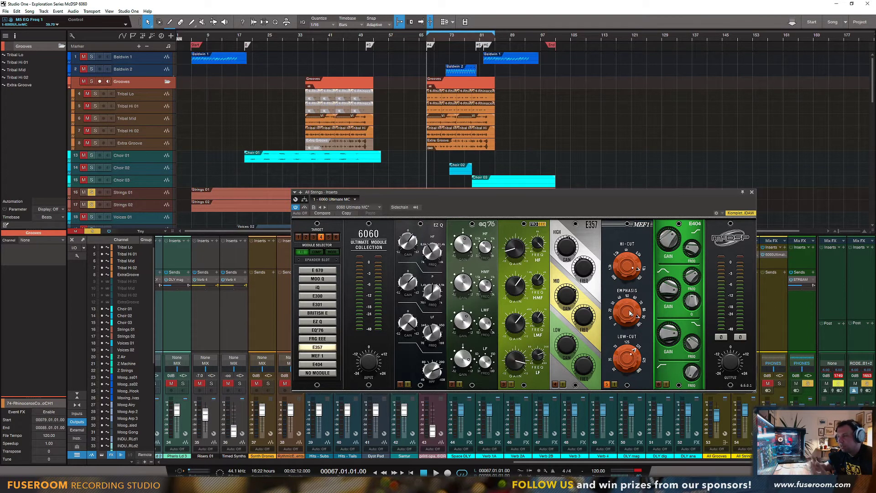
Audition the MEF1 with lower hi-cut and low-cut frequencies and reduced emphasis, and stop the loop.
key(space)
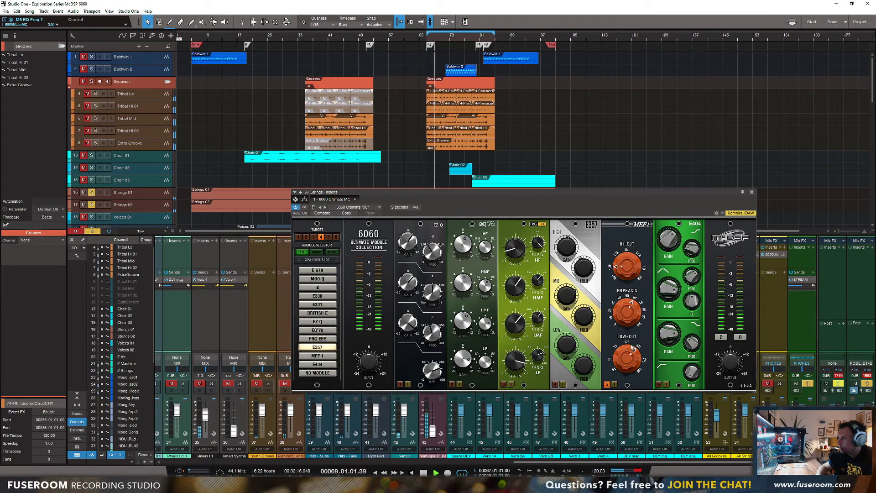
drag(626, 263, 624, 273)
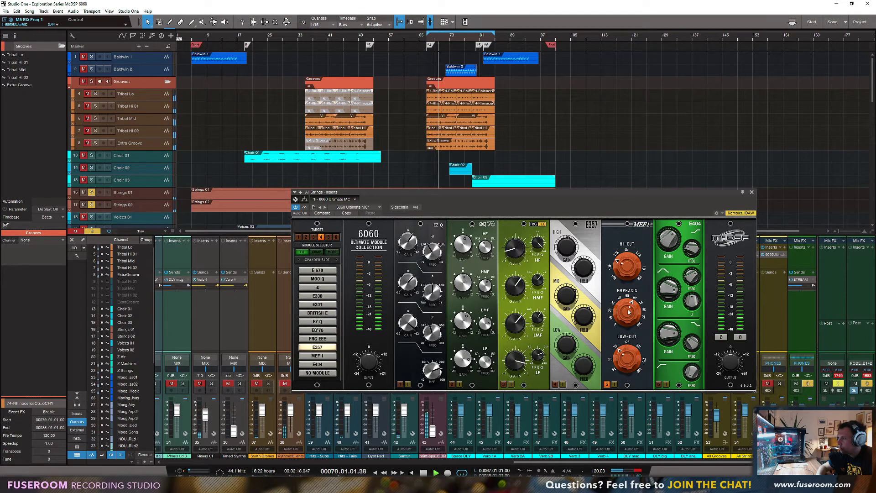
key(space)
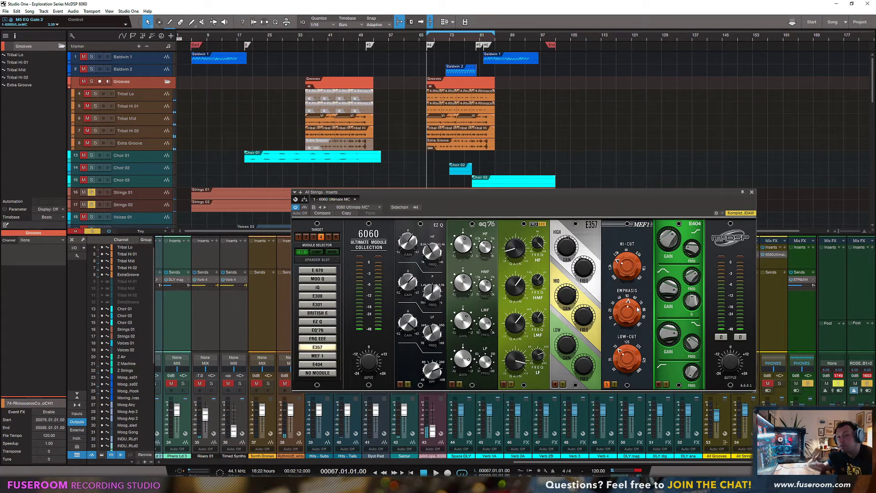
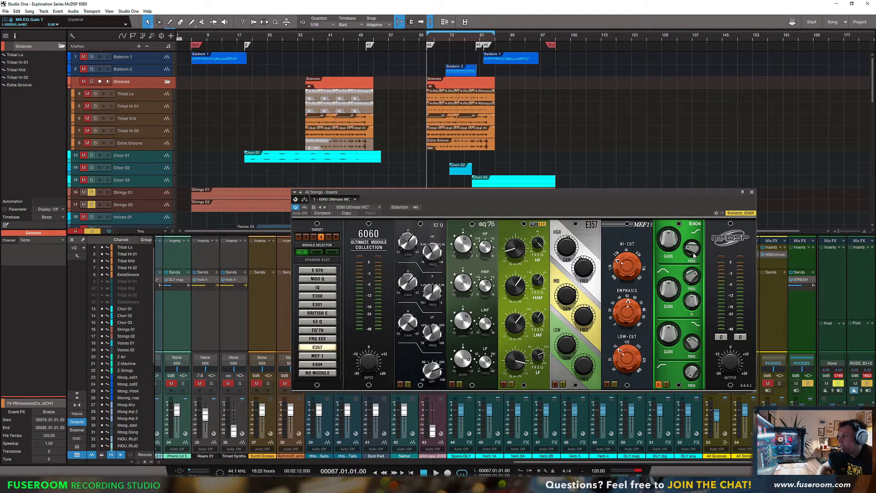
Explore the E404's frequency controls for the high and mid bands while playback is stopped.
drag(694, 256, 699, 236)
drag(692, 299, 694, 241)
drag(689, 280, 693, 233)
drag(690, 277, 706, 402)
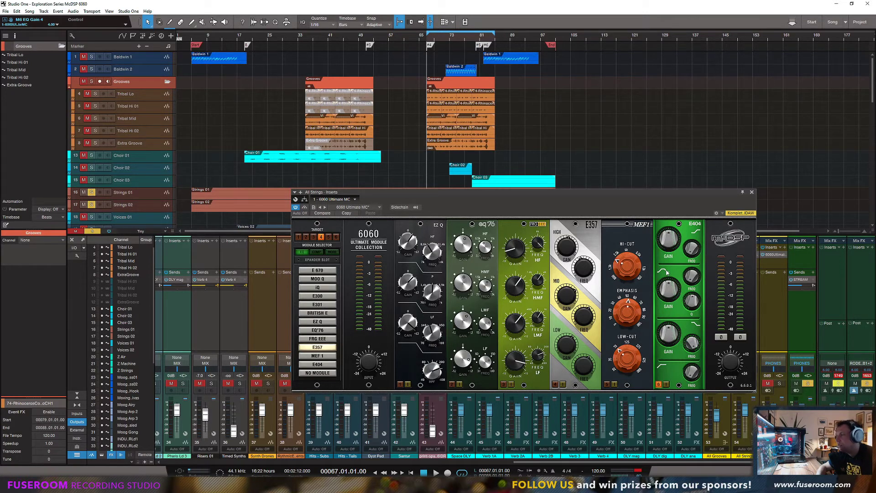
Play the strings loop while adjusting the E404's high, mid and low gains and frequencies.
key(space)
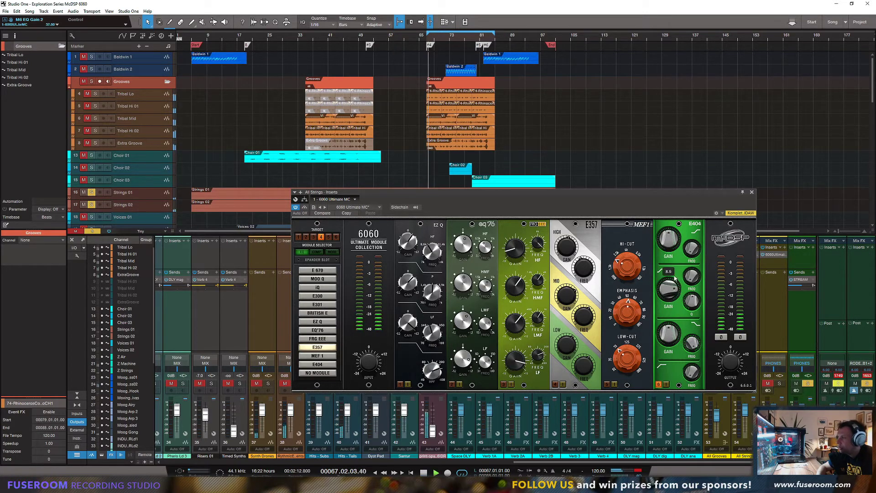
drag(691, 276, 694, 238)
drag(670, 290, 671, 304)
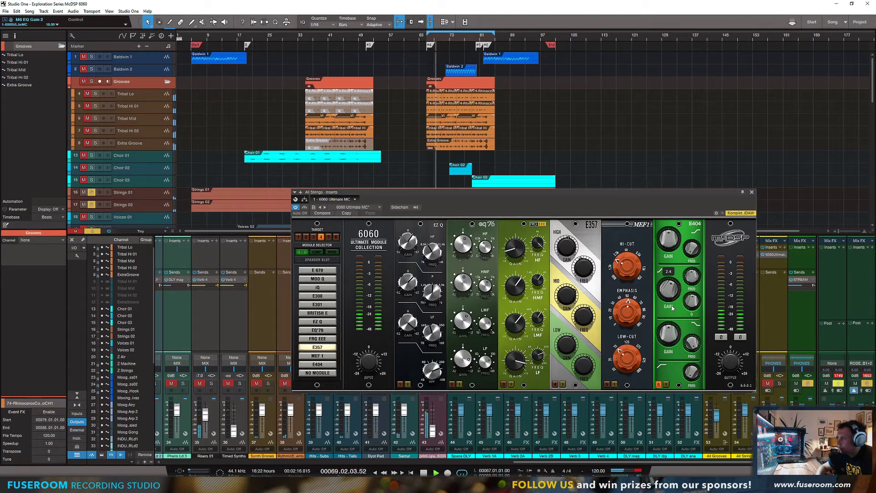
drag(665, 242, 665, 238)
drag(690, 249, 689, 218)
drag(691, 342, 670, 336)
drag(691, 370, 674, 322)
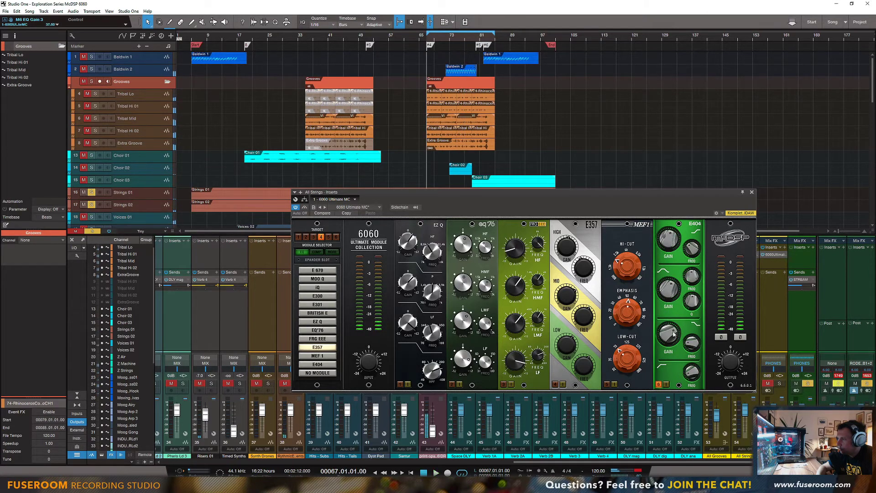
Compare the strings loop with the E404 bypassed and active, and stop playback.
click(659, 384)
click(659, 384)
key(space)
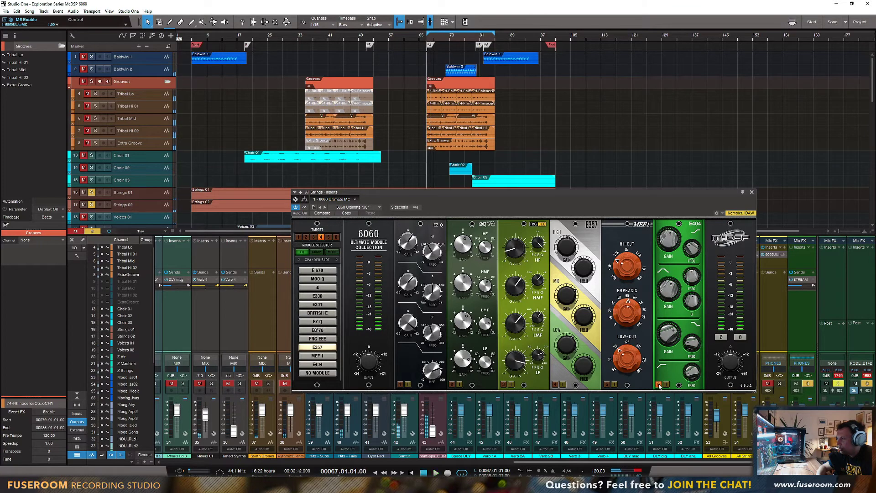
key(space)
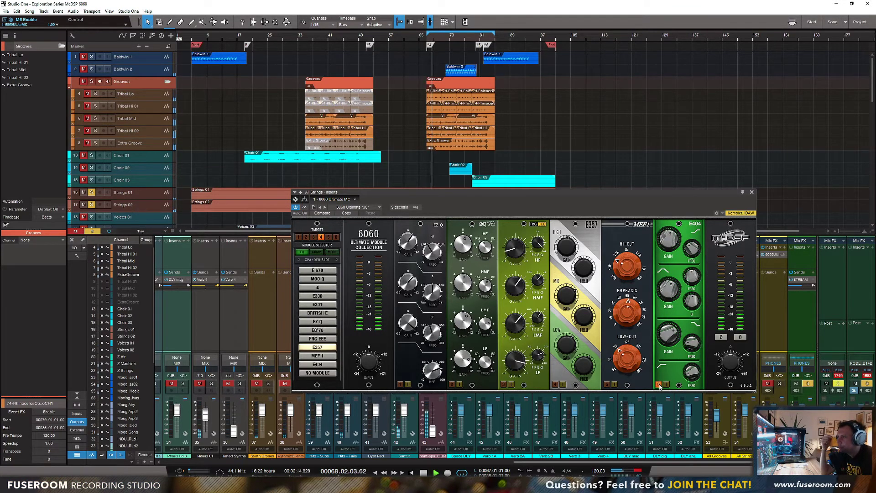
click(659, 384)
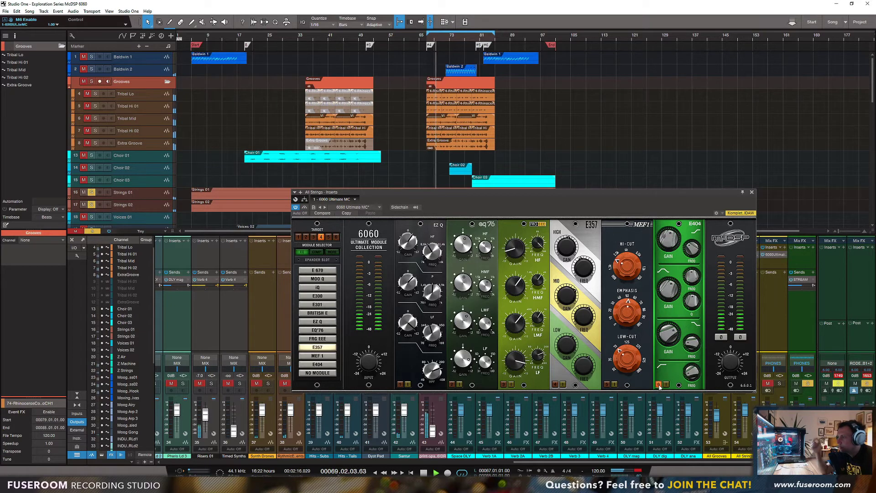
key(space)
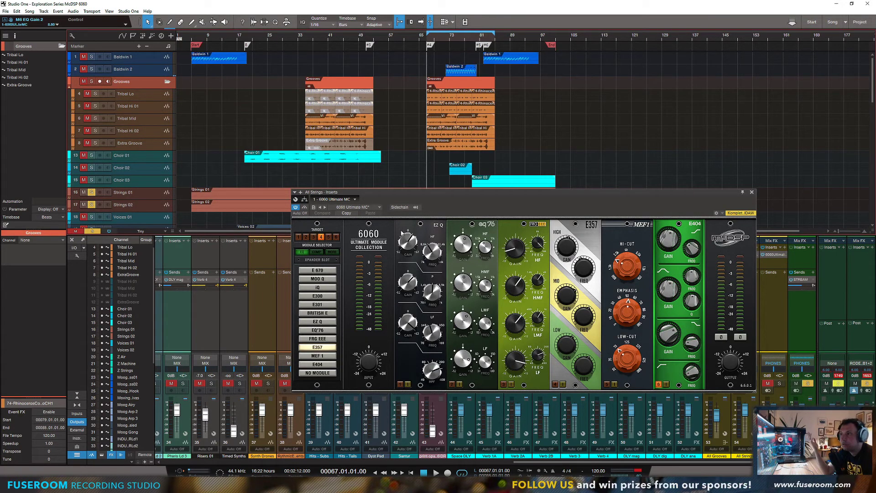
Load the default preset, insert a Moo Q module, and move it to the second slot with the loop playing.
click(353, 207)
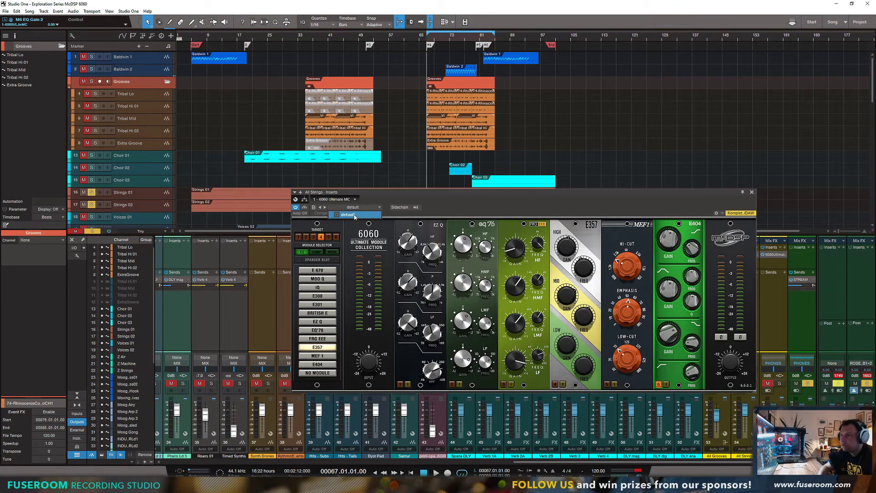
click(354, 215)
click(439, 226)
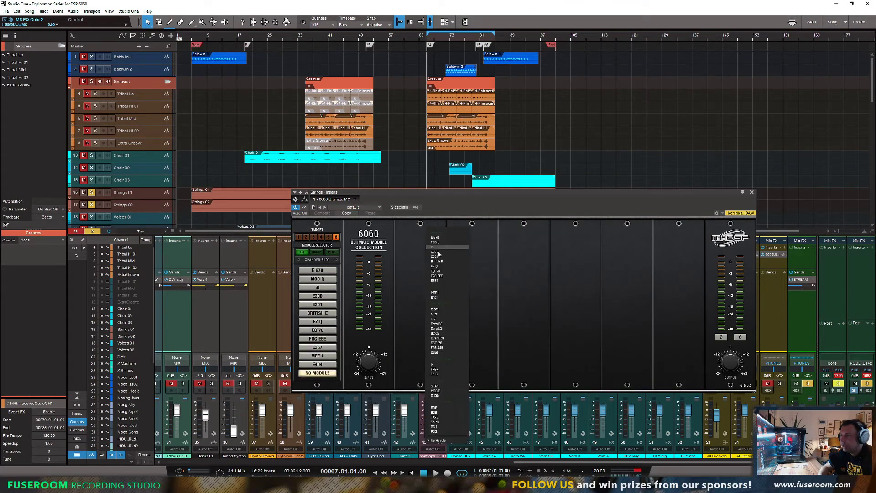
click(436, 242)
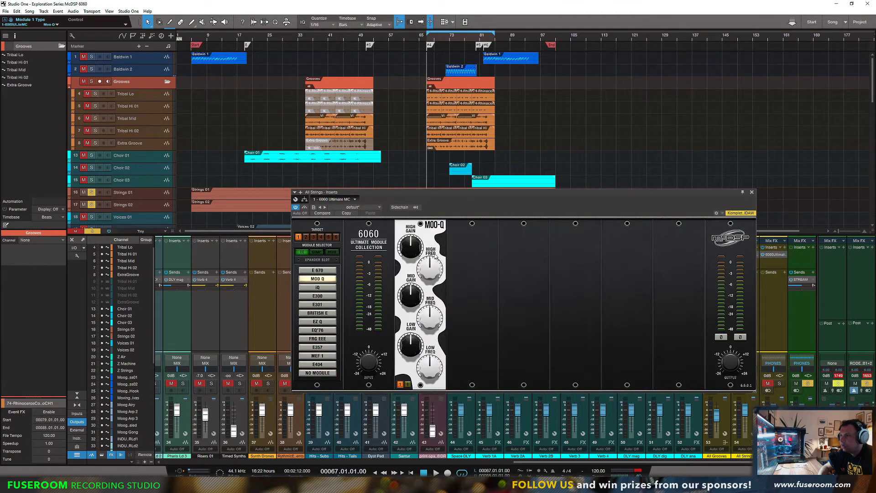
key(space)
drag(432, 227, 472, 228)
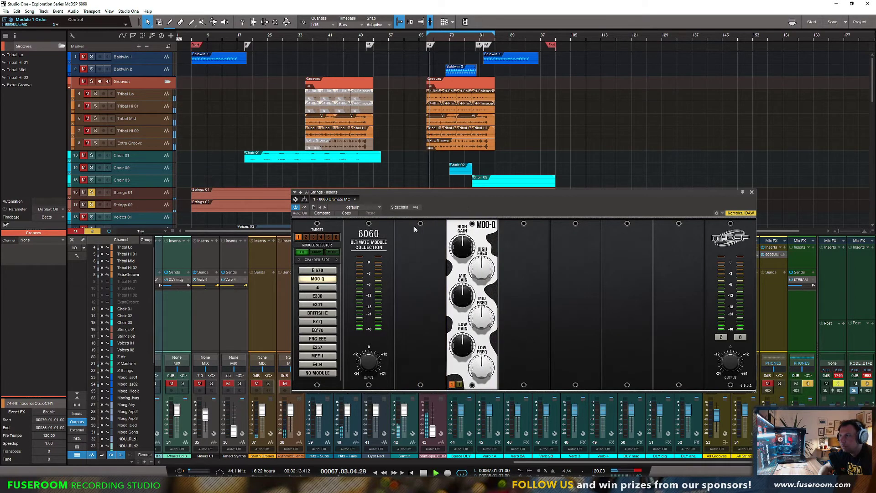
Insert an E 670 equalizer in the empty slot ahead of the Moo Q.
click(437, 227)
click(406, 290)
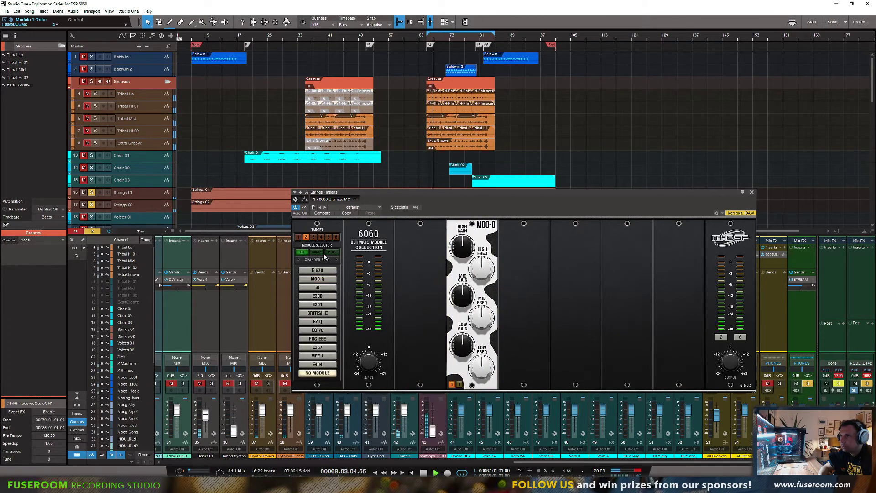
click(319, 252)
click(425, 229)
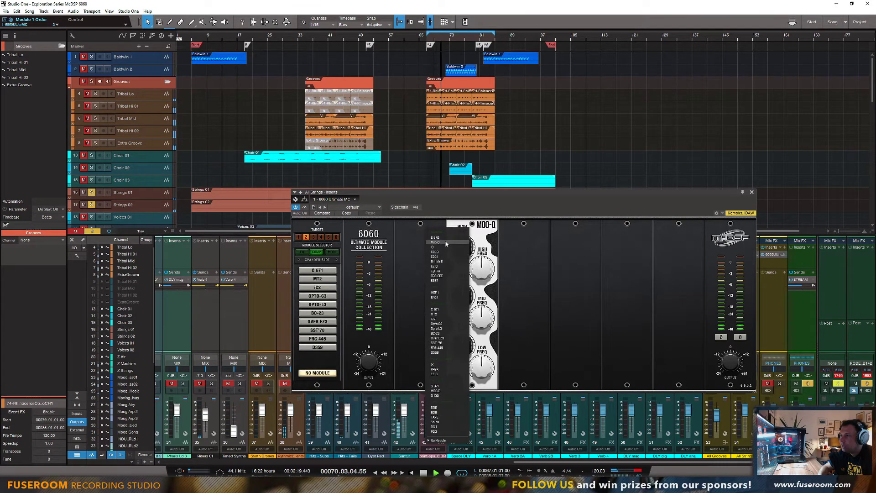
click(444, 237)
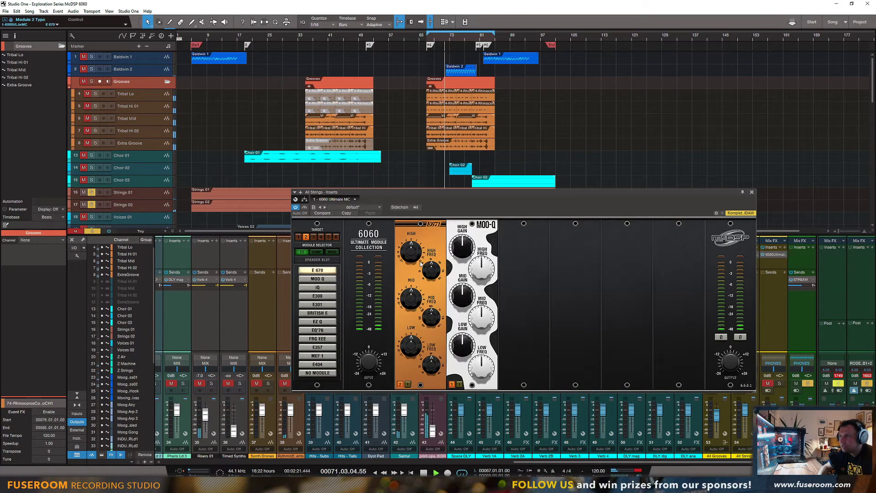
Replace the E 670 with the C 671 compressor, raise its makeup gain to about 10.4, and stop the loop.
click(299, 238)
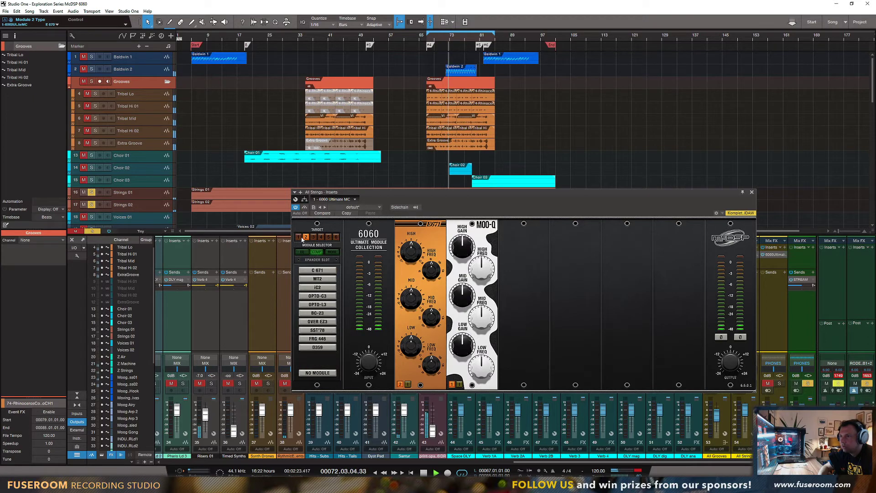
click(306, 237)
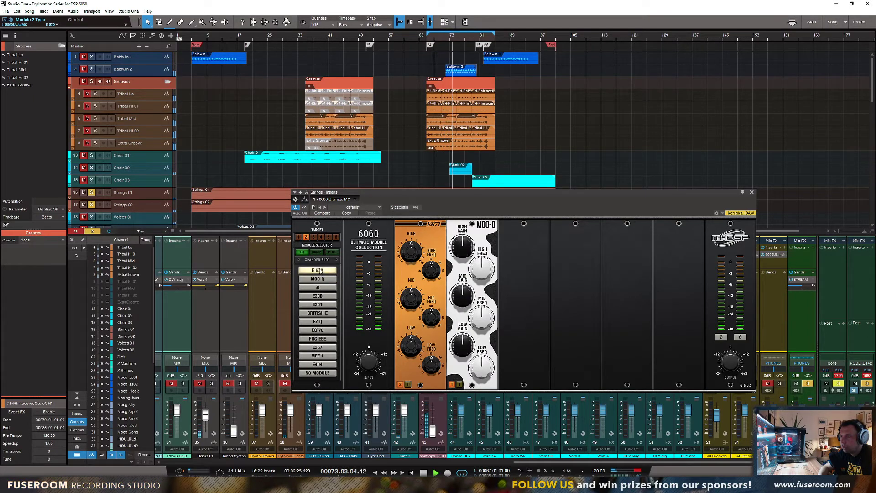
click(316, 252)
click(318, 270)
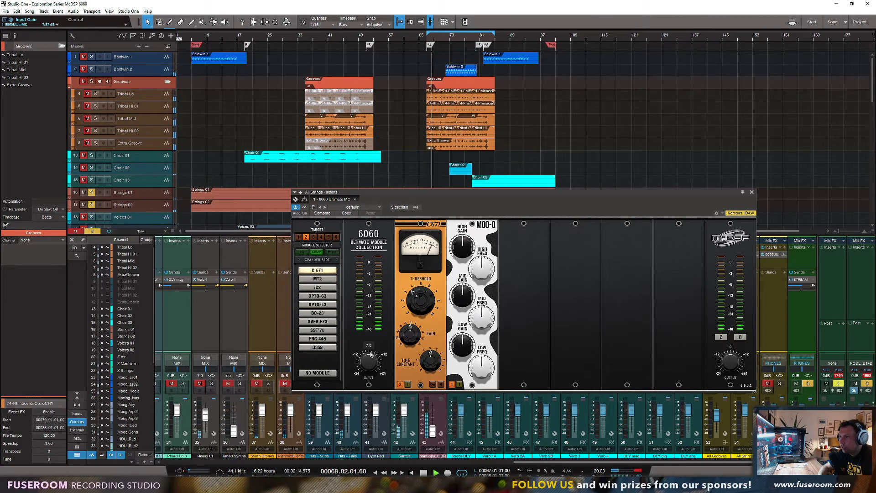
drag(410, 336, 412, 327)
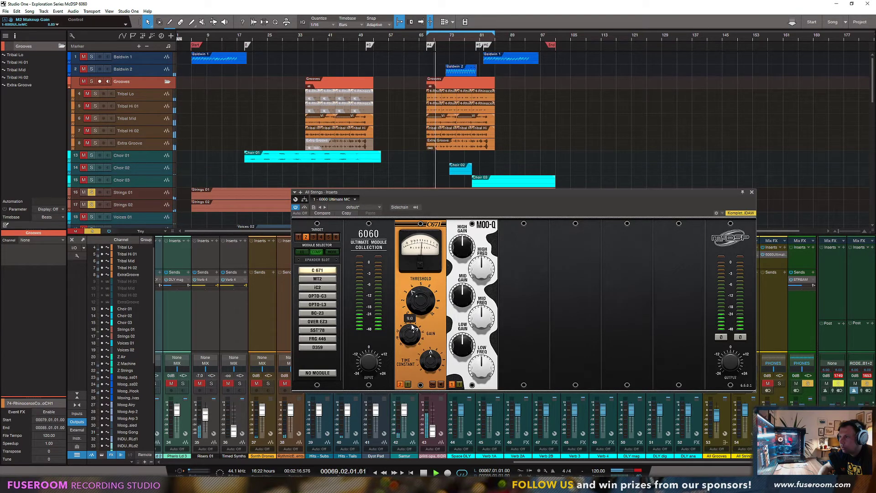
key(space)
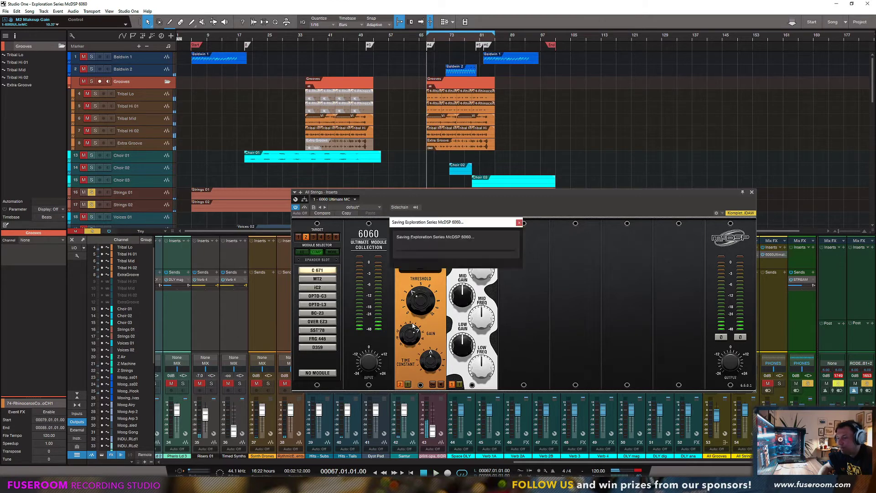
Replay the loop while boosting the Moo Q's high and mid gains, setting its mid frequency to about 746, and adjusting its low frequency.
key(space)
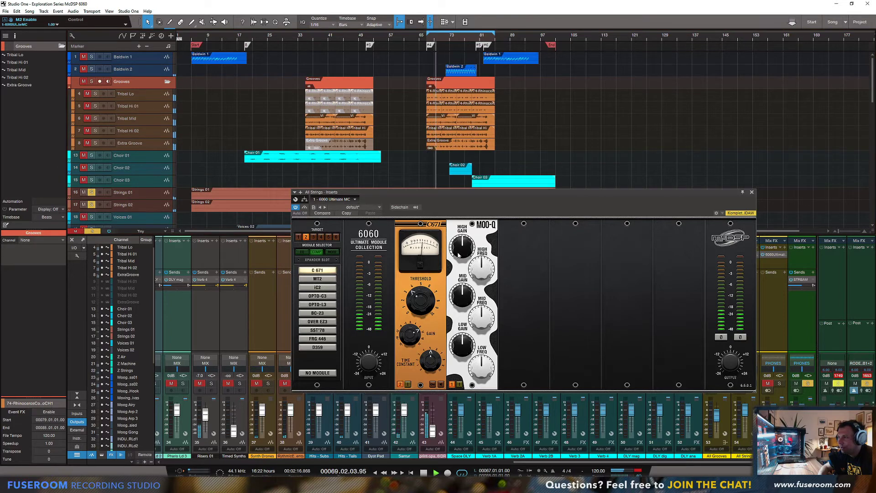
mouse_move(460, 249)
drag(462, 300, 463, 282)
drag(481, 318, 481, 327)
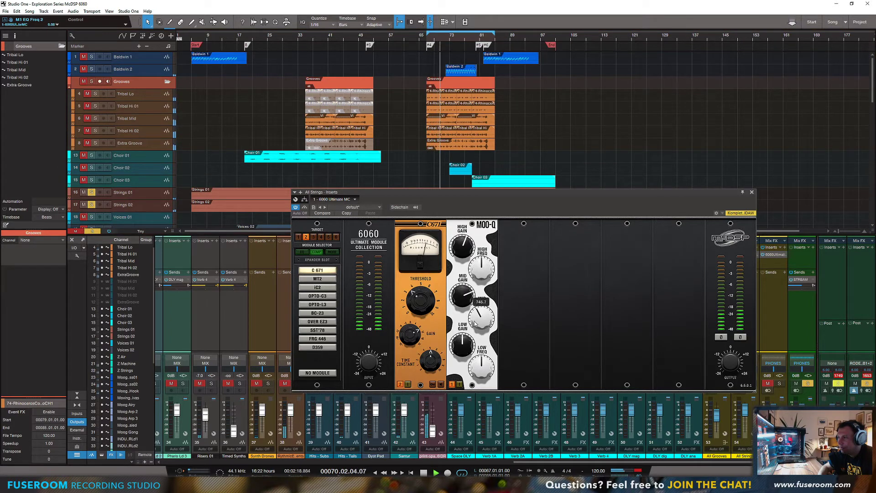
drag(464, 299, 462, 314)
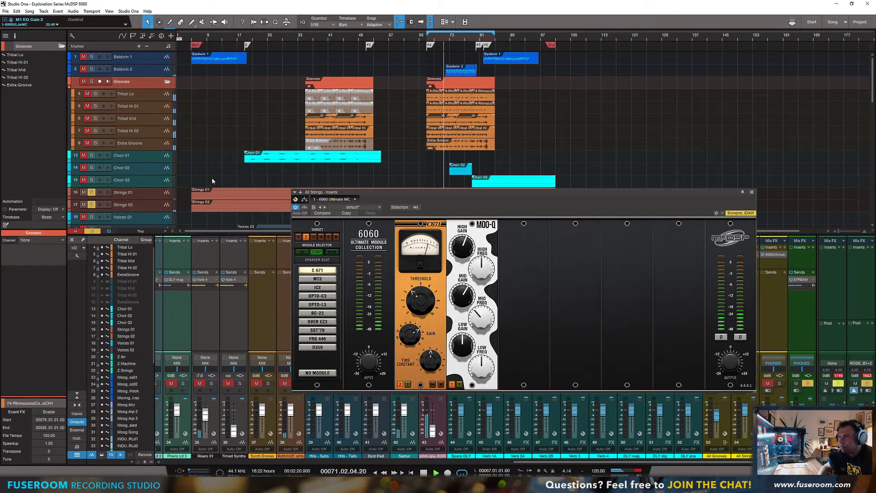
mouse_move(482, 367)
mouse_down()
mouse_move(463, 334)
mouse_move(482, 374)
mouse_up()
key(space)
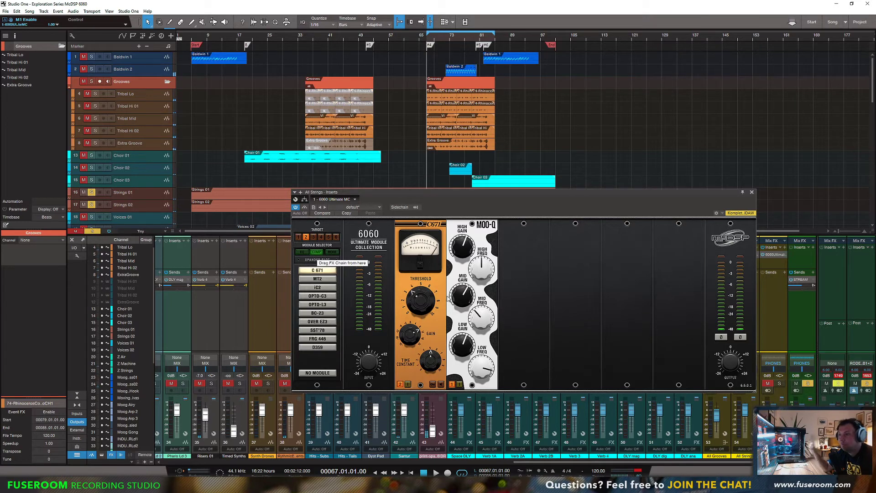
Solo the Grooves folder with the strings, audition the loop while refining the Moo Q's mid band, and close the plug-in window.
click(91, 81)
key(space)
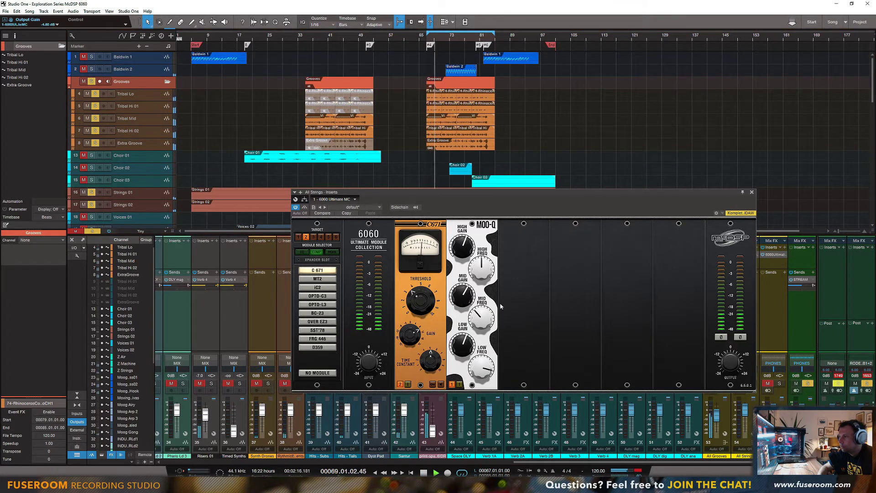
mouse_move(465, 309)
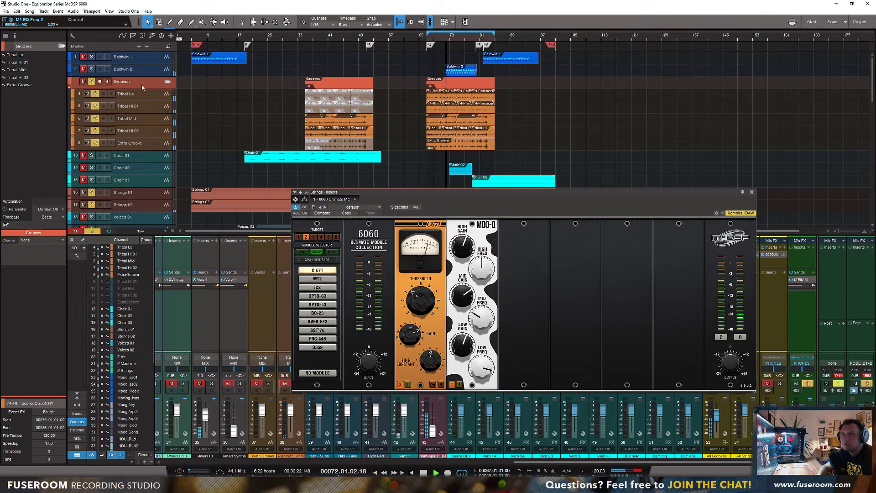
click(752, 192)
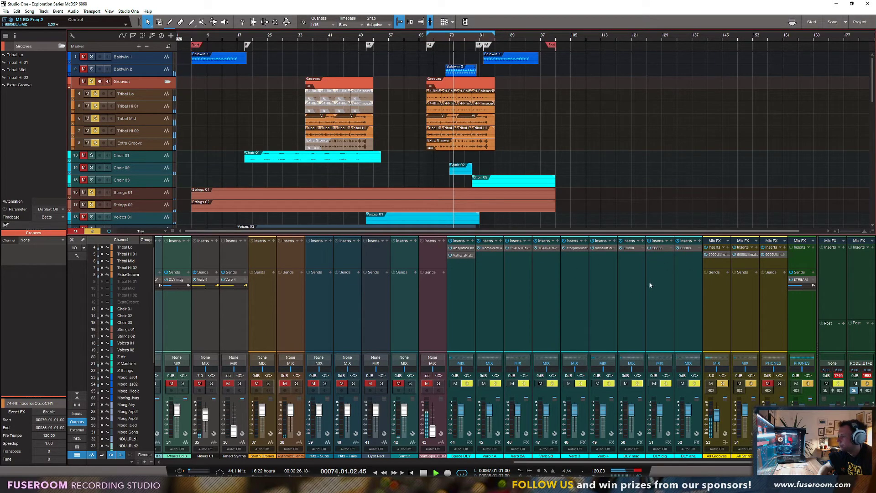
key(space)
Open the 6060 on the All Grooves bus and add an E 670 equalizer after the MT2 compressor.
click(717, 254)
drag(527, 163, 564, 165)
click(473, 201)
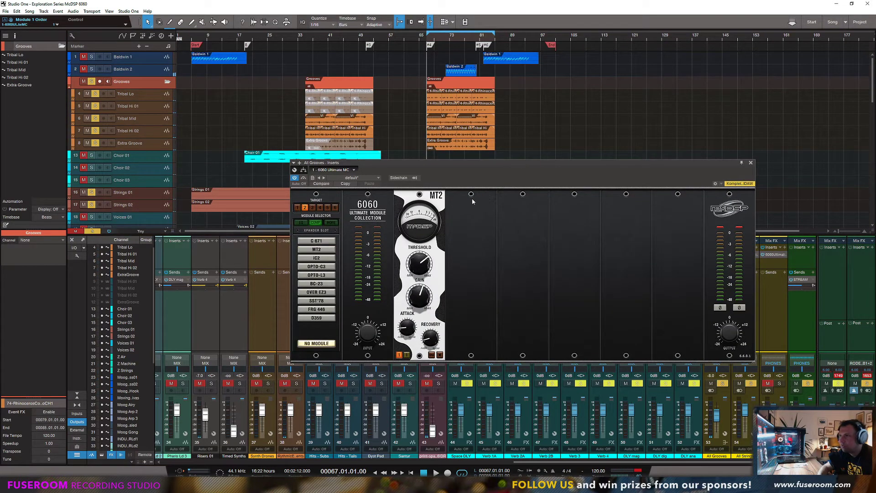
click(301, 223)
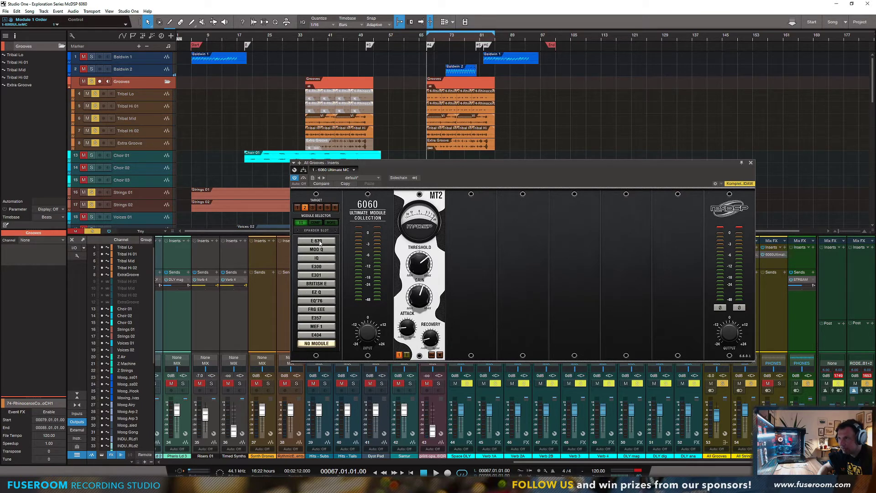
click(320, 243)
Play the loop while boosting the E 670's high, mid and low gains on the grooves.
key(space)
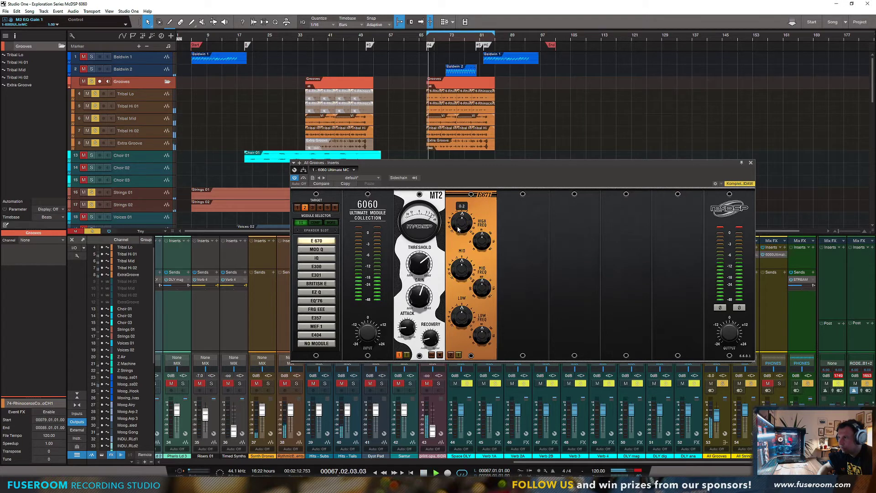
mouse_move(461, 221)
mouse_down()
mouse_move(464, 207)
mouse_move(462, 231)
mouse_up()
click(461, 259)
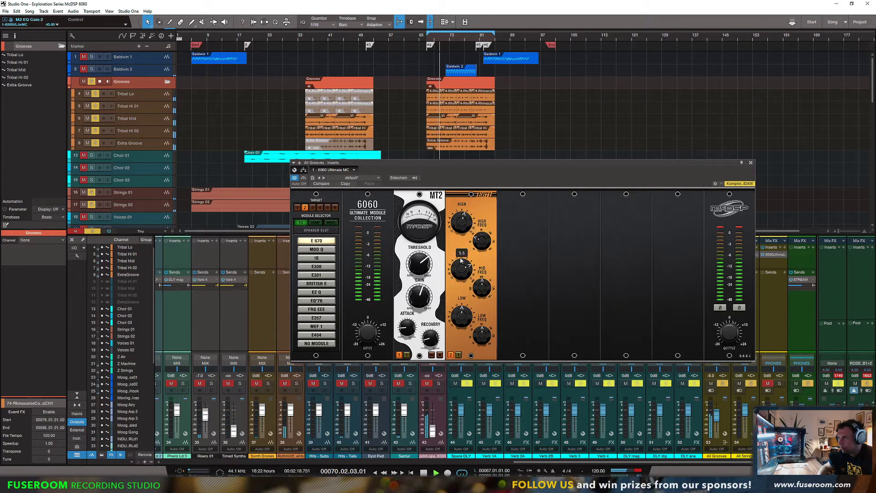
drag(461, 263, 459, 276)
mouse_move(463, 313)
mouse_down()
mouse_move(467, 301)
mouse_move(466, 315)
mouse_up()
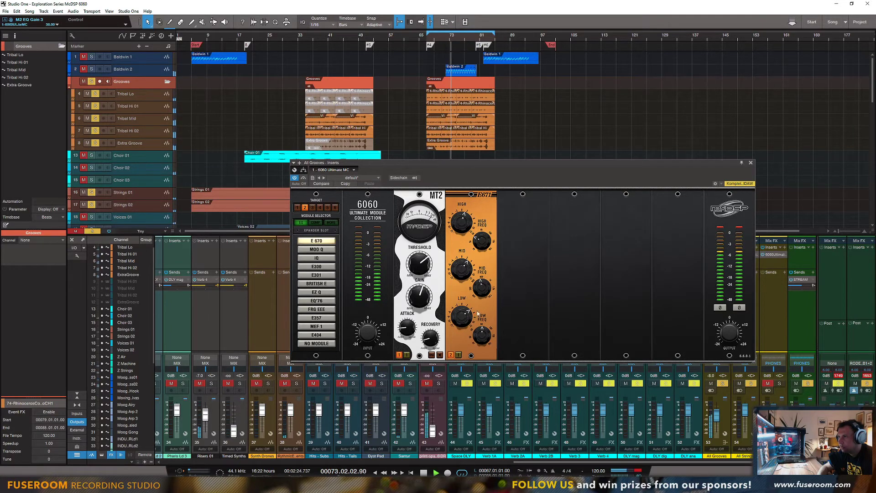
Close the All Grooves plug-in window and select the All Strings channel.
click(751, 163)
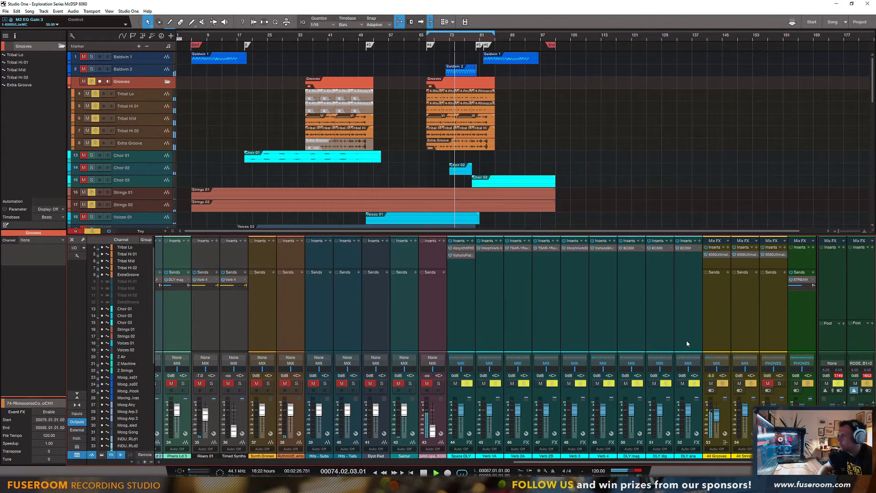
click(736, 256)
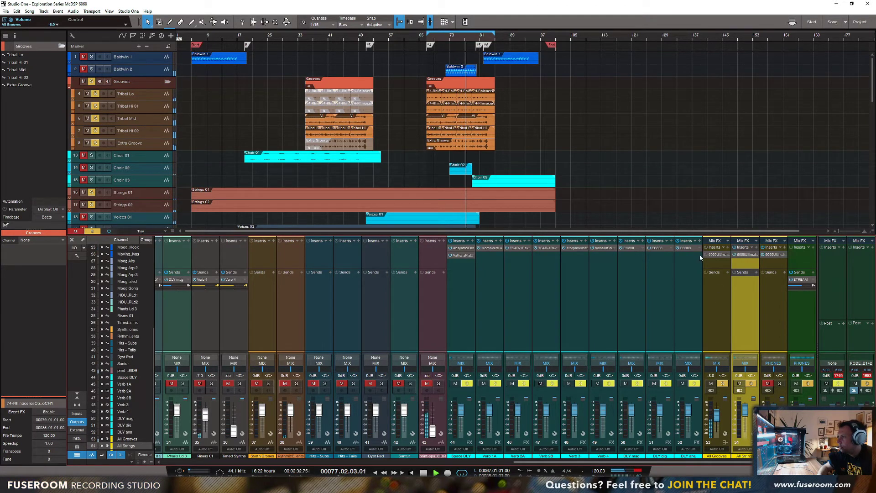
Open the 6060 on the All Grooves bus, trim its output gain to about -1.1 dB, and compare it with the plug-in bypassed during playback.
click(717, 254)
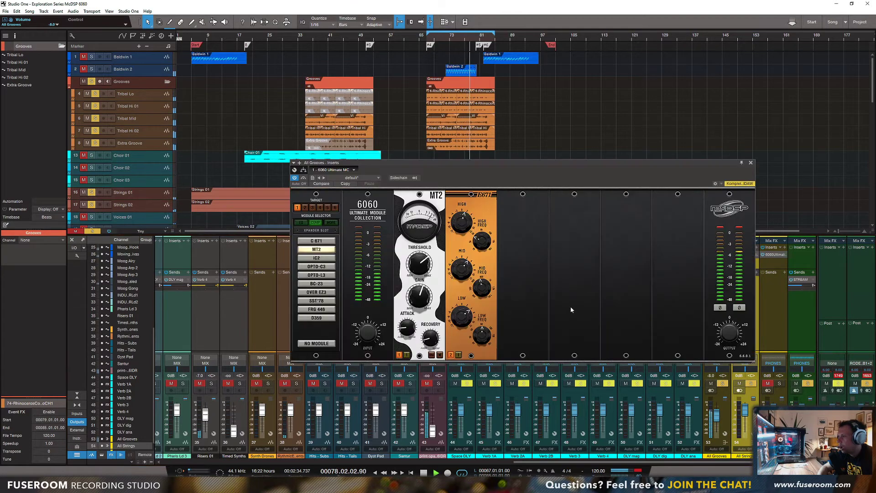
drag(694, 164, 605, 160)
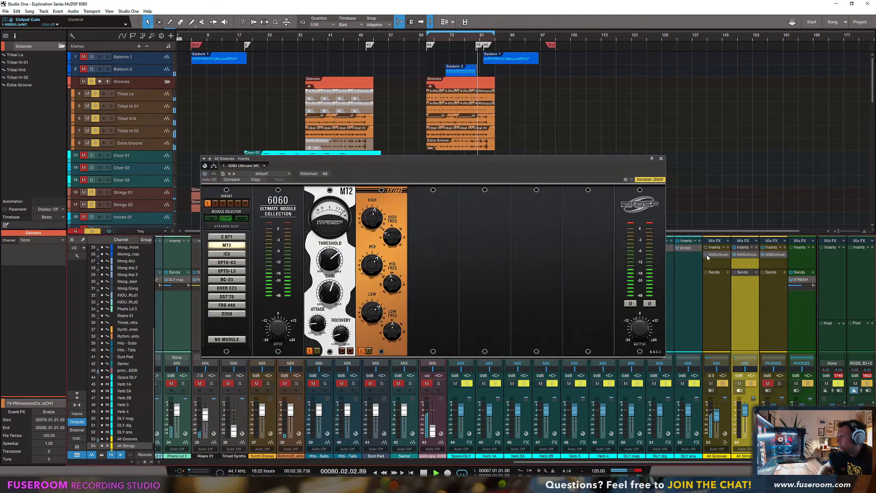
drag(629, 334, 632, 330)
click(706, 254)
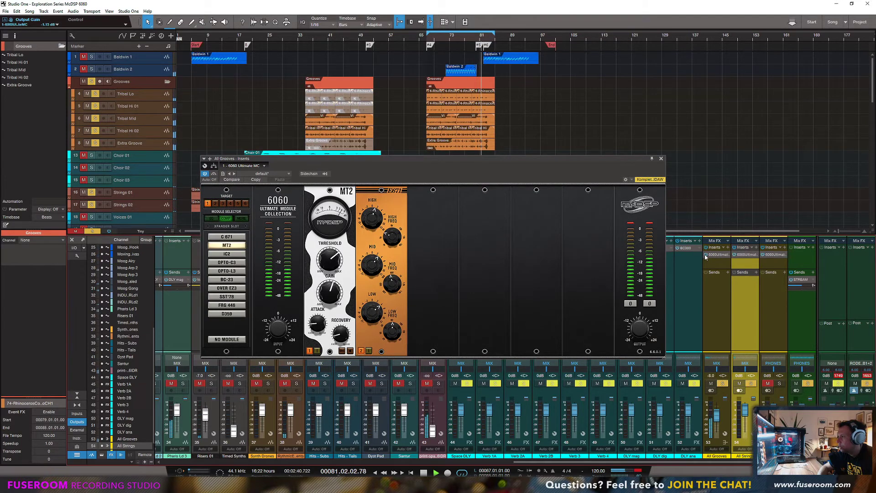
click(706, 255)
key(space)
Play the loop while lowering the All Strings 6060's output gain to about -3.7 dB, and close the plug-in window.
click(741, 254)
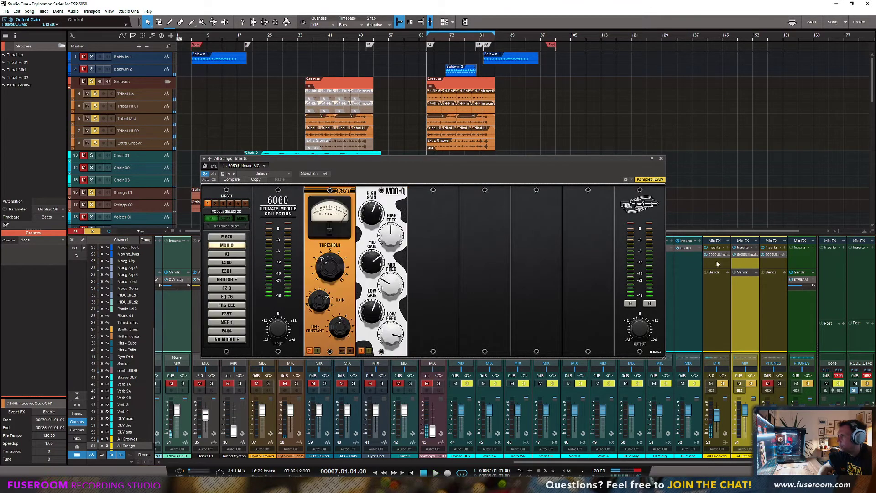
key(space)
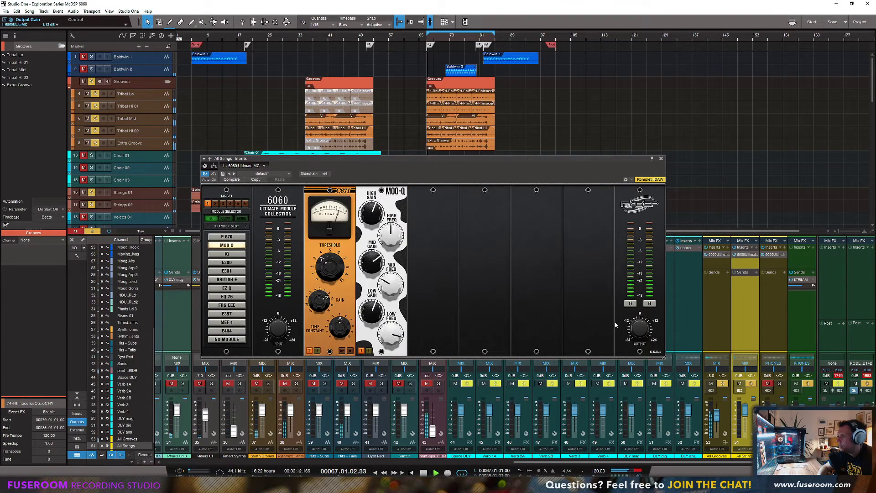
click(638, 331)
click(662, 160)
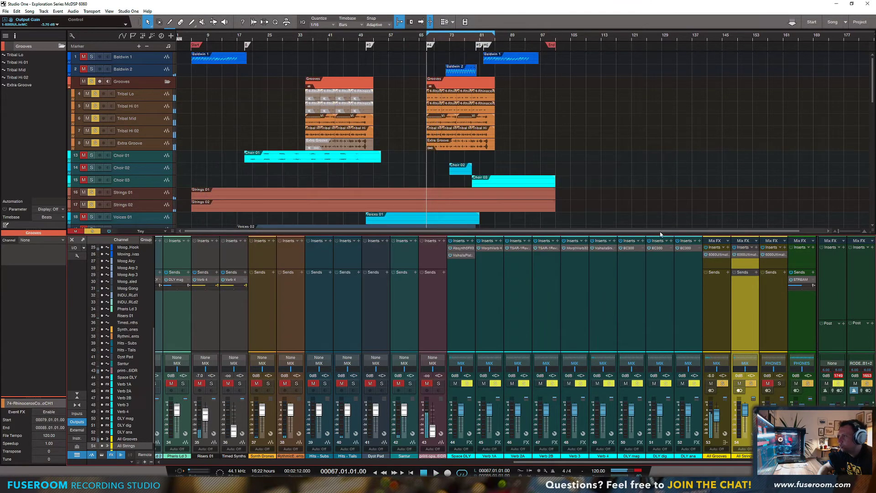
key(space)
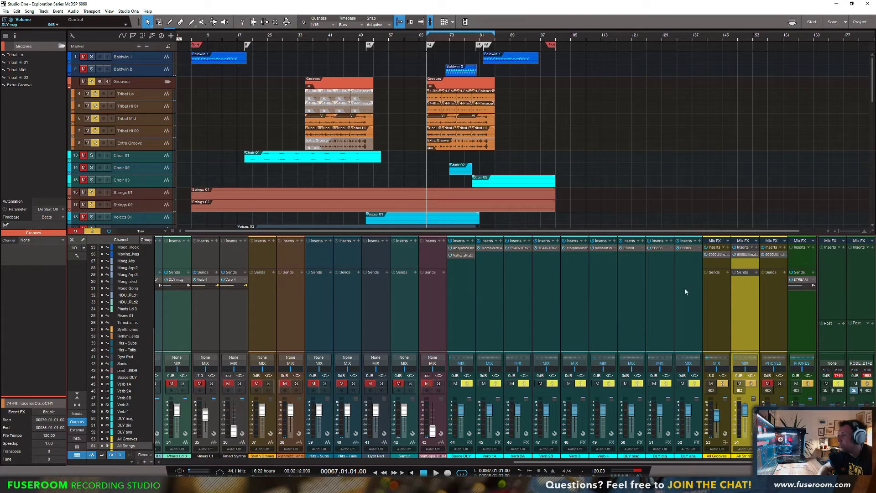
Add an OPTO-L3 compressor in the third slot of the All Grooves 6060, bypass the MT2 and E 670, and save the song.
click(718, 254)
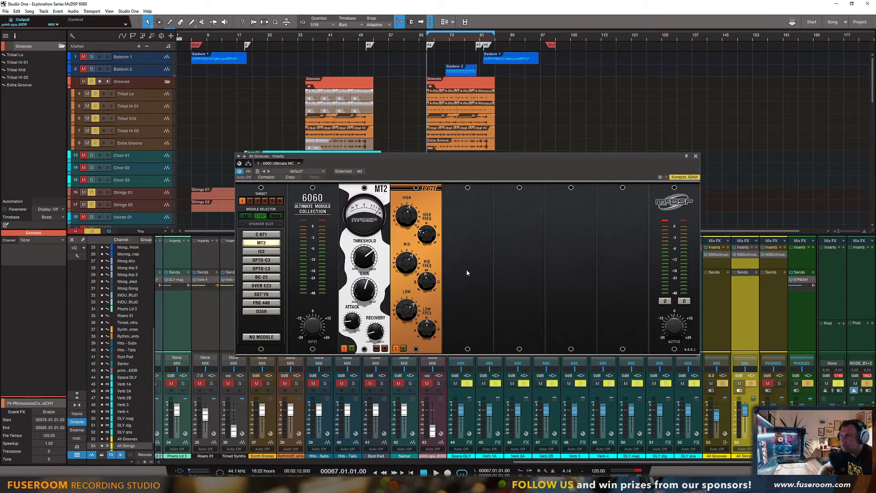
click(257, 202)
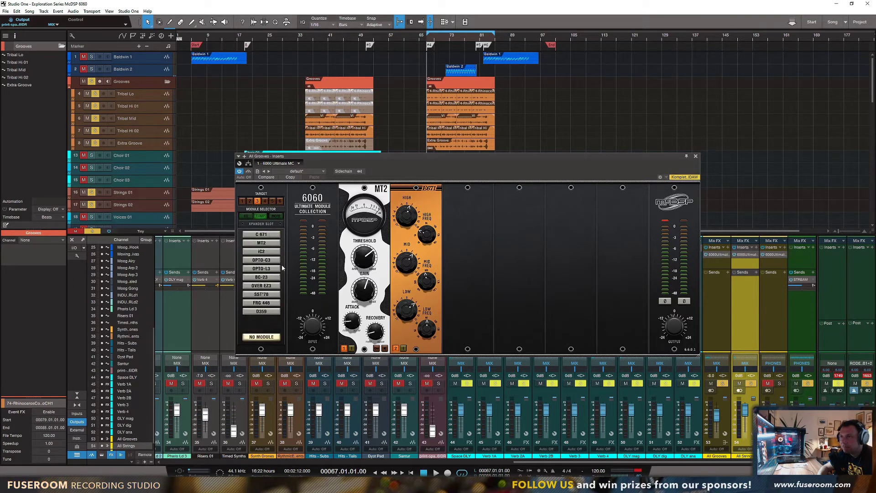
click(262, 270)
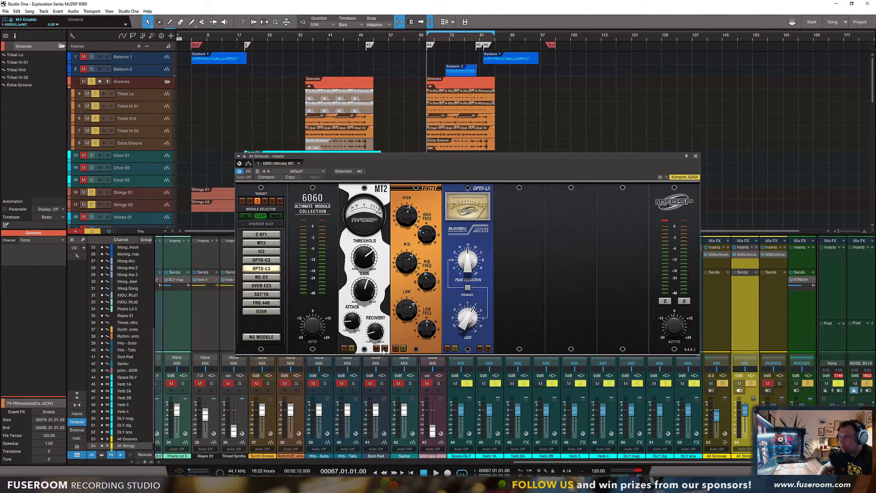
key(ctrl+s)
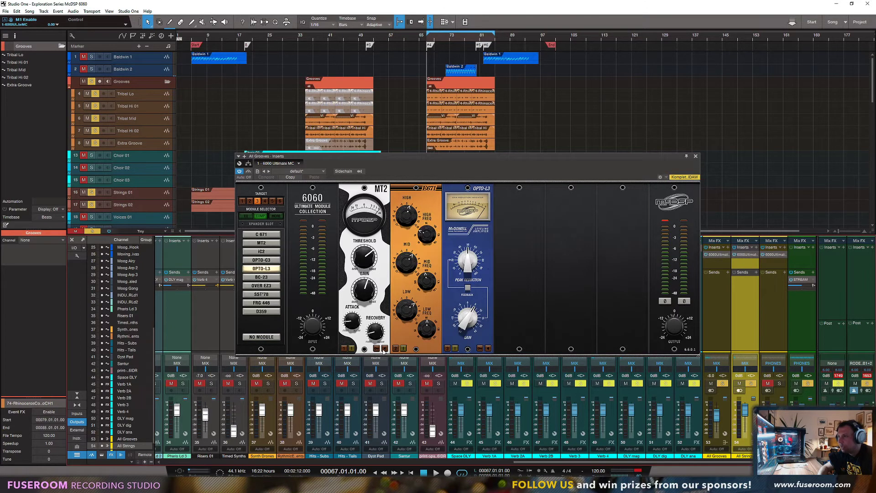
click(448, 348)
Play the loop while adjusting the OPTO-L3's peak reduction and gain, and mute the All Strings bus.
key(space)
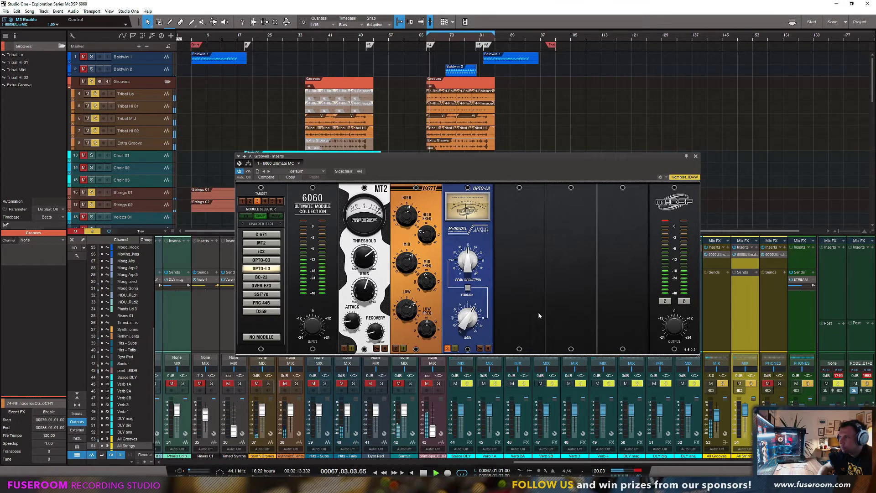
drag(505, 154, 478, 148)
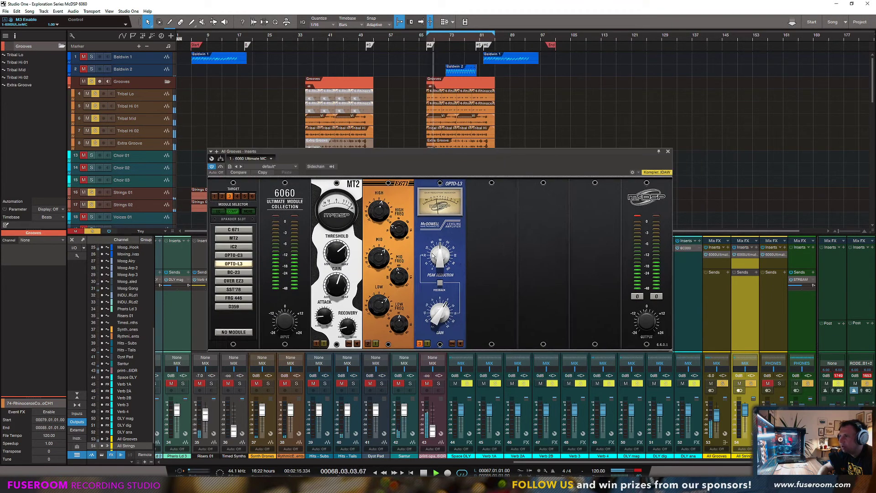
drag(432, 256, 434, 273)
drag(441, 311, 443, 302)
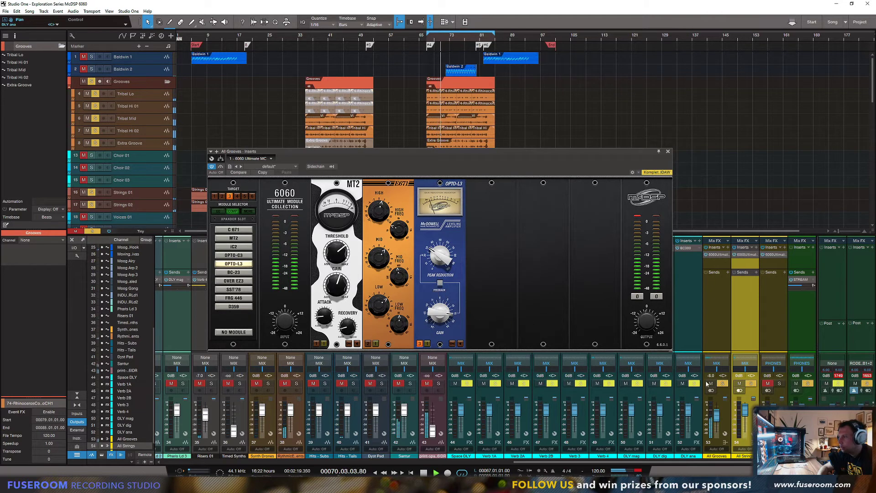
click(737, 384)
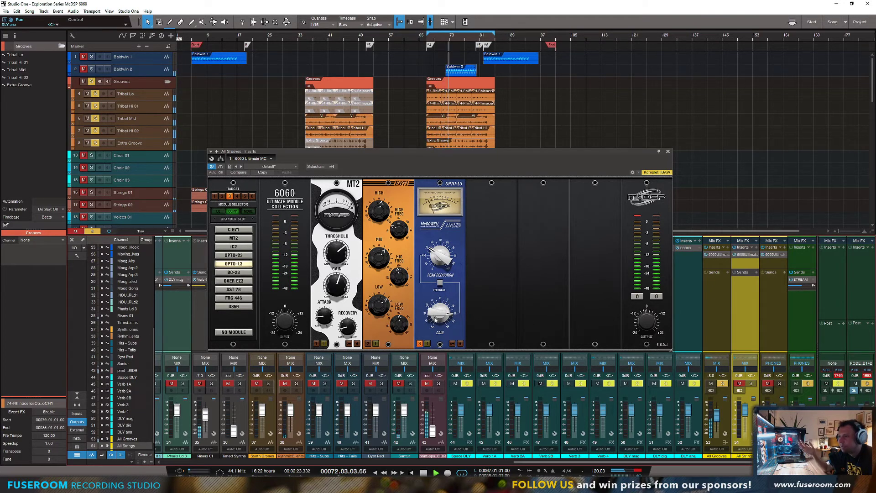
key(space)
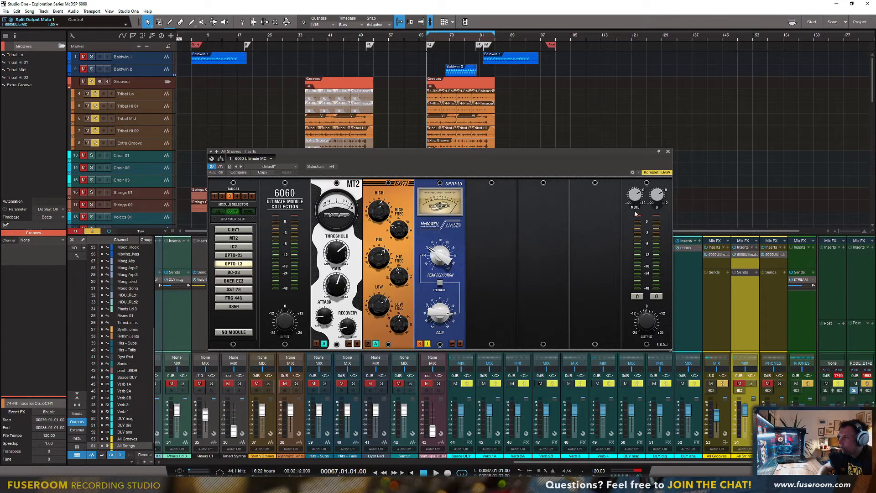
Play the grooves while comparing the two split outputs with their mutes, raising the OPTO-L3's gain, and setting the second output's level to about -13 dB.
key(space)
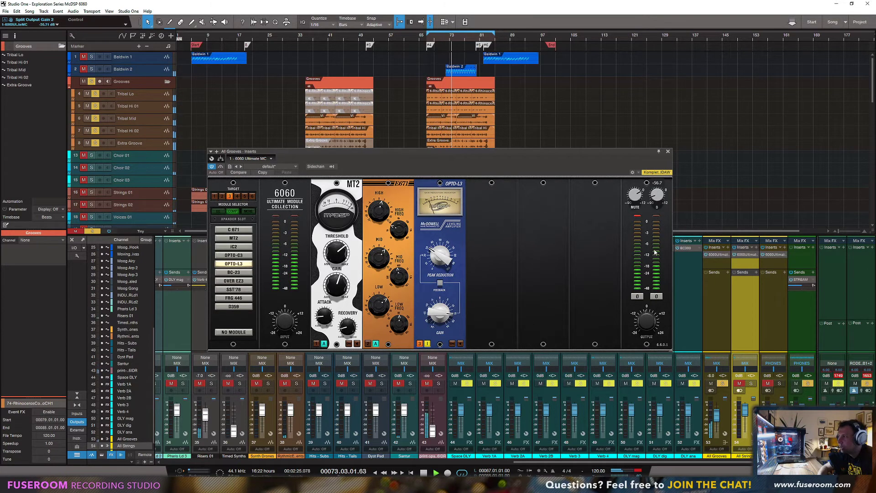
drag(655, 252, 658, 215)
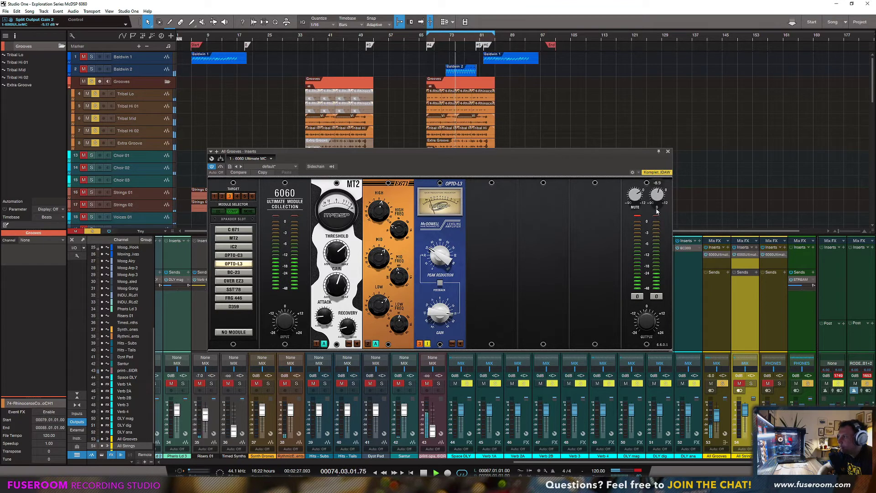
click(657, 210)
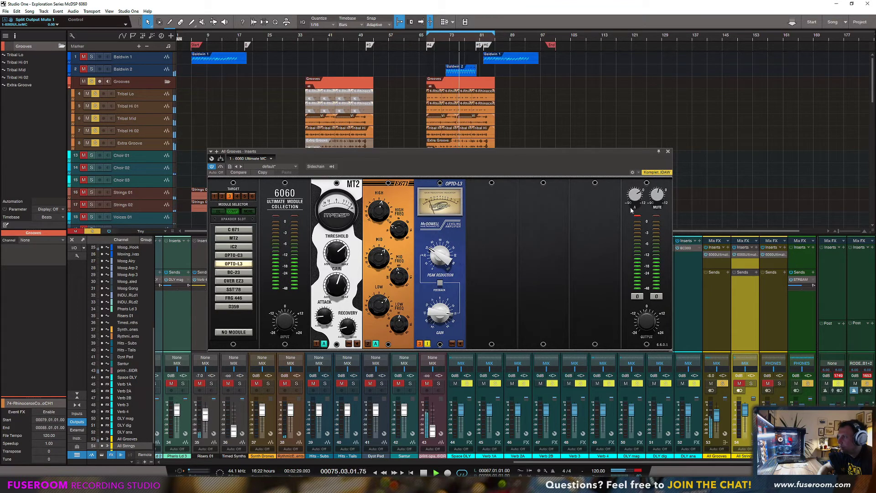
click(656, 209)
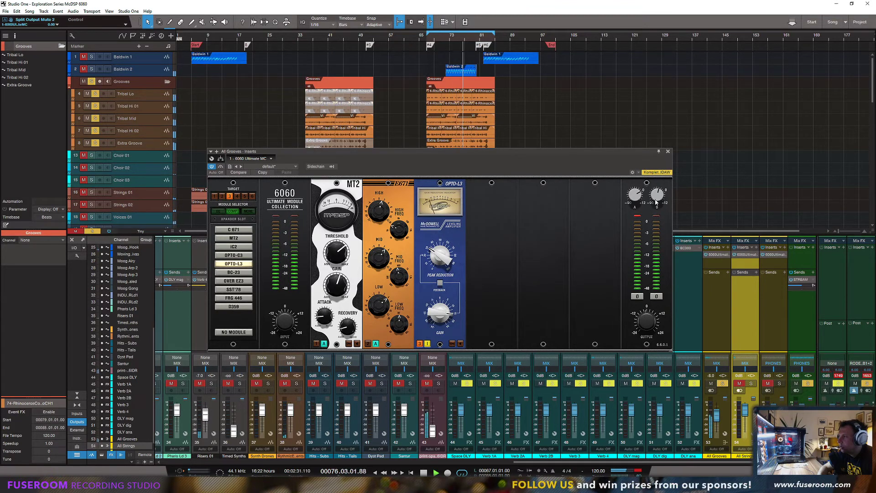
mouse_move(654, 200)
mouse_down()
mouse_move(652, 212)
mouse_move(654, 193)
mouse_up()
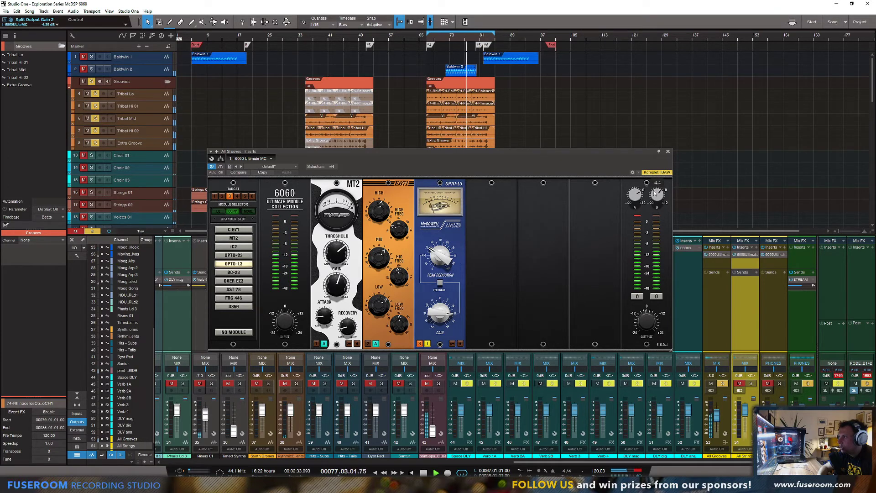
drag(443, 312, 445, 308)
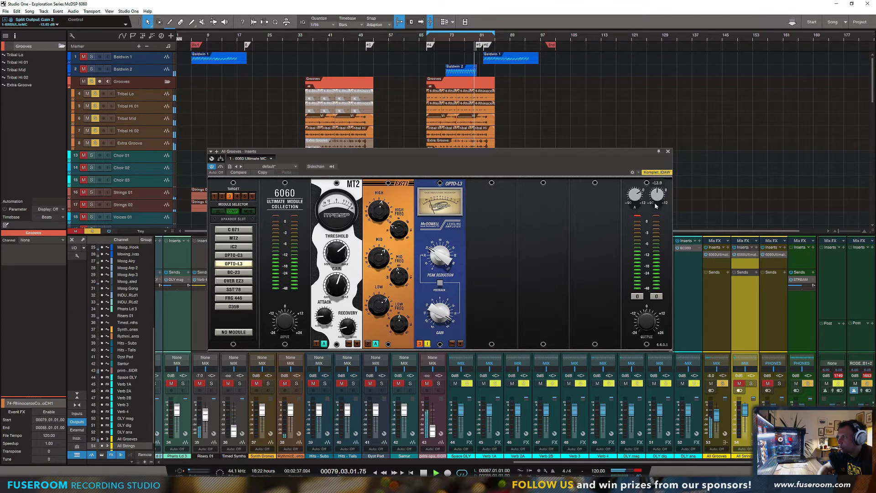
key(space)
Add an S 671 saturation module in the fourth slot of the All Grooves 6060.
click(510, 190)
click(503, 191)
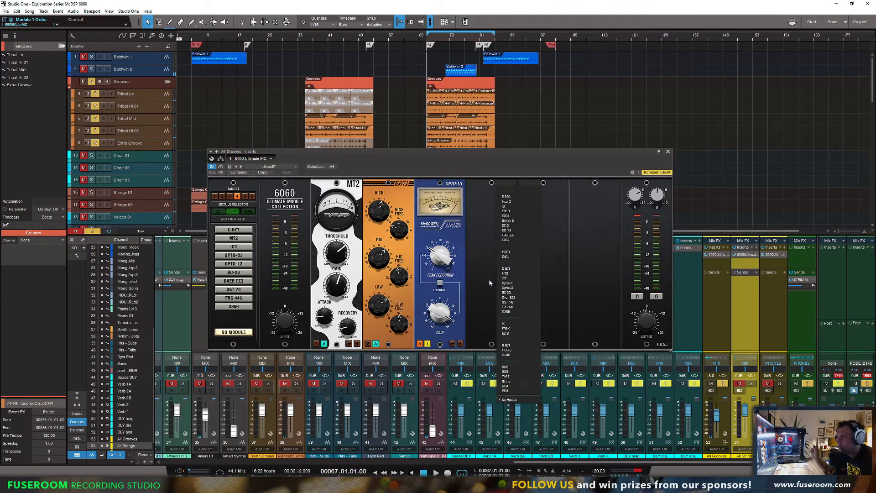
click(507, 196)
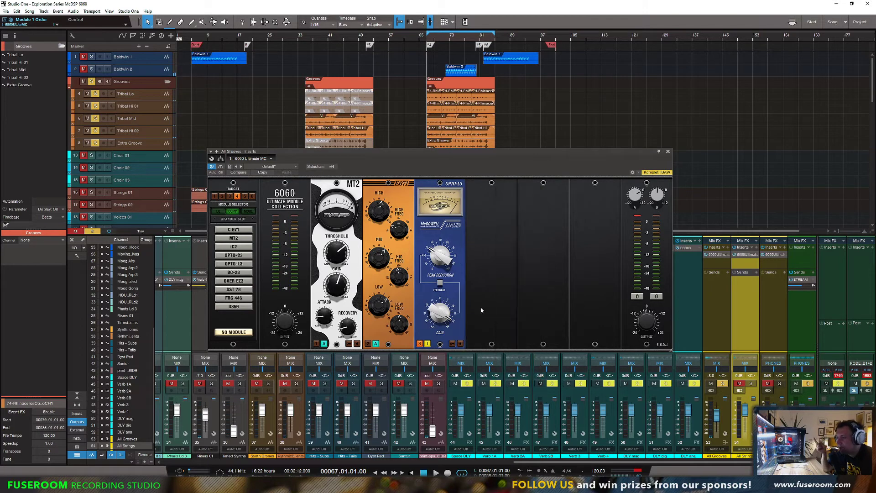
click(510, 200)
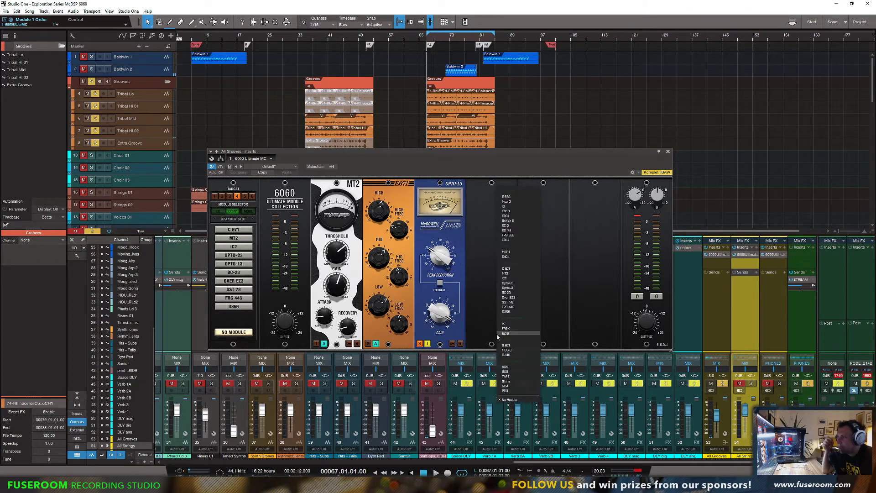
click(507, 345)
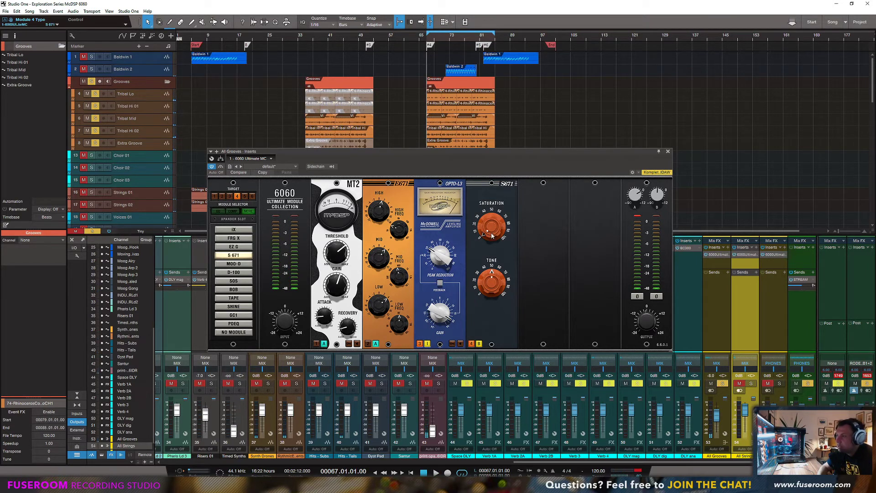
Play the loop while adjusting the S 671's saturation and raising its tone.
key(space)
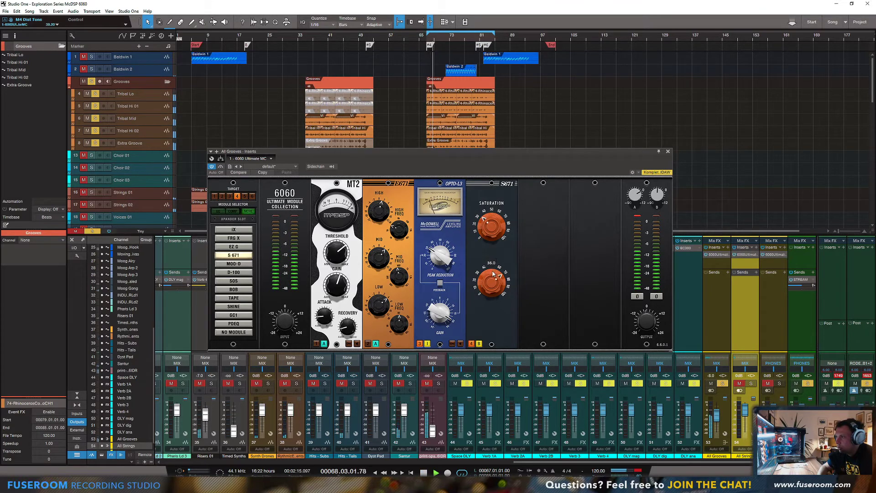
mouse_move(493, 273)
mouse_move(492, 272)
mouse_down()
mouse_move(489, 297)
mouse_move(504, 228)
mouse_move(490, 260)
mouse_up()
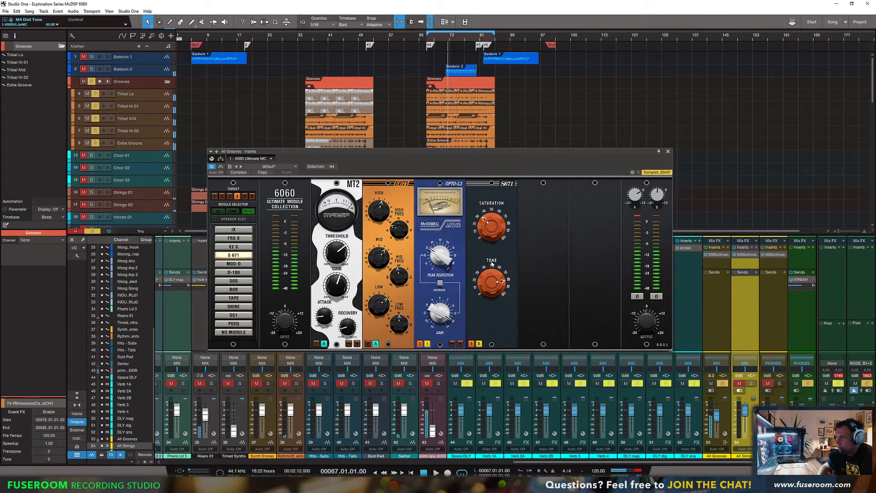
key(space)
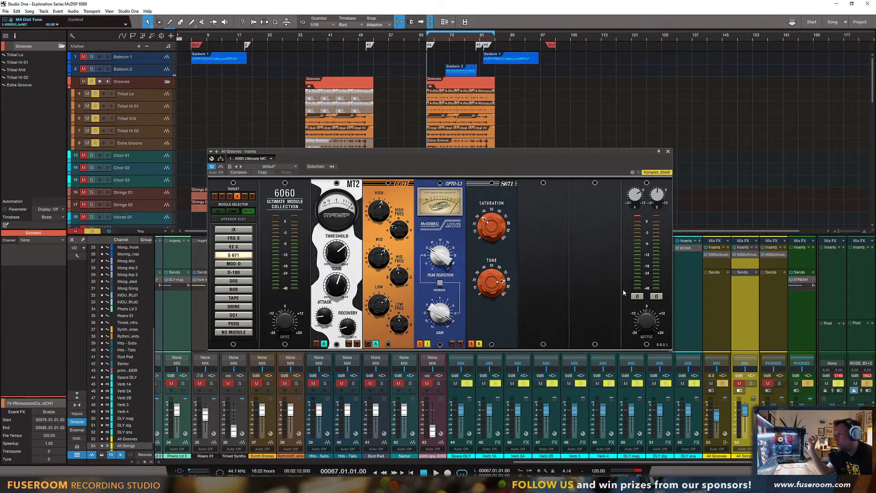
Unmute the All Strings bus, save the song, and clear the 6060's output clip indicator.
click(752, 383)
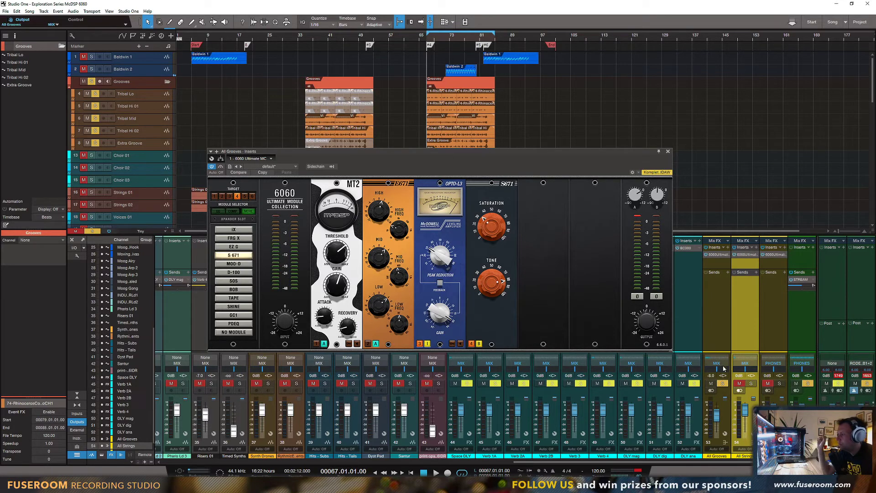
click(773, 363)
click(778, 270)
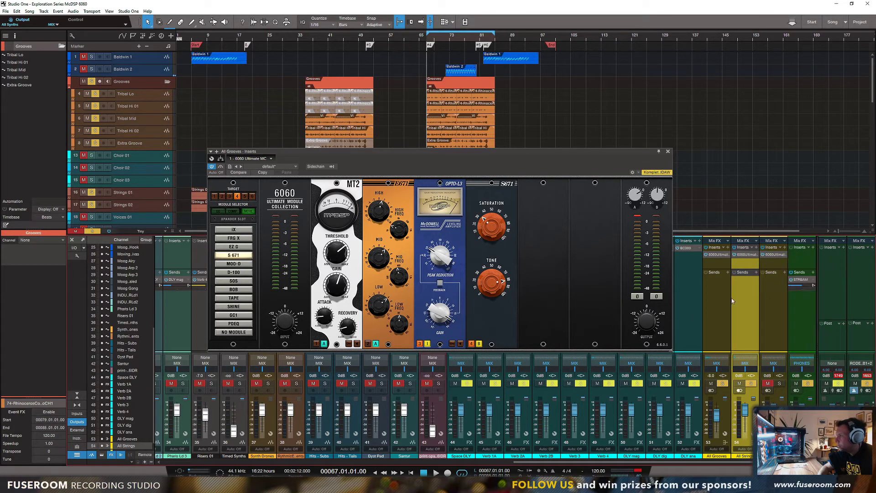
key(ctrl+s)
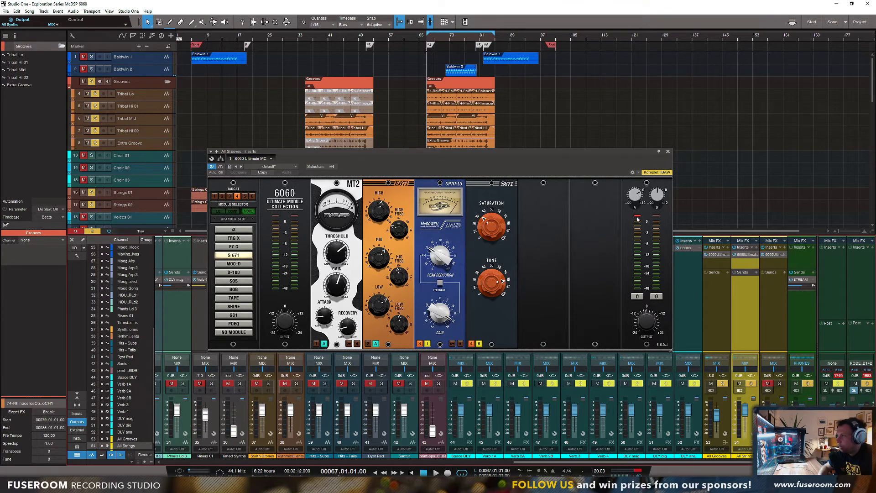
click(637, 218)
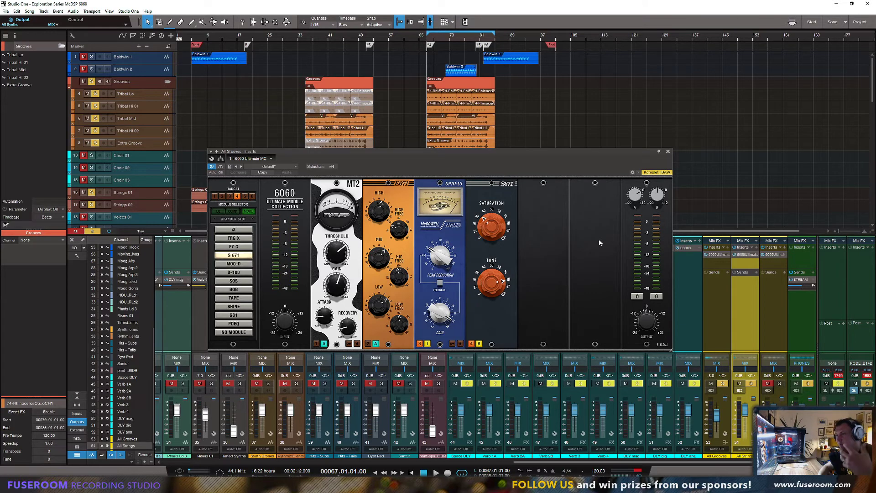
Play the grooves while lowering the S 671's tone, readjust it with playback stopped, and close the 6060 window.
key(space)
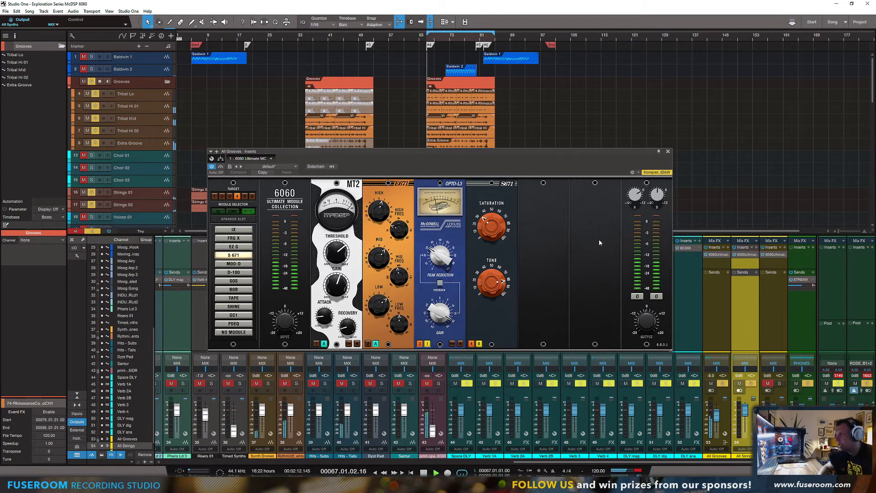
mouse_move(492, 282)
mouse_down()
mouse_move(495, 335)
mouse_move(492, 292)
mouse_up()
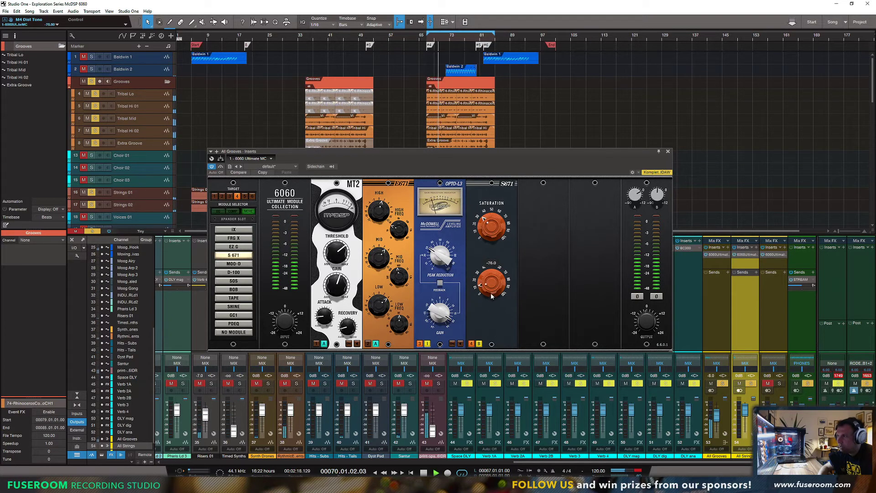
key(space)
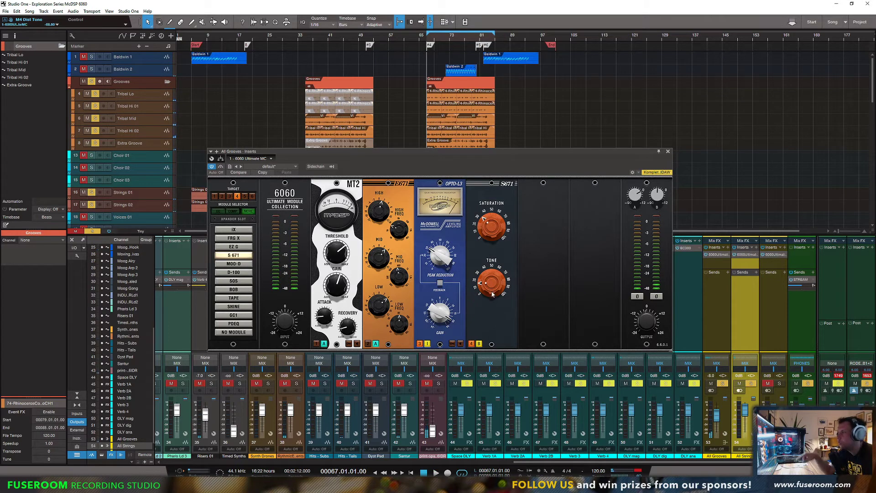
drag(494, 289, 495, 283)
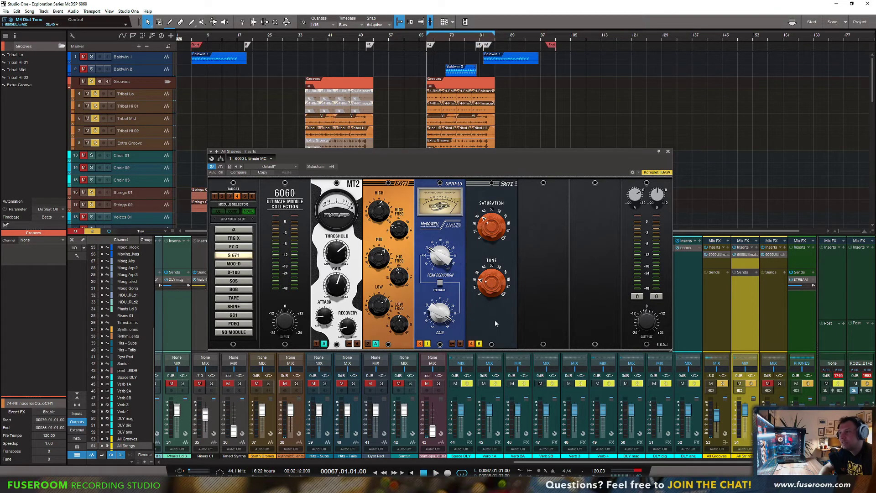
click(667, 152)
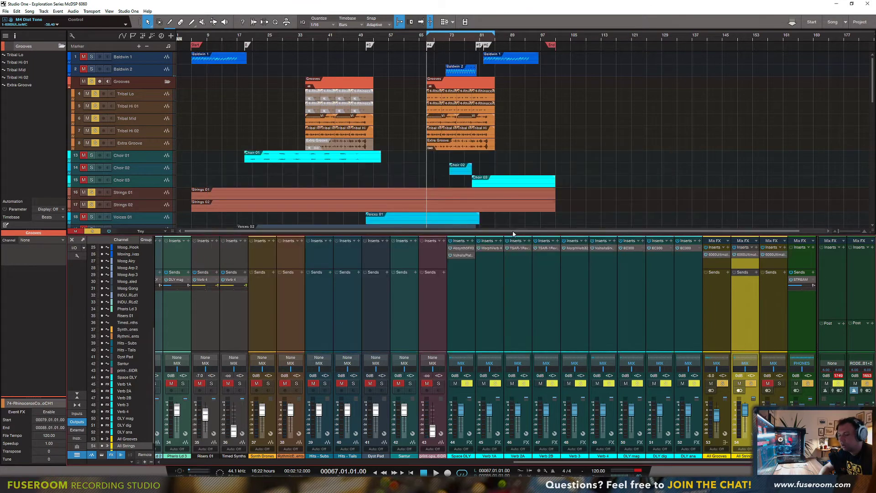
Solo the All Synths bus and take the All Strings and All Grooves buses out of solo.
click(780, 383)
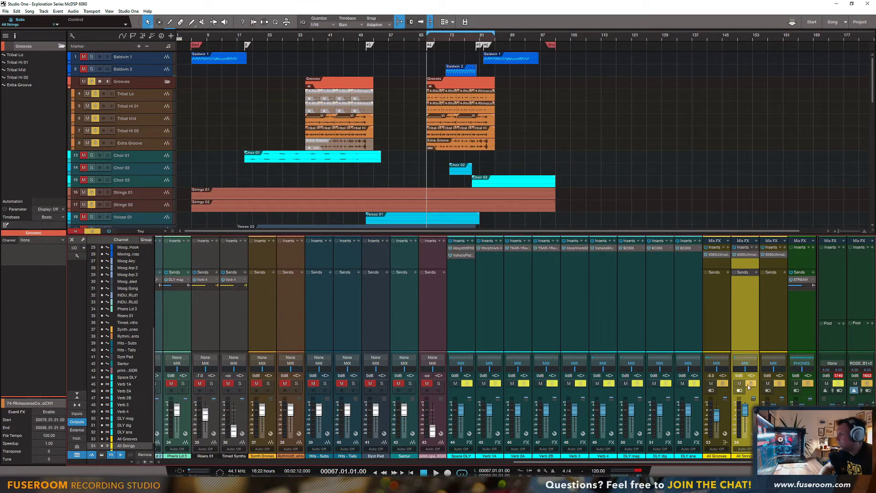
click(751, 383)
click(722, 384)
Select all synth tracks from Z Air to Pharis Ld 3, solo them, and play the loop.
key(space)
scroll(497, 215, down, 5)
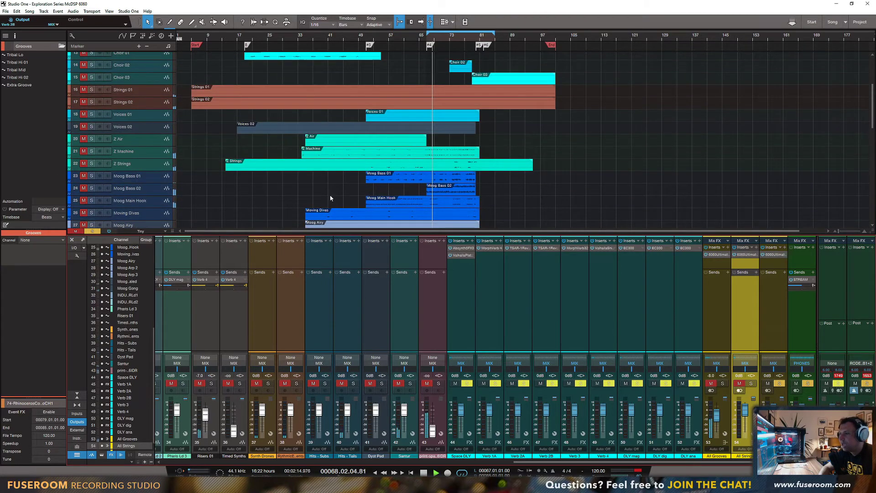
scroll(318, 175, down, 3)
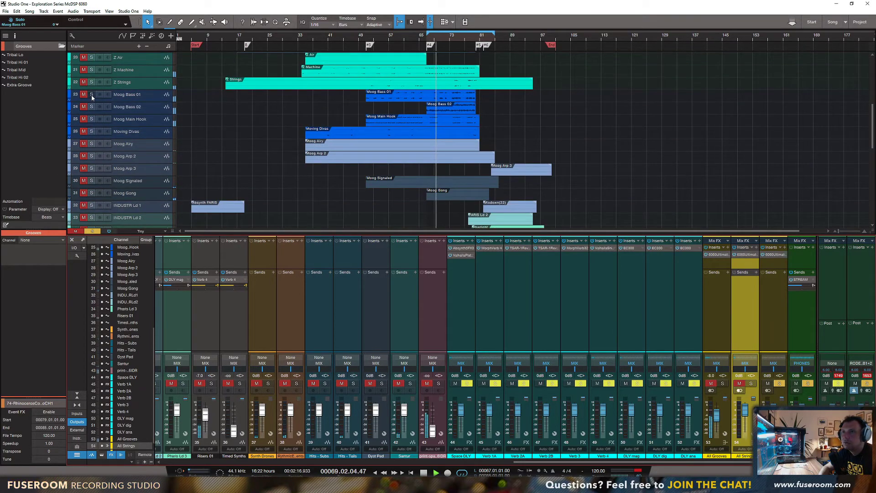
scroll(129, 135, up, 2)
key(space)
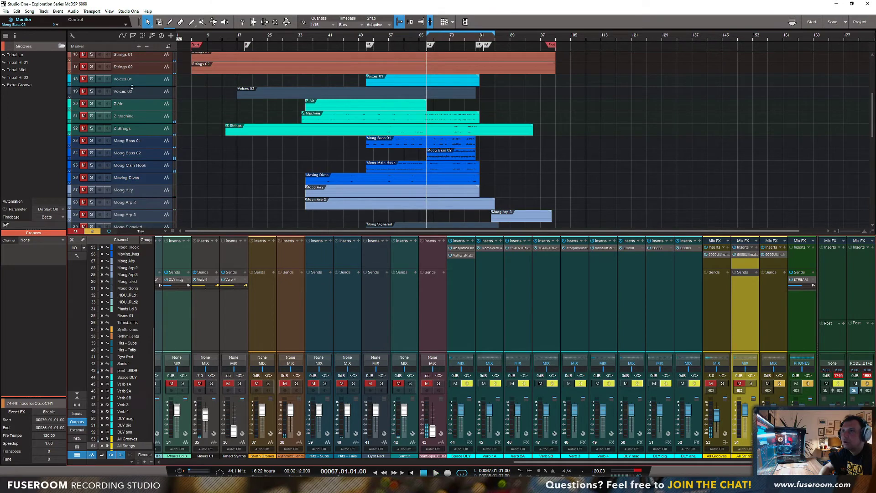
click(137, 107)
scroll(137, 150, down, 2)
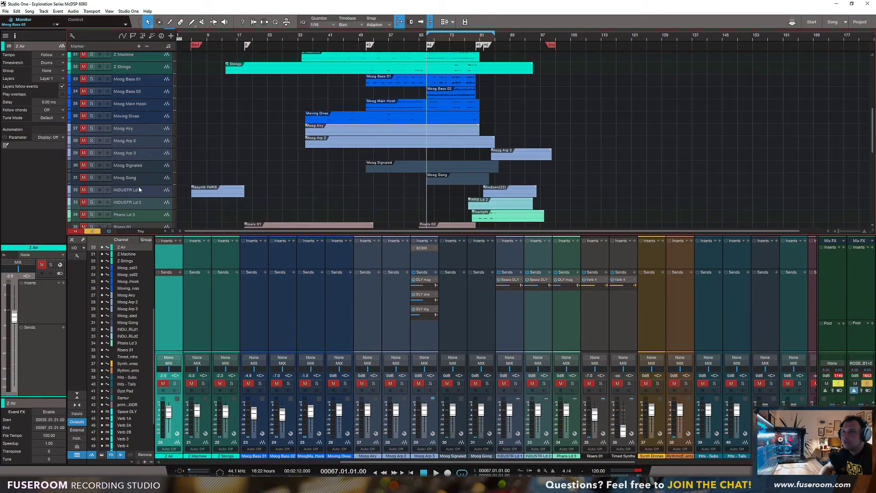
shift+click(141, 219)
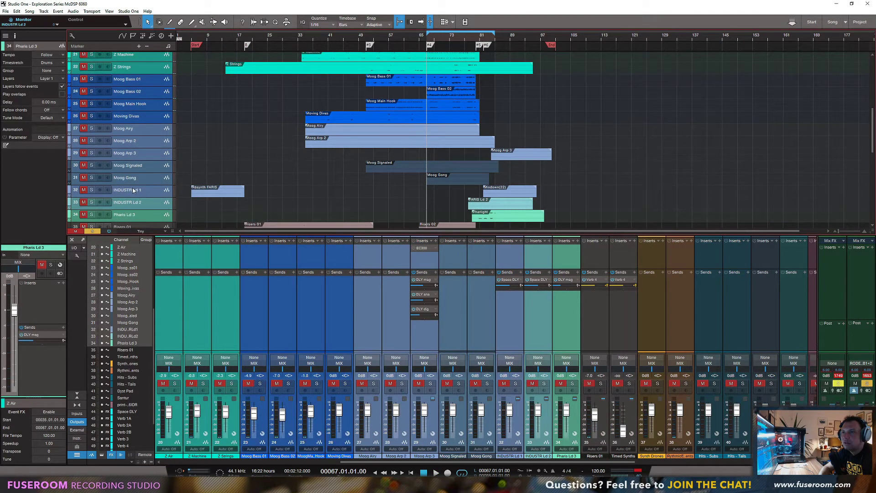
key(s)
key(space)
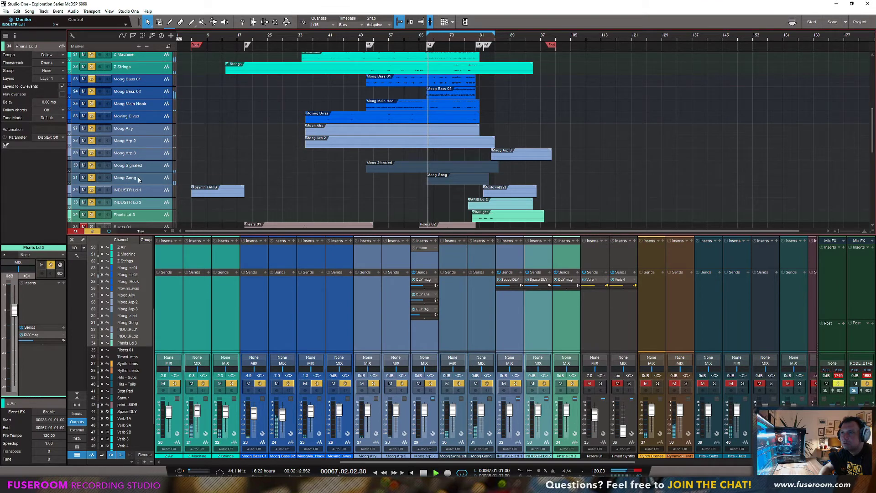
Pack the selected synth tracks into a folder and name it SYNTHS.
right_click(140, 179)
click(160, 320)
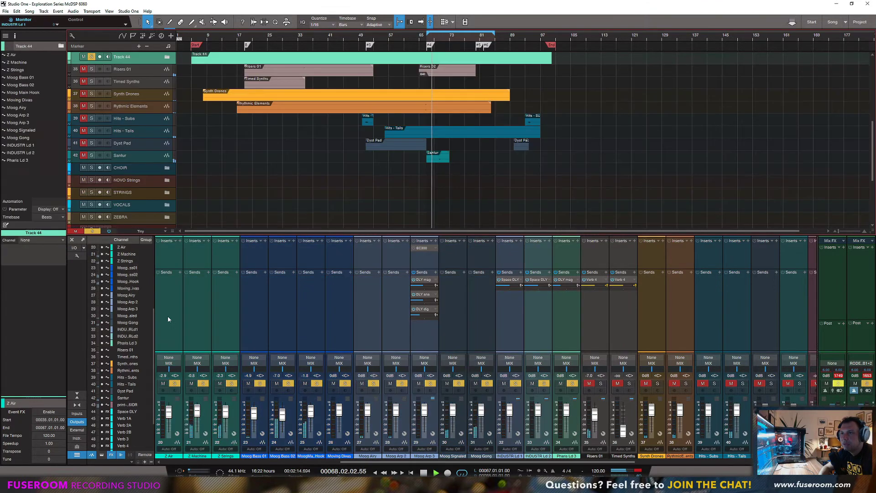
scroll(121, 134, up, 3)
double_click(124, 119)
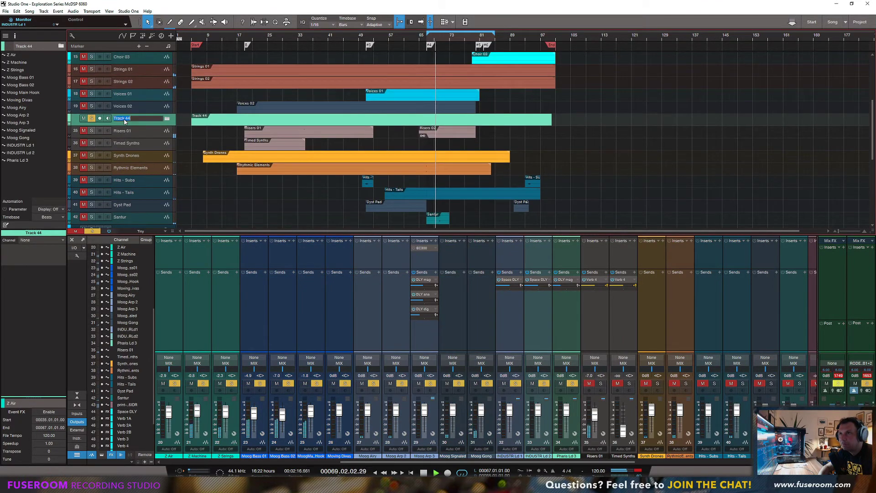
text(SYNTHS)
key(Return)
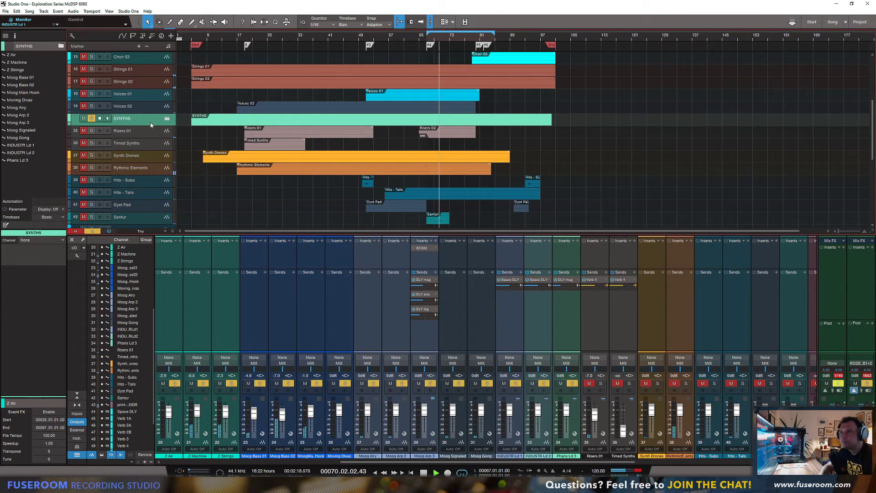
scroll(151, 124, up, 4)
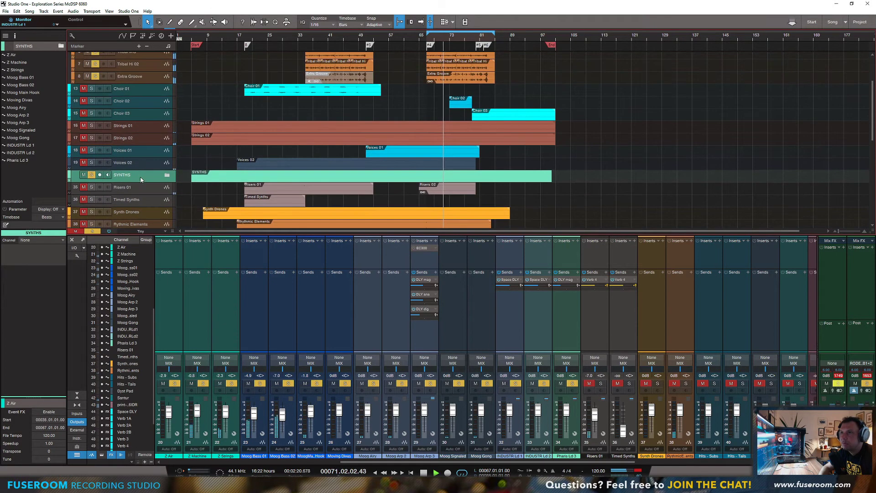
Open the 6060 on the All Synths bus and load the FRG 446 compressor in its first slot.
scroll(524, 372, right, 5)
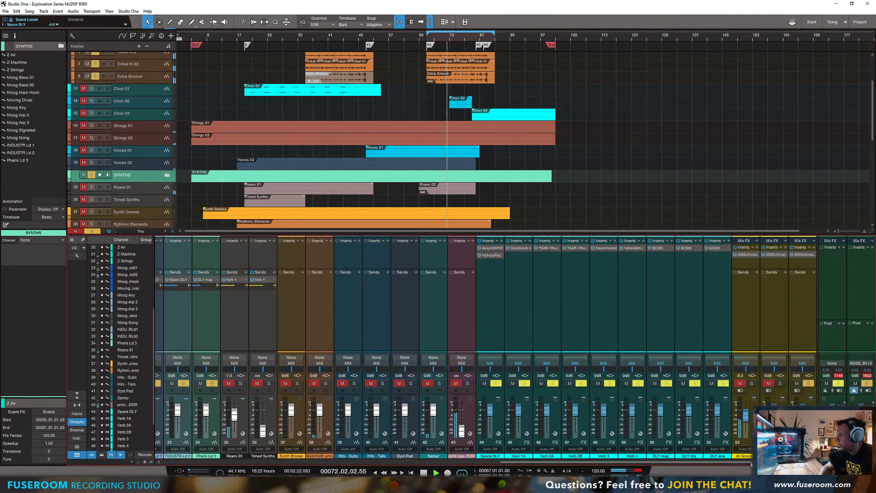
scroll(523, 372, right, 1)
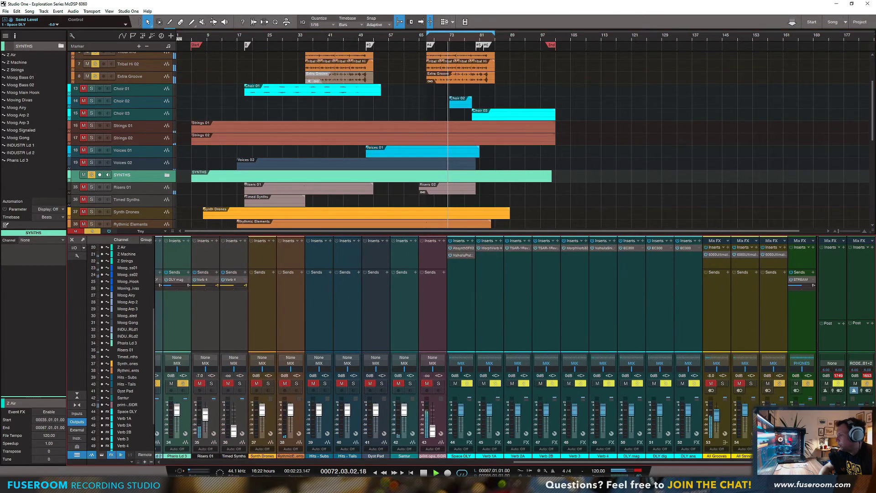
click(771, 258)
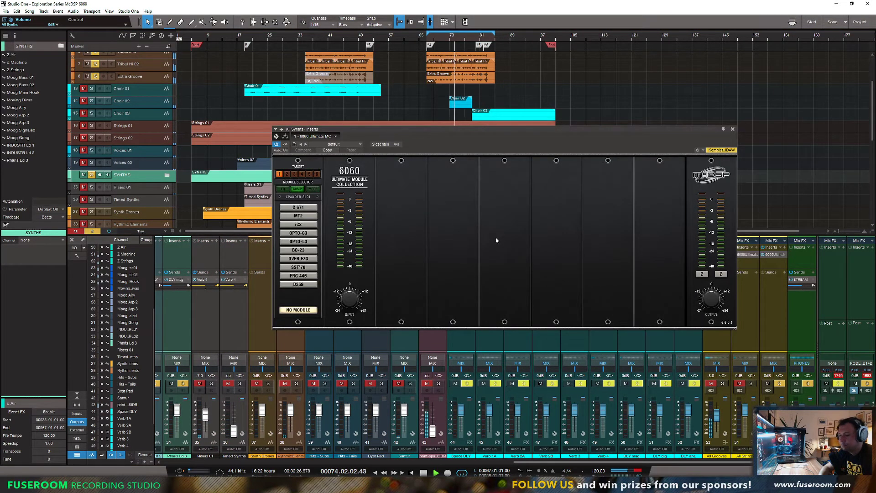
key(space)
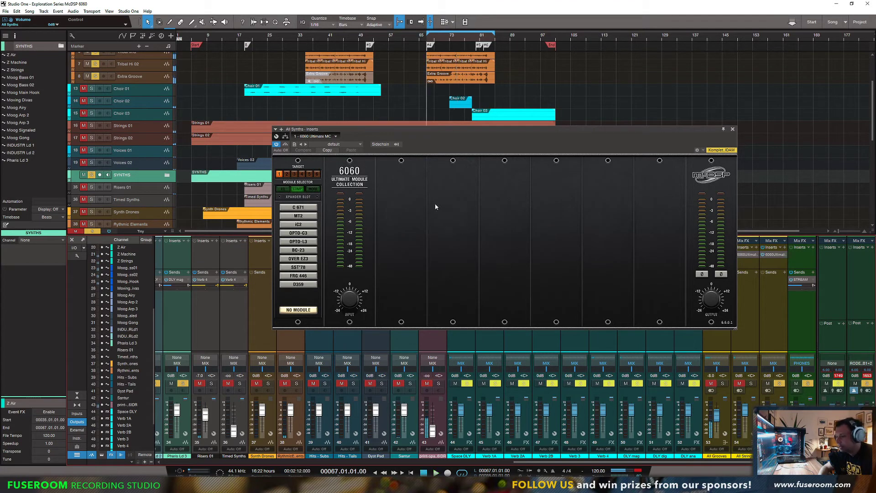
click(301, 208)
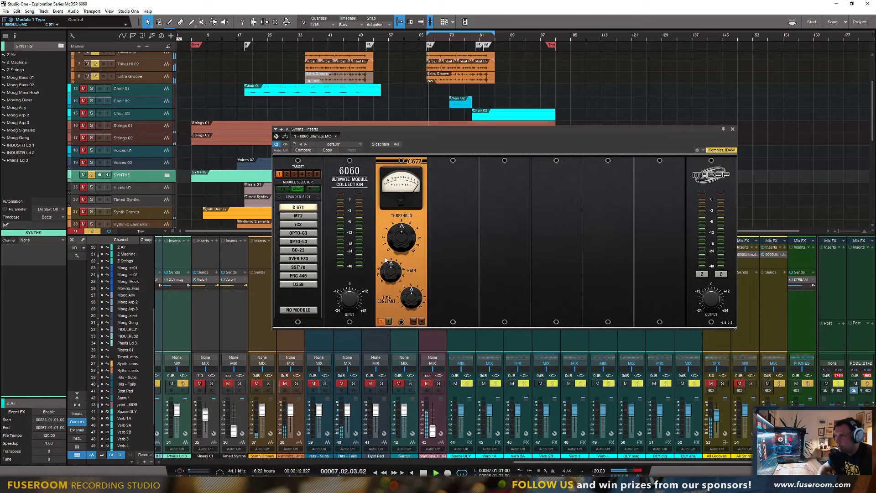
click(421, 163)
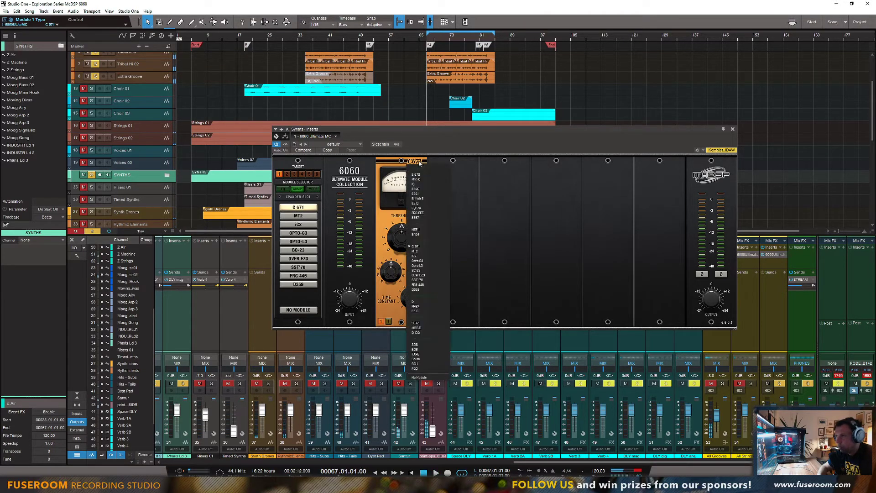
click(418, 284)
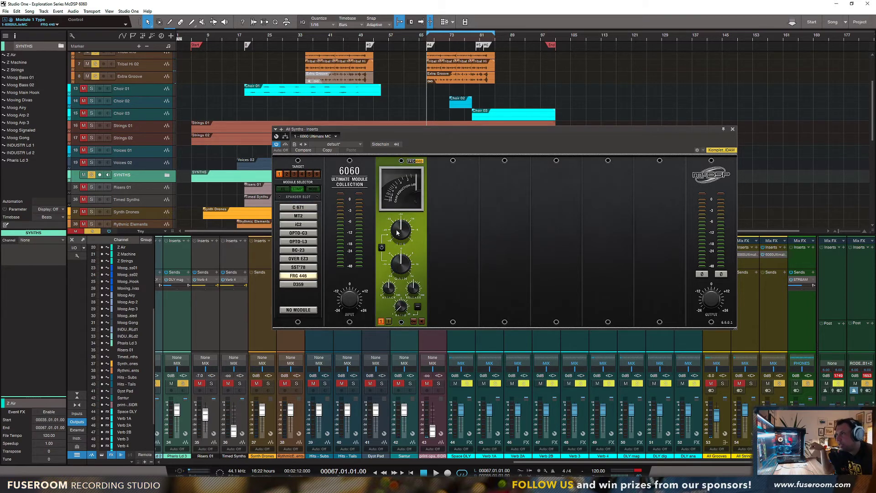
Add the FRG EEE equalizer in the second slot of the All Synths 6060.
click(285, 189)
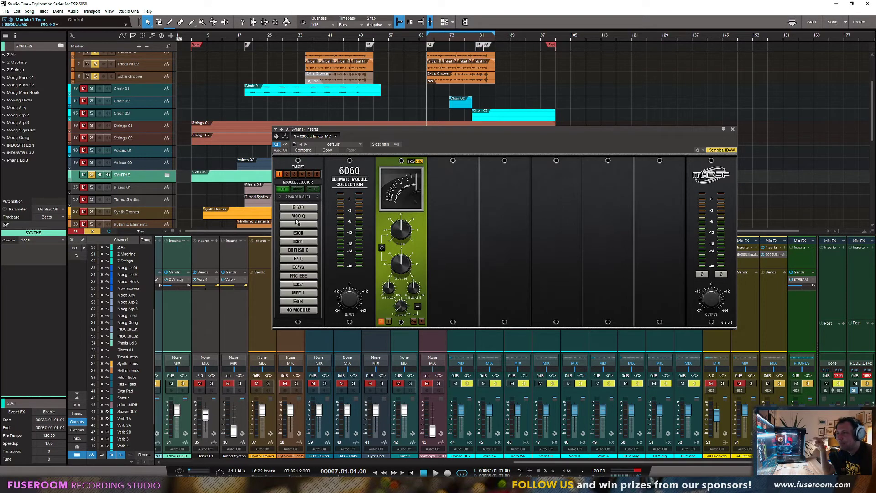
click(287, 174)
click(283, 189)
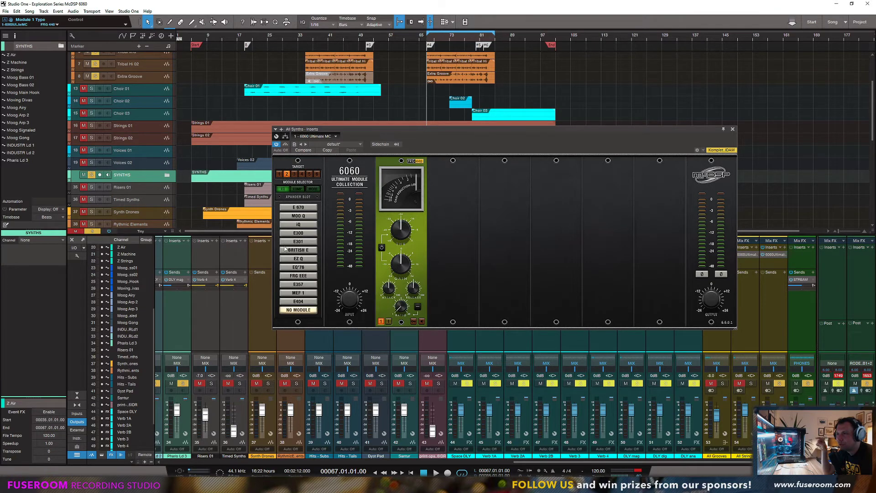
click(295, 276)
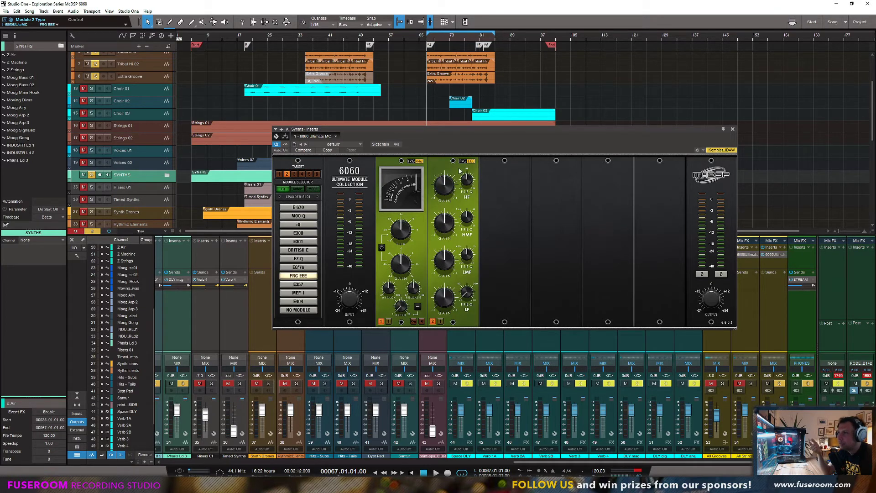
Play the loop while raising the FRG 446's threshold to 100.
click(388, 161)
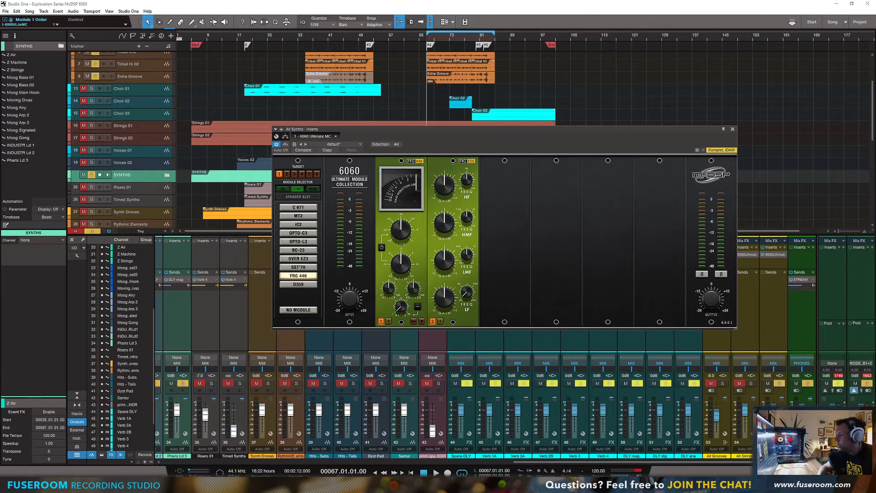
key(alt+Tab)
click(746, 25)
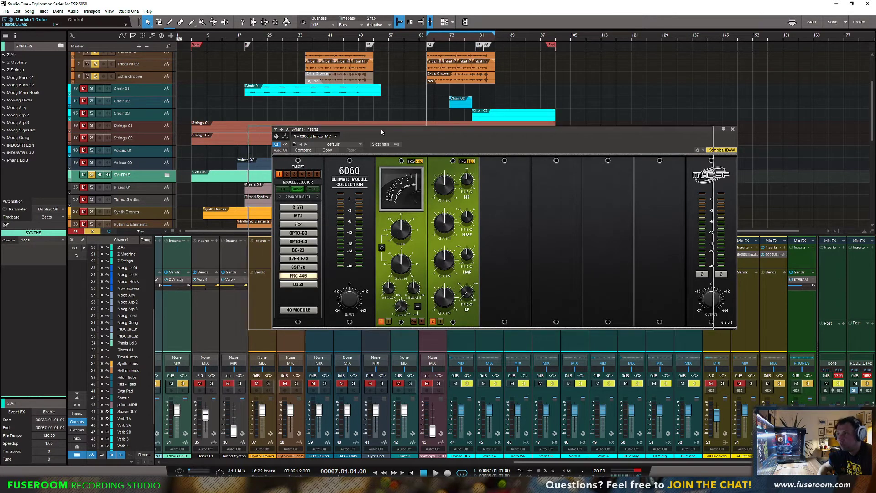
drag(401, 137, 376, 137)
key(space)
mouse_move(371, 233)
mouse_down()
mouse_move(372, 247)
mouse_move(377, 221)
mouse_move(376, 233)
mouse_up()
key(space)
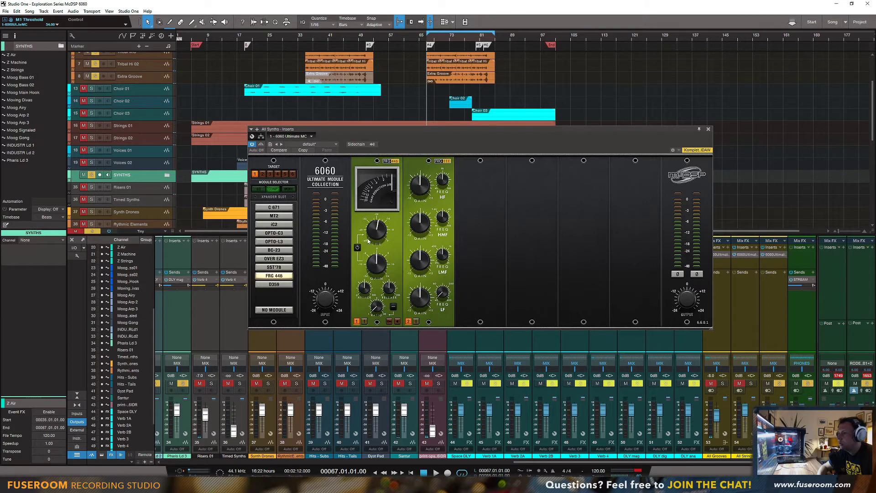
key(space)
drag(371, 237, 375, 210)
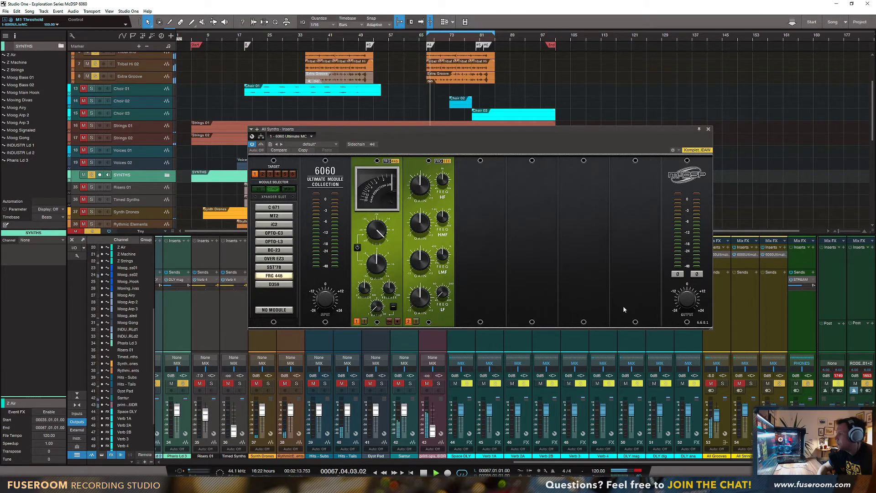
key(space)
Close the 6060 and route the synth channels from Z Air to Pharis Ld 3 to the All Synths bus.
scroll(518, 337, left, 5)
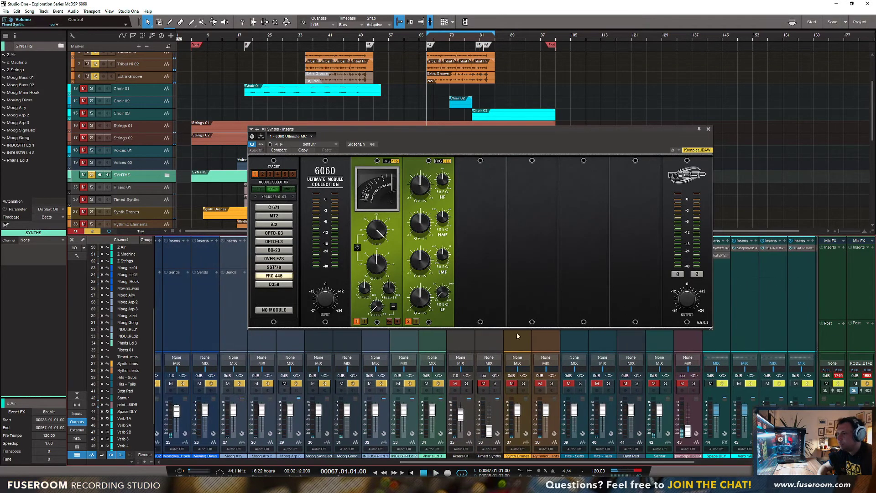
click(707, 129)
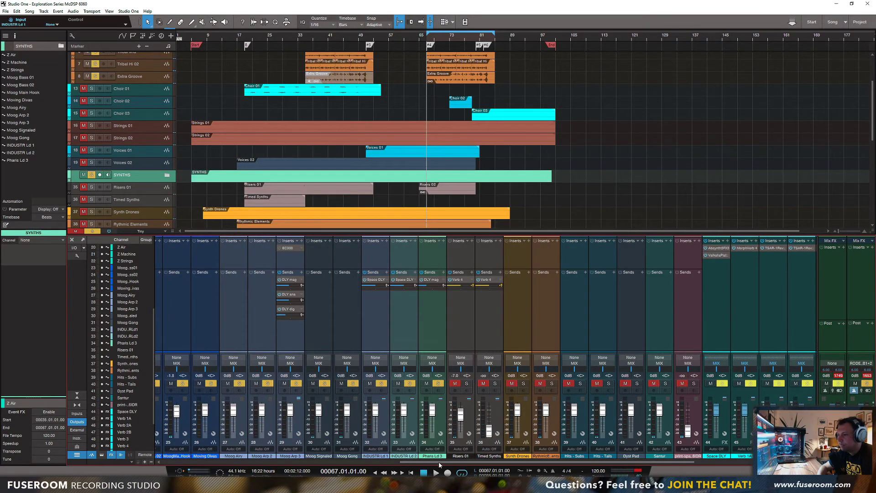
mouse_move(440, 463)
mouse_down()
mouse_move(304, 464)
mouse_move(445, 463)
mouse_up()
click(327, 300)
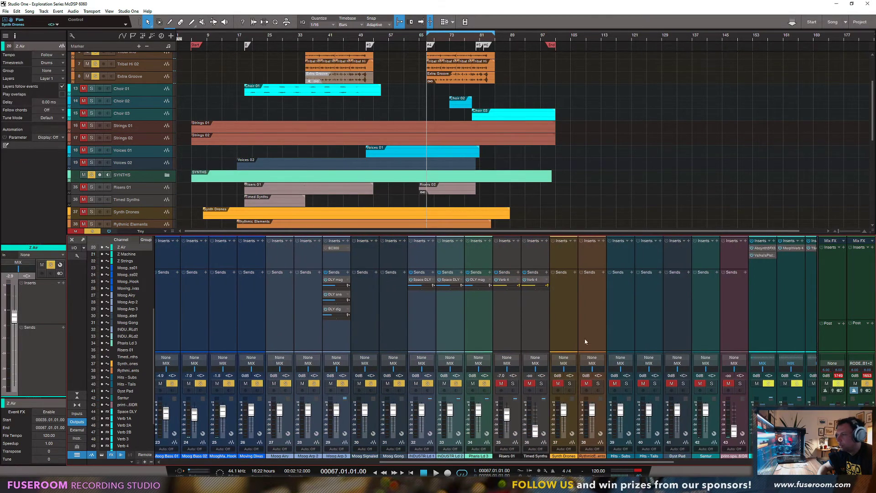
shift+click(477, 343)
click(478, 362)
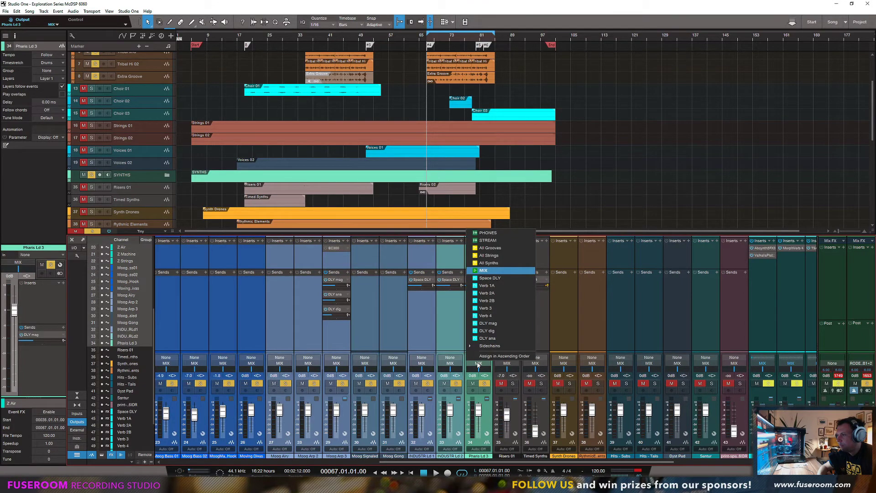
click(487, 263)
drag(598, 462, 731, 459)
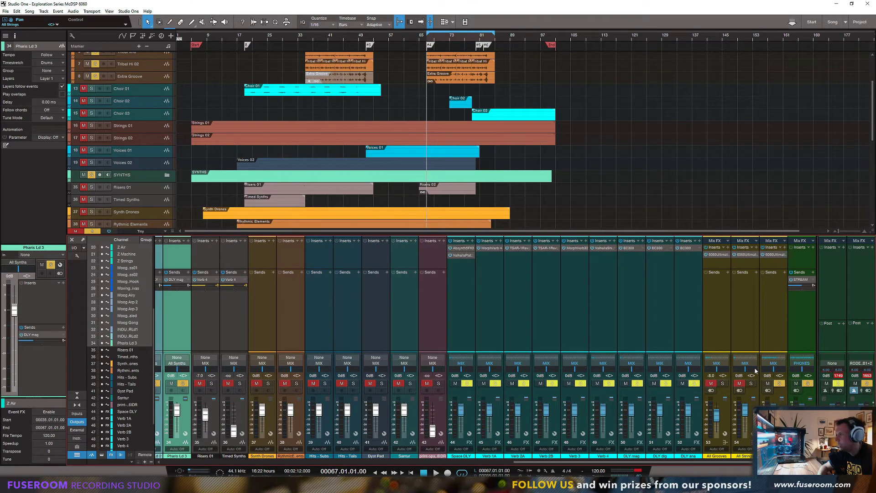
Open the 6060 on the All Synths bus and play the loop while adjusting the FRG 446's threshold, makeup gain and ratio.
click(774, 256)
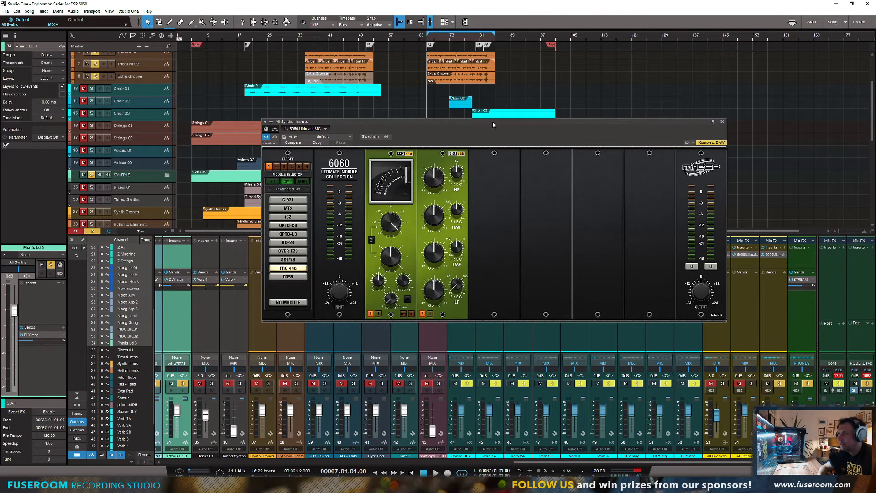
mouse_move(492, 122)
mouse_down()
mouse_move(502, 120)
mouse_move(496, 118)
mouse_up()
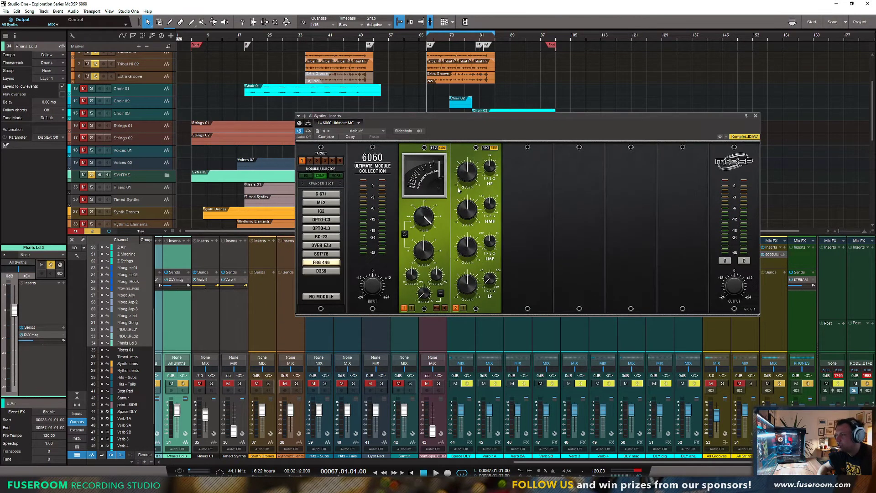
key(space)
drag(426, 223, 433, 295)
drag(425, 254, 424, 248)
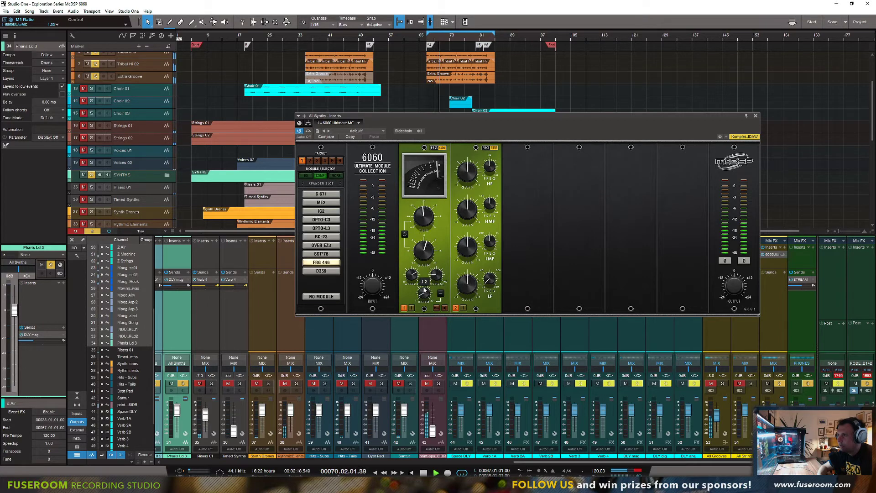
key(space)
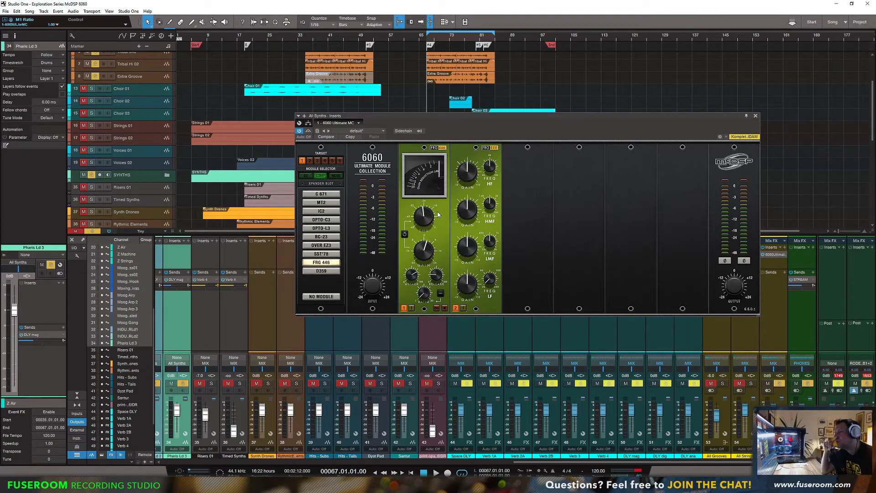
Play the loop, fine-tune the FRG 446's makeup gain and compare the sound with the module bypassed and enabled.
drag(454, 121, 464, 123)
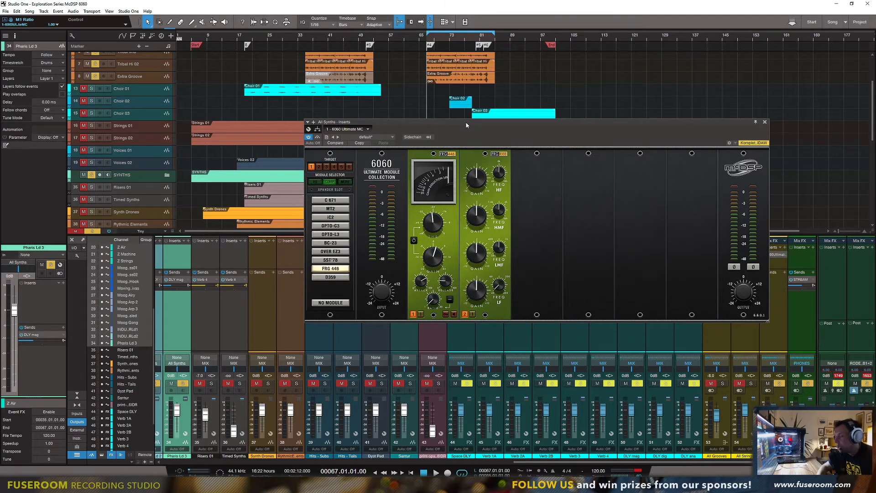
key(space)
drag(434, 263, 433, 259)
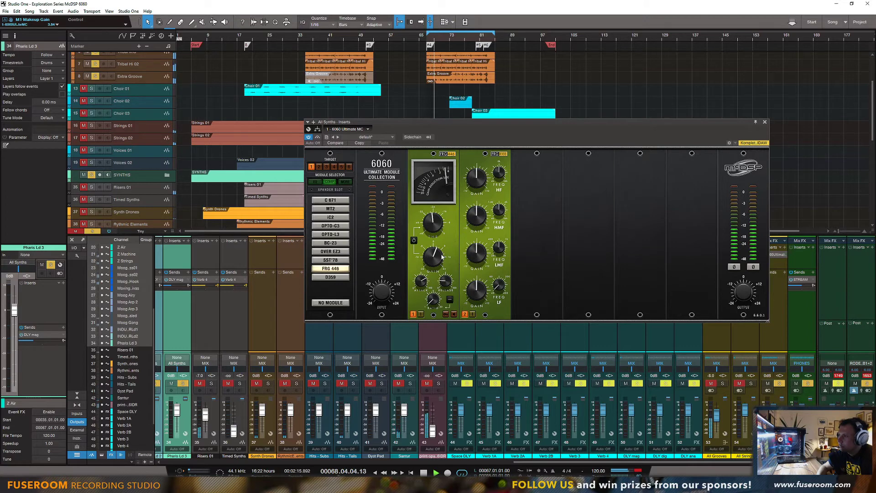
click(413, 314)
click(413, 314)
drag(429, 266, 430, 267)
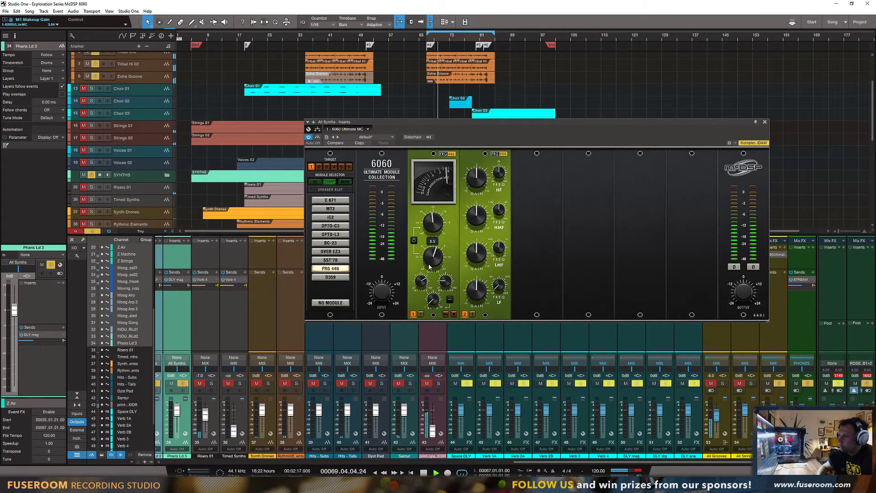
key(space)
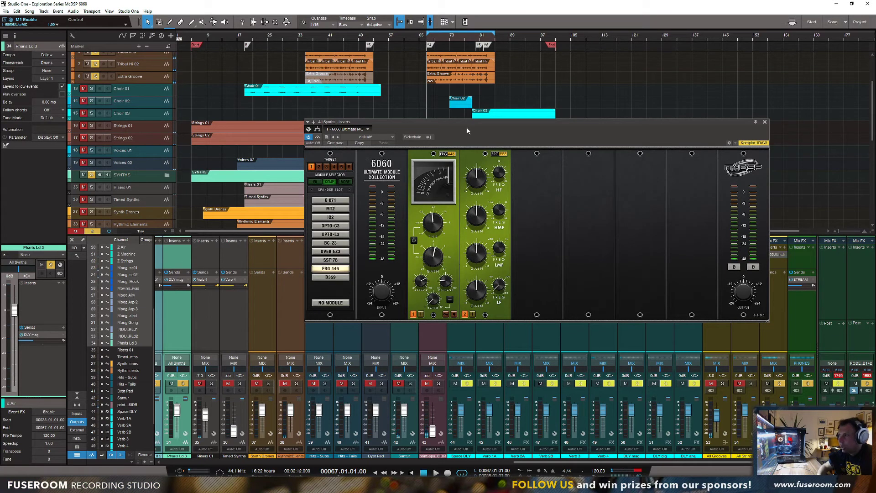
Solo the All Strings bus along with the synths and play the loop to hear them together.
drag(467, 131, 384, 120)
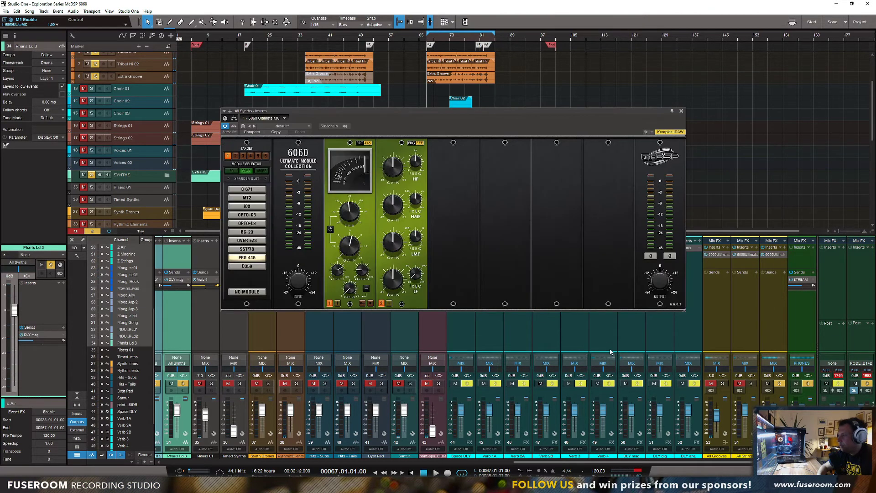
click(749, 384)
key(space)
drag(446, 113, 508, 126)
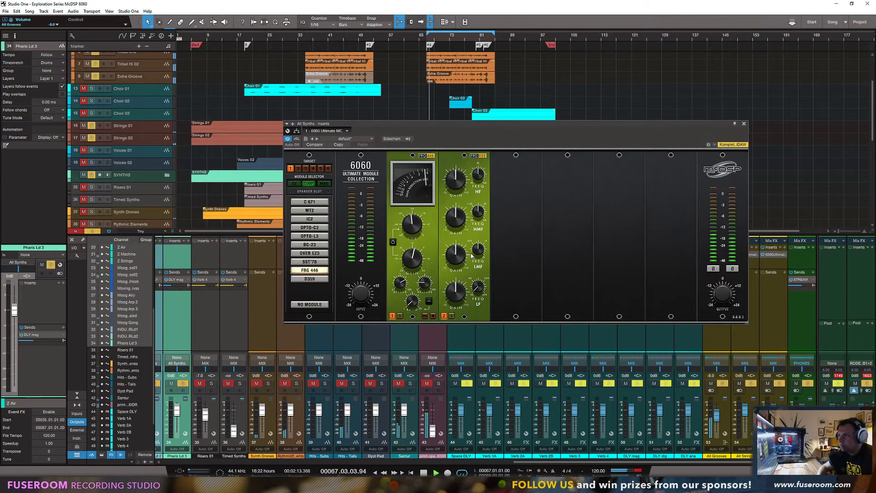
key(space)
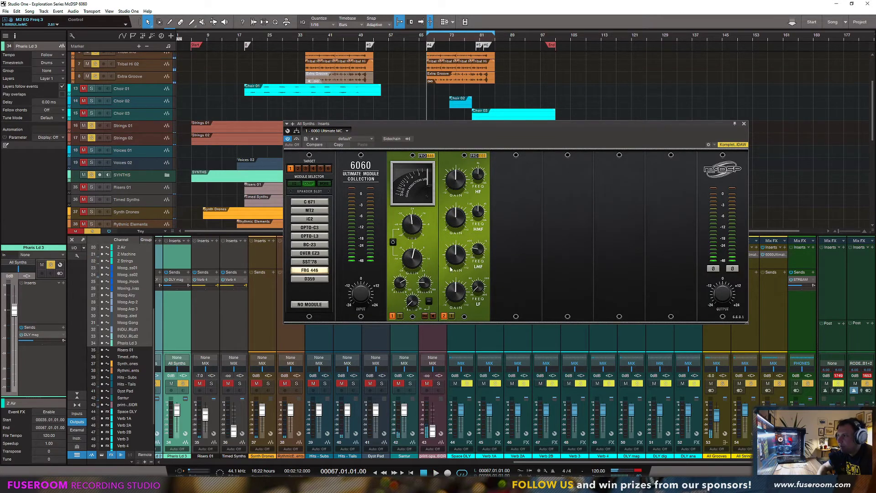
Boost the FRG EEE's low-mid band and adjust its frequency while the loop plays.
key(space)
drag(456, 257, 478, 254)
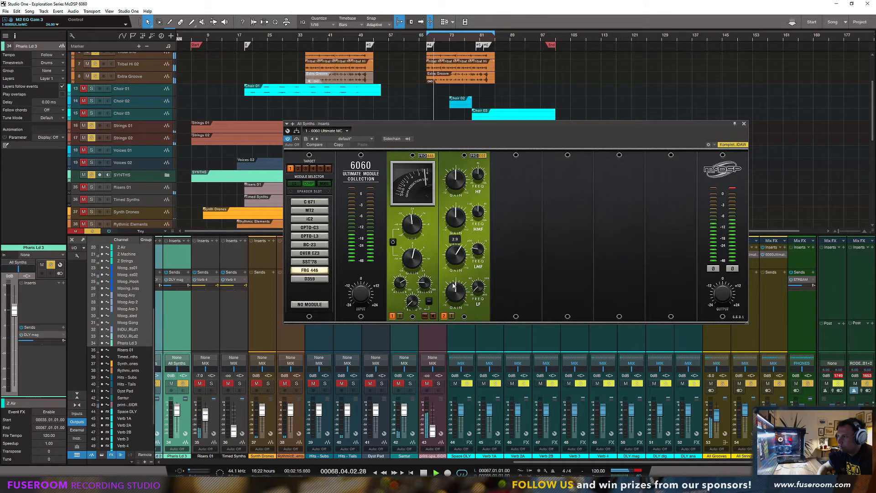
key(space)
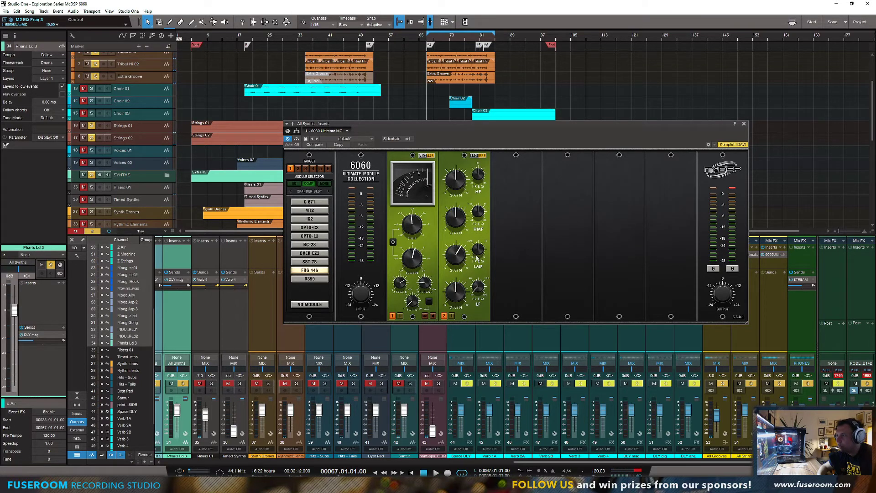
Shape the FRG EEE's low band during playback, adjusting its frequency and pulling its boosted gain back to a moderate level.
key(space)
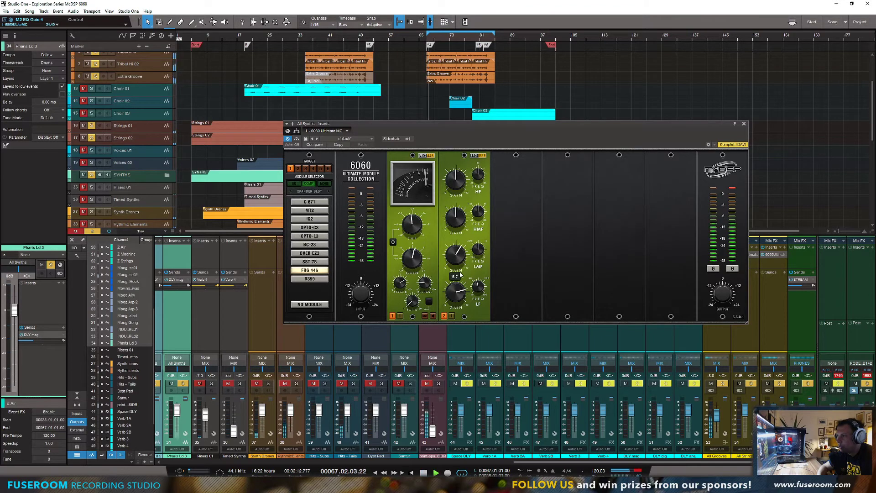
drag(481, 284, 479, 289)
key(space)
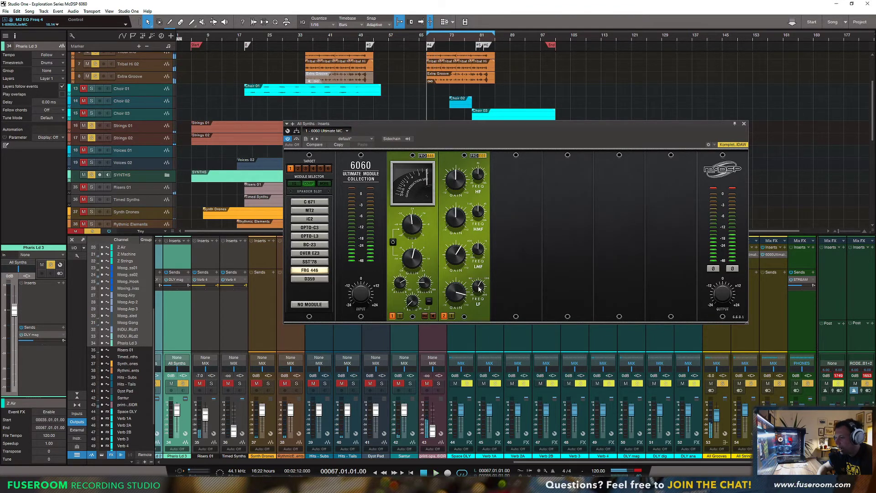
key(space)
drag(455, 291, 455, 315)
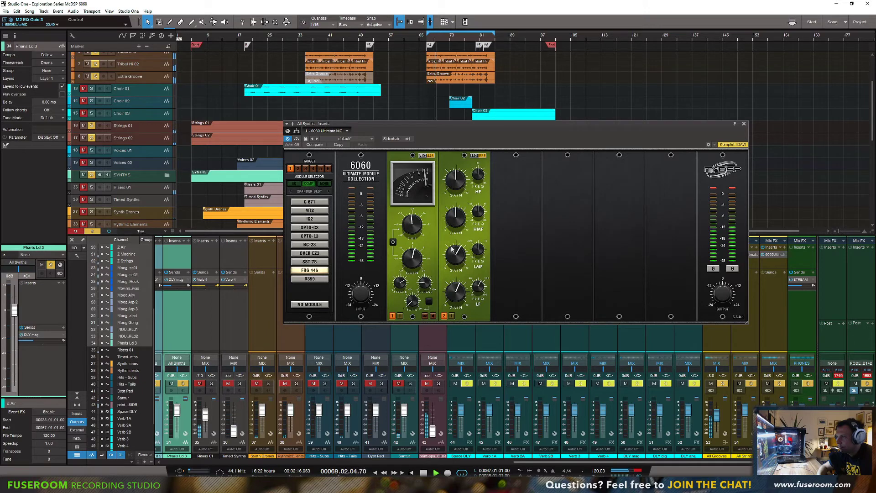
Boost the FRG EEE's high-mid and high bands moderately while listening to the loop.
mouse_move(456, 218)
mouse_down()
mouse_move(455, 197)
mouse_move(478, 216)
mouse_move(459, 222)
mouse_move(460, 232)
mouse_up()
key(space)
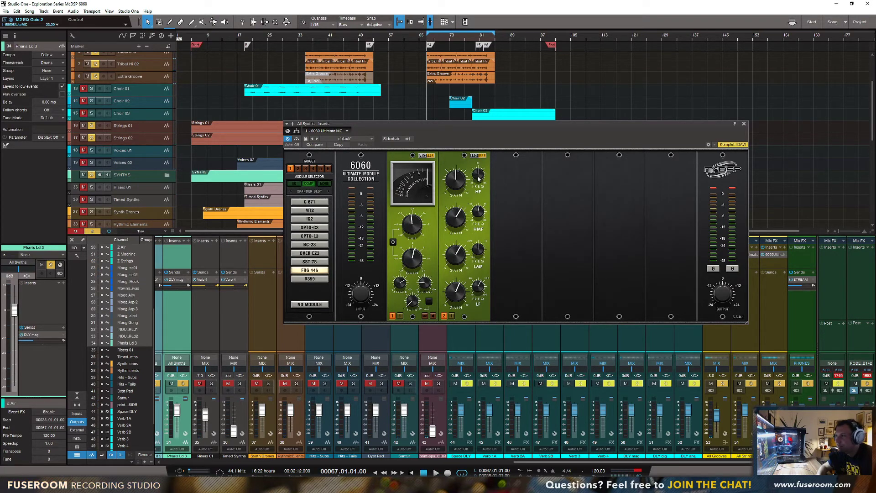
key(space)
mouse_move(462, 176)
mouse_down()
mouse_move(468, 162)
mouse_move(479, 175)
mouse_move(460, 186)
mouse_up()
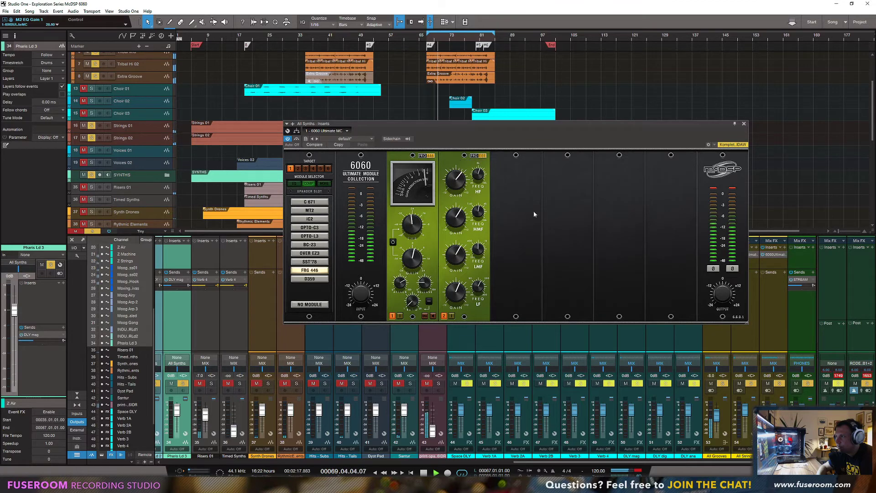
key(space)
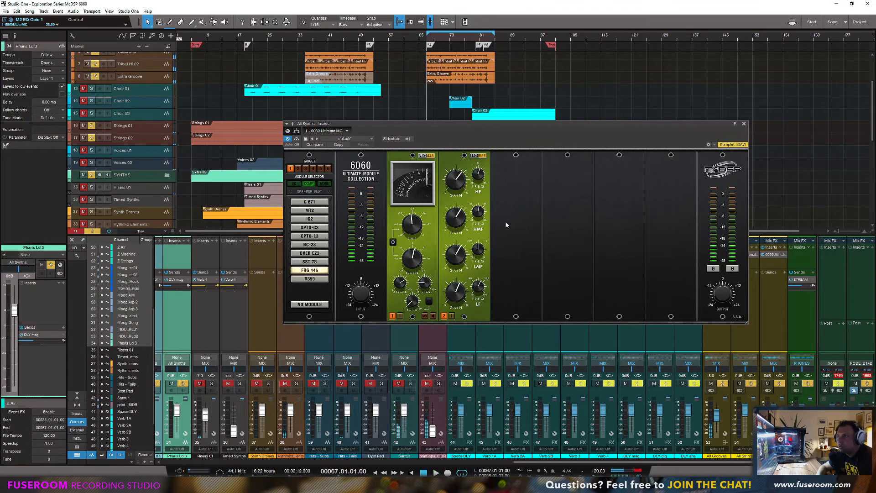
Load the MOD-D saturation module in the third slot of the All Synths 6060 and try out its tone control.
click(524, 163)
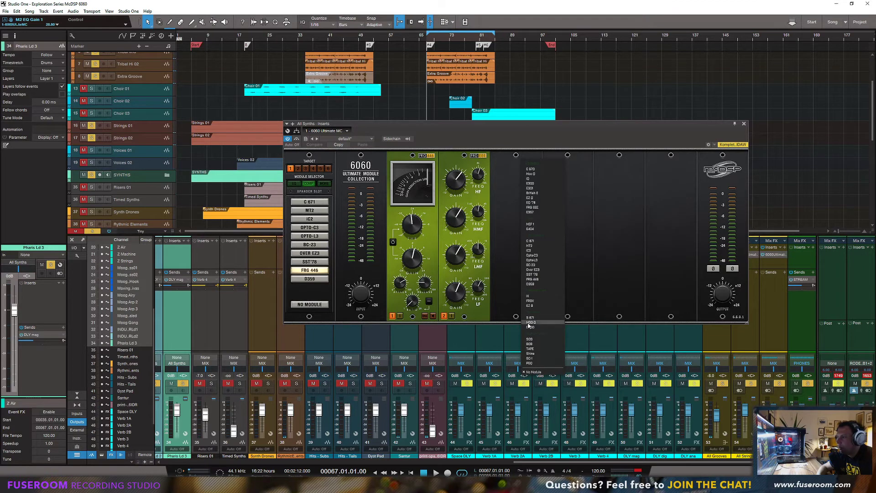
click(530, 322)
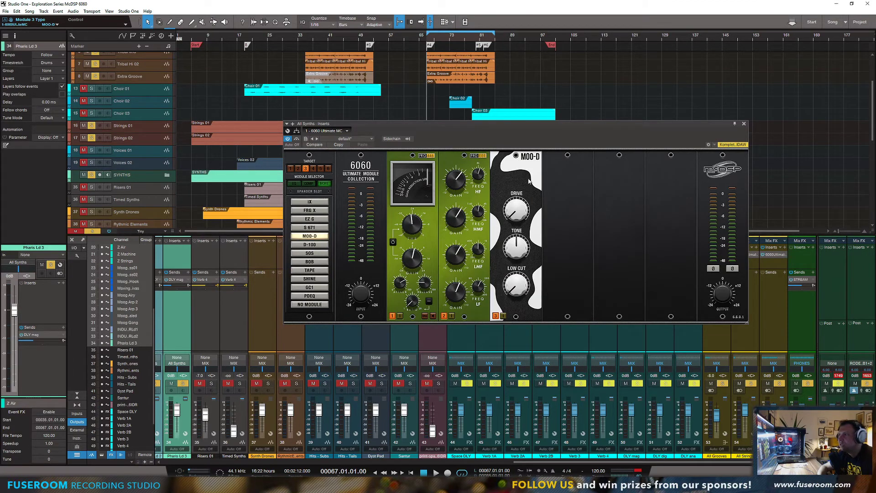
drag(514, 205, 513, 279)
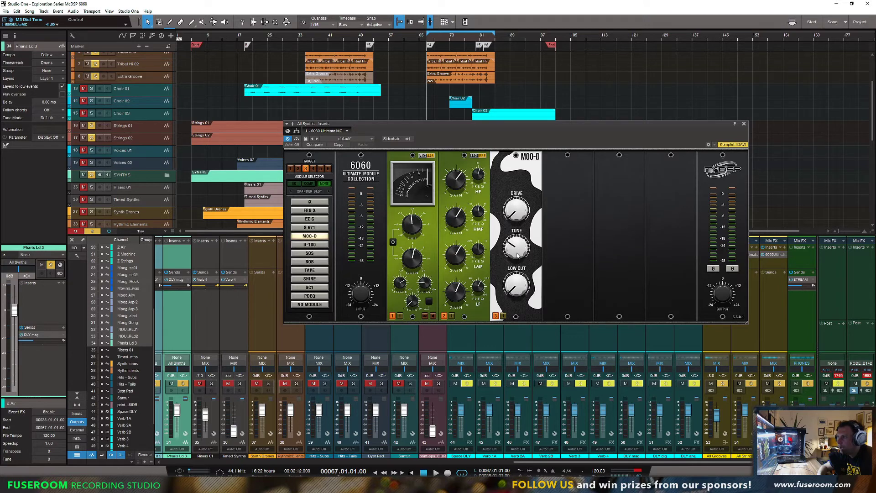
drag(518, 254, 520, 240)
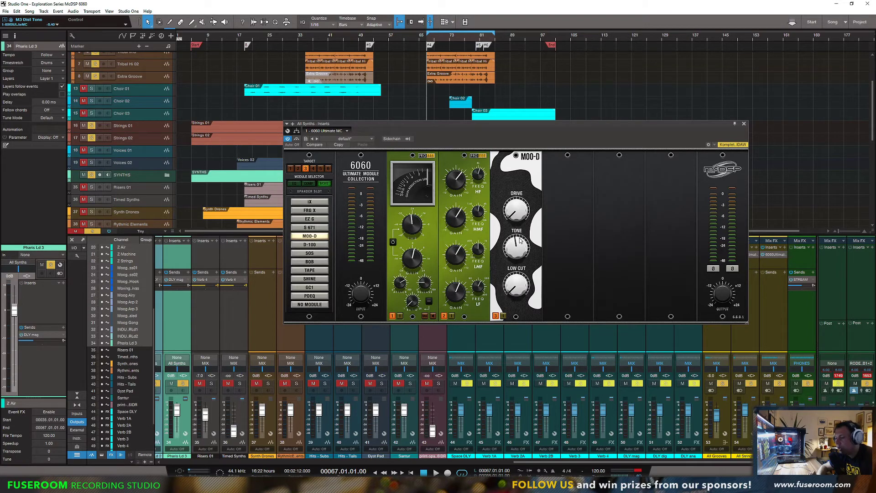
Play the loop while adjusting the MOD-D's tone, adding a little drive and checking its low cut.
key(space)
drag(519, 254, 518, 332)
key(space)
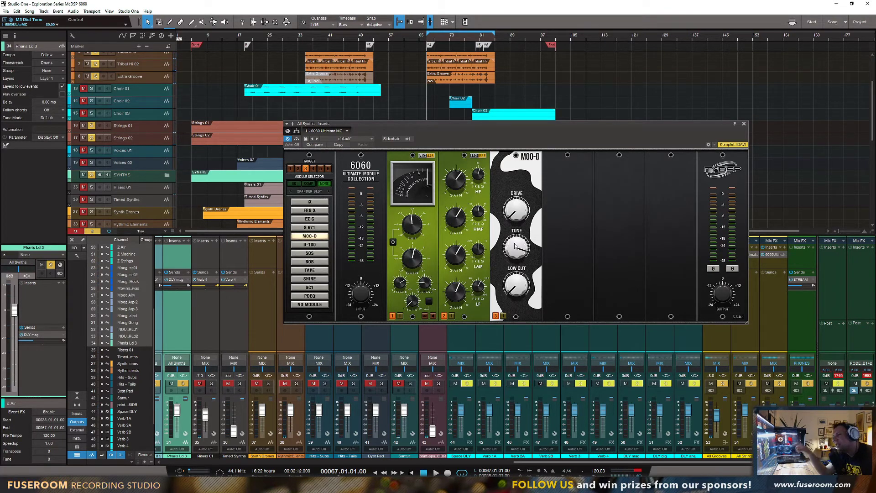
mouse_move(516, 245)
mouse_down()
mouse_move(516, 308)
mouse_move(519, 260)
mouse_up()
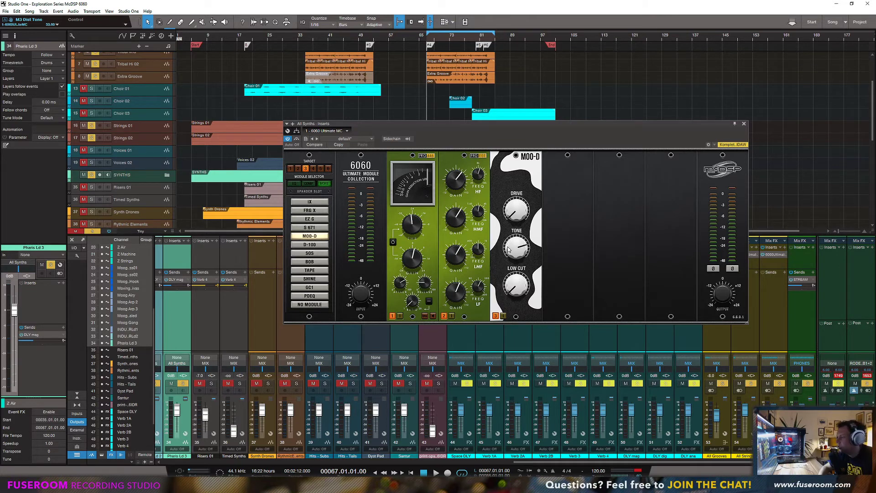
key(space)
drag(509, 248, 523, 347)
key(space)
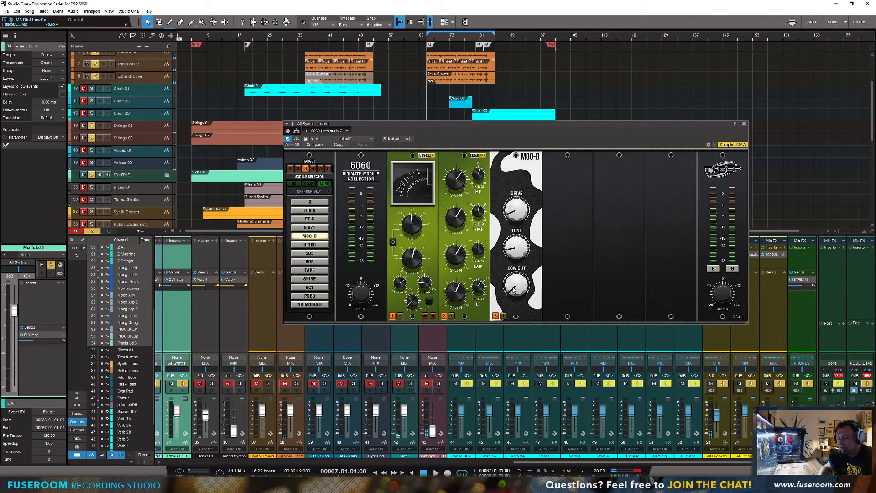
Load the D-100 distortion module in the fourth slot and bypass the MOD-D.
click(568, 155)
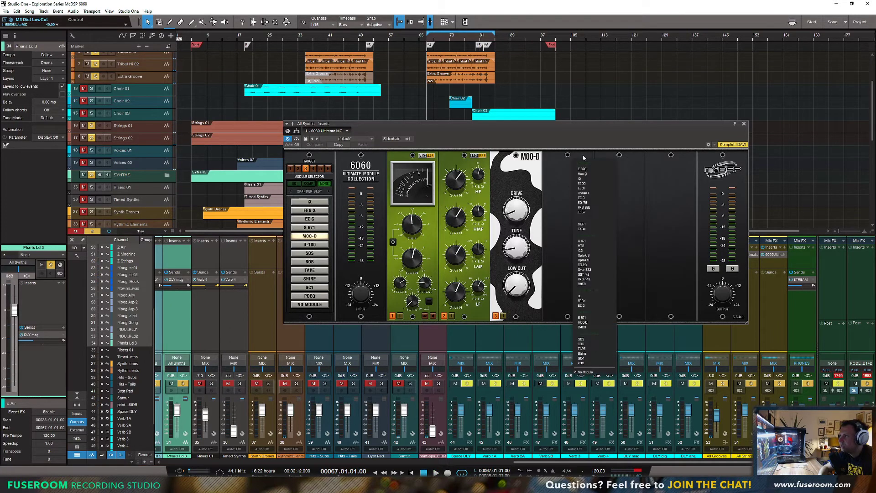
click(579, 327)
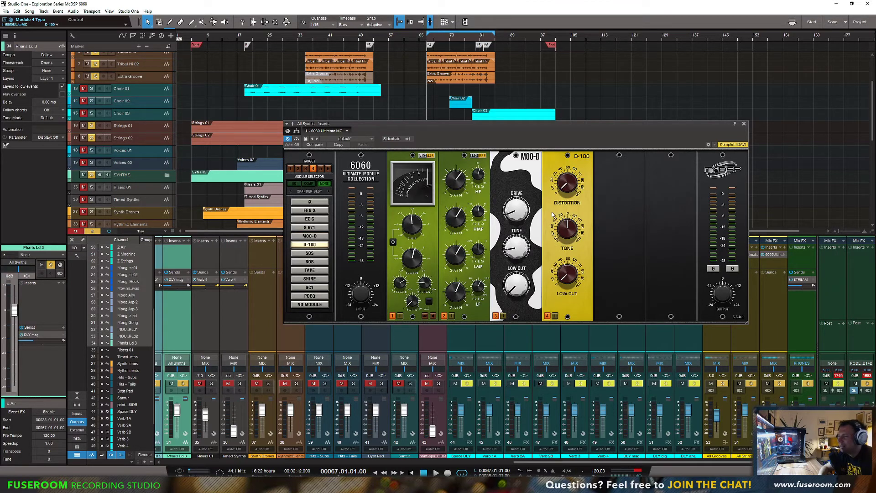
click(496, 316)
Play the loop while raising the D-100's distortion and low cut and turning its tone down.
key(space)
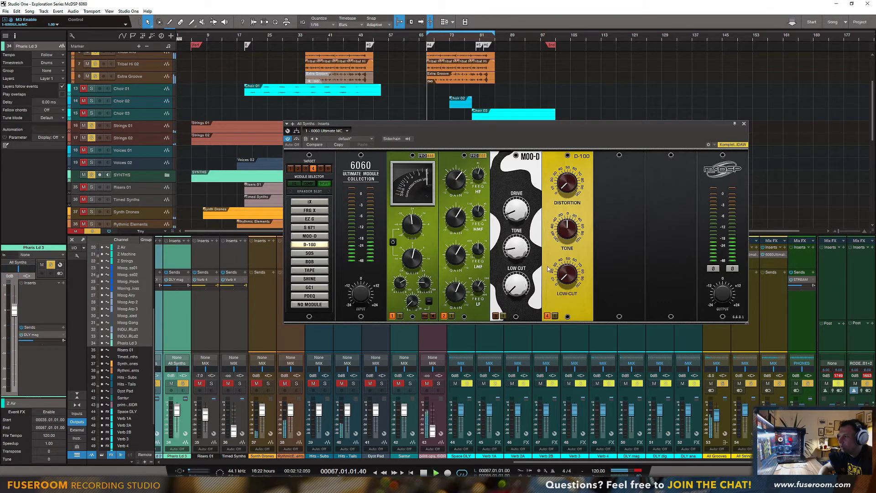
drag(566, 182, 575, 137)
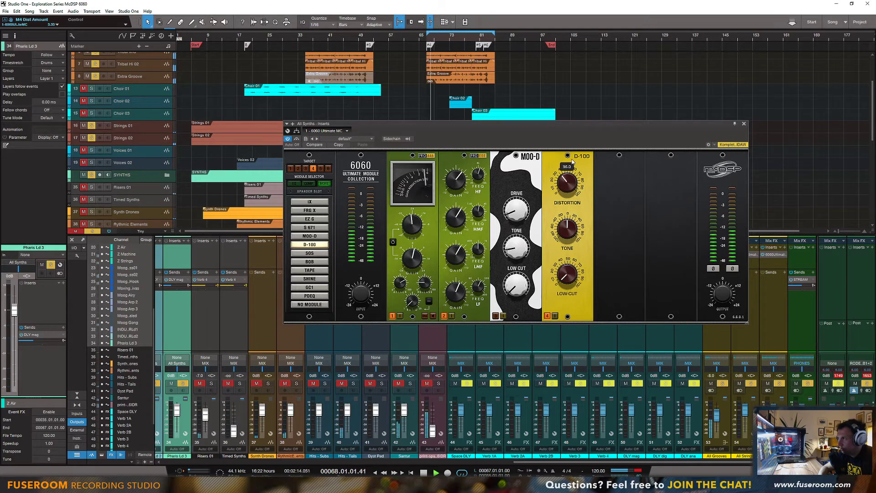
drag(568, 228, 574, 207)
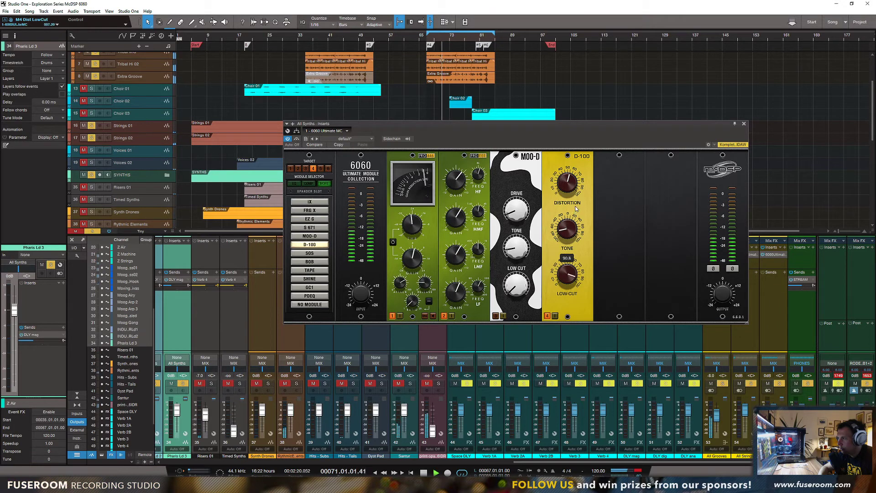
key(space)
Split the 6060's signal path into parallel chains at the D-100 and load the C 671 compressor in the fifth slot.
click(555, 315)
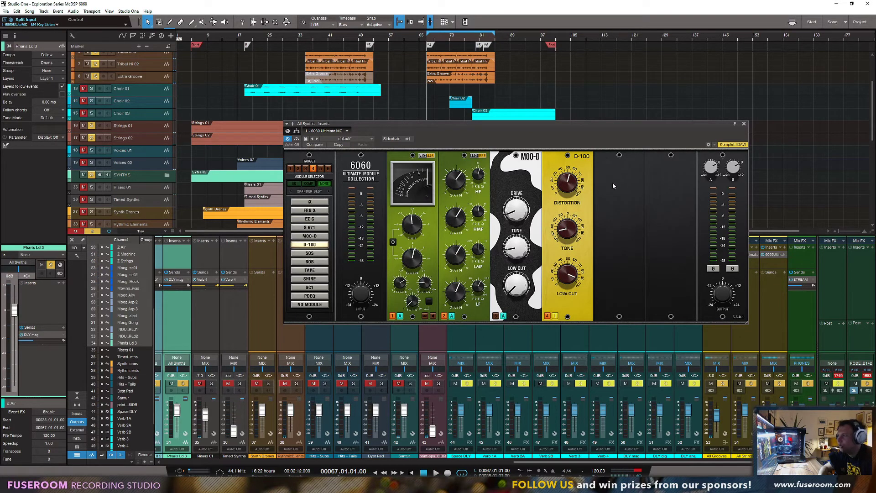
click(637, 156)
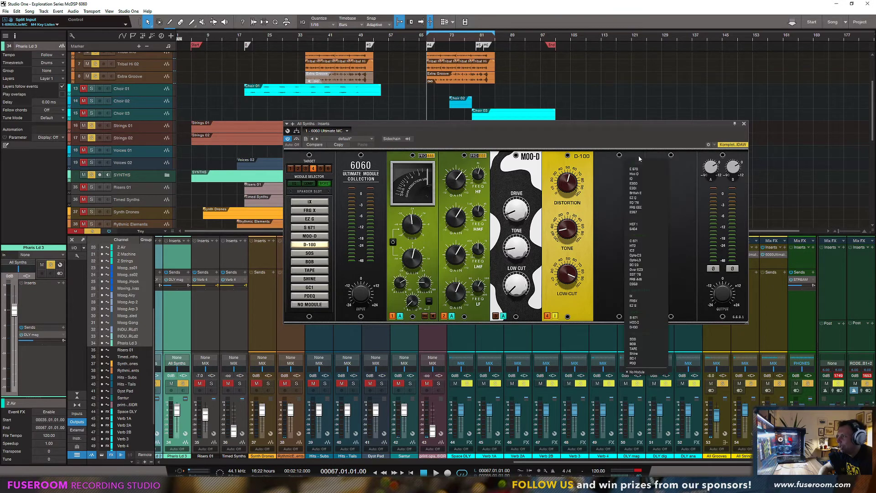
click(605, 182)
click(637, 158)
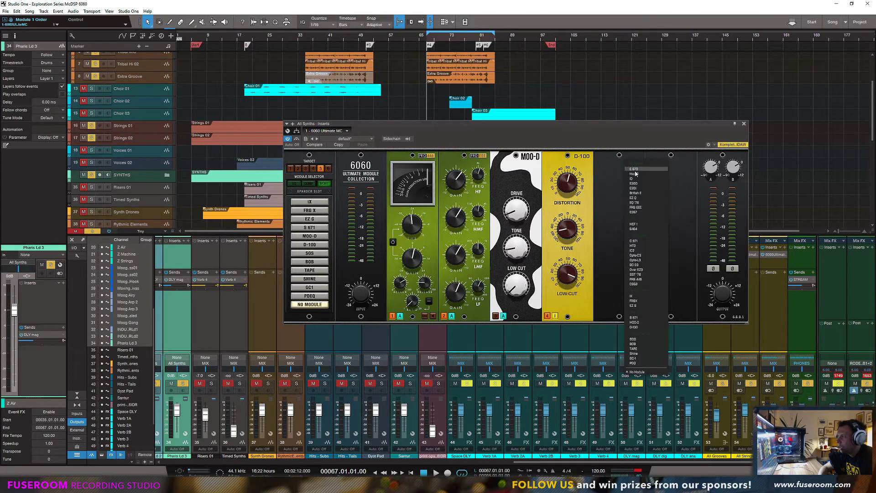
click(634, 240)
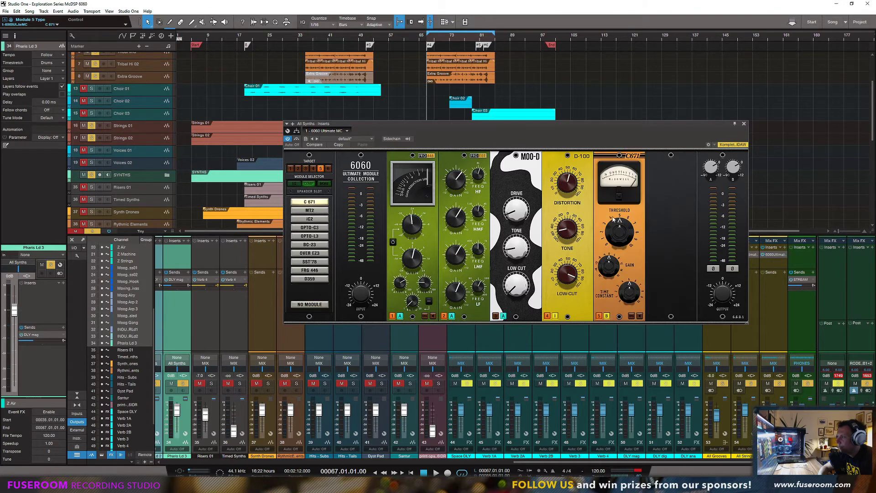
Play the loop to audition the All Synths module chain, stop it and save the song.
key(space)
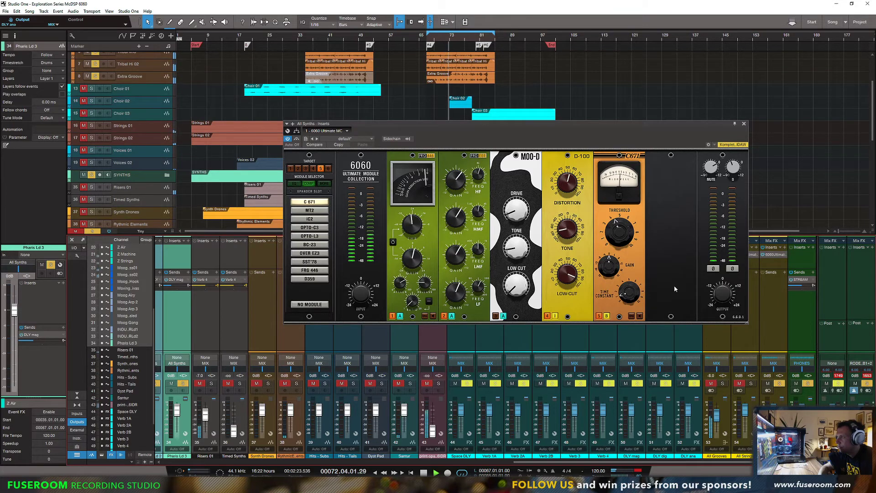
key(space)
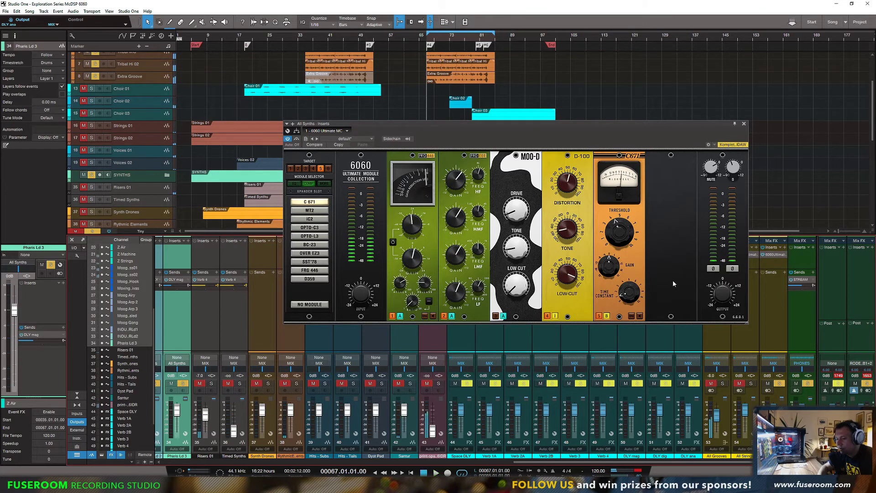
key(ctrl+s)
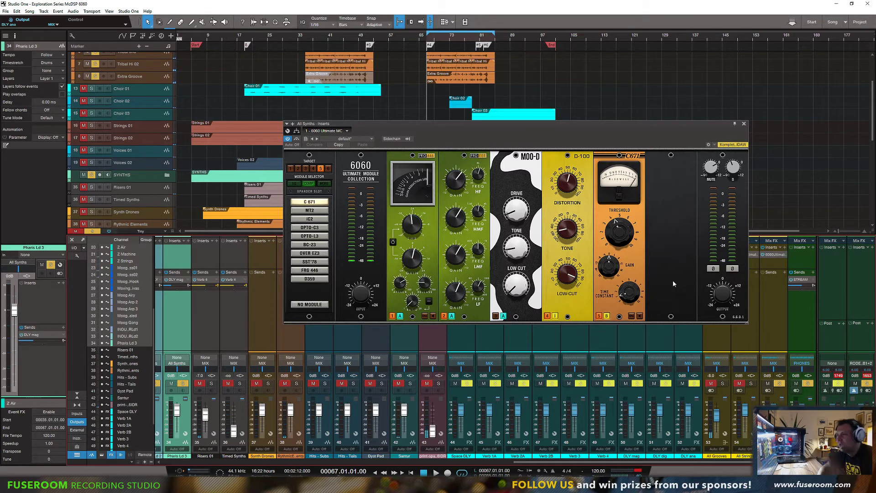
Play the loop to audition chain A with chain B muted, and unmute chain B to hear both together.
drag(642, 127, 634, 127)
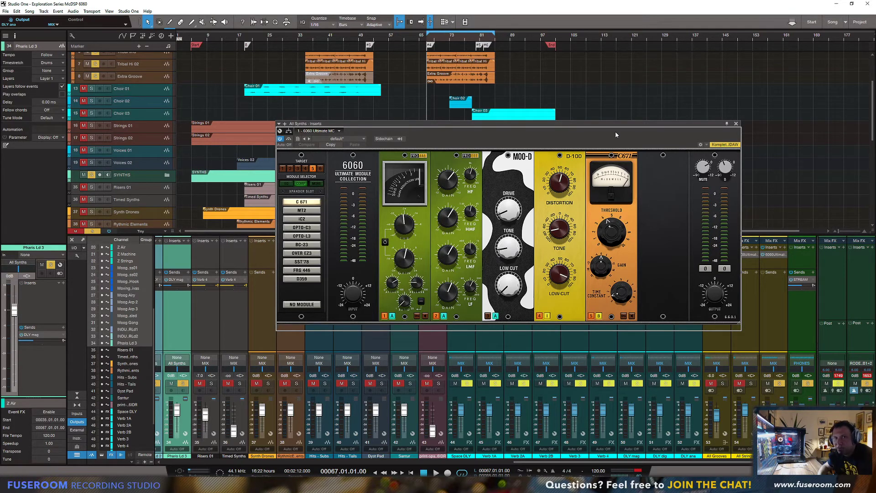
drag(615, 132, 615, 121)
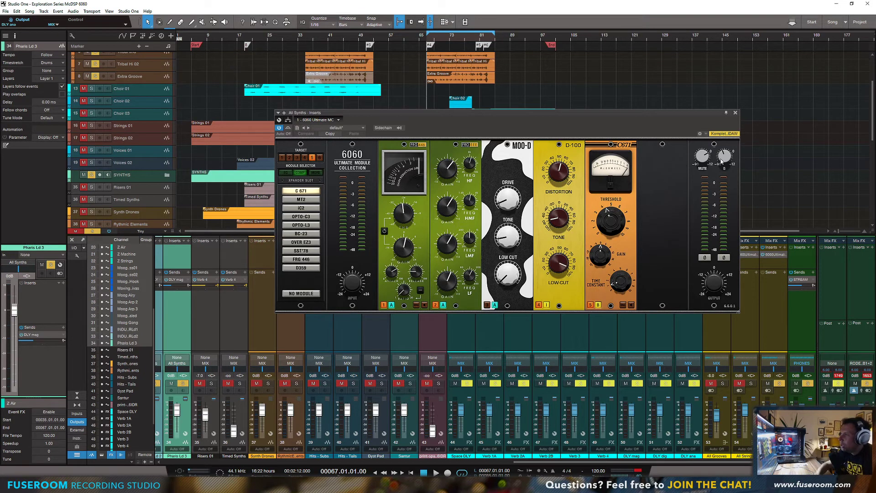
key(space)
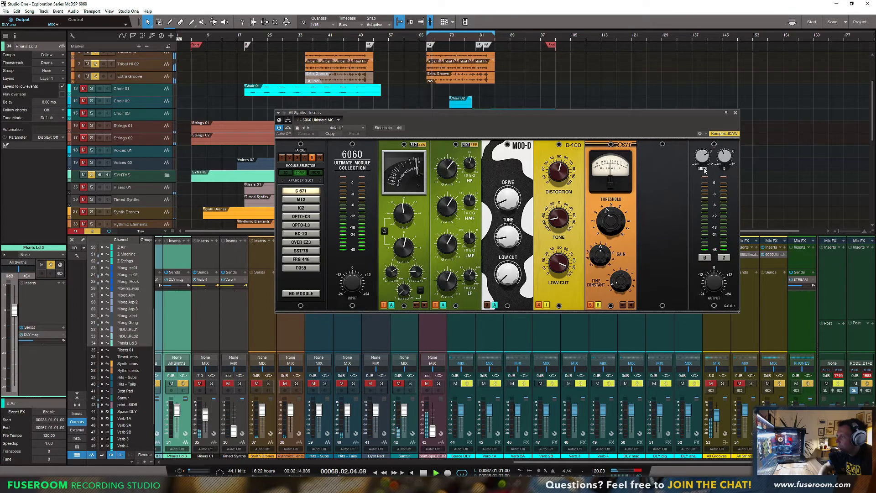
click(724, 170)
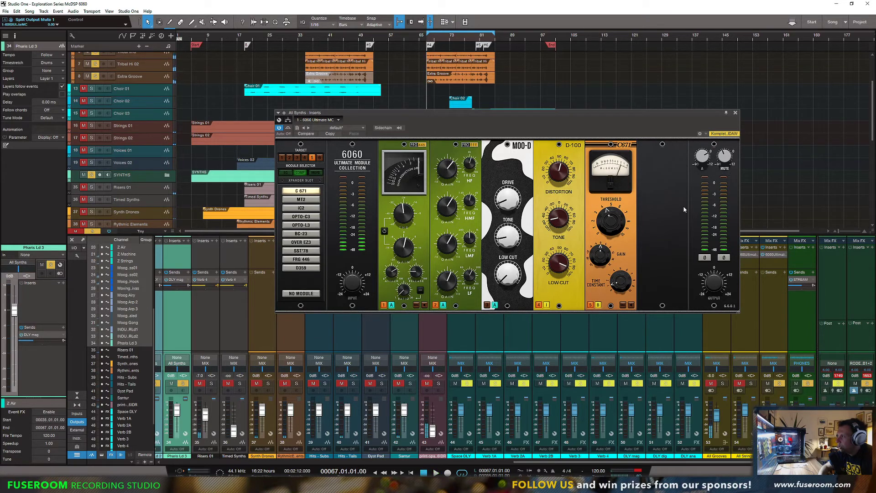
key(space)
key(space)
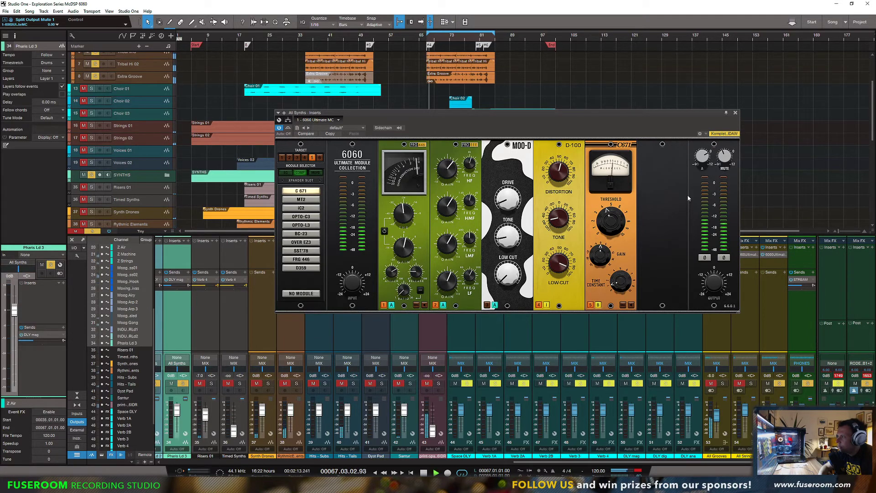
click(724, 169)
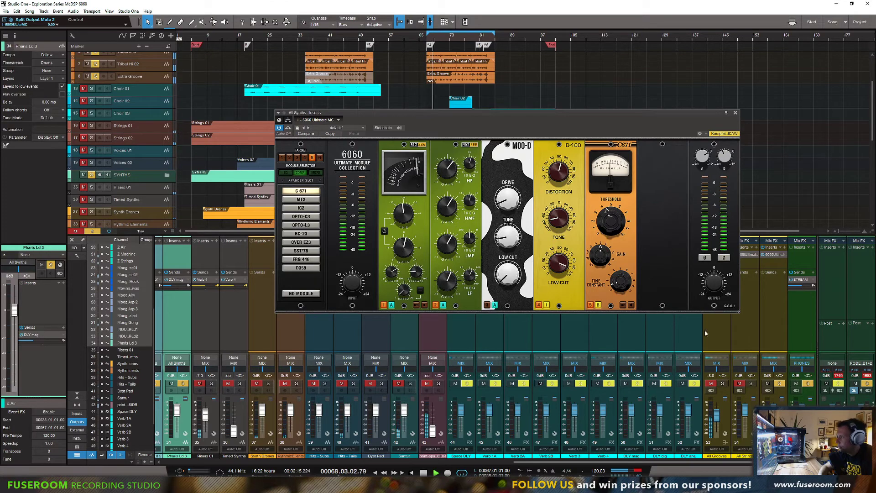
Toggle the All Grooves bus solo during playback, close the All Synths 6060 window and stop the loop.
click(722, 384)
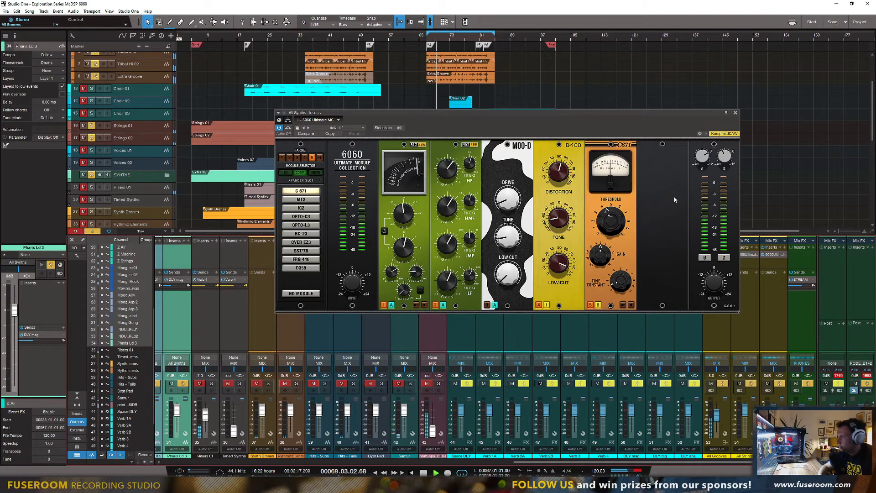
click(735, 113)
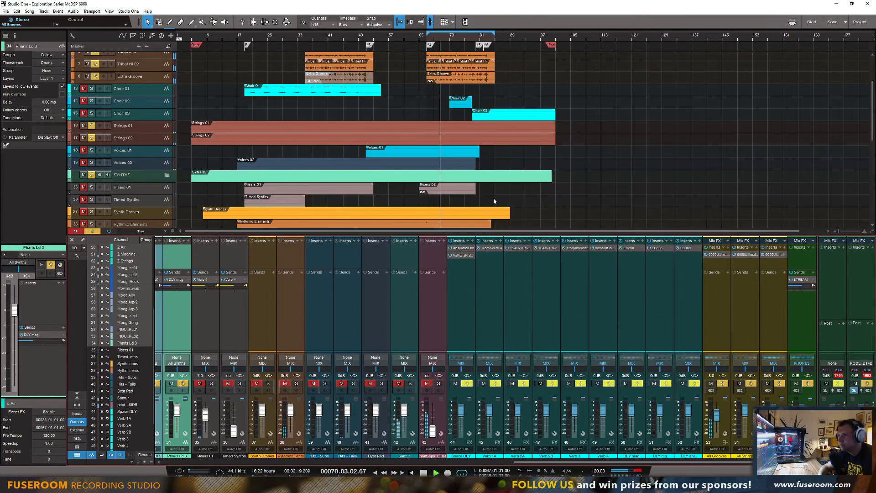
key(space)
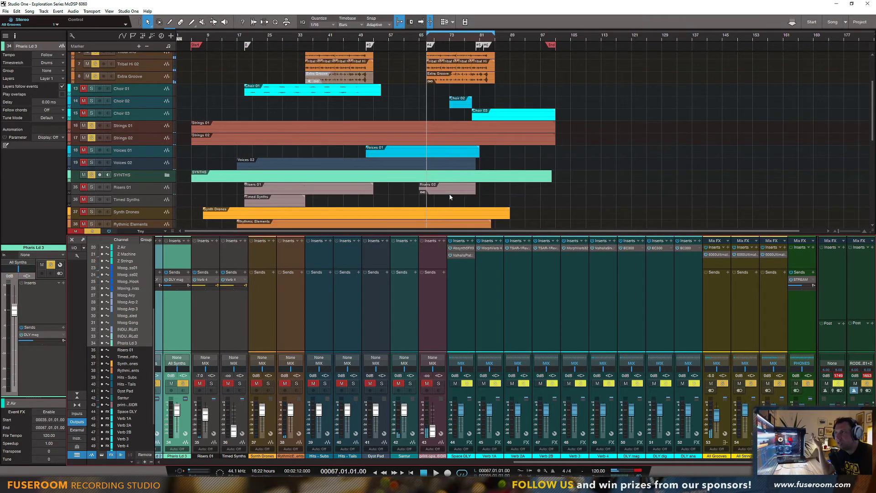
Place the playhead at bar 72, where the Baldwin 2 part begins, and bring up the Baldwin 2 channel.
scroll(439, 171, up, 3)
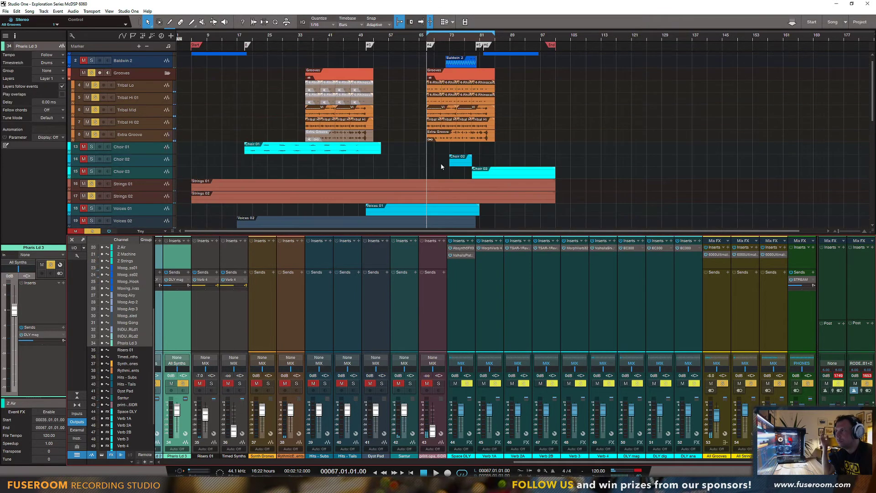
click(445, 38)
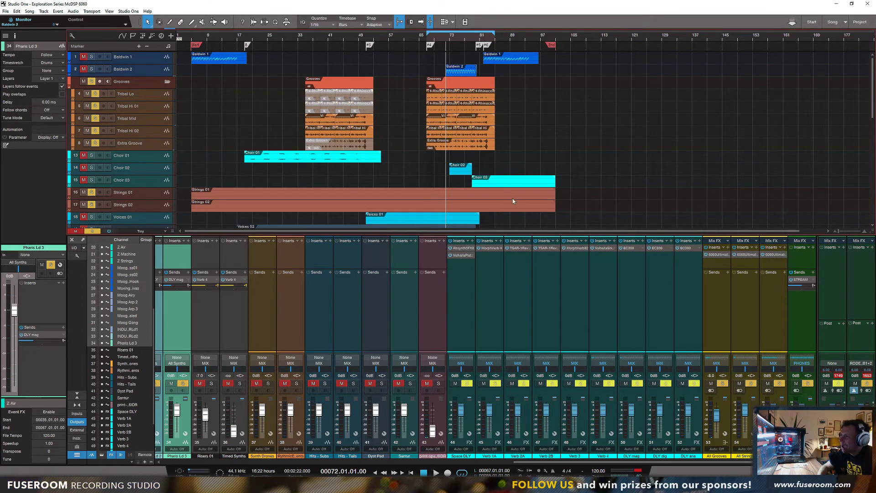
click(460, 71)
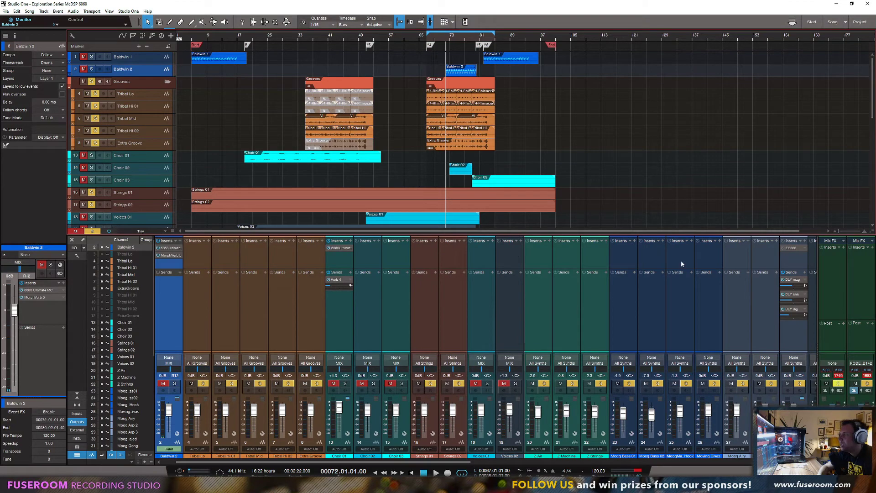
click(670, 464)
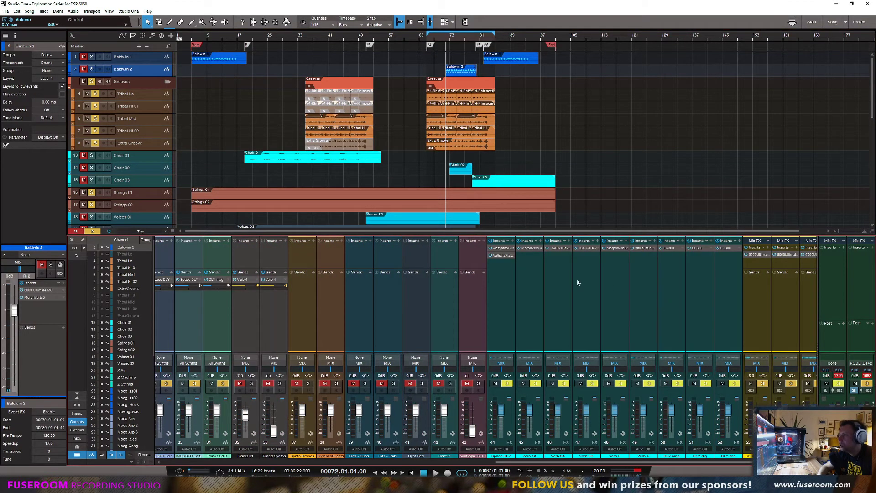
click(152, 72)
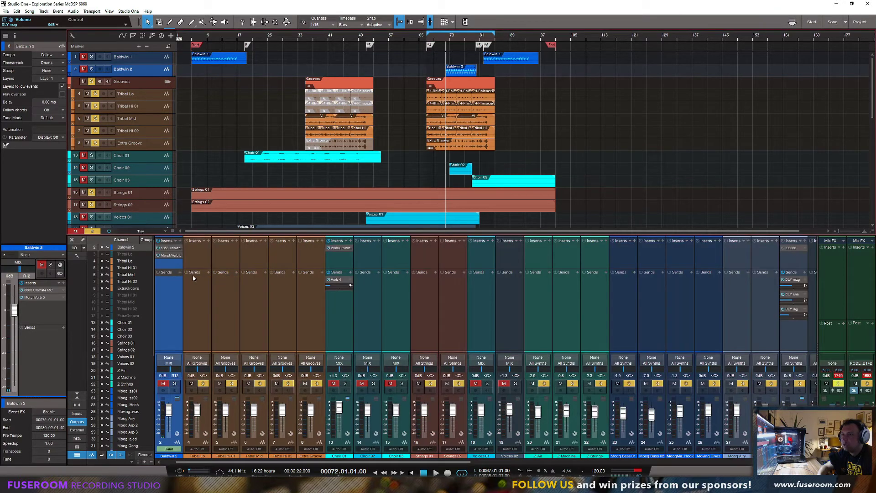
Find "6060" among the plug-ins and insert 6060 Ultimate MC in the third insert slot of Baldwin 2.
click(180, 241)
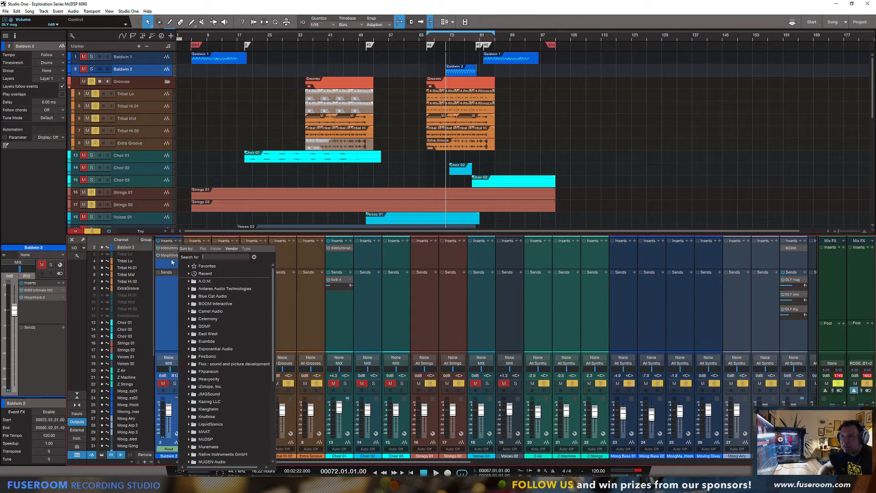
text(6060)
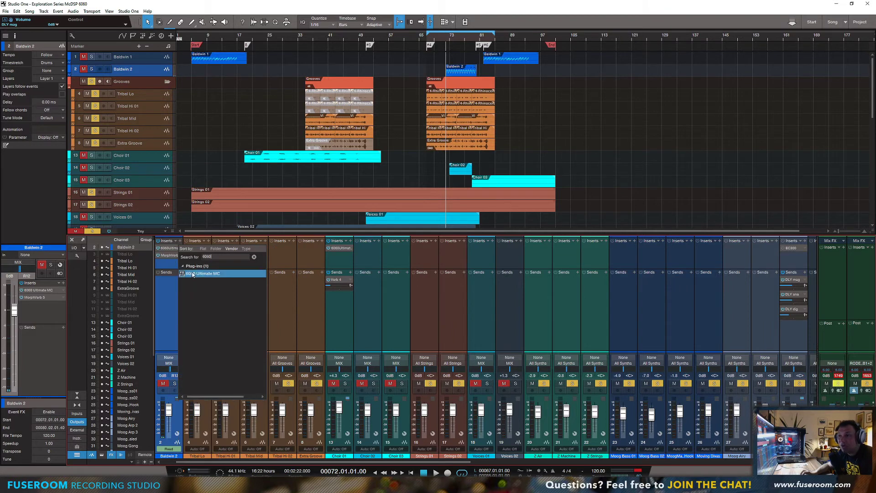
click(216, 275)
drag(418, 113, 476, 130)
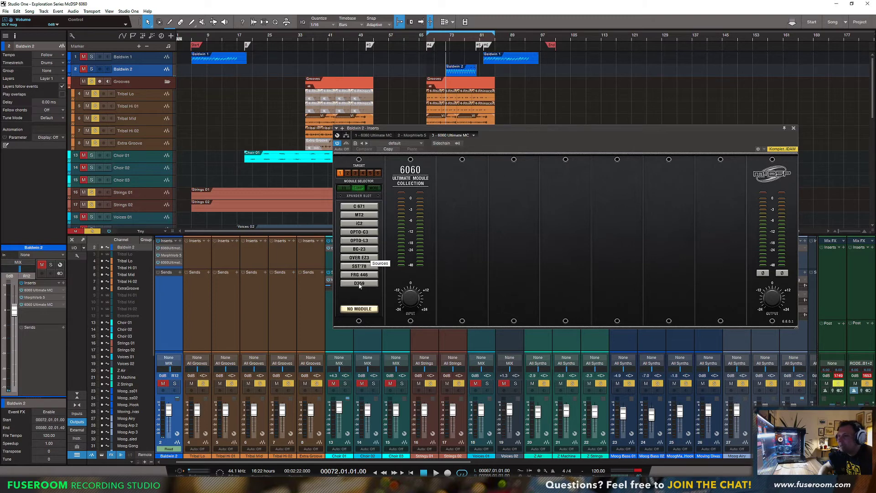
Load the iX, FRG X and EZ G expander modules into the first three slots of Baldwin 2's new 6060.
click(374, 188)
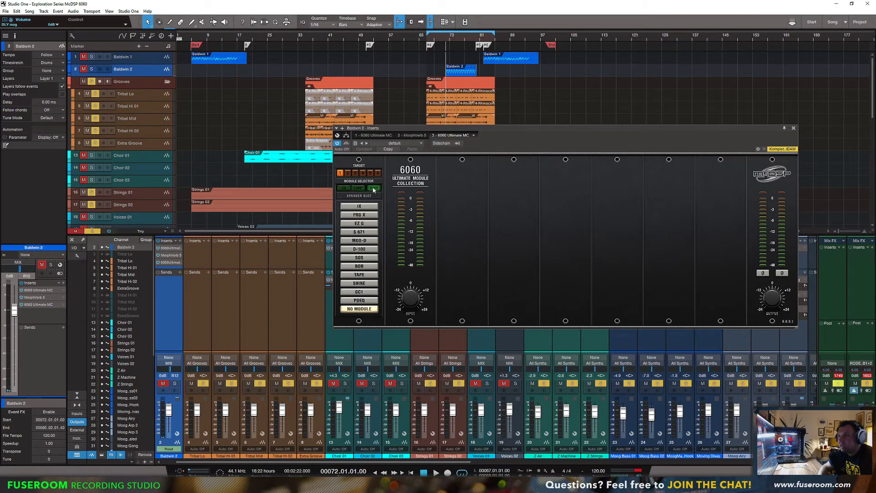
click(477, 164)
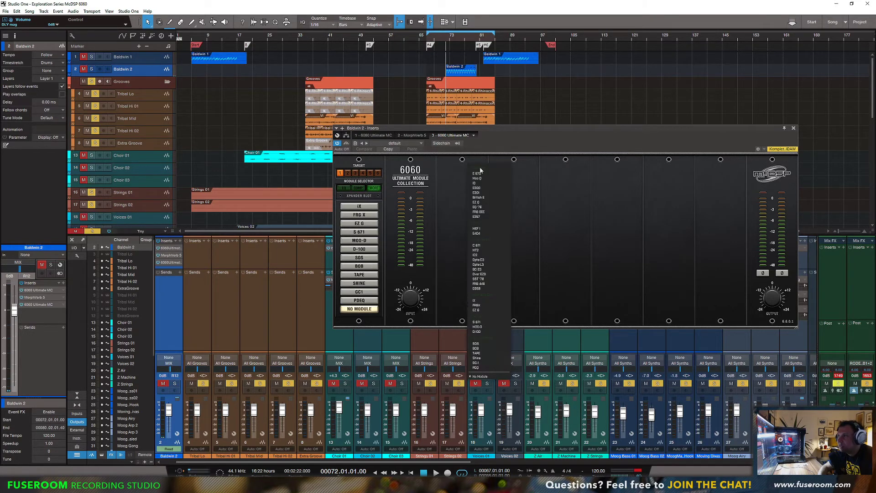
click(465, 300)
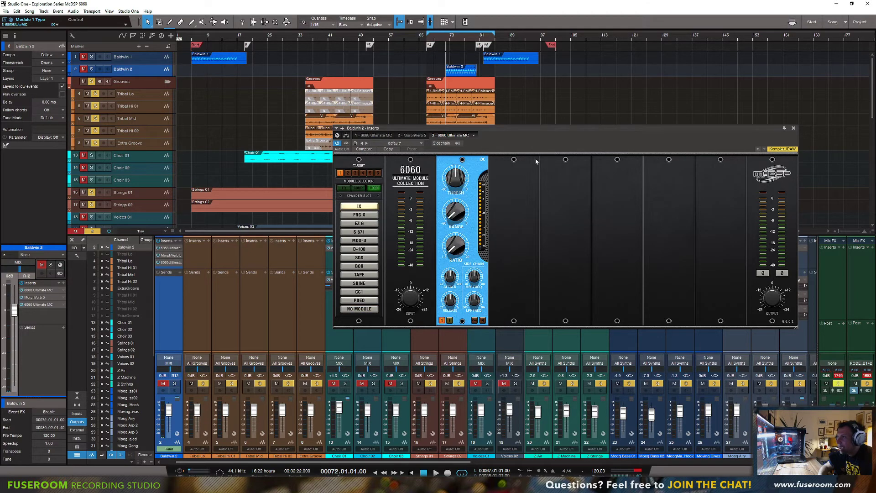
click(525, 171)
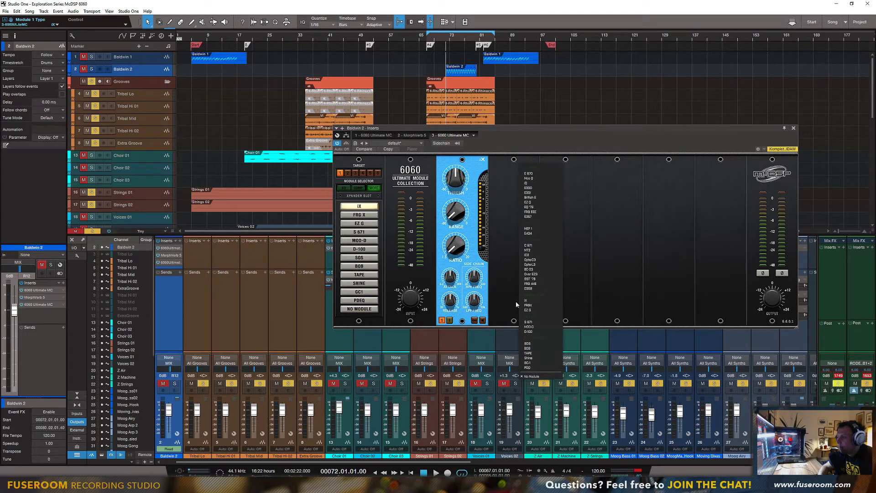
click(526, 305)
click(587, 160)
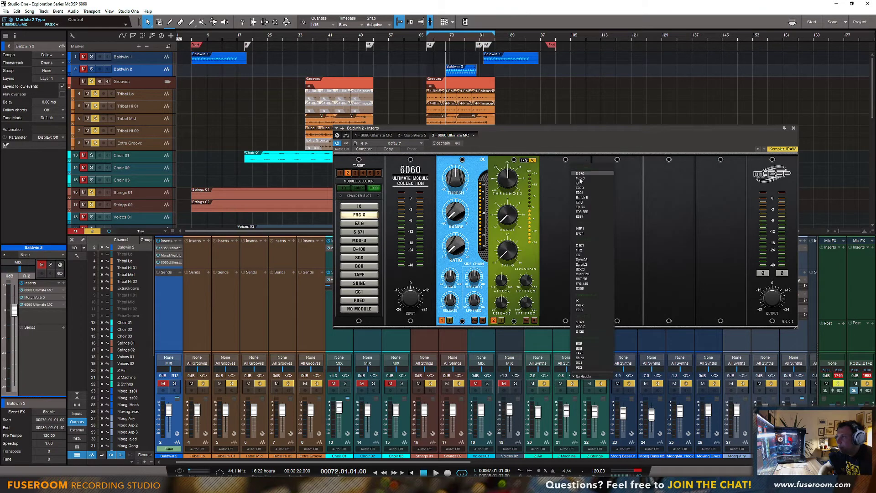
click(578, 310)
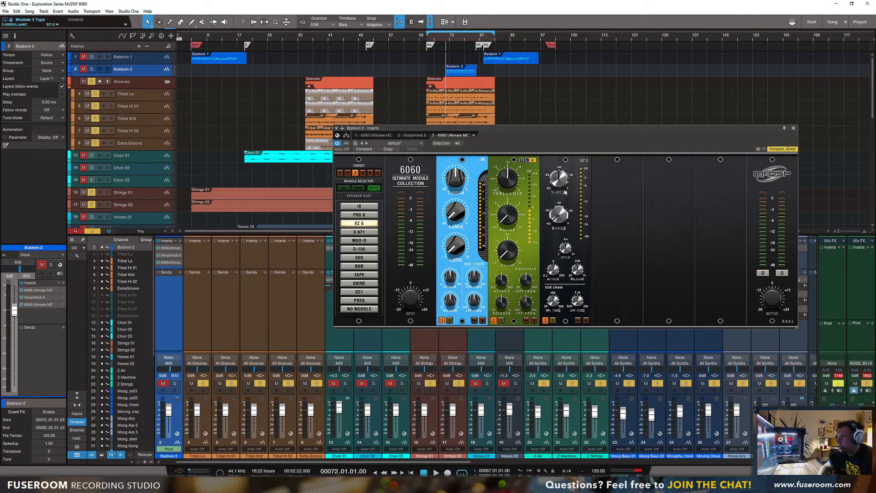
Bypass the iX and EZ G modules, leaving only the FRG X active.
click(568, 161)
click(563, 163)
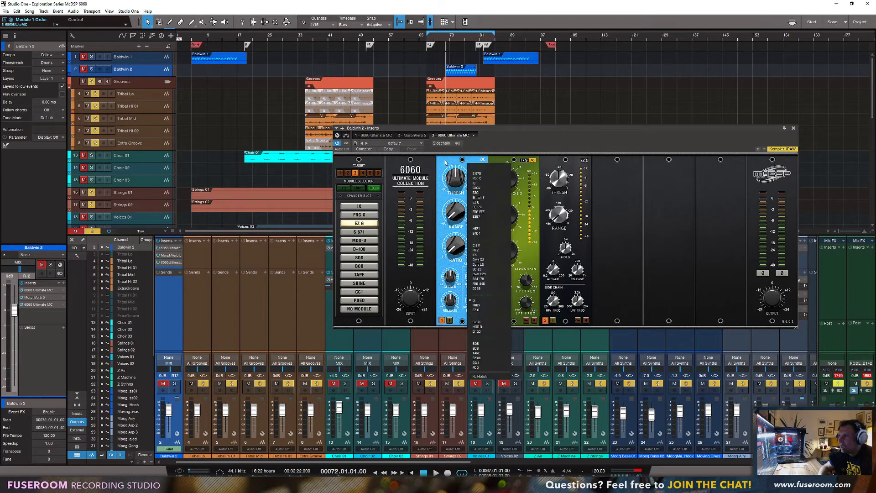
click(457, 218)
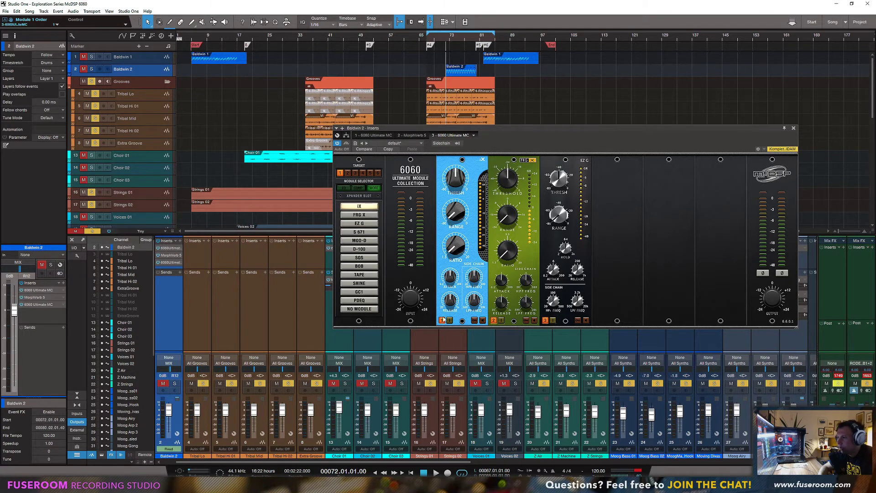
click(542, 320)
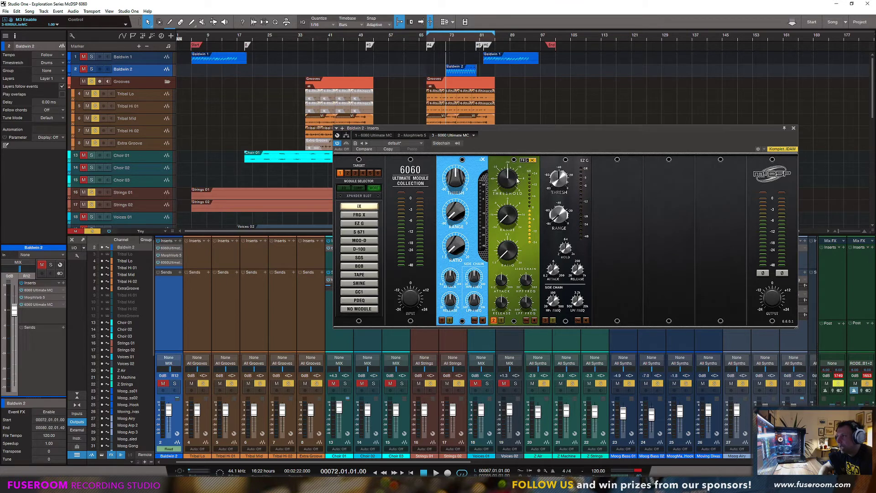
Solo Baldwin 2 and play it while adjusting the FRG X's threshold, range and ratio, plus its attack and sidechain high-pass frequency.
drag(498, 130, 500, 128)
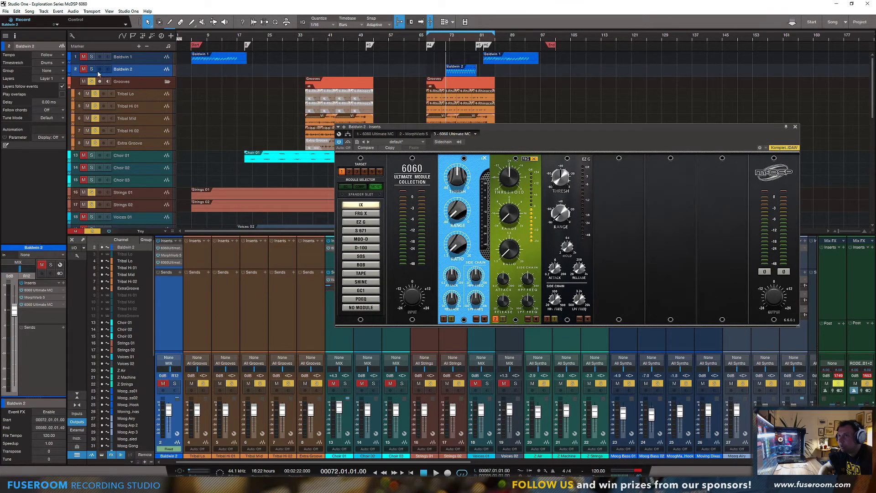
key(space)
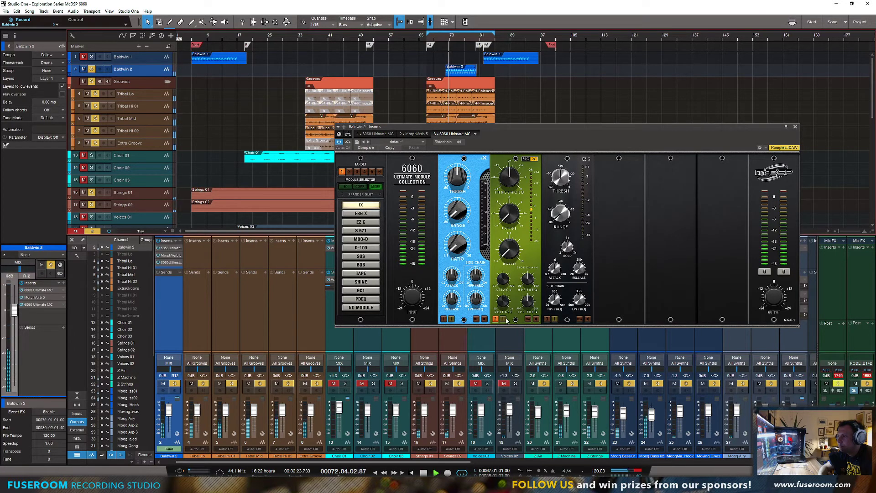
click(92, 70)
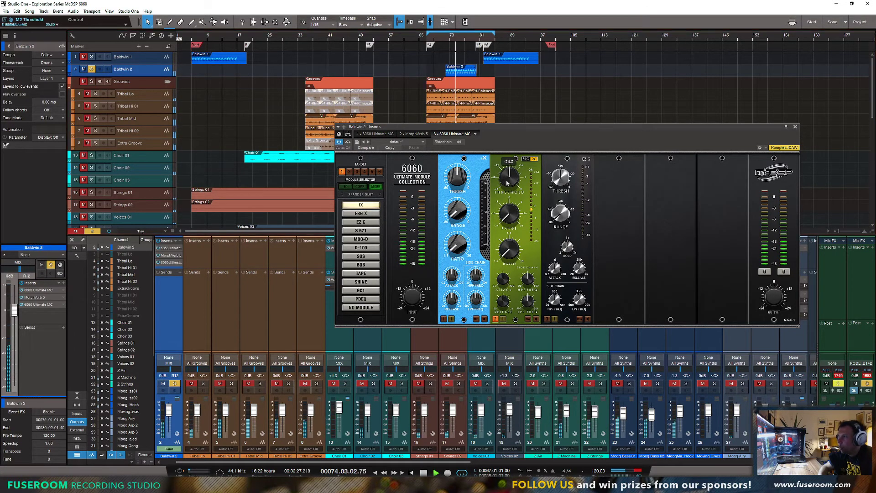
drag(506, 179, 506, 169)
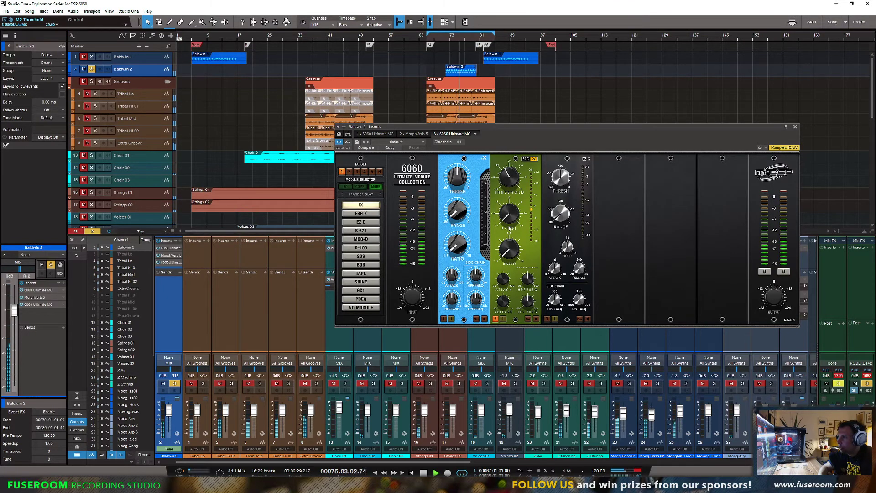
drag(509, 226, 517, 163)
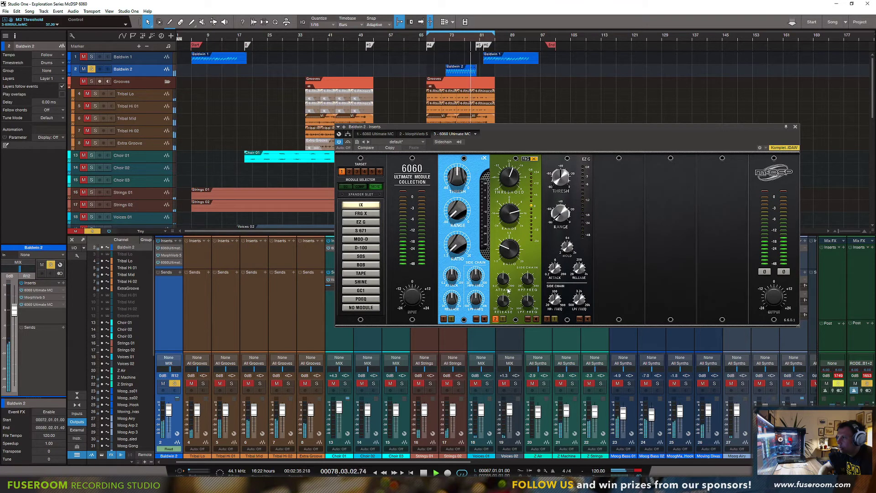
drag(504, 278, 528, 268)
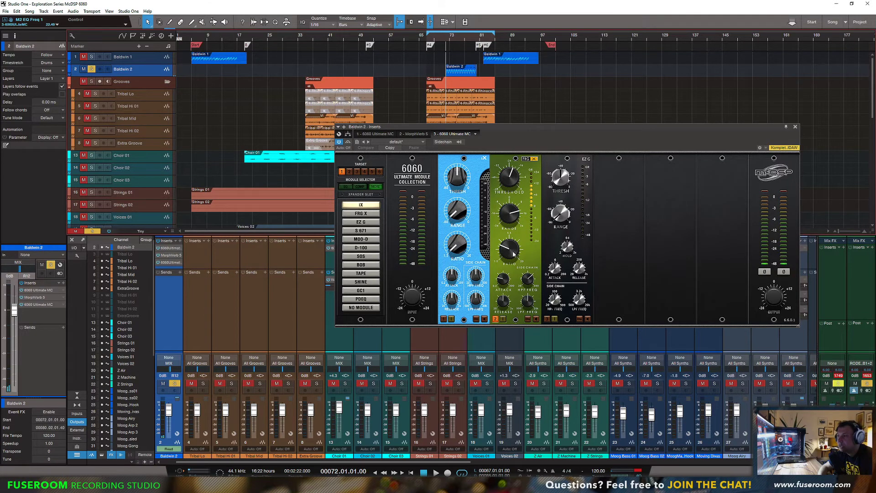
Readjust the FRG X's ratio and range, compare it bypassed and active during playback, and take Baldwin 2 out of solo.
drag(512, 253, 510, 263)
drag(508, 218, 508, 231)
key(space)
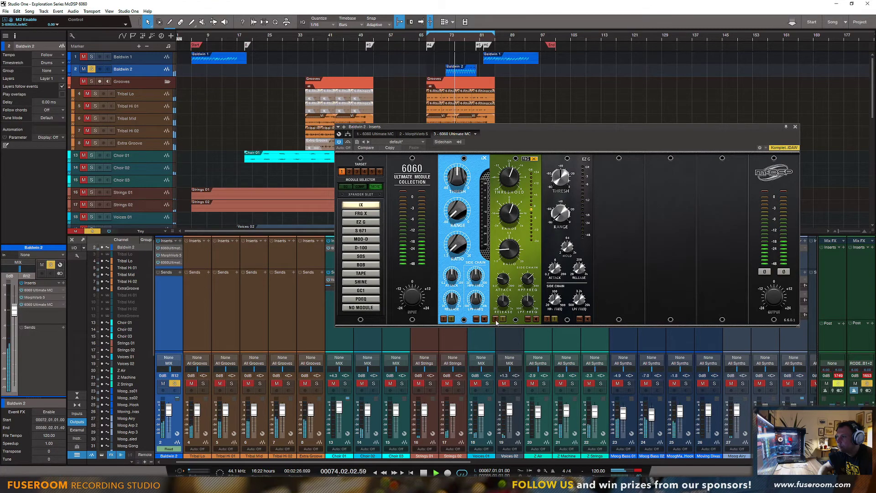
key(space)
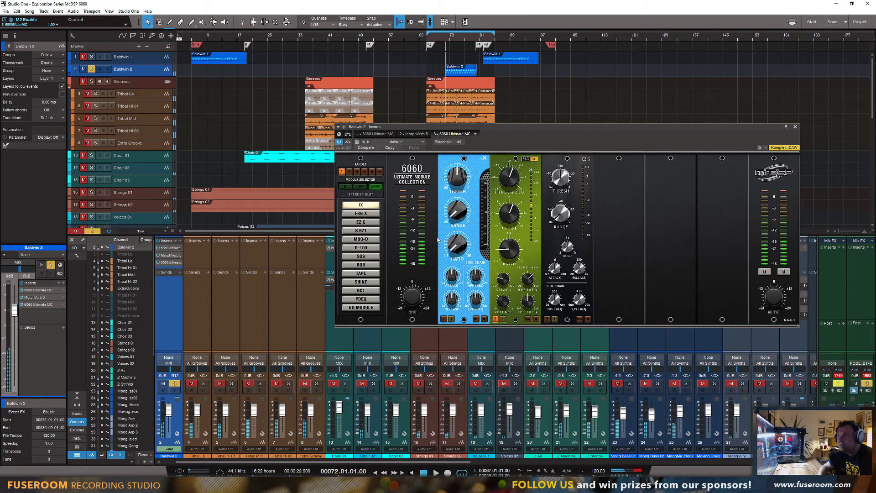
click(795, 127)
click(91, 69)
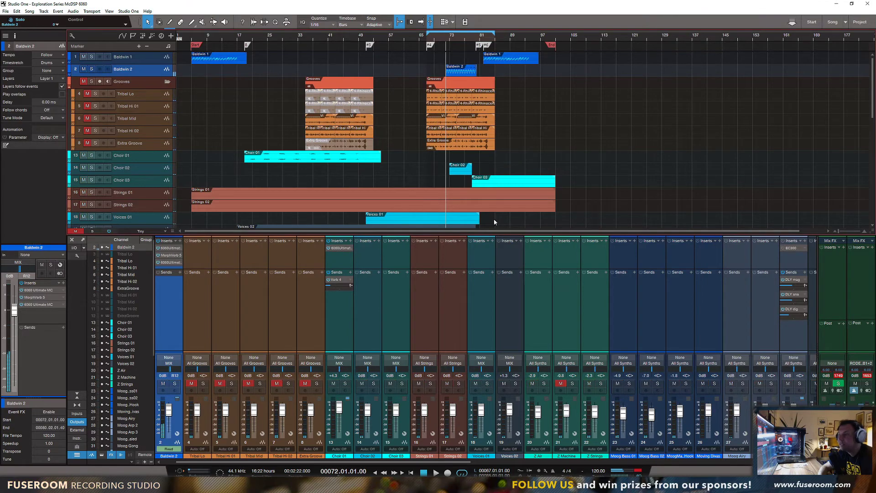
Look through the arrangement from the grooves down to the MIXES folder, checking the Voices and Choir 01 tracks for material to process.
scroll(488, 219, down, 3)
scroll(393, 186, down, 3)
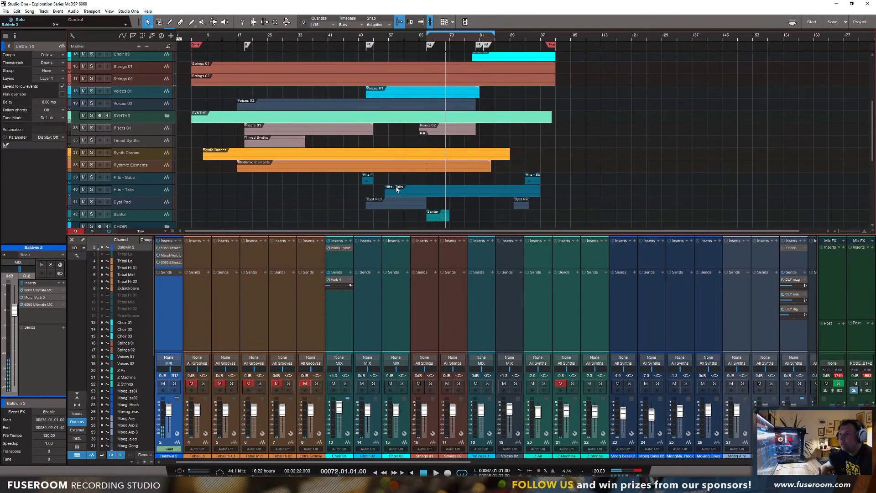
scroll(397, 189, down, 3)
scroll(397, 189, down, 6)
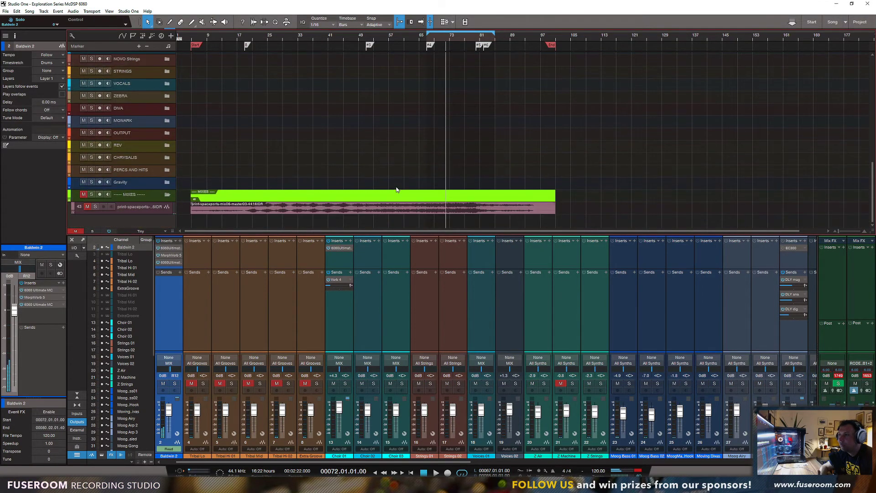
scroll(396, 189, up, 10)
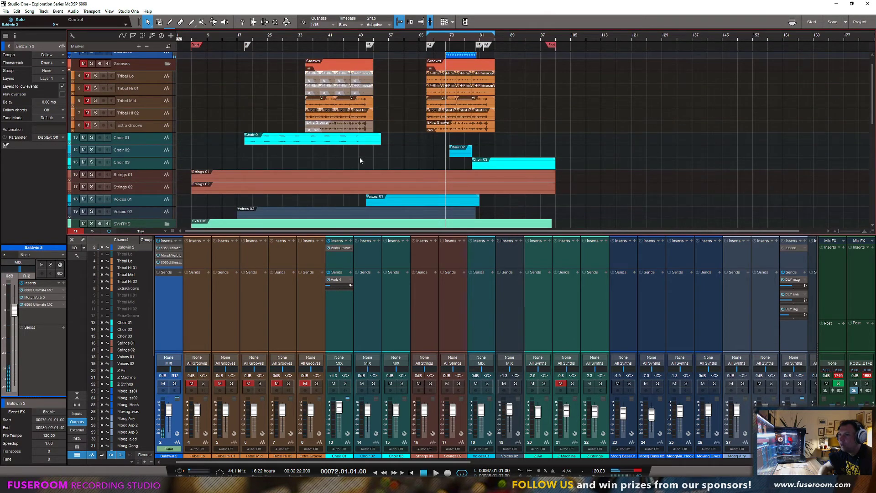
scroll(409, 177, down, 3)
click(423, 131)
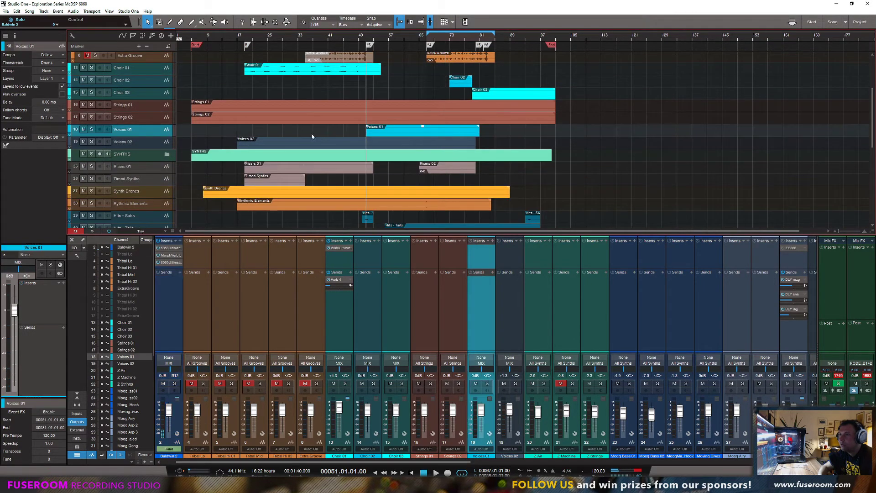
shift+click(132, 143)
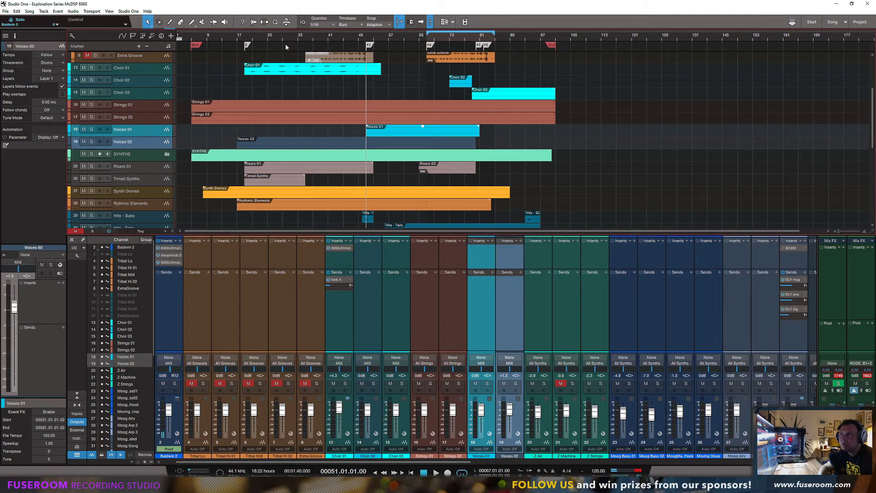
click(263, 72)
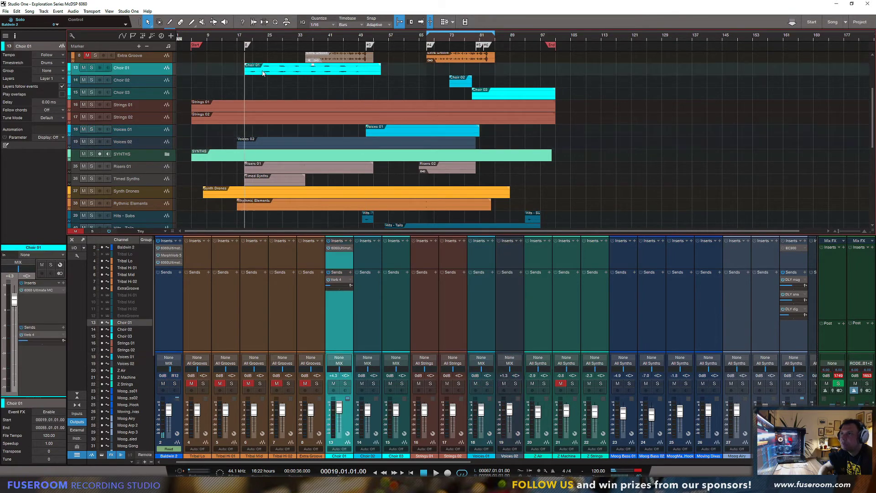
scroll(301, 79, up, 5)
Loop the first Grooves section and play it with the Grooves folder and Choir 01 to Choir 03 soloed.
click(338, 88)
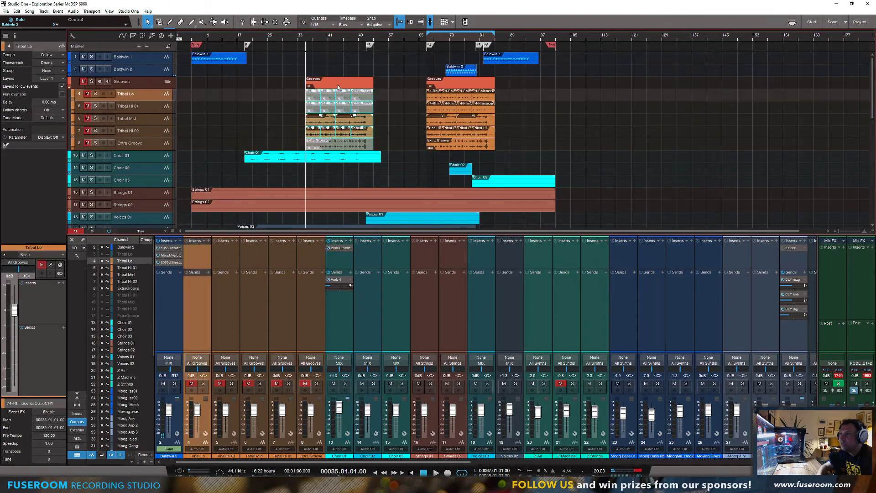
key(p)
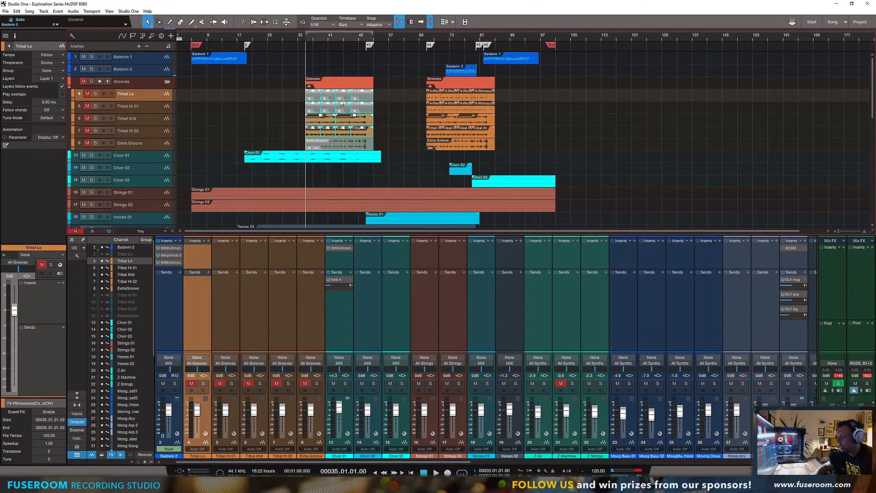
key(space)
click(91, 82)
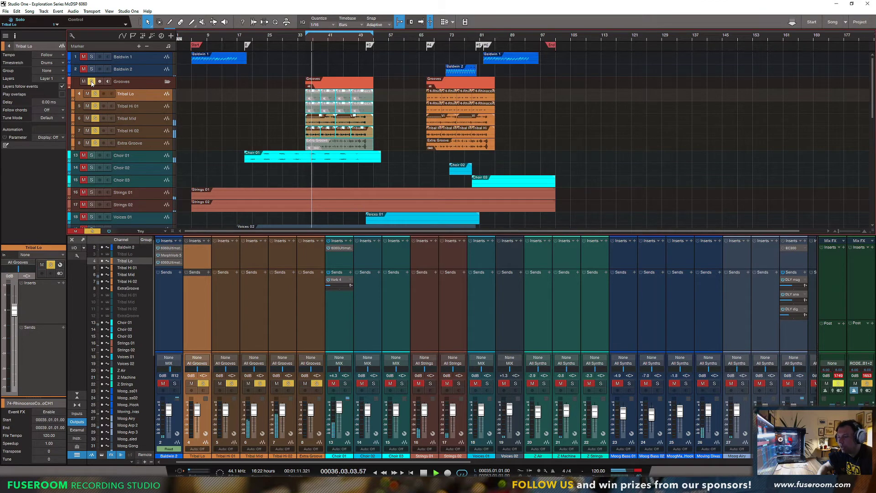
drag(91, 155, 91, 175)
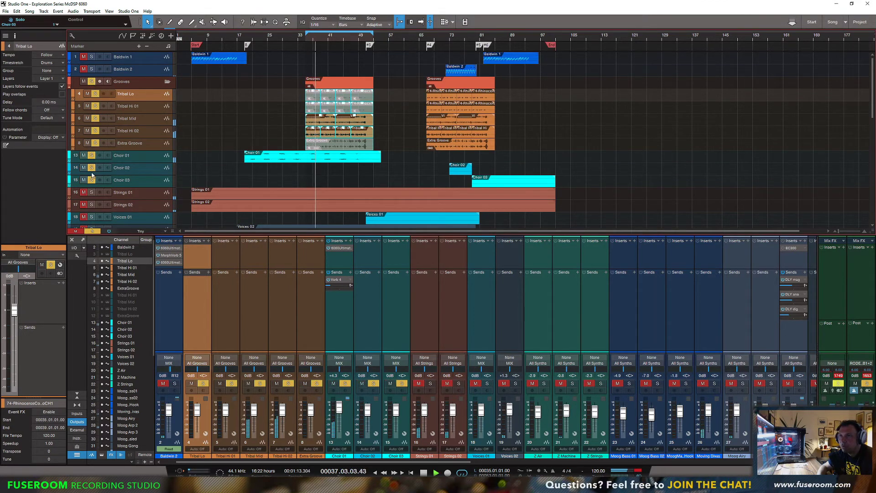
In Choir 01's 6060 Ultimate MC, remove the British E module from the third slot and open the preset list.
click(343, 253)
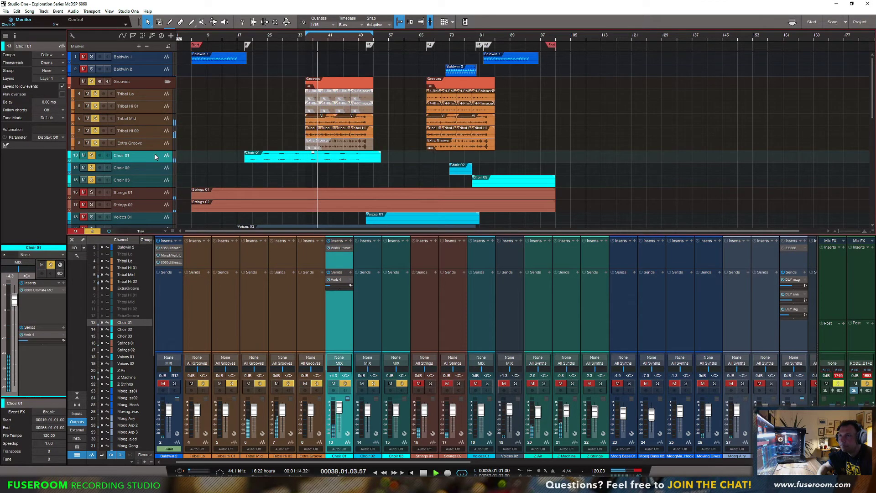
click(342, 248)
click(525, 203)
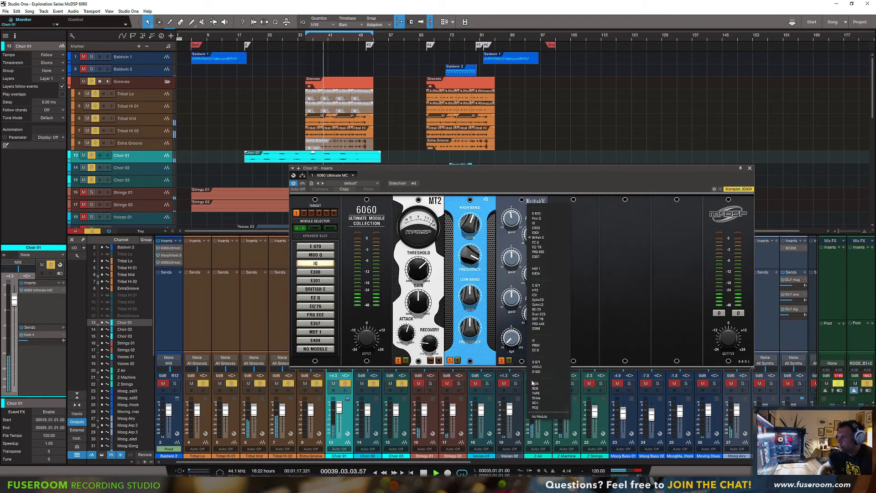
click(538, 416)
click(352, 183)
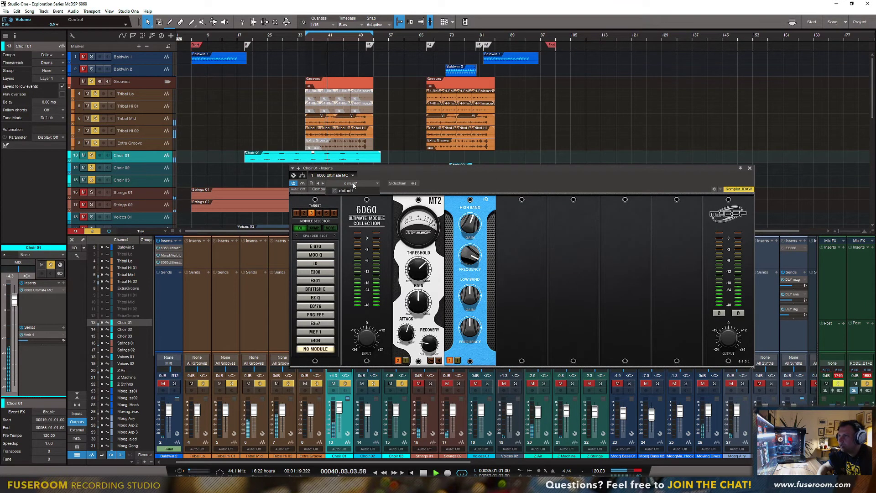
Reset Choir 01's 6060 plug-in to the default preset and bring up the third bank of modules with playback stopped.
click(358, 190)
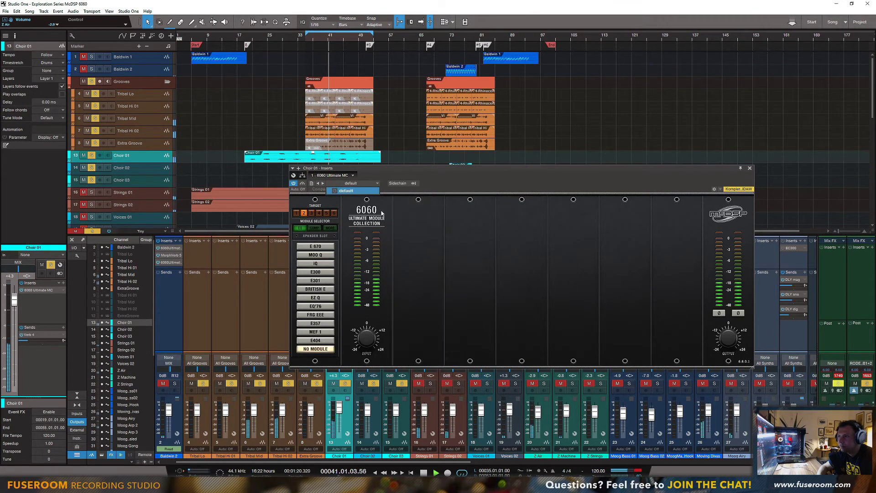
click(329, 228)
key(space)
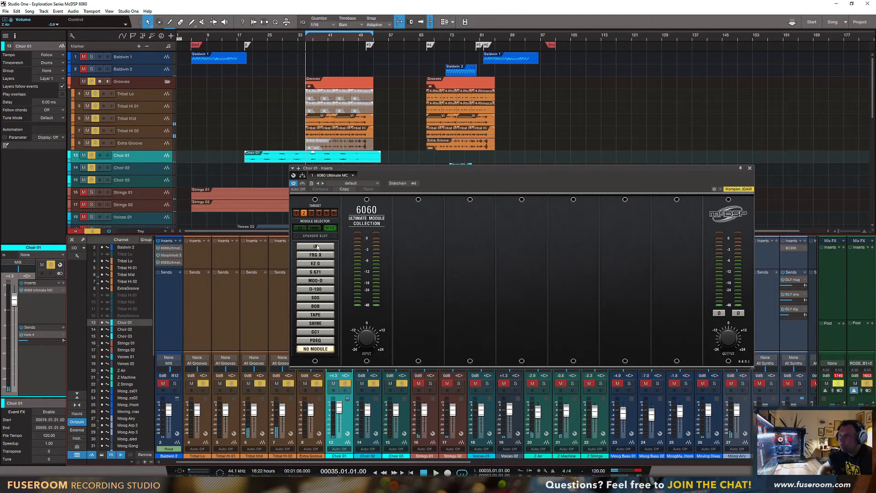
Try the iX module in the first slot and the FRG X and SOS modules in the second slot.
click(321, 247)
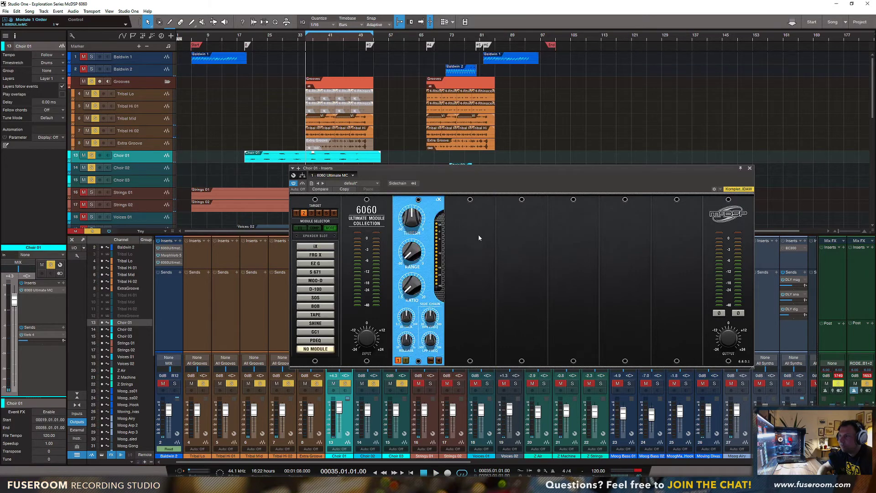
click(321, 253)
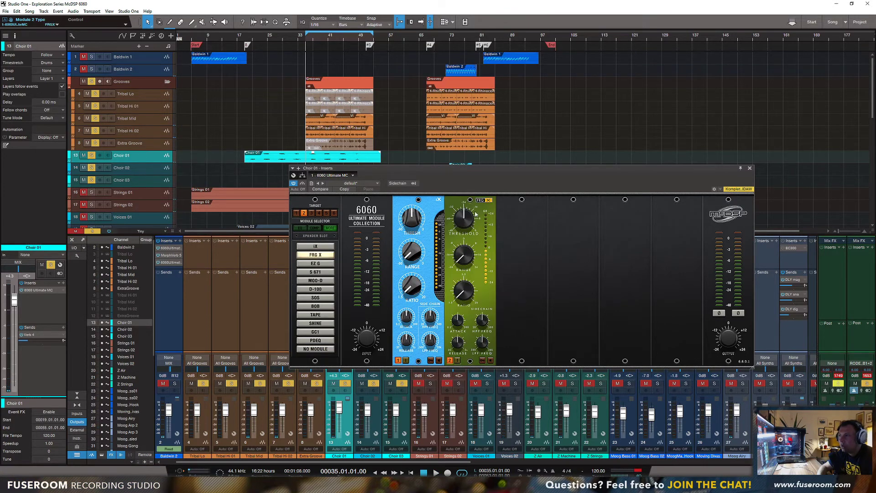
click(480, 200)
click(484, 384)
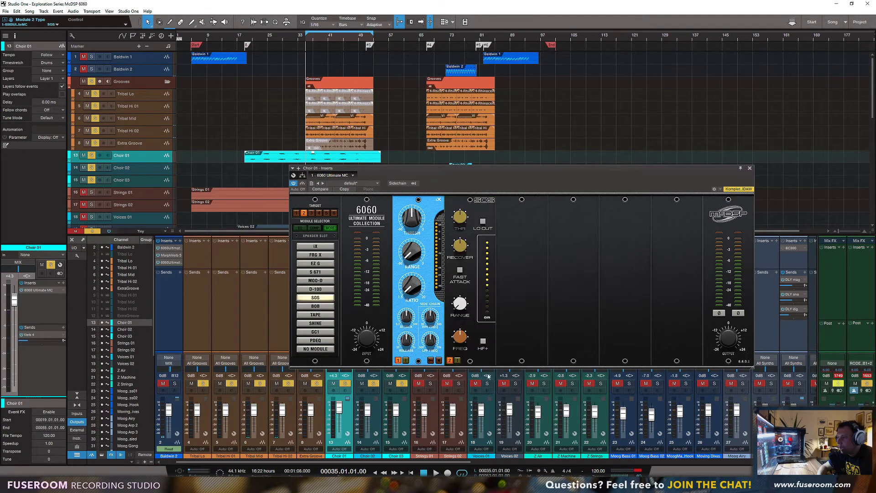
Load the SOS module in the first slot, BOB in the second and Tape in the third.
click(439, 201)
click(445, 382)
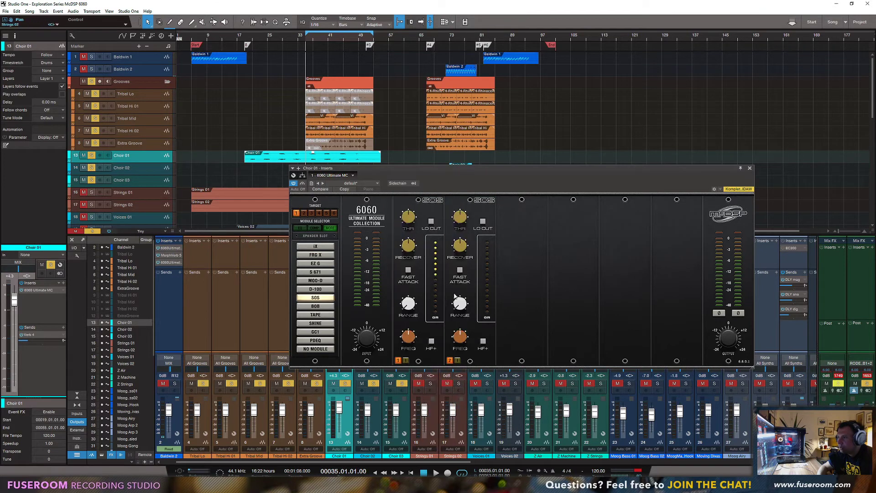
click(489, 201)
click(484, 387)
click(540, 201)
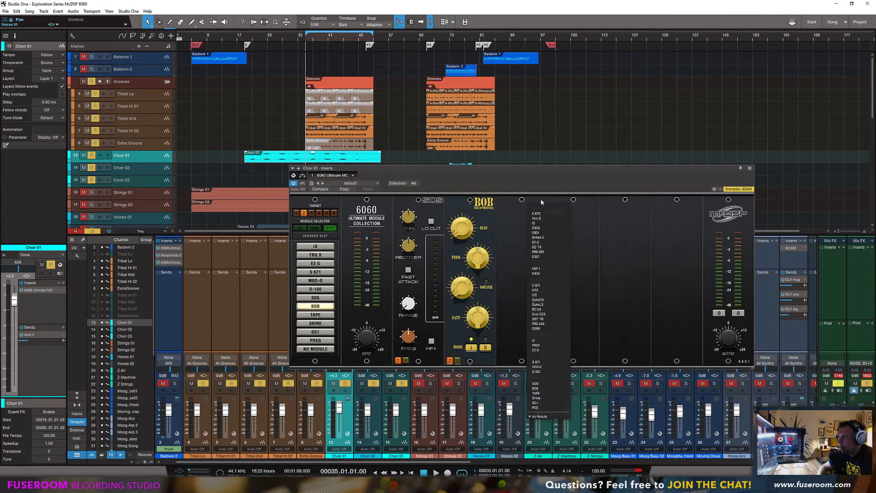
click(536, 393)
Fill the fourth, fifth and sixth slots with the Shine, GC1 and PDQ modules.
click(573, 201)
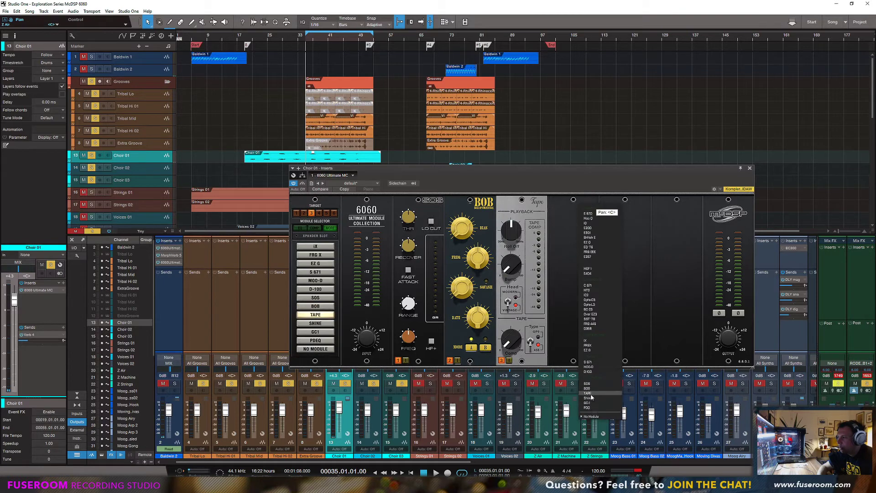
click(588, 398)
click(651, 201)
click(651, 401)
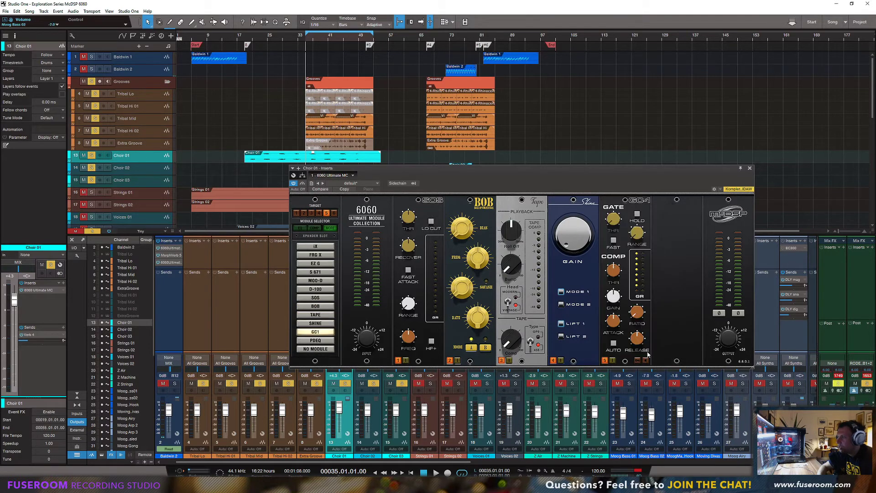
click(703, 199)
click(686, 409)
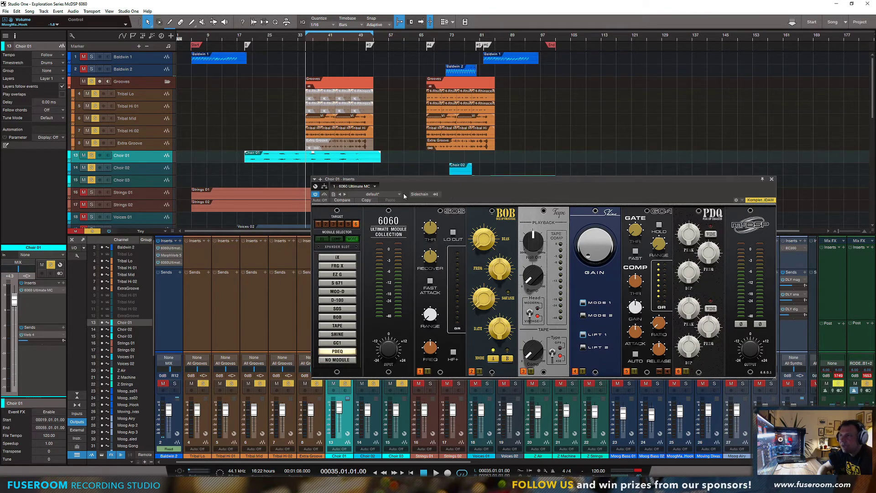
Reposition the plug-in window and bypass the BOB, Tape, Shine and PDQ modules.
drag(404, 181, 275, 159)
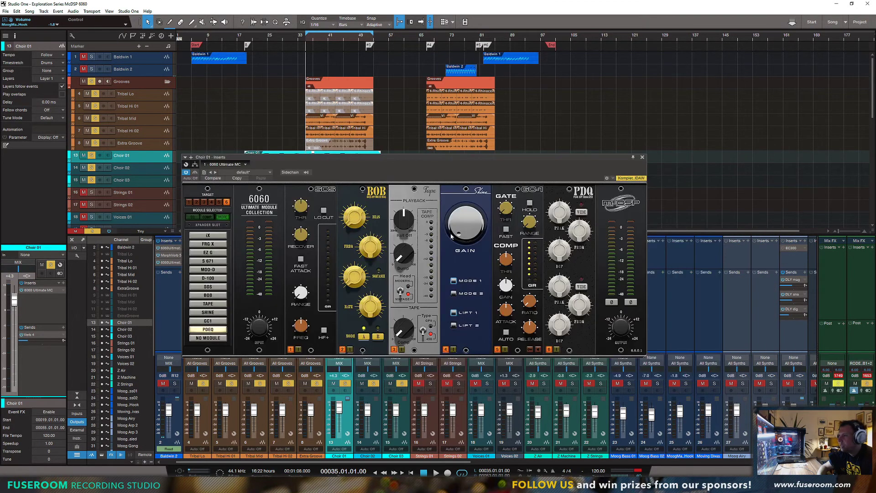
key(space)
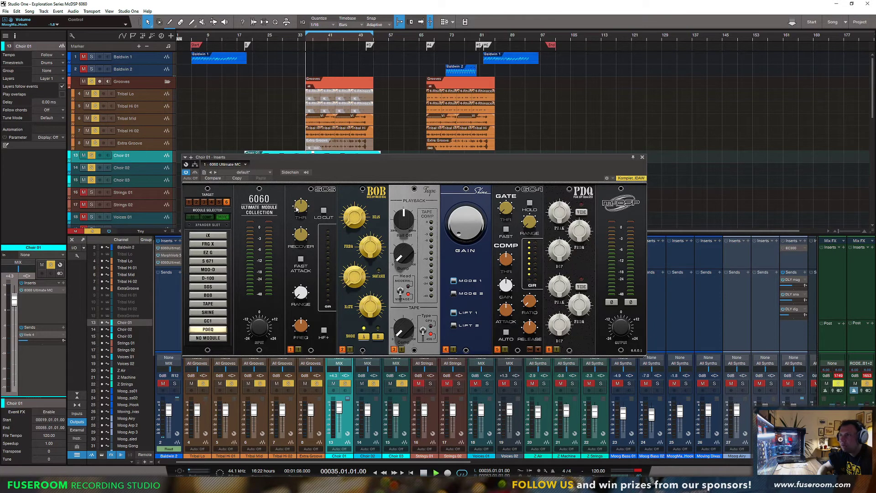
drag(320, 162, 428, 184)
key(space)
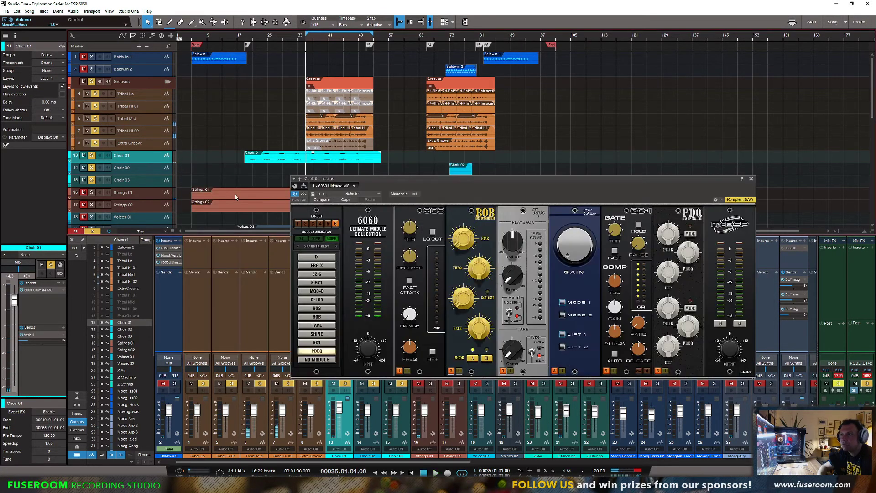
click(452, 371)
click(554, 371)
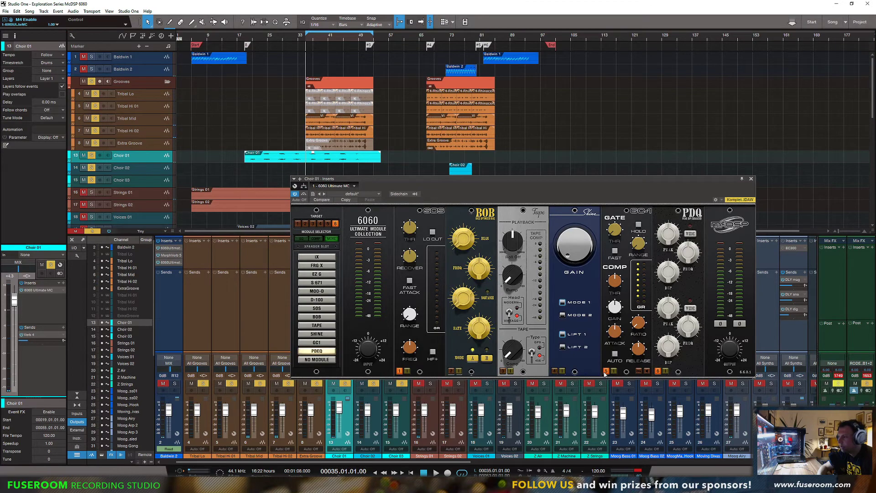
Audition the loop, switch on HF+ in the SOS module and adjust its range.
key(space)
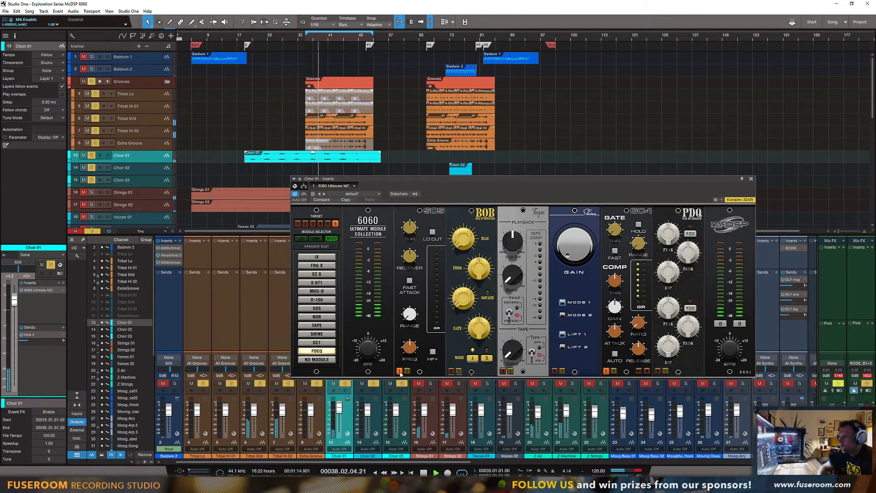
key(space)
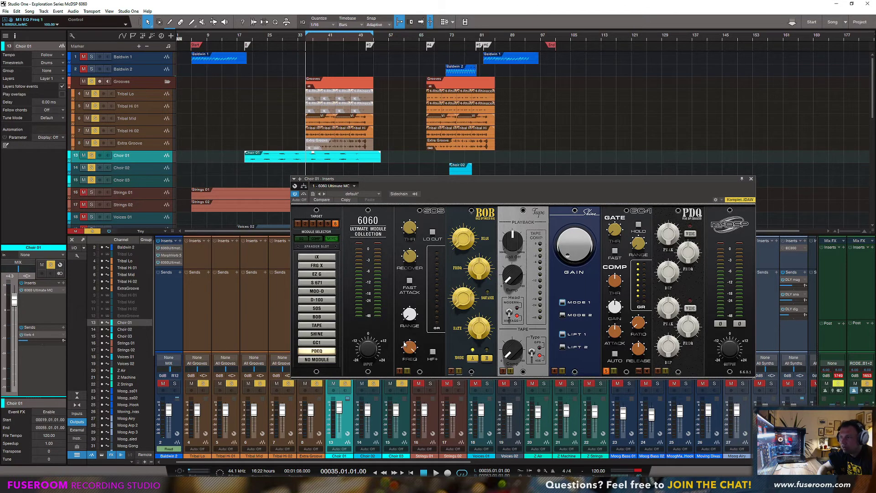
click(433, 352)
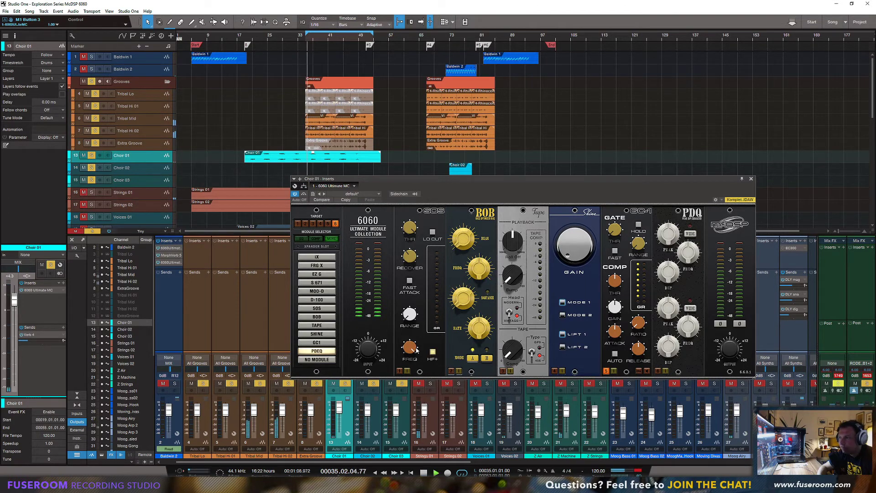
drag(409, 314, 422, 225)
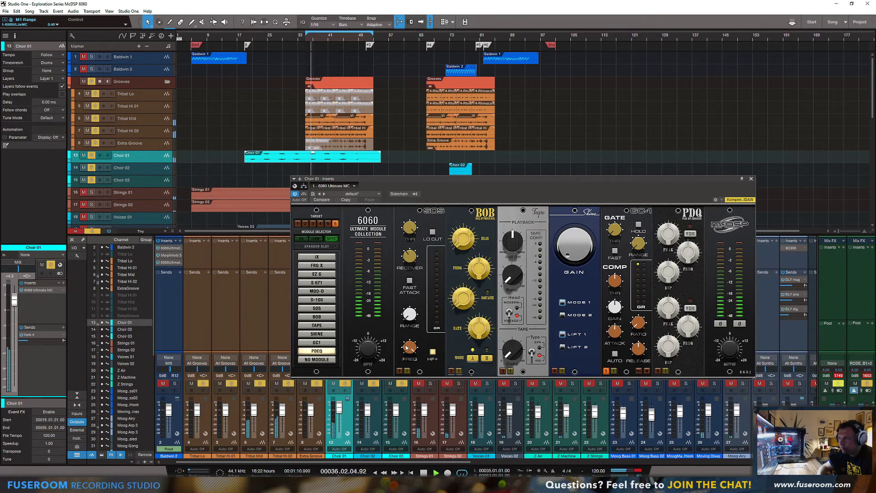
Bypass the GC1 module and play the loop with only the SOS module active.
key(space)
click(607, 372)
key(space)
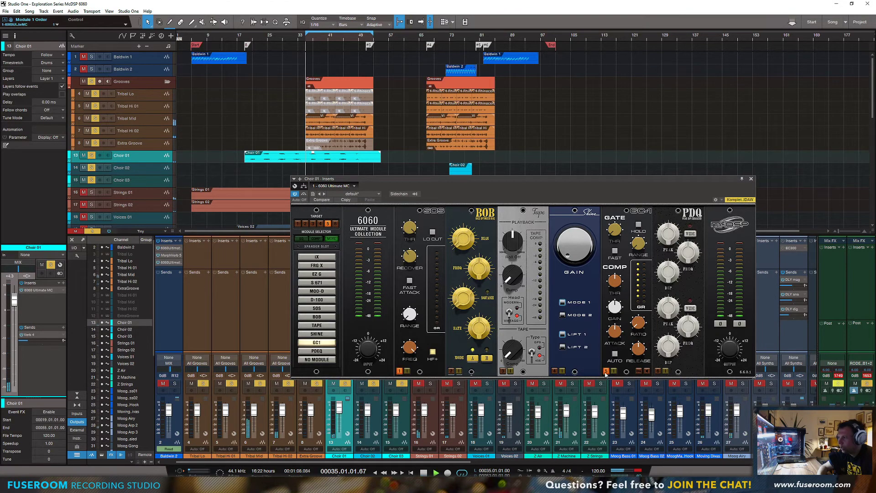
key(space)
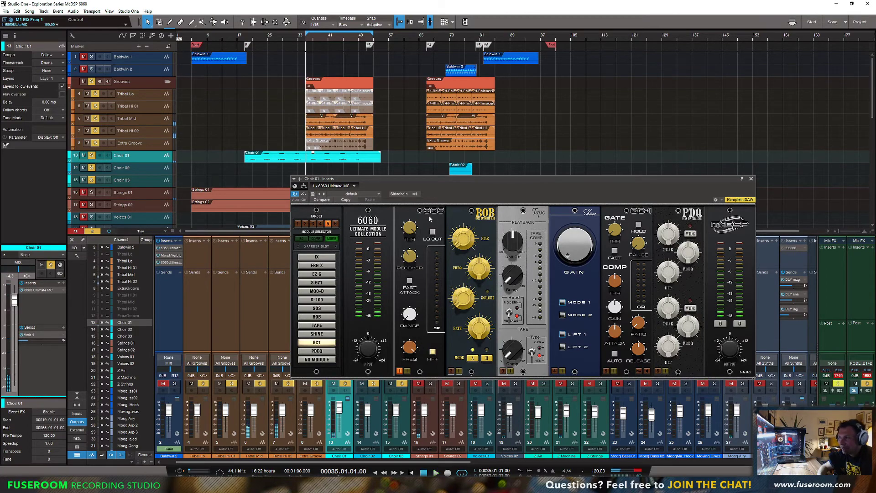
Adjust the SOS module's frequency and range and switch off HF+.
drag(410, 346, 409, 357)
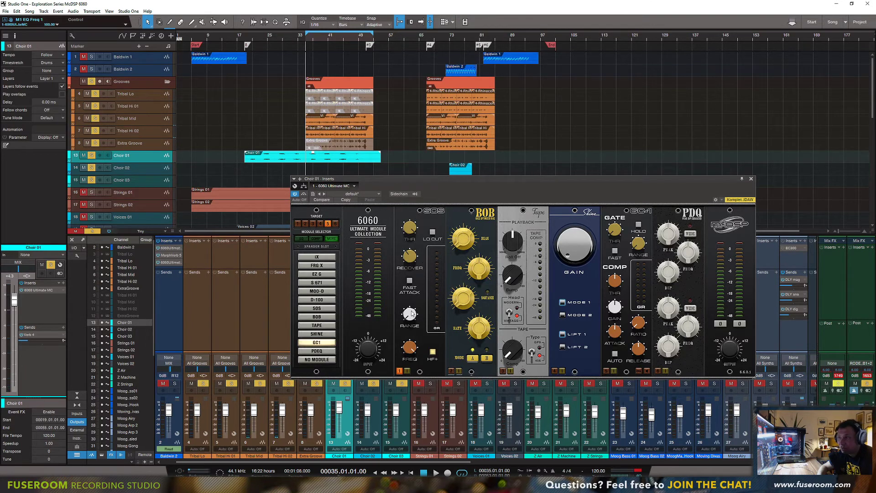
drag(411, 312, 422, 259)
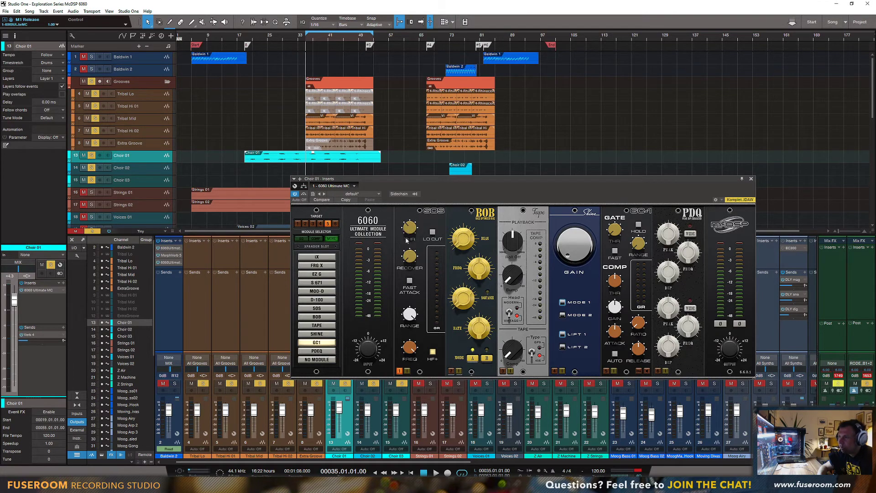
click(432, 352)
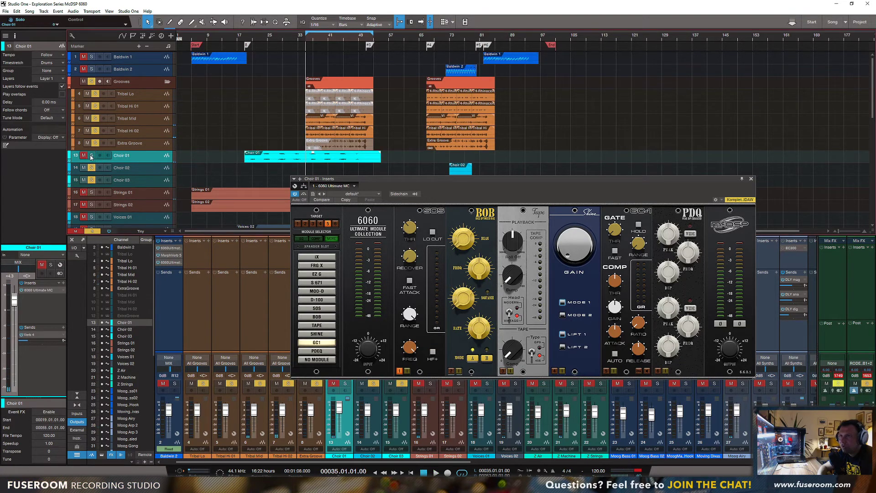
With Choir 01 soloed and playing, adjust the SOS module's threshold and range and switch on HF+.
key(space)
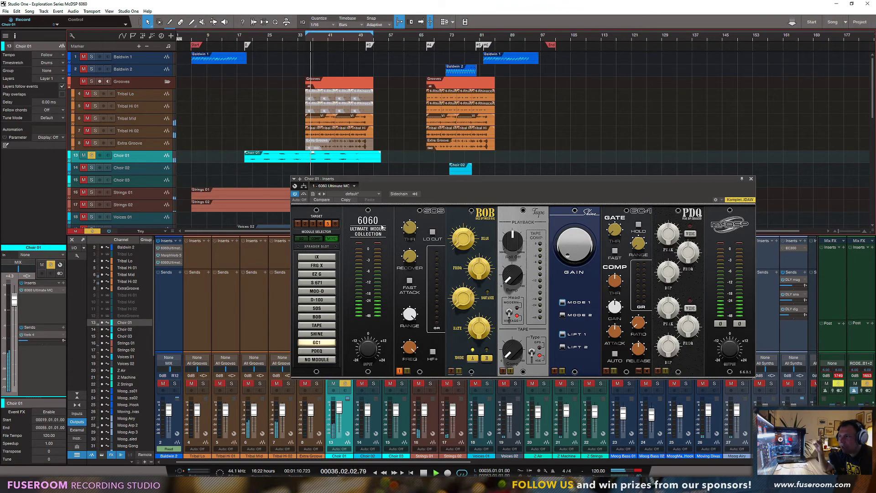
drag(413, 228, 417, 264)
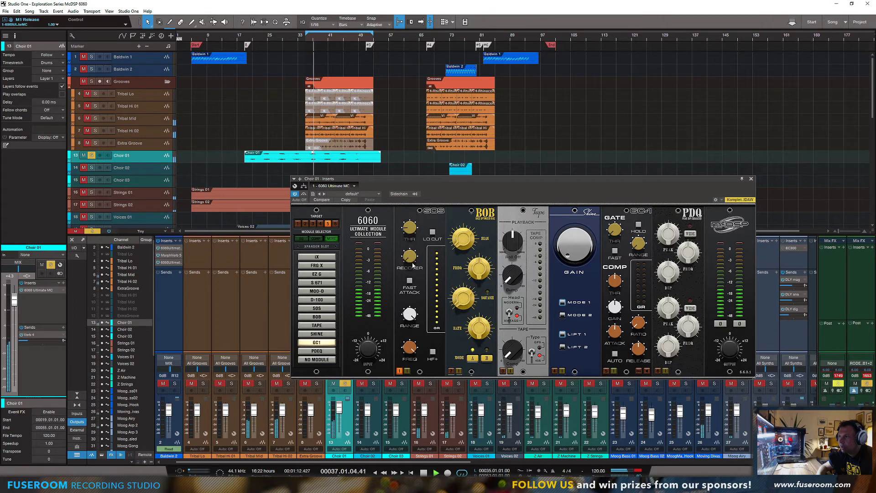
drag(413, 314, 413, 380)
click(432, 351)
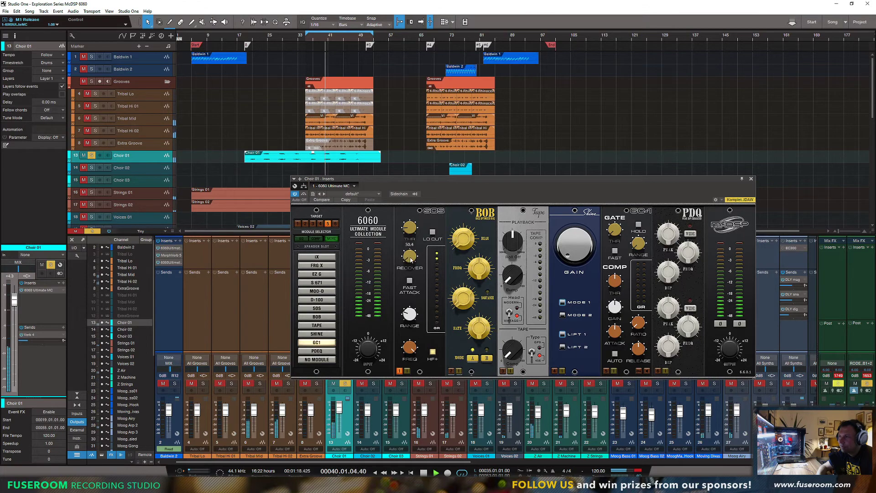
Fine-tune the SOS module's recover and range knobs during playback, and stop the loop.
drag(410, 253, 410, 251)
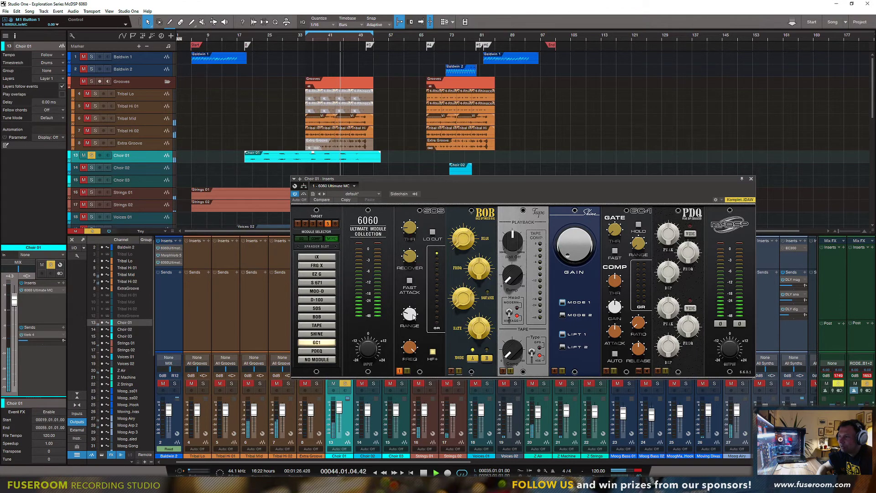
drag(415, 316, 415, 310)
key(space)
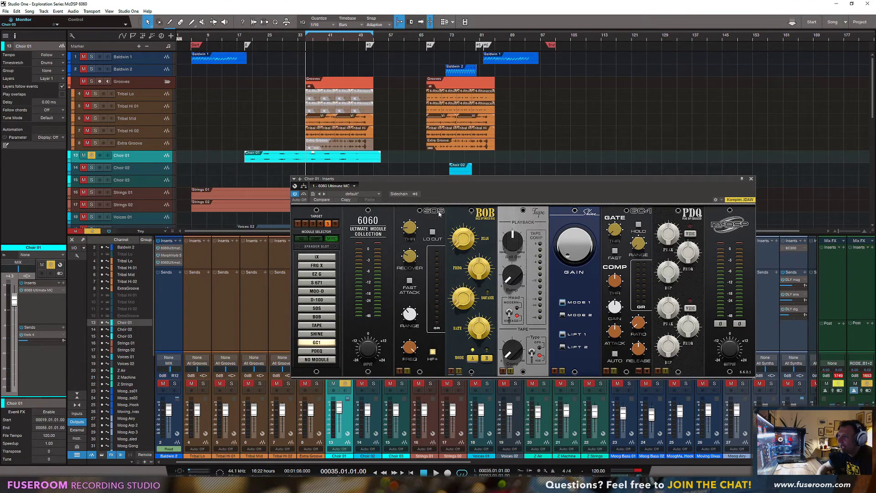
Bypass SOS, enable the BOB module in mode A and adjust its amount and frequency.
drag(431, 182, 437, 183)
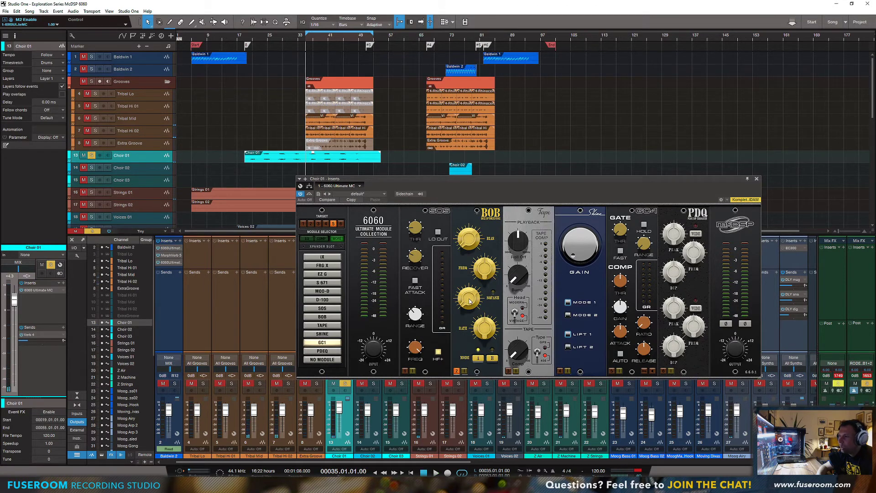
click(475, 359)
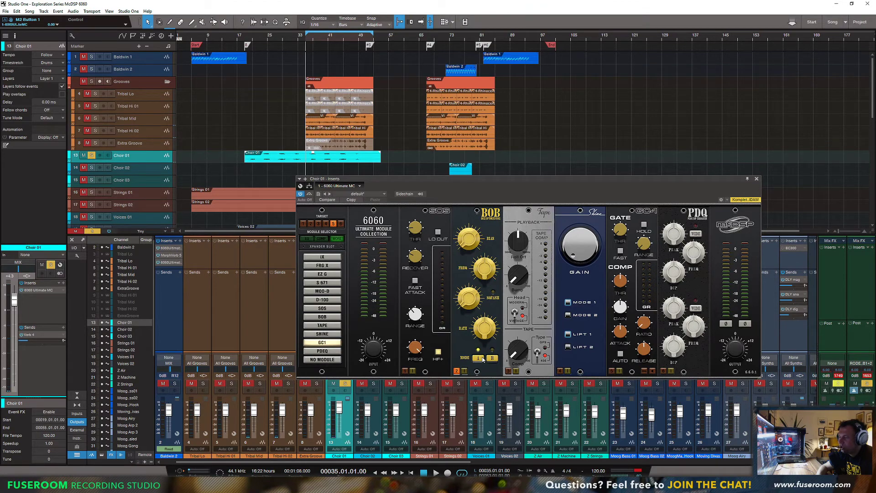
drag(463, 246, 478, 274)
click(482, 263)
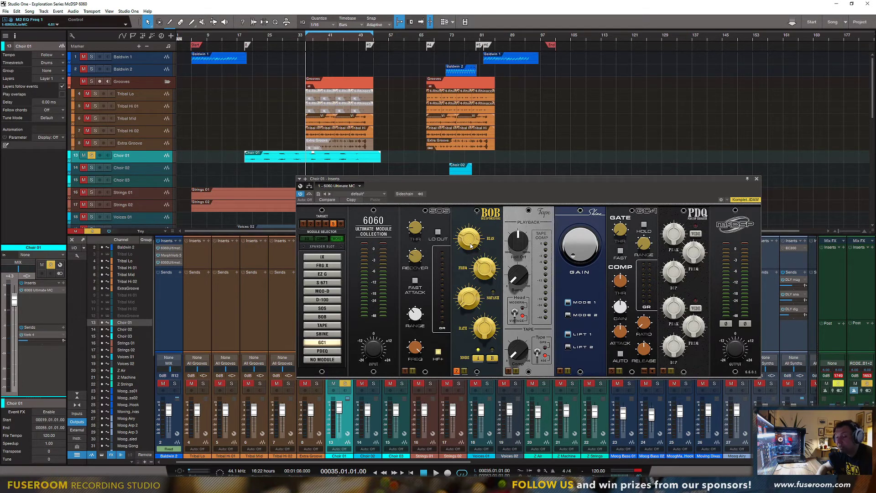
Play the loop while adjusting BOB's frequency and raising its amount to about 24.8.
key(space)
drag(484, 265, 479, 285)
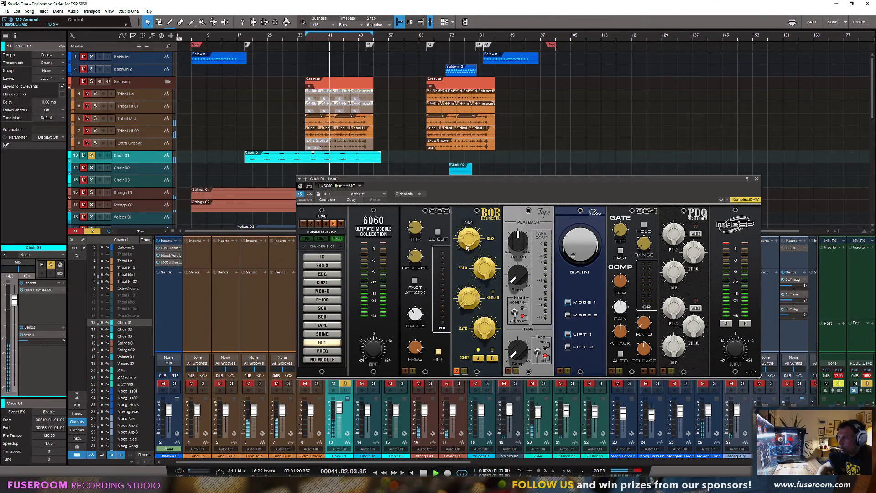
key(space)
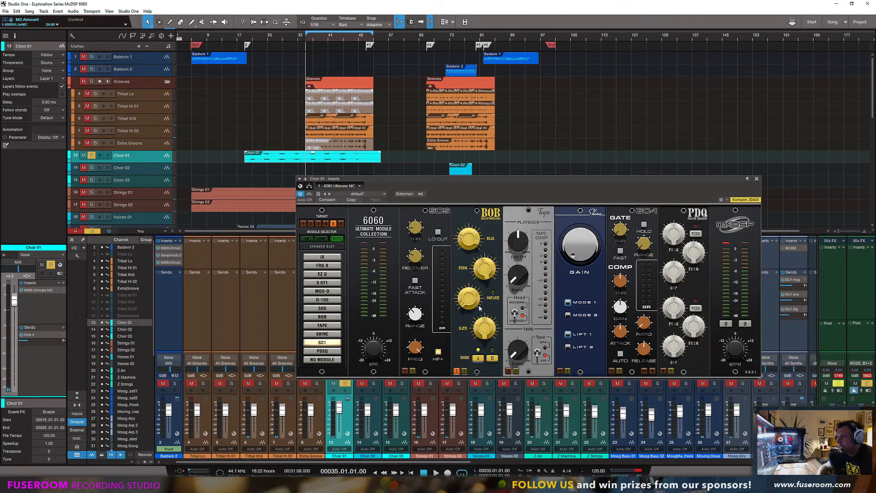
Replay the loop while adjusting BOB's third knob and comparing mode B with mode A, ending in mode A.
key(space)
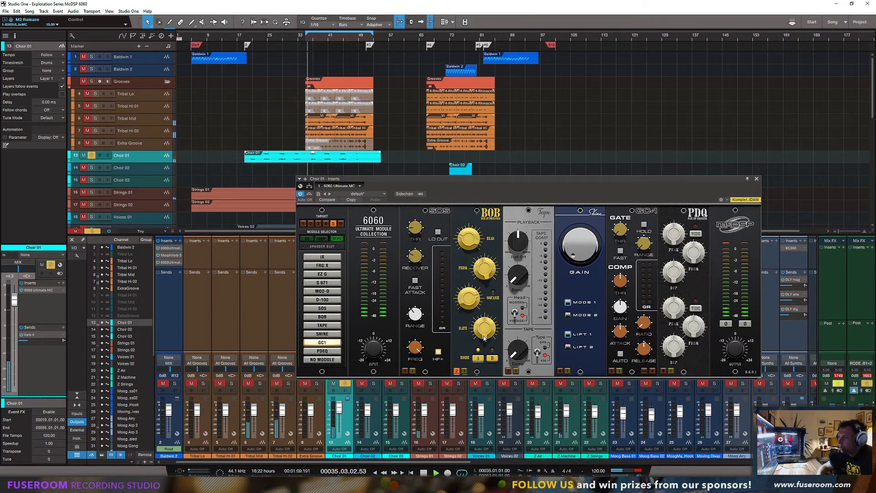
drag(490, 305, 467, 295)
click(492, 358)
click(478, 359)
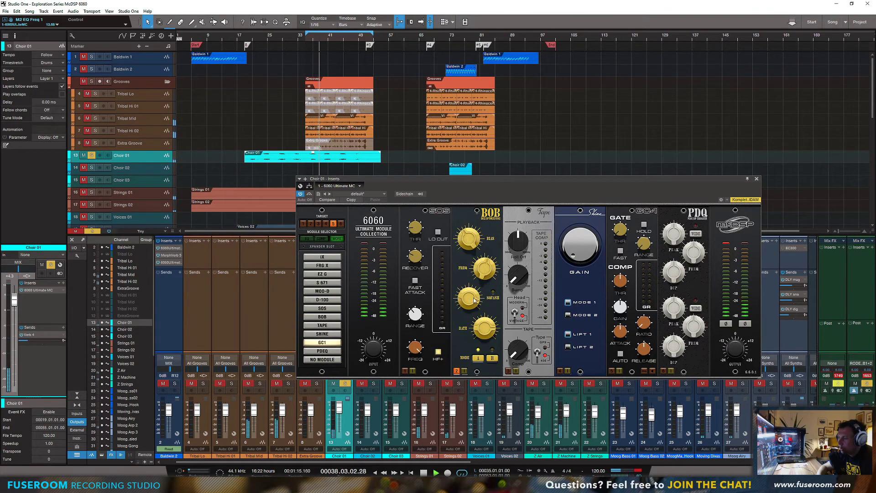
Replay the loop while switching the BOB module off and on to compare its effect, ending with BOB enabled and playback stopped.
key(space)
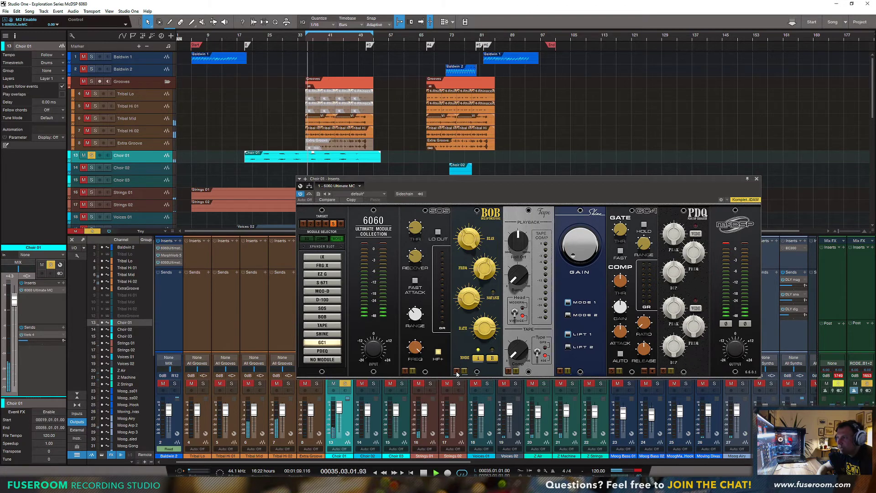
click(457, 371)
click(457, 372)
click(457, 372)
click(456, 372)
click(457, 372)
key(space)
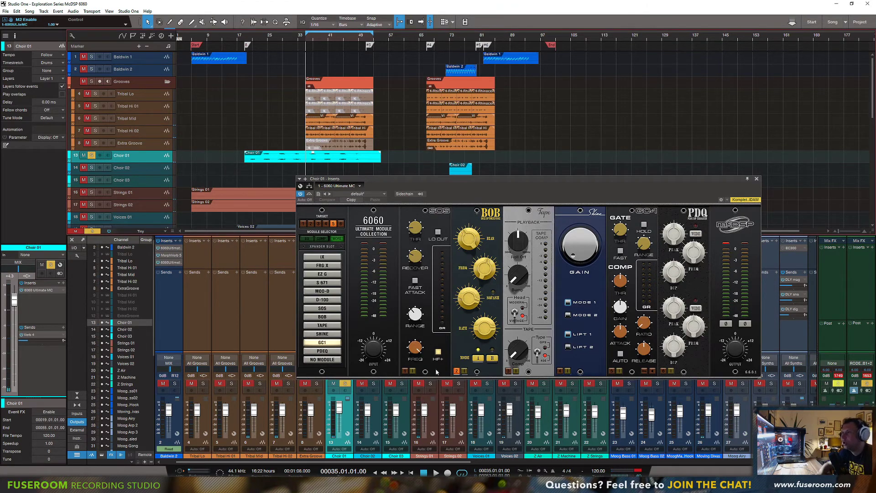
Solo the Grooves folder to hear it together with Choir 01, play the loop briefly, and unsolo Choir 01.
click(91, 81)
key(space)
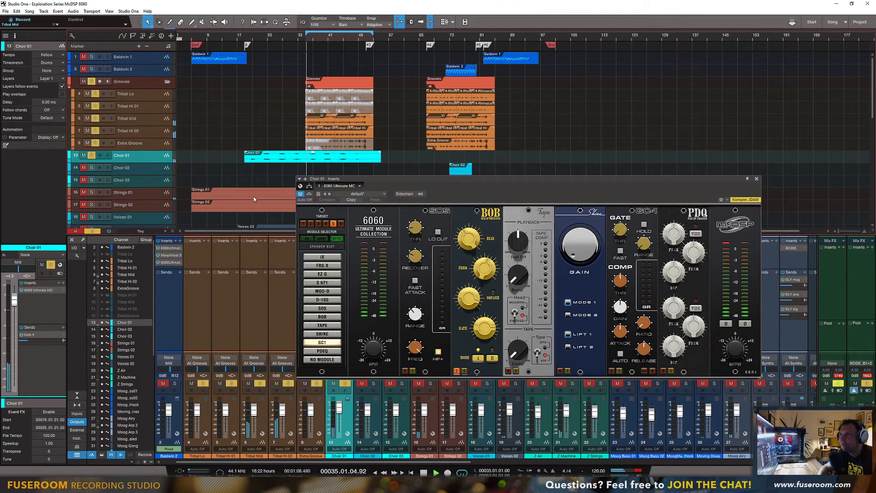
key(space)
click(91, 156)
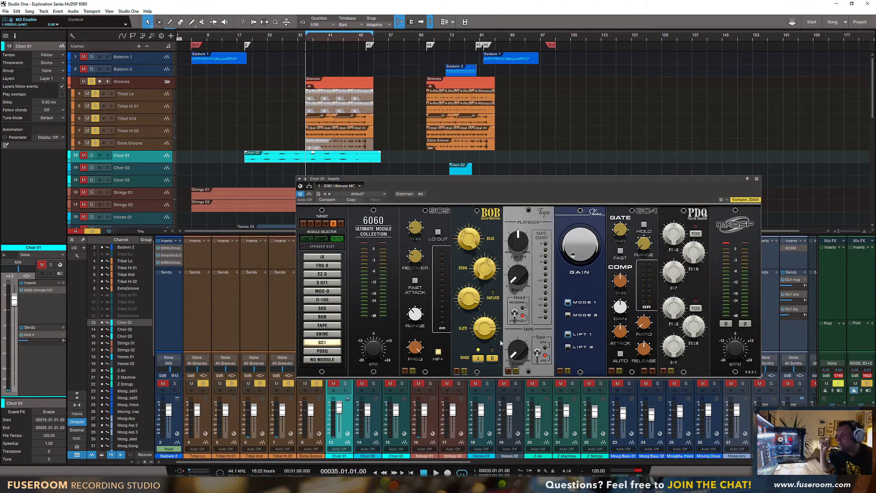
Try out the Tape module's playback roll-off knob, the Modern/Vintage head switch and the tape type switch while playback is stopped.
drag(517, 240, 520, 243)
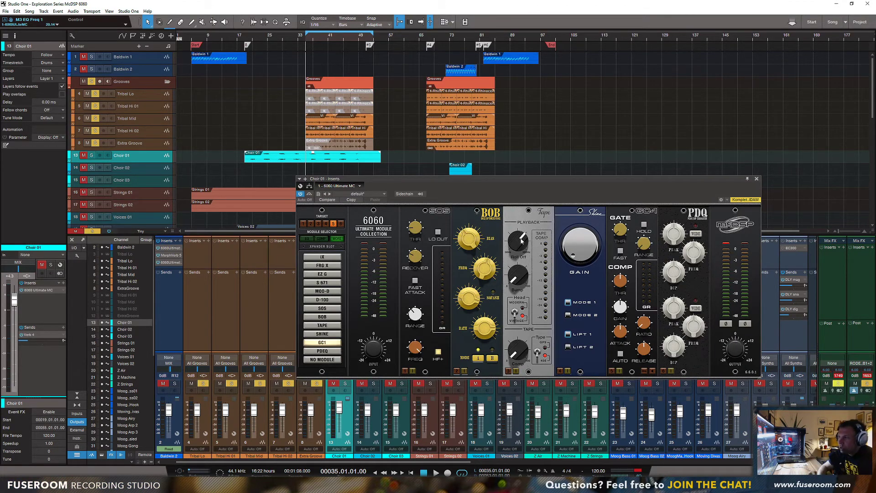
drag(521, 242, 519, 250)
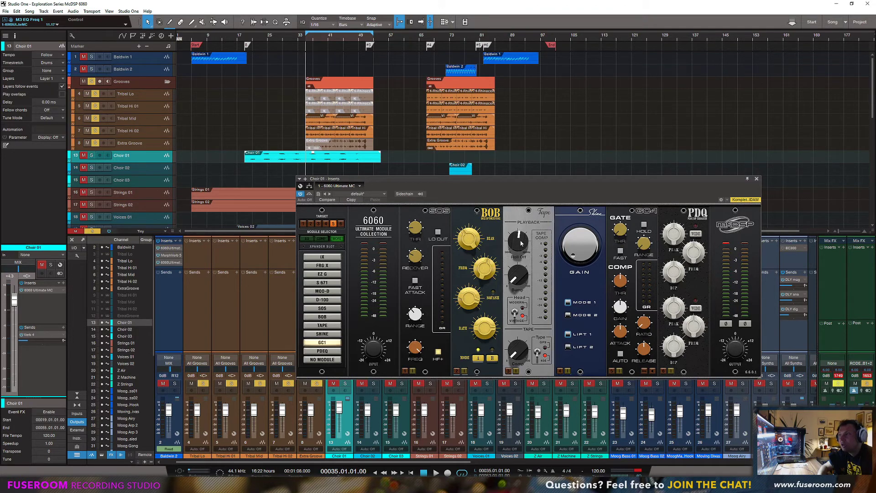
click(515, 312)
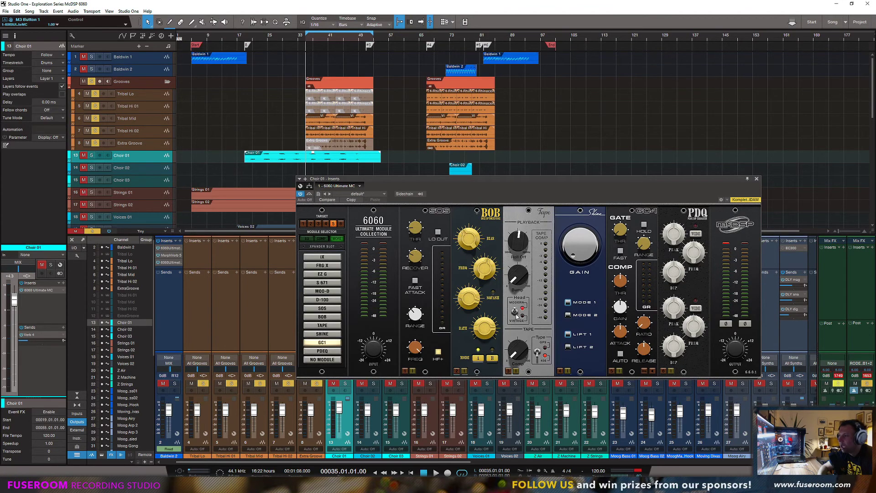
click(538, 353)
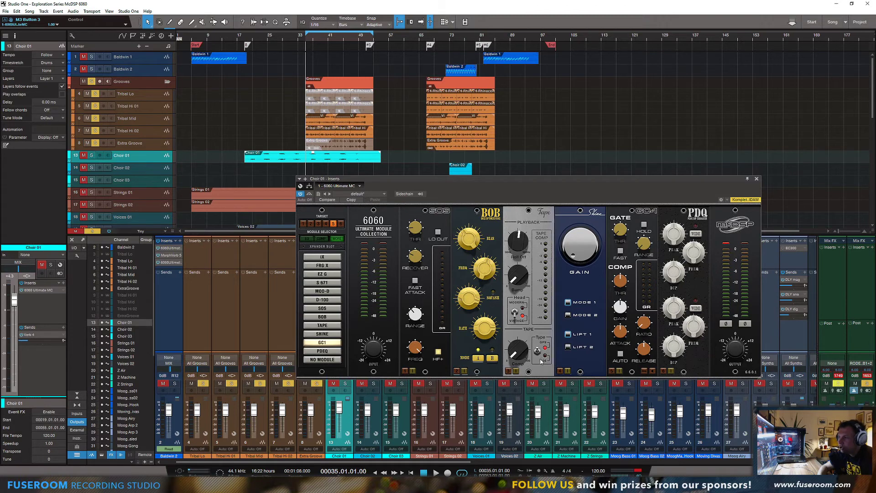
click(539, 355)
Sweep Tape's roll-off knob down and up to 100%, and try the second playback knob below it.
drag(517, 250, 519, 303)
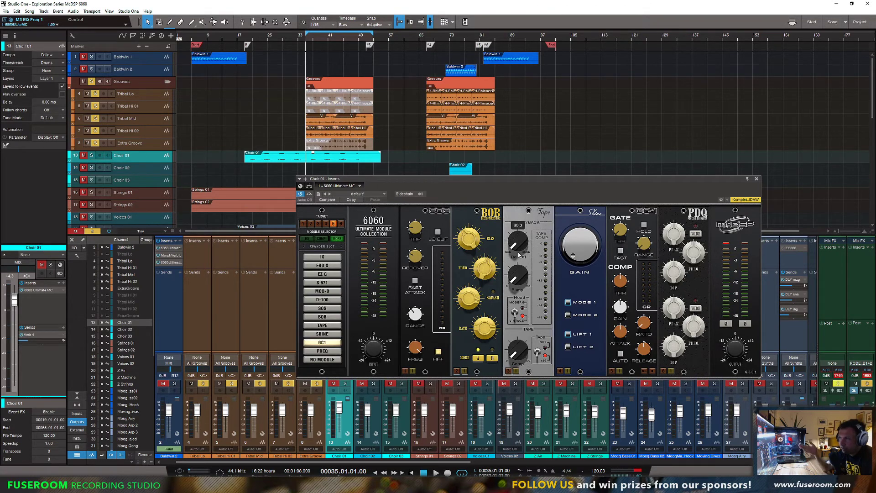
drag(519, 254, 518, 202)
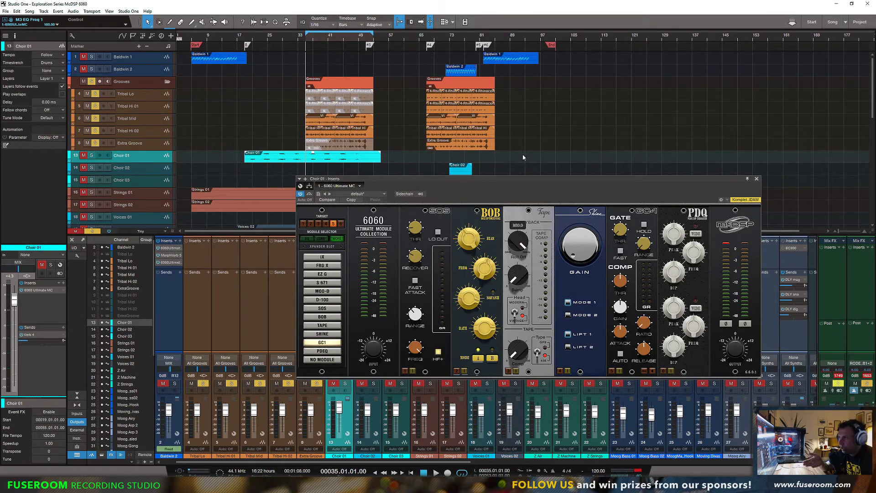
click(517, 282)
mouse_move(518, 282)
mouse_down()
mouse_move(516, 241)
mouse_move(519, 283)
mouse_up()
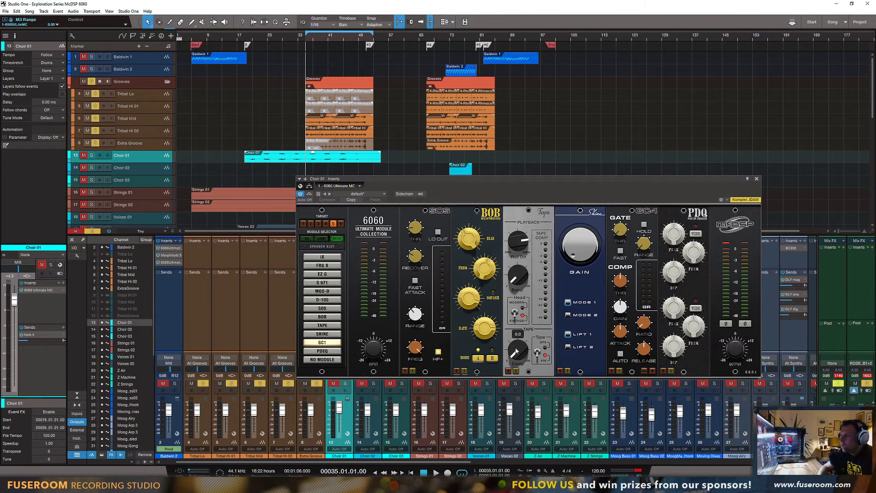
Play the grooves while raising the knob in Tape's lower section to maximum and enabling the Tape module, and stop playback.
key(space)
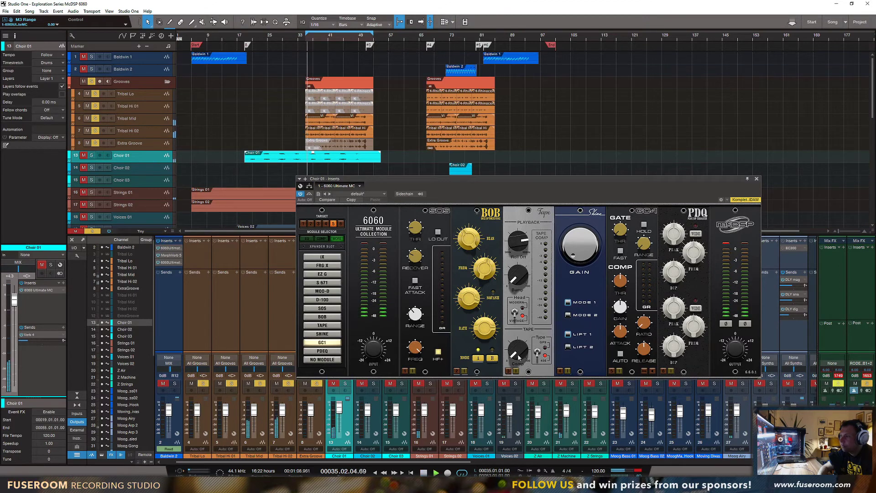
drag(517, 352, 524, 269)
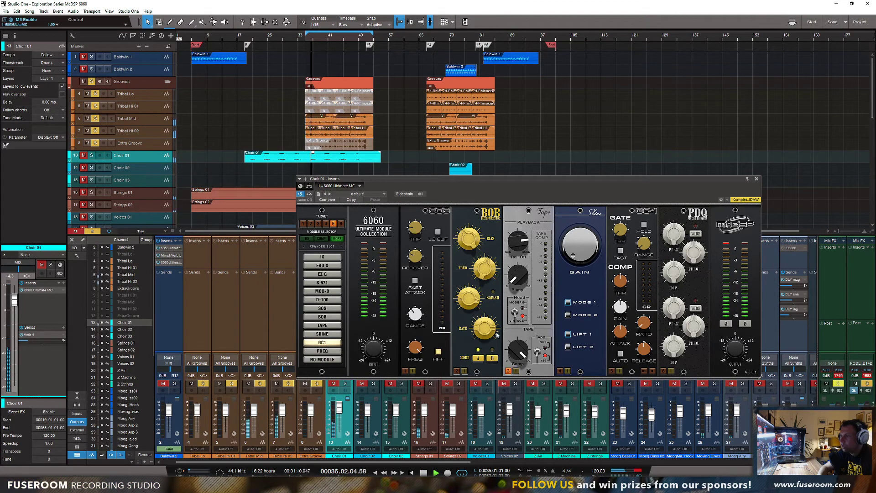
key(space)
Solo Choir 01 and replay the loop while lowering Tape's roll-off to about 4.37, and stop playback.
click(92, 155)
key(space)
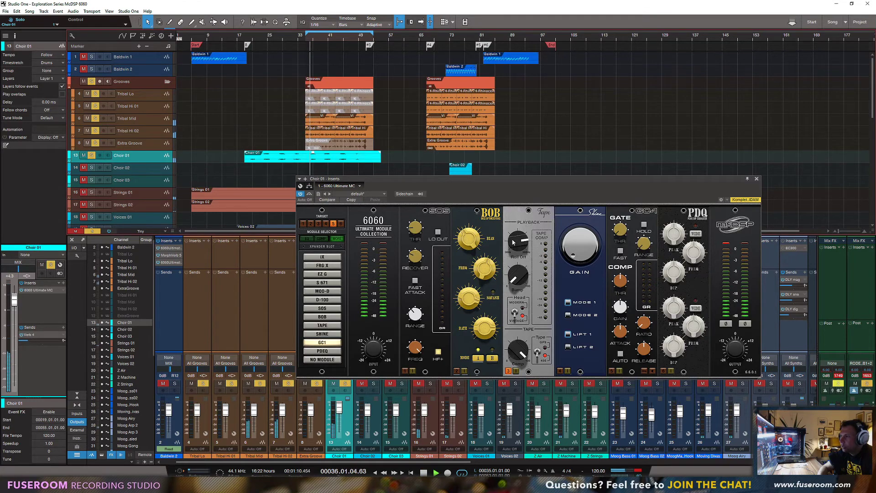
drag(518, 241, 516, 274)
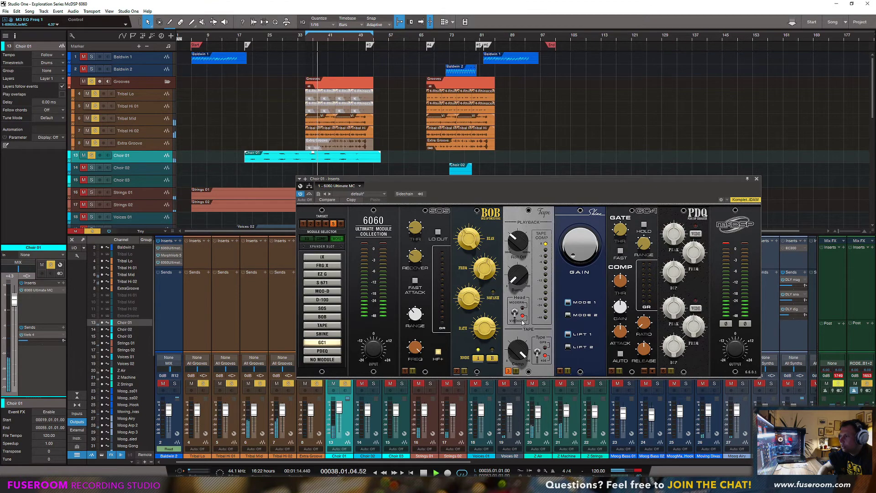
key(space)
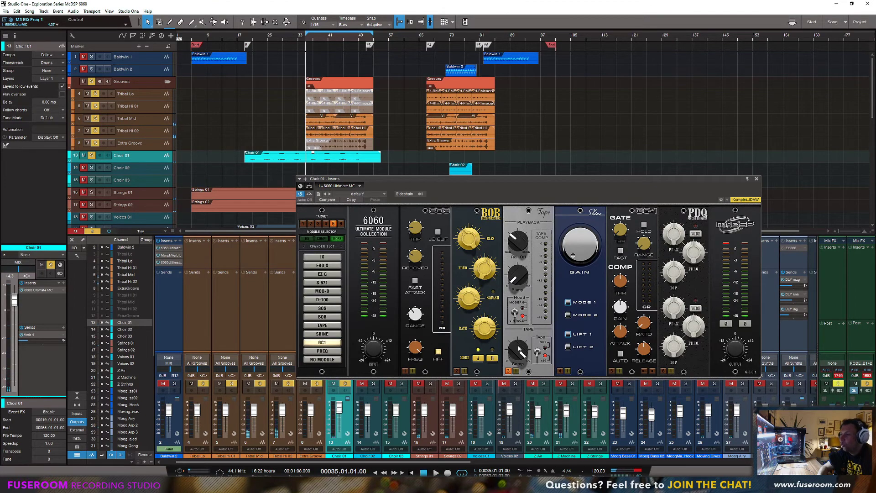
Replay the loop while readjusting Tape's knobs and switching its head to Modern, and stop playback.
key(space)
mouse_move(517, 345)
mouse_down()
mouse_move(517, 429)
mouse_move(516, 346)
mouse_up()
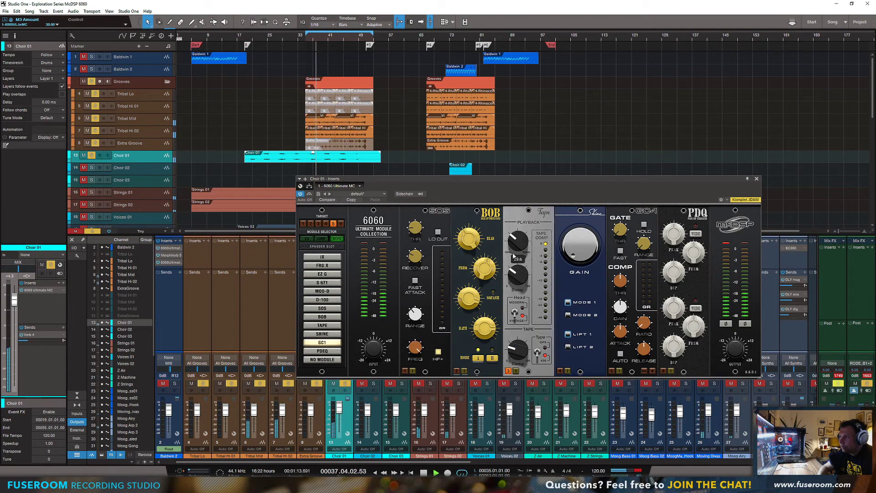
click(512, 305)
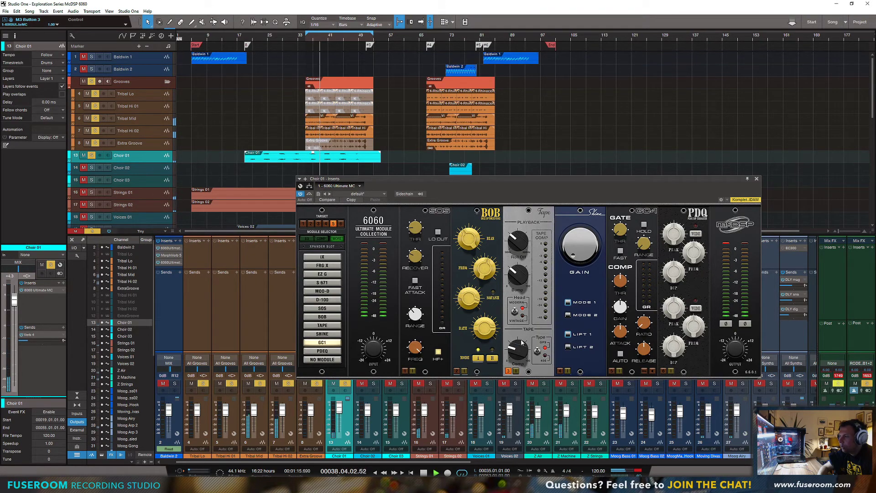
drag(463, 180, 521, 184)
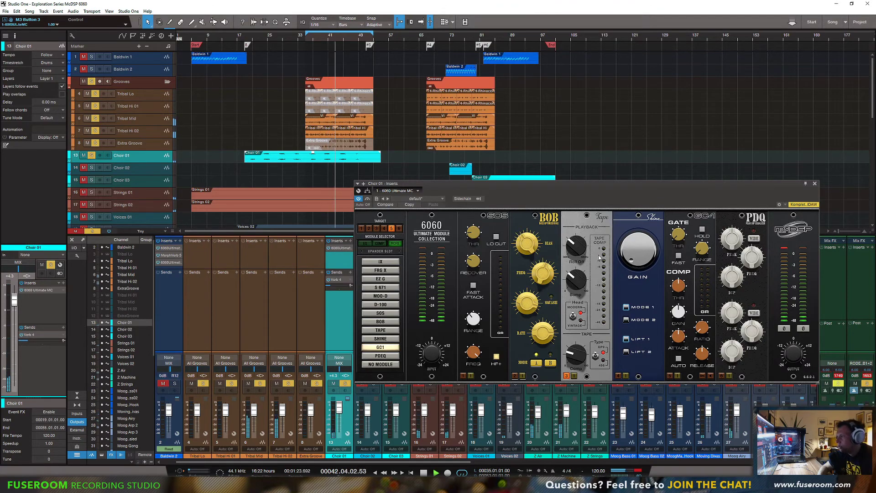
key(space)
drag(641, 196, 584, 188)
Raise the Shine module's gain to 100% and enable Shine.
mouse_move(588, 267)
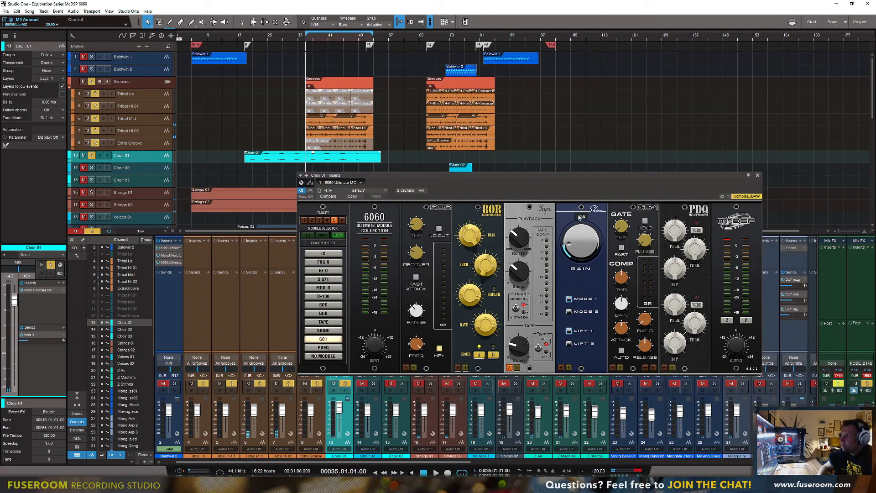
drag(587, 267, 586, 201)
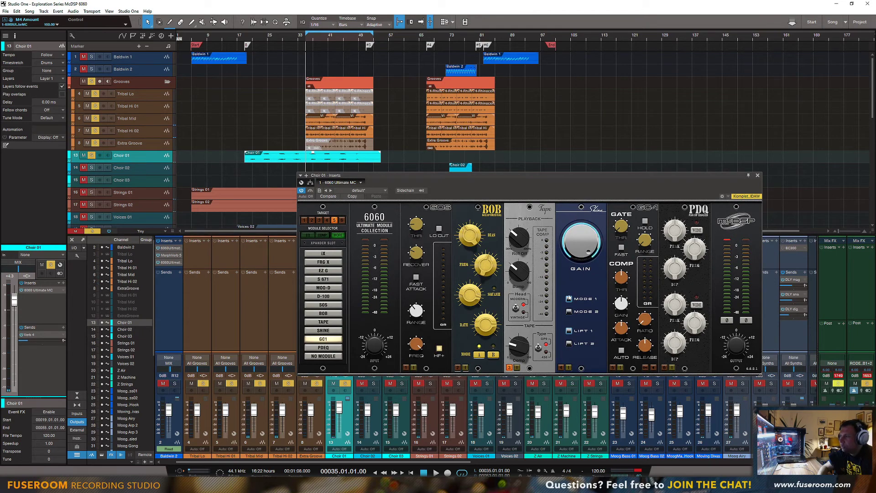
click(560, 366)
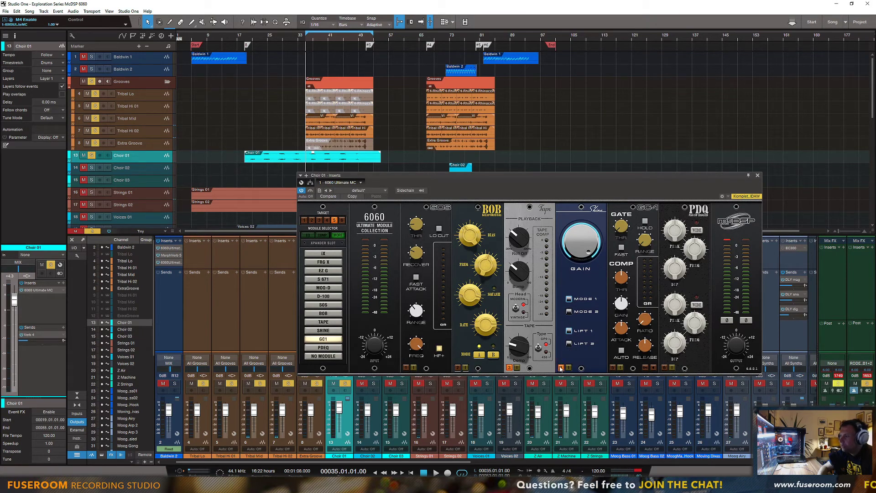
Play the loop while trying Shine's Mode 2 and lowering its gain to about 22, and stop playback.
key(space)
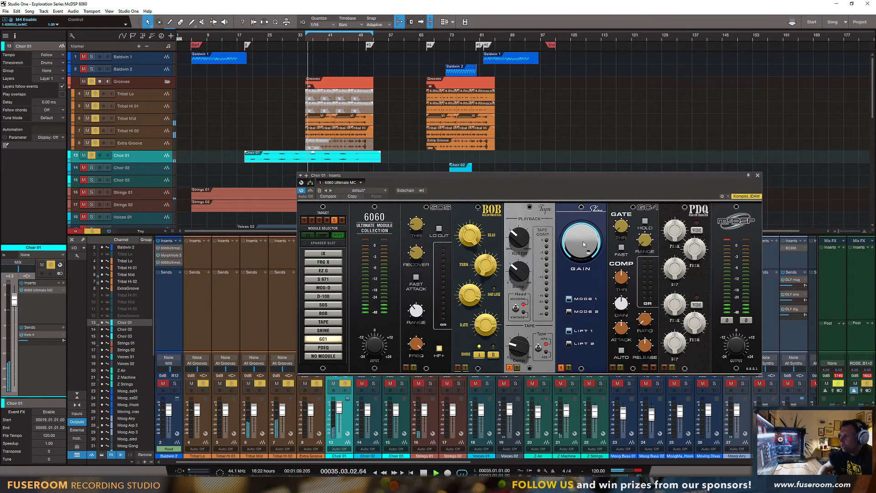
click(568, 312)
drag(573, 244, 568, 297)
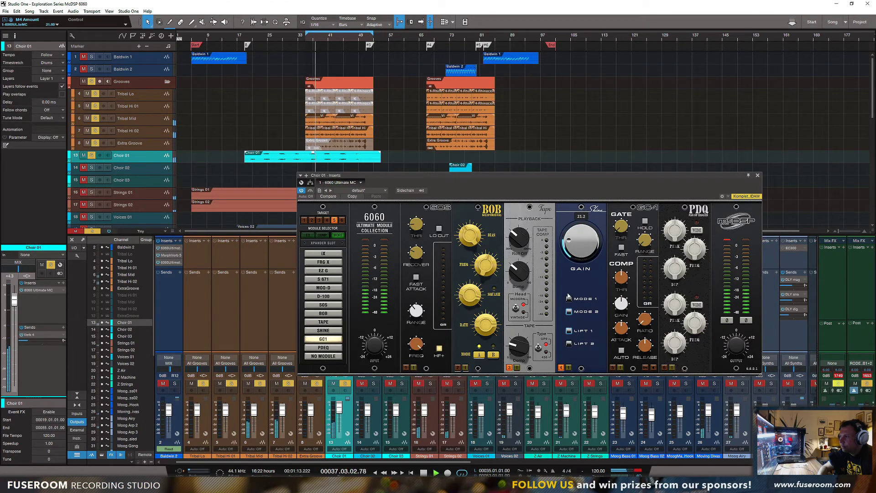
key(space)
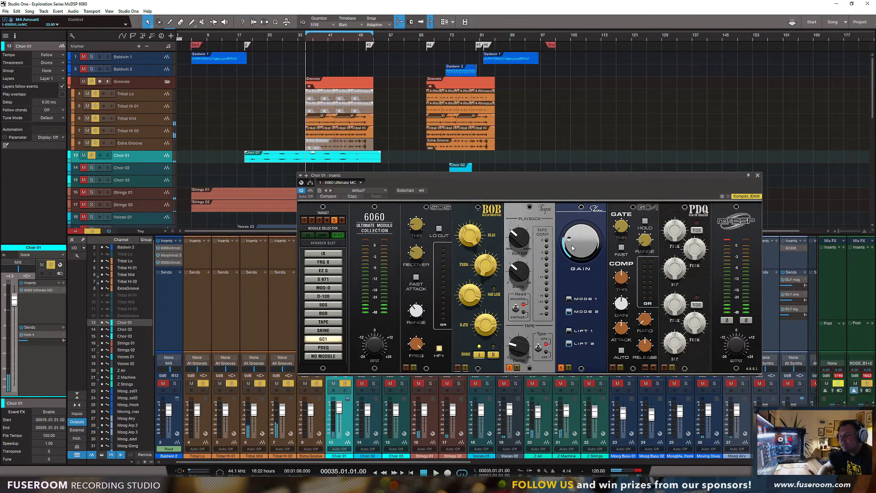
Try Shine's Lift 1 setting and replay the loop while changing the mode and lowering the gain further.
click(570, 331)
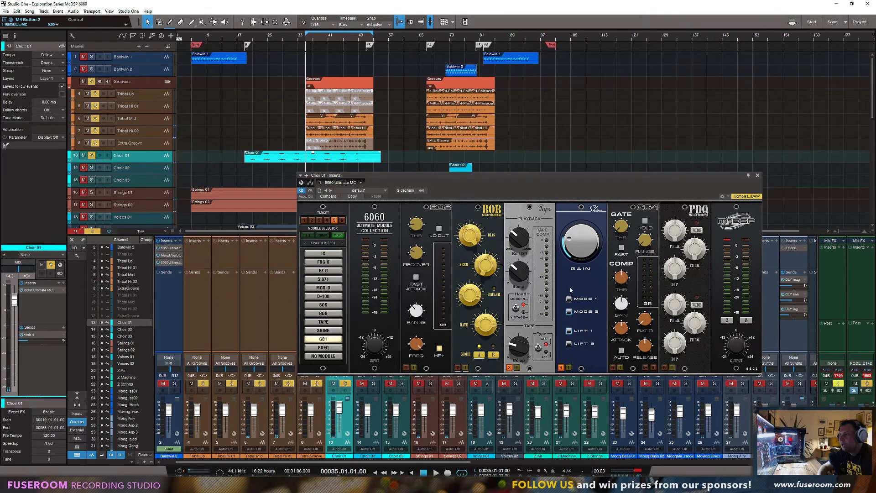
key(space)
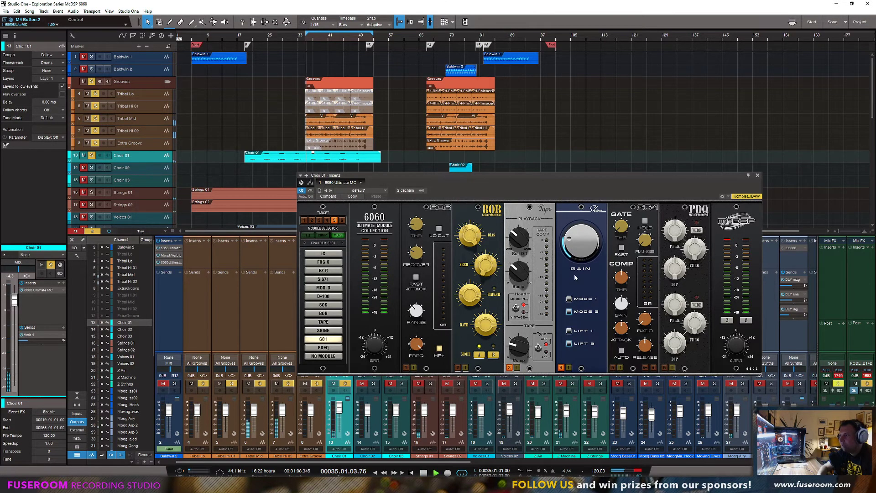
click(571, 314)
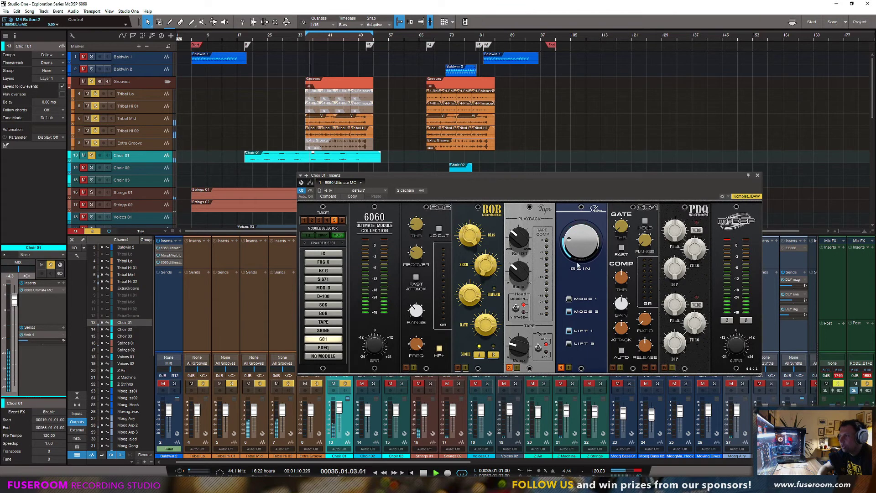
drag(578, 256, 570, 307)
Bypass and re-enable Shine during playback to compare its effect, and stop playback.
click(561, 367)
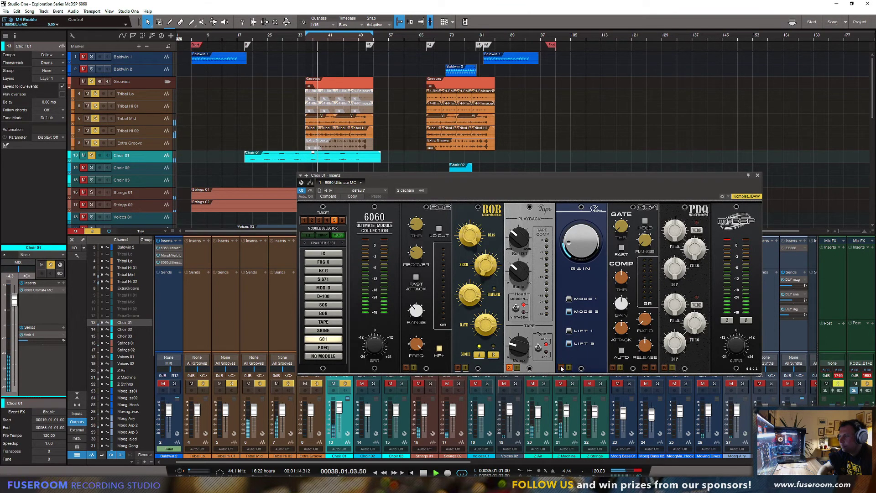
click(561, 367)
key(space)
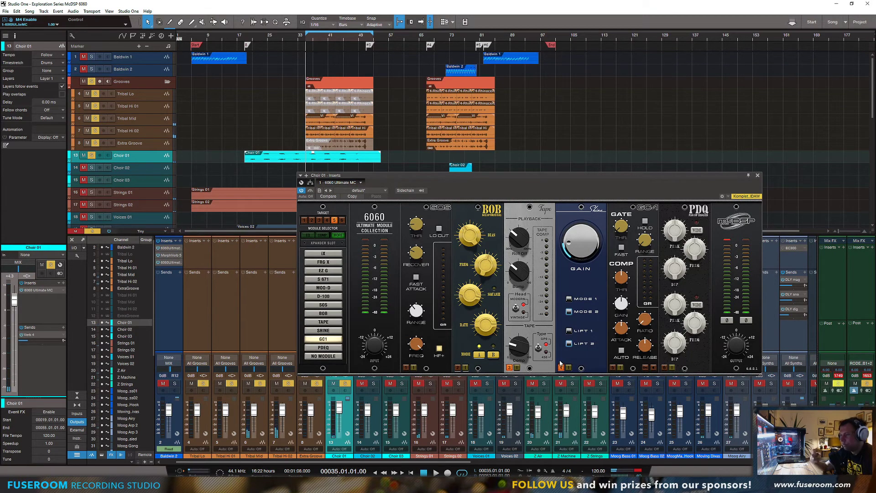
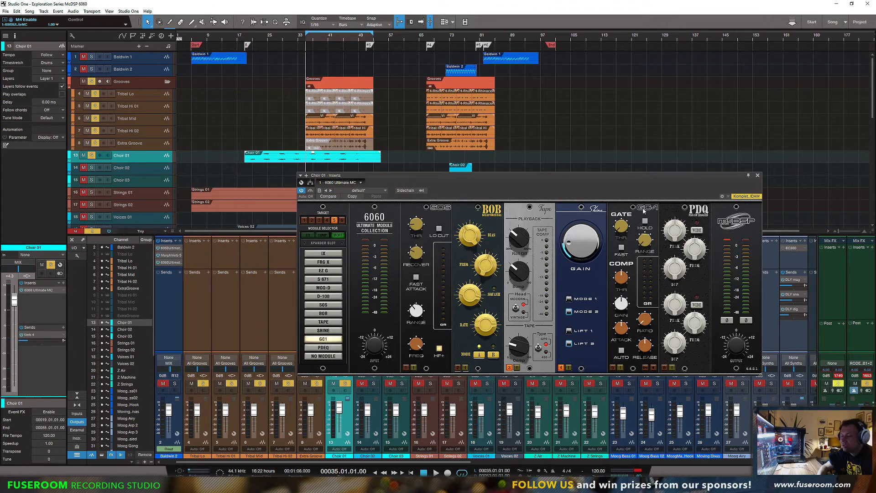
Save the song and play the loop with GC1 enabled while adjusting its gate threshold and setting the range to 100%.
key(ctrl+s)
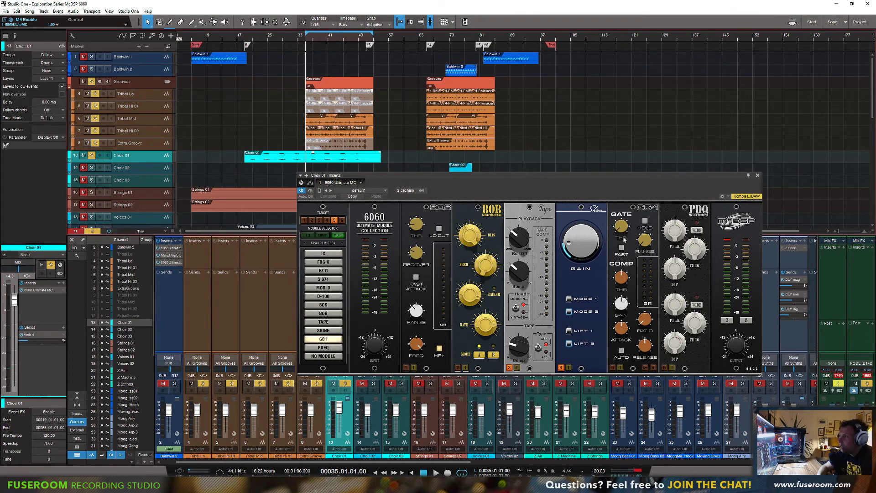
key(space)
click(613, 368)
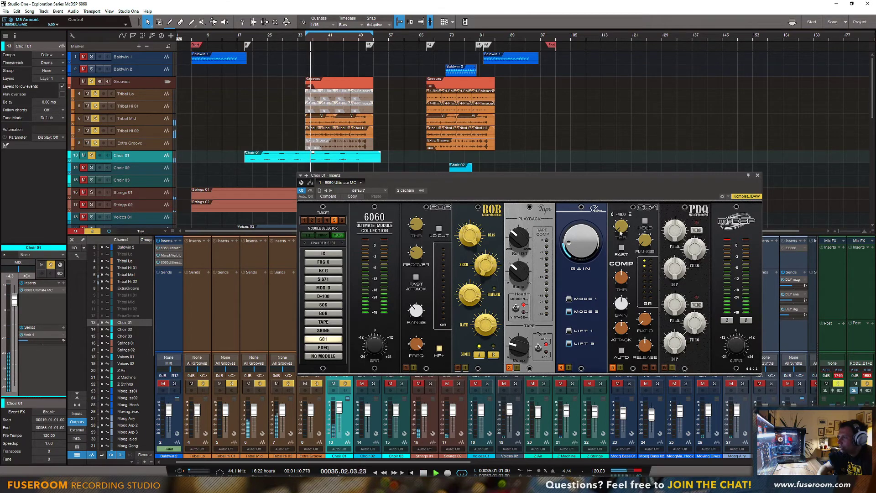
key(space)
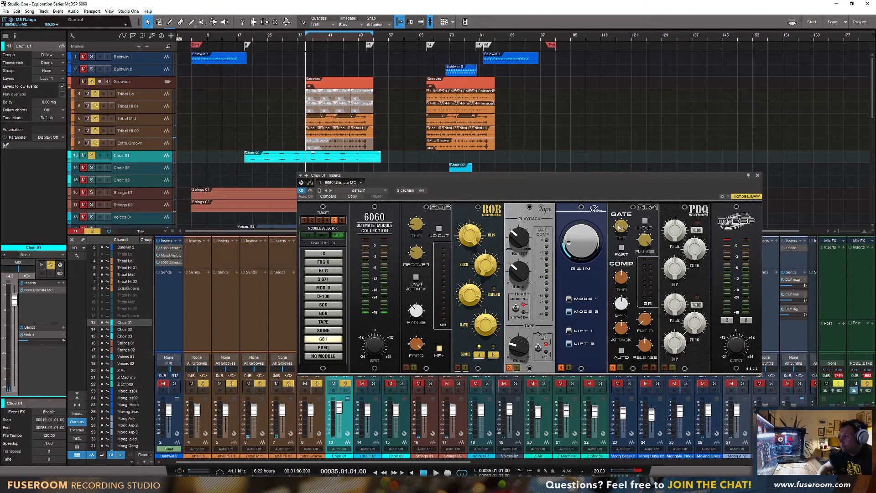
drag(493, 180, 470, 187)
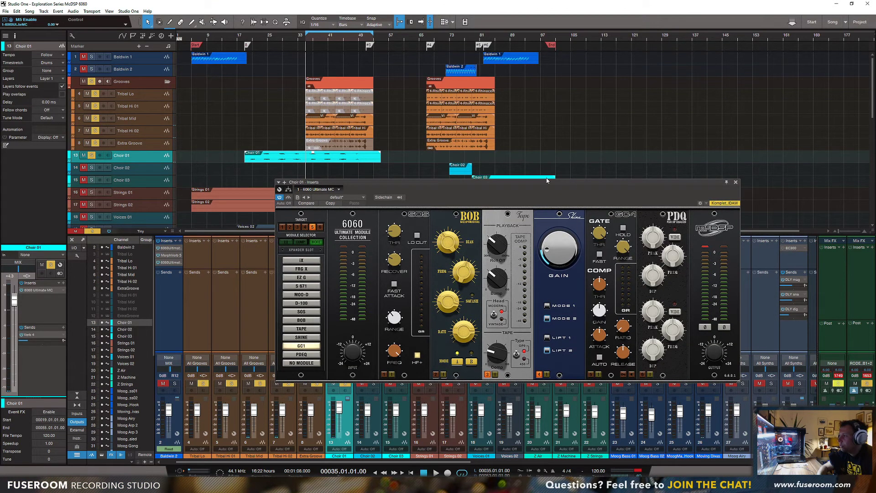
Set the playhead to bar 67 and audition Tribal Mid and Tribal Lo in solo, leaving only Tribal Mid soloed with playback stopped.
click(428, 43)
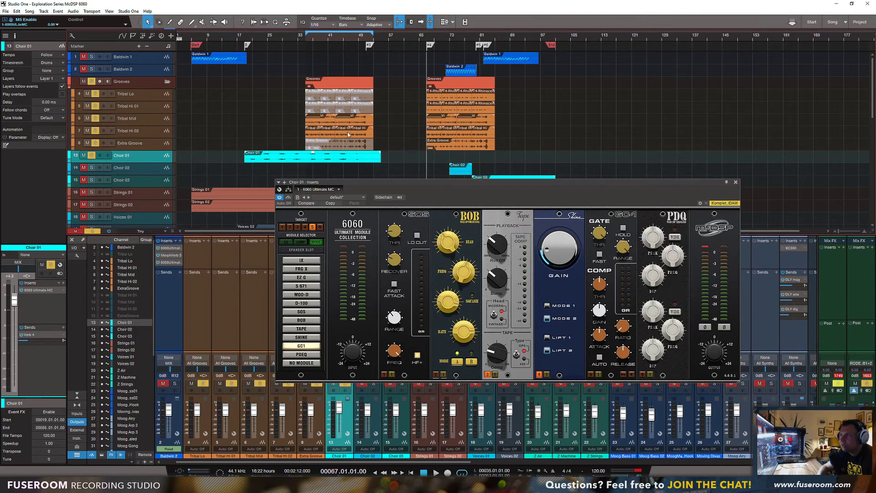
click(142, 121)
click(546, 183)
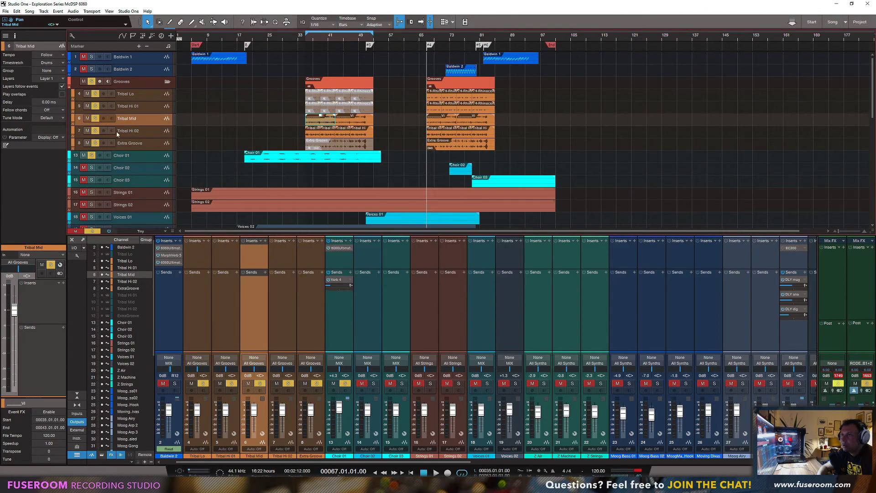
click(95, 118)
key(space)
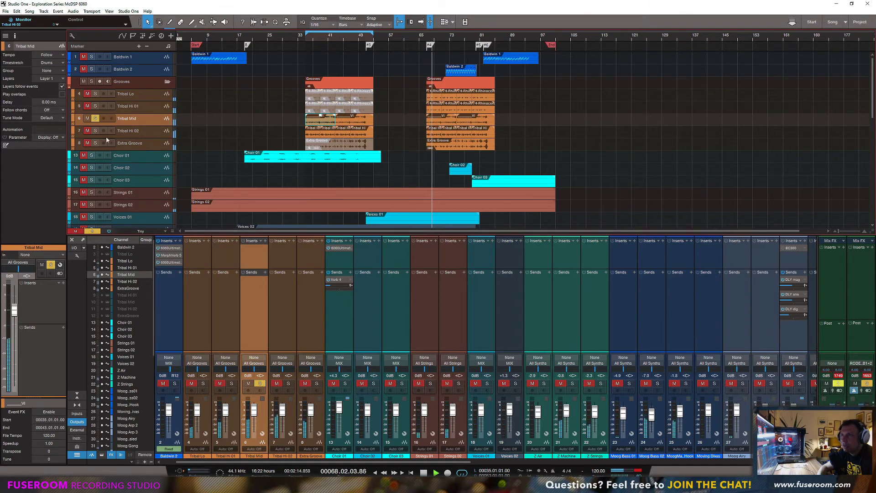
click(95, 93)
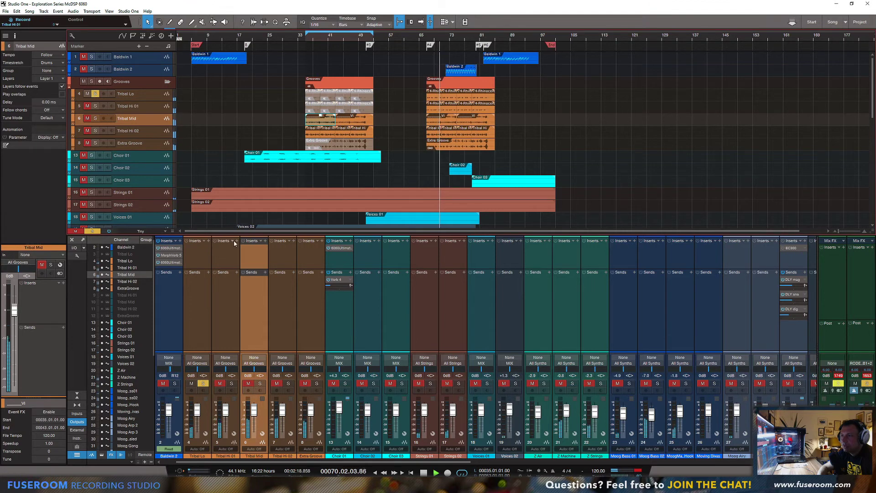
key(space)
click(95, 118)
key(space)
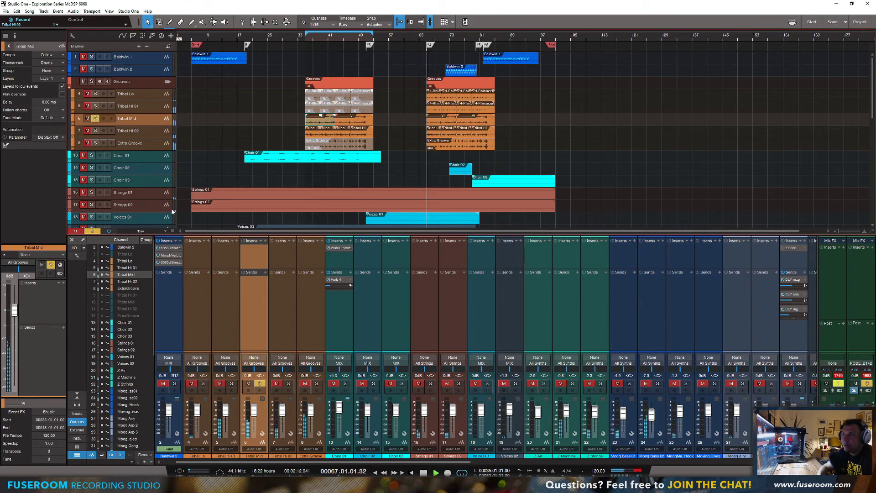
key(space)
Insert the 6060 Ultimate MC plug-in on the Tribal Mid channel and load the GC1 module into its first slot.
click(265, 241)
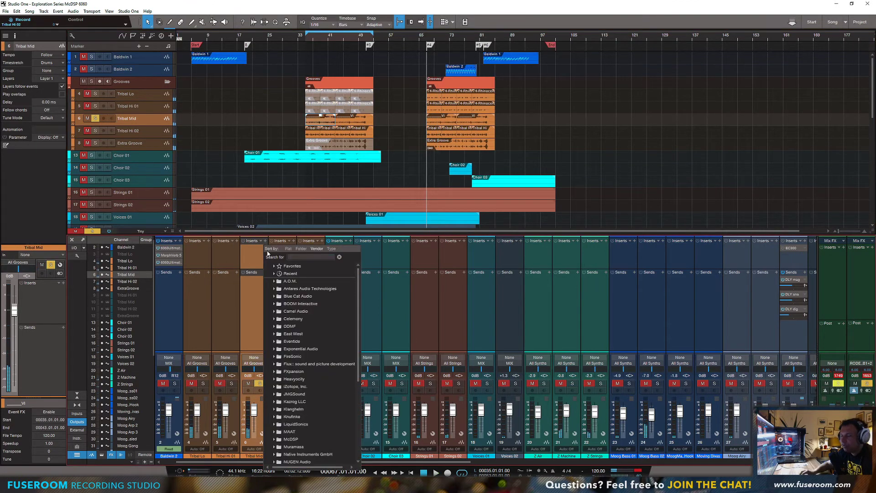
text(6060)
key(Return)
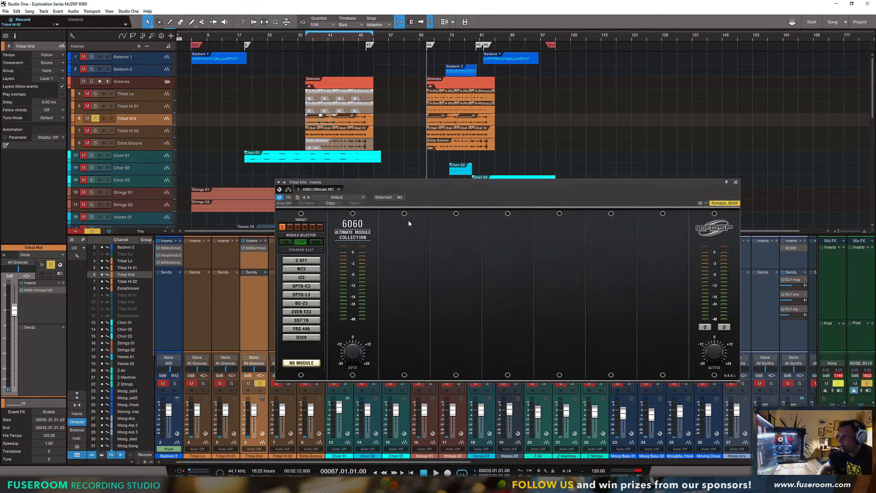
right_click(409, 217)
click(427, 417)
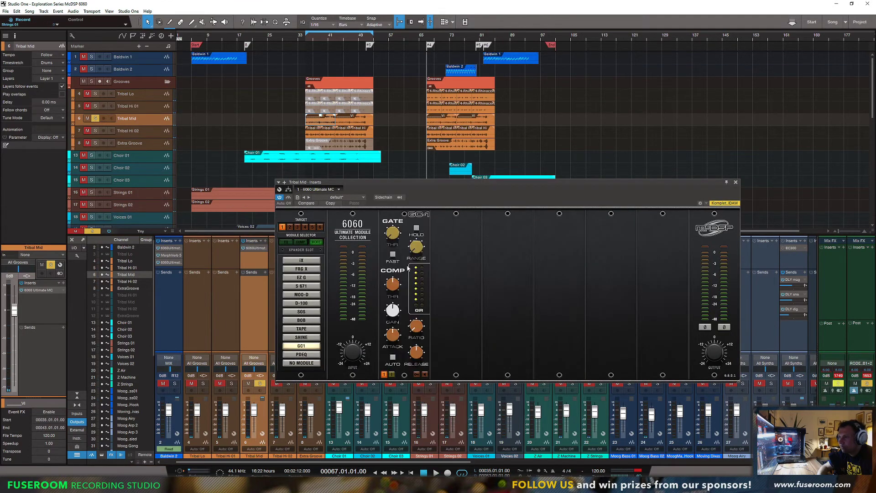
Lower GC1's release and attack, then replay from bar 67 while adjusting the ratio and setting the range to 100%.
key(space)
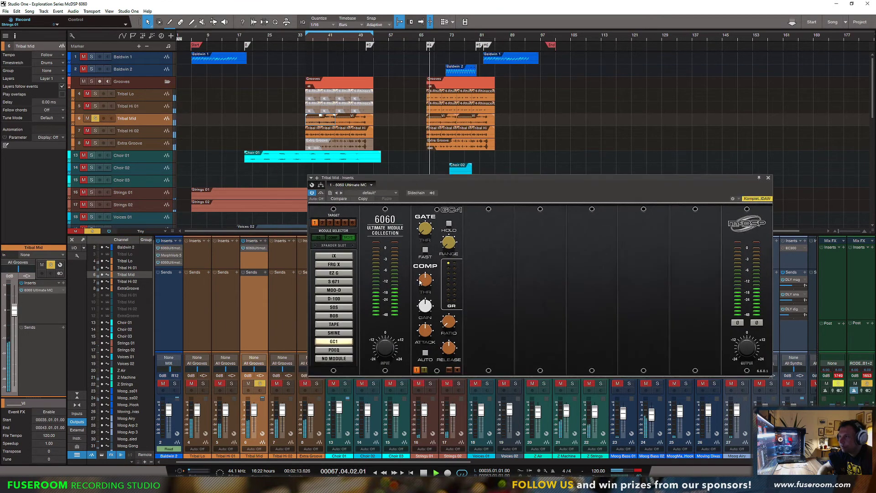
key(space)
drag(447, 349, 447, 366)
drag(425, 330, 449, 366)
key(space)
drag(448, 322, 446, 245)
drag(464, 167, 462, 168)
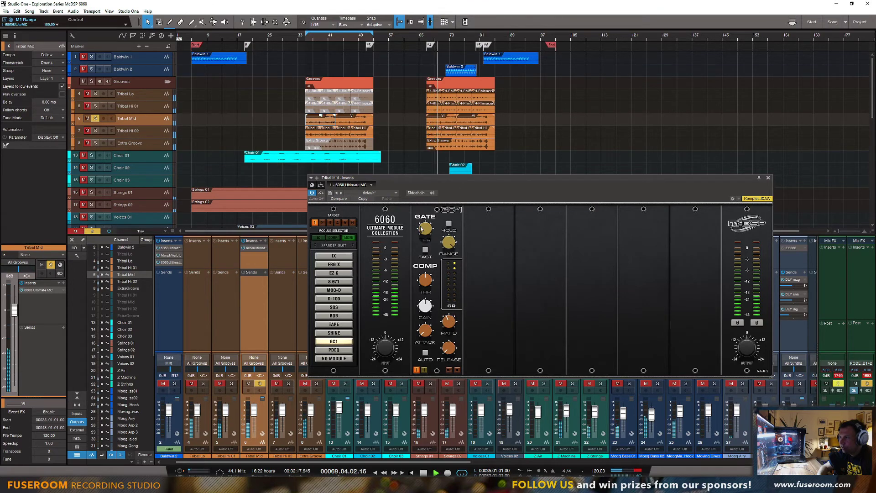
Adjust GC1's gate threshold, reduce its range and enable the gate's Fast setting during playback.
drag(425, 229, 433, 157)
drag(448, 243, 442, 282)
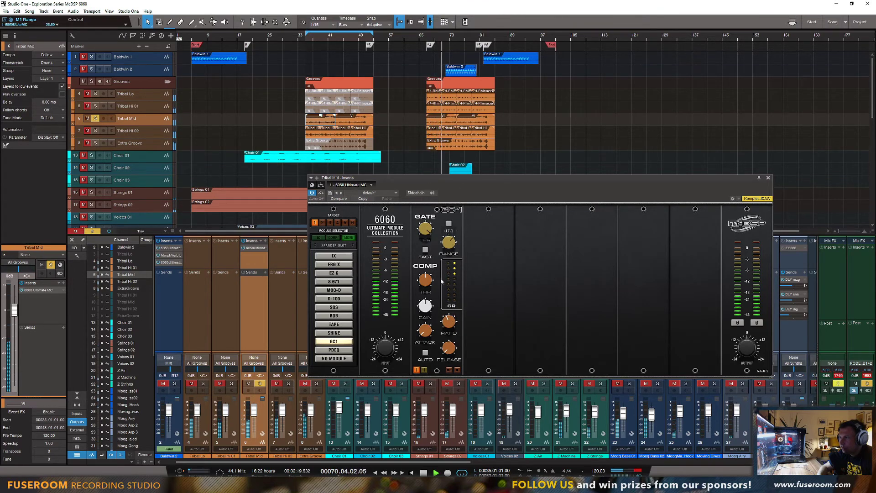
drag(439, 321, 438, 305)
mouse_move(424, 227)
mouse_down()
mouse_move(424, 268)
mouse_move(449, 225)
mouse_move(449, 206)
mouse_move(425, 227)
mouse_up()
click(424, 249)
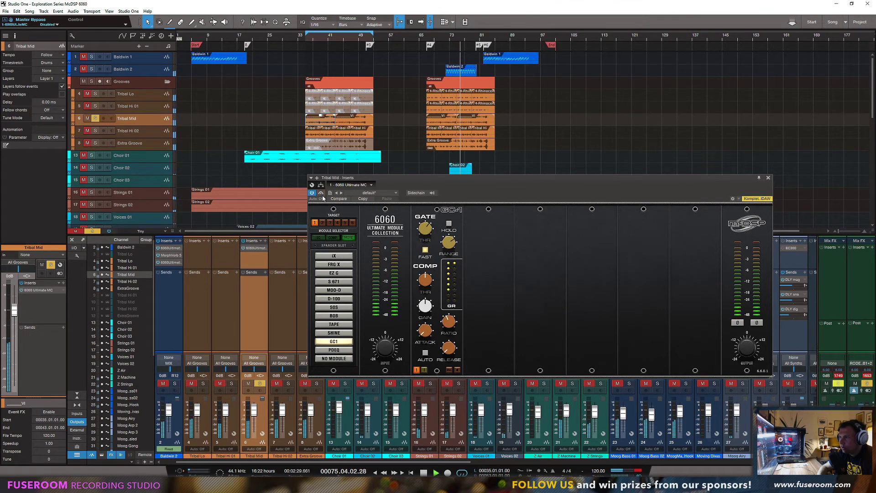
Restart playback from bar 67, raise the plug-in's input gain and stop playback.
key(space)
key(space)
drag(384, 346, 386, 337)
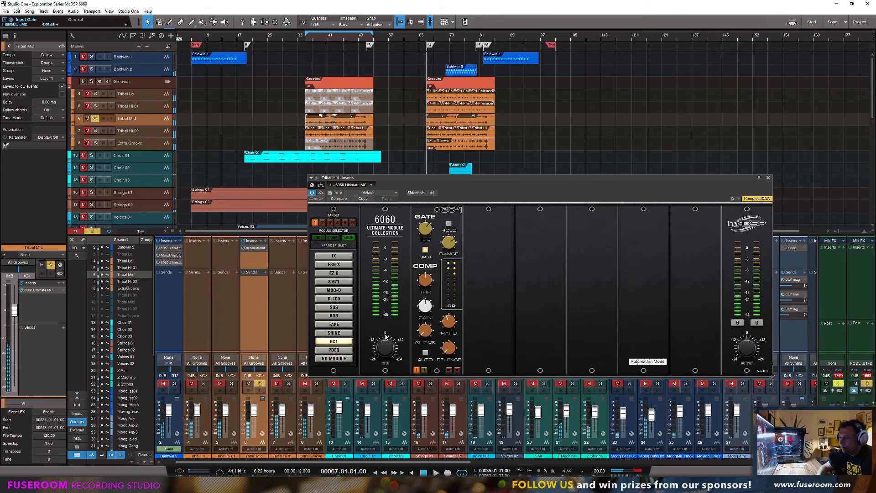
key(space)
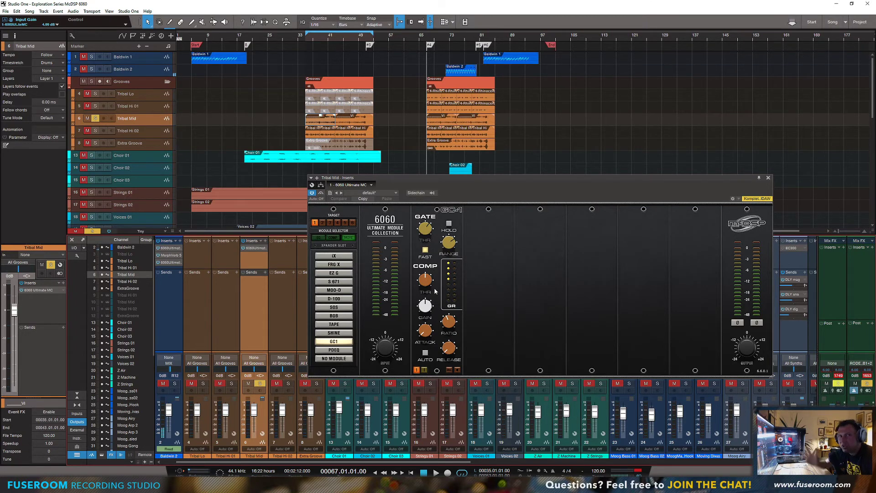
drag(436, 182, 440, 182)
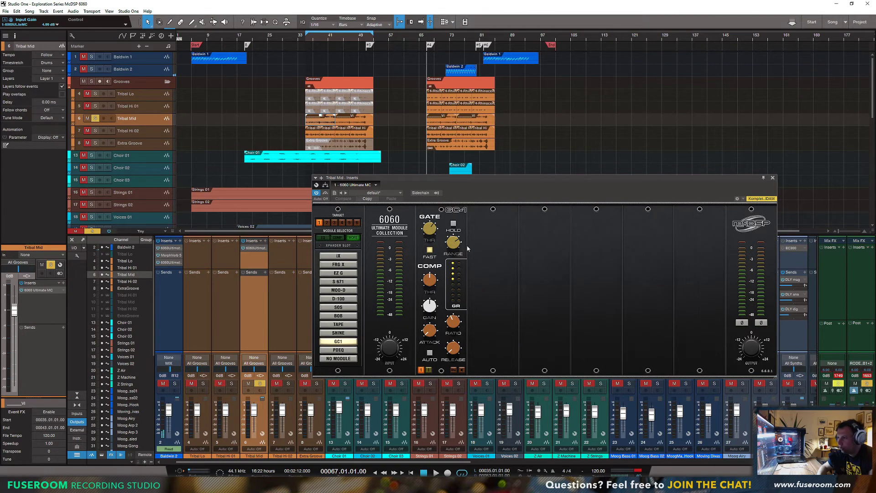
During playback, raise the output gain to about 10 dB, set the gate threshold to about -15, and compare with the plug-in bypassed.
mouse_move(754, 340)
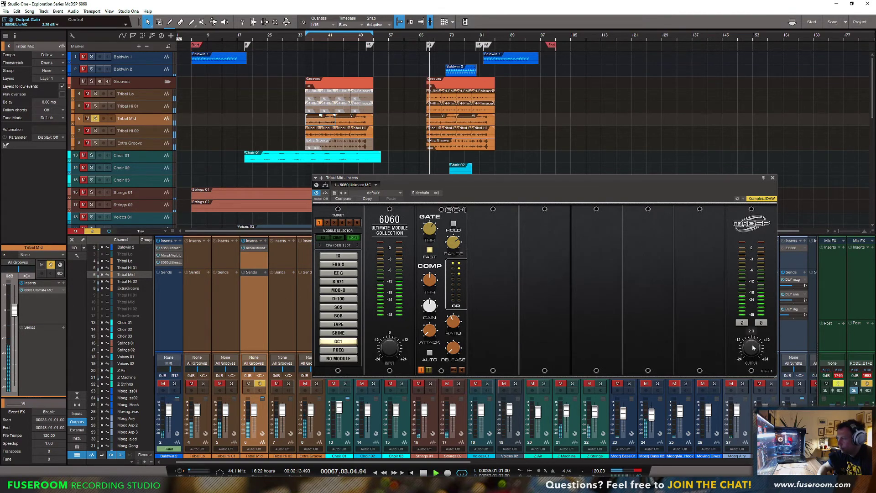
drag(754, 339, 754, 338)
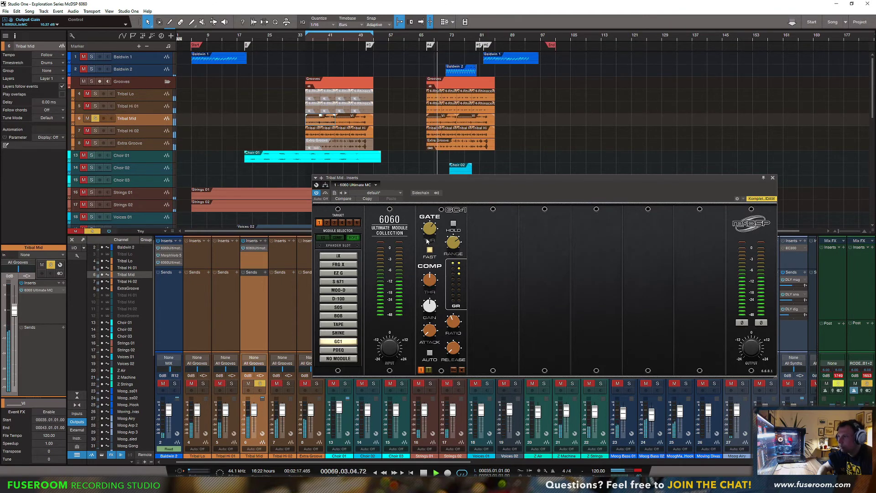
mouse_move(429, 225)
mouse_move(430, 234)
mouse_down()
mouse_move(429, 248)
mouse_move(432, 219)
mouse_up()
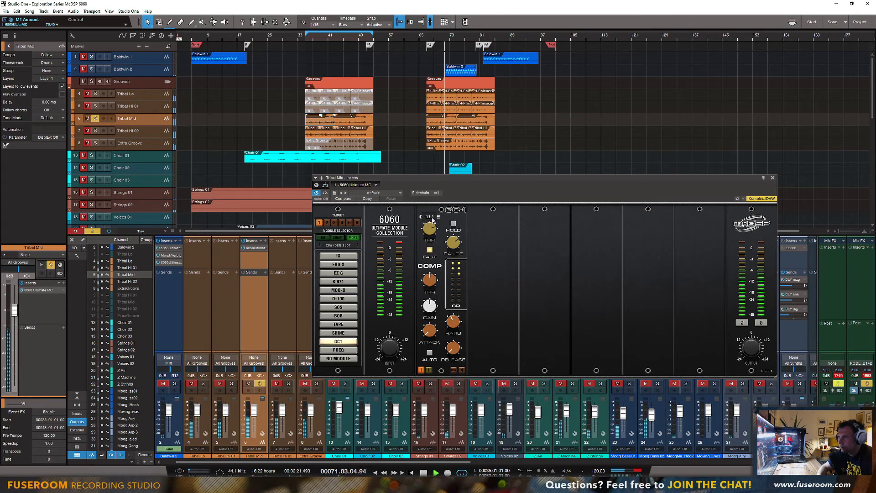
click(325, 194)
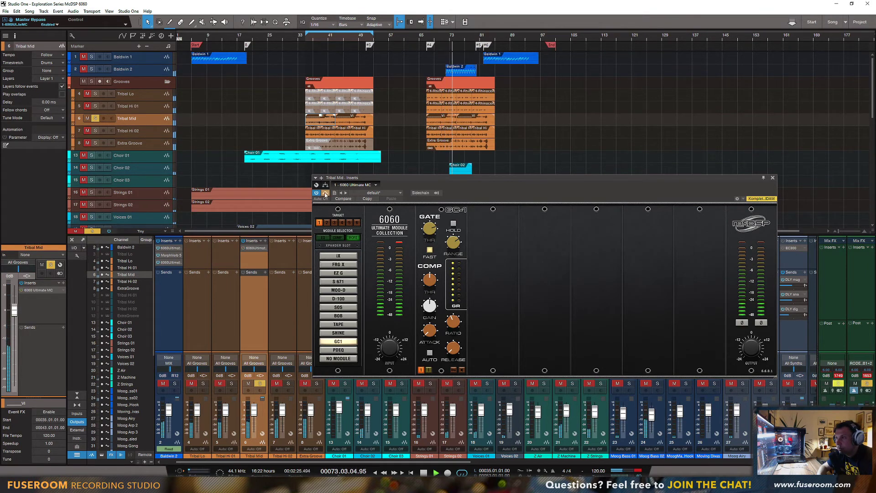
Solo the whole Grooves folder, adjust GC1's compressor threshold and makeup gain while it plays, and stop playback.
click(92, 82)
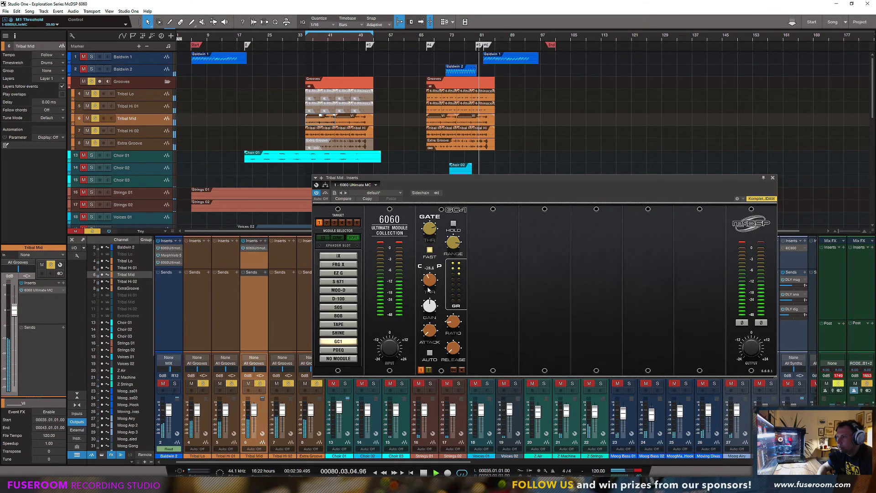
drag(429, 290, 435, 255)
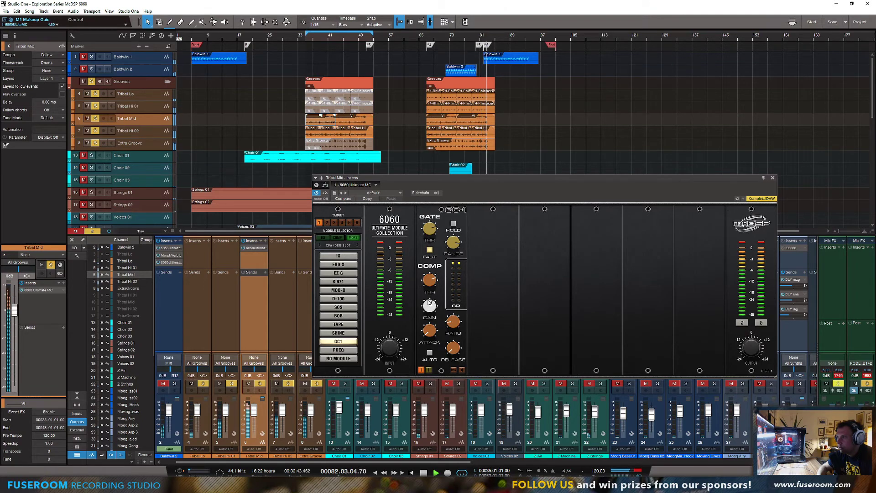
key(space)
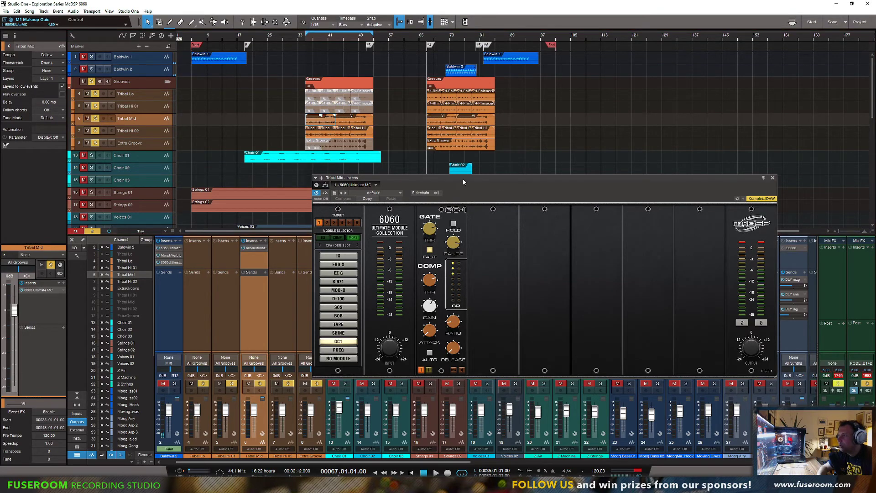
Turn off solo on the All Strings and All Synths buses in the mixer.
drag(463, 180, 399, 184)
click(739, 463)
click(740, 463)
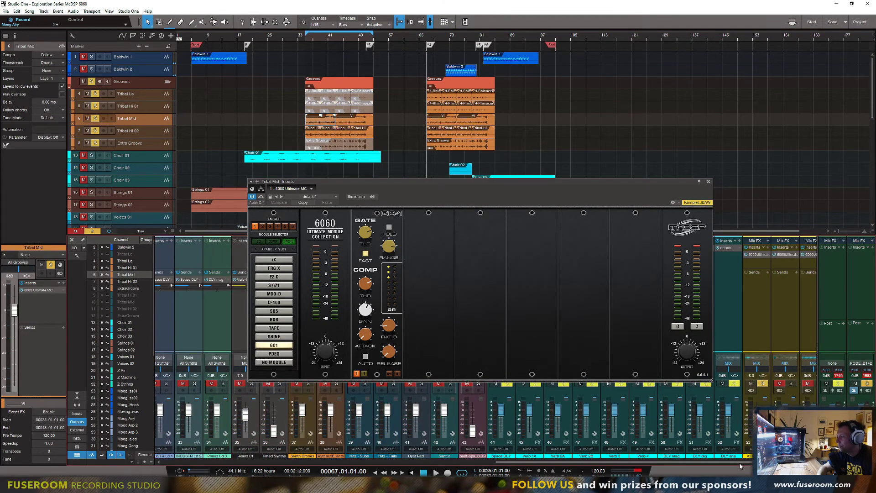
click(739, 463)
drag(678, 192, 623, 193)
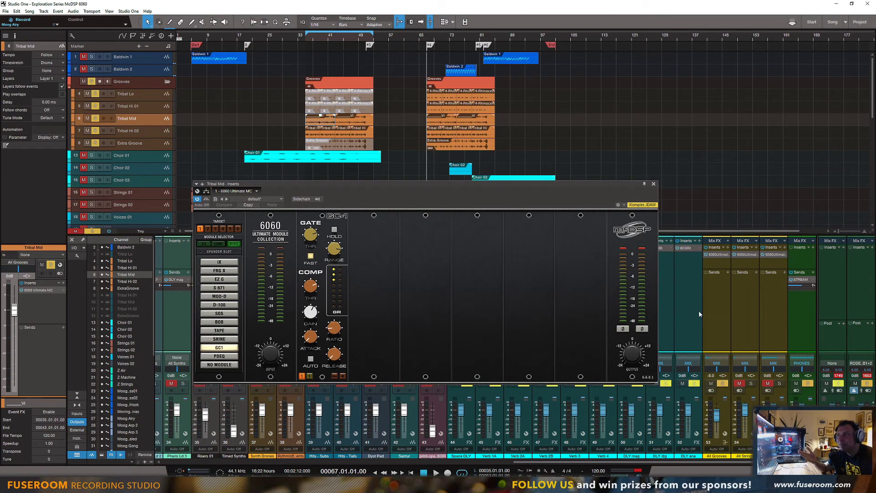
click(751, 383)
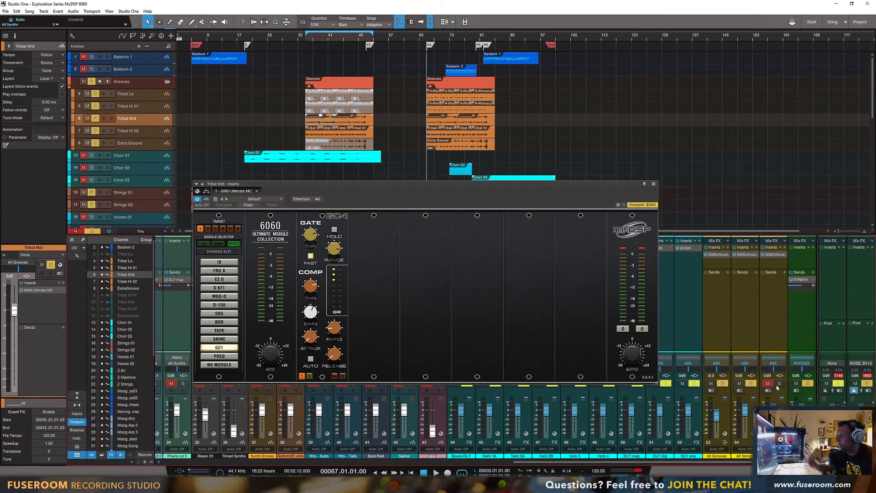
click(779, 384)
Play the grooves from bar 67 to compare the GC1 processing with bypass, close the plug-in window and stop playback.
key(space)
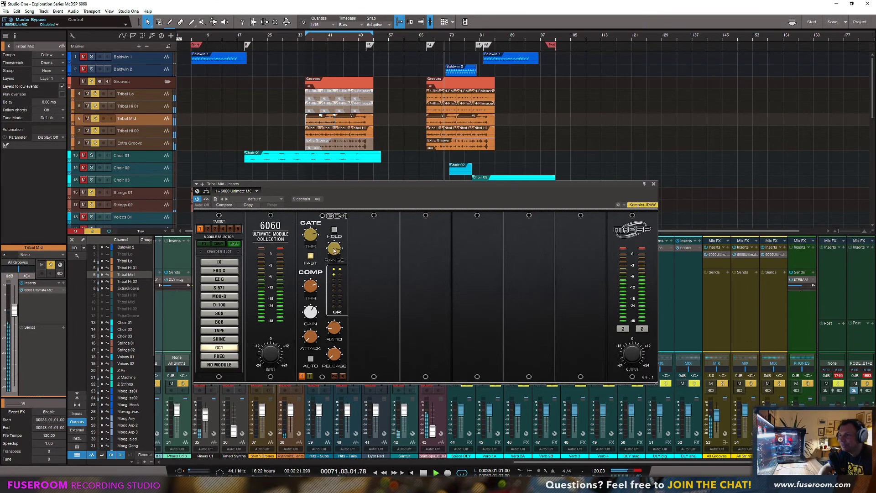
click(654, 184)
key(space)
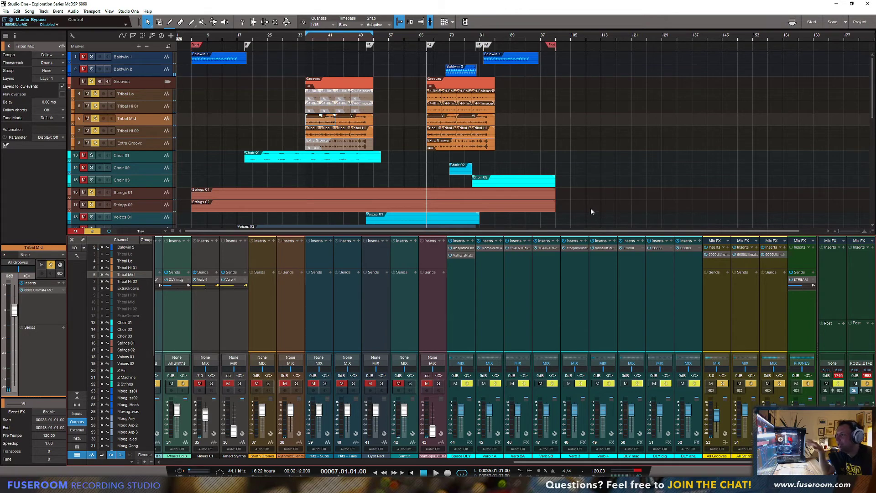
Select the Choir 02 event and place the playhead at its start at bar 73.
click(449, 36)
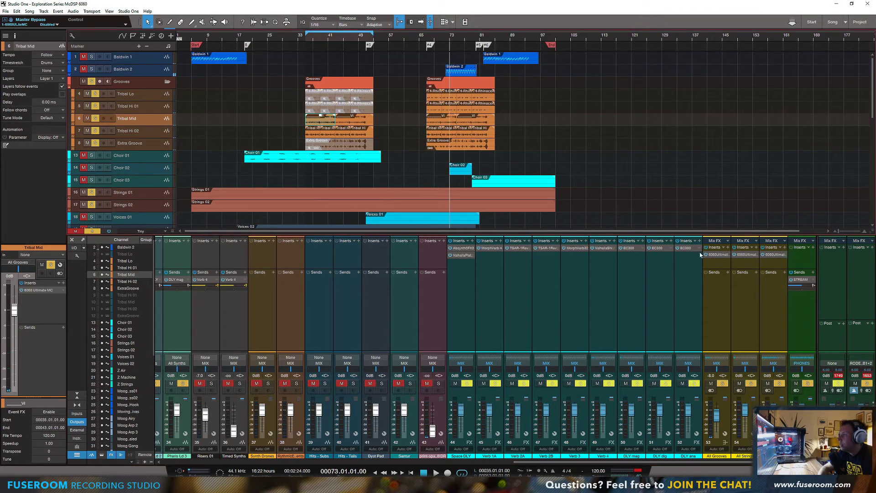
click(462, 174)
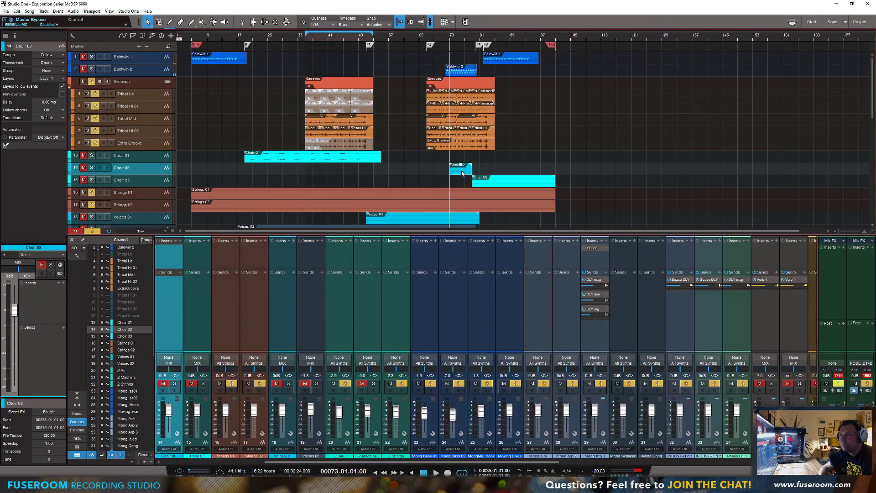
click(423, 38)
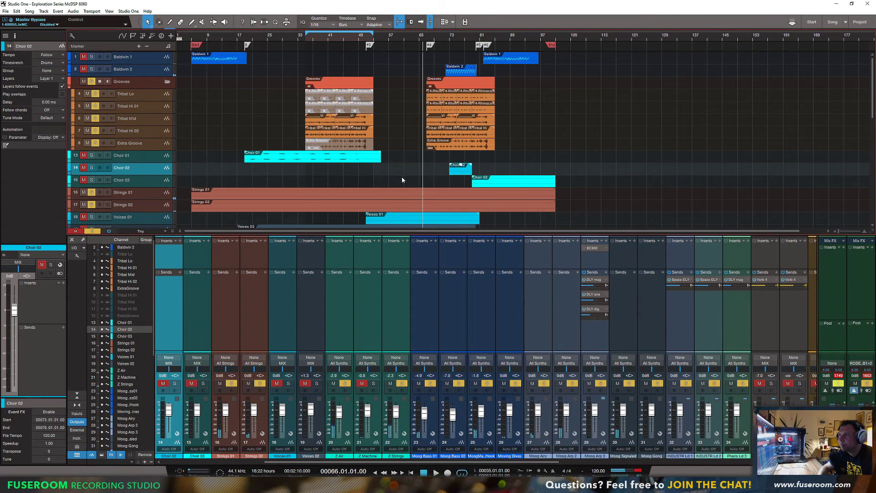
key(l)
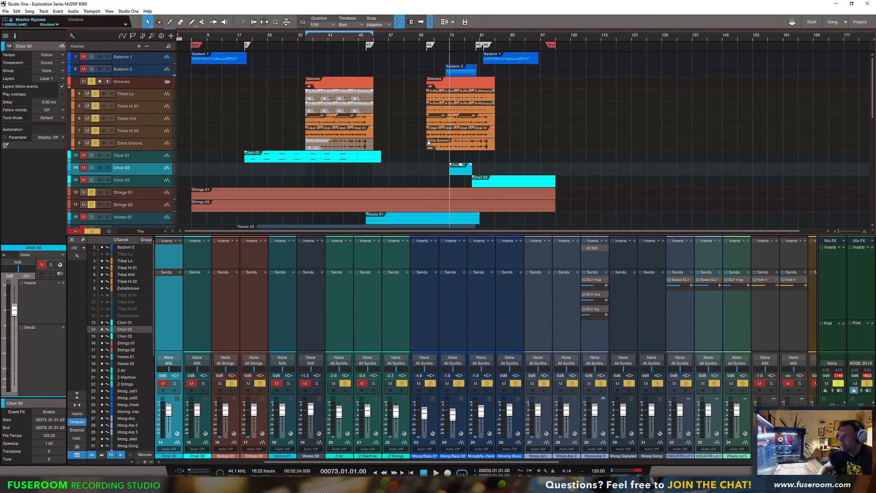
Solo only the Extra Groove track and briefly play it from bar 73.
click(147, 148)
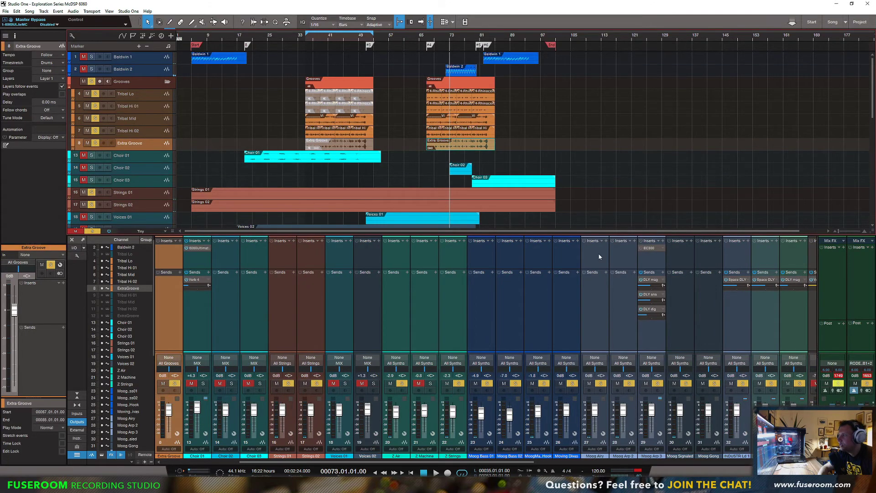
alt+click(96, 144)
key(space)
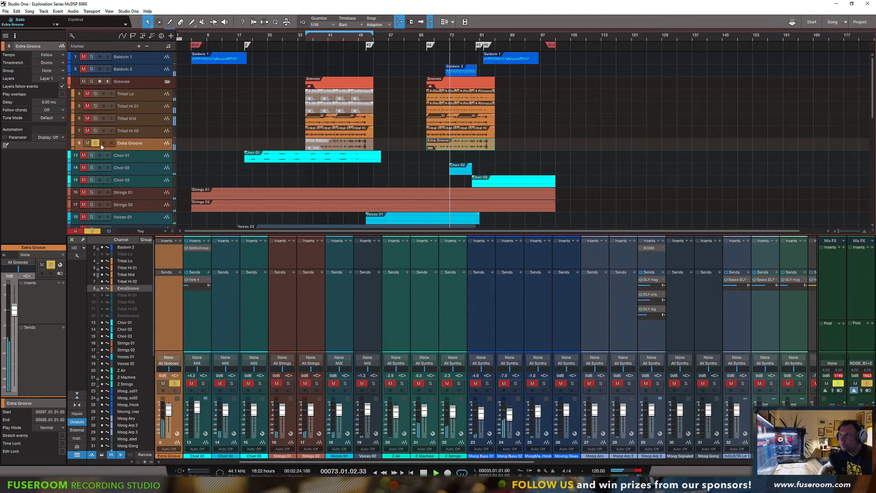
key(space)
Insert the 6060 Ultimate MC plug-in on the Extra Groove channel.
click(187, 241)
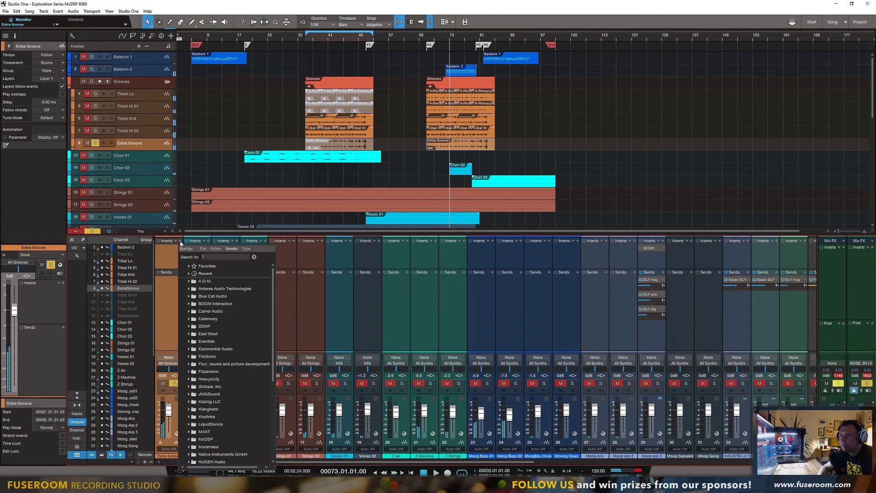
text(6060)
key(Return)
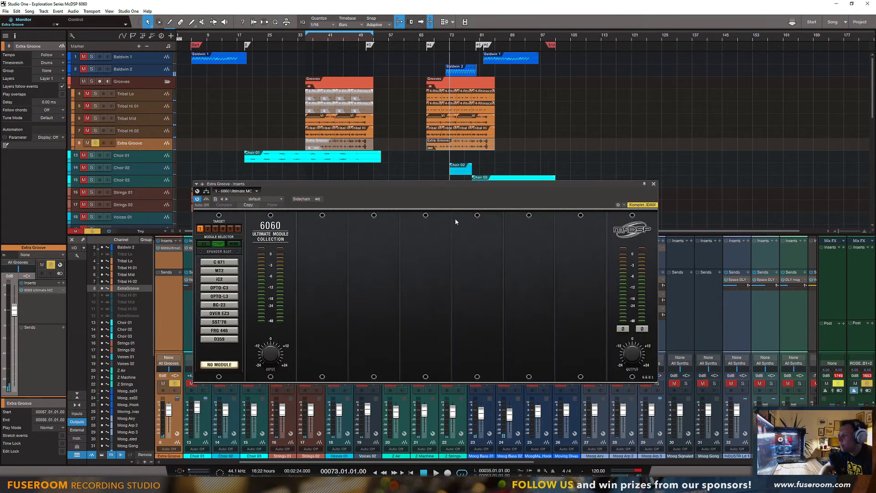
Load the PDQ module into the first slot of Extra Groove's 6060, moving the plug-in window aside.
drag(491, 191, 594, 155)
click(446, 182)
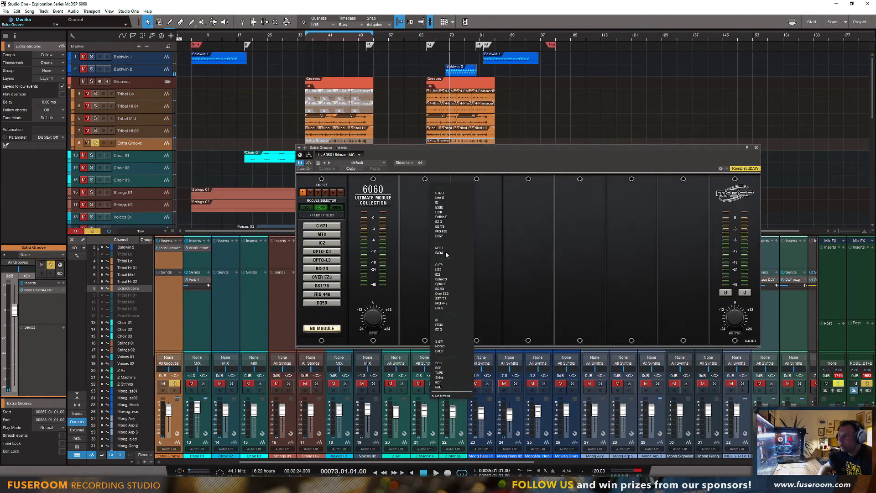
click(438, 387)
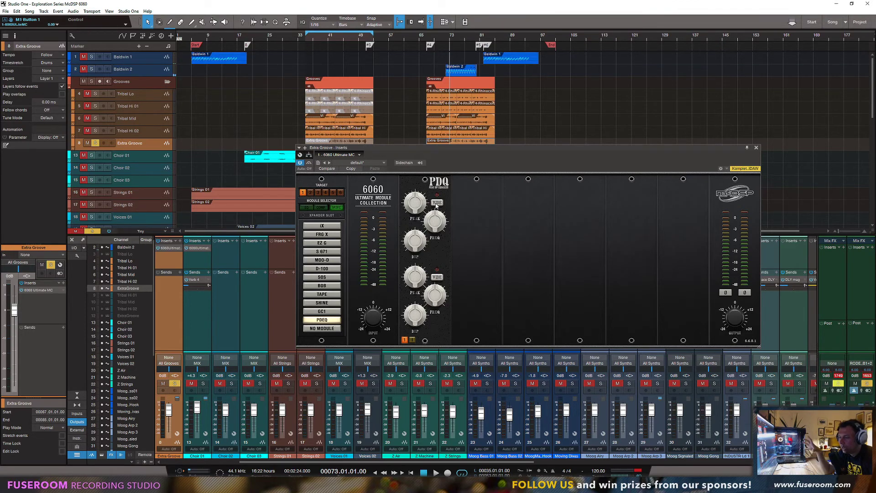
Try out the peak and dip knobs of both PDQ bands.
drag(412, 208, 431, 204)
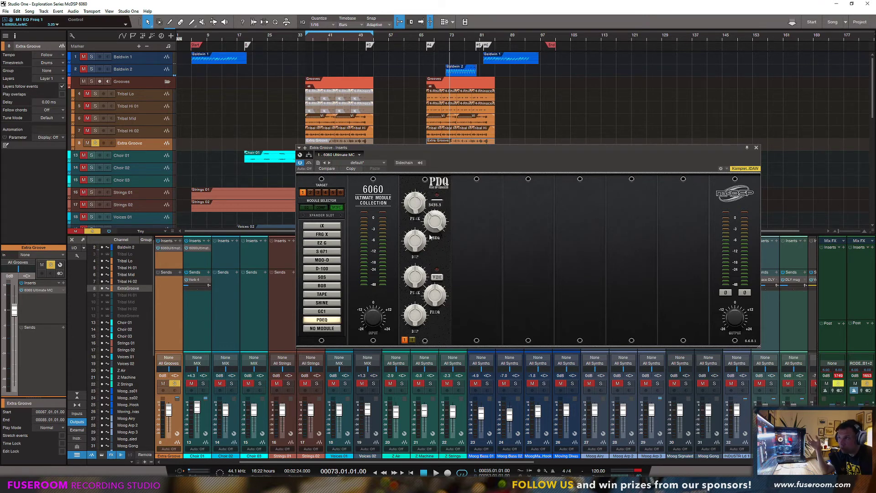
drag(413, 282, 414, 282)
drag(413, 318, 413, 364)
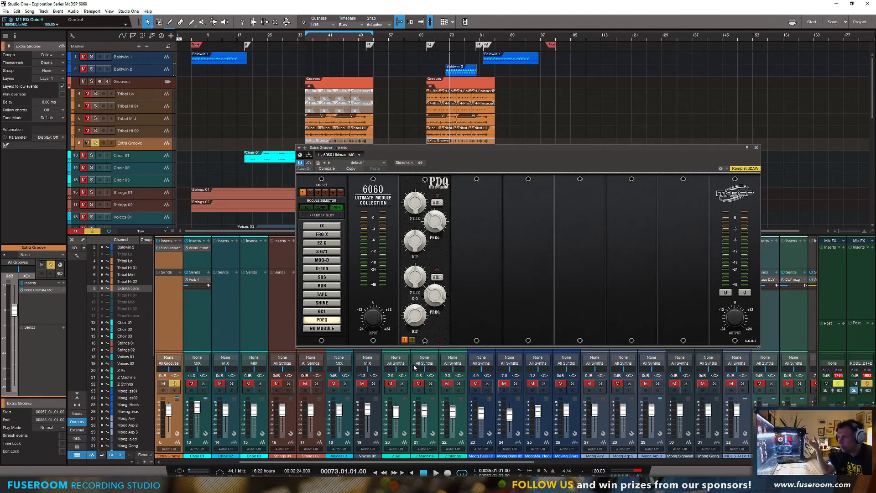
drag(414, 244, 420, 358)
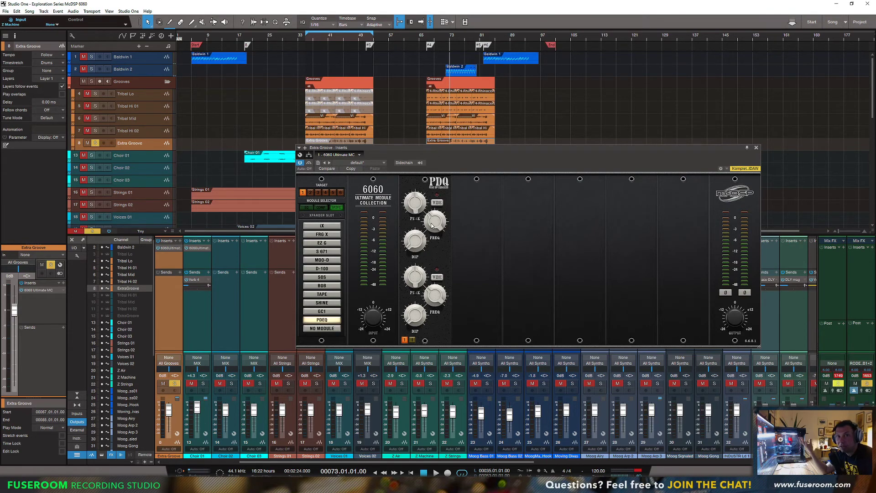
Set the loop to the second grooves section at bar 67 and start playback with Extra Groove selected.
drag(431, 150, 456, 159)
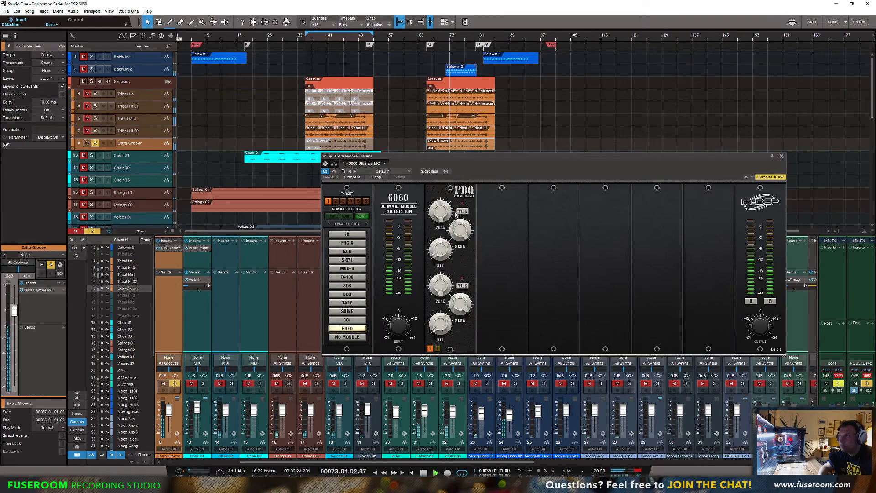
click(306, 40)
click(456, 88)
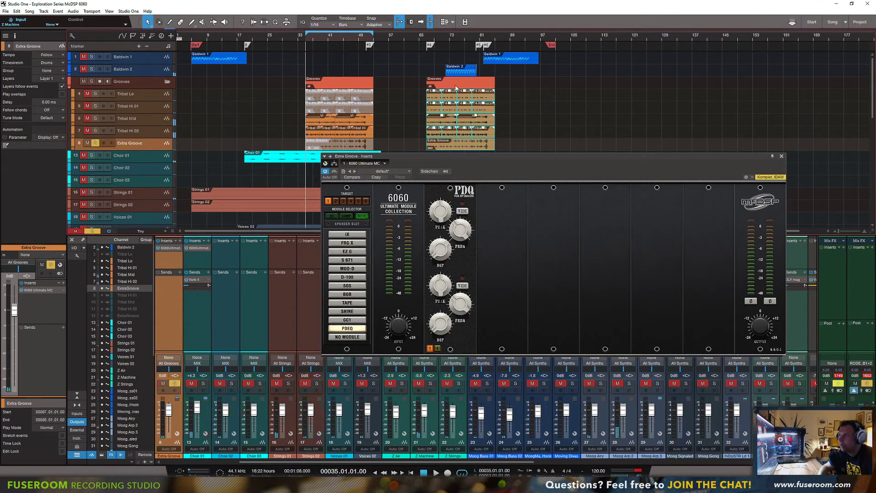
click(456, 90)
key(p)
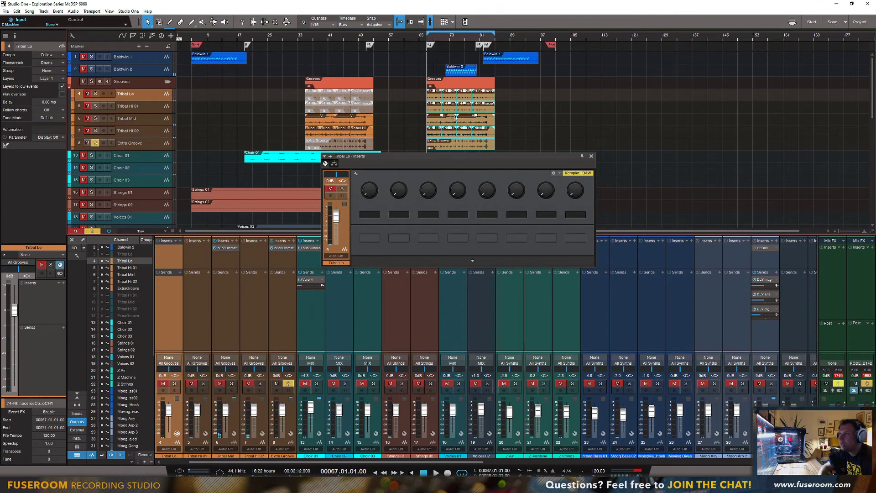
key(space)
click(136, 145)
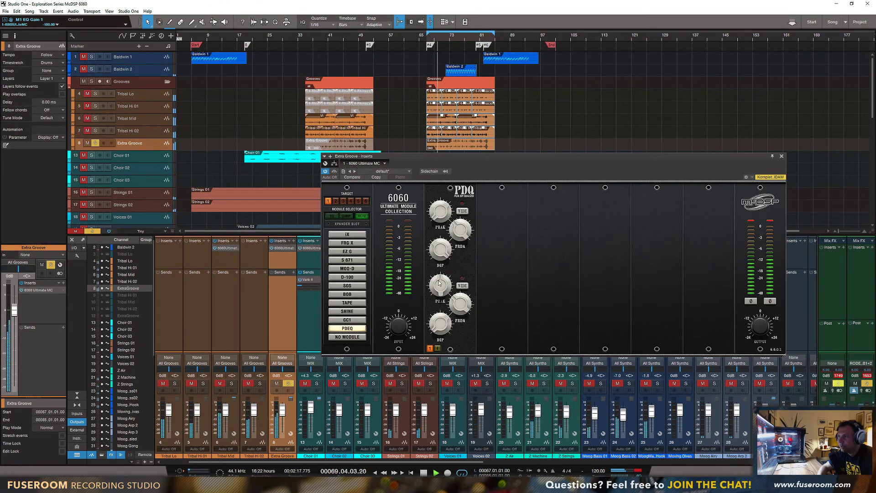
Adjust the frequency, dip and peak of PDQ's upper band while the Extra Groove track plays.
drag(458, 233, 446, 136)
drag(441, 250, 441, 376)
click(441, 213)
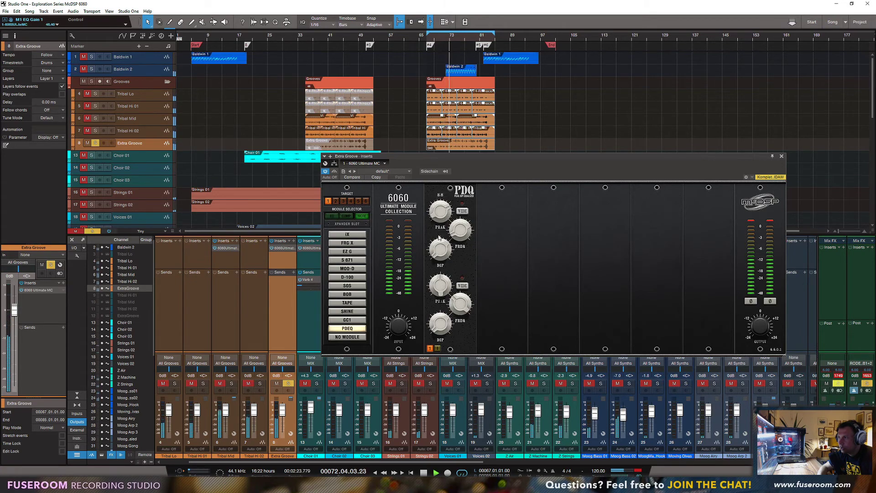
drag(441, 213, 441, 235)
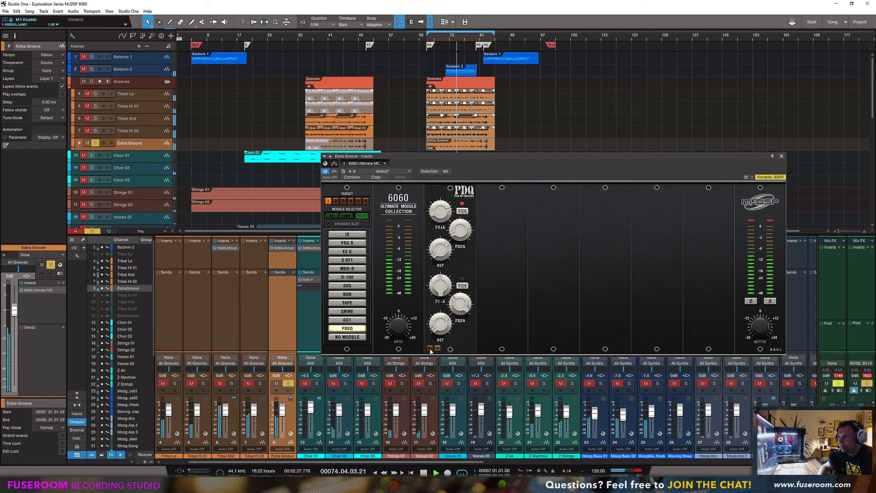
Adjust the frequency and gain controls of PDQ's lower band by ear, then stop playback.
drag(441, 325, 442, 418)
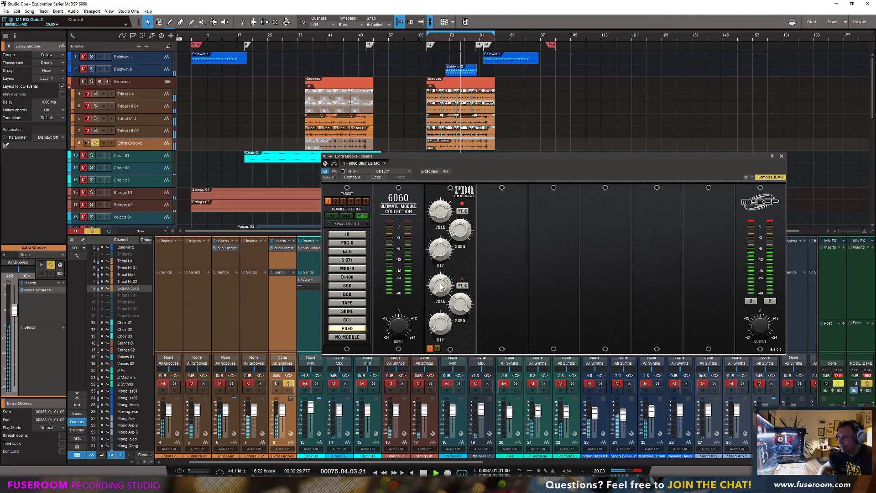
drag(444, 324, 448, 270)
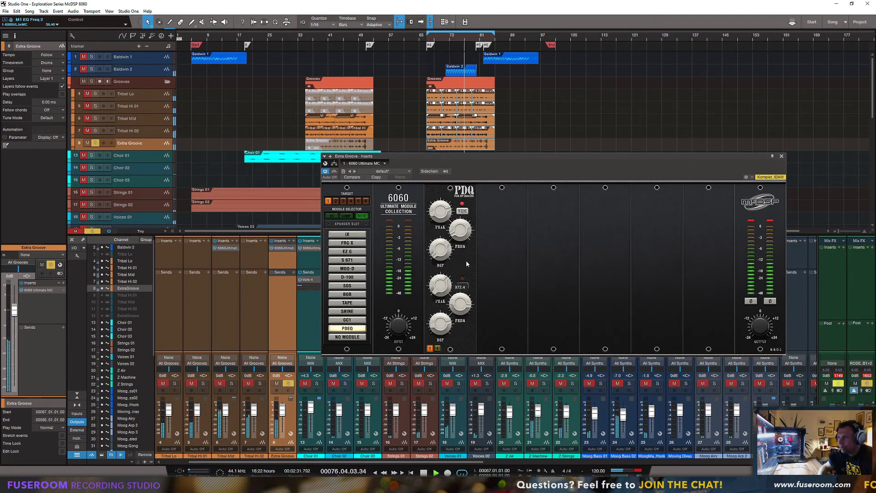
drag(441, 324, 433, 357)
key(space)
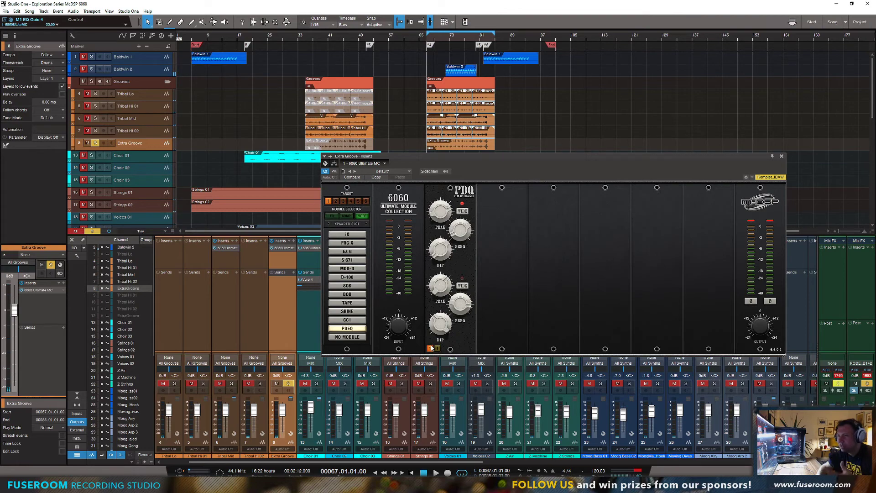
Replay from bar 67, compare the PDQ module on and off, and set its lower-band dip to about -4.4.
key(space)
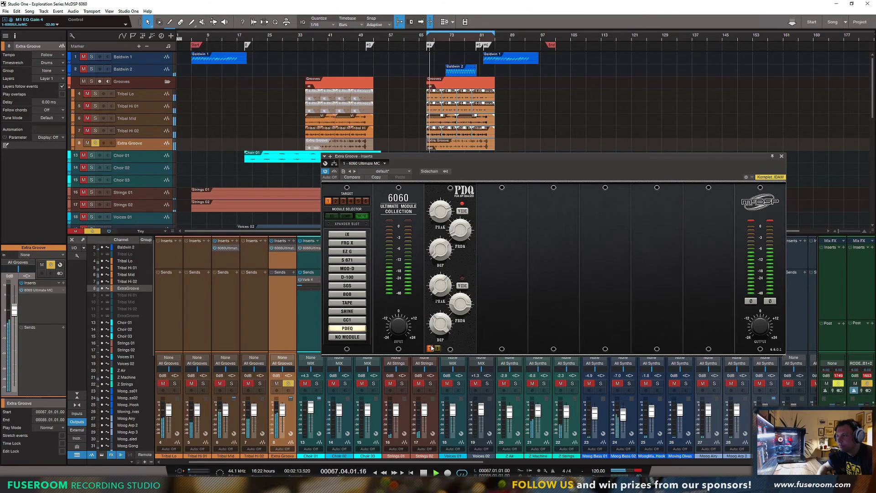
click(431, 349)
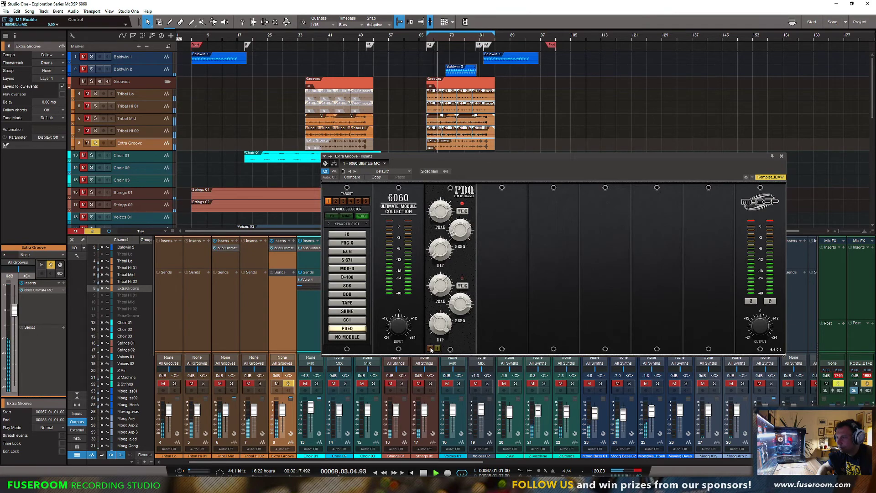
click(430, 349)
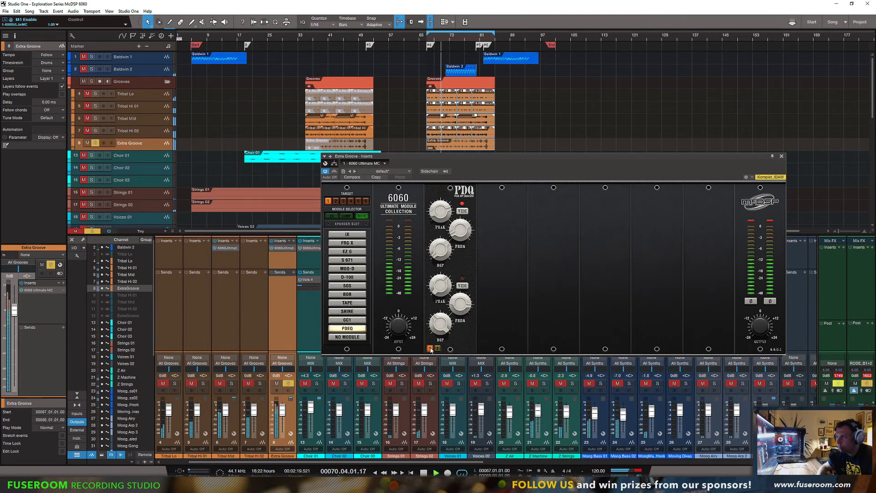
drag(437, 332, 438, 324)
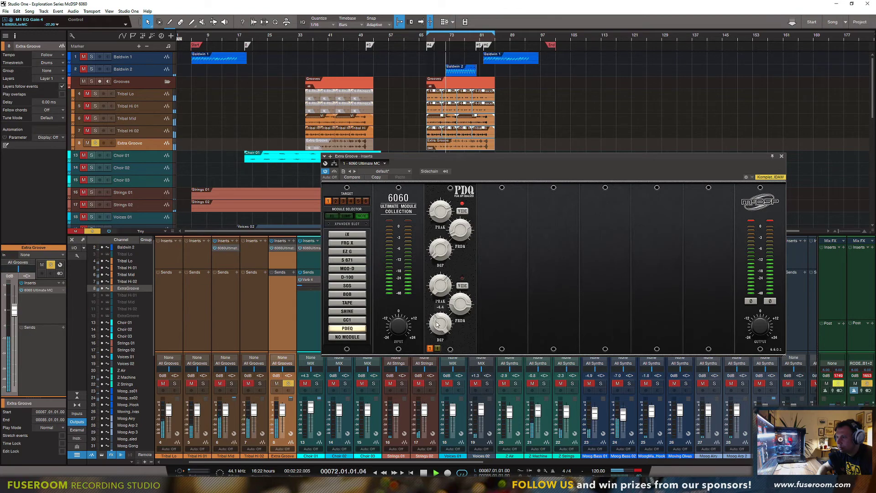
Split the PDQ module's output and replay from bar 67 to hear the split outputs separately.
click(437, 349)
key(space)
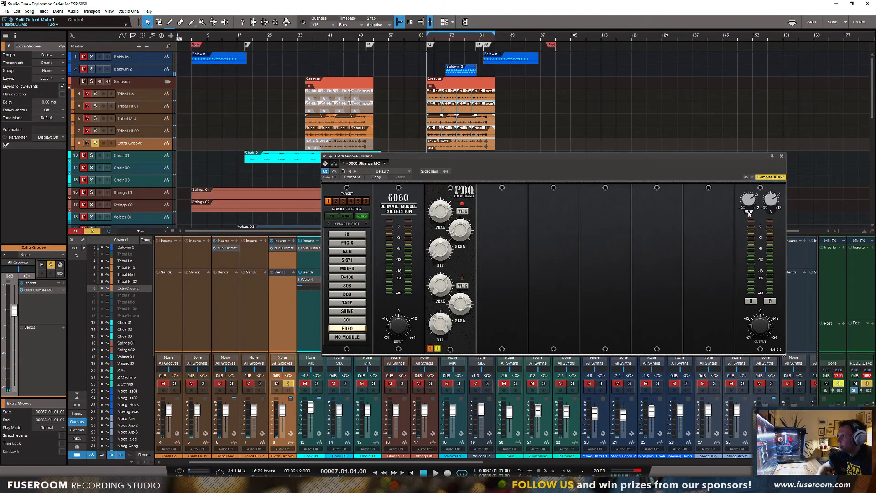
key(space)
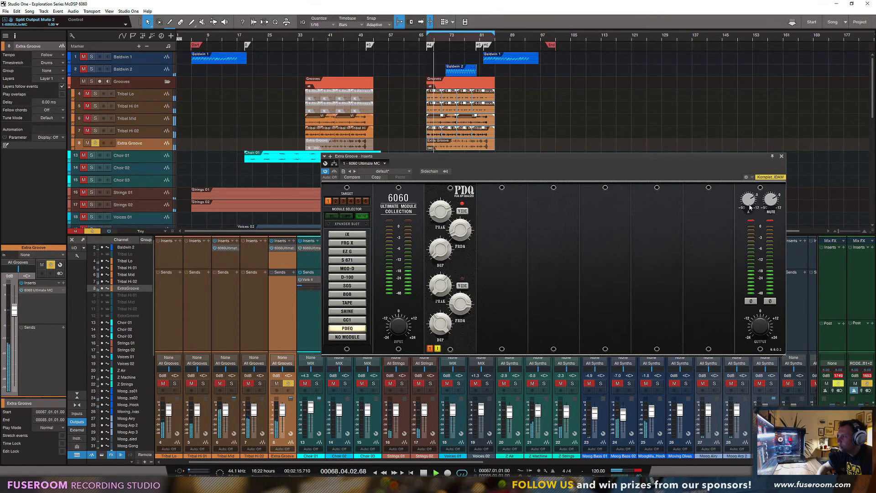
Solo the whole Grooves folder and set the second split output gain to about -17.5, then close the plug-in window.
drag(772, 211, 774, 156)
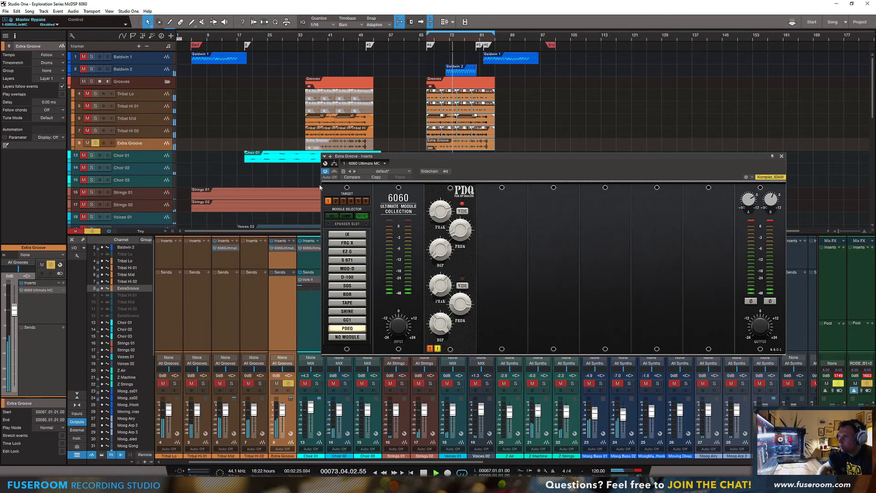
click(92, 83)
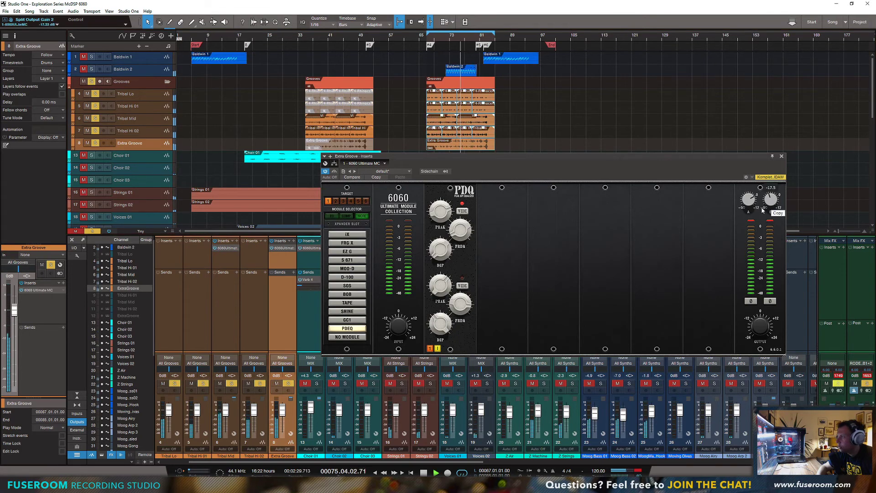
click(781, 156)
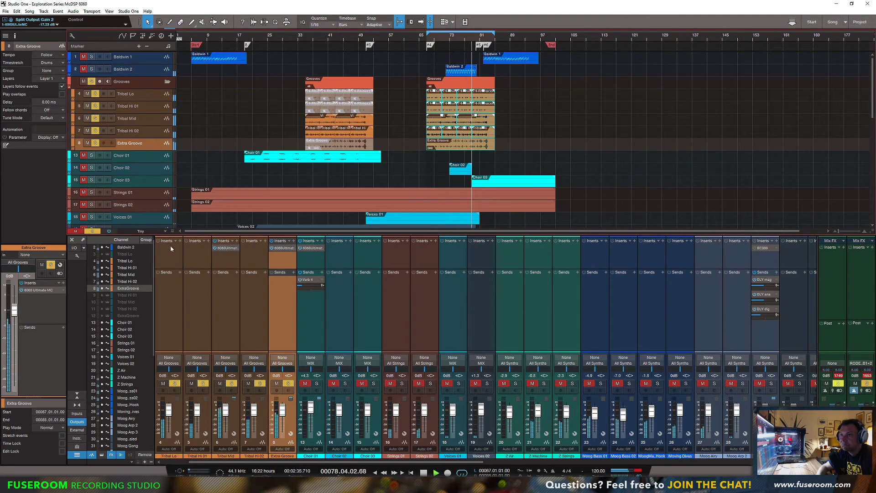
Compare the grooves with Extra Groove's 6060 active and bypassed, then stop playback and close the plug-in window.
click(279, 247)
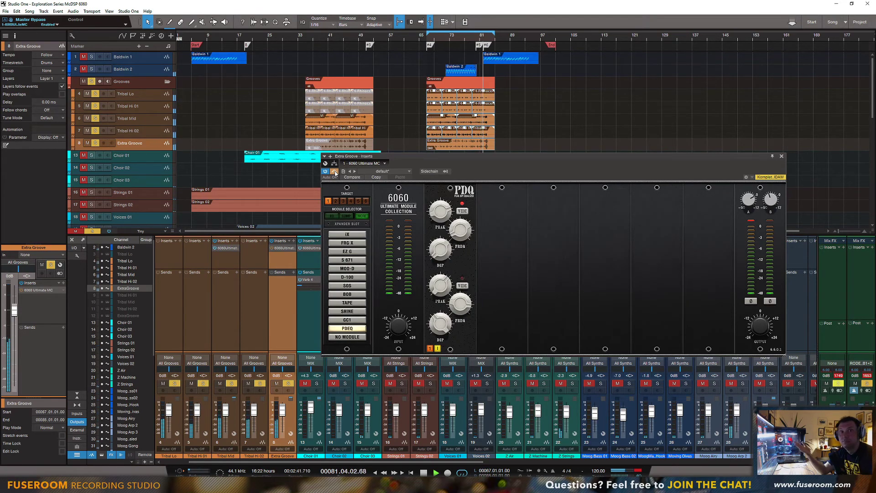
click(335, 173)
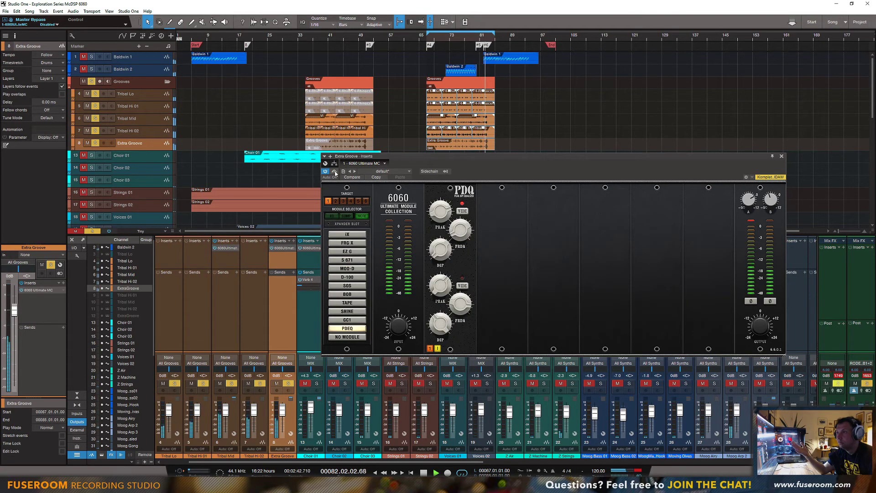
click(781, 157)
key(space)
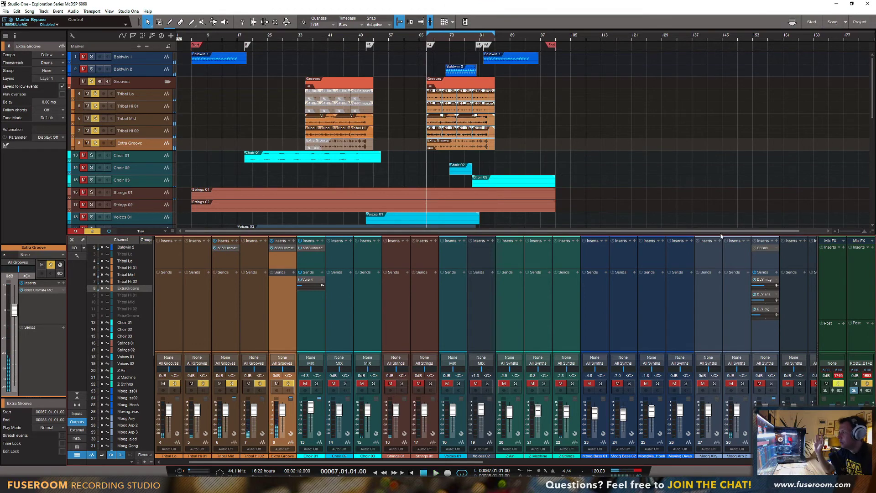
click(286, 251)
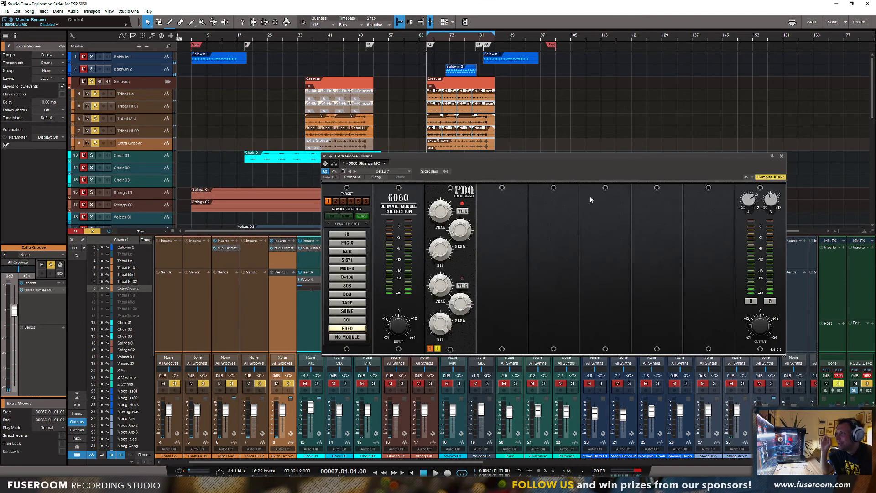
click(781, 157)
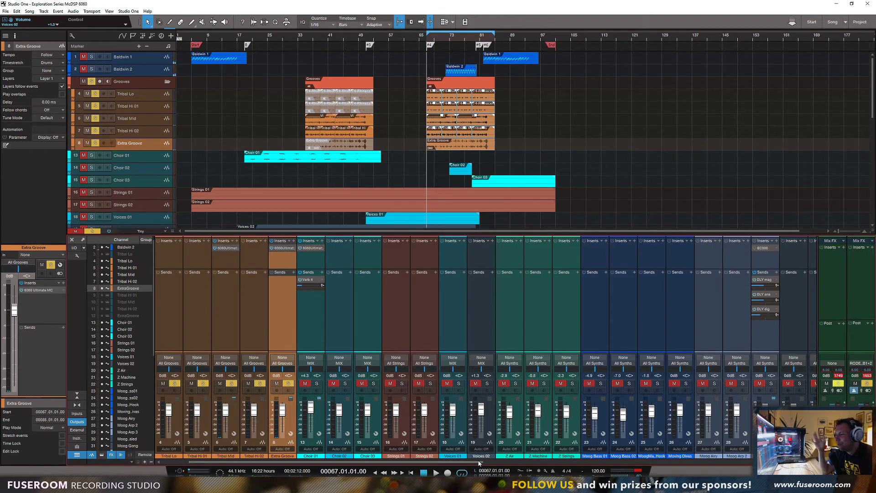
Examine the 6060 module chain on the All Synths bus and close its plug-in window.
drag(490, 463, 671, 464)
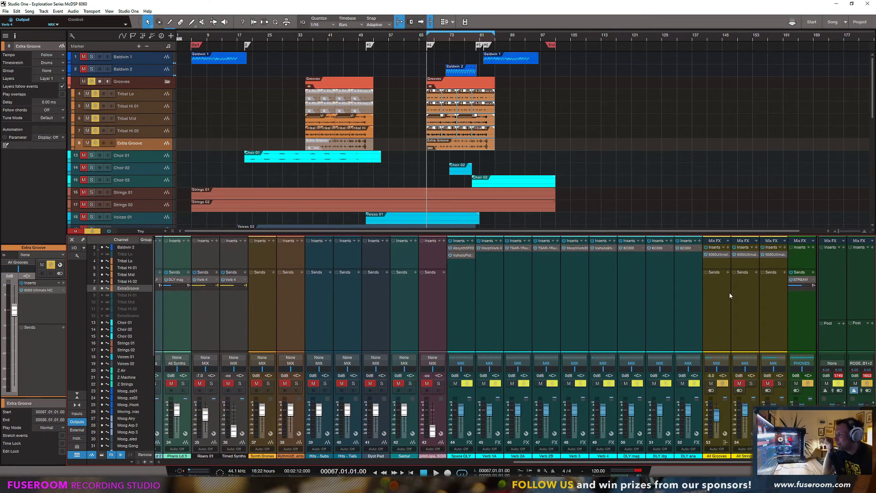
click(774, 256)
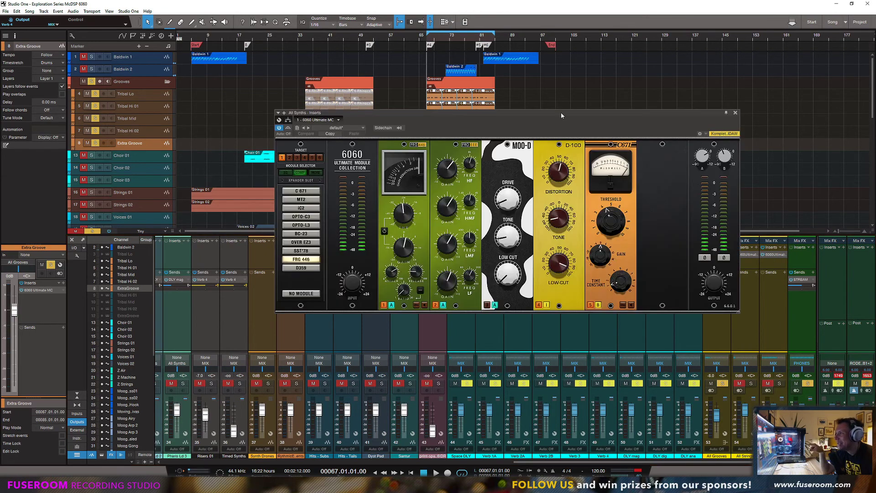
drag(561, 115, 579, 118)
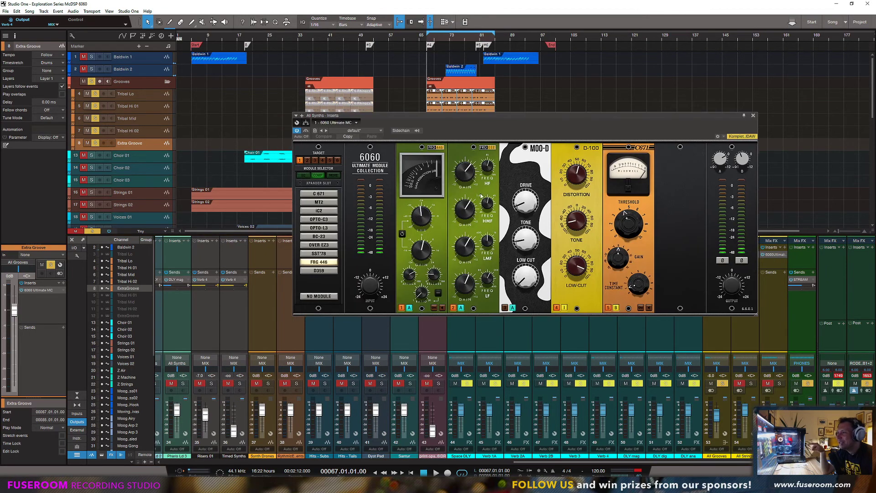
click(753, 117)
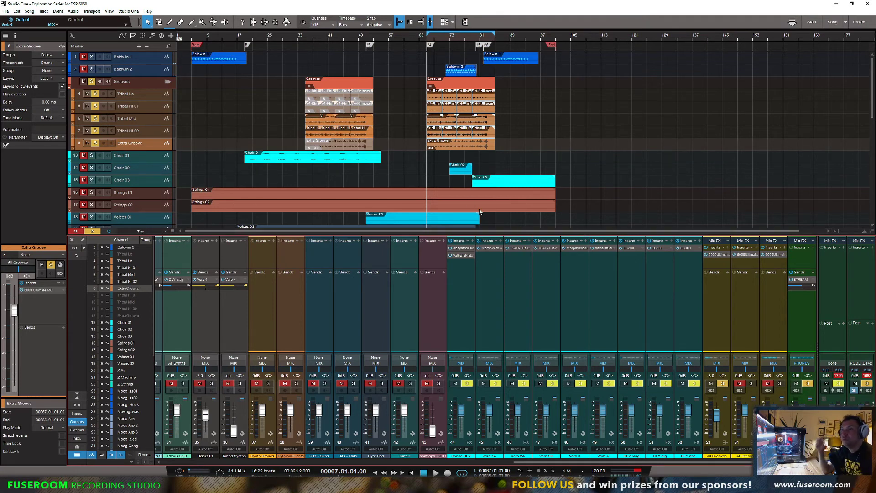
Play from bar 67 and solo the All Strings bus alongside the grooves.
key(space)
click(751, 383)
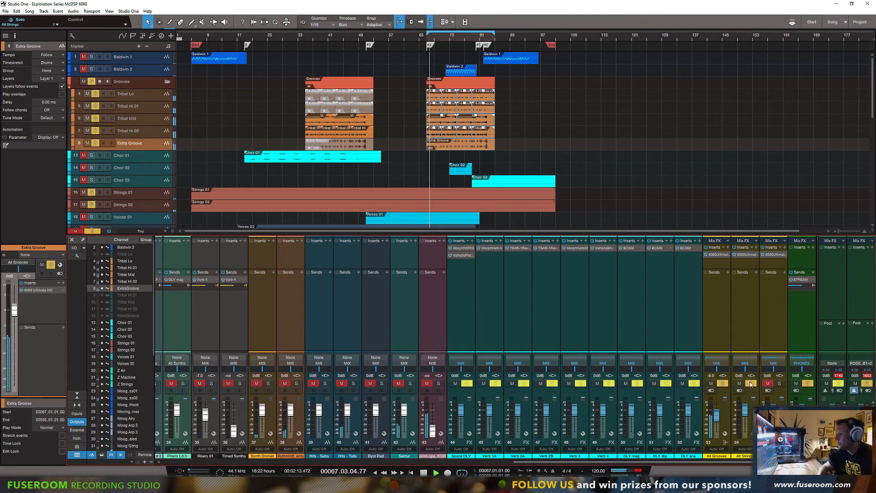
click(780, 384)
scroll(414, 182, down, 3)
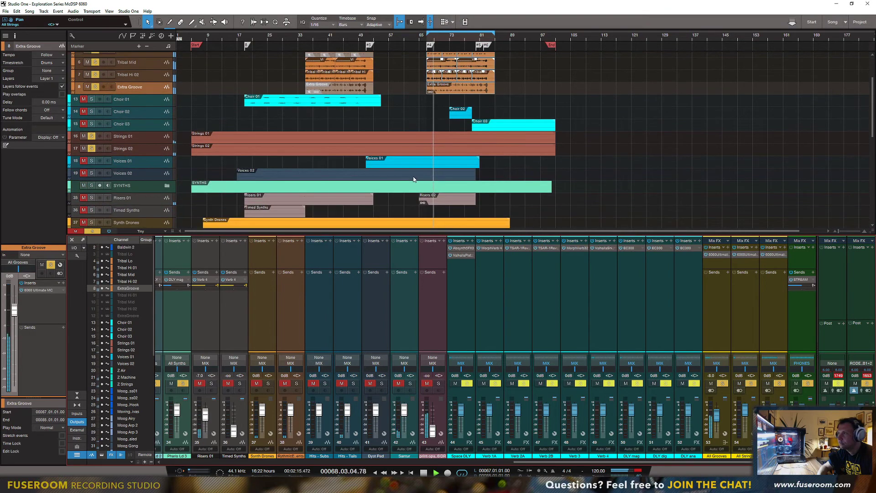
scroll(414, 181, up, 2)
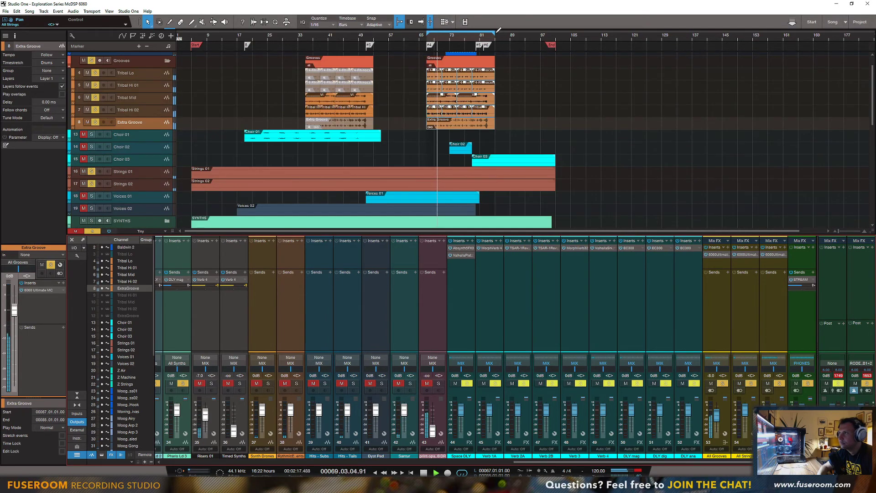
Extend the end of the loop range to about bar 97 and stop playback.
drag(496, 34, 541, 34)
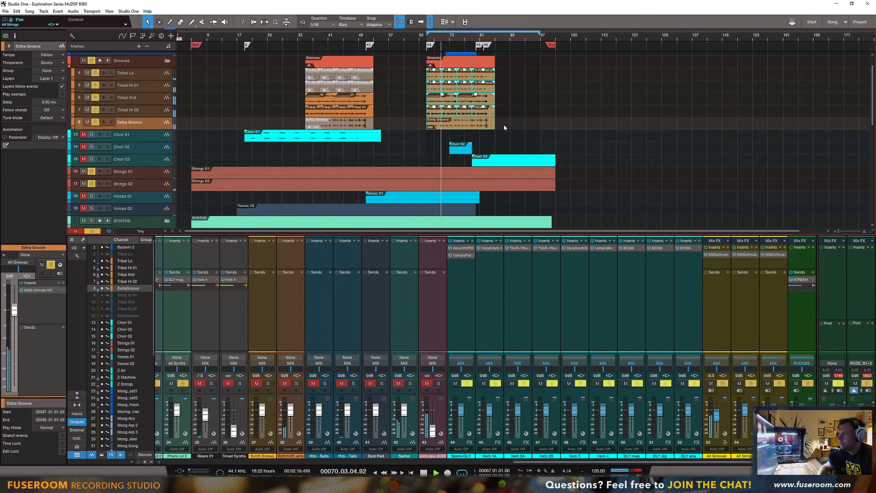
key(space)
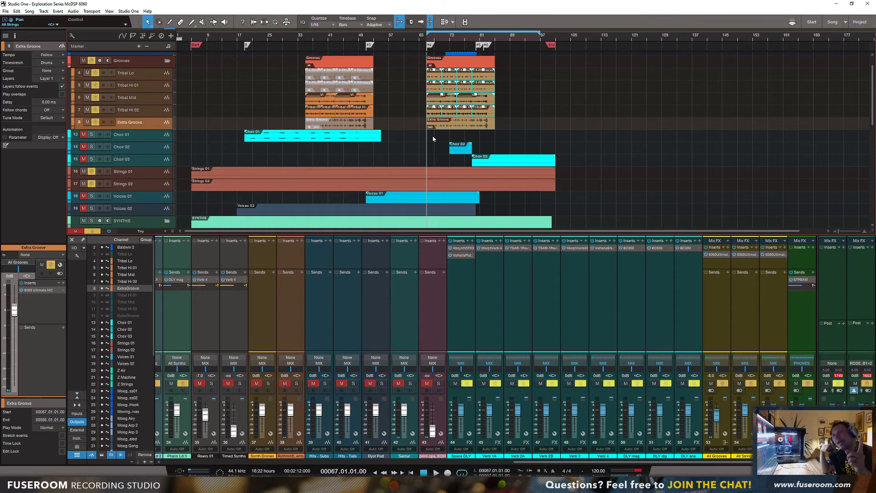
Examine the choir, strings, voices, synth and hits tracks in the arrangement to choose the next group to process.
click(459, 153)
scroll(424, 150, down, 2)
click(146, 102)
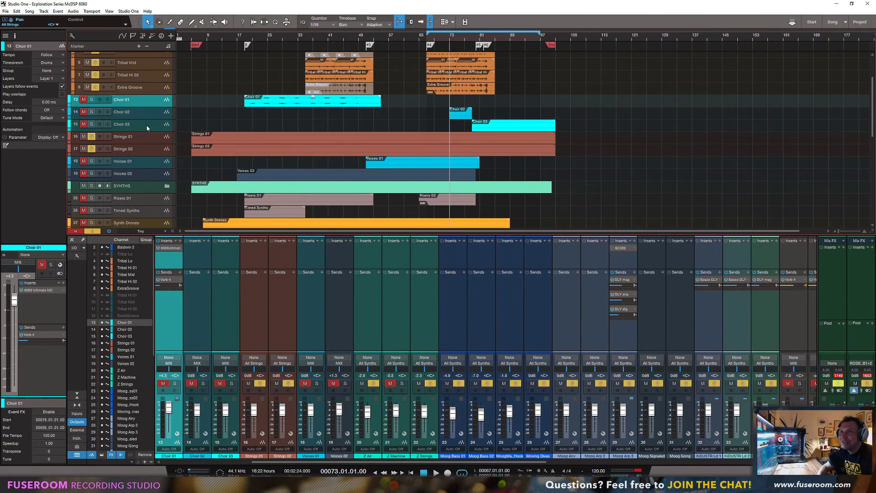
shift+click(147, 128)
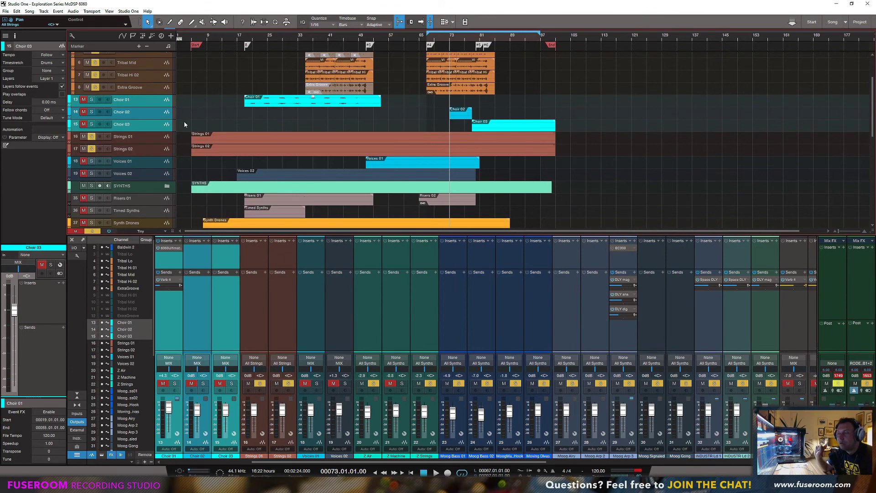
scroll(207, 122, down, 3)
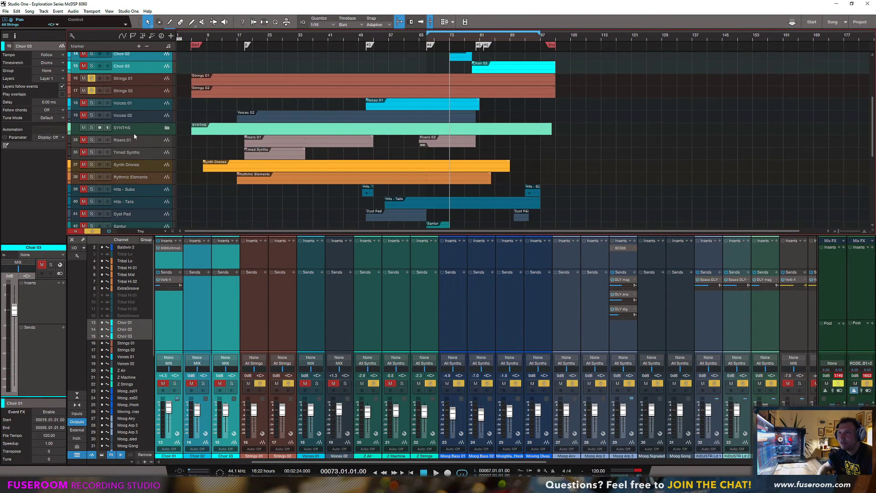
scroll(134, 136, up, 2)
scroll(155, 142, down, 1)
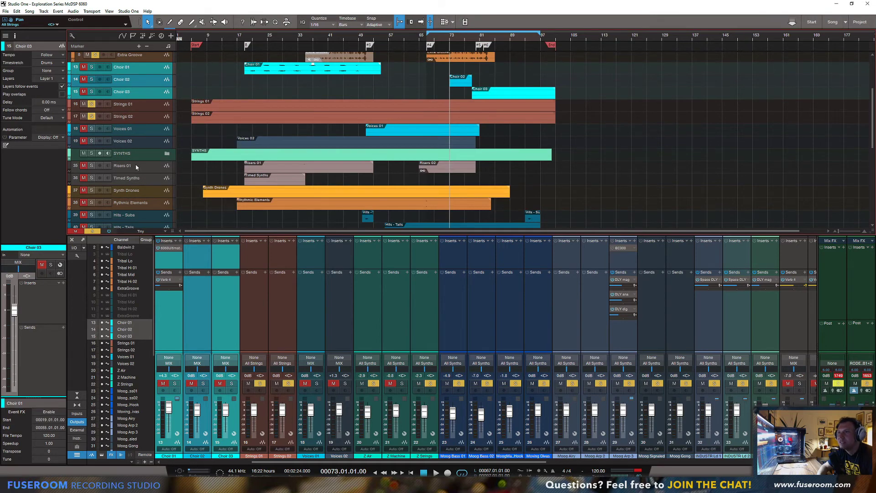
scroll(149, 167, down, 4)
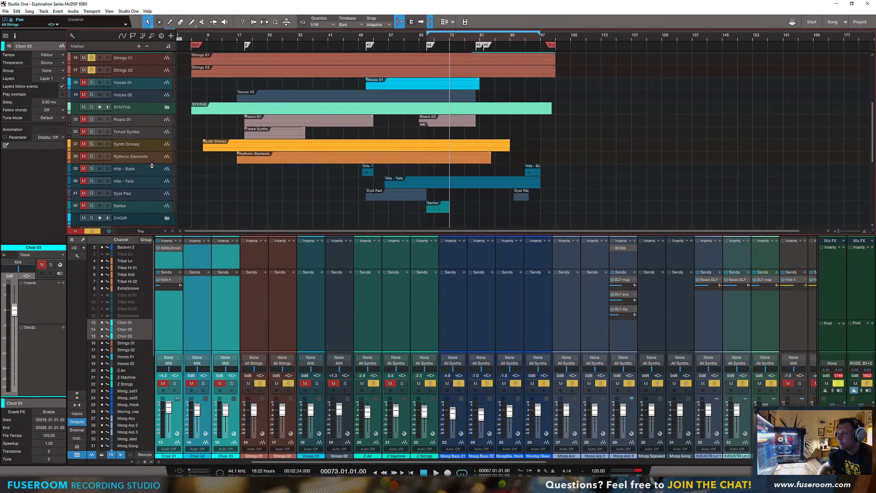
scroll(190, 172, up, 4)
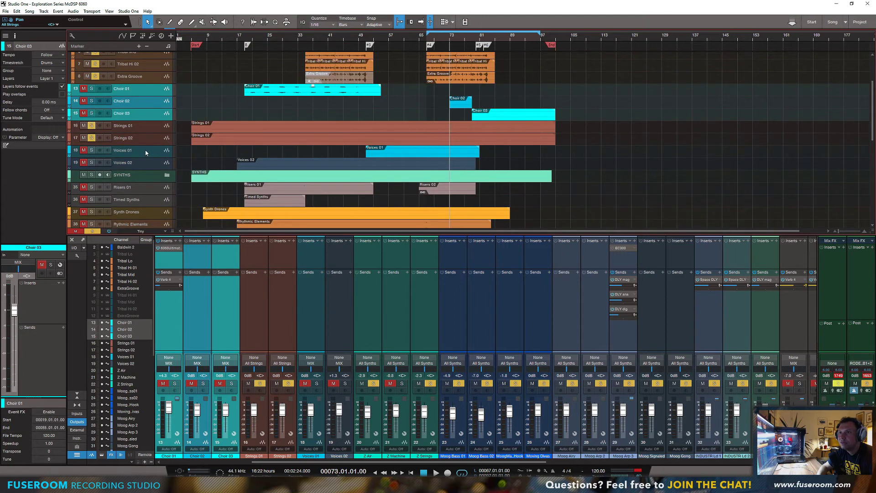
Unmute and solo the Voices 01 and Voices 02 tracks and play the song from bar 67.
click(146, 153)
click(85, 151)
click(85, 164)
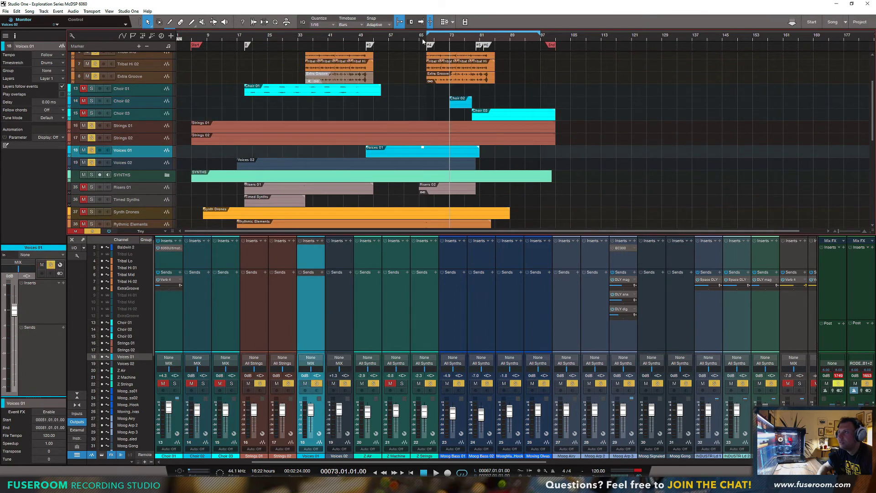
click(429, 41)
key(space)
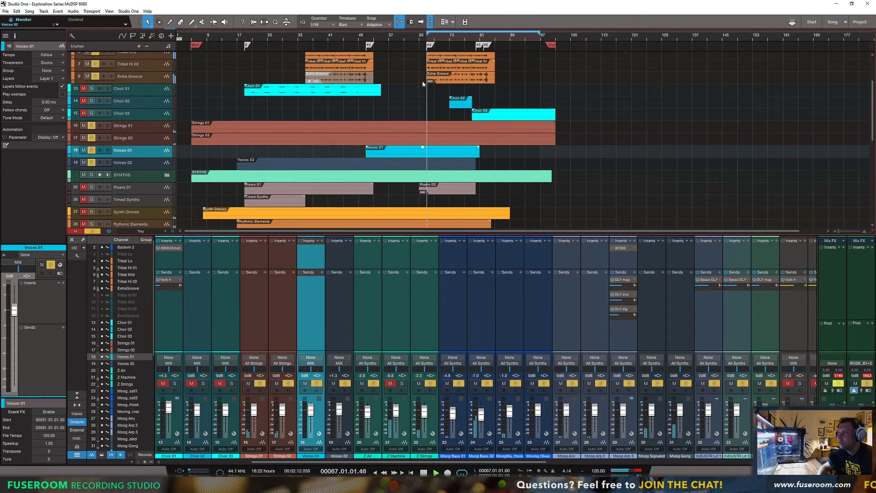
Stop playback and create a bus for the Voices 01 and Voices 02 channels.
click(145, 166)
key(space)
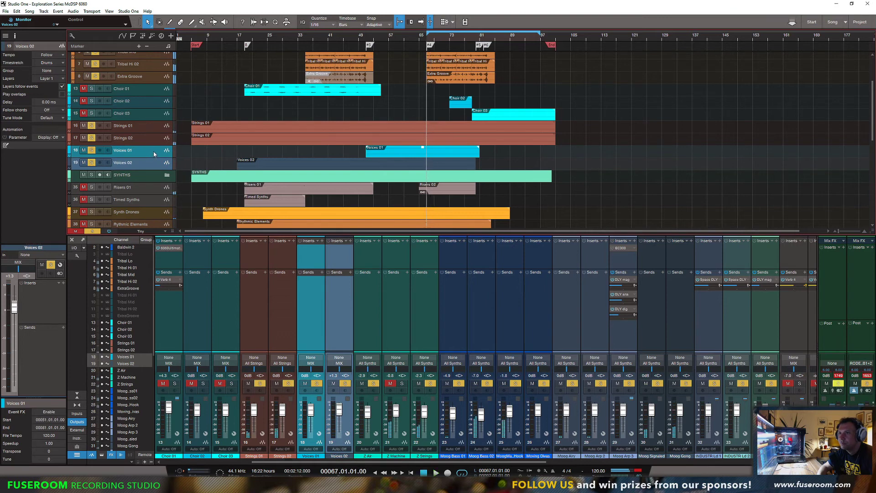
right_click(155, 153)
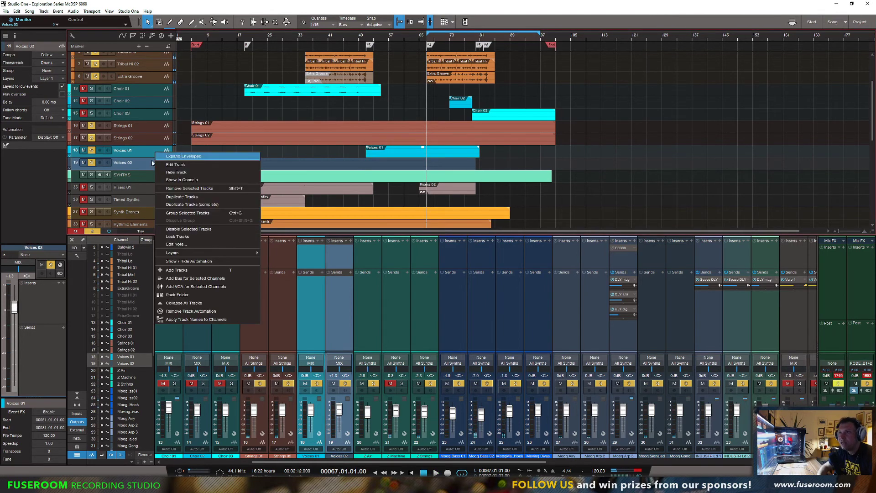
click(243, 312)
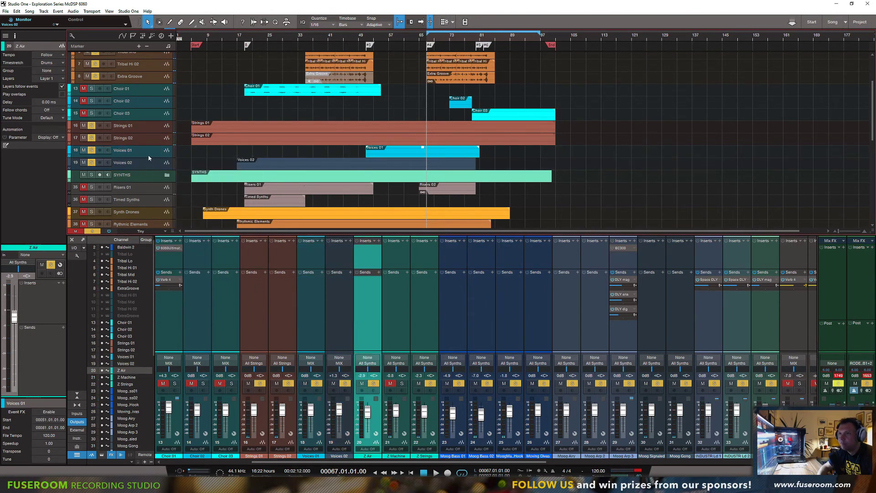
ctrl+click(346, 296)
right_click(340, 288)
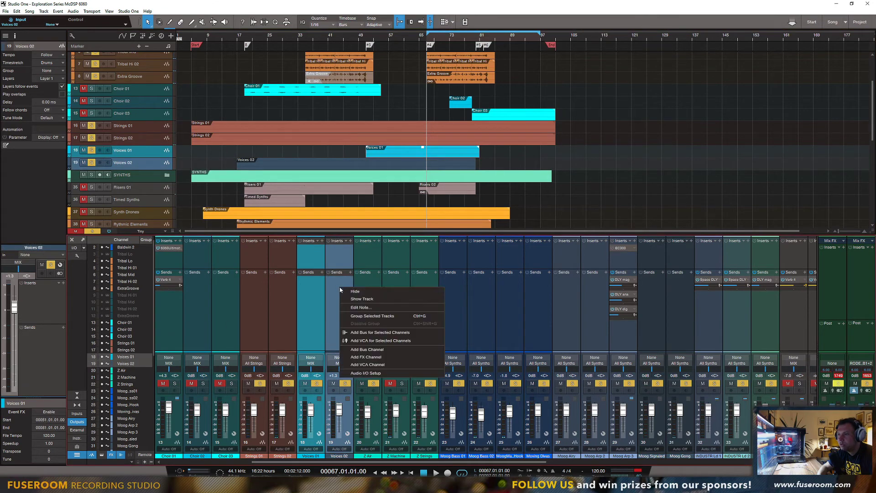
click(379, 332)
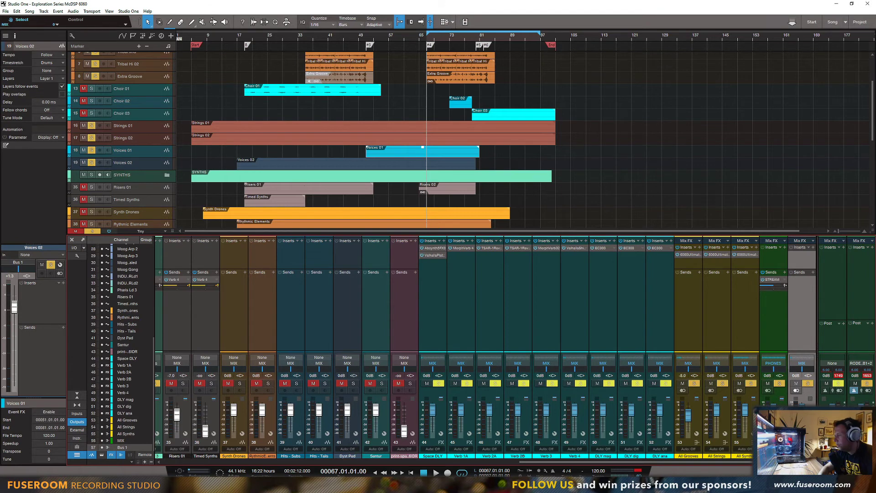
Place the new bus directly after All Synths, named All Voices, and colour it yellow.
drag(797, 306, 758, 312)
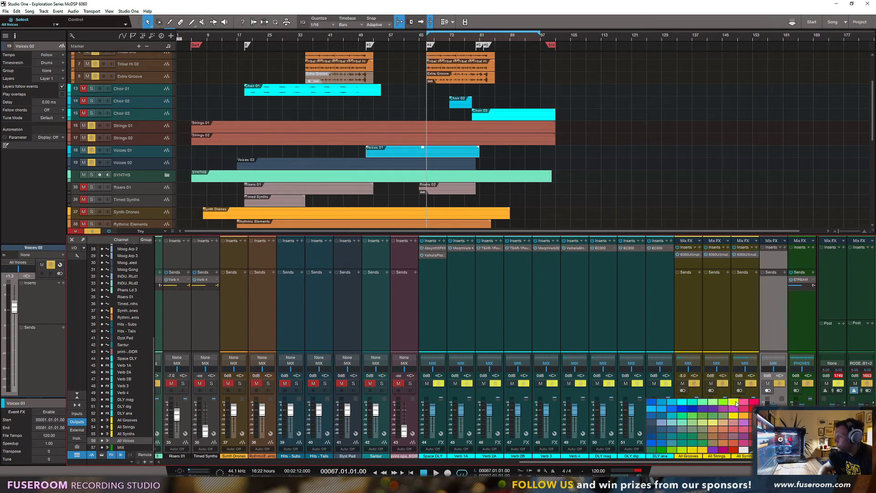
click(736, 417)
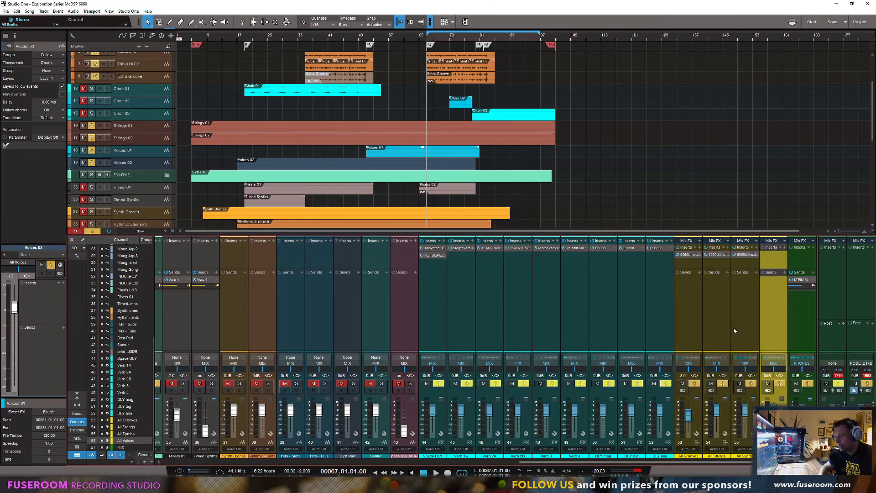
Insert the 6060 Ultimate Module Collection on the All Voices bus and move its window clear of the bus channels.
click(785, 247)
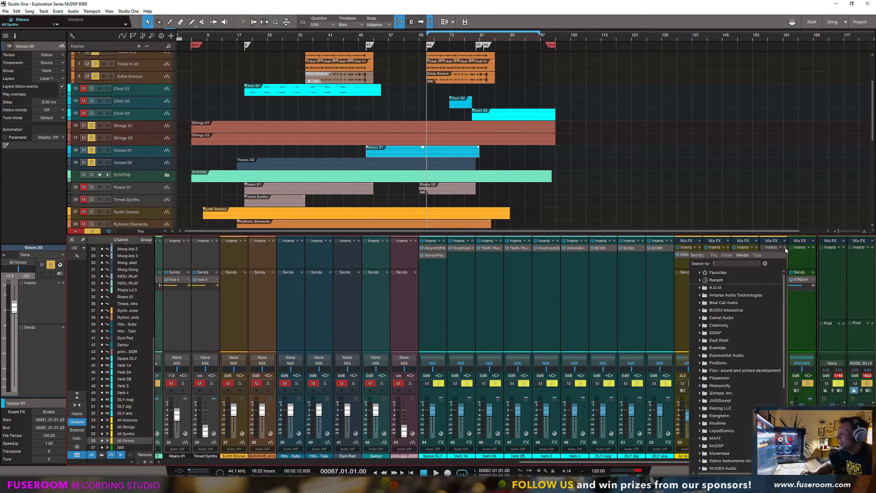
click(779, 261)
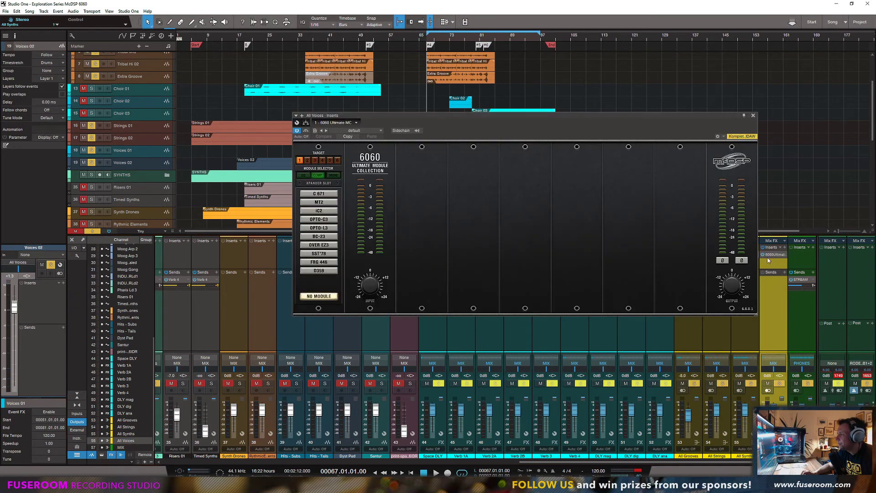
drag(557, 118, 475, 115)
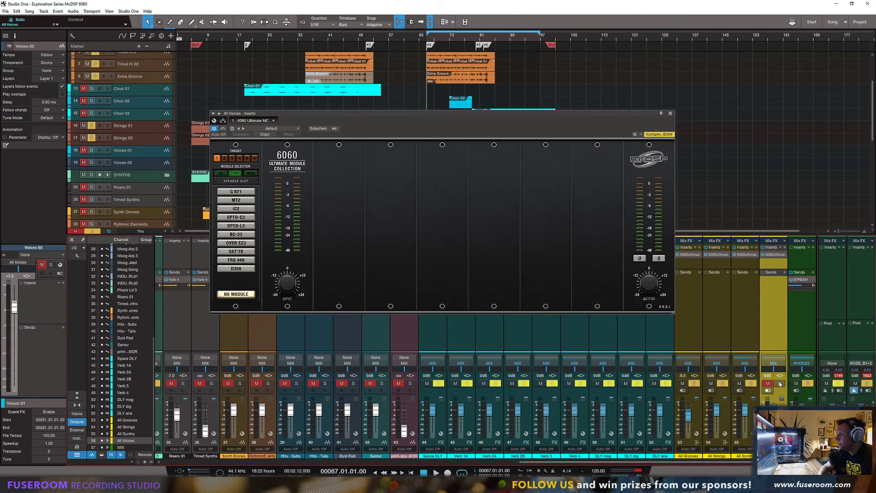
Start playback and silence the All Synths, All Strings and All Grooves buses so only the voices are heard.
key(space)
click(739, 383)
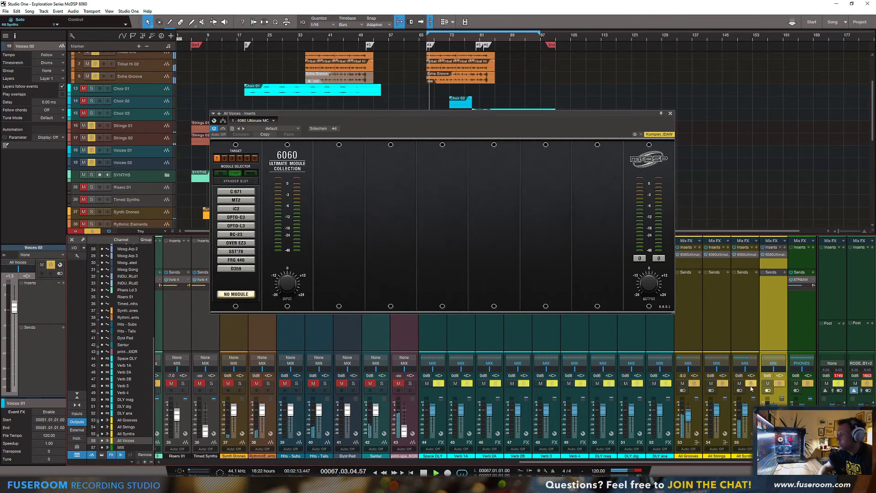
click(711, 383)
click(682, 383)
Set the input gain of the 6060 on All Voices to about 13 dB.
drag(531, 116, 594, 204)
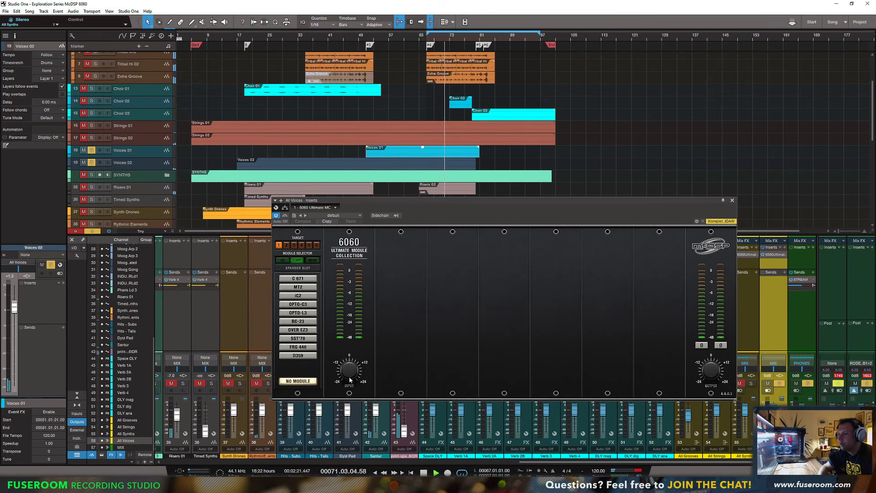
drag(350, 379, 355, 347)
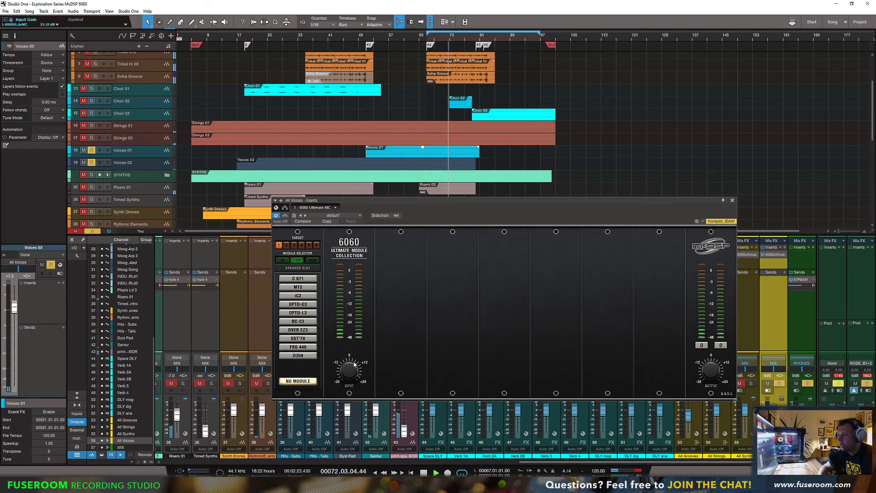
click(382, 266)
click(381, 265)
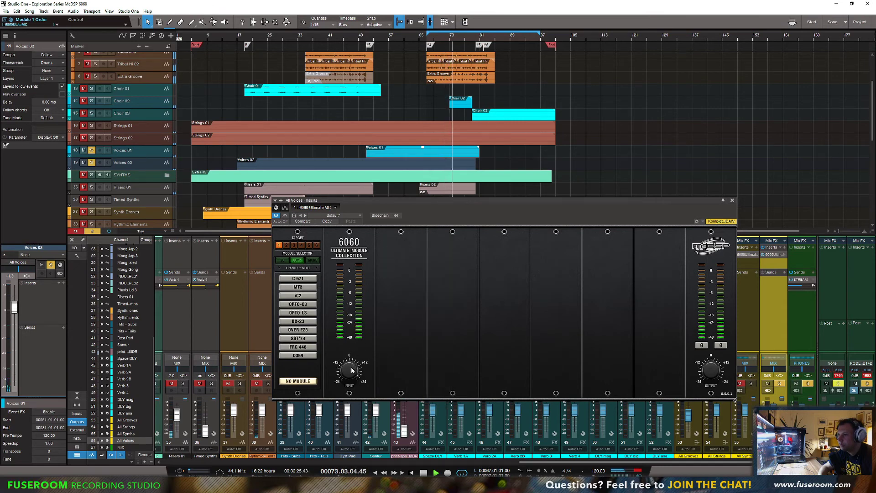
drag(349, 372, 348, 386)
Load the C 671 compressor into the first module slot of the All Voices 6060.
click(283, 259)
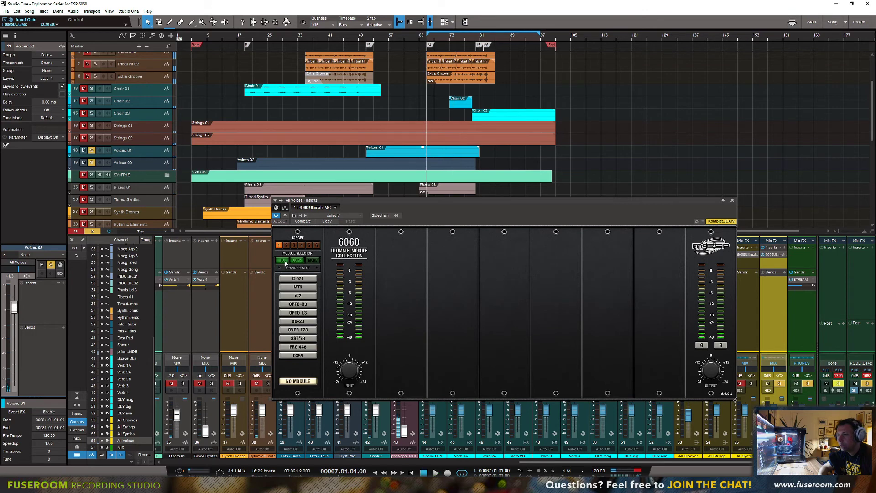
click(297, 259)
click(297, 278)
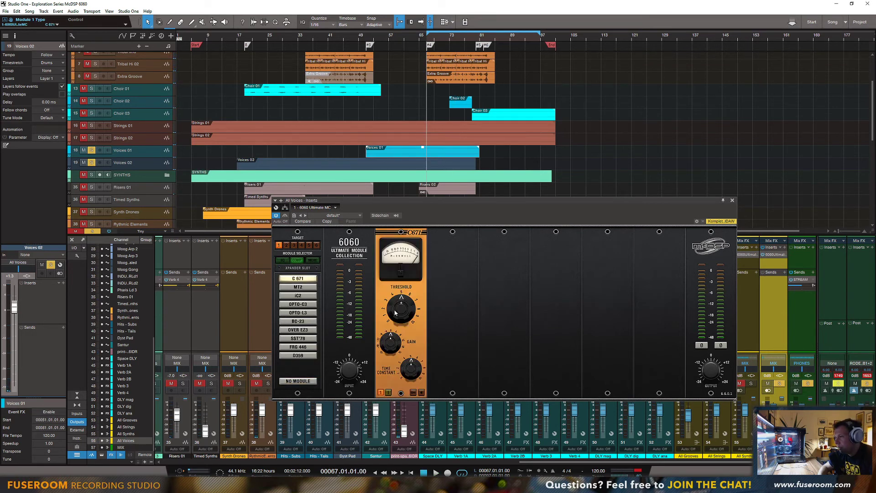
Play the voices while setting the C 671's threshold to about 22 and time constant to about 4.2, then stop.
key(space)
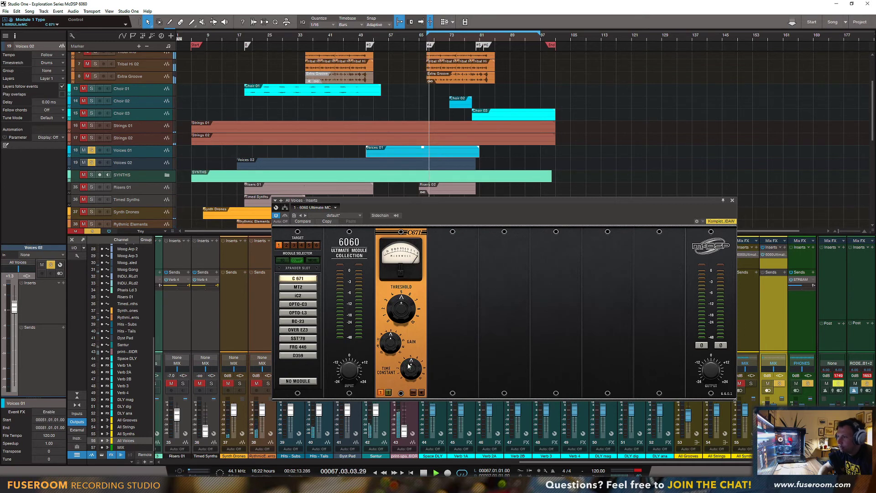
mouse_move(400, 315)
mouse_down()
mouse_move(391, 343)
mouse_move(400, 322)
mouse_up()
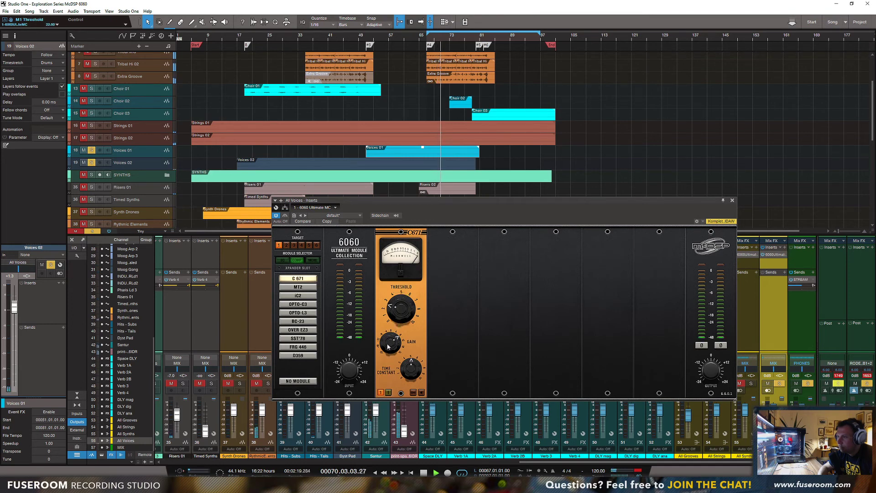
drag(411, 365, 407, 383)
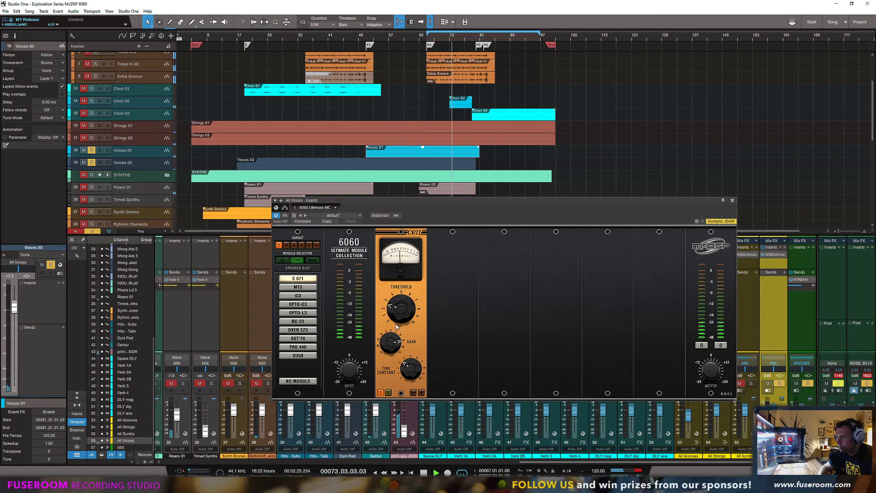
key(space)
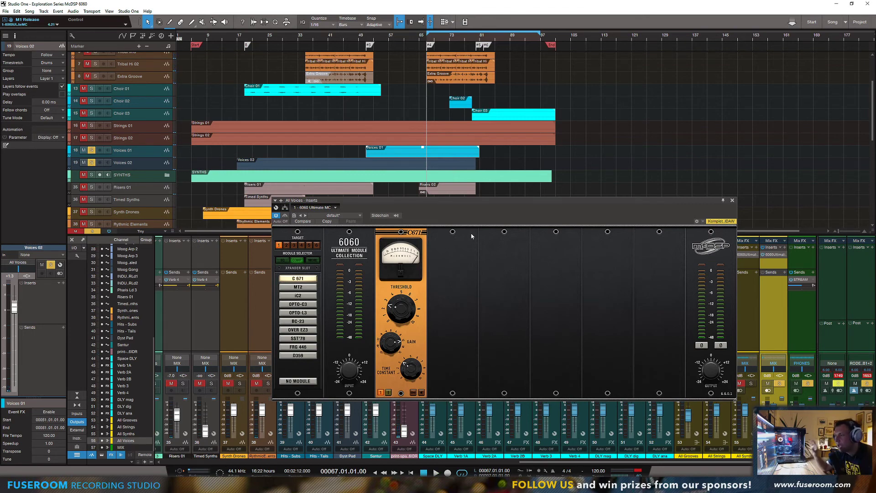
Add the MOD-D module in the second slot with Drive at about 15.6, Tone about 62 and Low Cut about 132.
click(472, 236)
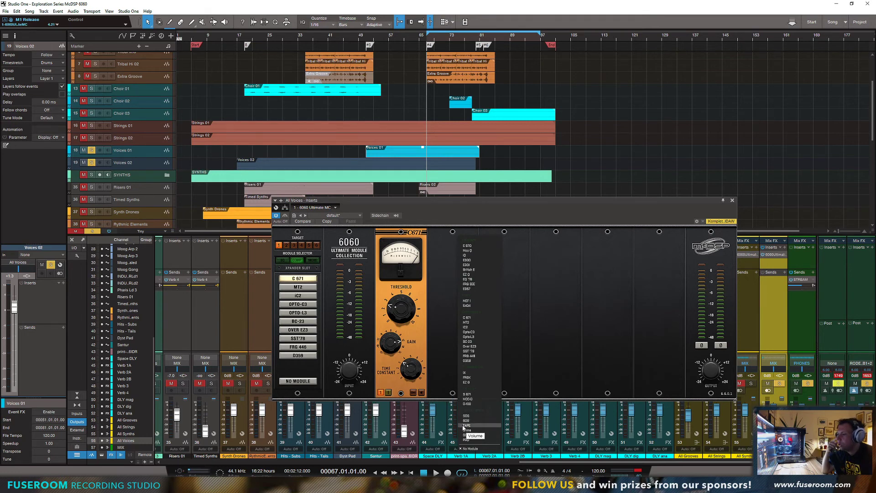
click(470, 400)
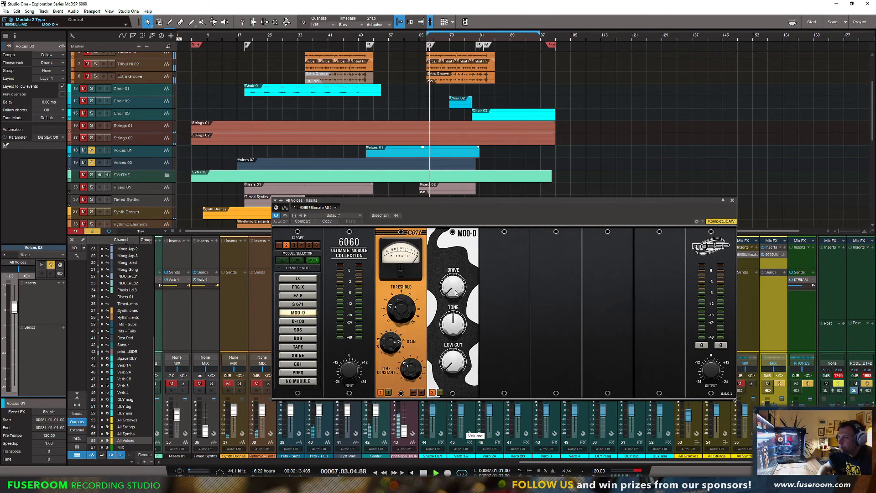
drag(455, 293, 452, 277)
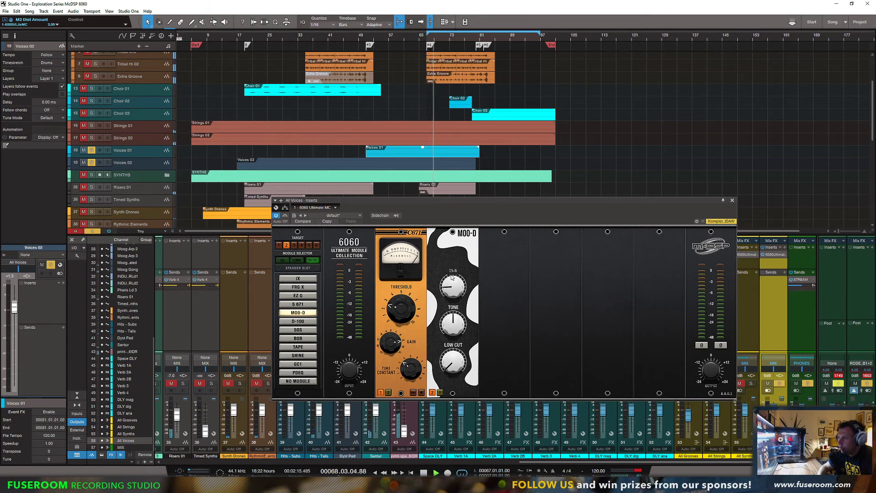
drag(453, 322, 454, 315)
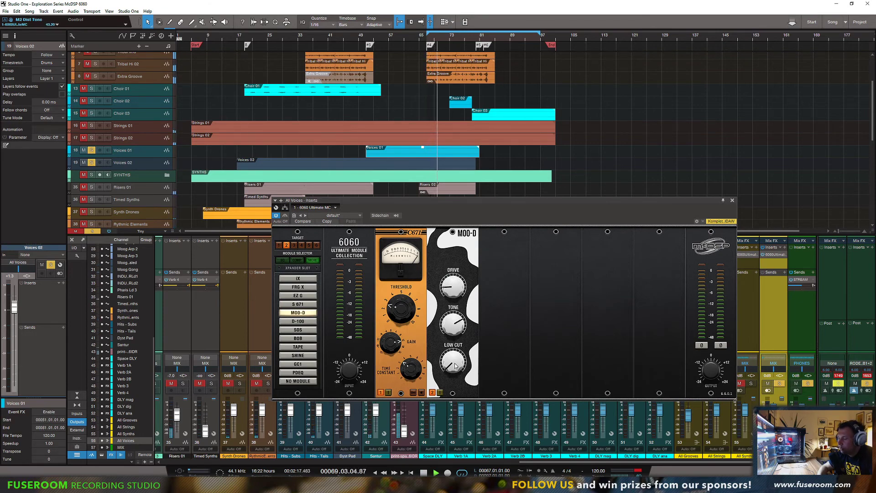
drag(455, 365, 456, 334)
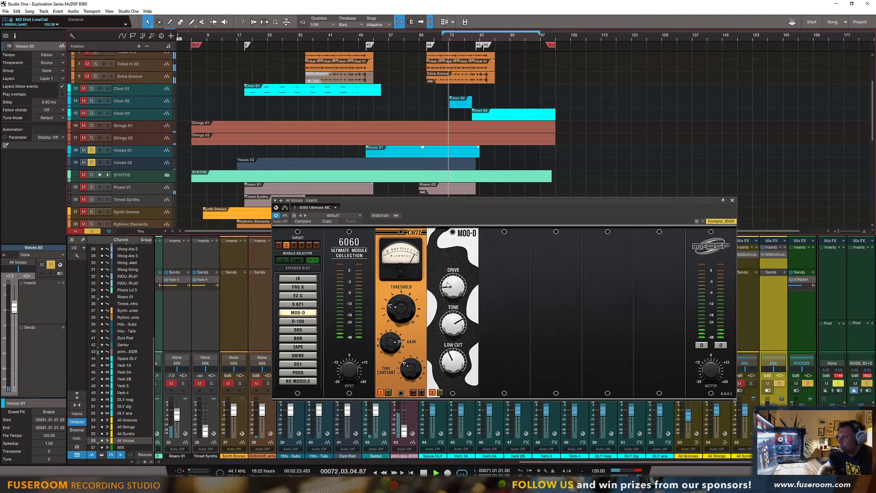
Enable the MOD-D module, raise its Low Cut, fine-tune its Drive while the voices play, and stop playback.
click(434, 395)
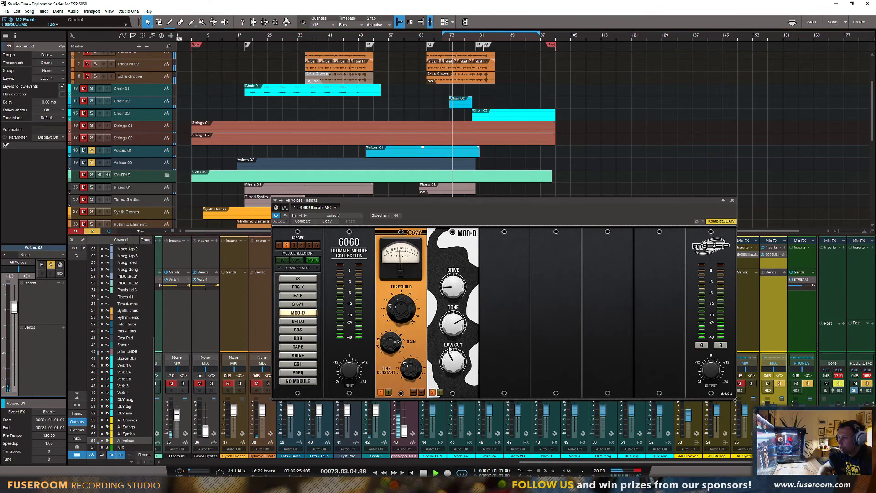
drag(450, 355, 457, 334)
drag(452, 294, 462, 288)
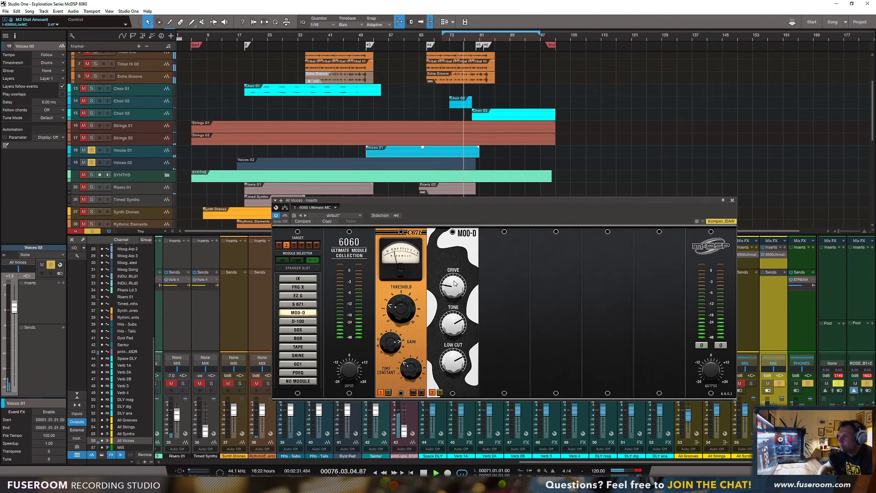
drag(506, 202, 462, 222)
key(space)
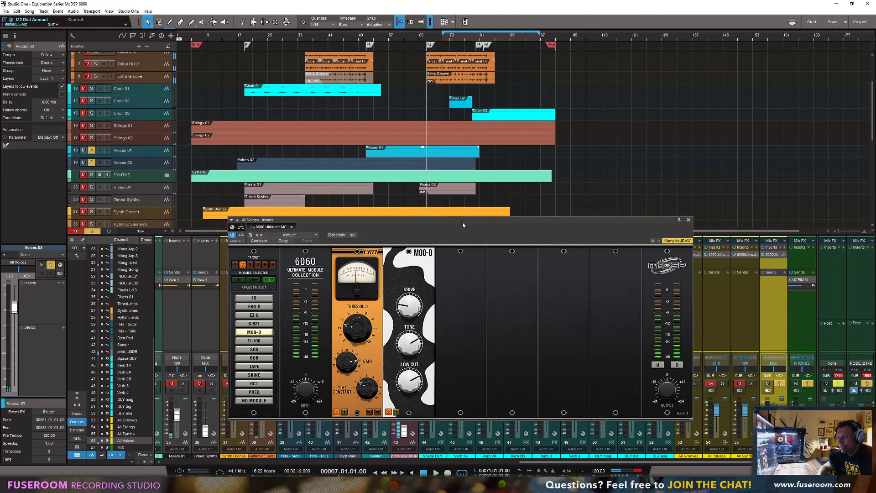
Insert the EC300 delay after the 6060 on the All Voices bus.
click(785, 248)
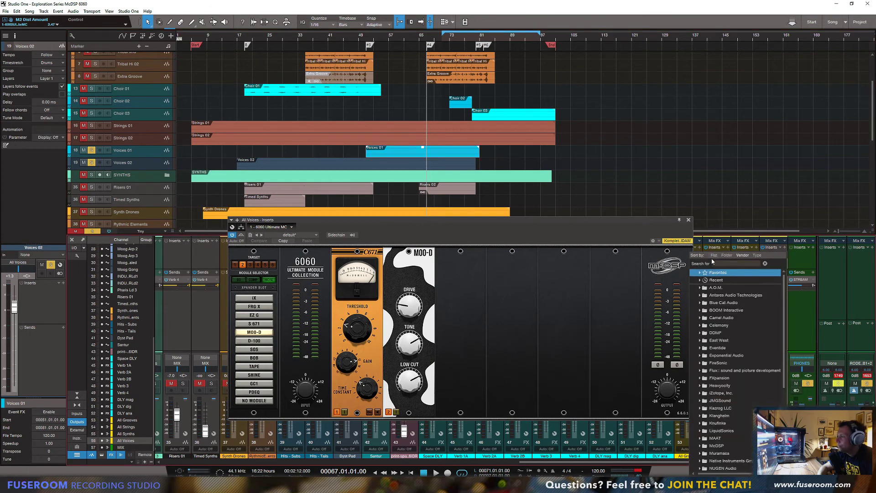
text(ec300)
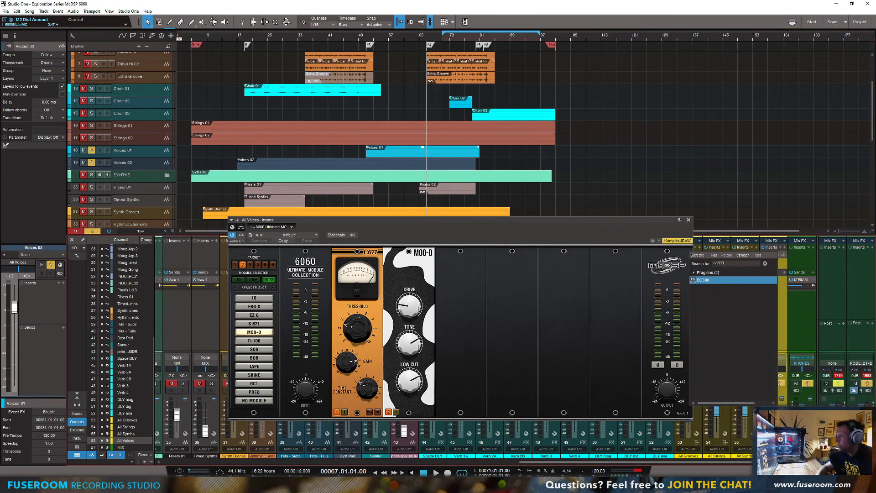
key(Return)
drag(497, 223, 693, 141)
Switch the EC300 to Dual delay mode and play the voices from bar 71 to hear it.
click(441, 40)
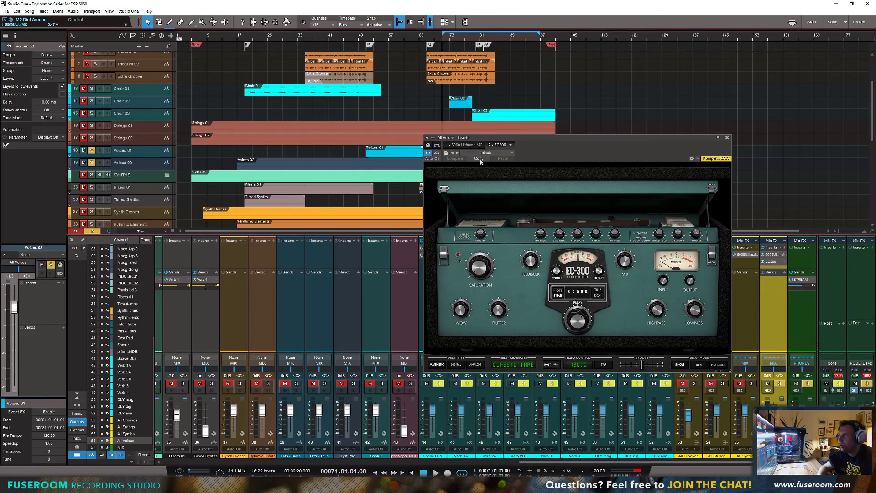
key(space)
drag(537, 140, 486, 151)
key(space)
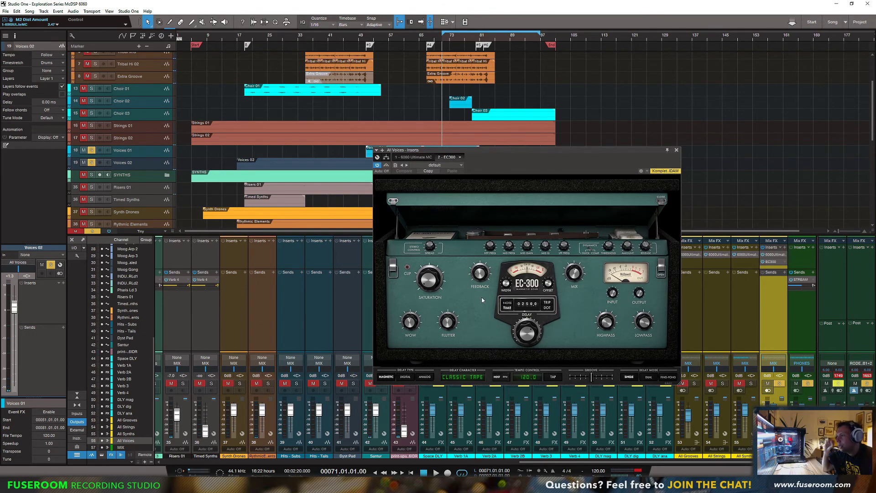
click(649, 377)
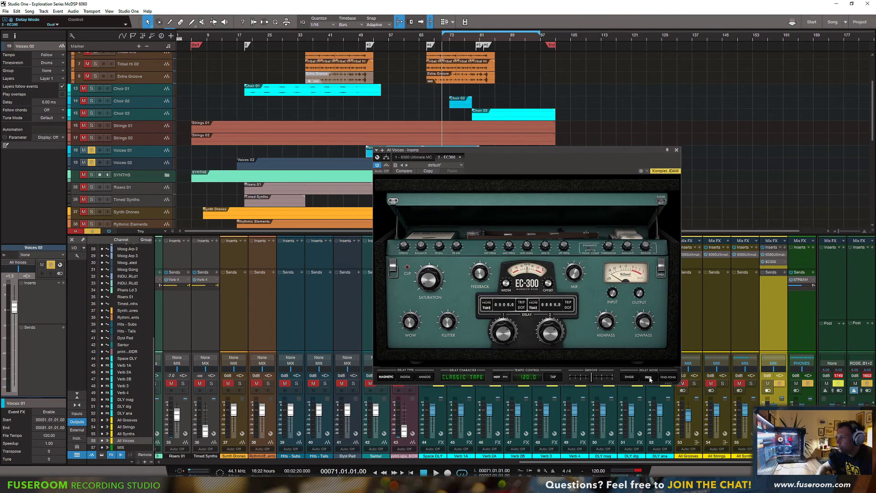
key(space)
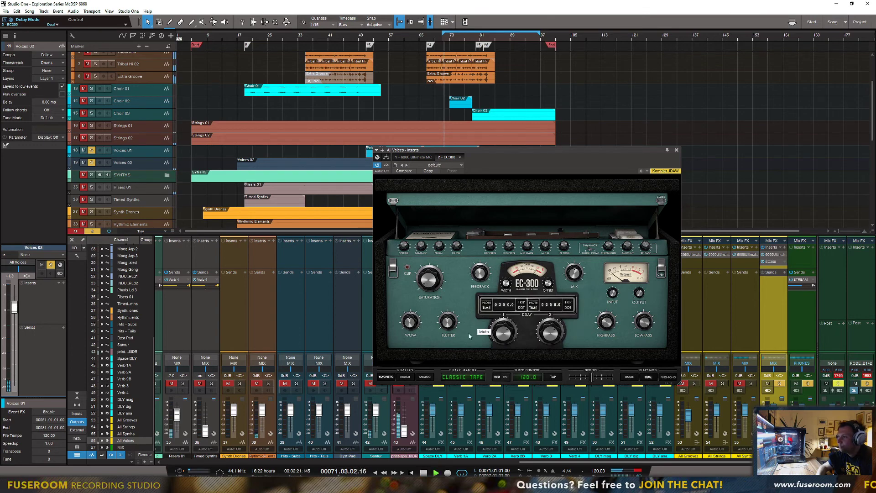
key(space)
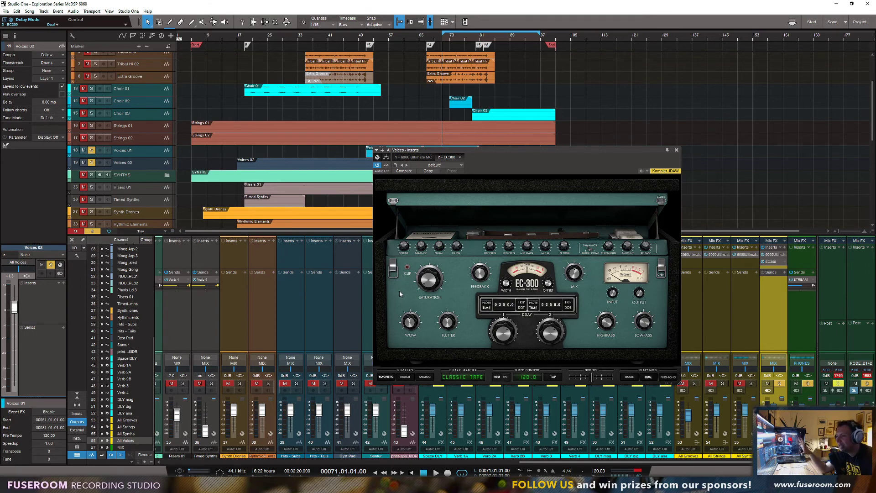
Try the EC300's Digital and Analog types and its Ping-Pong and Single modes, ending on Magnetic with Dual mode.
click(405, 377)
click(423, 377)
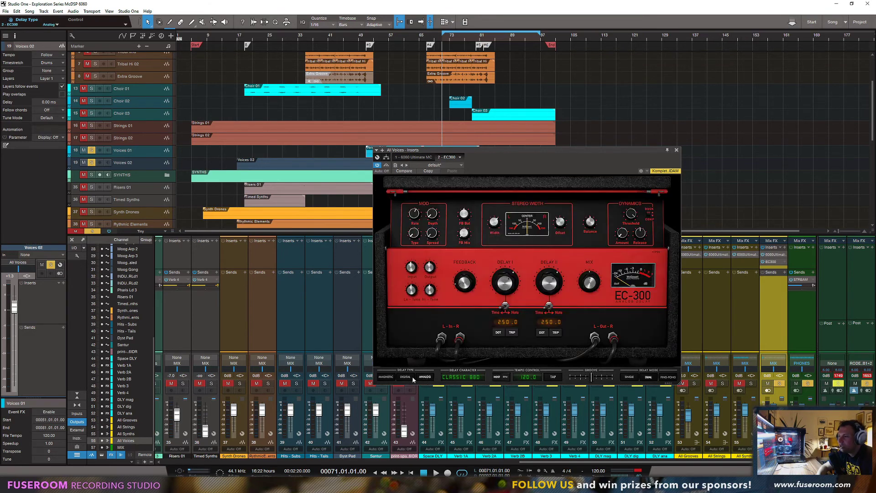
click(386, 377)
click(668, 377)
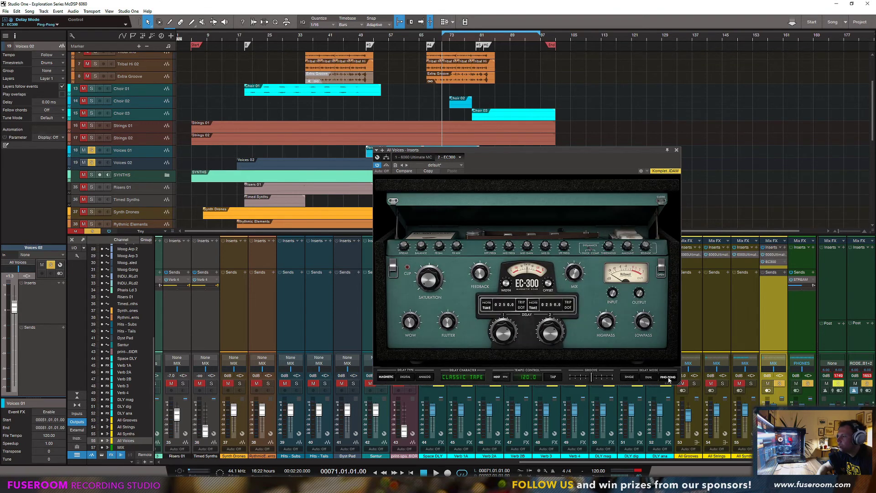
click(629, 377)
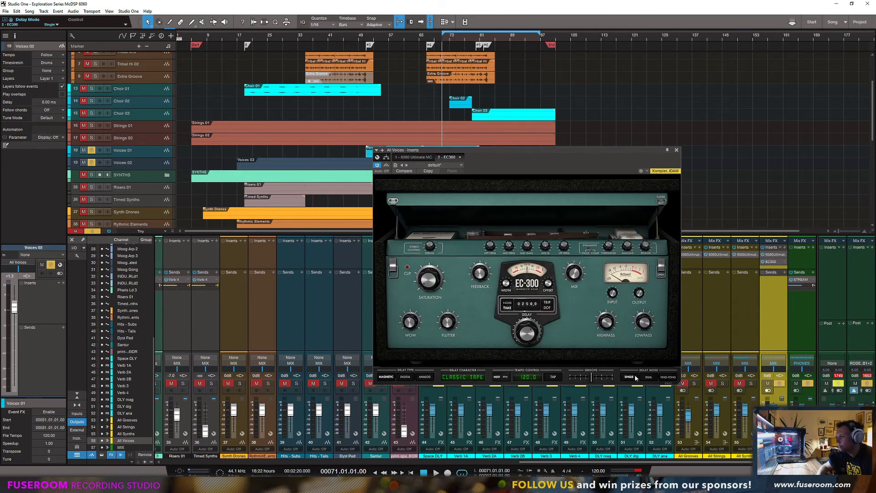
click(405, 377)
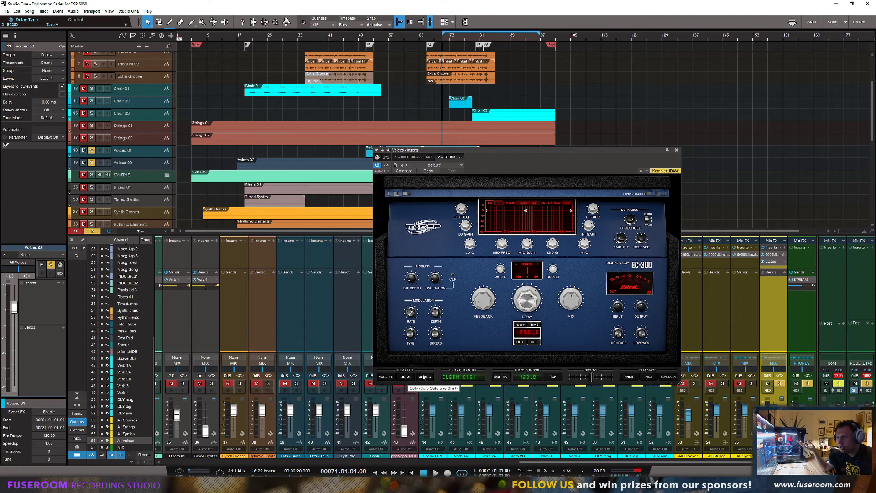
click(424, 377)
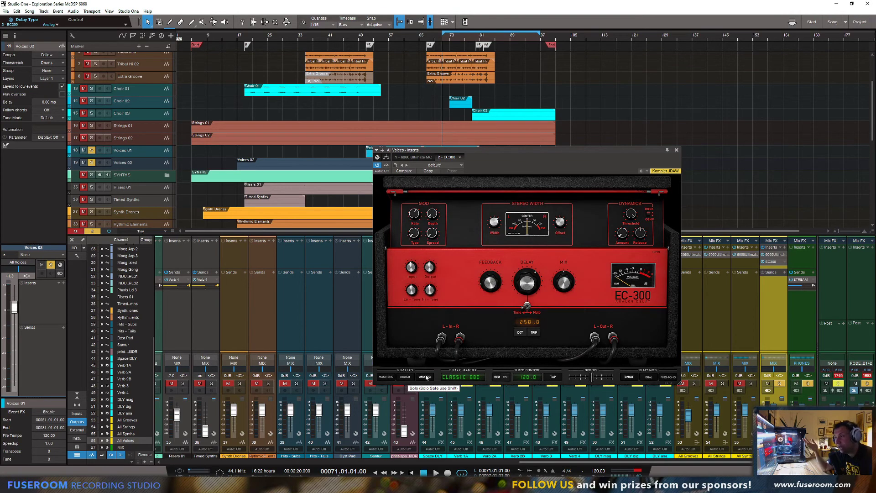
click(386, 377)
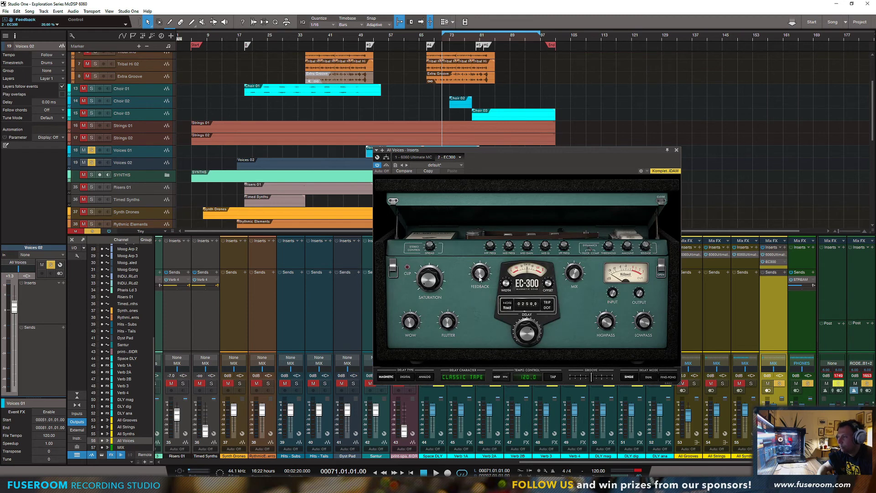
click(648, 377)
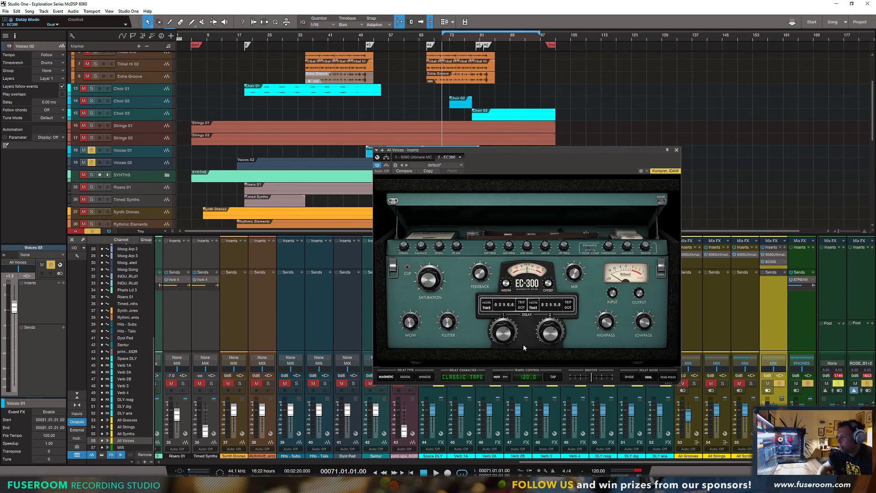
Sync both EC300 delays to note values, 1/8 for the first and 1/4 for the second.
click(486, 305)
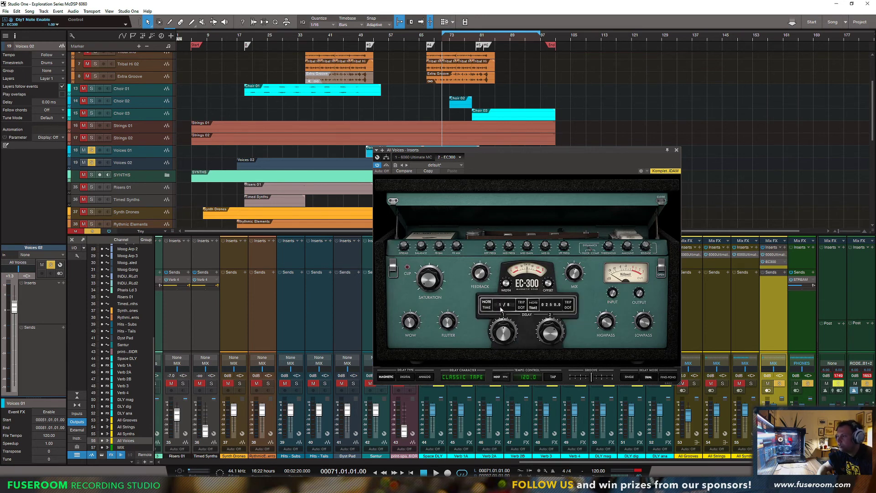
click(533, 303)
drag(552, 333, 554, 326)
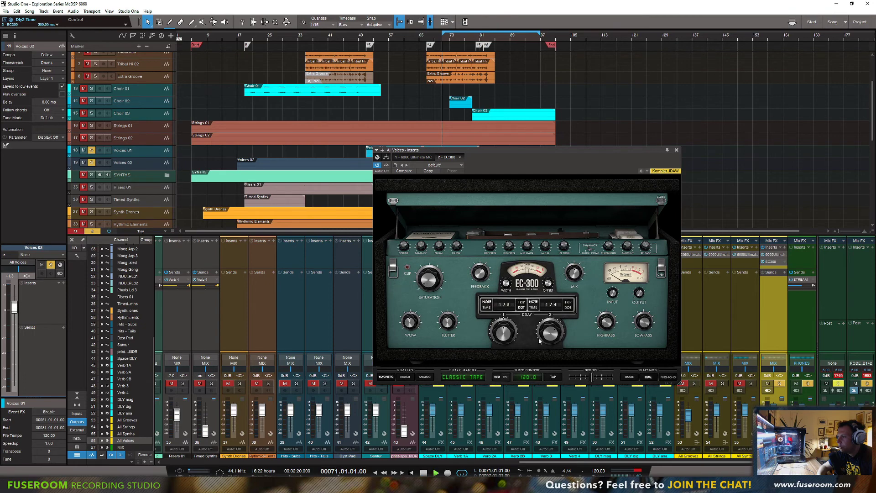
Adjust the EC300's mix, saturation, wow and flutter during playback, with highpass about 159 Hz and lowpass about 8.1 kHz.
key(space)
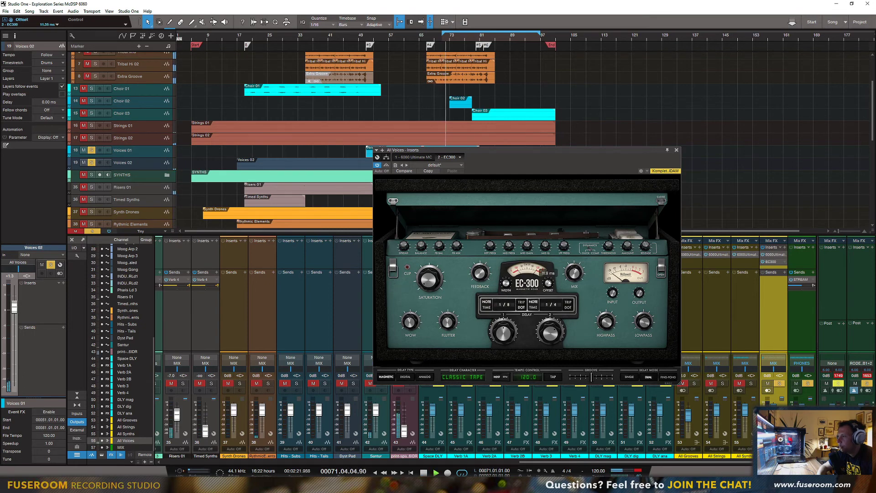
drag(573, 276, 575, 267)
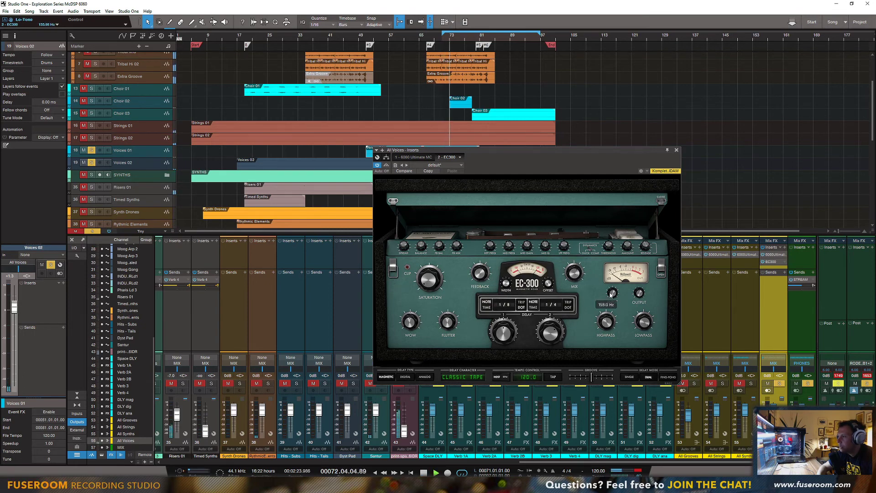
click(642, 324)
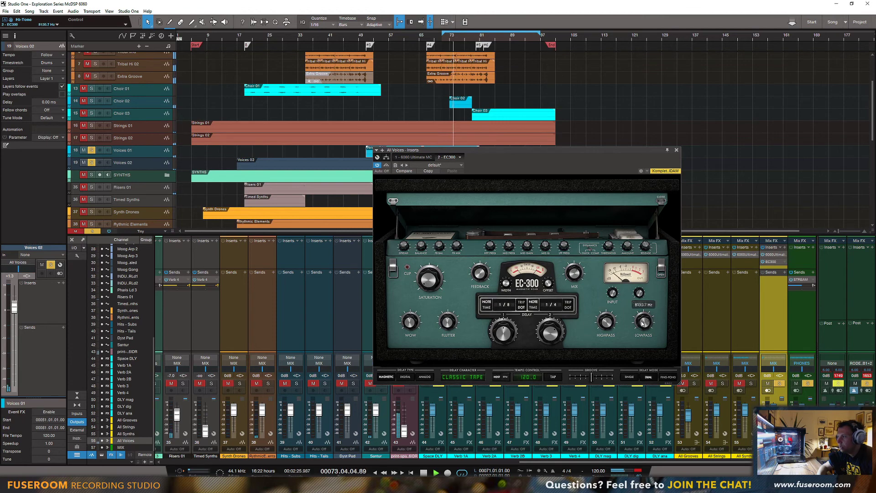
click(429, 274)
drag(429, 272, 429, 262)
drag(411, 325, 412, 323)
drag(444, 325, 443, 332)
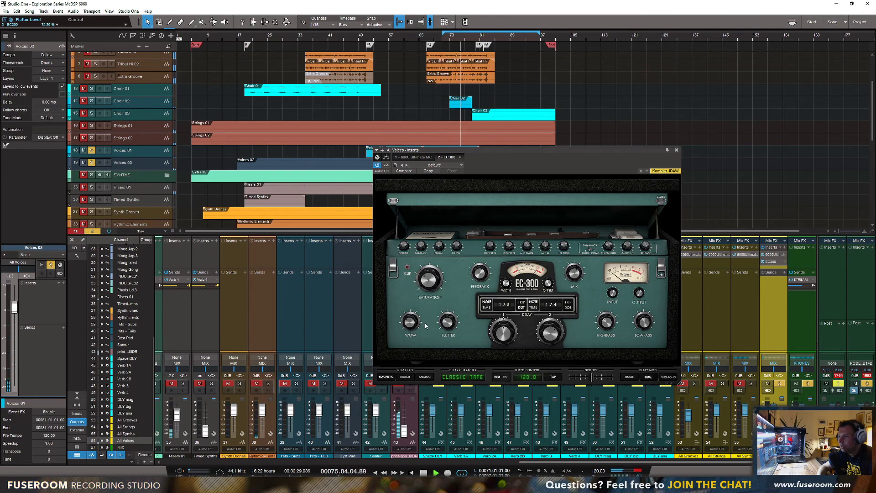
Compare the voices with the EC300 bypassed and active, then stop playback.
click(386, 166)
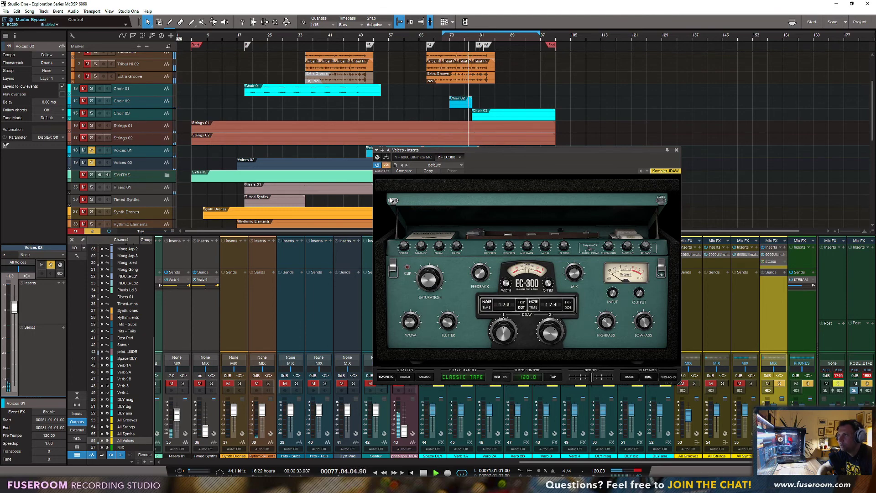
click(386, 166)
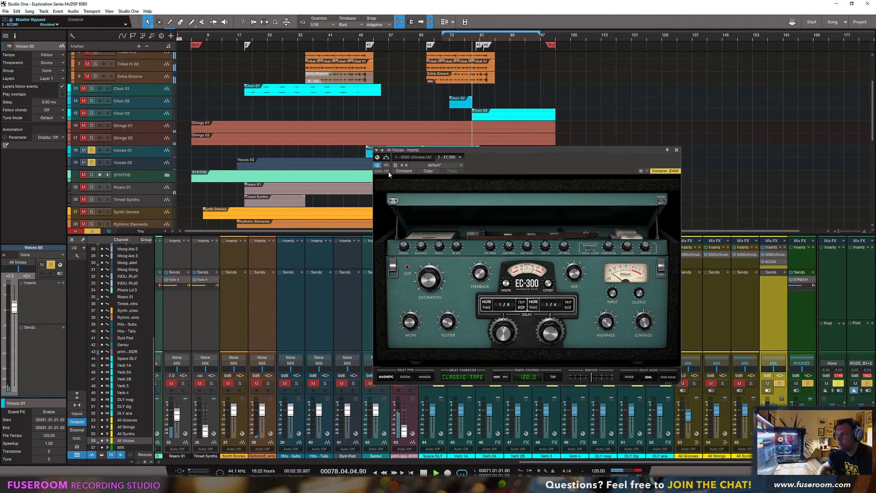
key(space)
Solo the All Synths, All Strings and All Grooves buses and lower All Voices to -4.9 dB during playback.
click(751, 385)
click(723, 384)
click(695, 384)
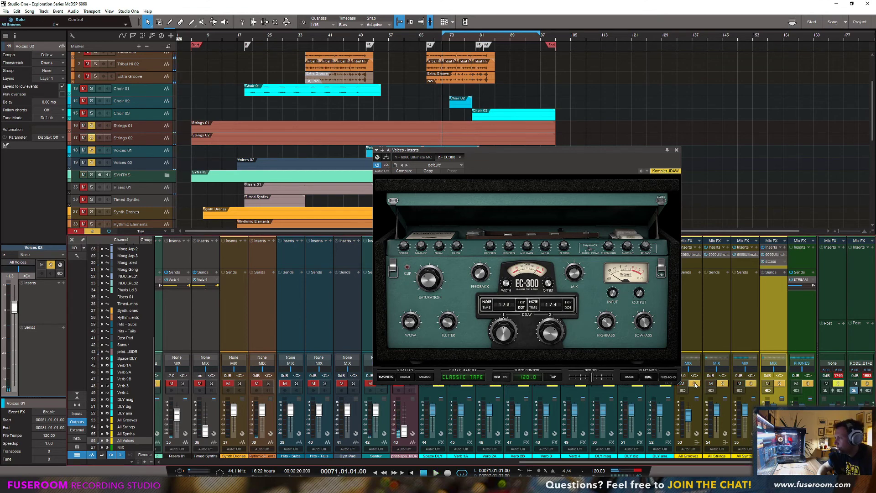
key(space)
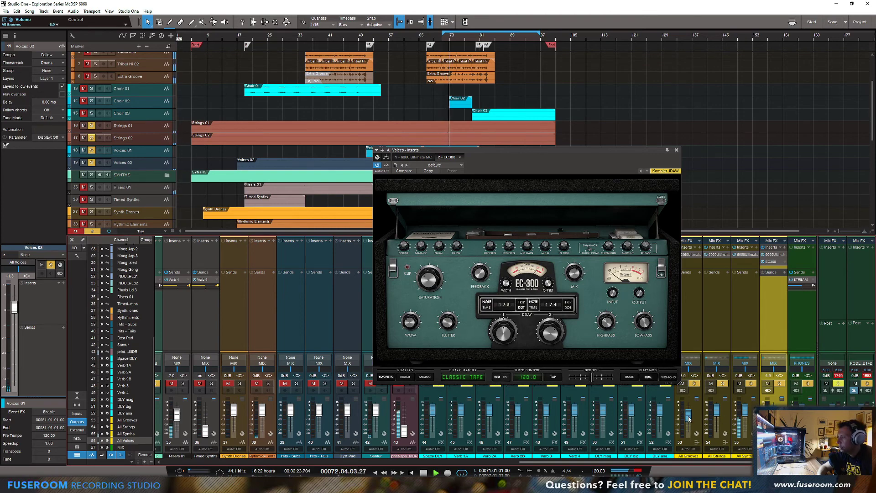
key(space)
Solo the Grooves folder track and play the song from bar 67.
click(430, 45)
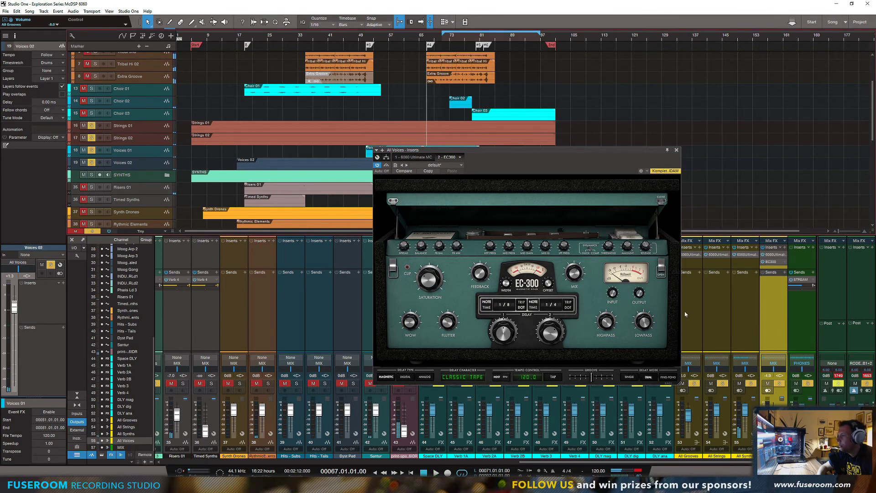
scroll(123, 137, up, 3)
click(91, 61)
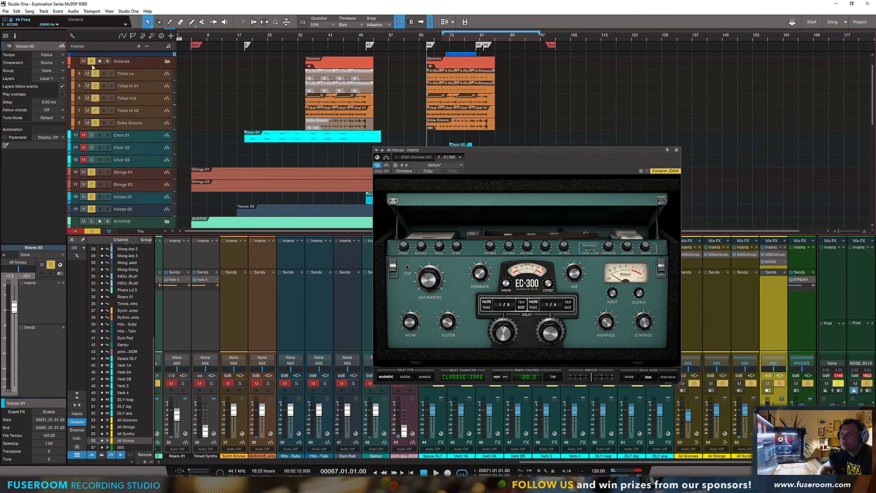
key(space)
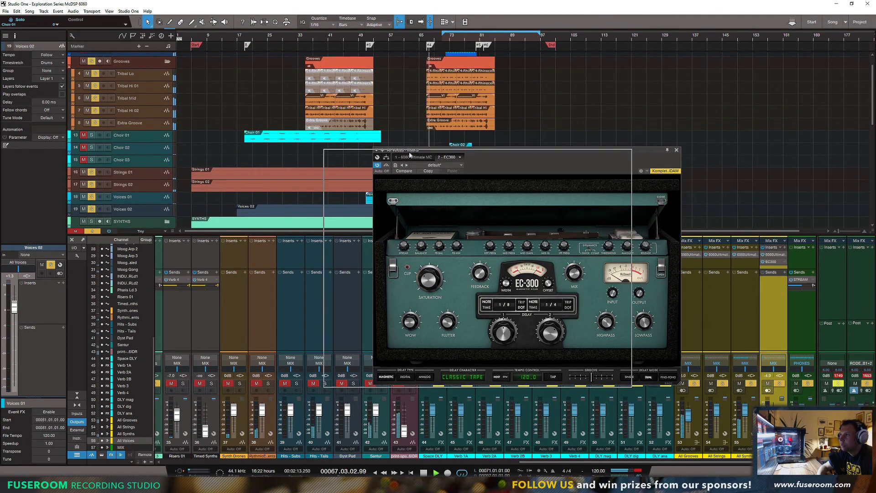
Insert a second 6060 Ultimate MC after the EC300 on All Voices and load OPTO-L3 into its first slot.
drag(429, 150, 355, 156)
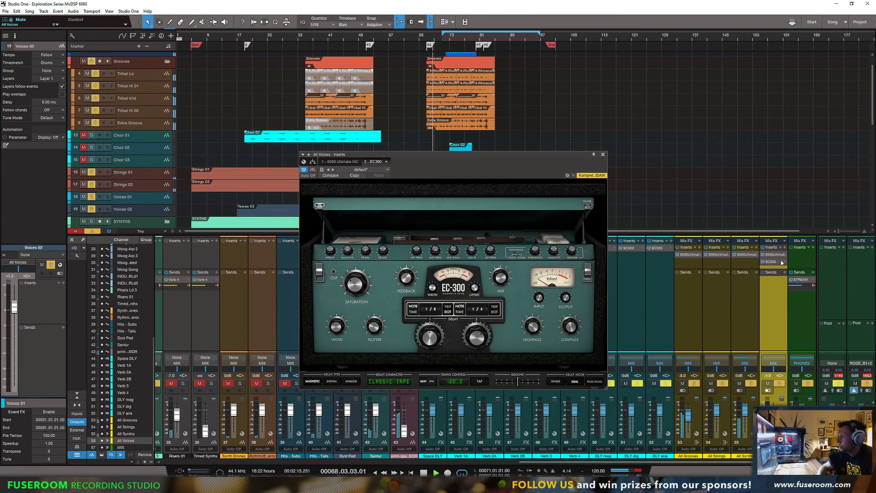
click(785, 247)
text(6060)
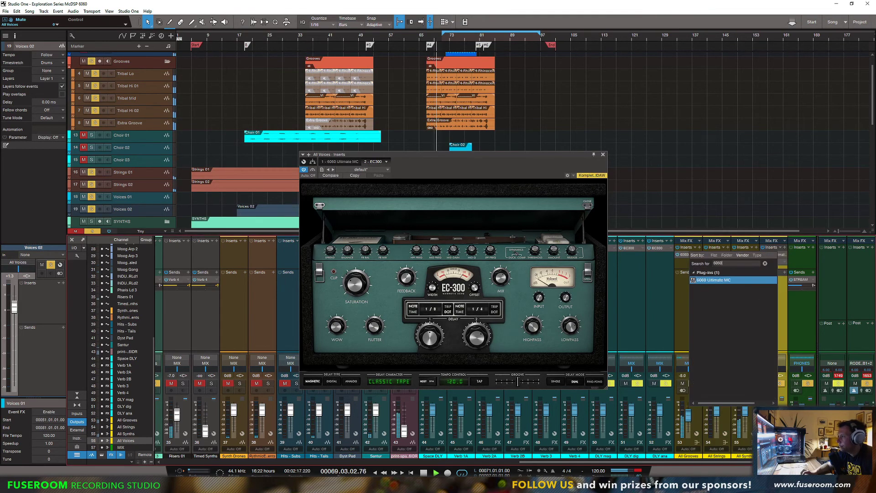
double_click(727, 279)
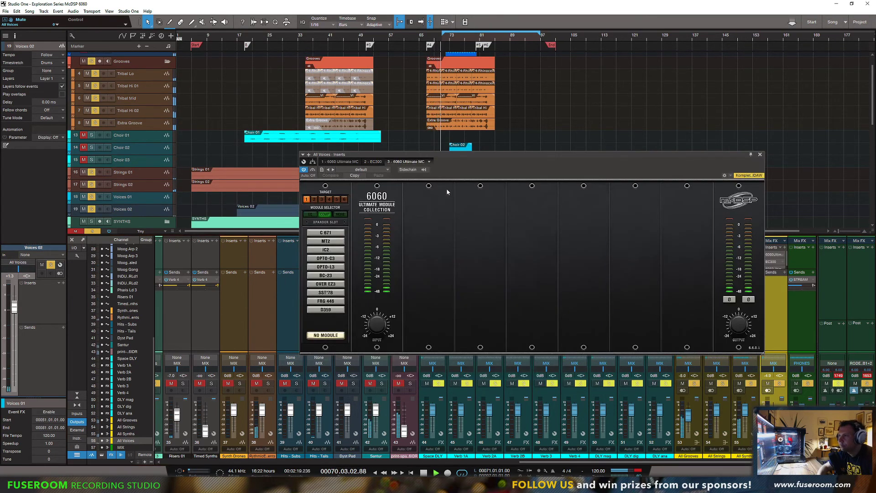
click(325, 241)
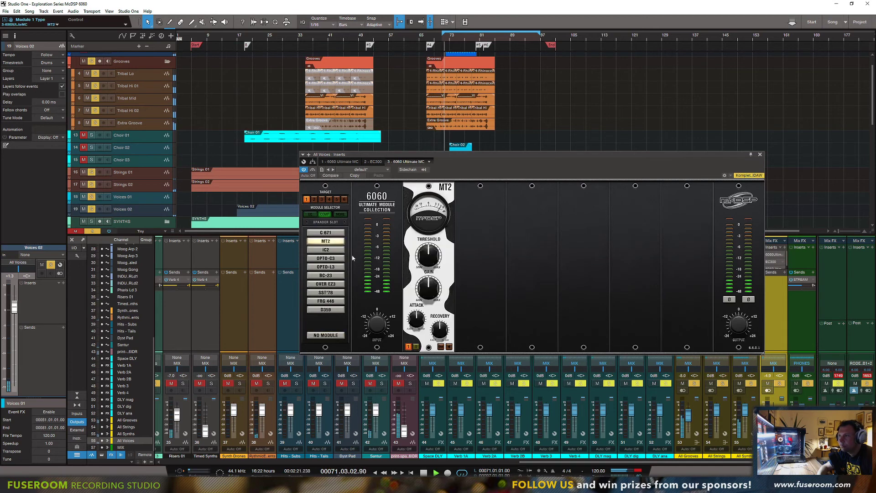
click(326, 266)
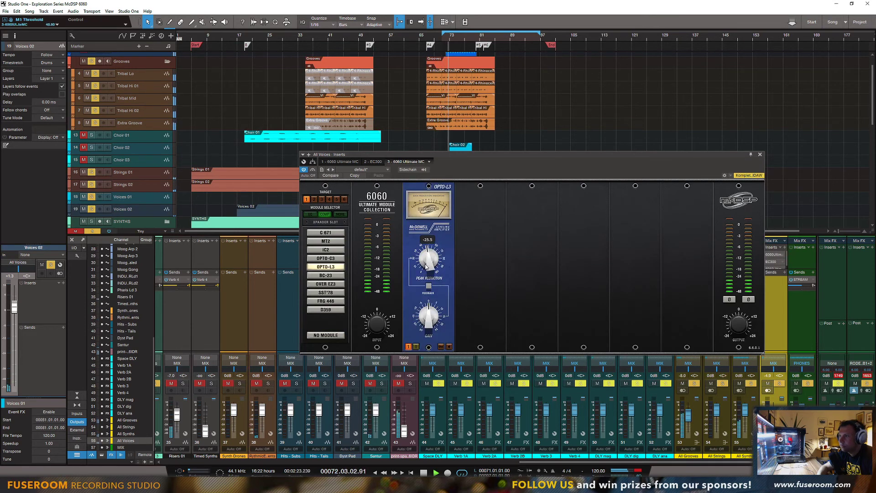
Enable Feedback on the OPTO-L3, set Peak Reduction to about -28 and raise Gain to about 8.
click(429, 285)
drag(423, 314, 426, 320)
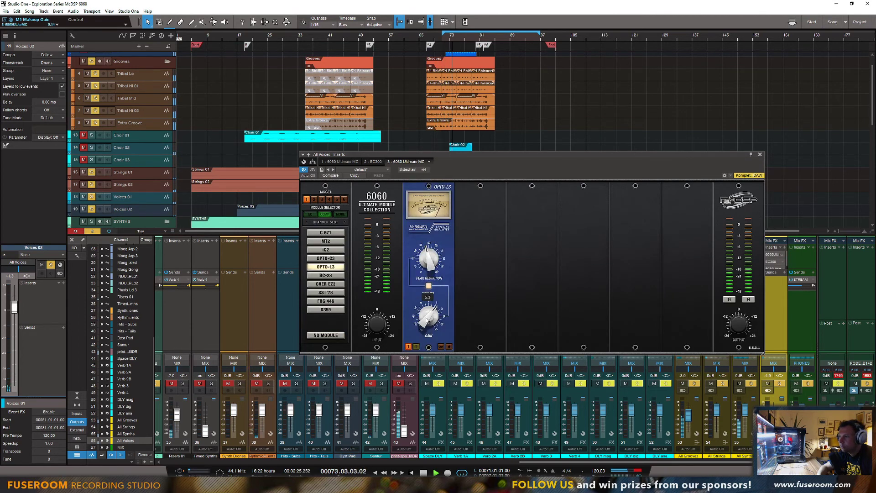
drag(427, 268, 428, 270)
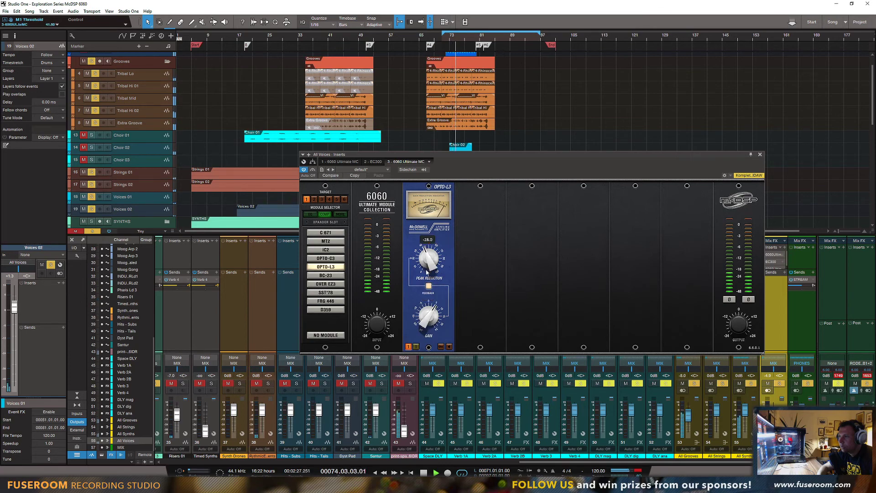
drag(425, 315, 426, 314)
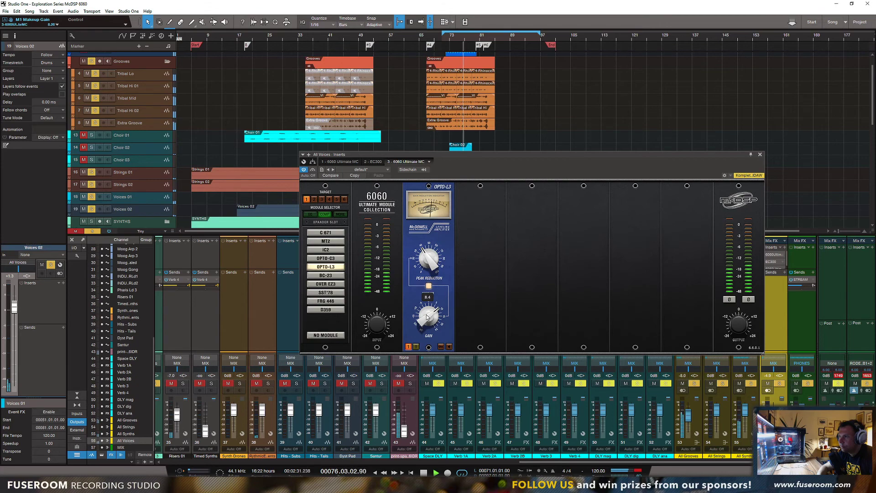
Reopen the EC300 on All Voices and lower its lowpass to about 1285 Hz while playing from bar 67.
drag(720, 158, 637, 162)
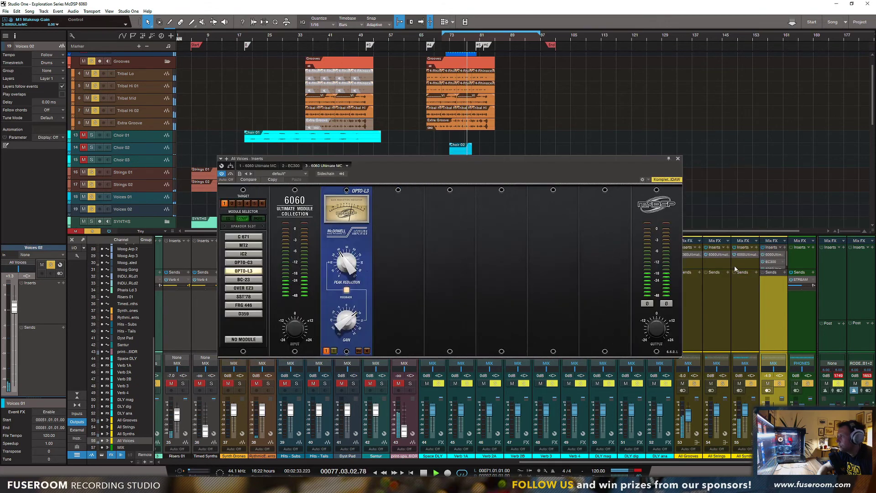
drag(779, 231, 778, 211)
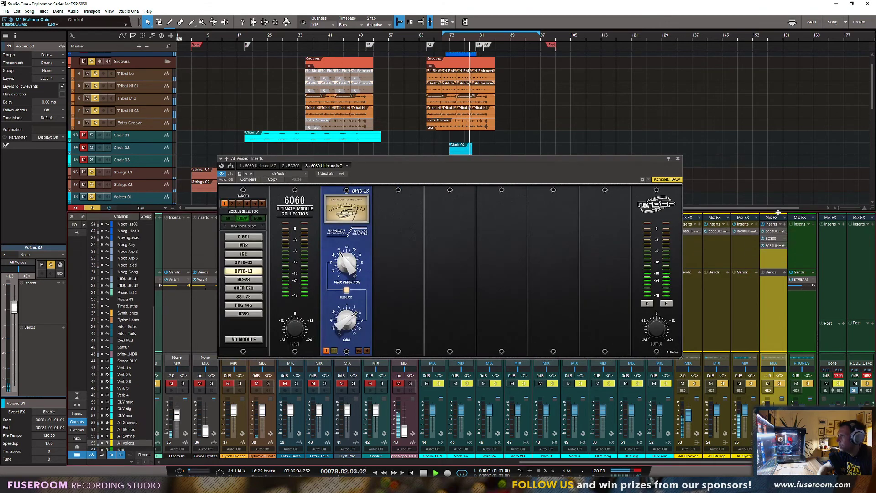
click(772, 239)
key(space)
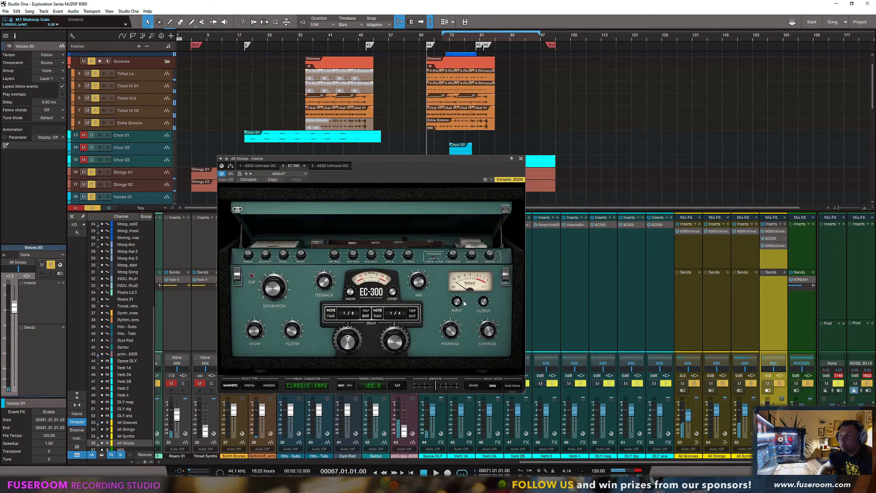
key(space)
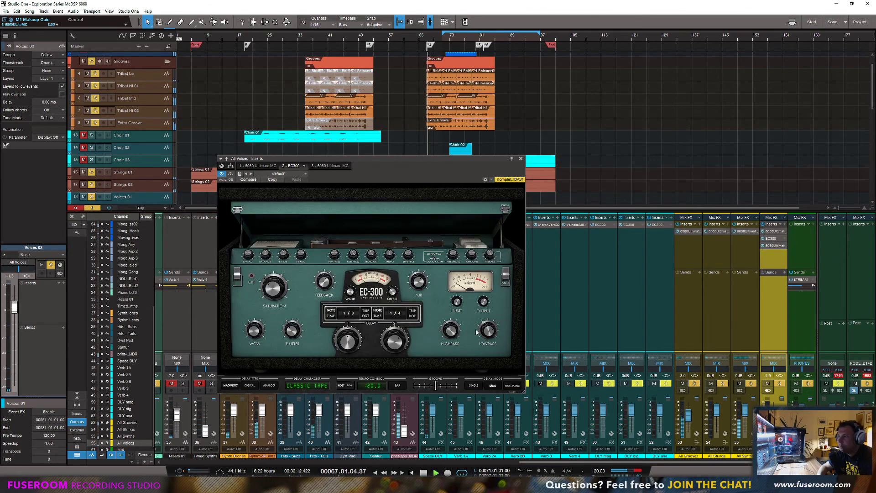
drag(476, 332, 484, 369)
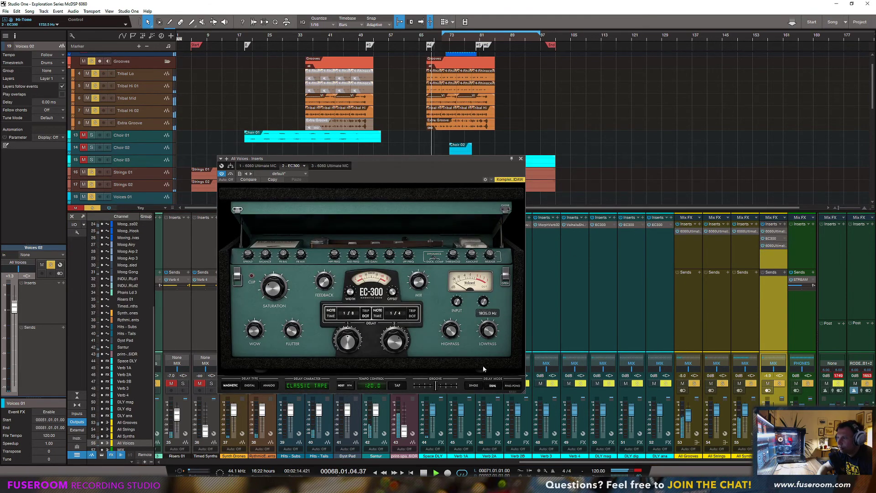
drag(448, 162, 539, 184)
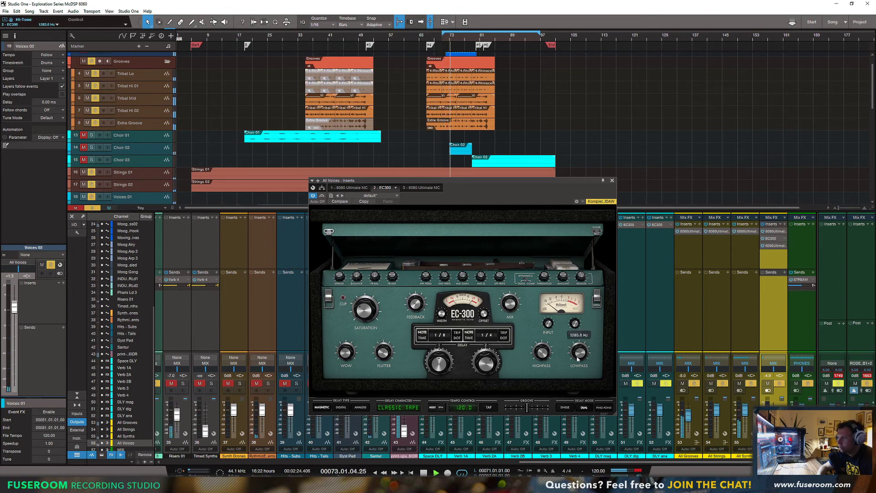
Raise the EC300 lowpass and set Mix to about 58%, restarting playback from bar 67.
drag(508, 309, 511, 292)
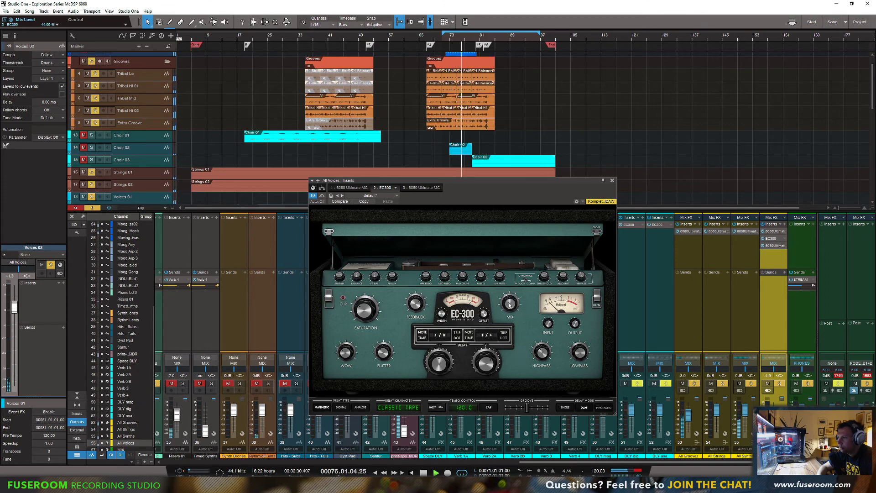
mouse_move(578, 351)
mouse_down()
mouse_move(583, 363)
mouse_move(582, 336)
mouse_up()
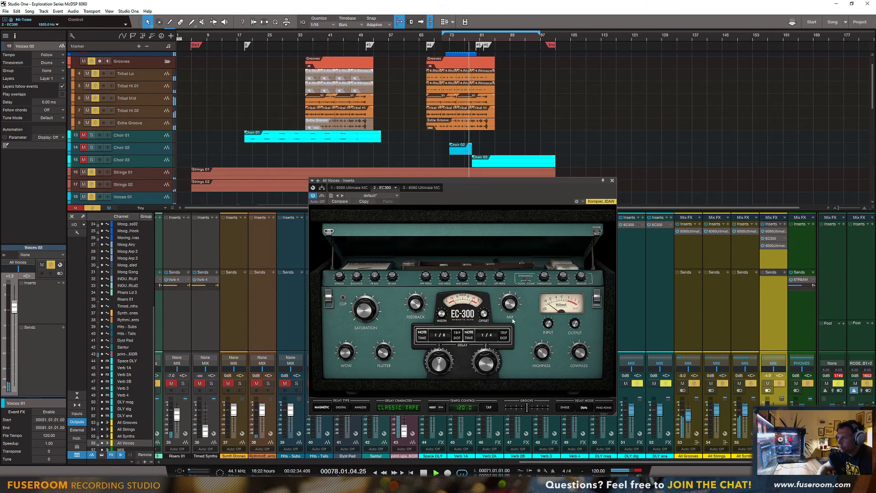
key(space)
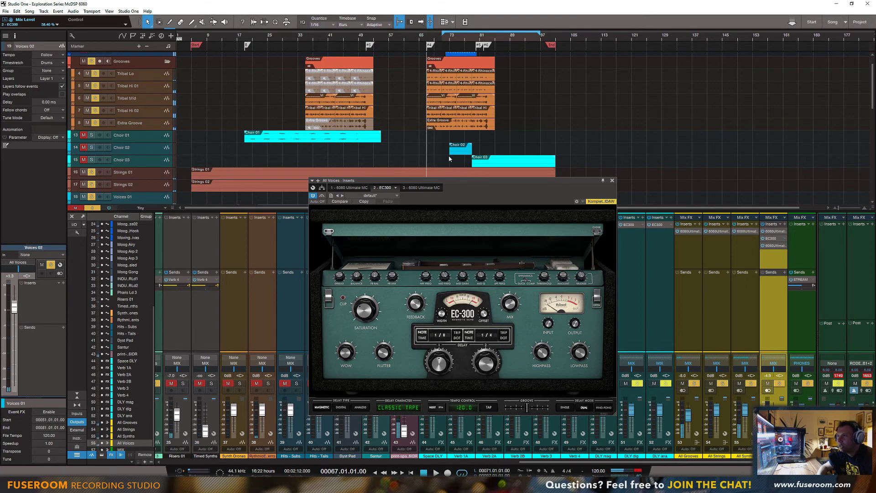
key(space)
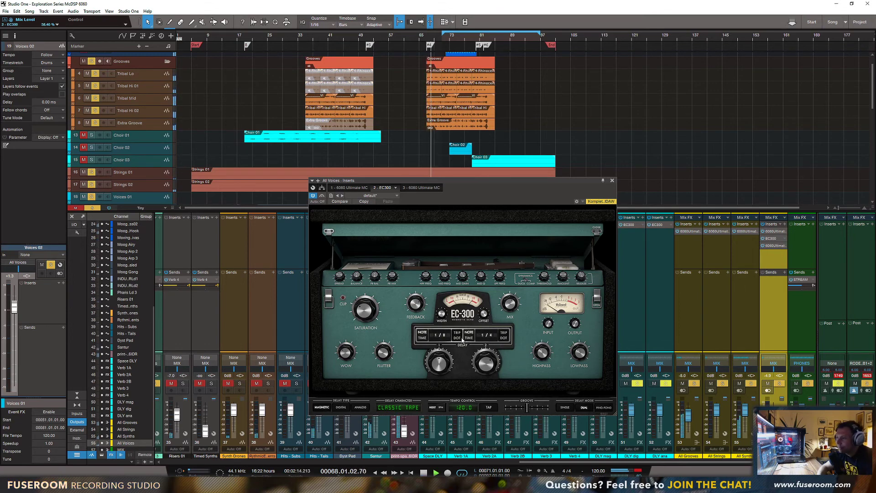
Set EC300 delay 1 to 1/2, adjust the stereo offset and width, and set the dynamics threshold to about -5.3 dB.
drag(438, 359, 438, 349)
click(484, 315)
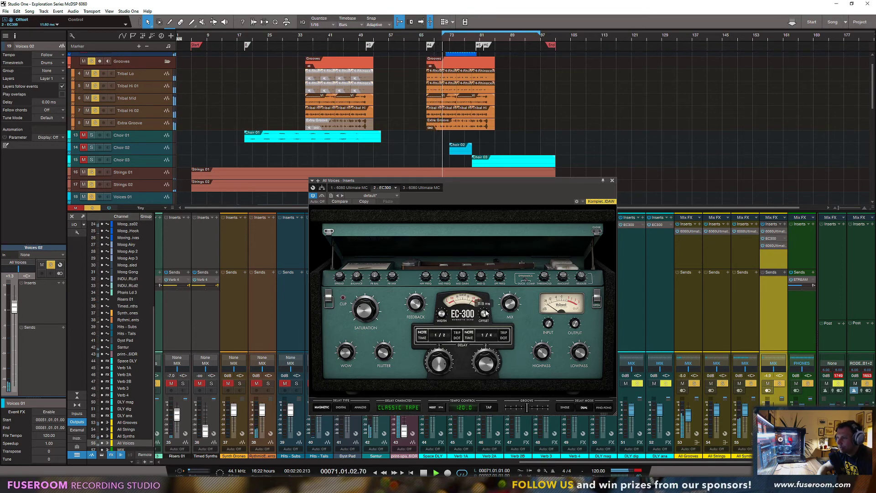
drag(442, 316, 442, 314)
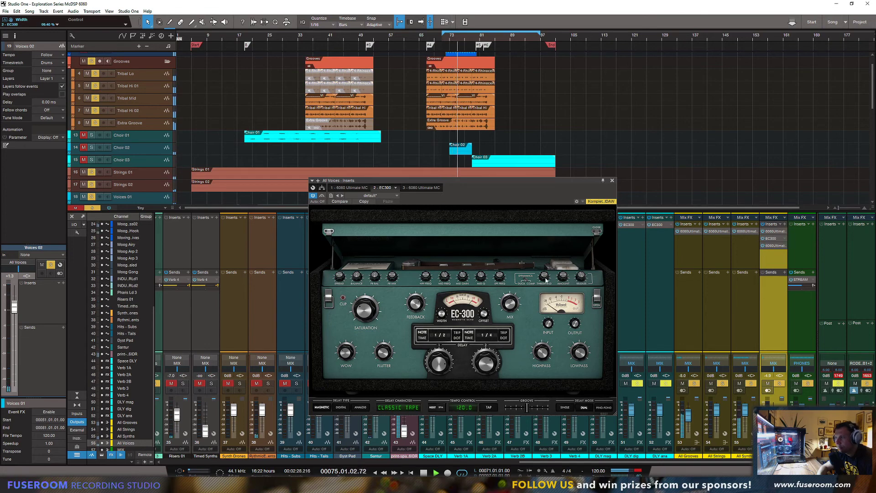
drag(563, 277, 562, 263)
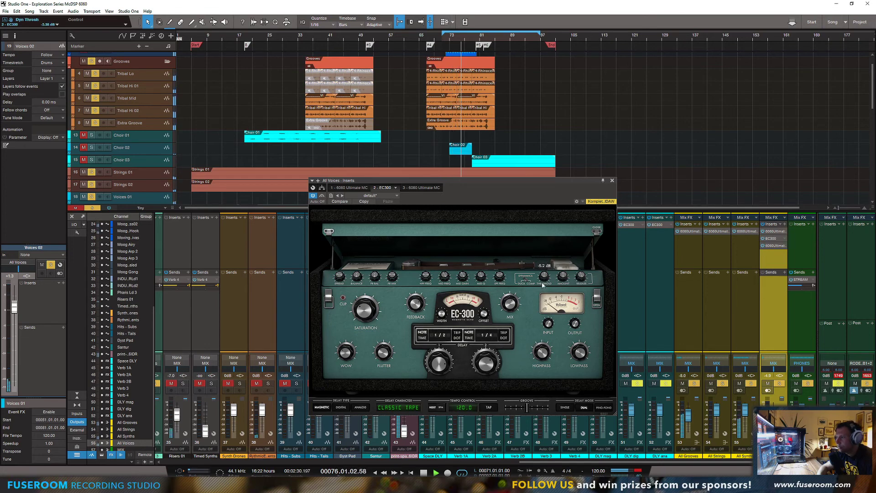
Set the EC300 lowpass to about 802 Hz, Mix to 38%, Feedback to 134% and delay 1 to 1/8, and adjust Saturation.
drag(579, 350, 580, 355)
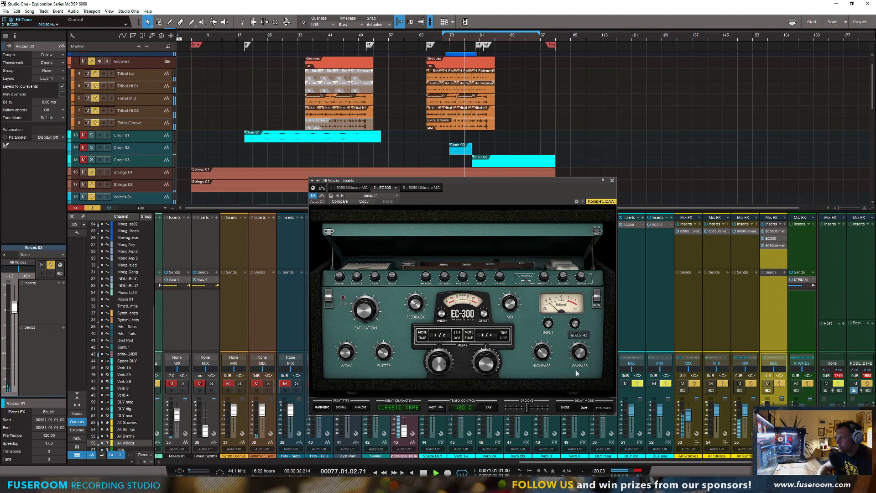
drag(510, 306, 512, 313)
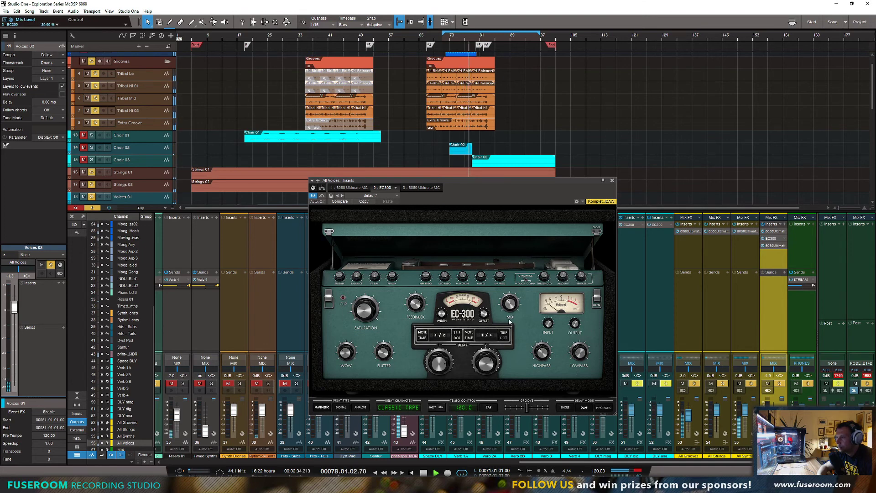
drag(366, 315, 371, 322)
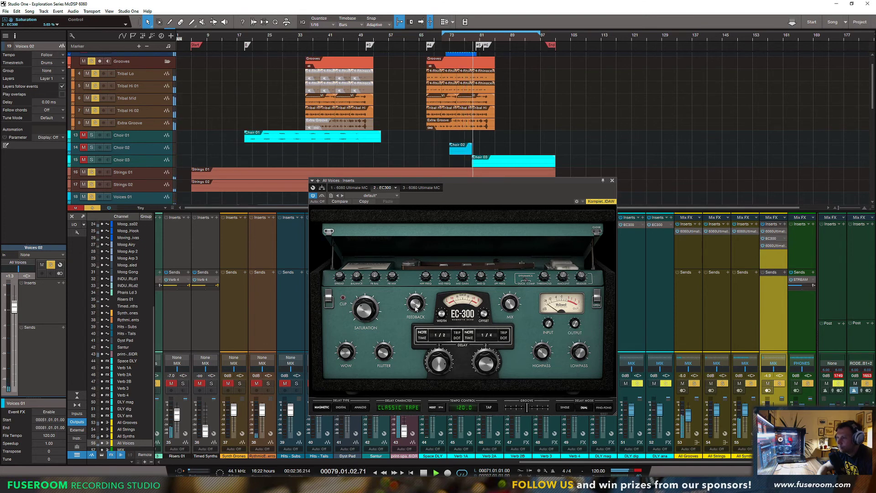
drag(417, 303, 419, 298)
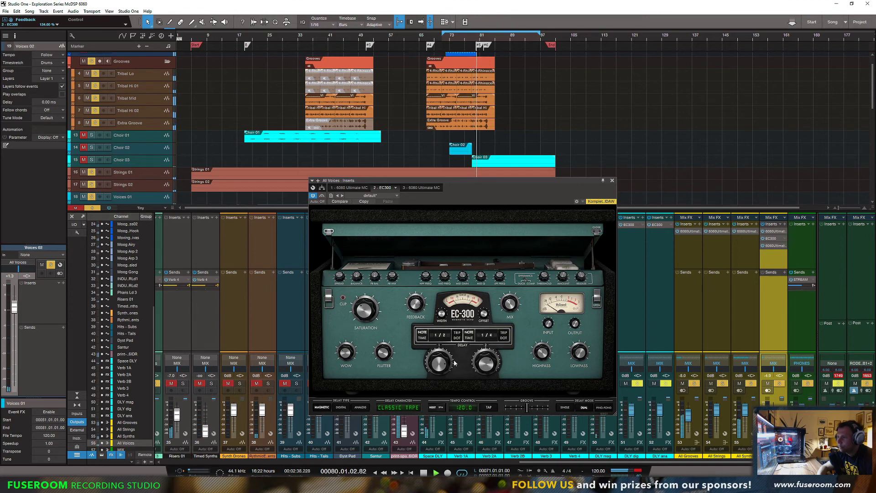
drag(439, 364, 438, 370)
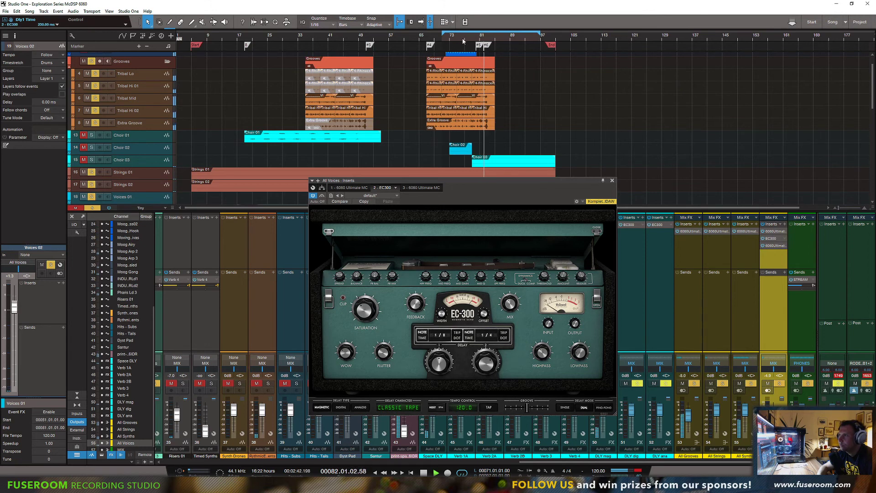
Move the playback start to bar 77, duplicate the EC300 on All Voices and open the copy.
click(464, 137)
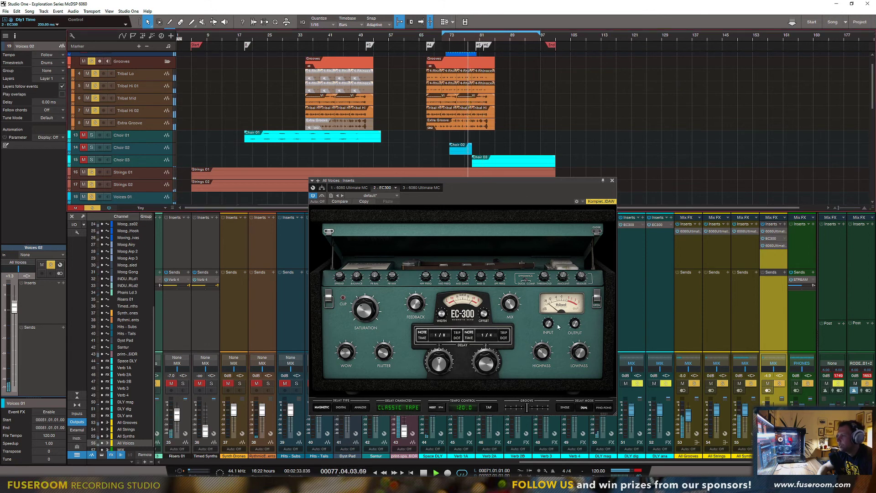
key(space)
drag(770, 239, 773, 247)
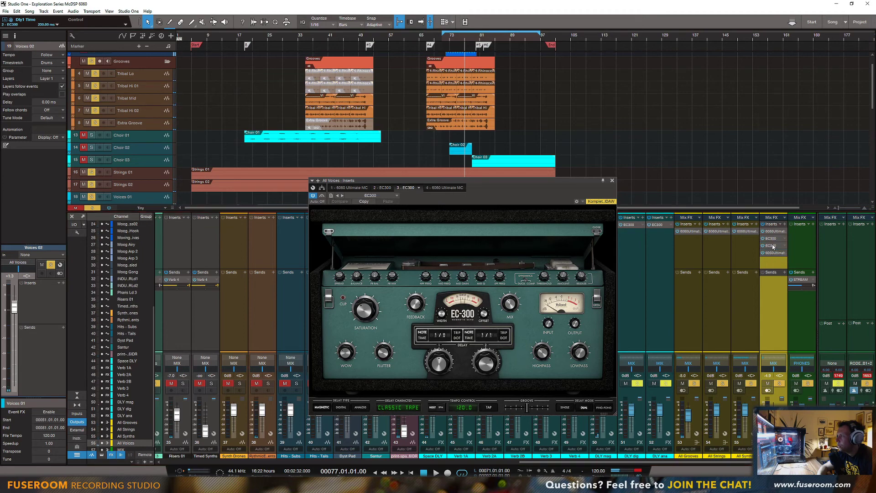
double_click(773, 247)
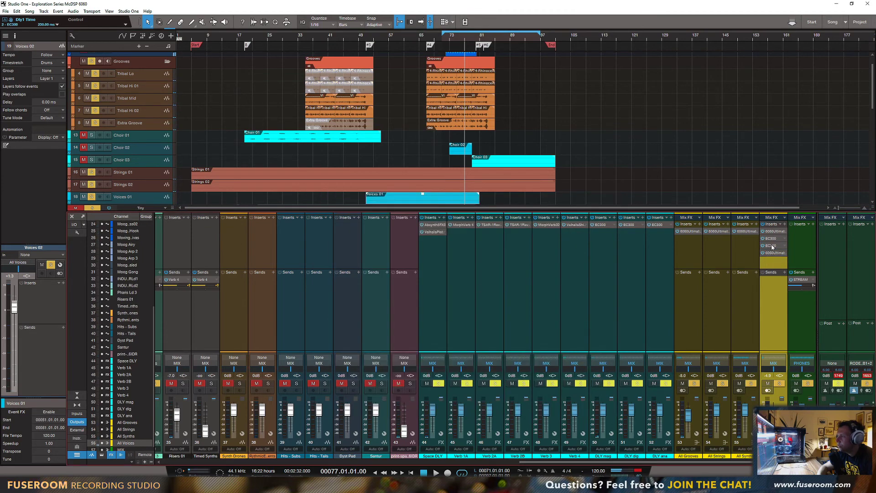
click(772, 247)
Switch the second EC300 to Analog Classic 880 in Single mode, with Feedback about 34% and Mix about 70%.
key(space)
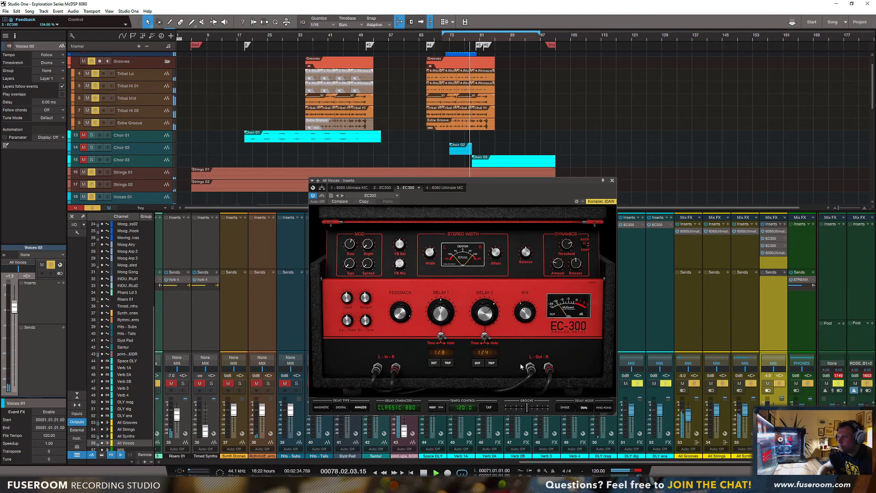
click(565, 407)
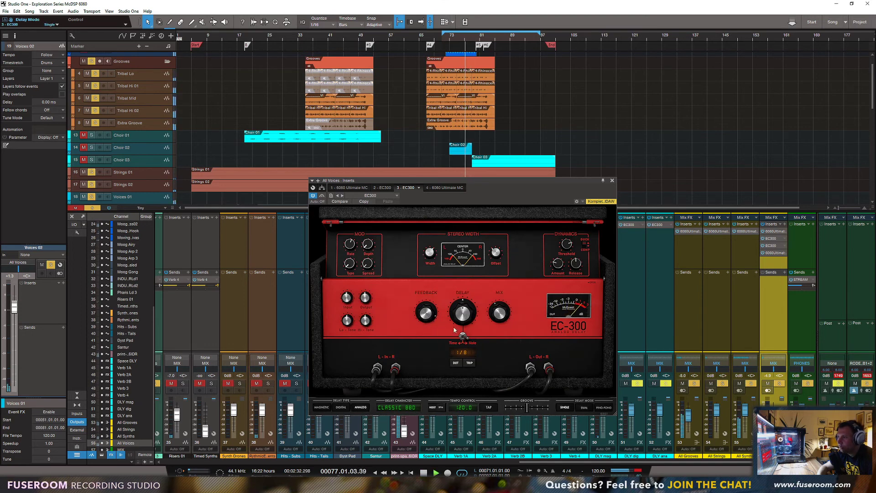
drag(424, 354, 427, 364)
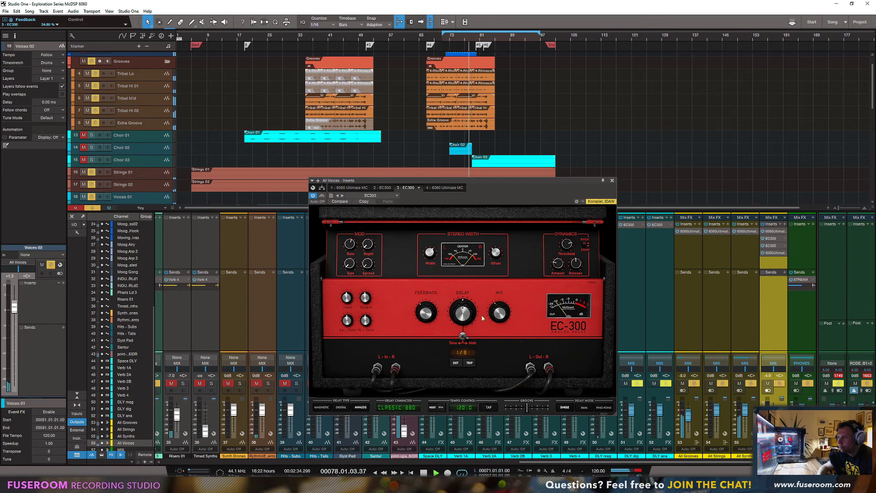
drag(500, 317, 501, 294)
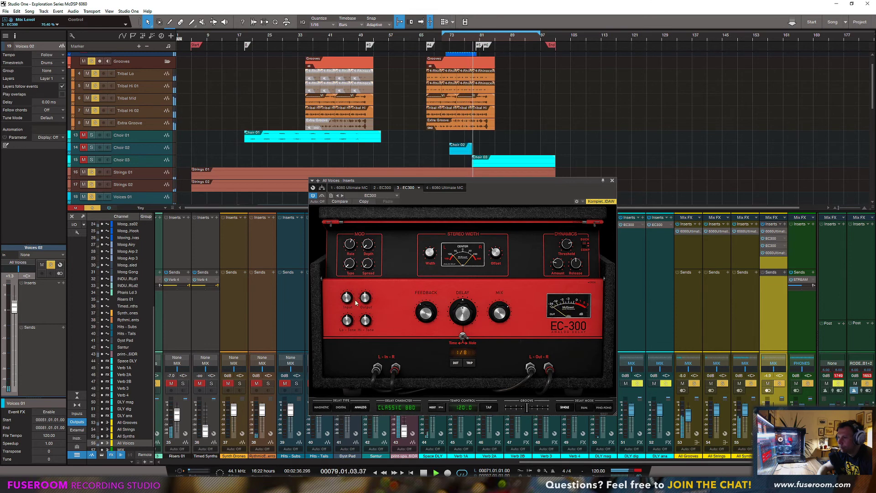
Adjust the second EC300's modulation rate, type and depth, replaying the section from bar 77.
click(348, 245)
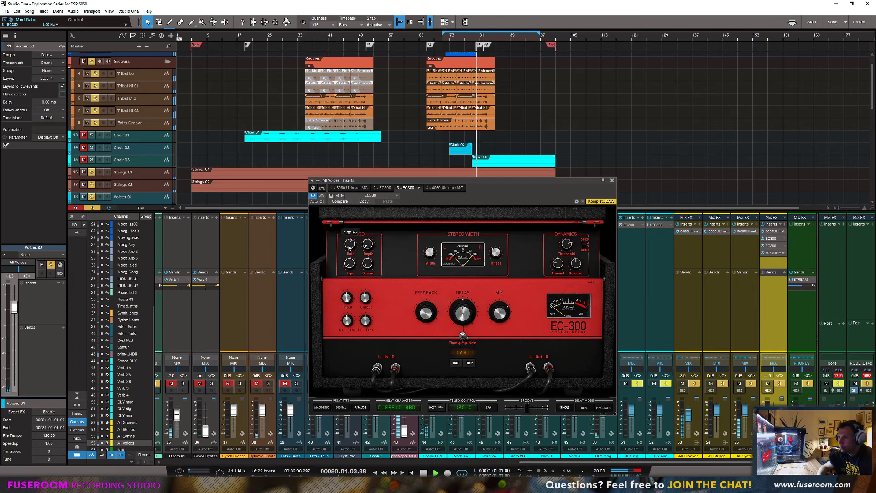
key(space)
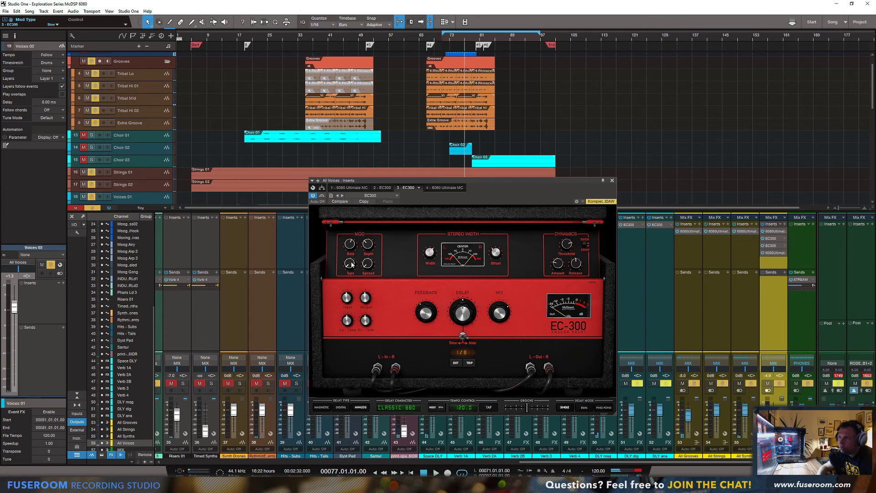
key(space)
click(368, 244)
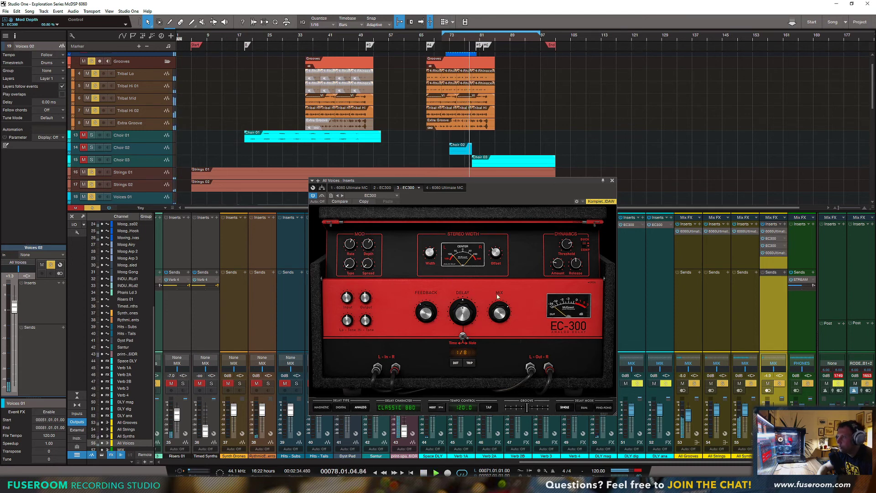
Solo All Voices, adjust the first EC300's Saturation and lower its Feedback to about 63%, and release the solo.
click(779, 386)
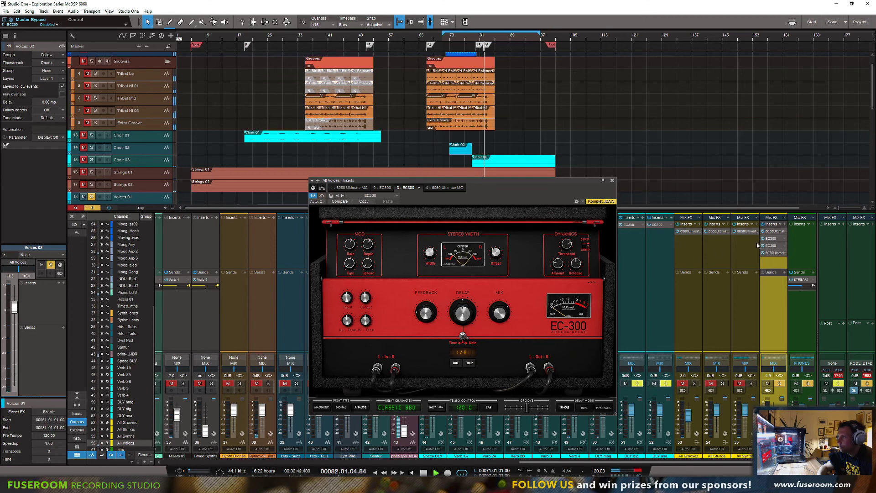
click(771, 238)
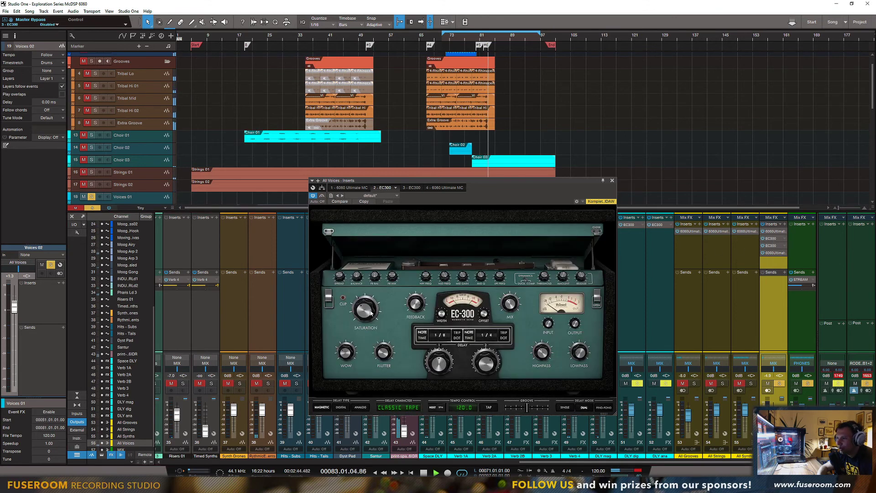
drag(371, 313, 370, 321)
drag(415, 305, 416, 343)
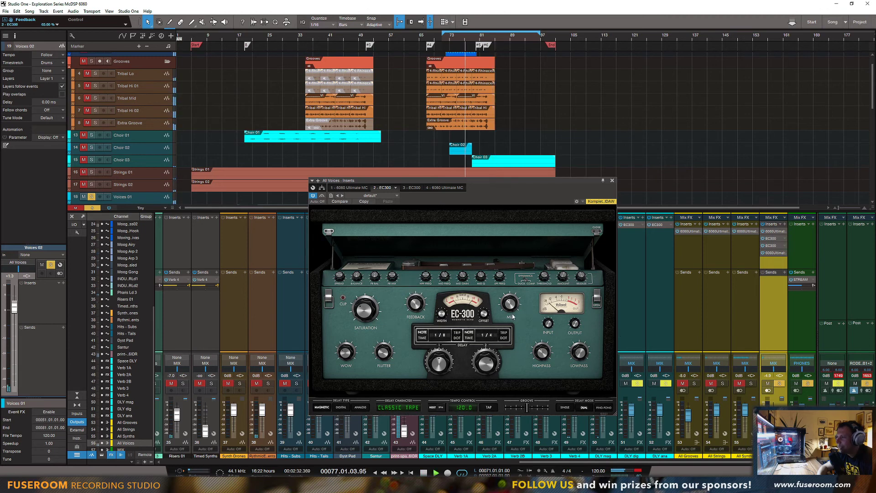
click(779, 383)
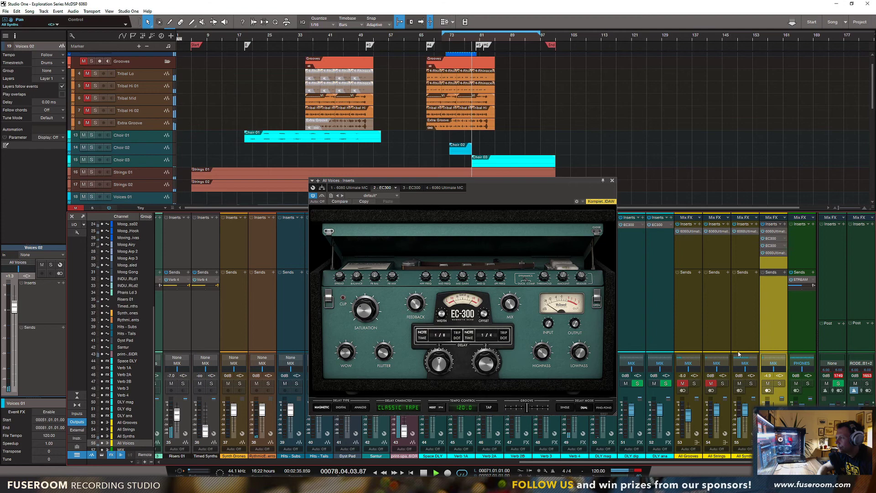
Close the EC300 window and set the loop range to the second Grooves section, starting at bar 67.
click(611, 181)
click(428, 39)
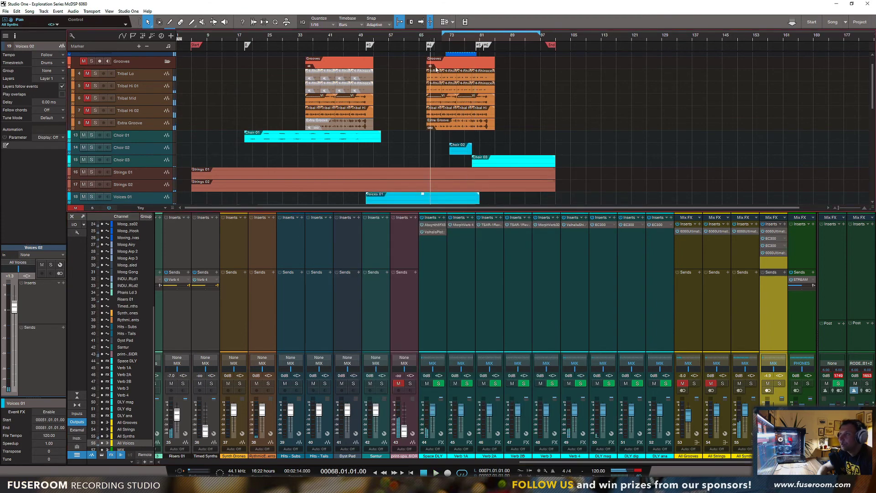
click(438, 63)
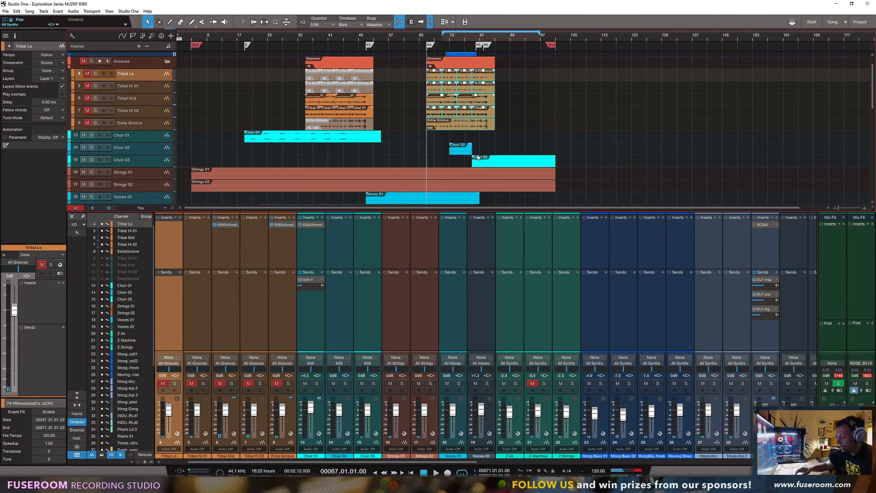
key(p)
scroll(416, 171, up, 1)
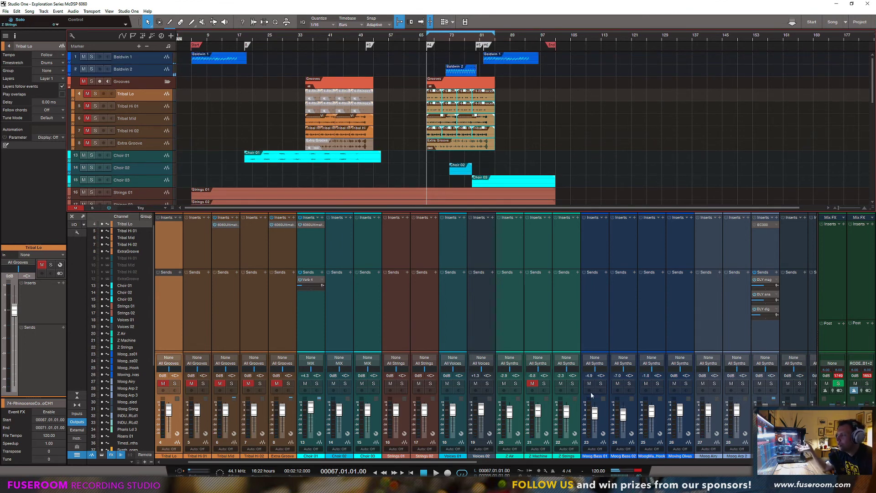
Select the Santur track, solo it and play it from bar 67.
click(653, 462)
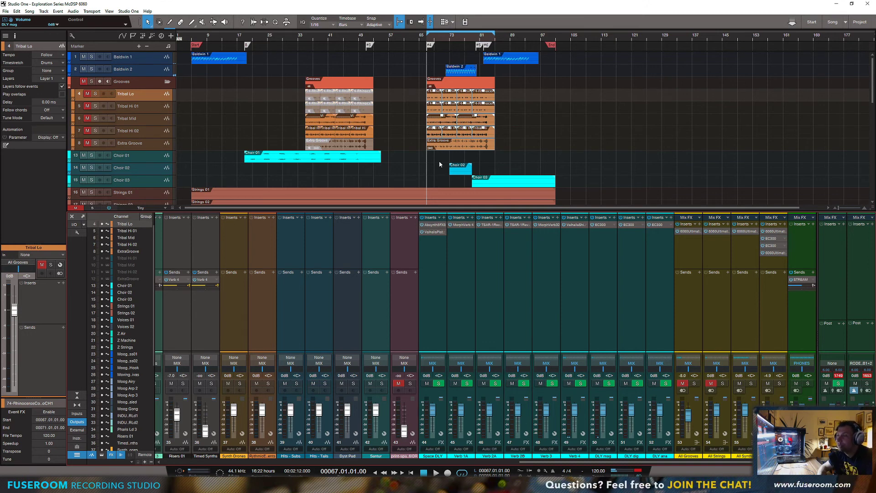
scroll(443, 169, down, 10)
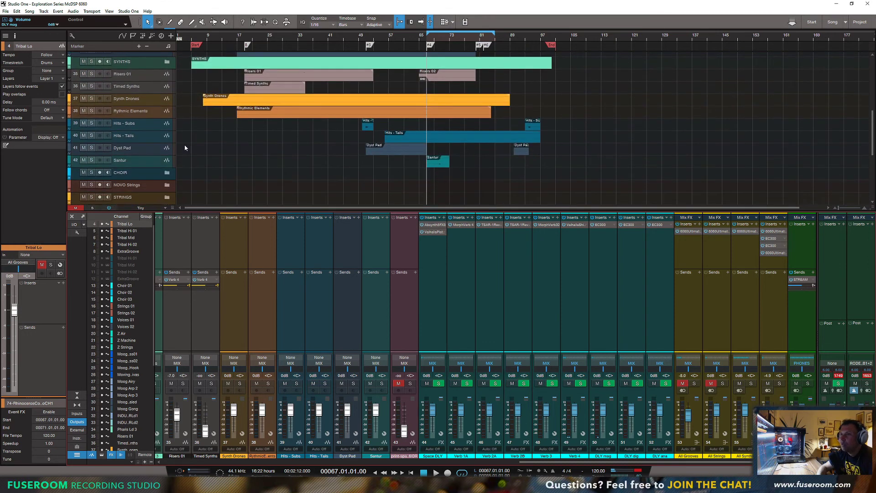
scroll(266, 158, down, 8)
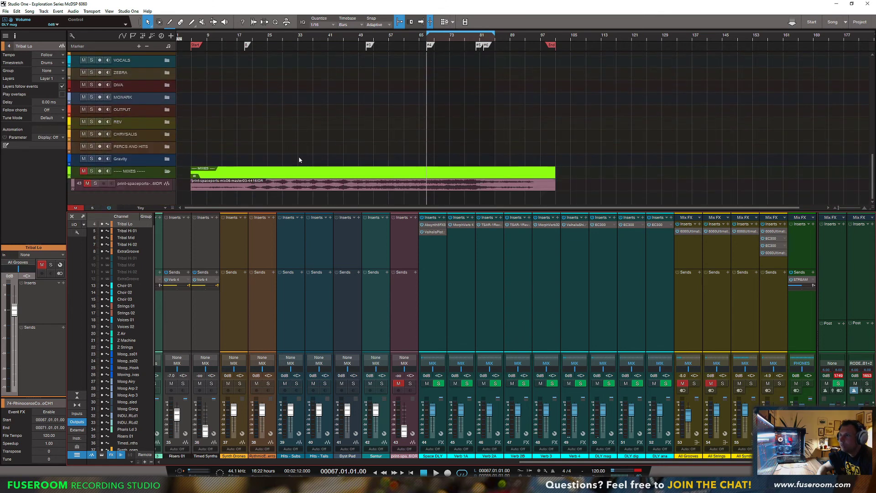
scroll(299, 160, up, 10)
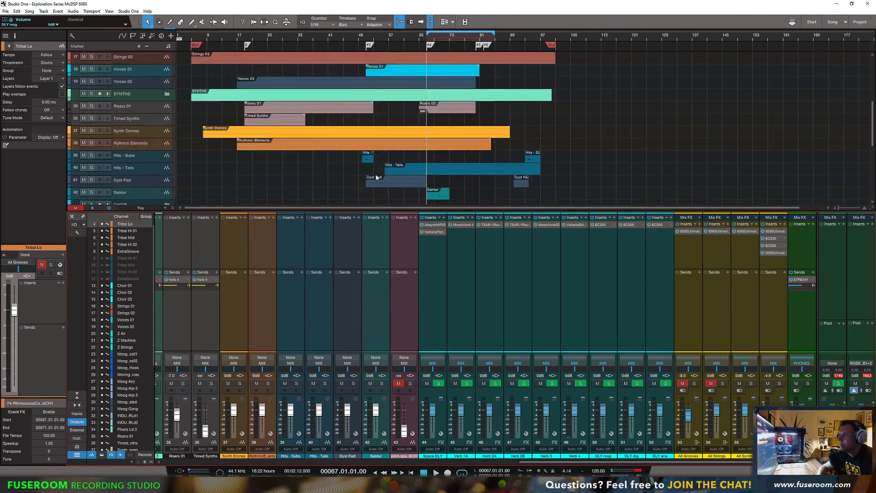
scroll(376, 178, down, 2)
click(148, 163)
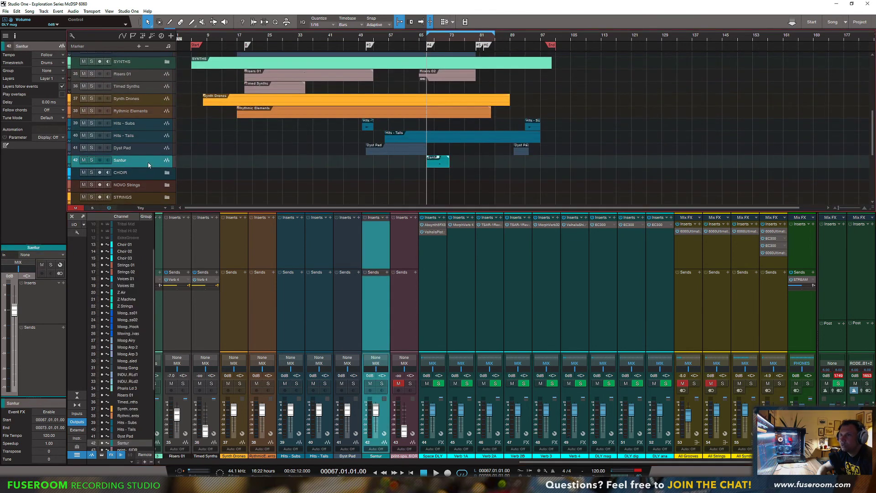
click(92, 160)
key(space)
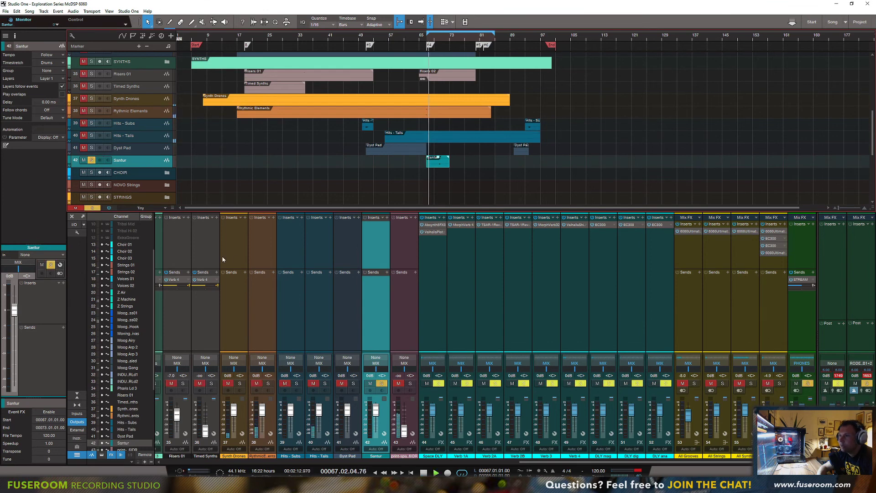
Solo the All Strings, All Synths and All Voices buses alongside Santur, then stop playback.
click(723, 384)
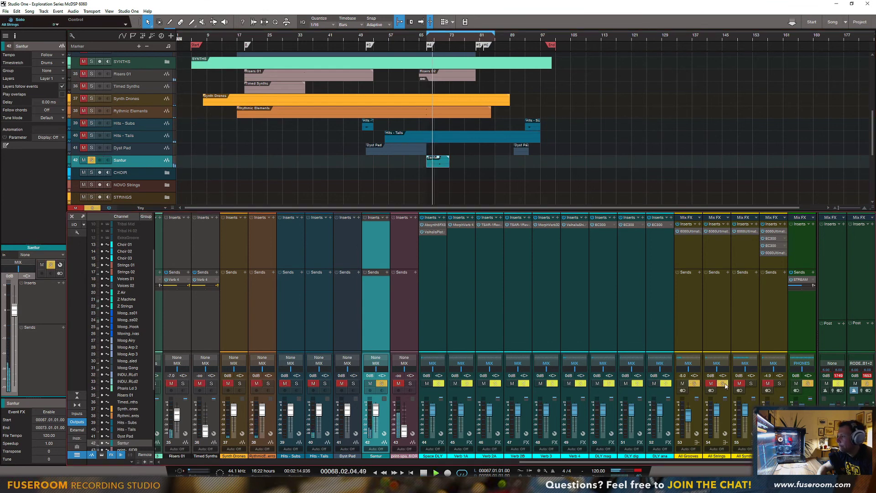
click(780, 384)
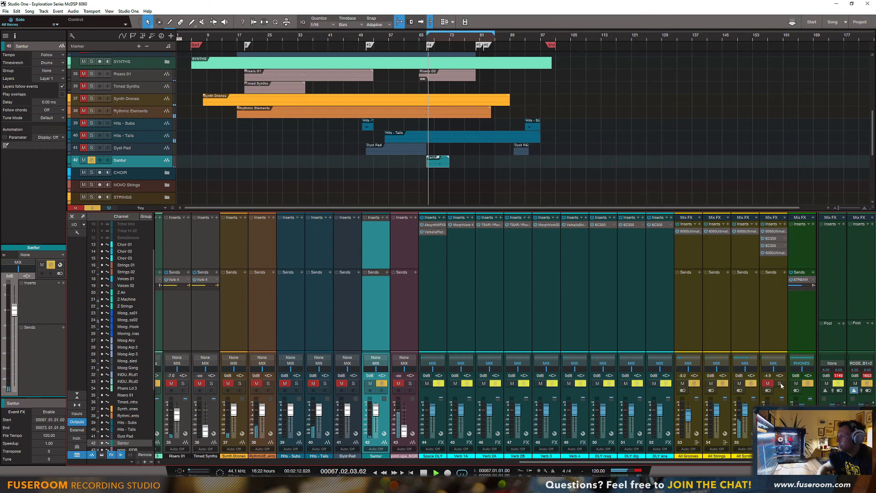
click(778, 384)
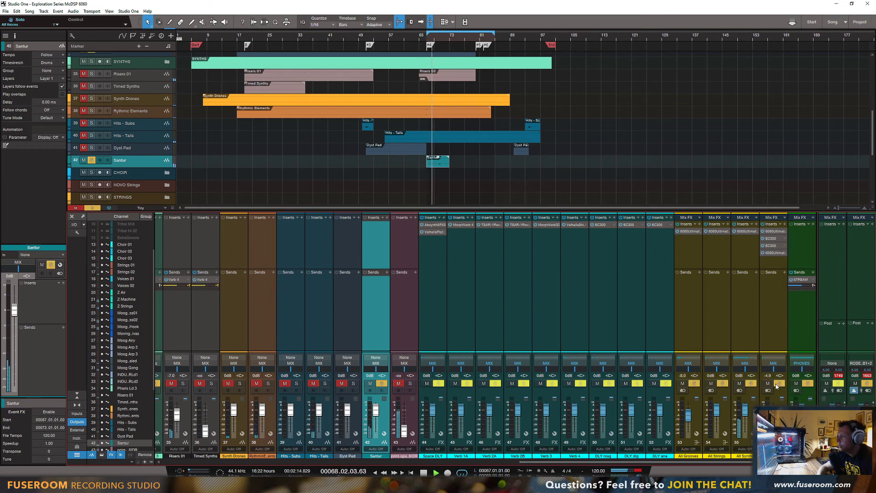
key(space)
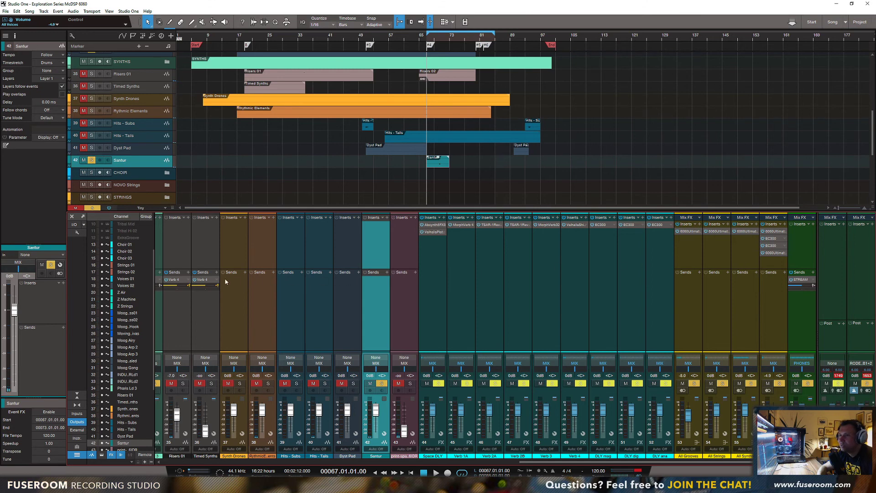
Copy the Verb 4 send from Timed Synths to All Voices and on to Santur, and replay the section.
drag(209, 279, 772, 288)
key(space)
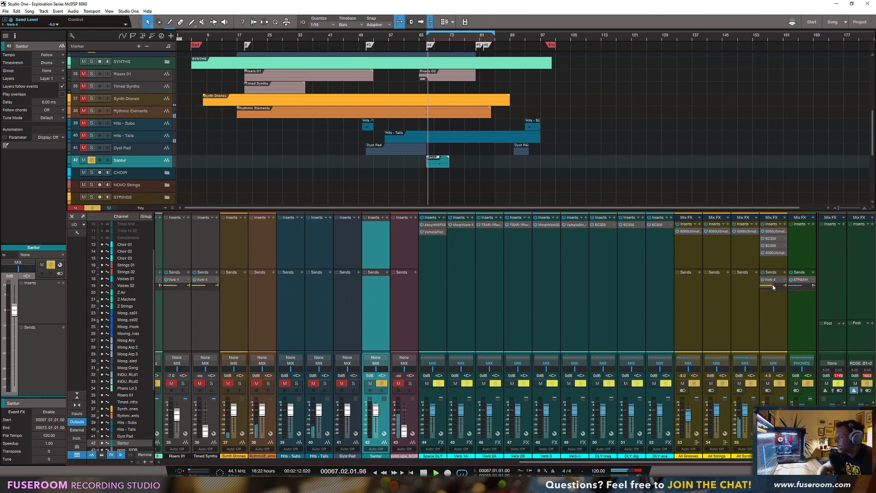
mouse_move(774, 287)
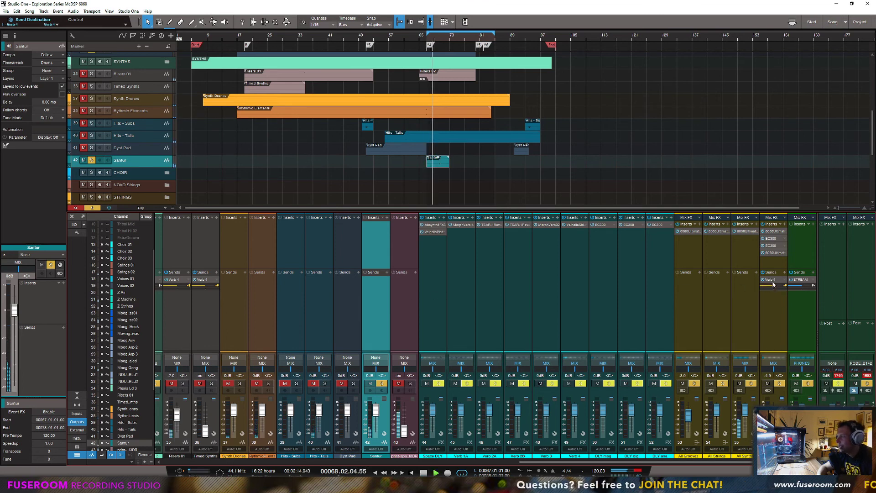
key(space)
drag(774, 283, 383, 288)
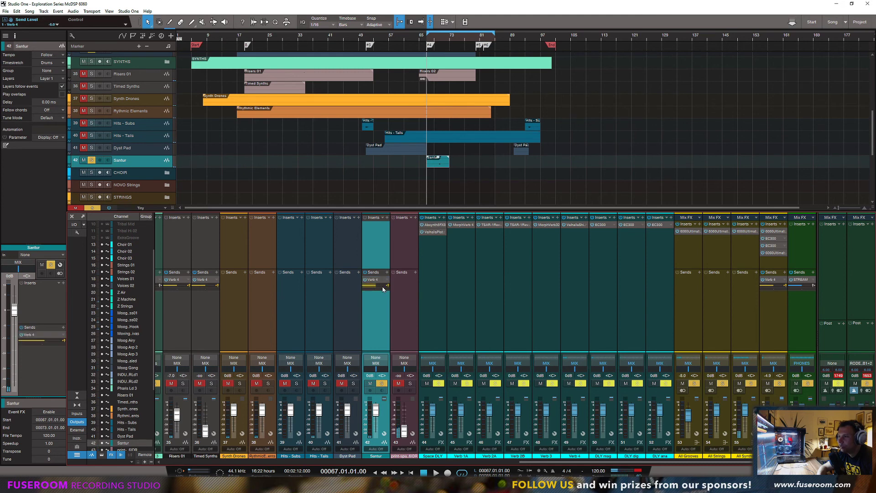
key(space)
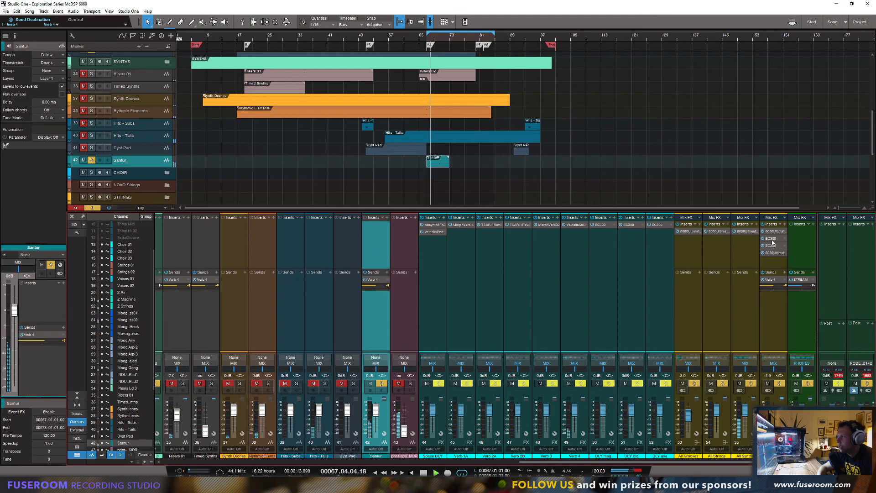
Copy an EC300 delay from All Voices to Santur, audition it and close its window.
drag(772, 238, 374, 235)
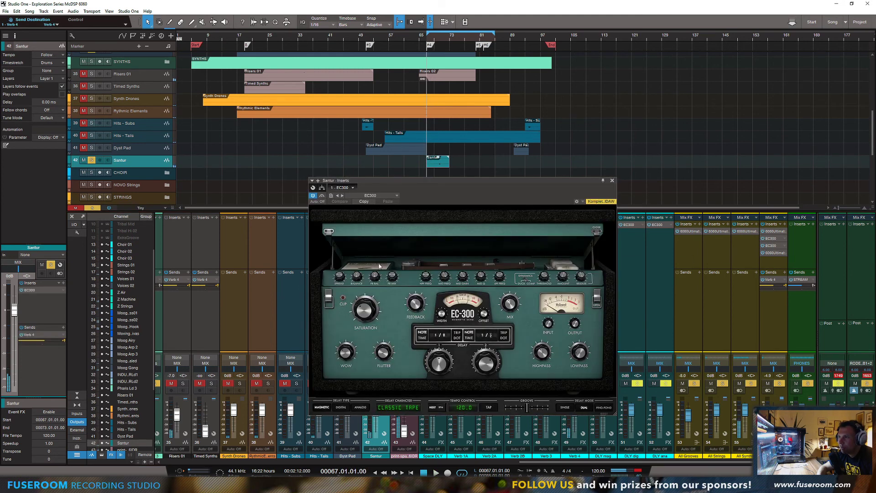
drag(479, 182, 637, 193)
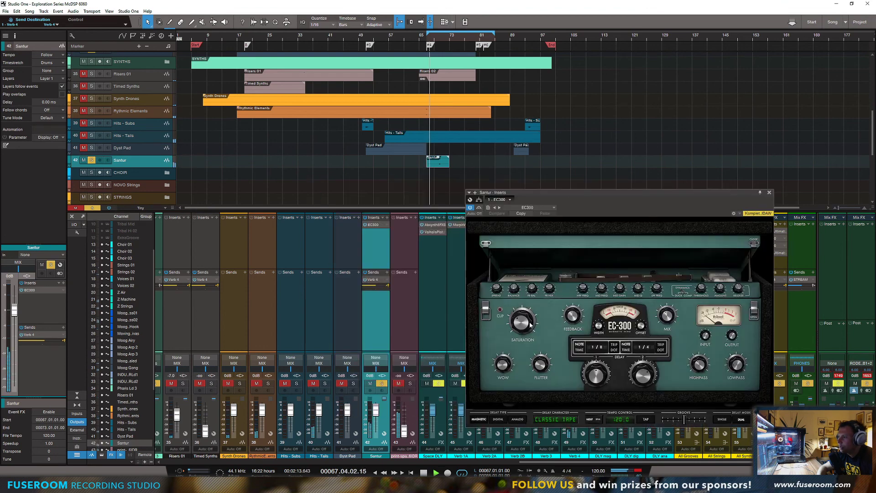
click(769, 192)
key(space)
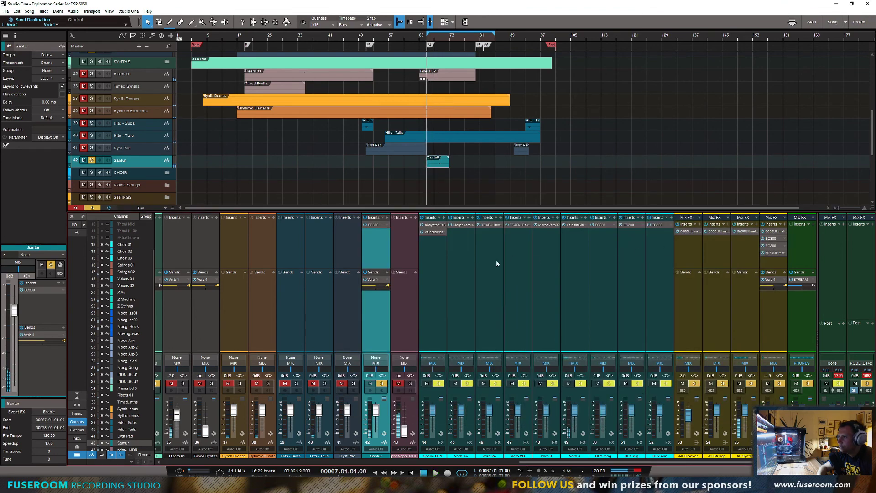
Copy the first 6060 Ultimate MC from All Voices to Santur ahead of the EC300 and replace its C 671 module with Tape.
drag(774, 231, 380, 221)
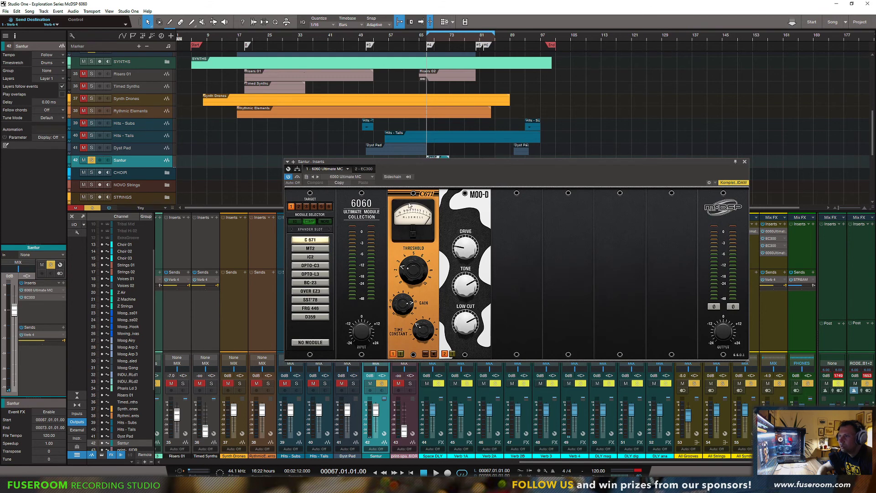
click(409, 204)
click(314, 330)
click(325, 222)
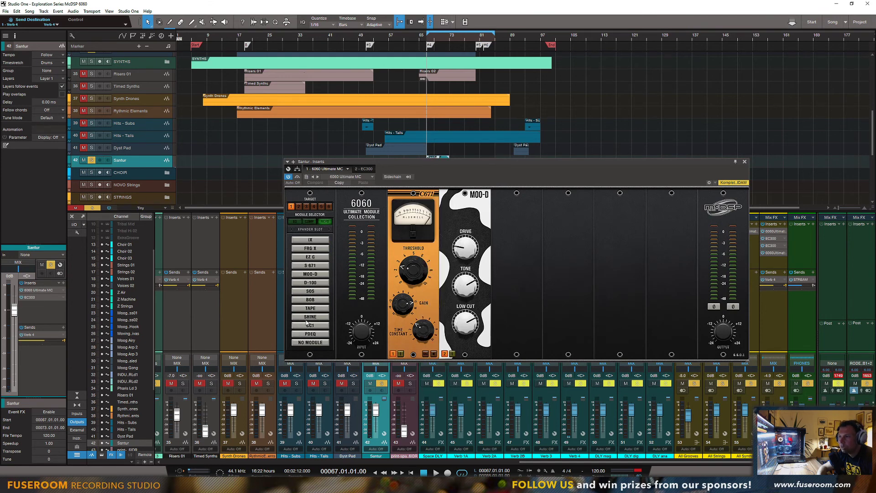
click(310, 308)
Bypass the MOO-D module, adjust the Tape module's knobs and raise the 6060's input to about 3 dB during playback.
key(space)
click(445, 353)
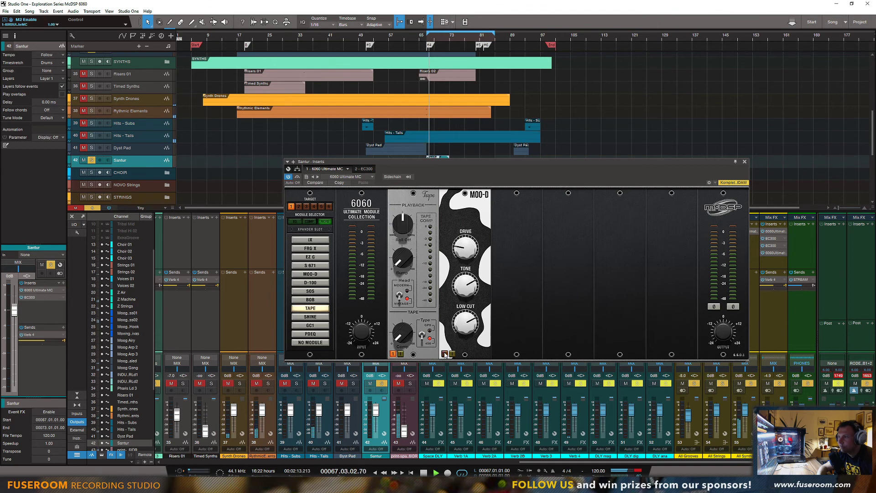
key(space)
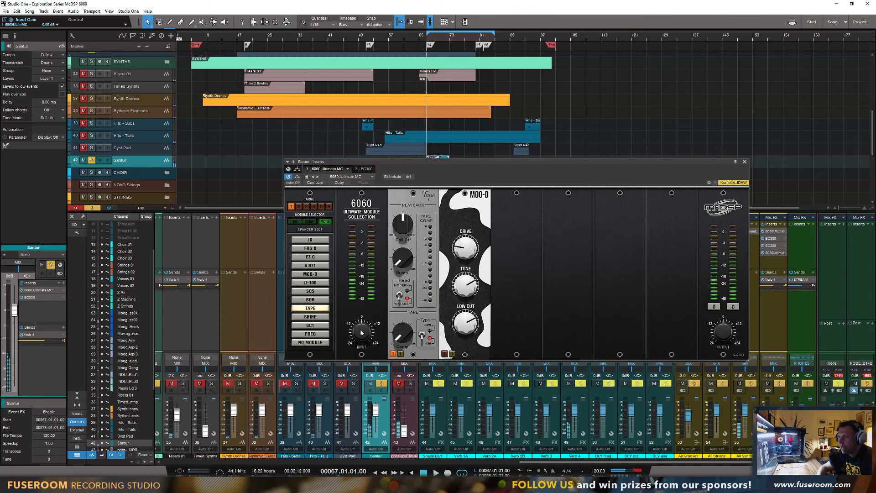
key(space)
drag(402, 336, 402, 307)
drag(402, 262, 401, 233)
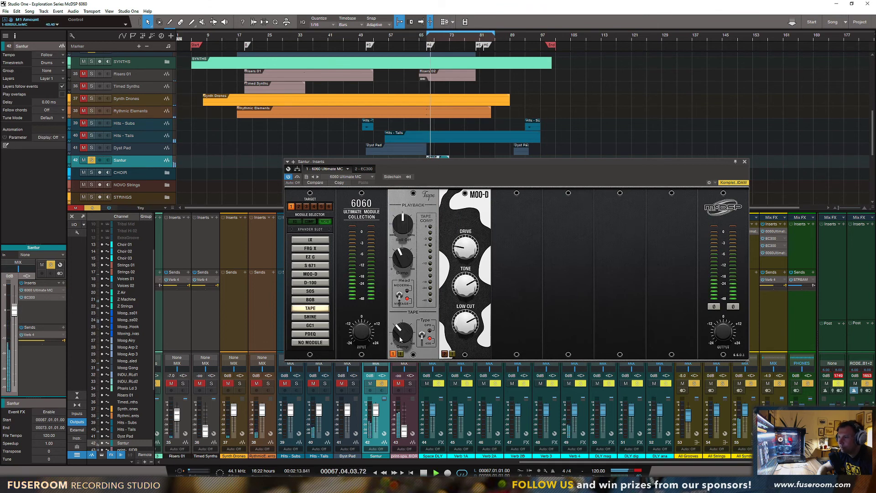
drag(400, 338, 360, 330)
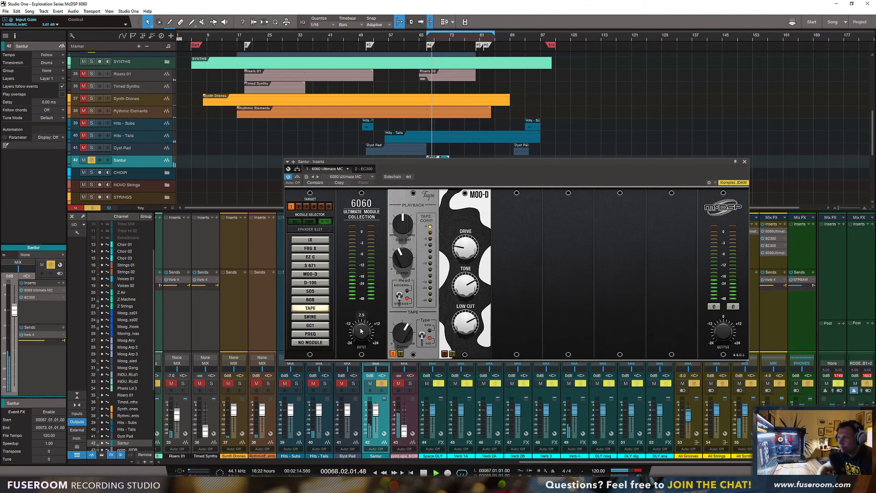
drag(402, 259, 402, 261)
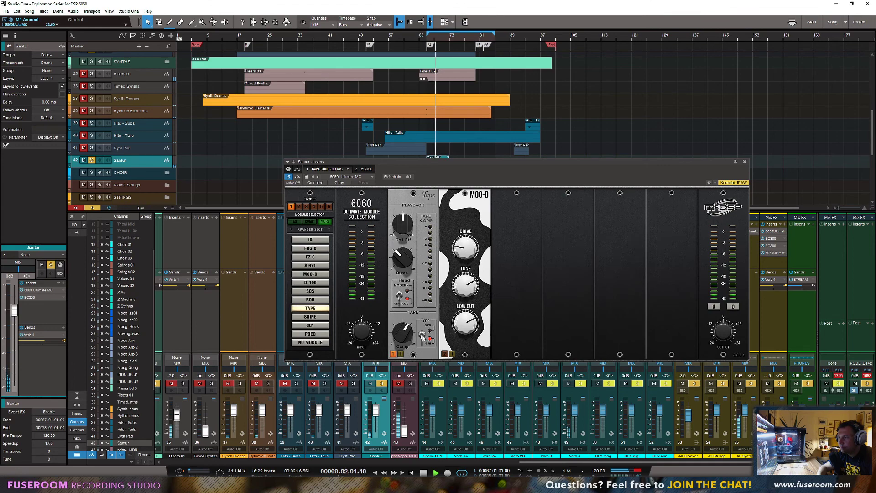
Raise the MOO-D module's Drive, lower its Tone and adjust its Low Cut, then stop playback.
drag(465, 244, 473, 223)
drag(465, 284, 463, 318)
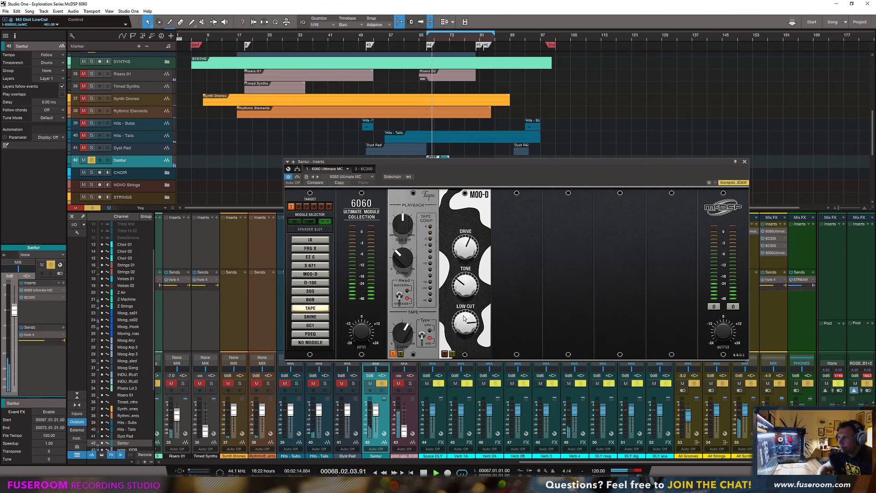
key(space)
Load the iC2 compressor into the third slot of Santur's 6060.
right_click(520, 201)
click(510, 213)
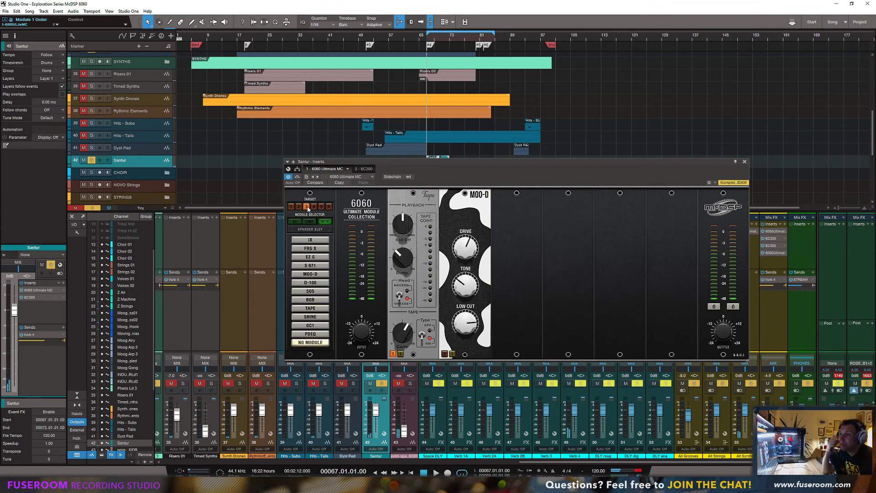
click(310, 222)
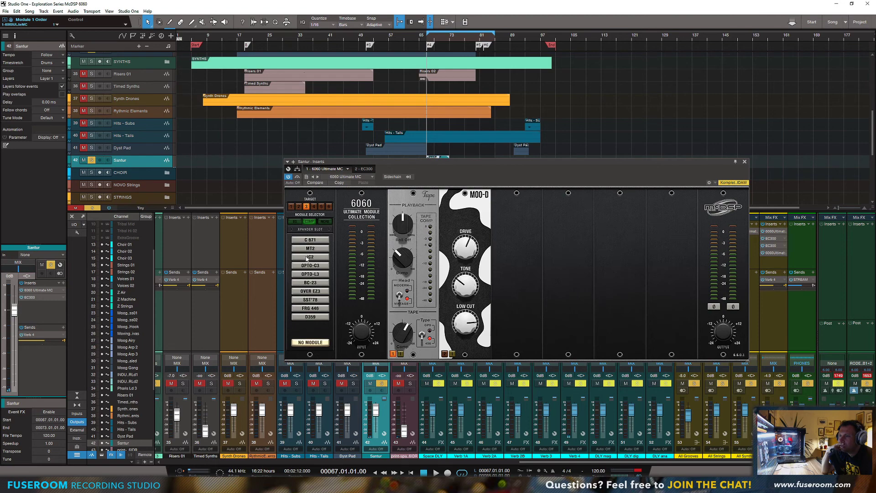
click(307, 259)
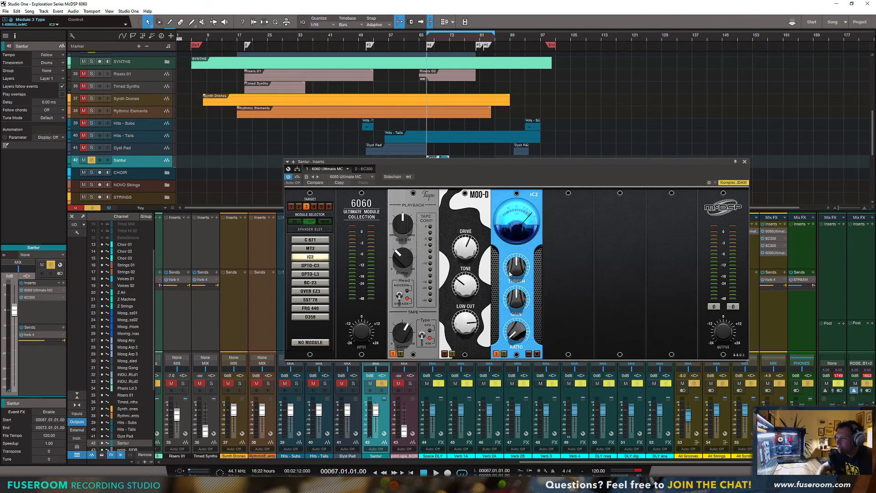
Adjust the iC2's Ratio, lower its Threshold and raise its Gain while playing the Santur.
key(space)
drag(514, 335, 514, 384)
drag(514, 333, 515, 339)
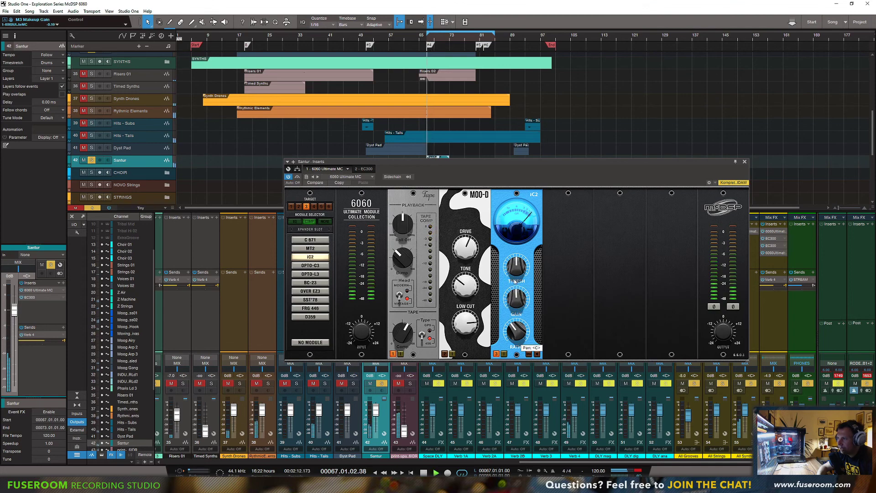
drag(516, 281, 520, 301)
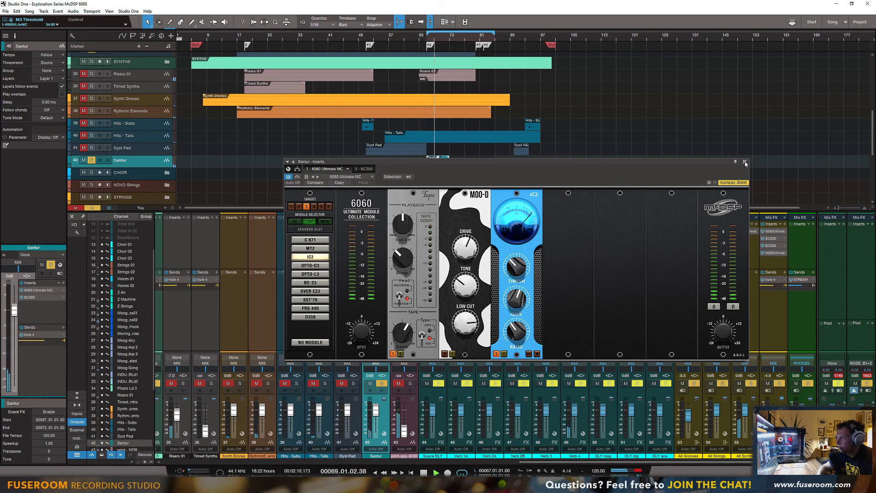
key(space)
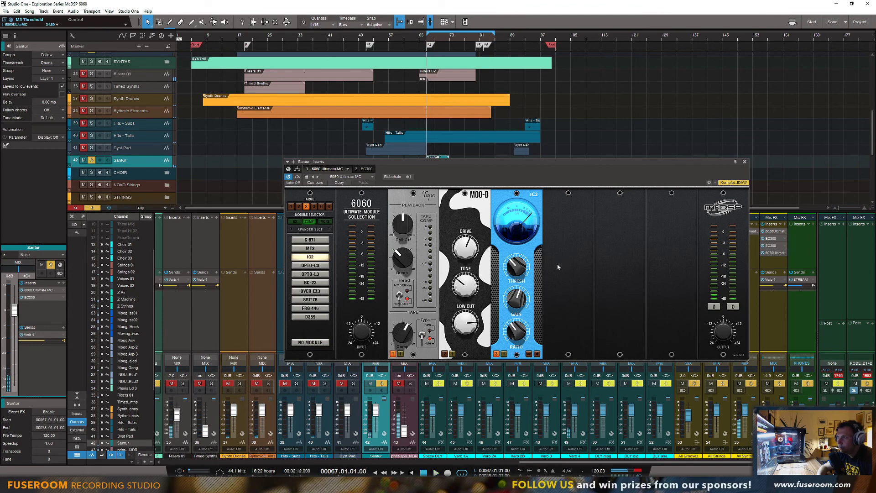
click(323, 221)
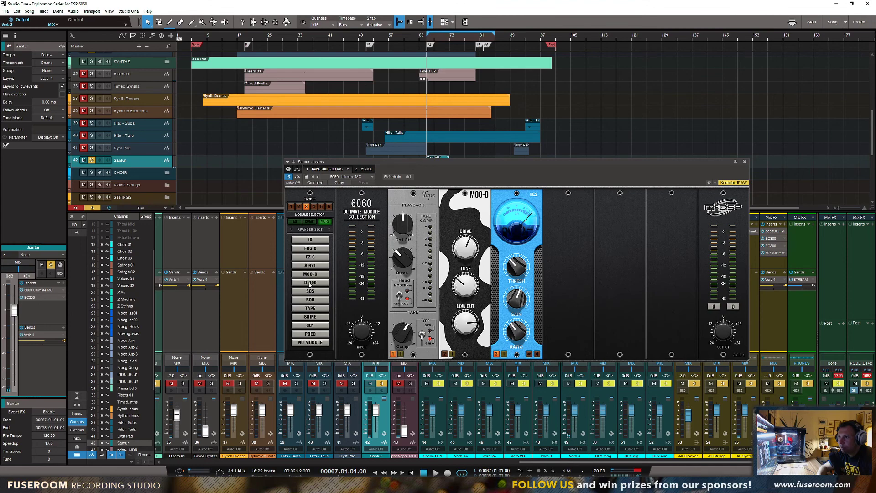
click(310, 283)
drag(496, 251, 547, 249)
click(306, 208)
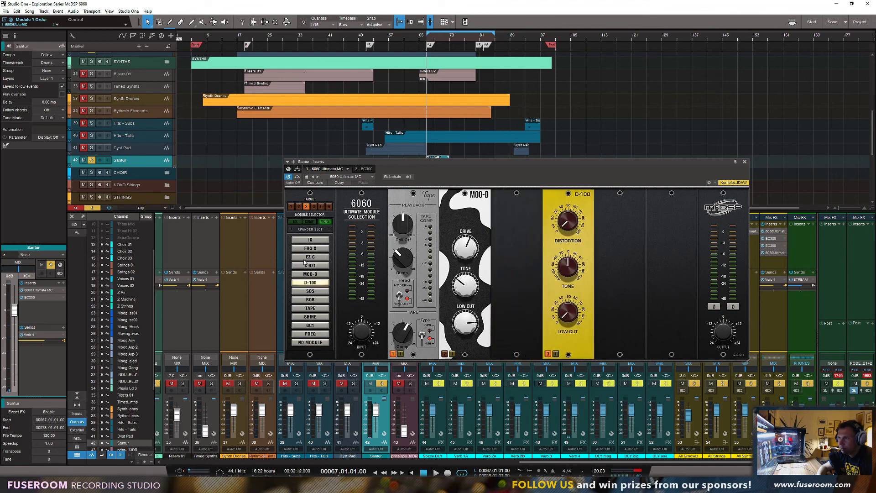
click(295, 221)
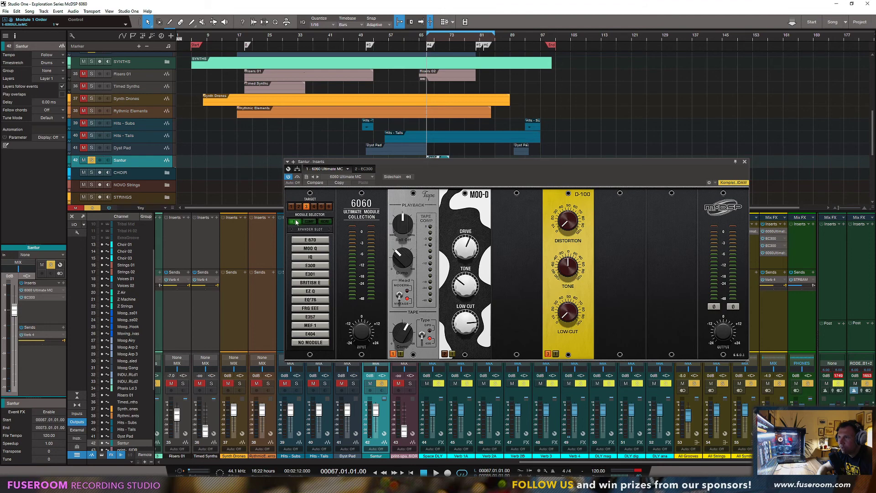
click(309, 221)
click(310, 257)
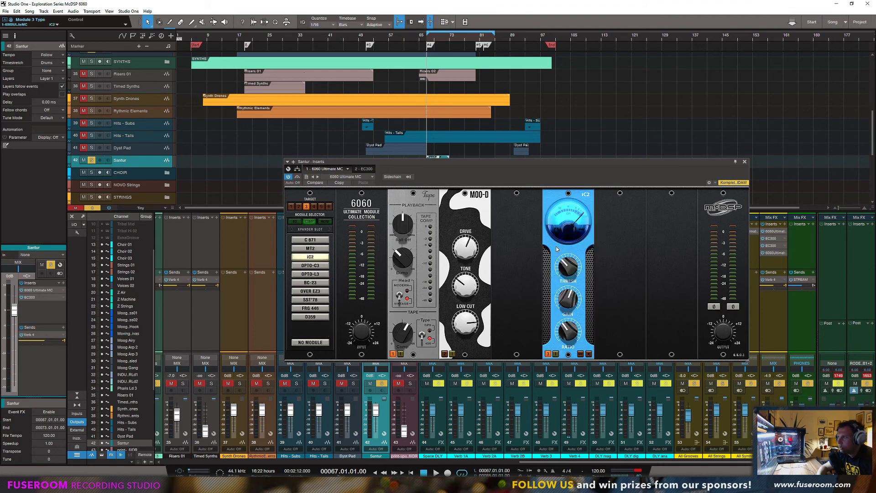
drag(557, 249, 507, 250)
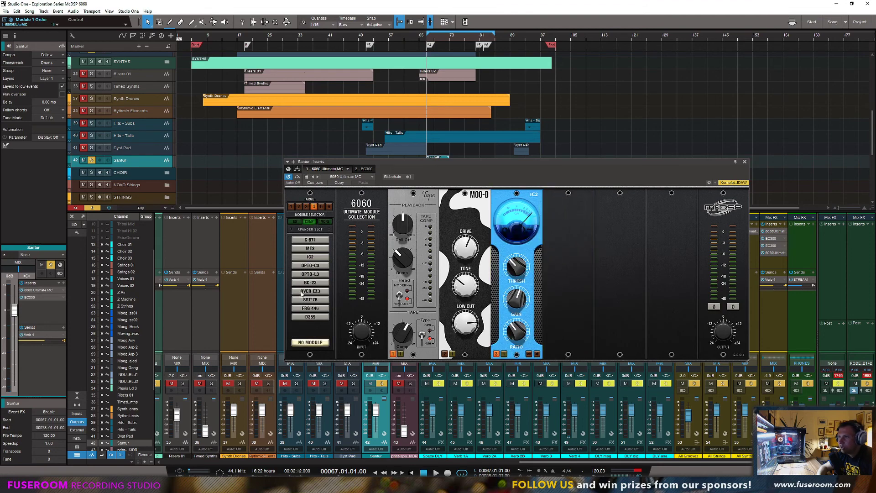
Load the D-100 distortion into the fourth slot of Santur's 6060 and split the modules into parallel A and B chains.
click(325, 221)
click(310, 282)
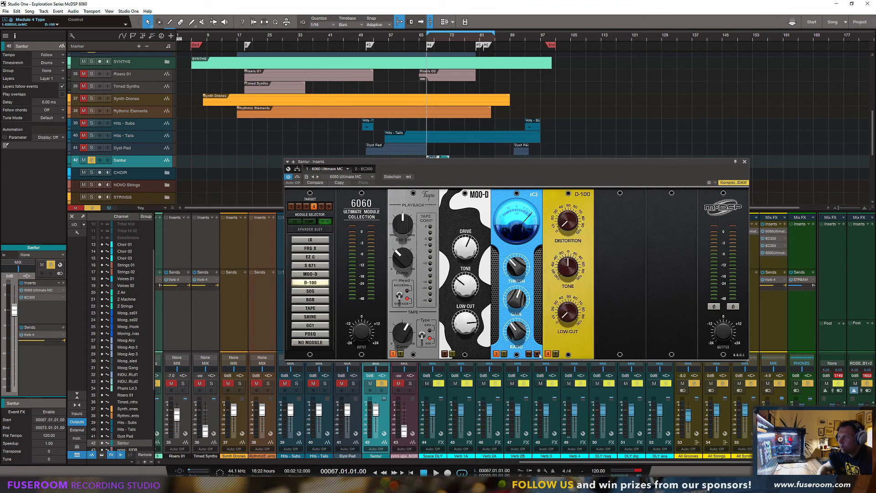
click(619, 234)
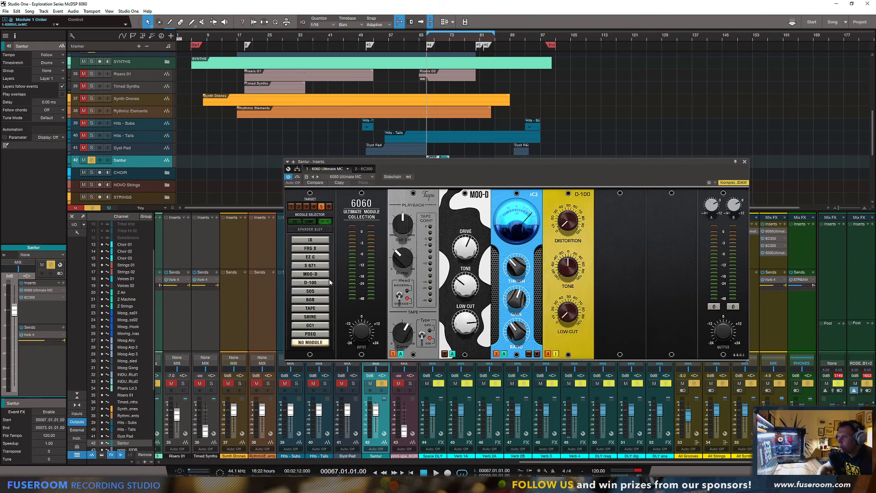
Try the E357 in the fifth slot of Santur's 6060, then replace it with the D359 compressor.
click(296, 222)
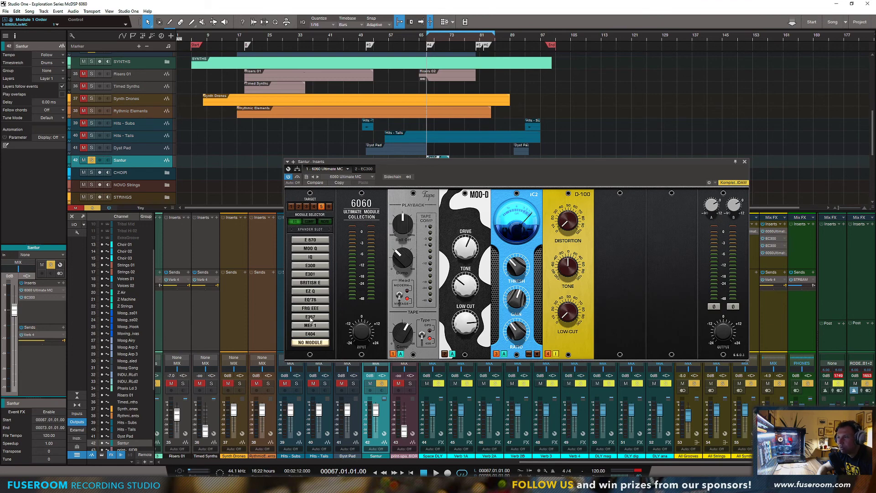
click(310, 317)
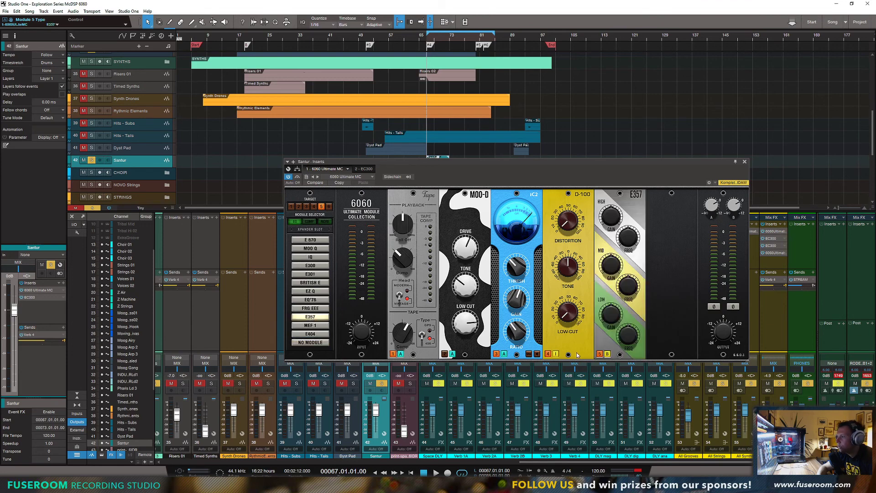
click(310, 221)
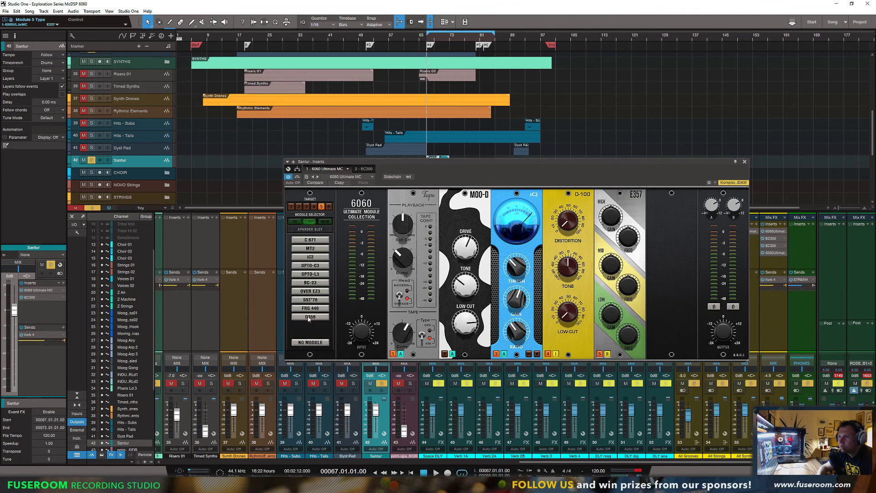
click(309, 317)
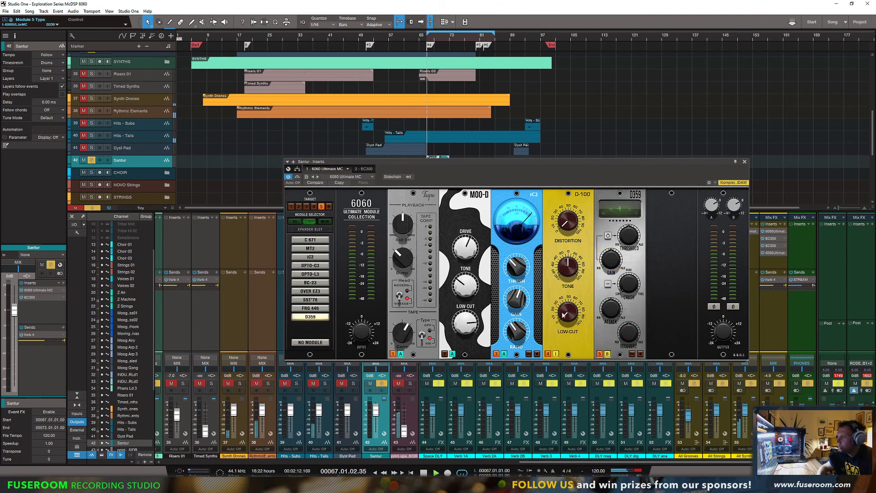
Mute the 6060's A output and adjust the D-100's Distortion and Tone while playing the B chain.
drag(567, 222, 568, 206)
click(712, 218)
key(space)
key(space)
mouse_move(567, 268)
mouse_down()
mouse_move(568, 295)
mouse_move(567, 266)
mouse_move(566, 284)
mouse_up()
key(space)
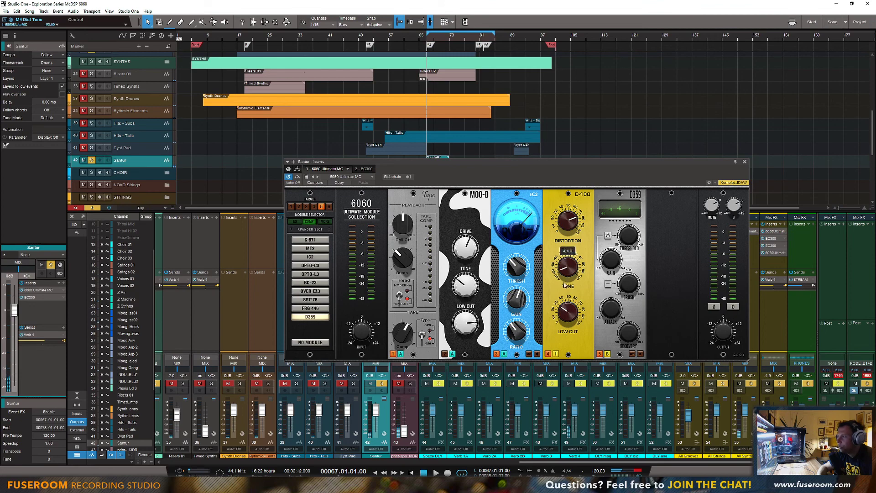
key(space)
mouse_move(567, 223)
mouse_down()
mouse_move(569, 248)
mouse_move(571, 237)
mouse_up()
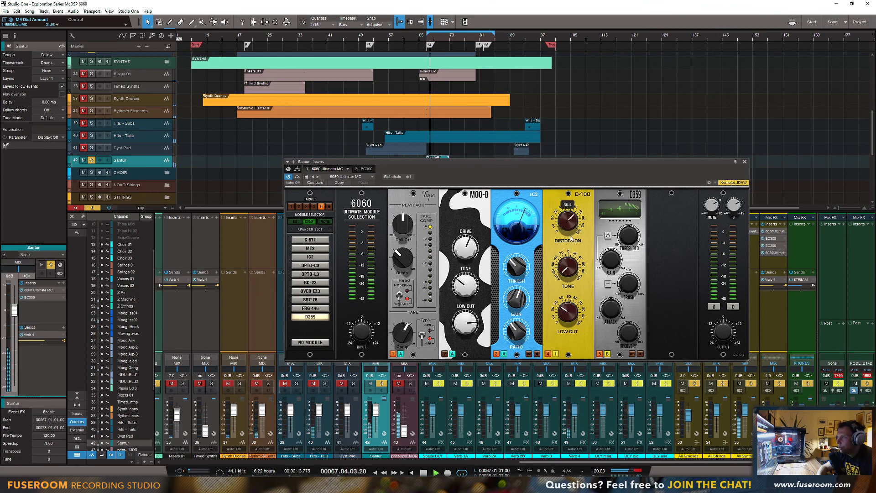
key(space)
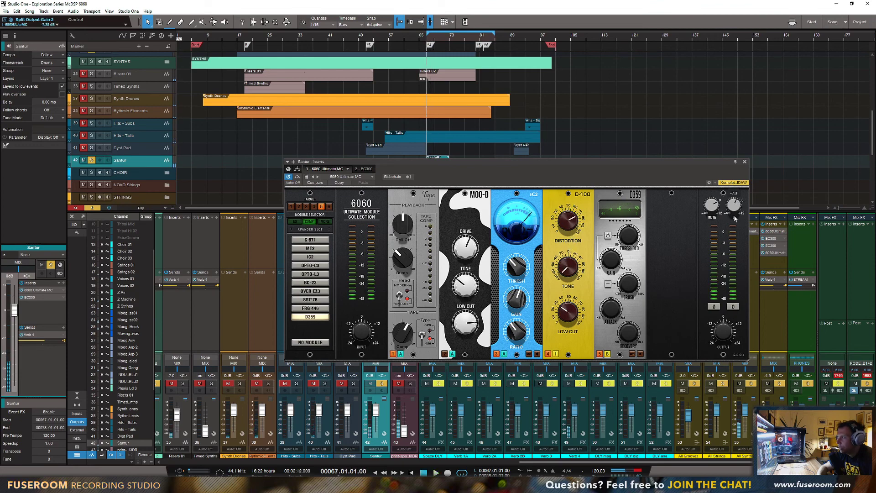
Unmute the A output and balance the A and B output levels during playback, then close the 6060 window.
key(space)
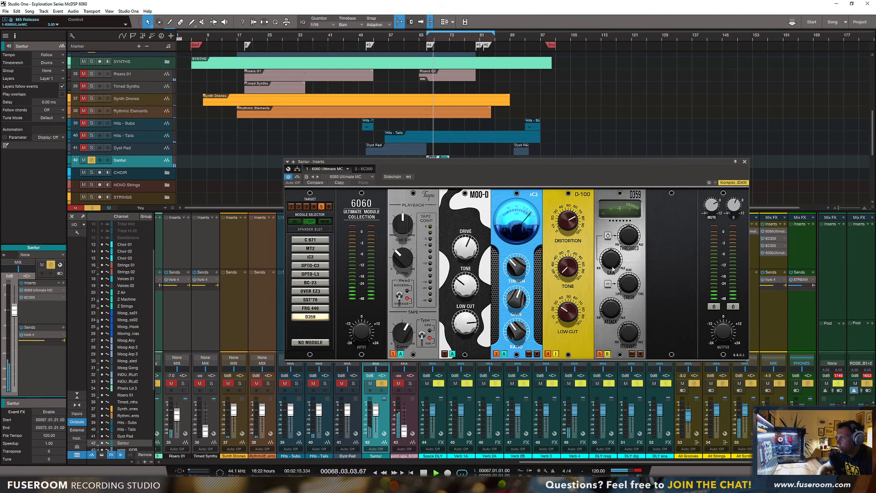
key(space)
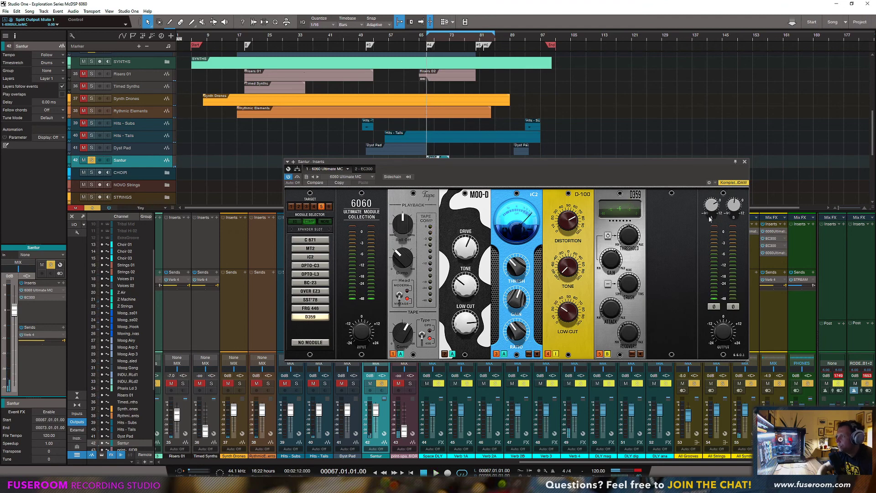
key(space)
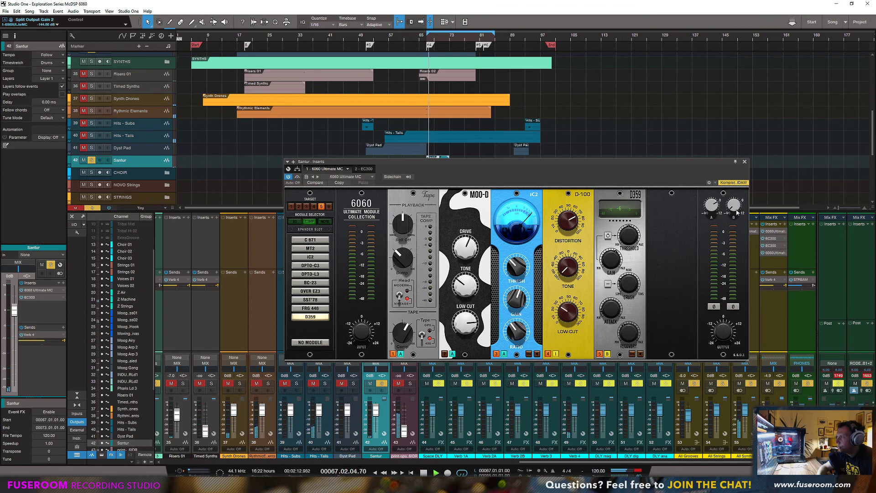
drag(737, 202, 740, 173)
key(space)
key(space)
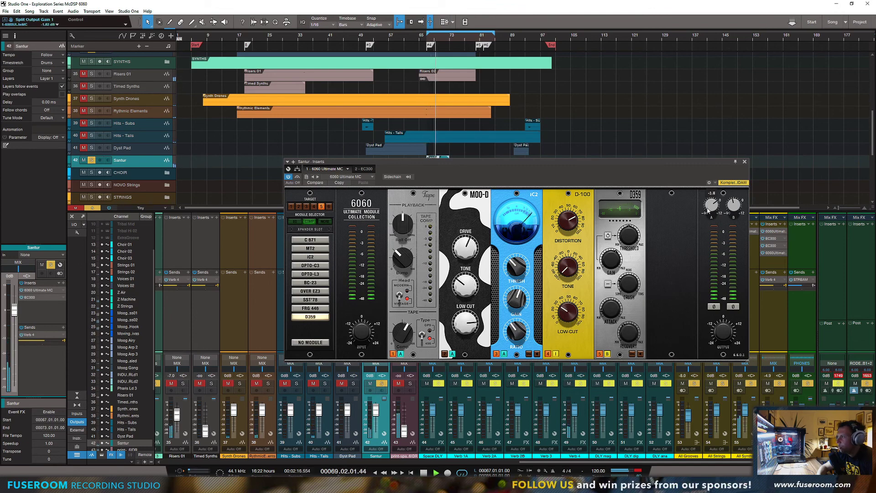
key(space)
key(space)
drag(734, 209, 711, 212)
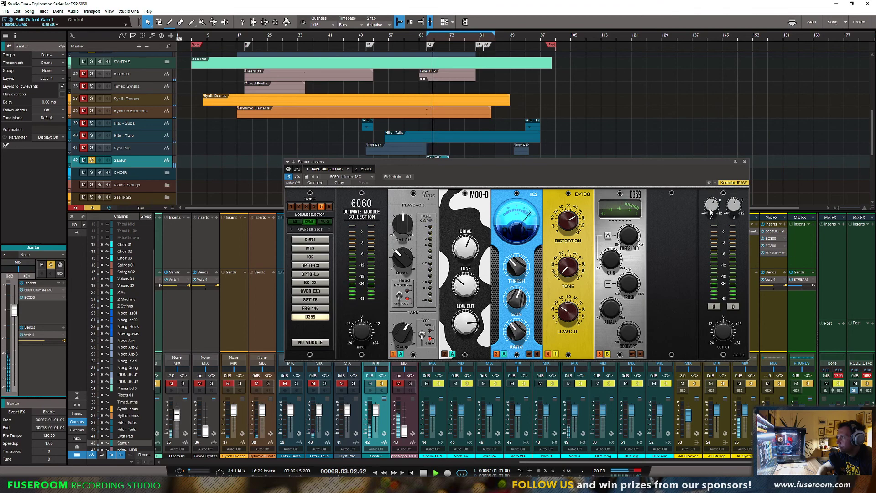
click(744, 162)
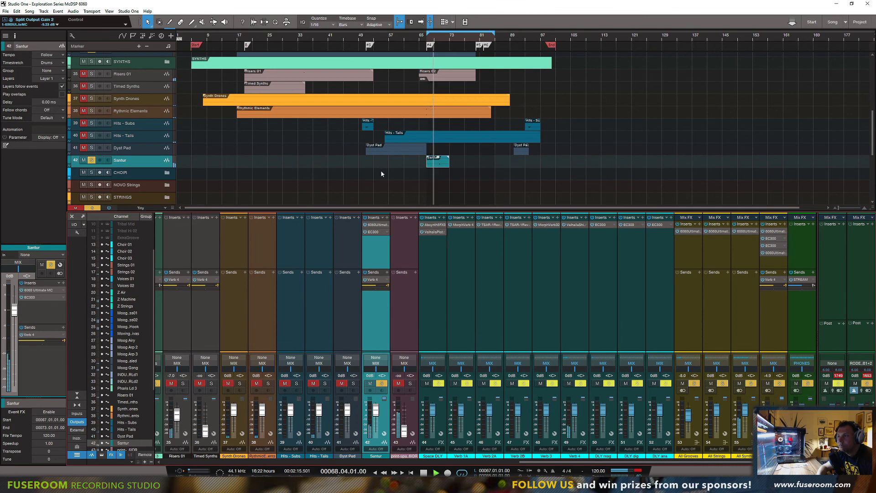
mouse_move(382, 286)
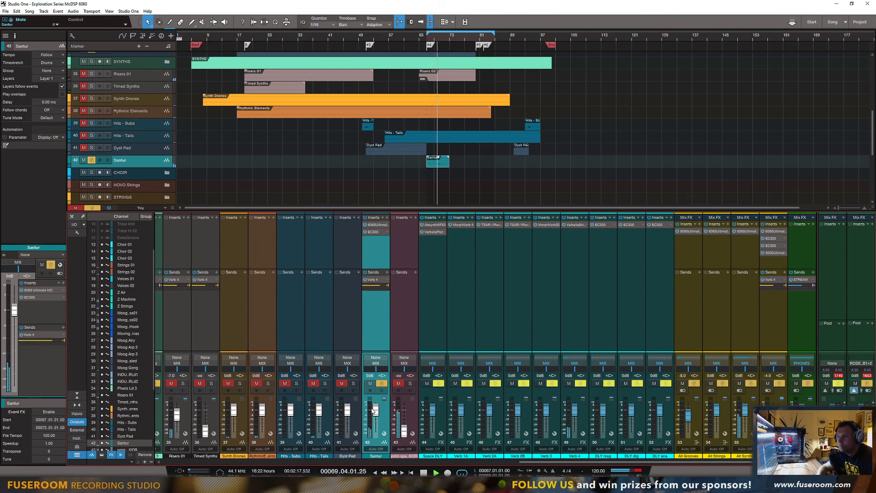
drag(376, 409, 376, 414)
key(space)
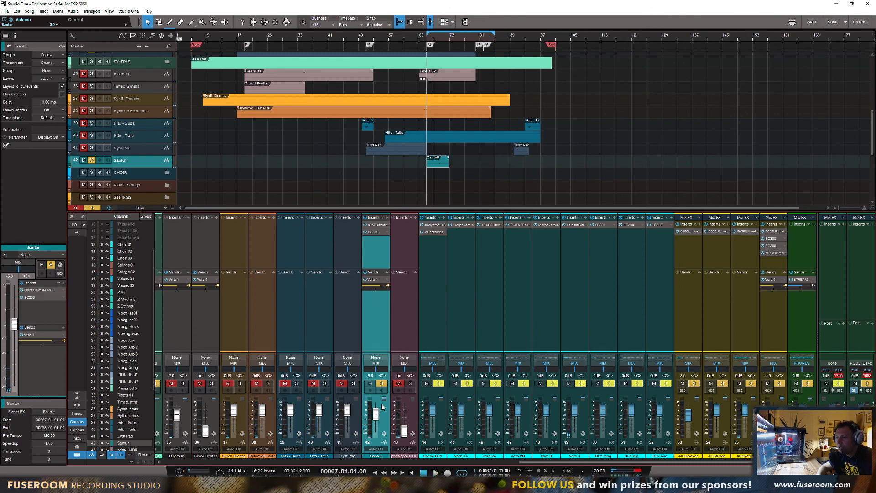
key(space)
drag(377, 416, 377, 414)
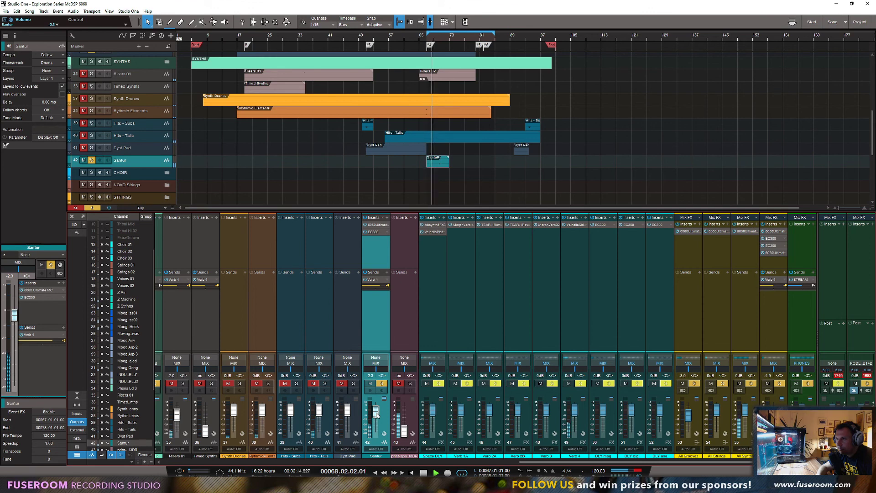
key(space)
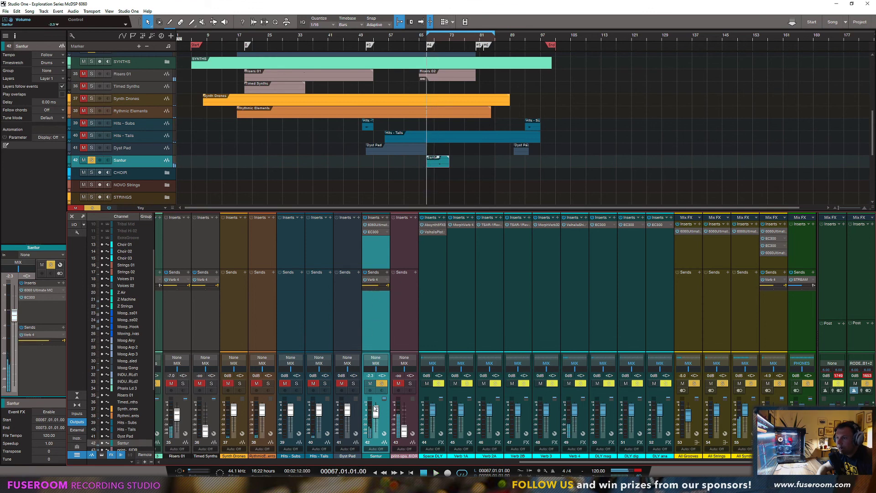
key(space)
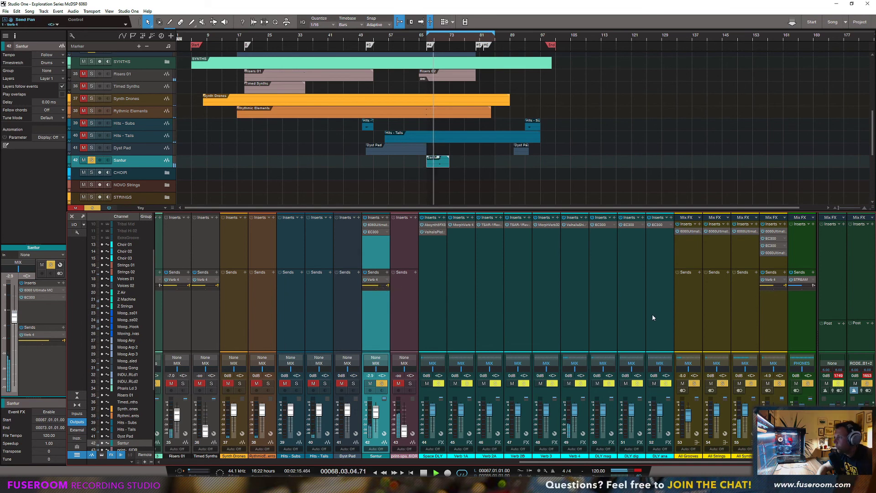
Solo the Grooves folder and play the section together with the other soloed tracks.
scroll(396, 171, up, 2)
scroll(396, 172, up, 5)
key(space)
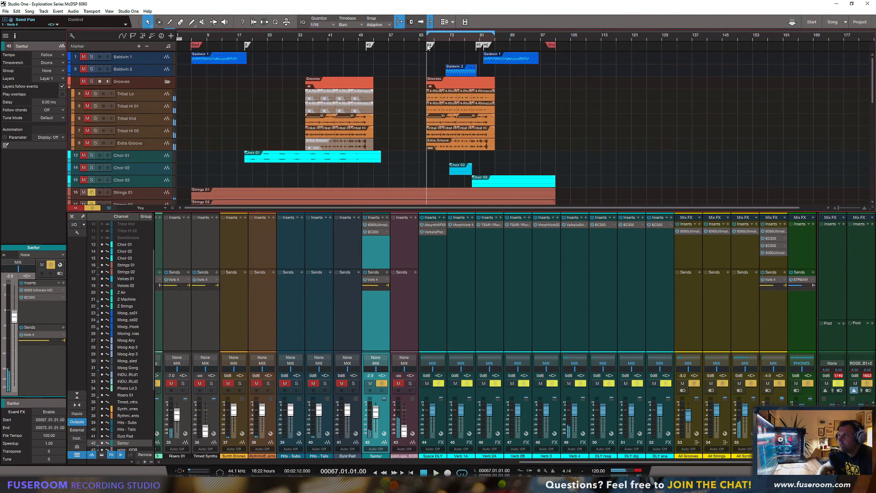
click(91, 82)
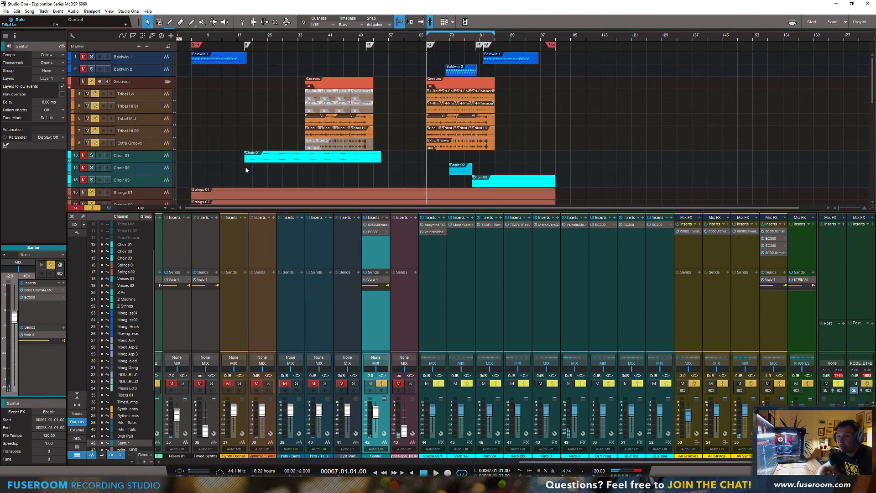
scroll(336, 193, down, 3)
key(space)
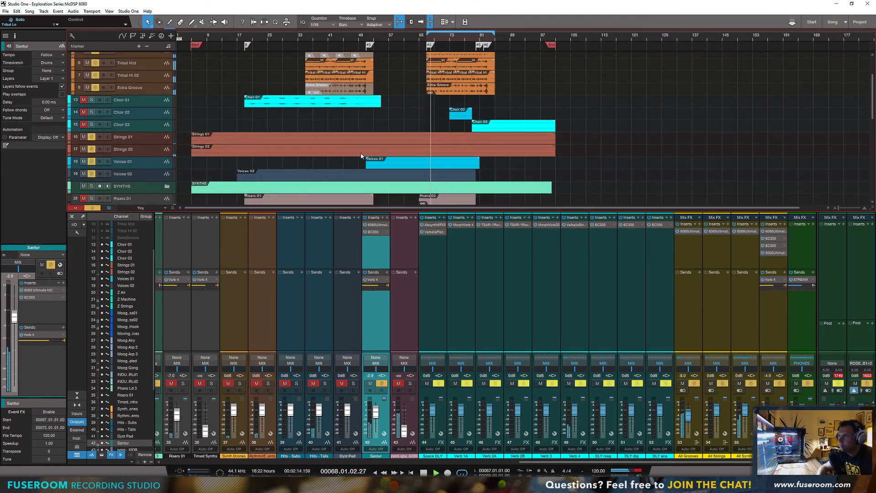
scroll(378, 178, down, 4)
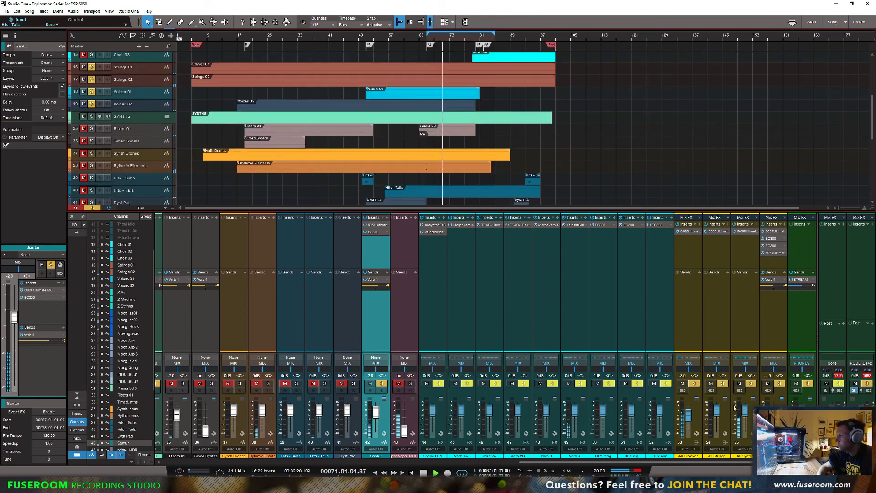
key(space)
Insert the 6060 Ultimate MC plugin on the MIX bus by searching for 6060.
click(813, 224)
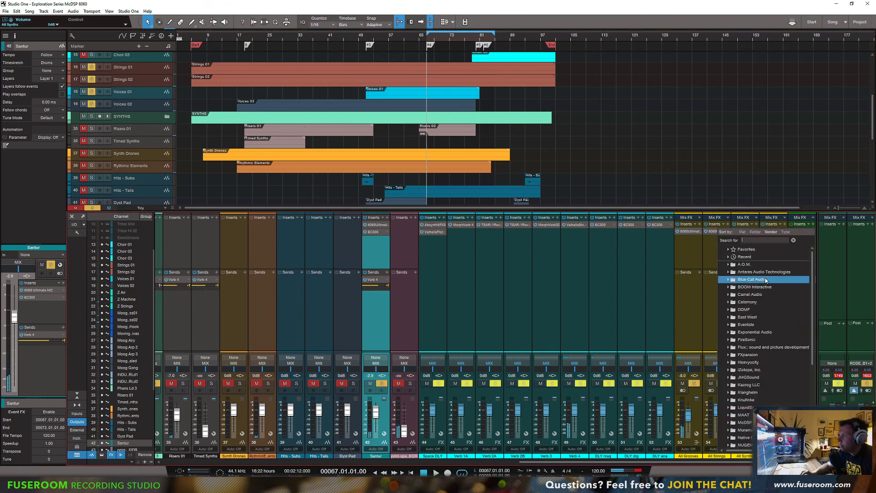
text(6060)
key(Down)
key(Return)
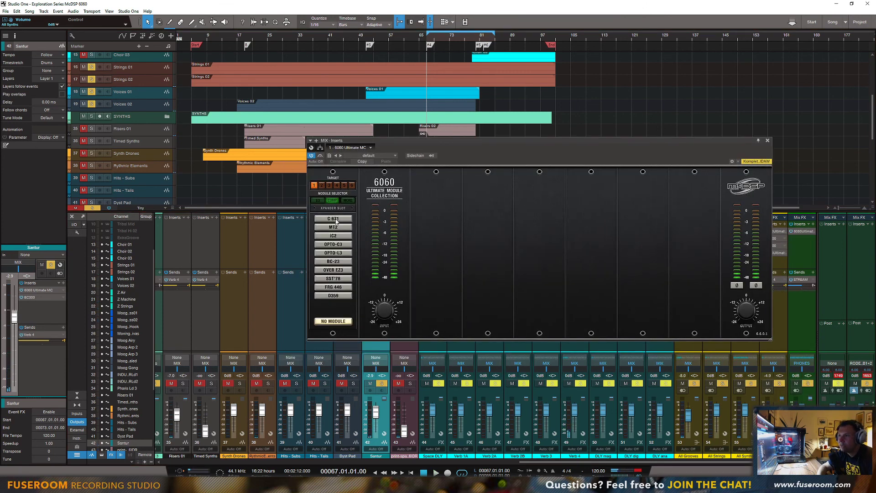
Load the C 671 compressor into the first slot of the MIX bus 6060 and adjust its Threshold during playback.
click(336, 220)
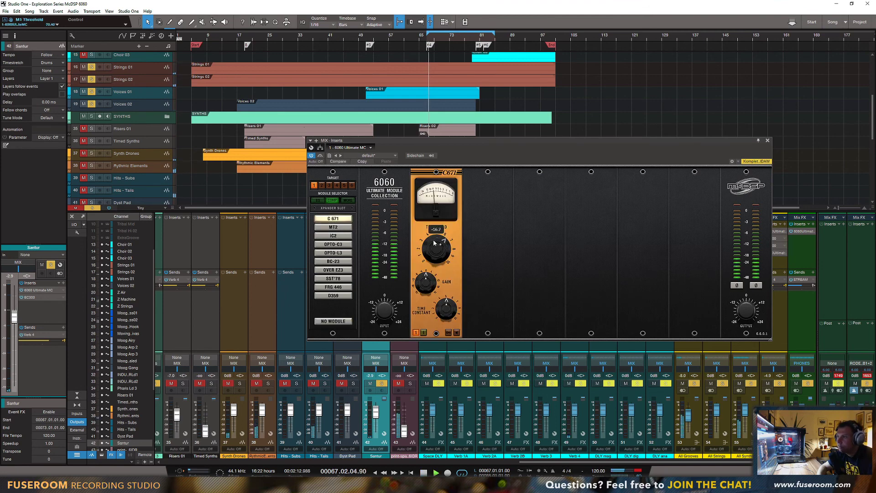
drag(434, 252, 425, 291)
Load the E 670 equalizer into the second slot of the MIX bus 6060, after the C 671 compressor.
click(510, 176)
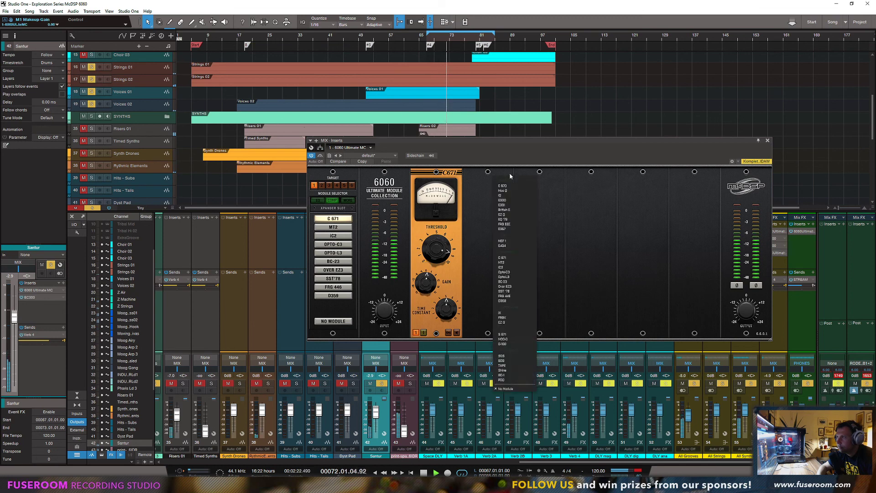
click(474, 214)
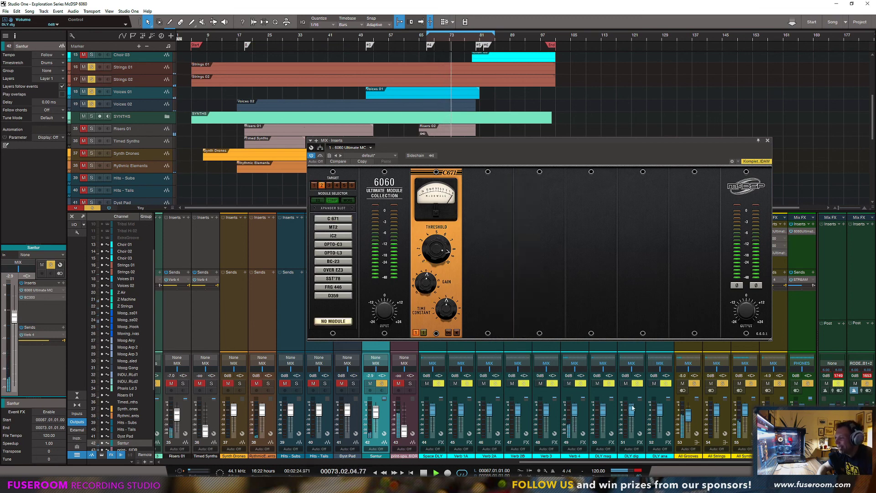
click(508, 174)
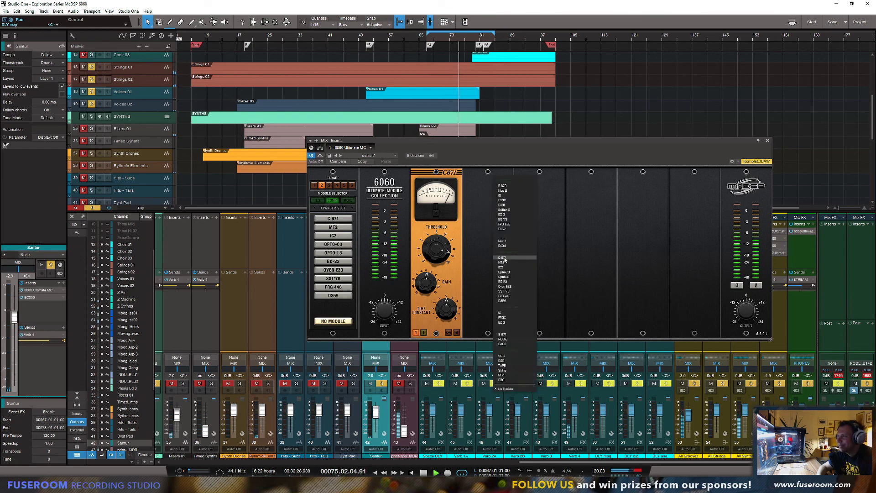
click(502, 187)
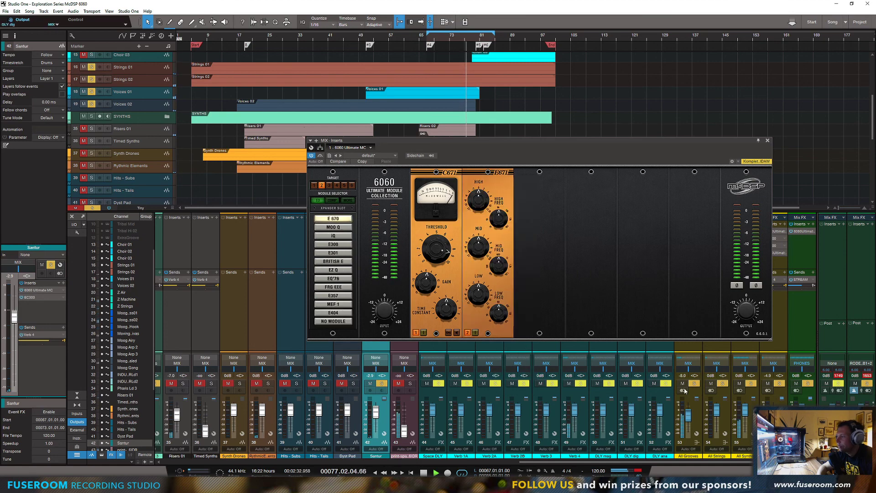
Lower the All Voices bus fader to about -13.2 dB and move the 6060 window clear of the bus's sends.
drag(774, 413, 773, 418)
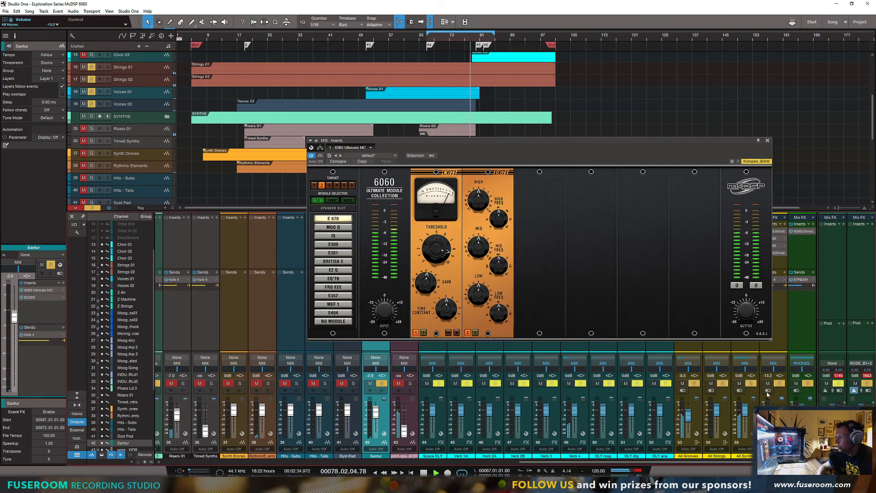
drag(739, 155, 706, 154)
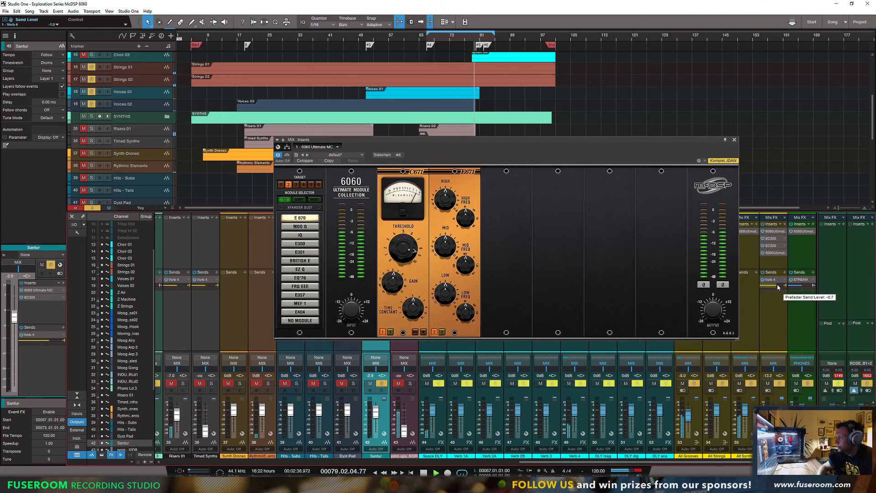
key(space)
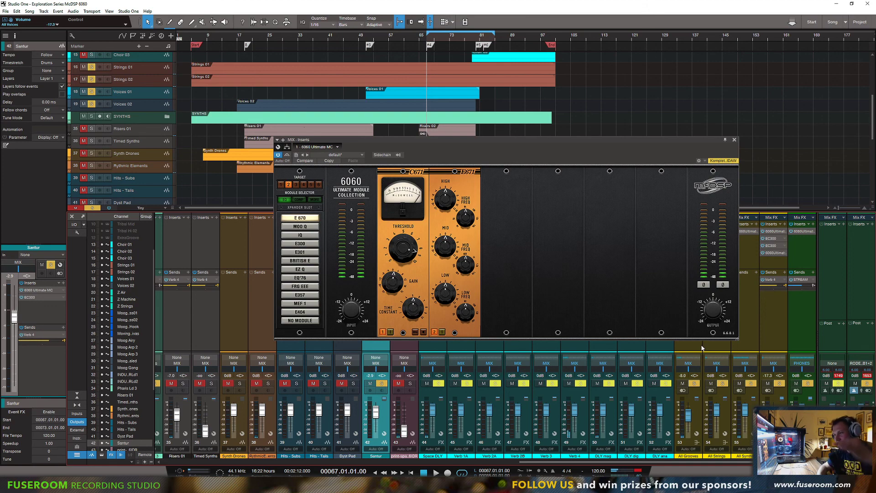
Play the section and adjust the E 670's band gains and frequencies on the MIX bus.
key(space)
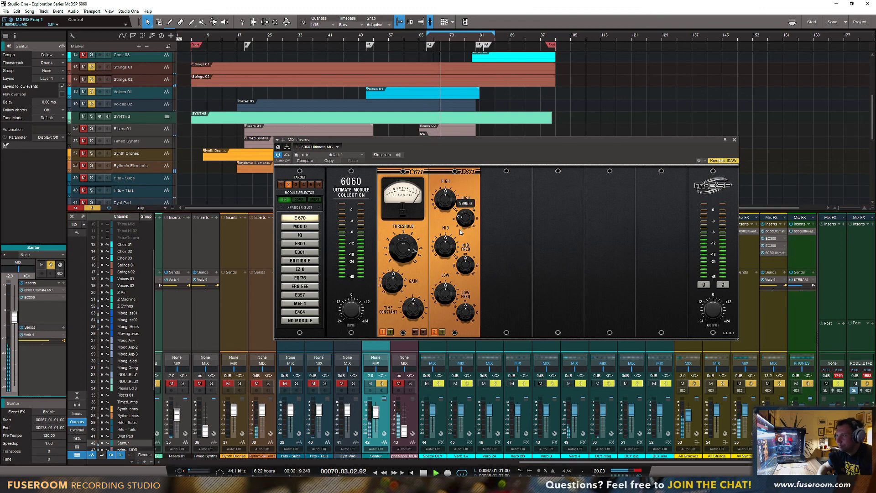
drag(447, 212, 462, 223)
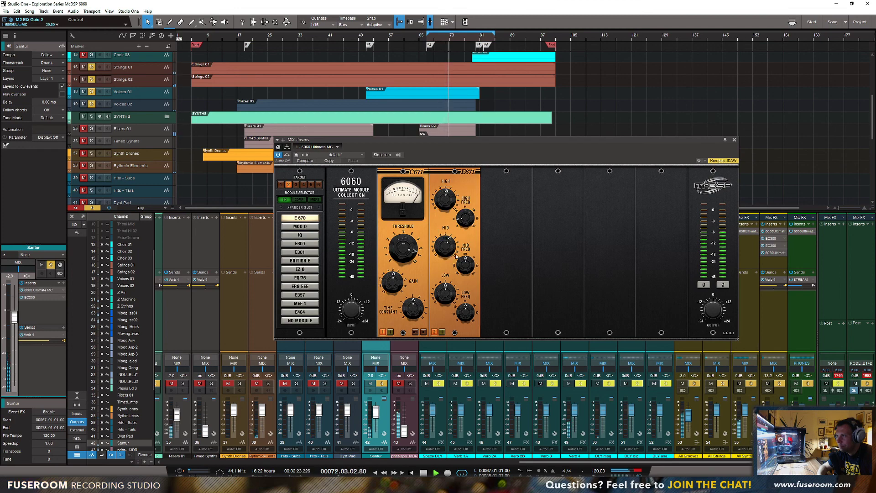
drag(465, 266, 450, 306)
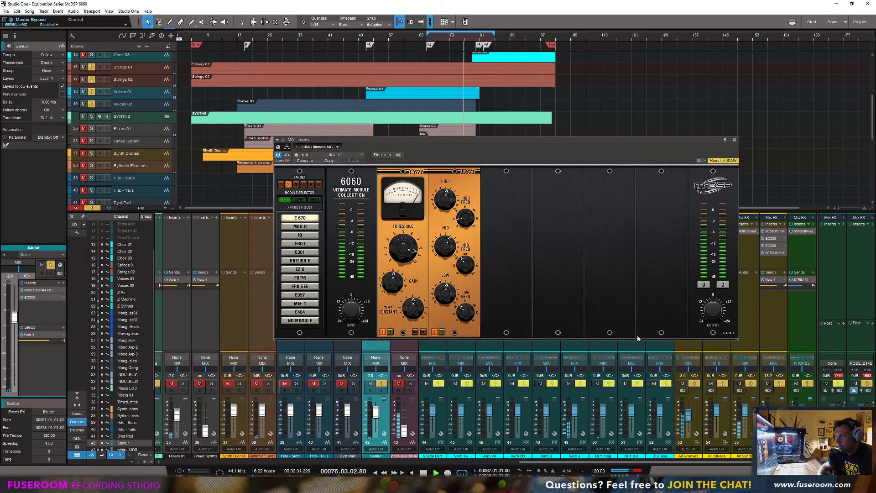
Compare the MIX bus with the 6060 bypassed and active during playback, and close the plugin window after stopping the song.
click(287, 155)
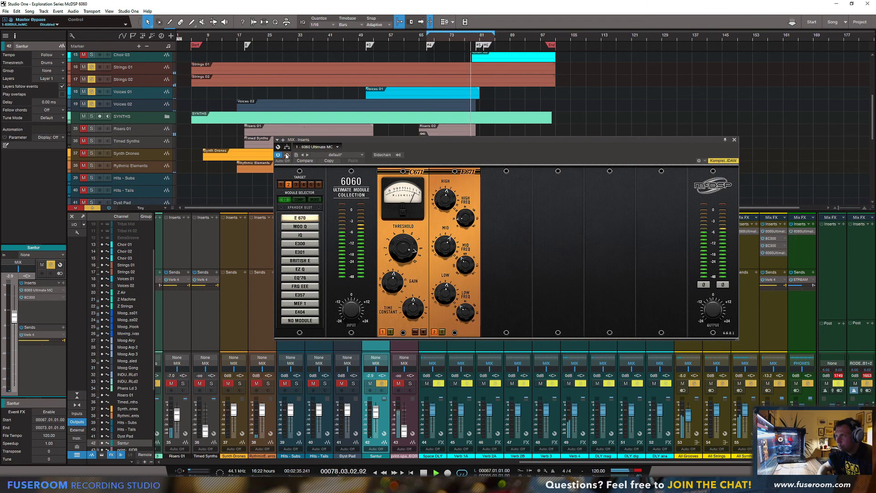
click(287, 156)
click(287, 156)
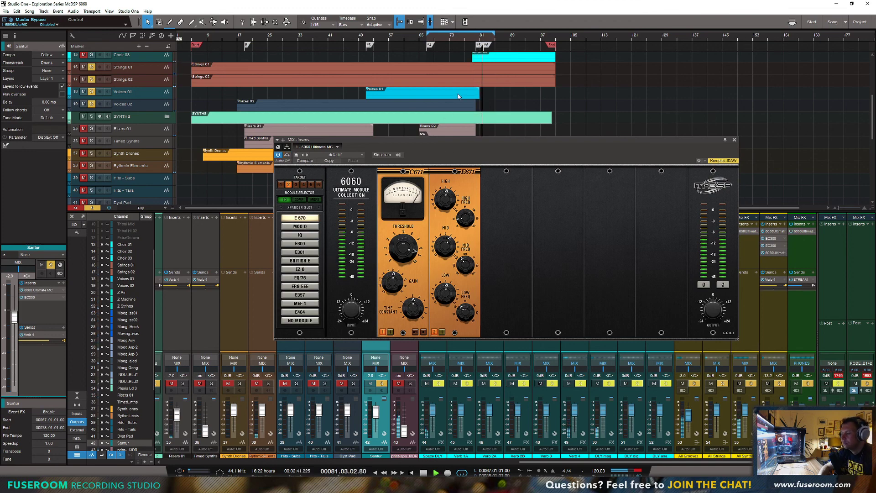
scroll(474, 114, up, 5)
key(space)
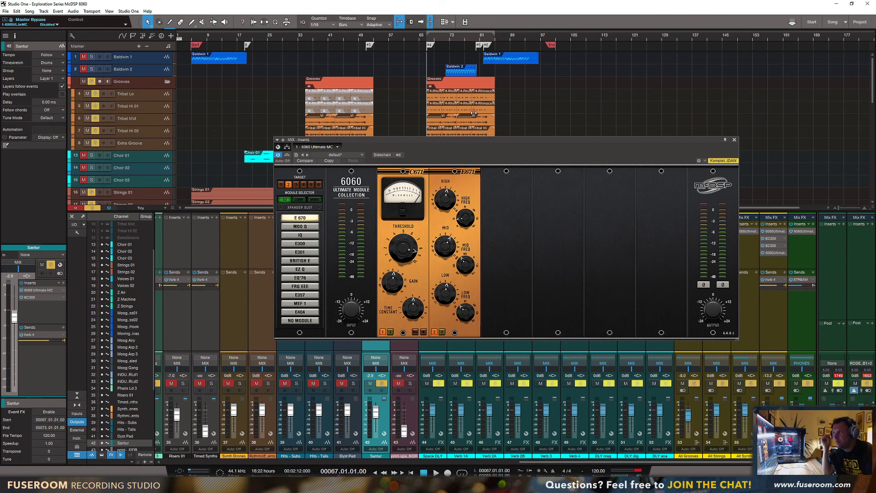
click(735, 140)
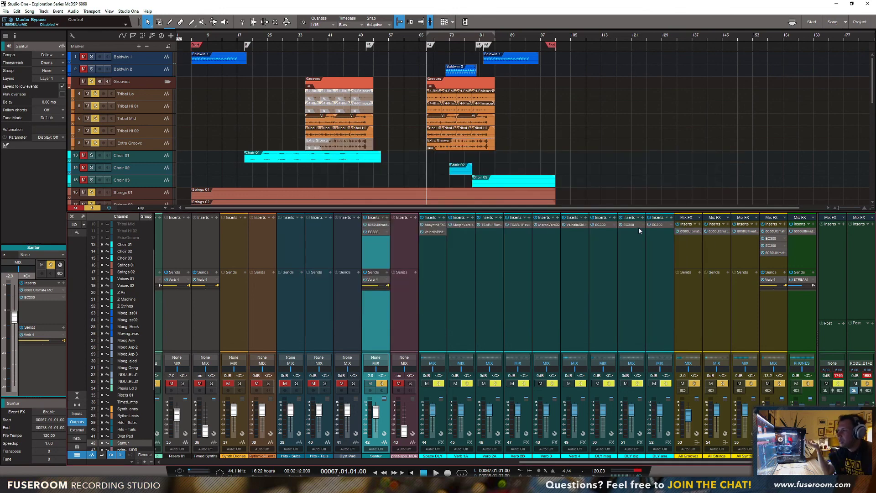